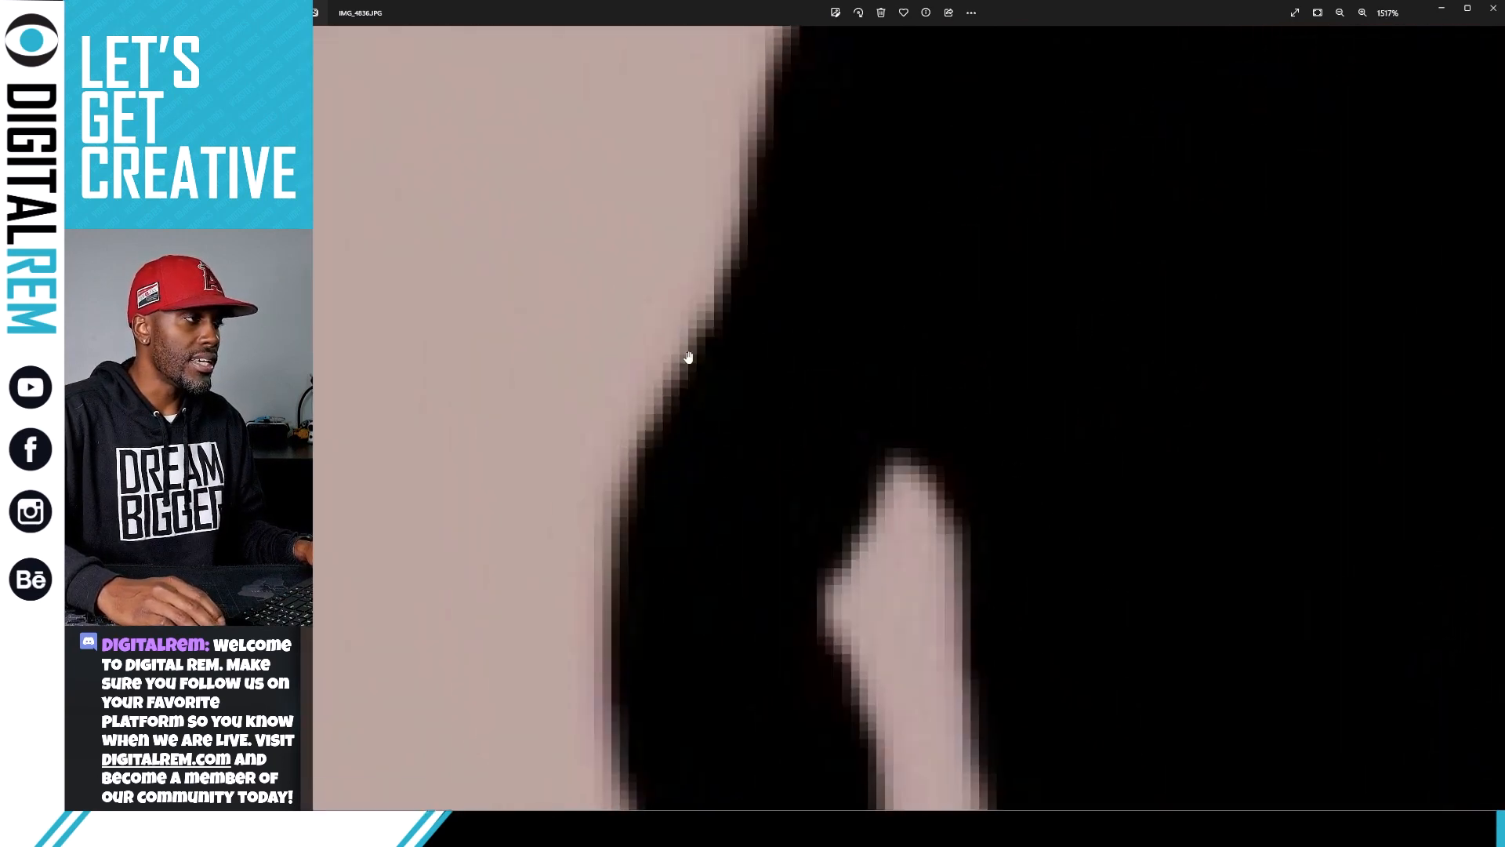
Examine the edges of the silhouette in the IMG_4836.JPG photo, up close and as a whole figure.
scroll(690, 353, "up", 1)
scroll(694, 347, "down", 15)
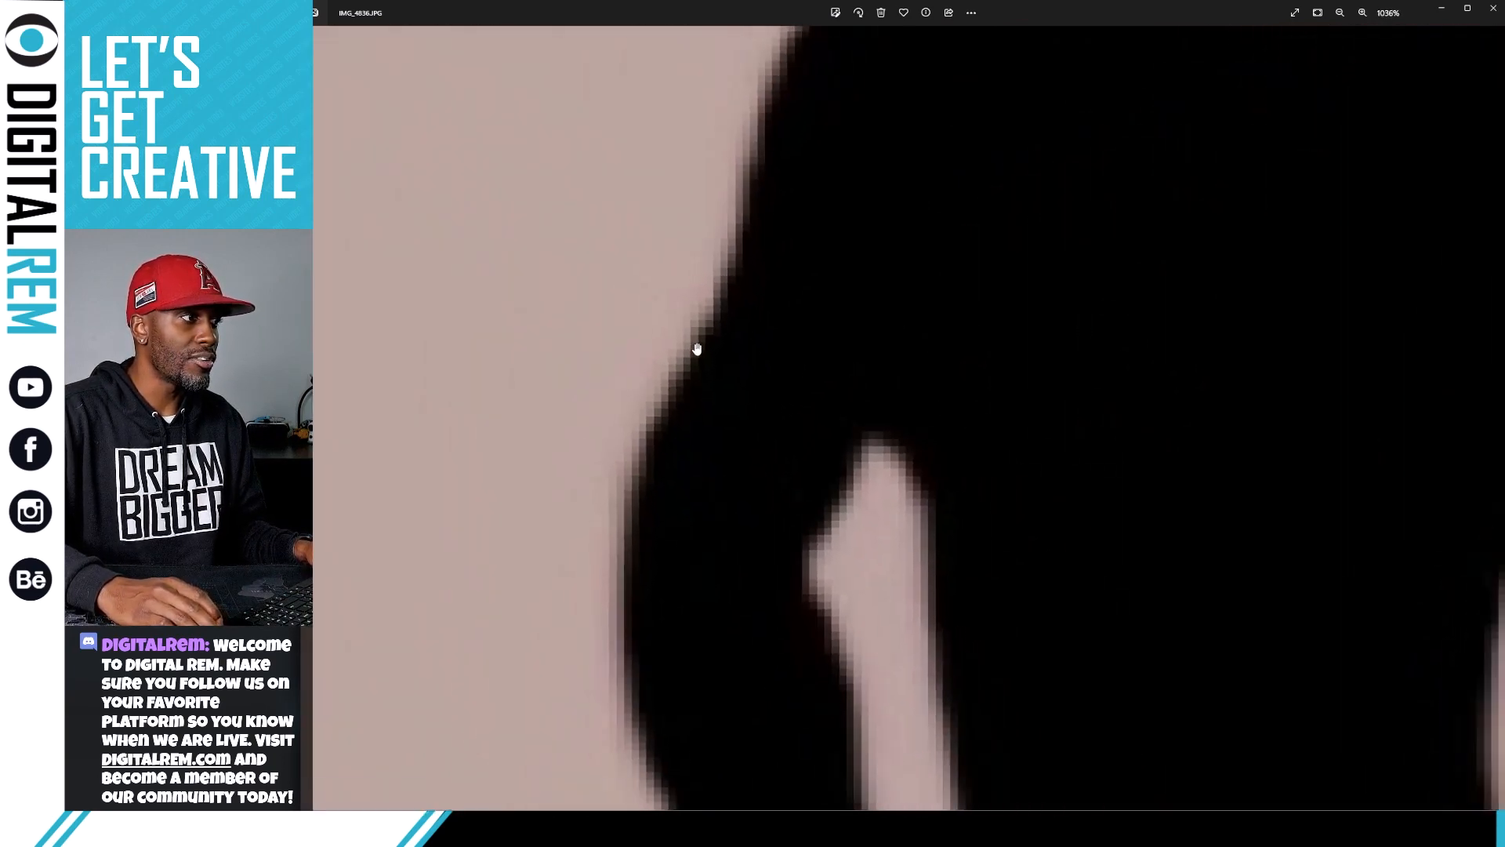
scroll(856, 389, "down", 1)
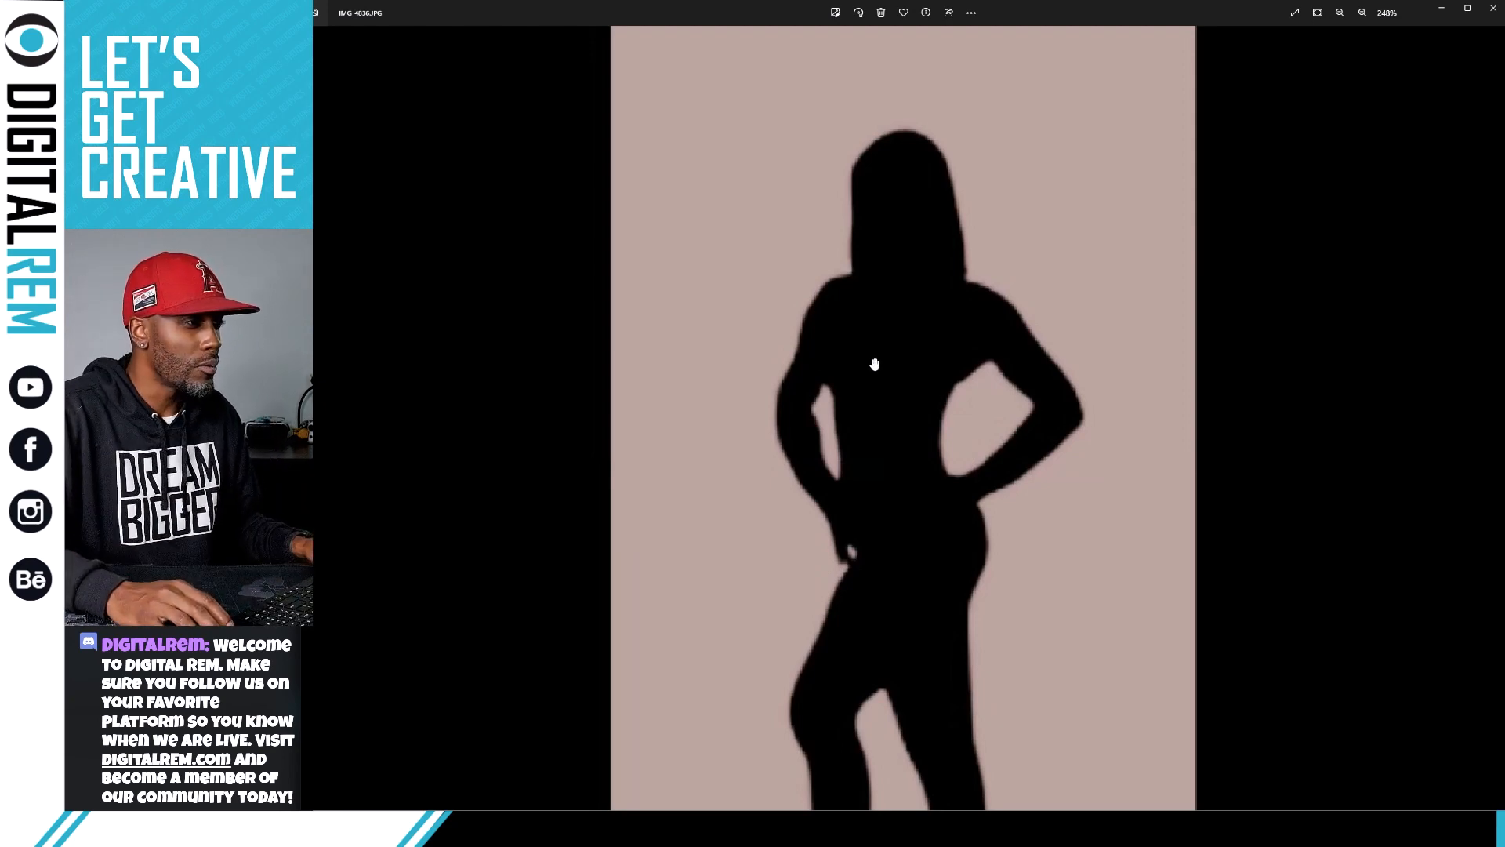
Switch to Illustrator and move the linked Dallas Waist Snatcher logo image to roughly the middle of the artboard.
key("alt+Tab")
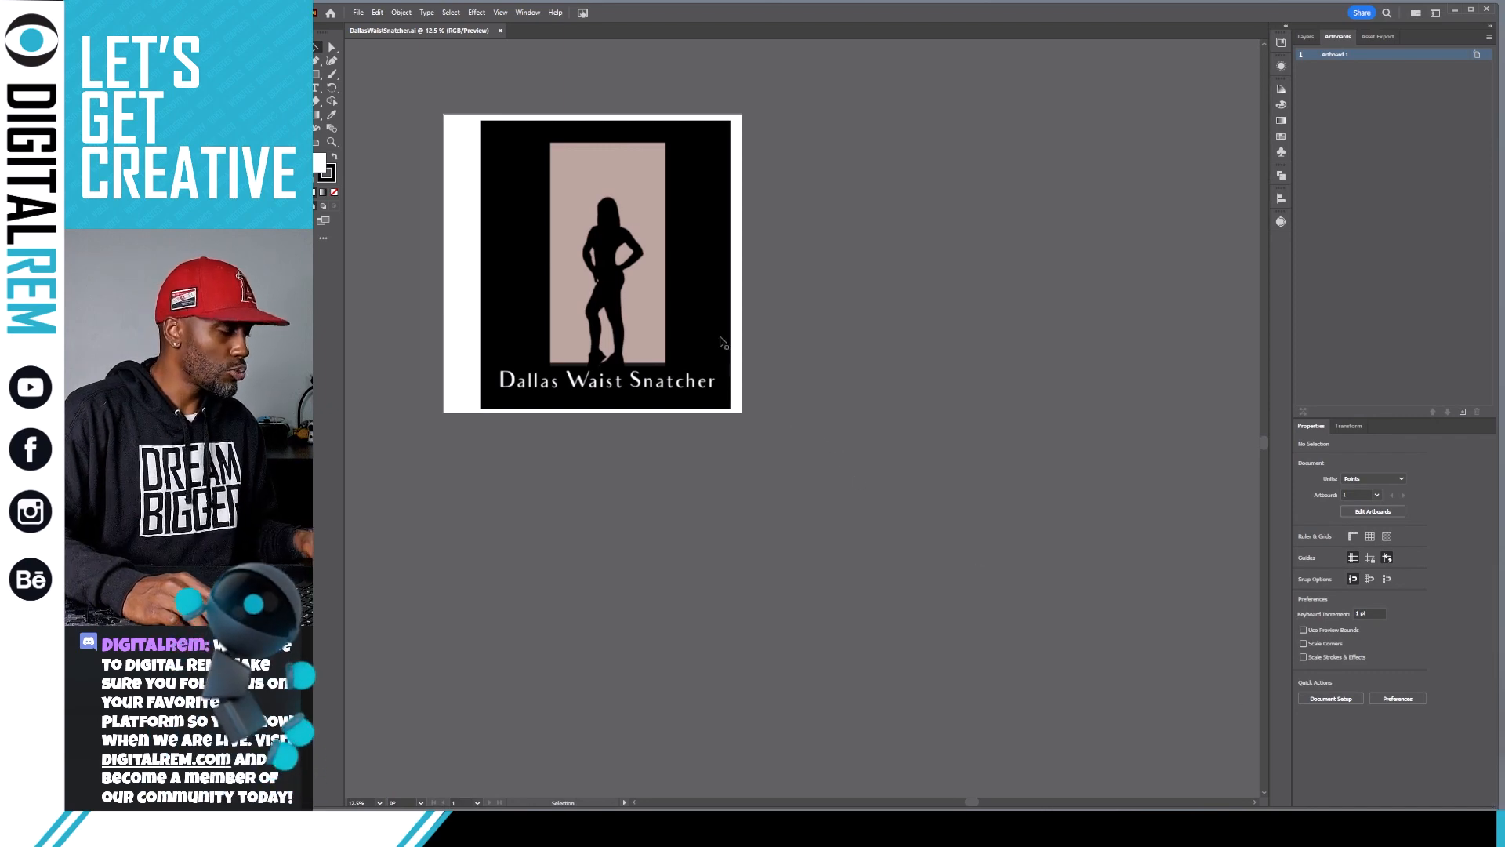
left_click_drag(725, 341, 960, 462)
key("ctrl+plus")
key("ctrl+plus")
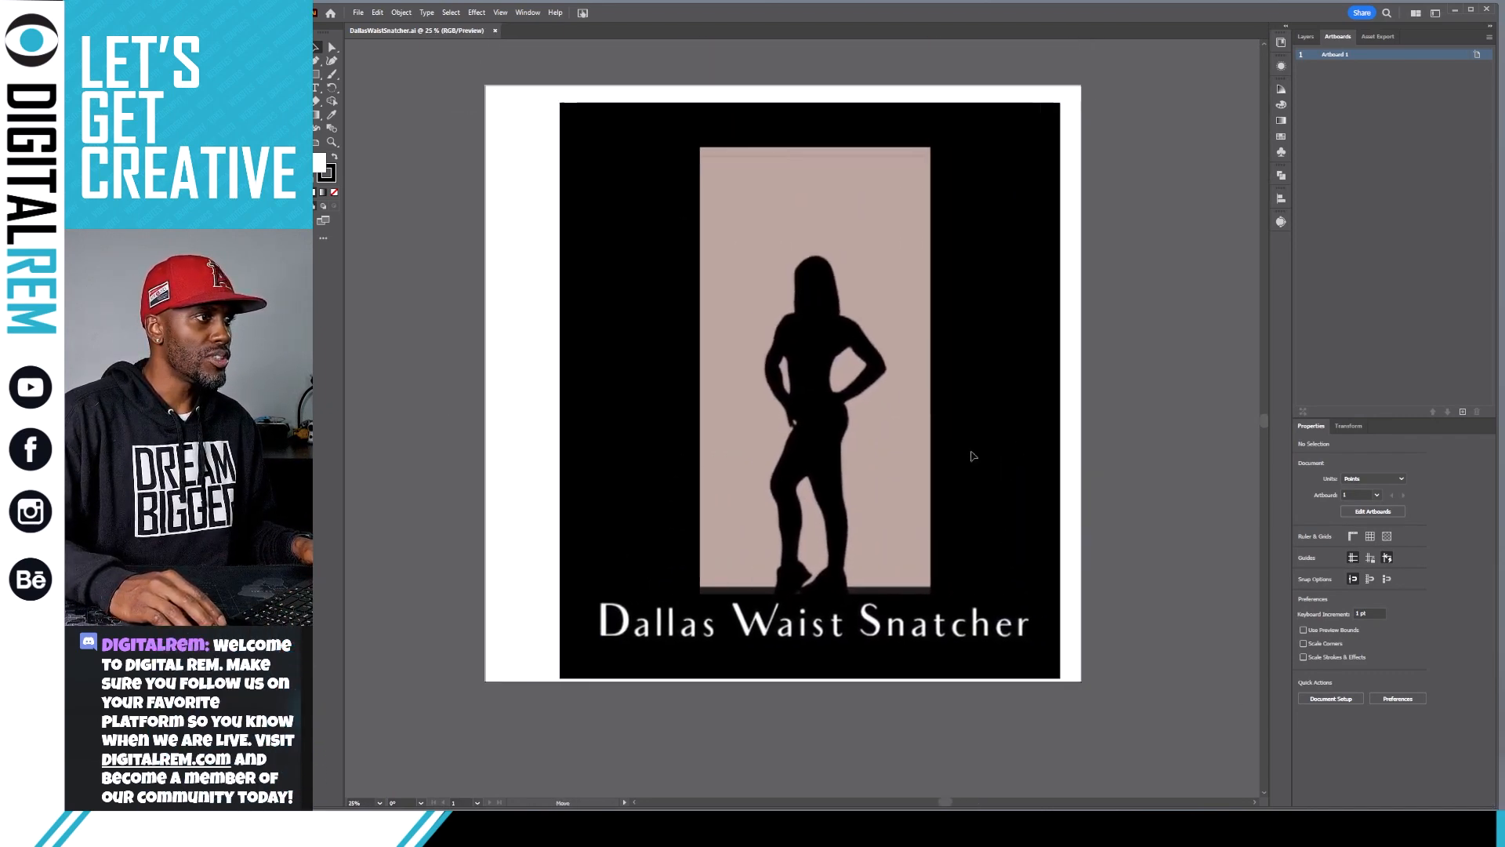
mouse_move(873, 444)
left_mouse_down()
mouse_move(823, 447)
mouse_move(837, 415)
mouse_move(859, 420)
mouse_move(844, 398)
mouse_move(847, 411)
left_mouse_up()
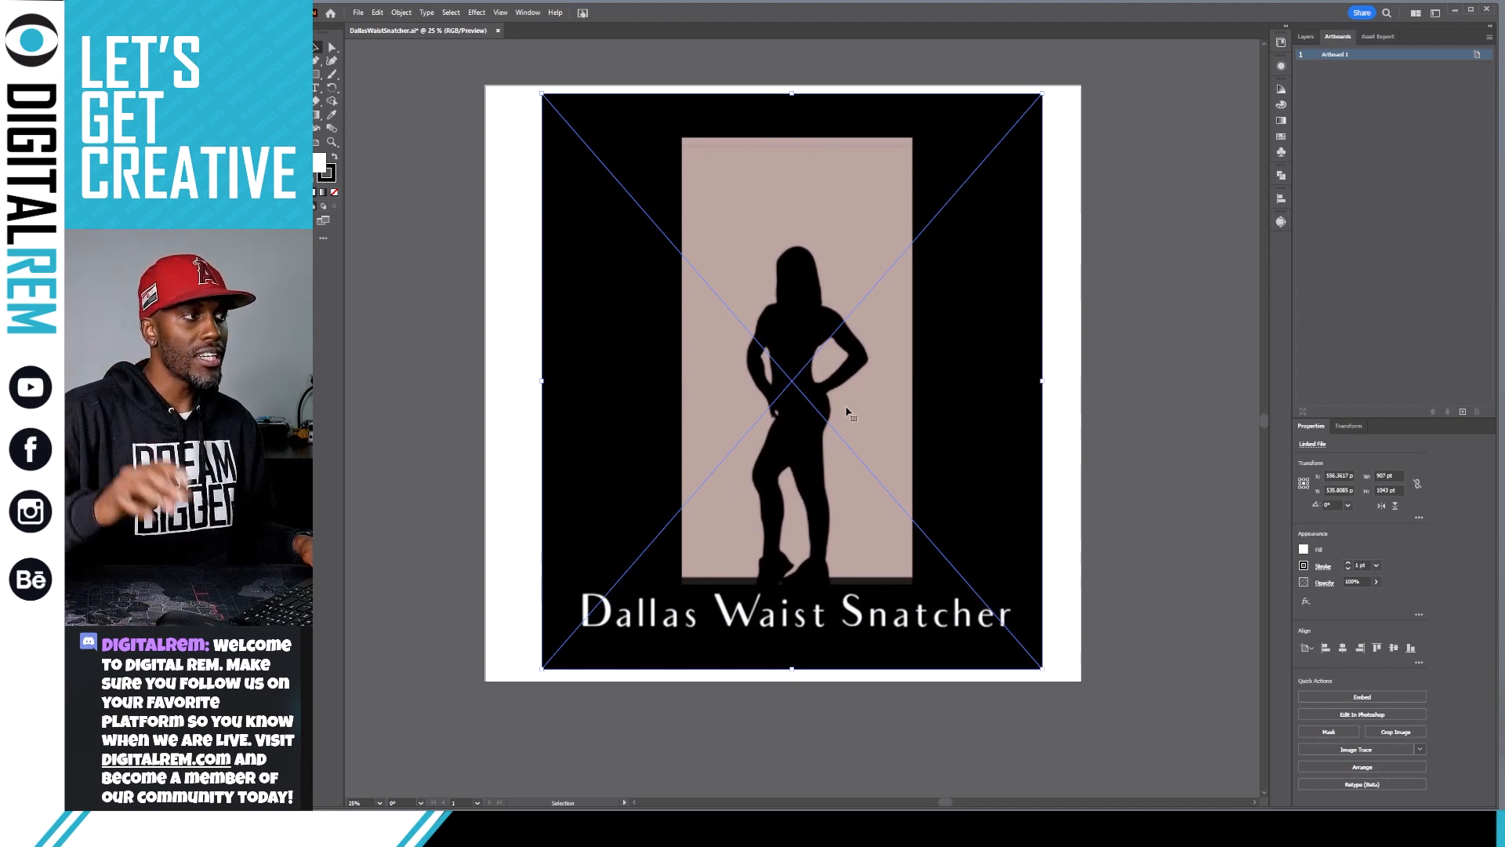
left_click(1147, 404)
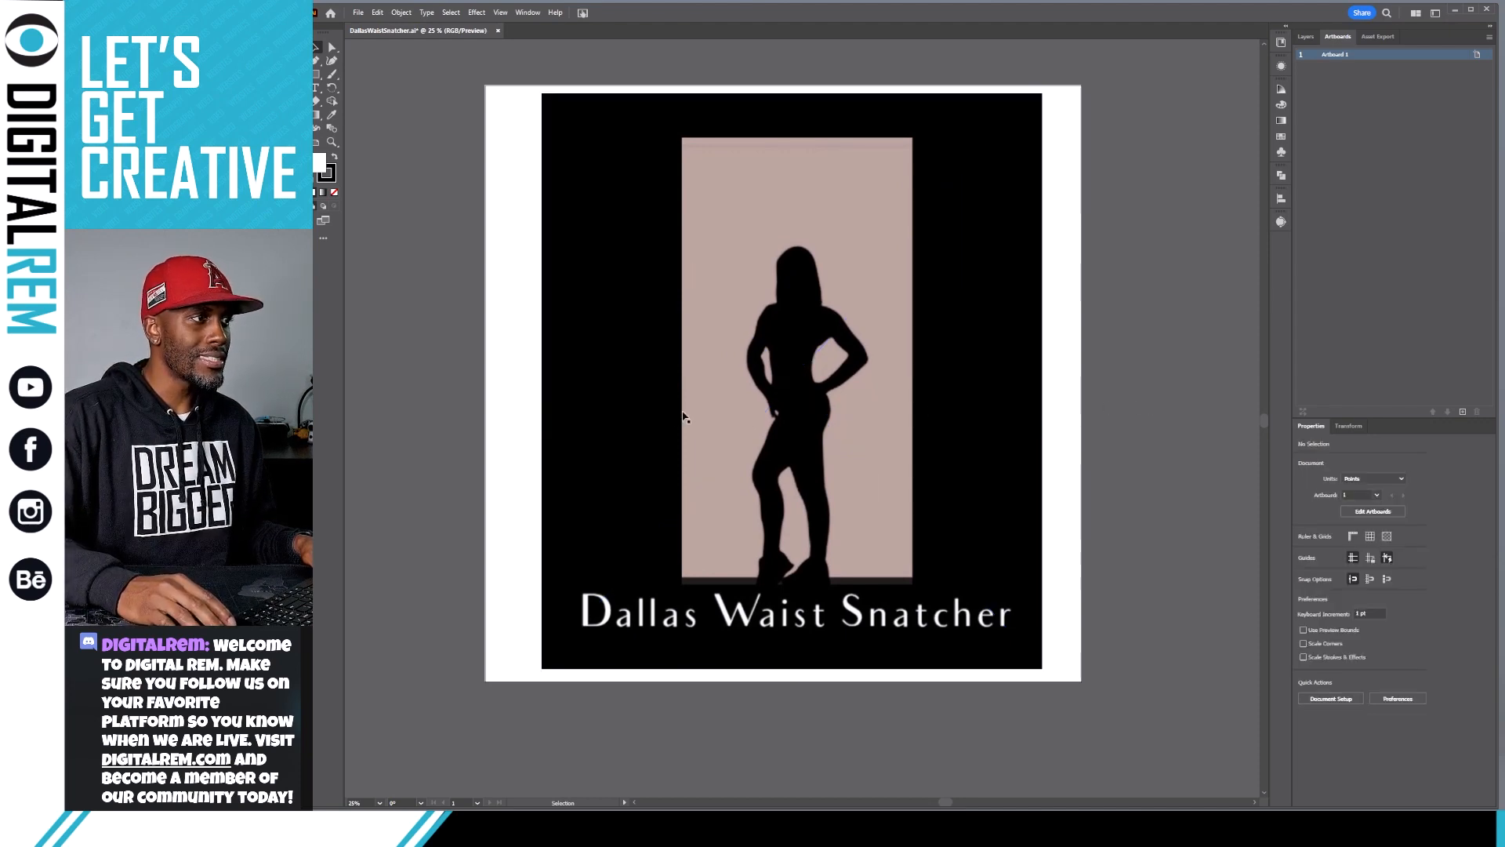
left_click_drag(797, 398, 799, 402)
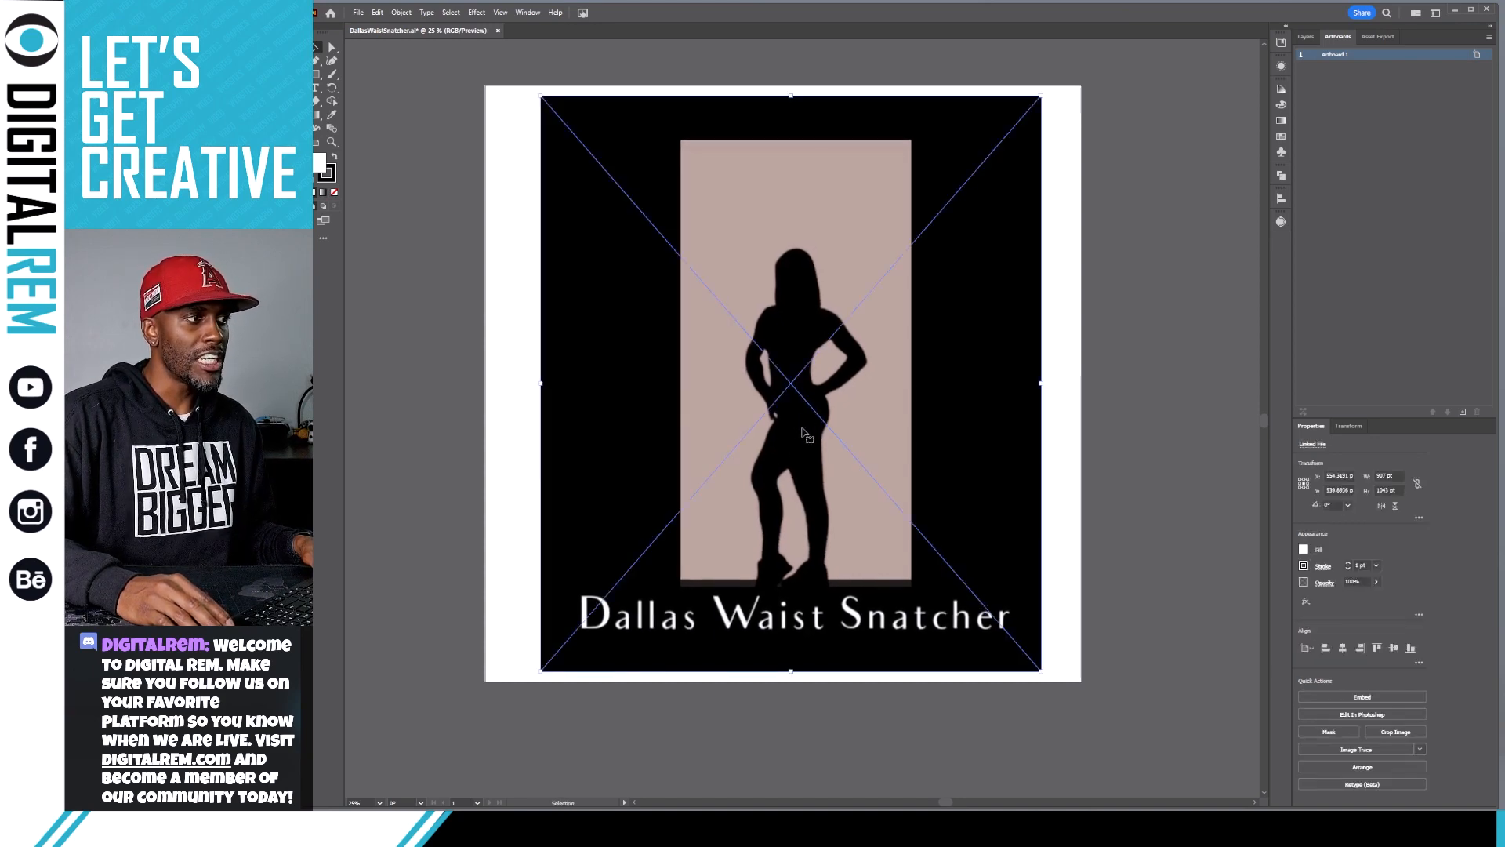
key("ctrl+plus")
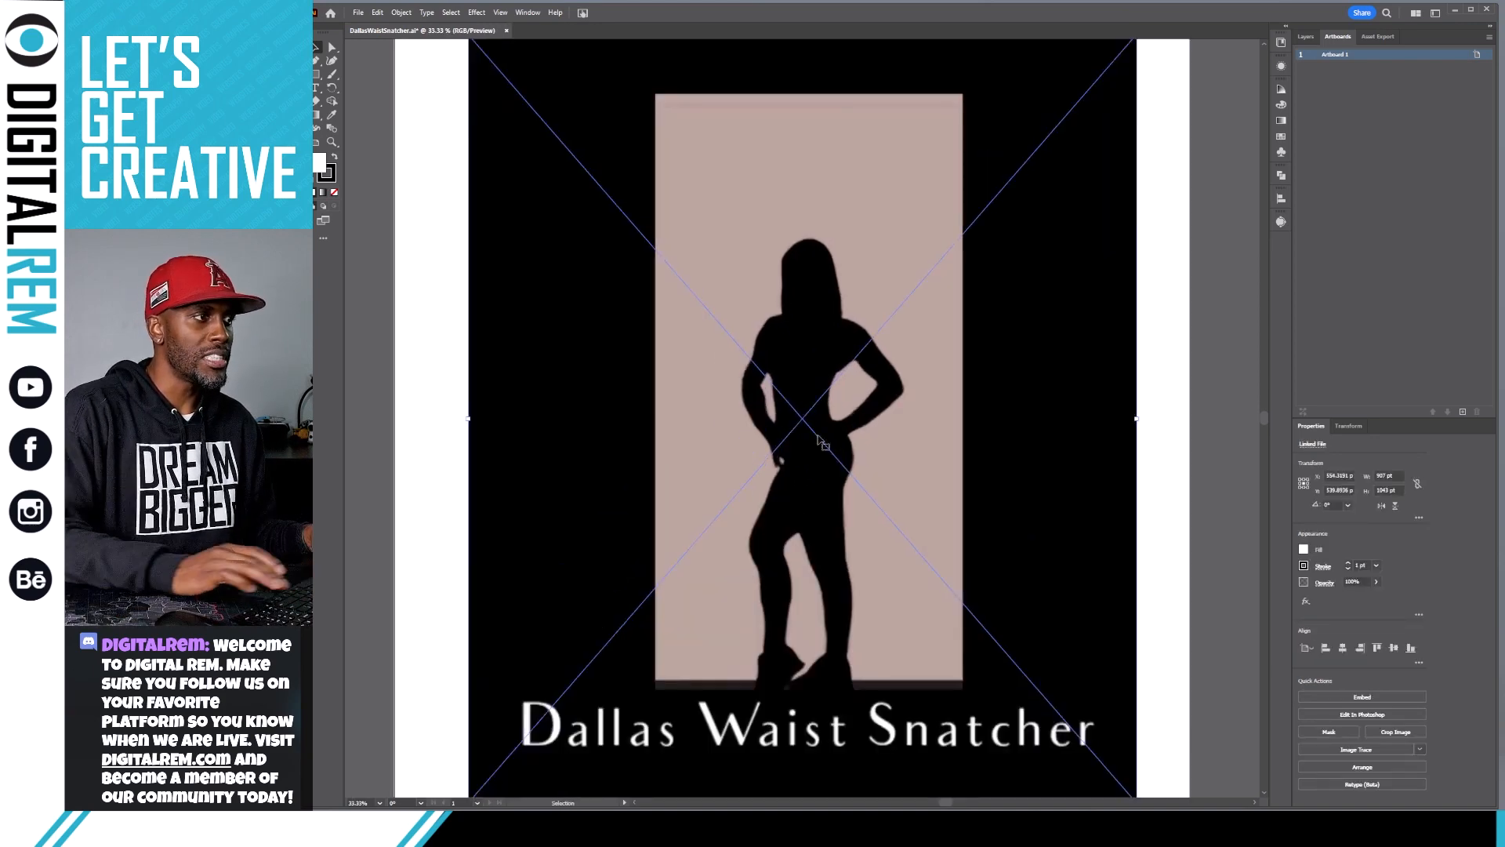
key("ctrl+minus")
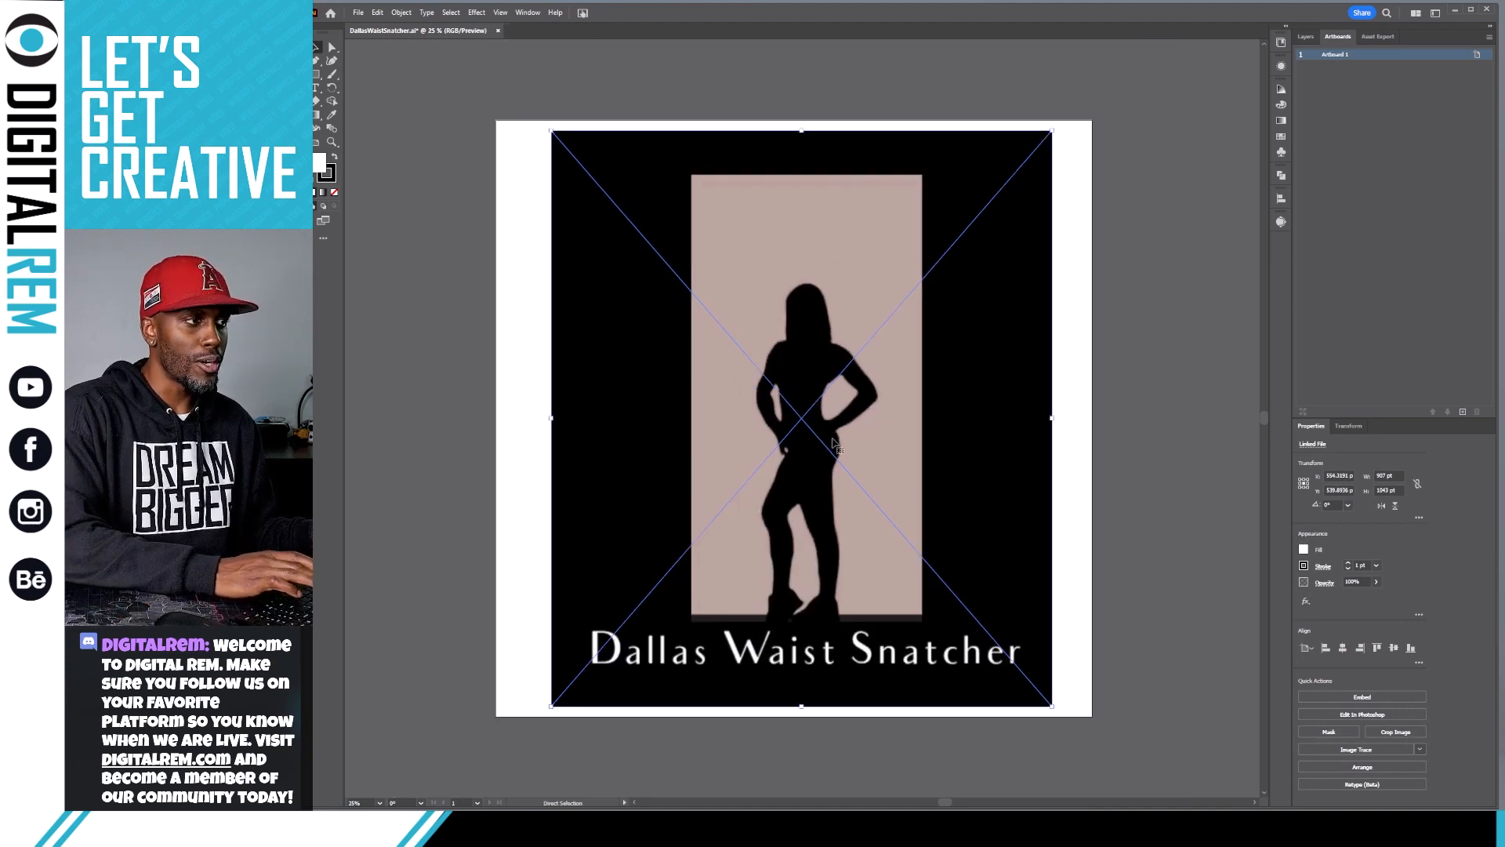
mouse_move(833, 443)
left_mouse_down()
mouse_move(815, 453)
mouse_move(944, 453)
mouse_move(656, 437)
mouse_move(806, 435)
left_mouse_up()
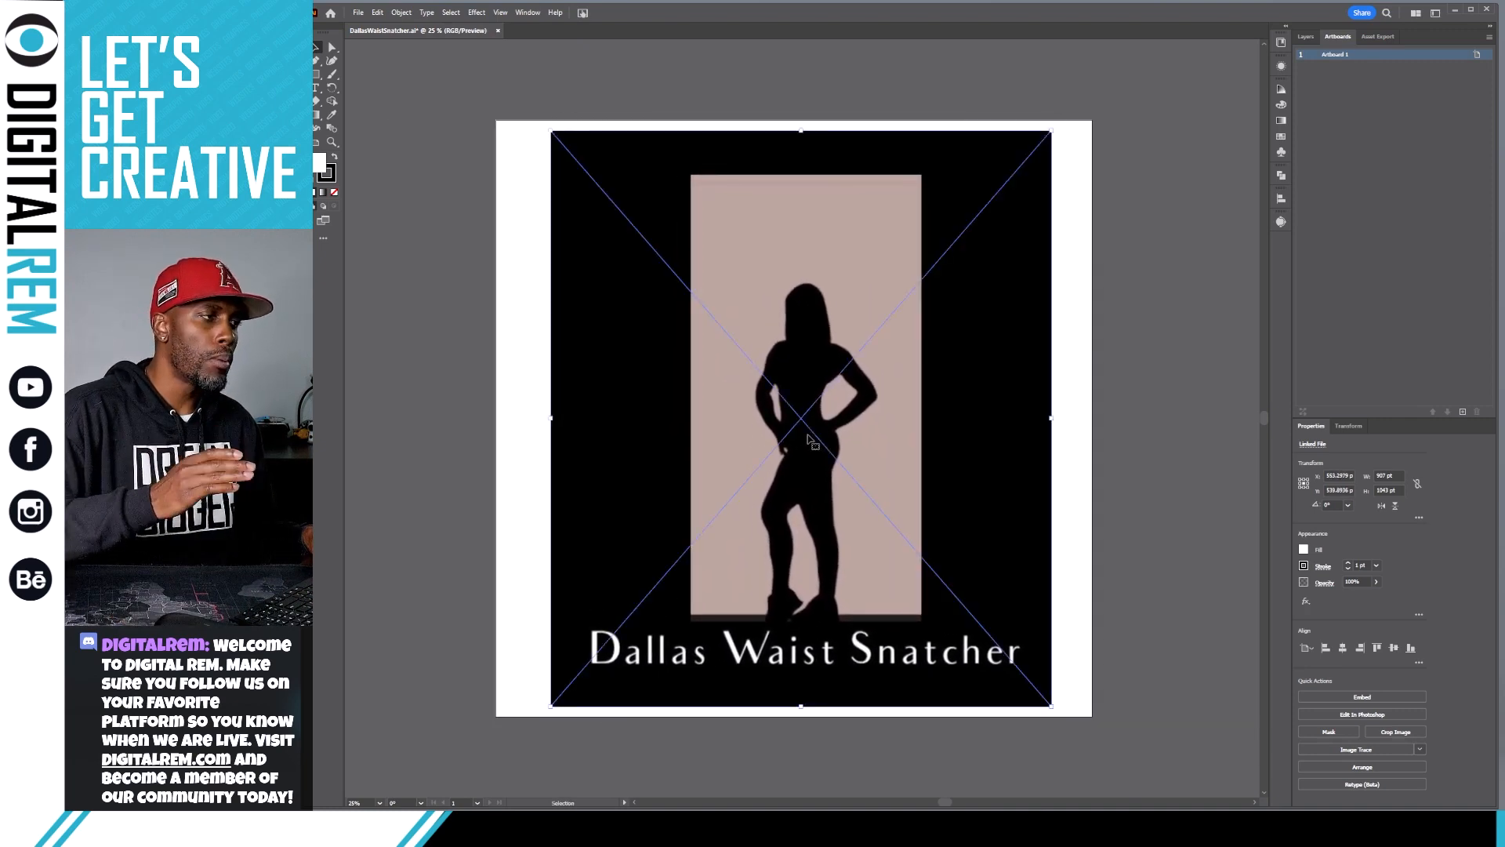
Examine the quality of the silhouette and lettering in the logo image at several magnifications.
key("ctrl+=")
key("ctrl+=")
key("ctrl+=")
key("ctrl+=")
key("ctrl+-")
key("ctrl+-")
key("ctrl+-")
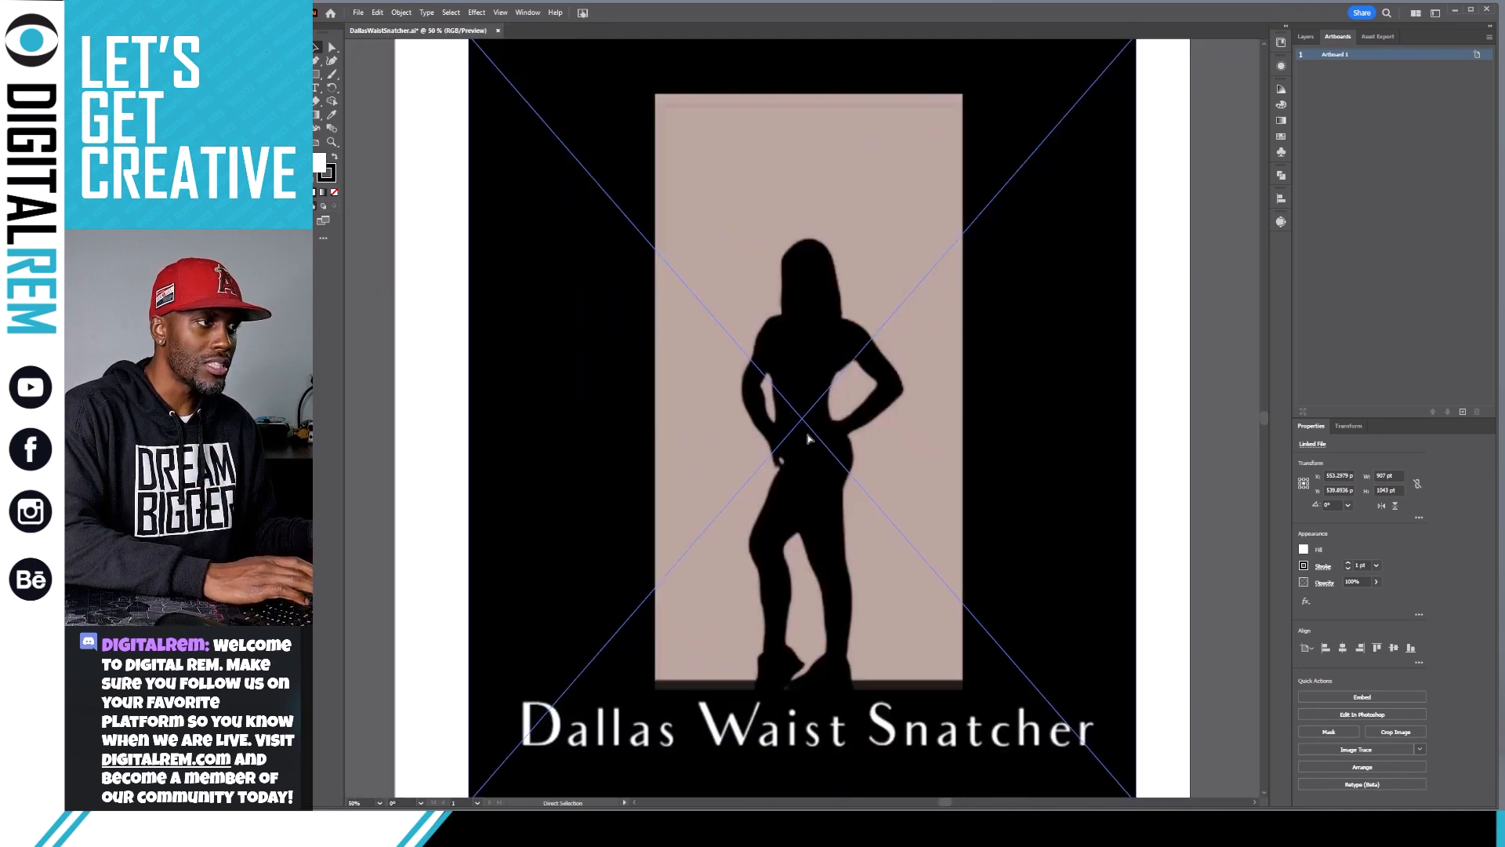
key("ctrl+minus")
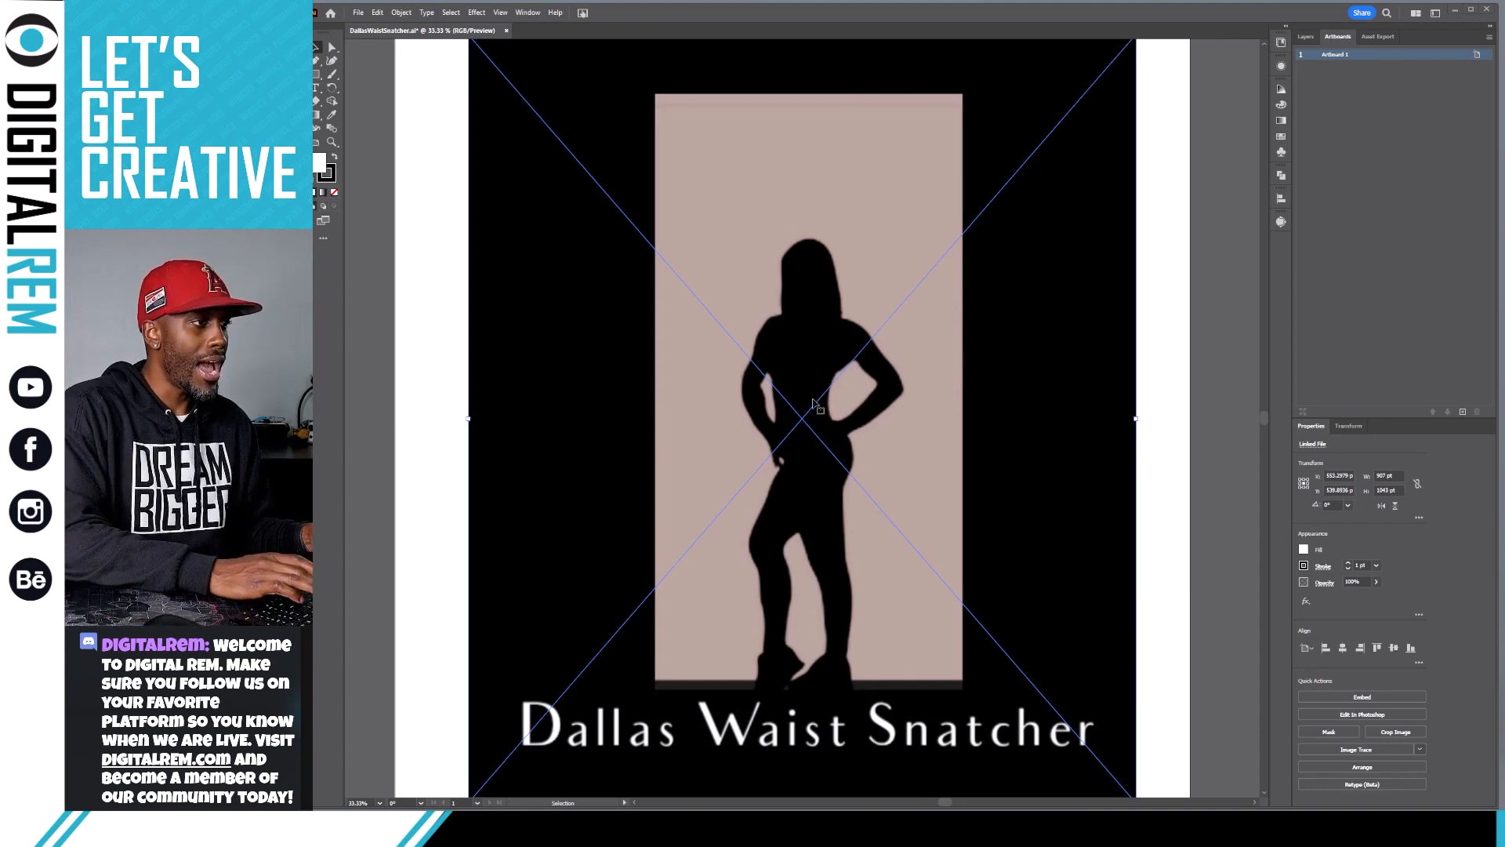
left_click(1175, 447)
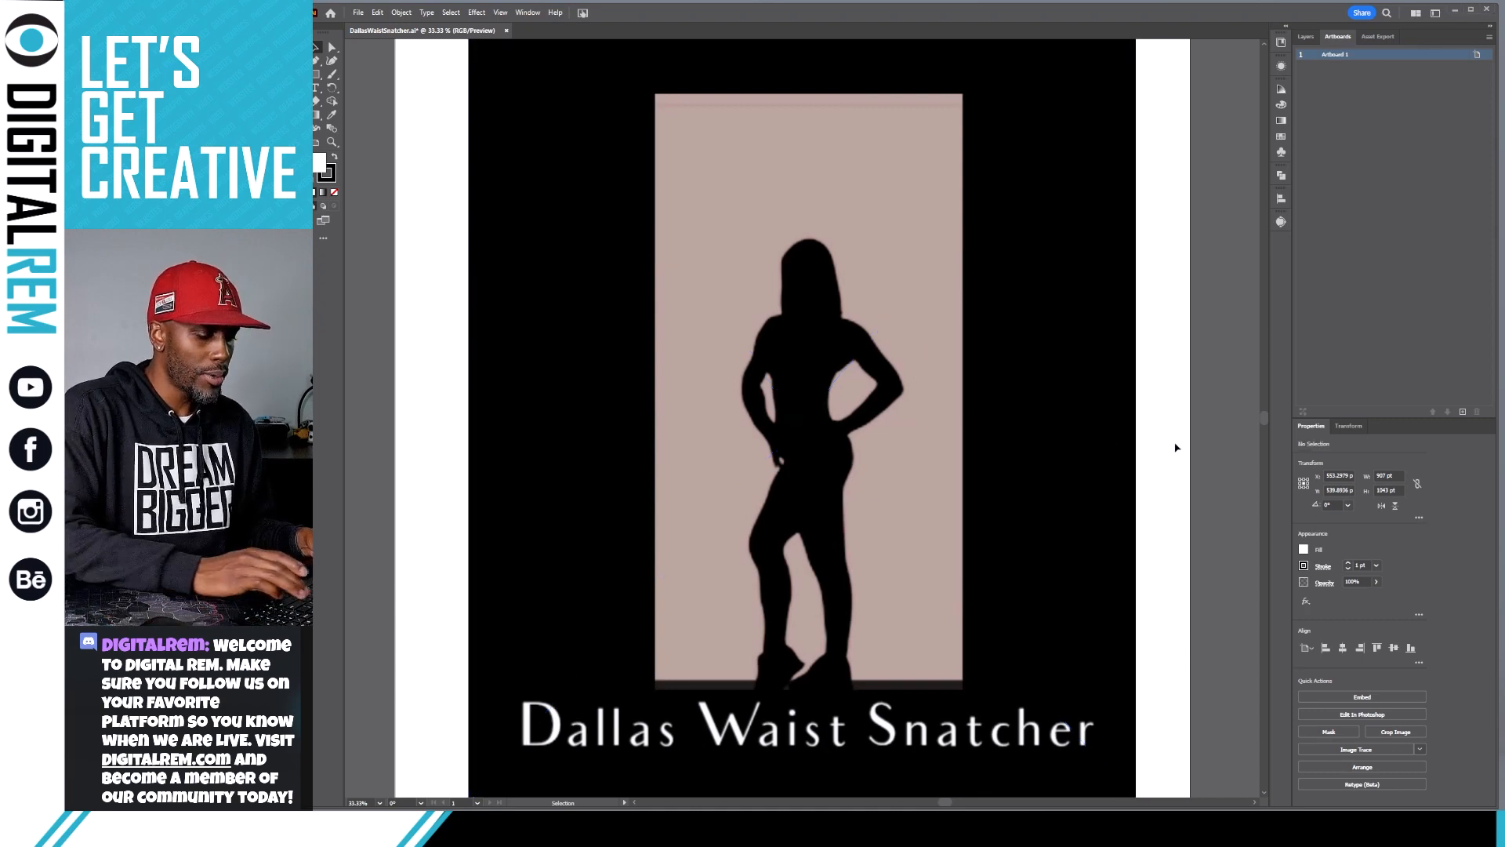
key("ctrl+minus")
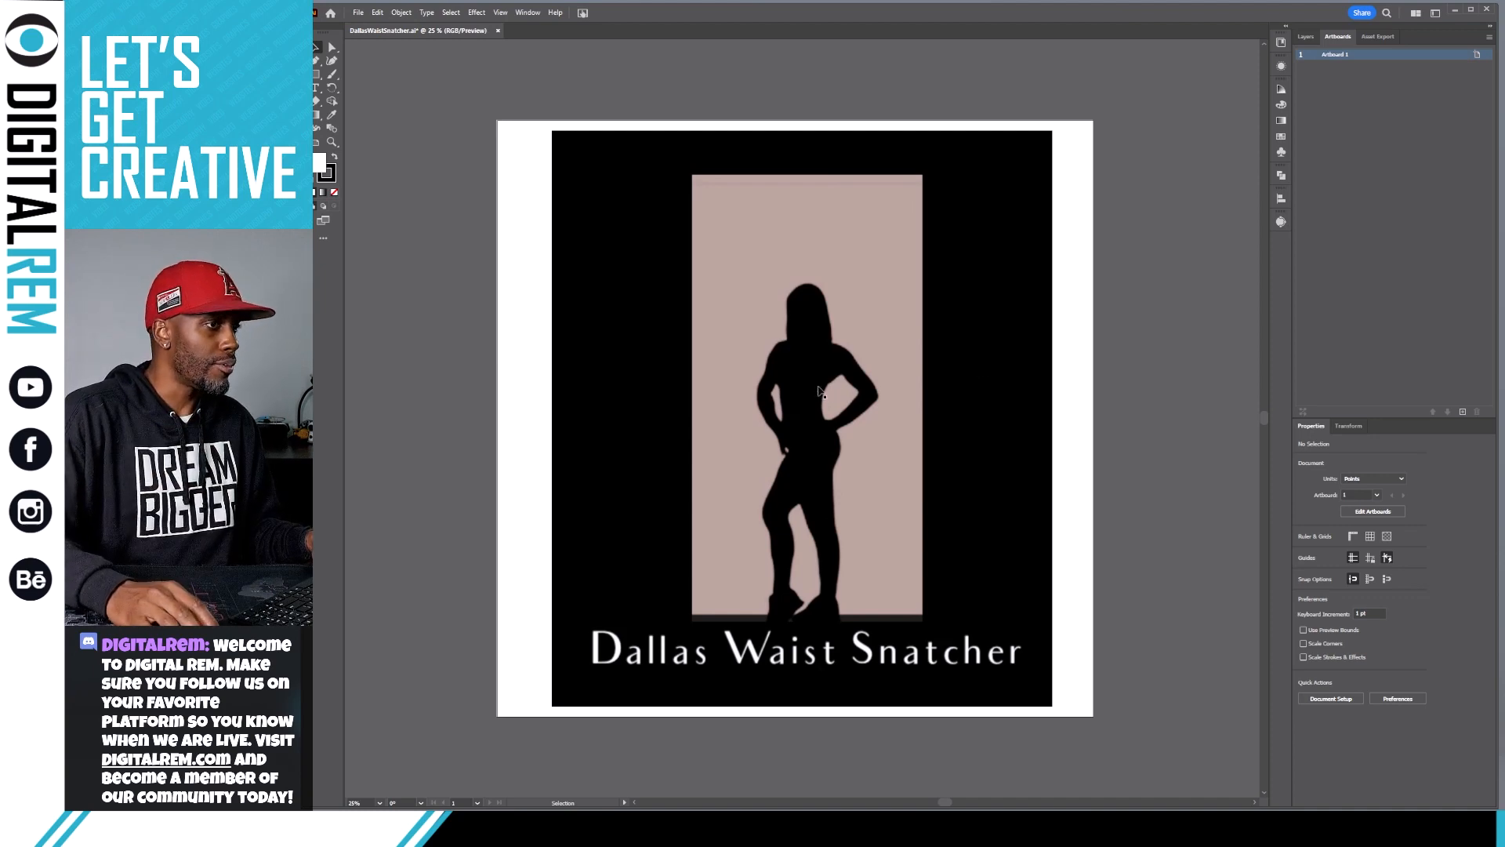
left_click(854, 382)
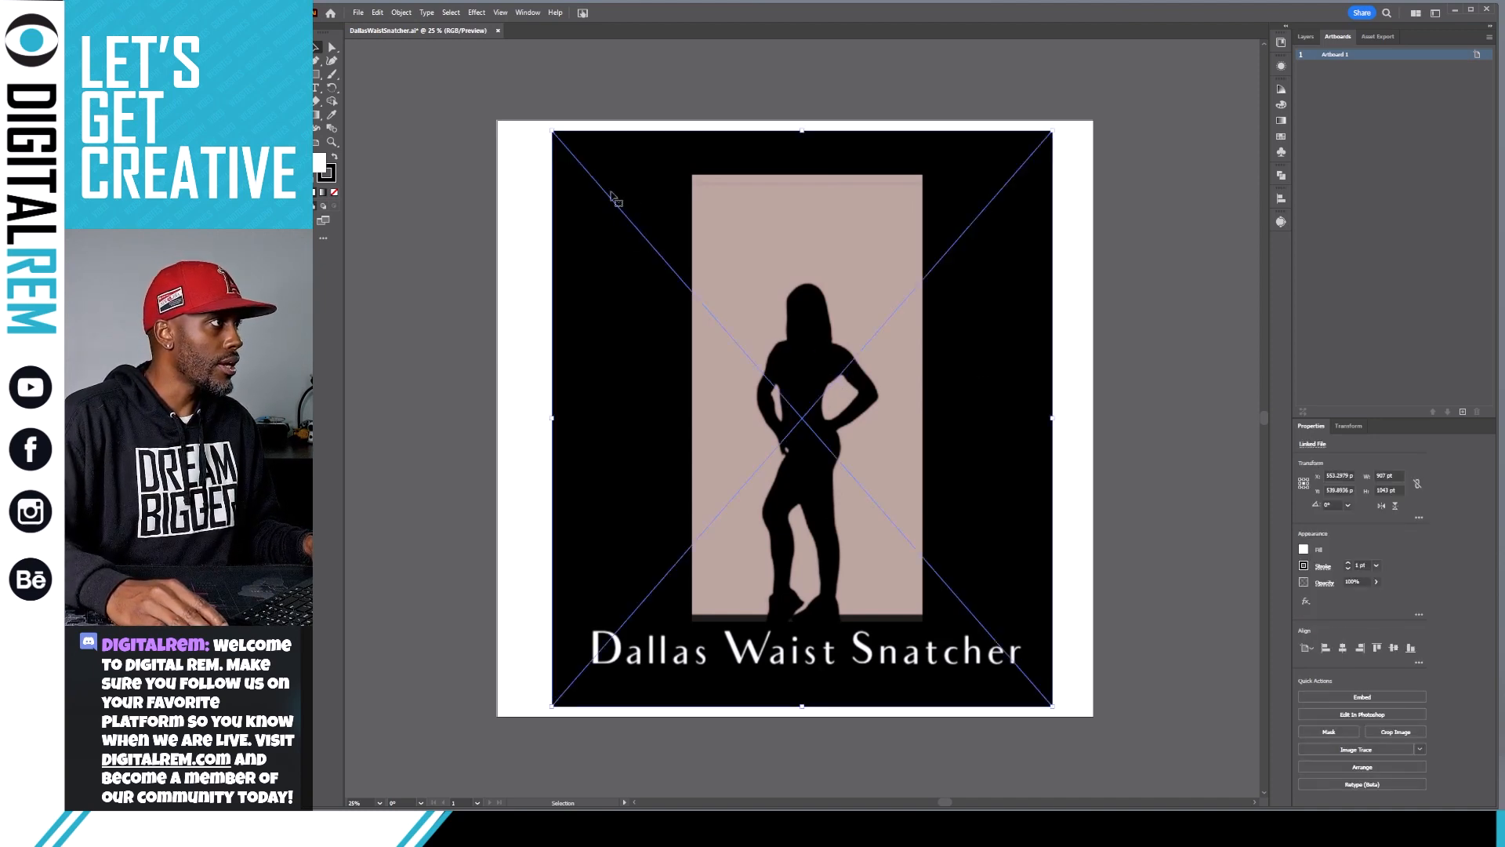
right_click(639, 201)
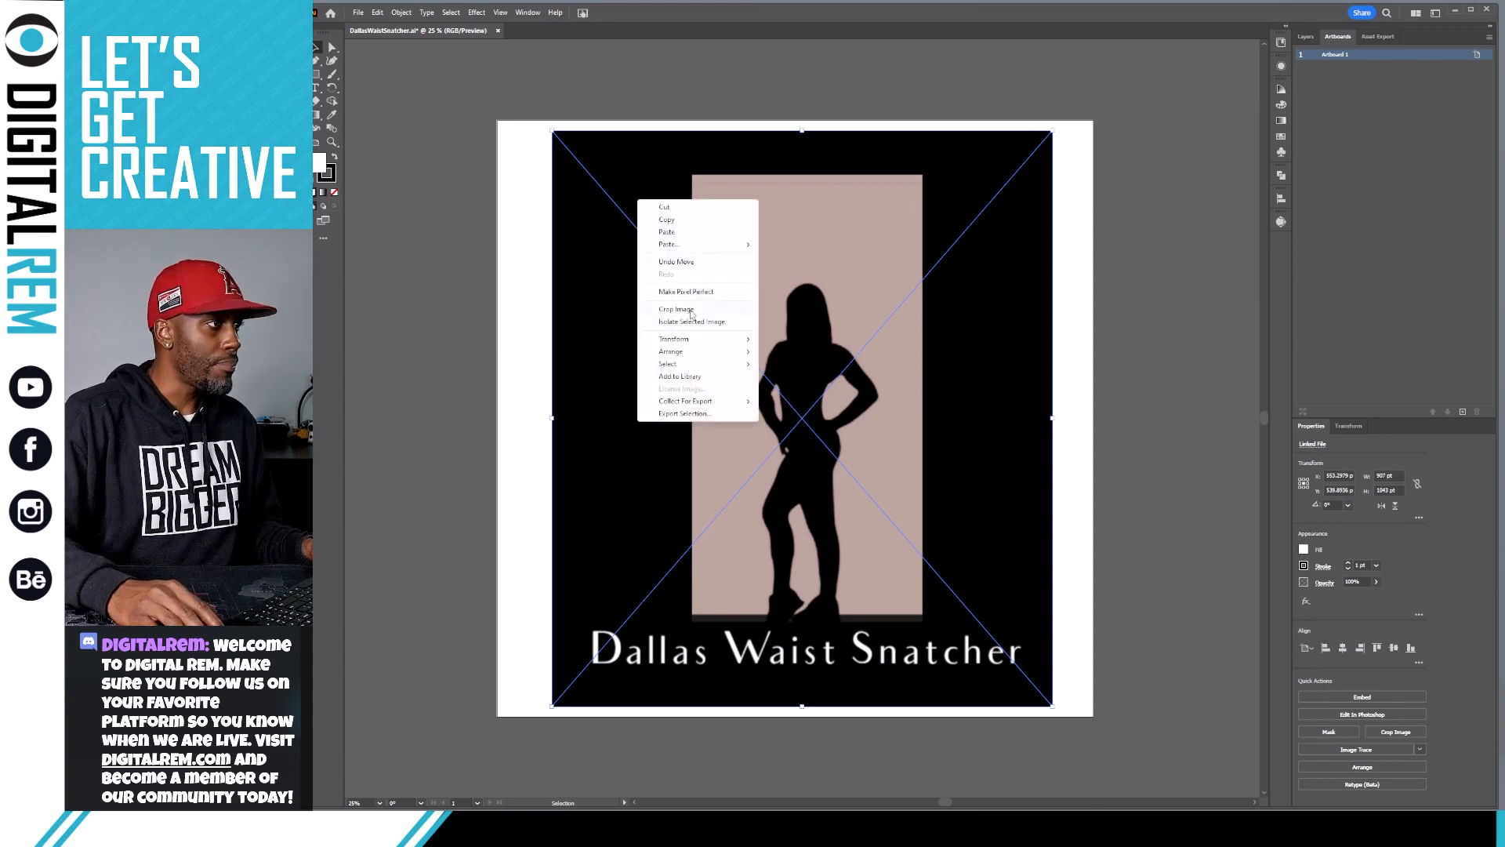
left_click(606, 232)
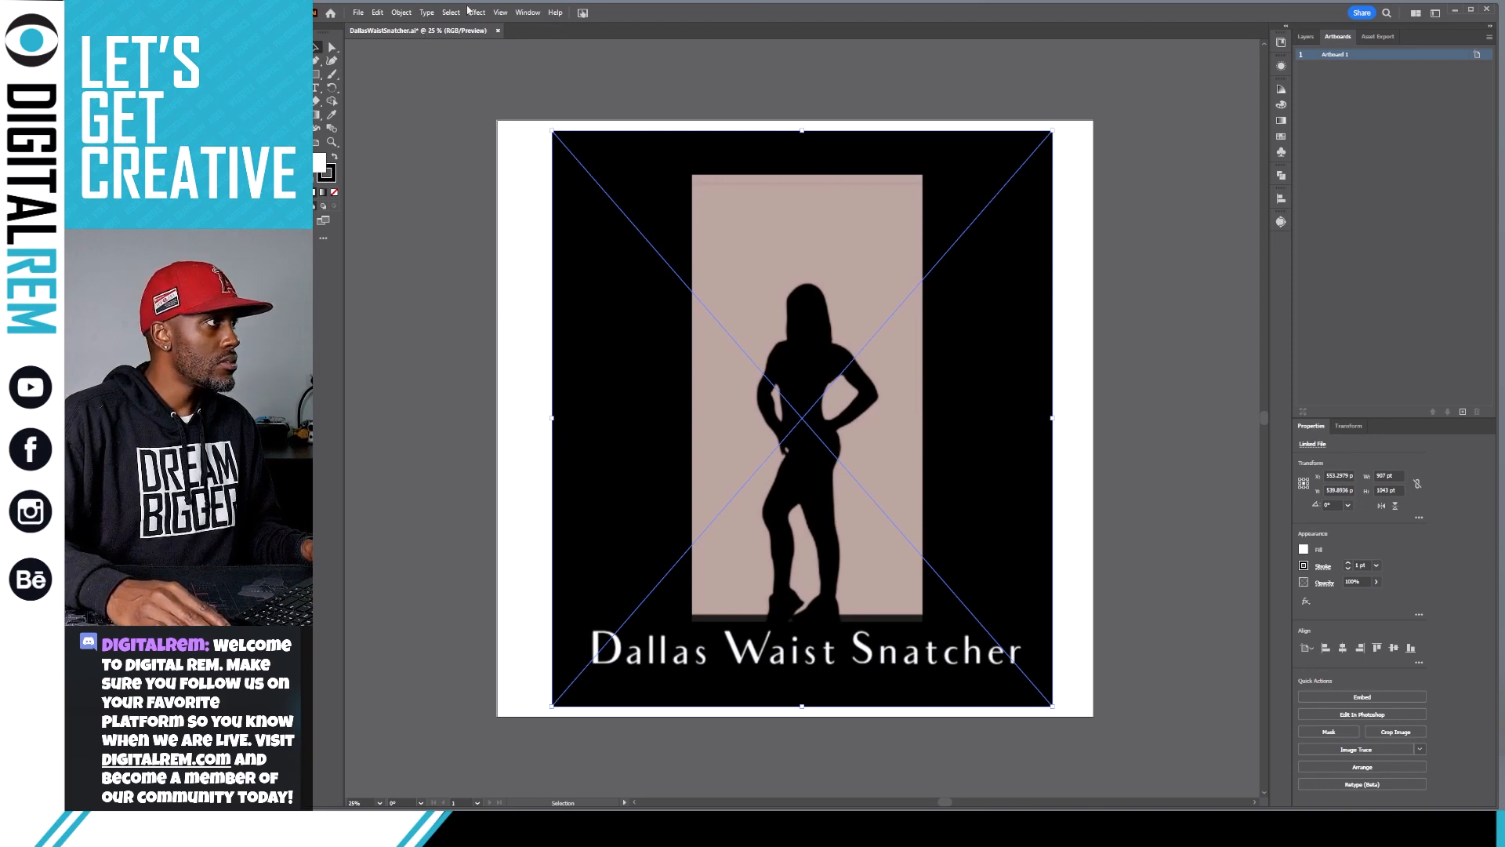
left_click(379, 15)
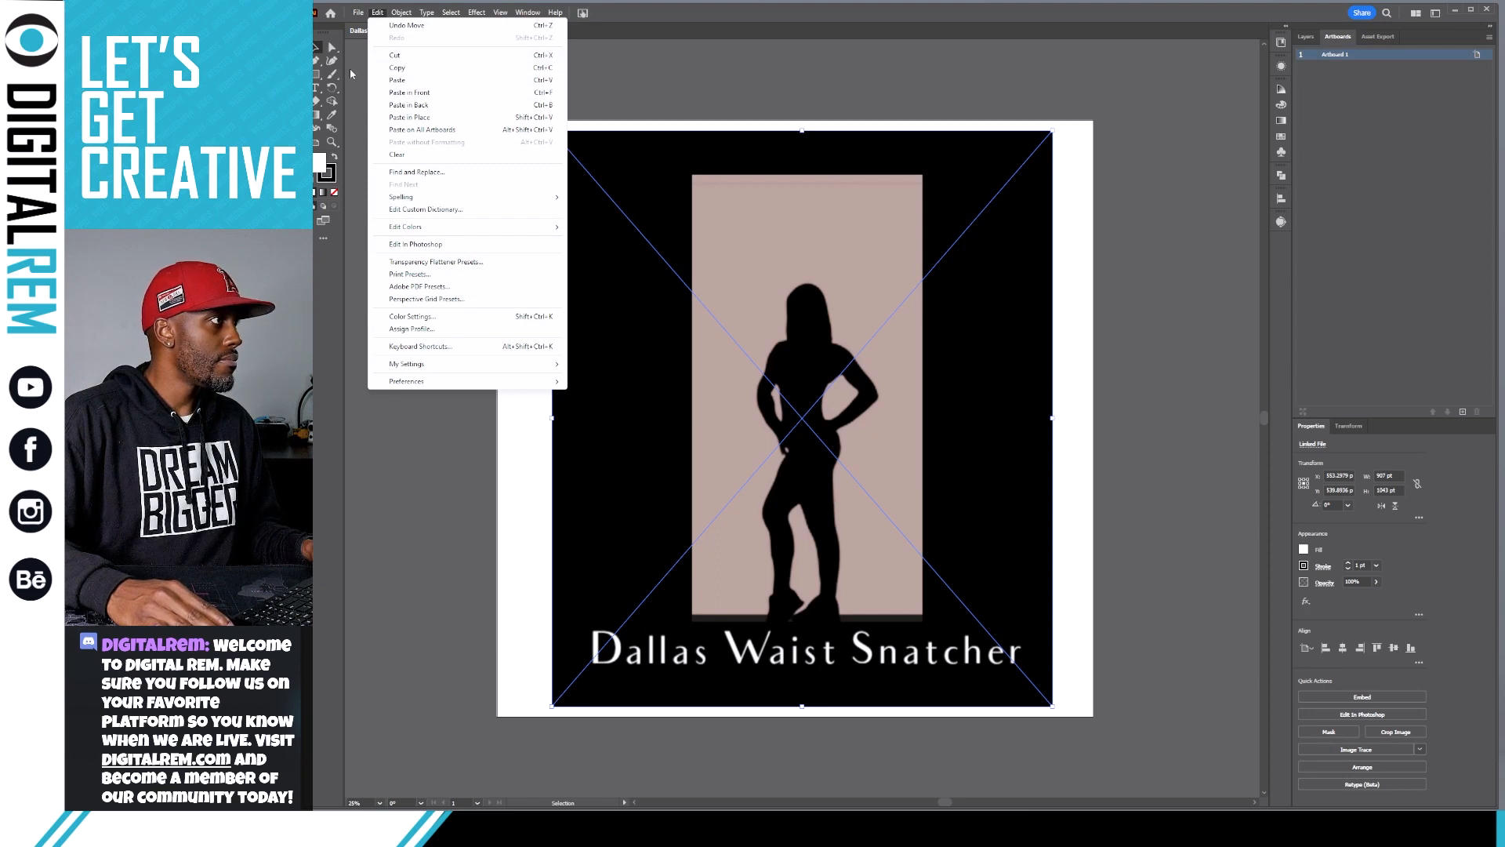
left_click(316, 61)
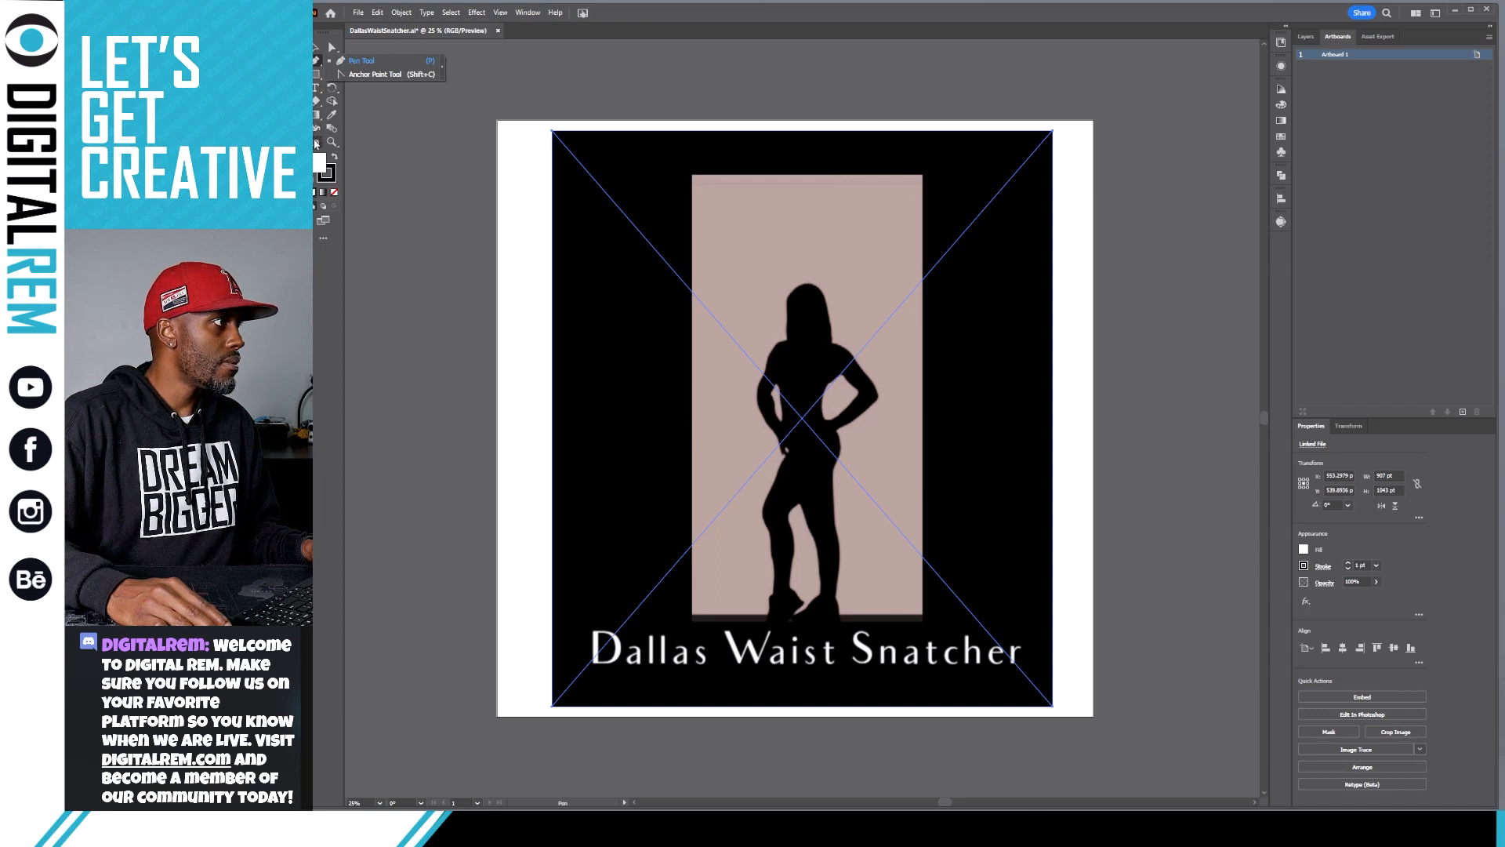
left_click(315, 143)
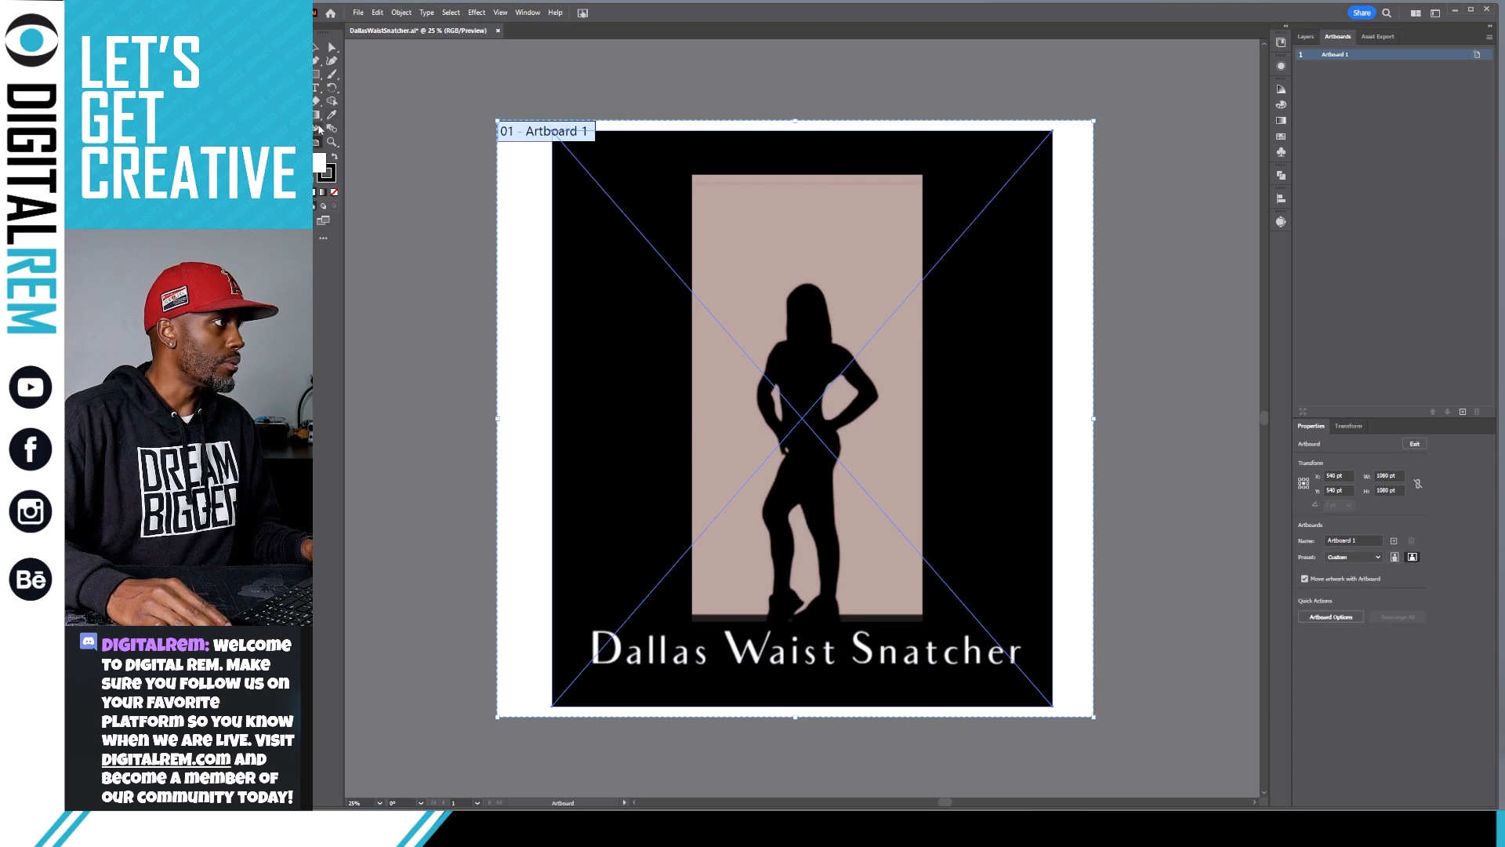
left_click(315, 74)
right_click(315, 74)
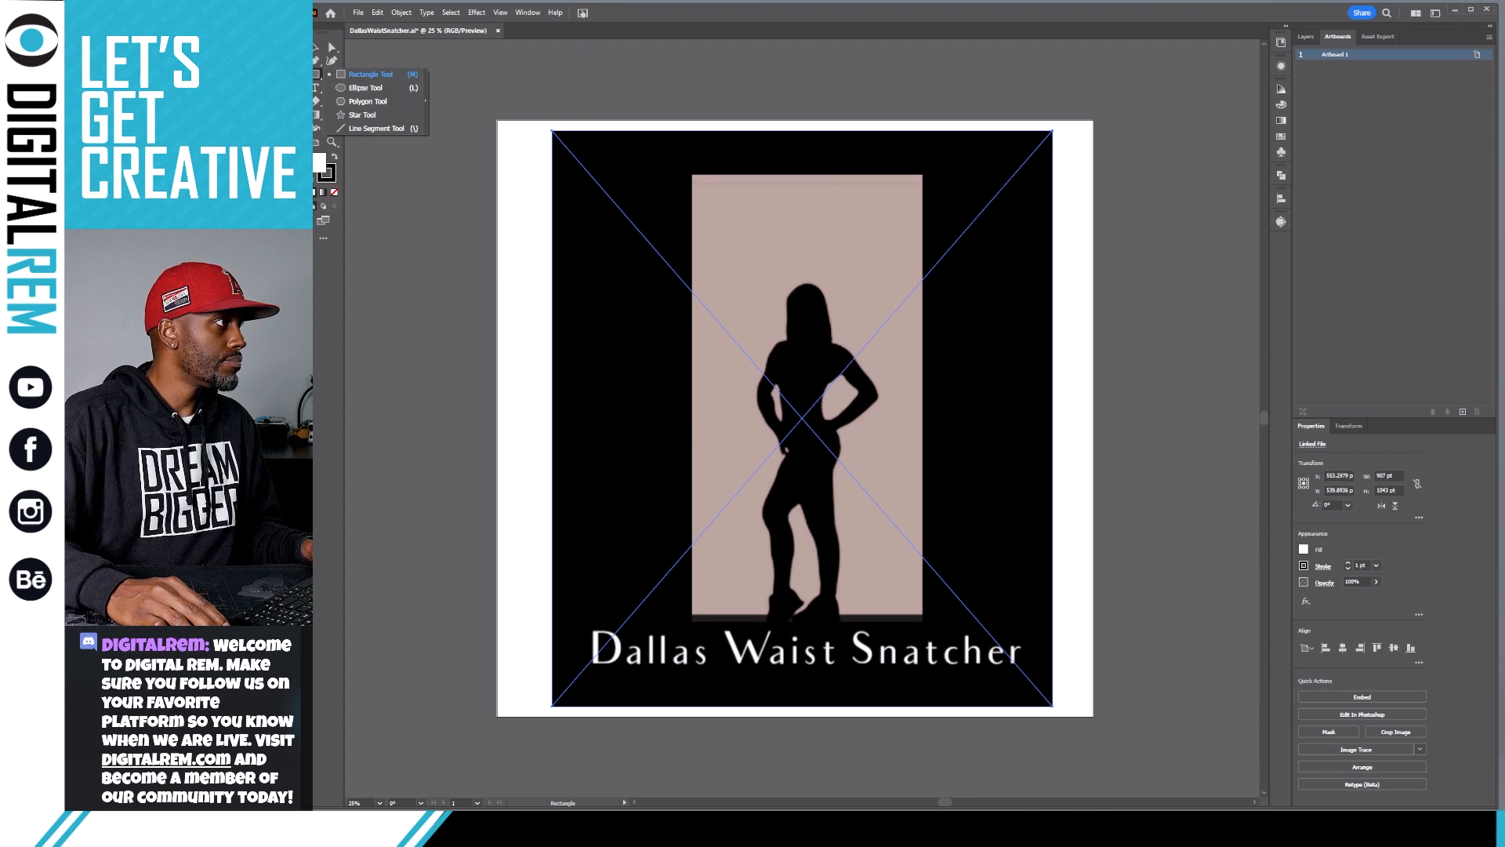
left_click(317, 47)
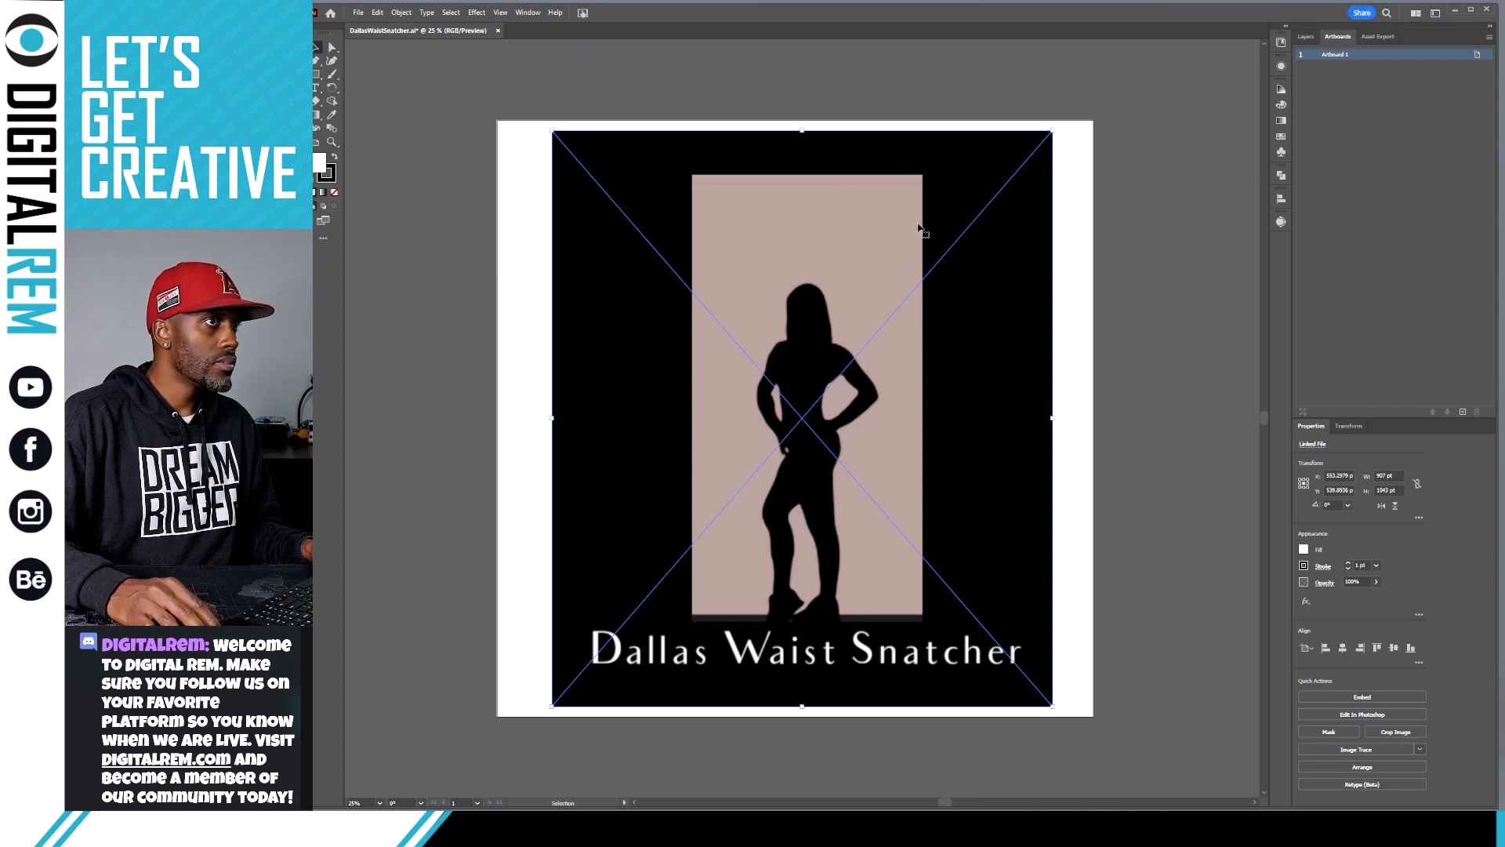
Crop the linked logo image to the pinkish panel around the silhouette, excluding the black border and the lettering, and accept embedding a copy.
left_click(1398, 732)
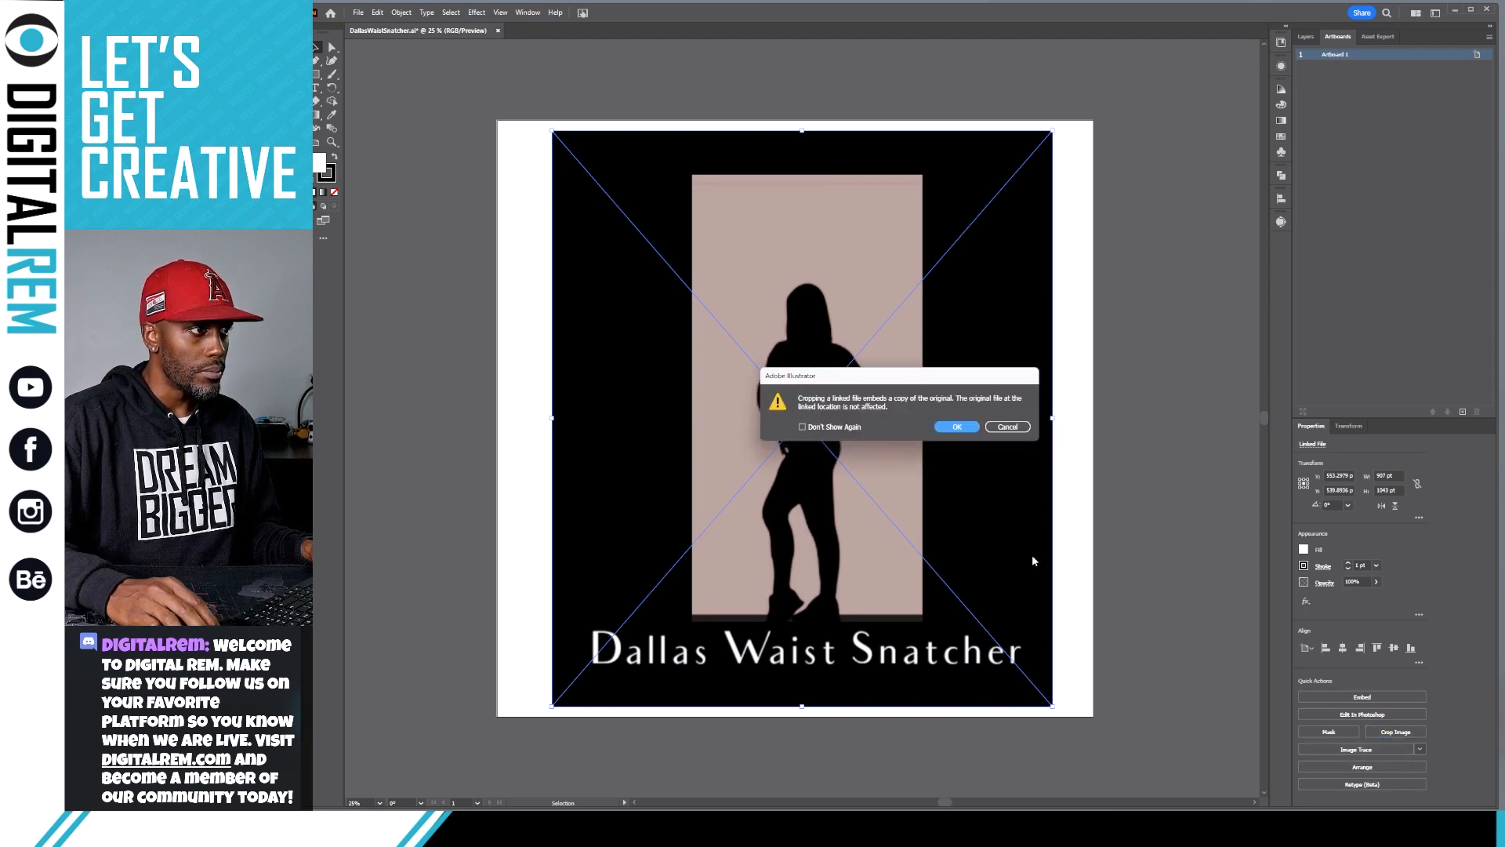
left_click(957, 427)
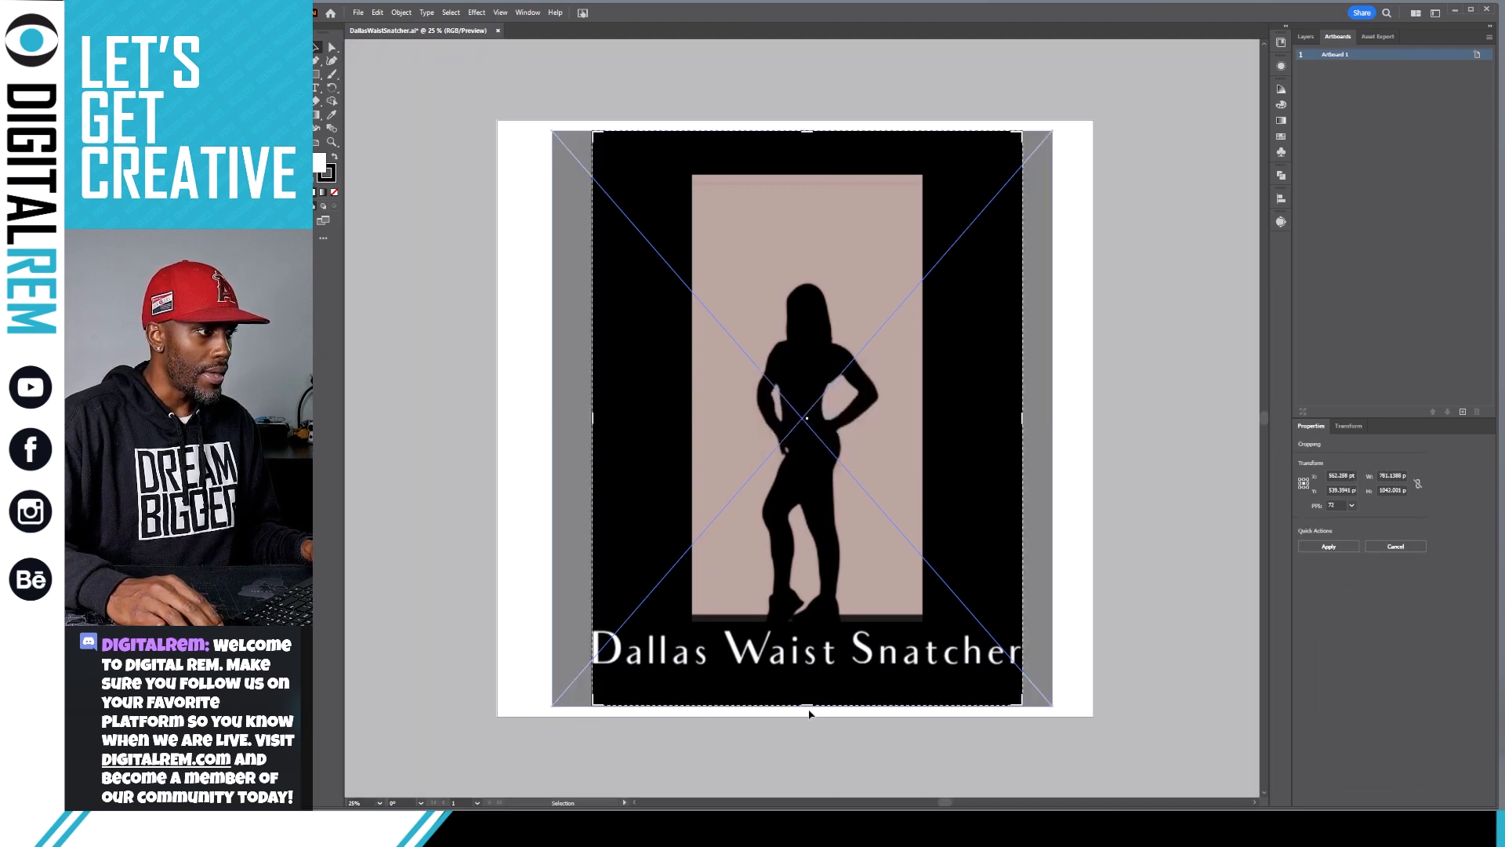
left_click_drag(809, 705, 811, 613)
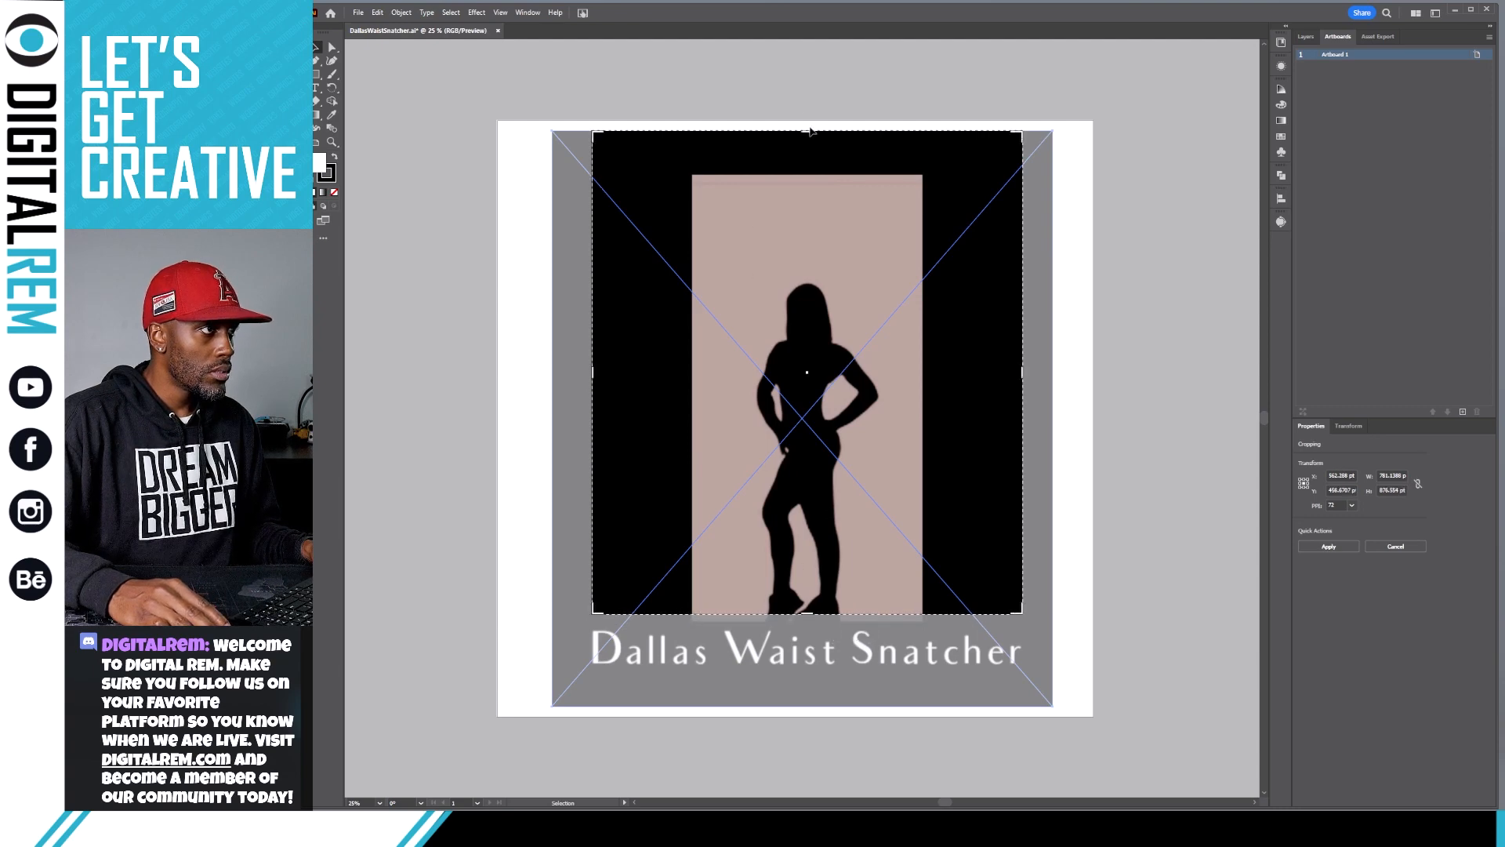
left_click_drag(808, 132, 804, 175)
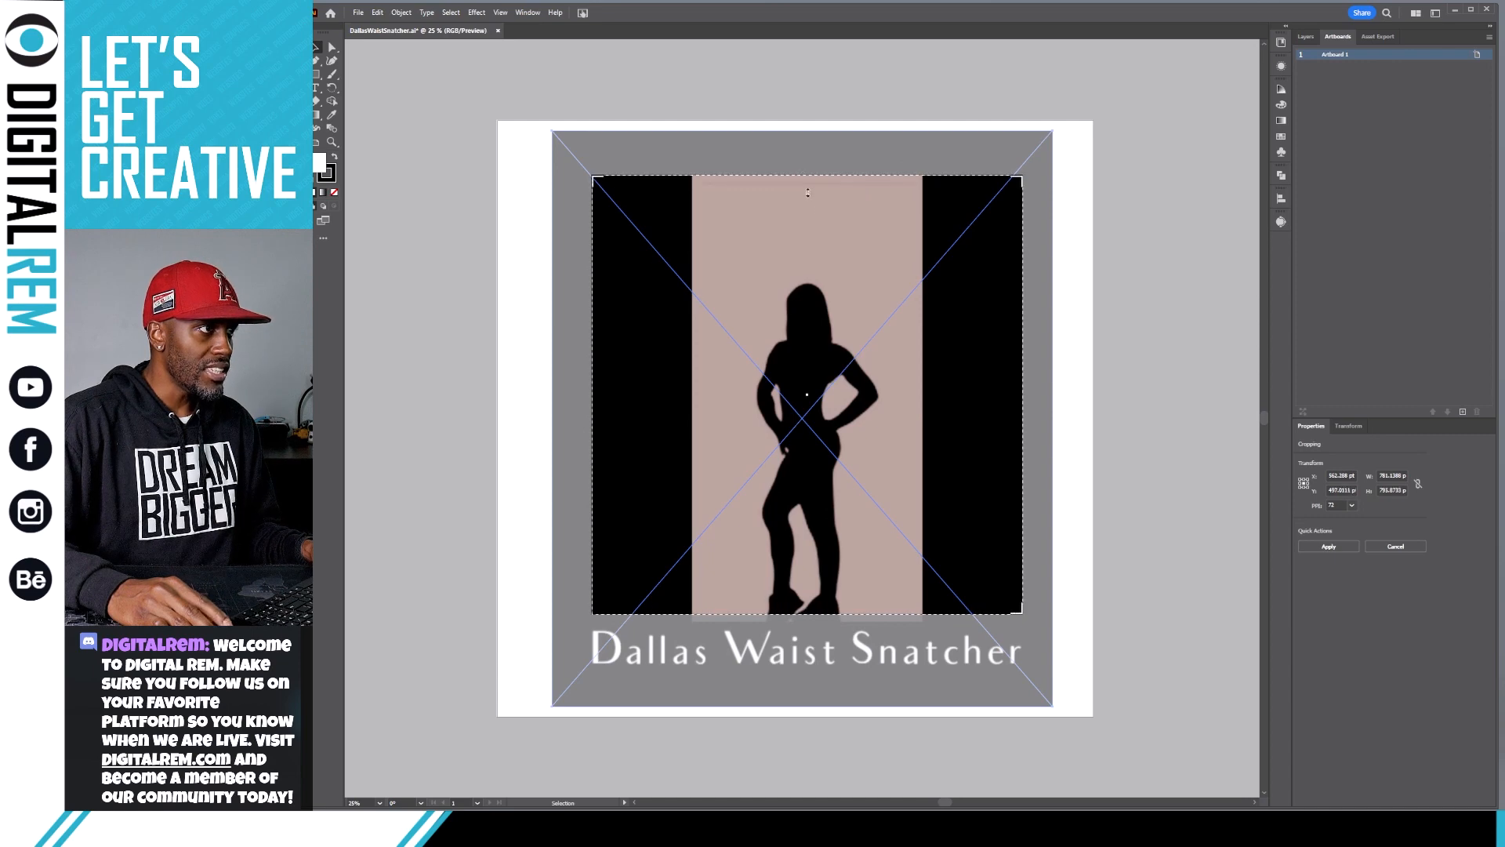
left_click_drag(1023, 399, 922, 400)
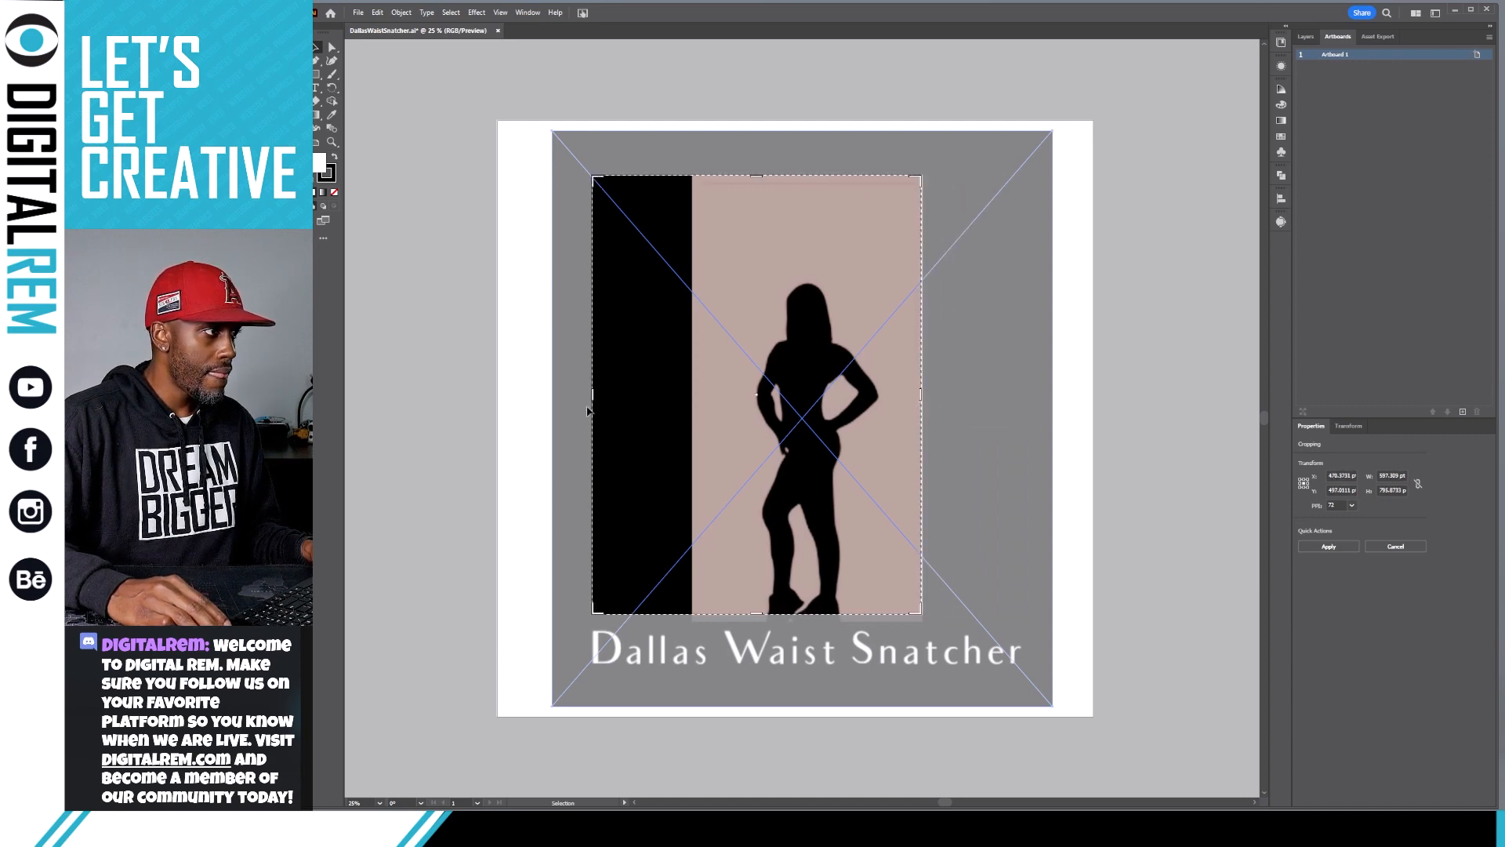
left_click_drag(593, 395, 695, 391)
key("Return")
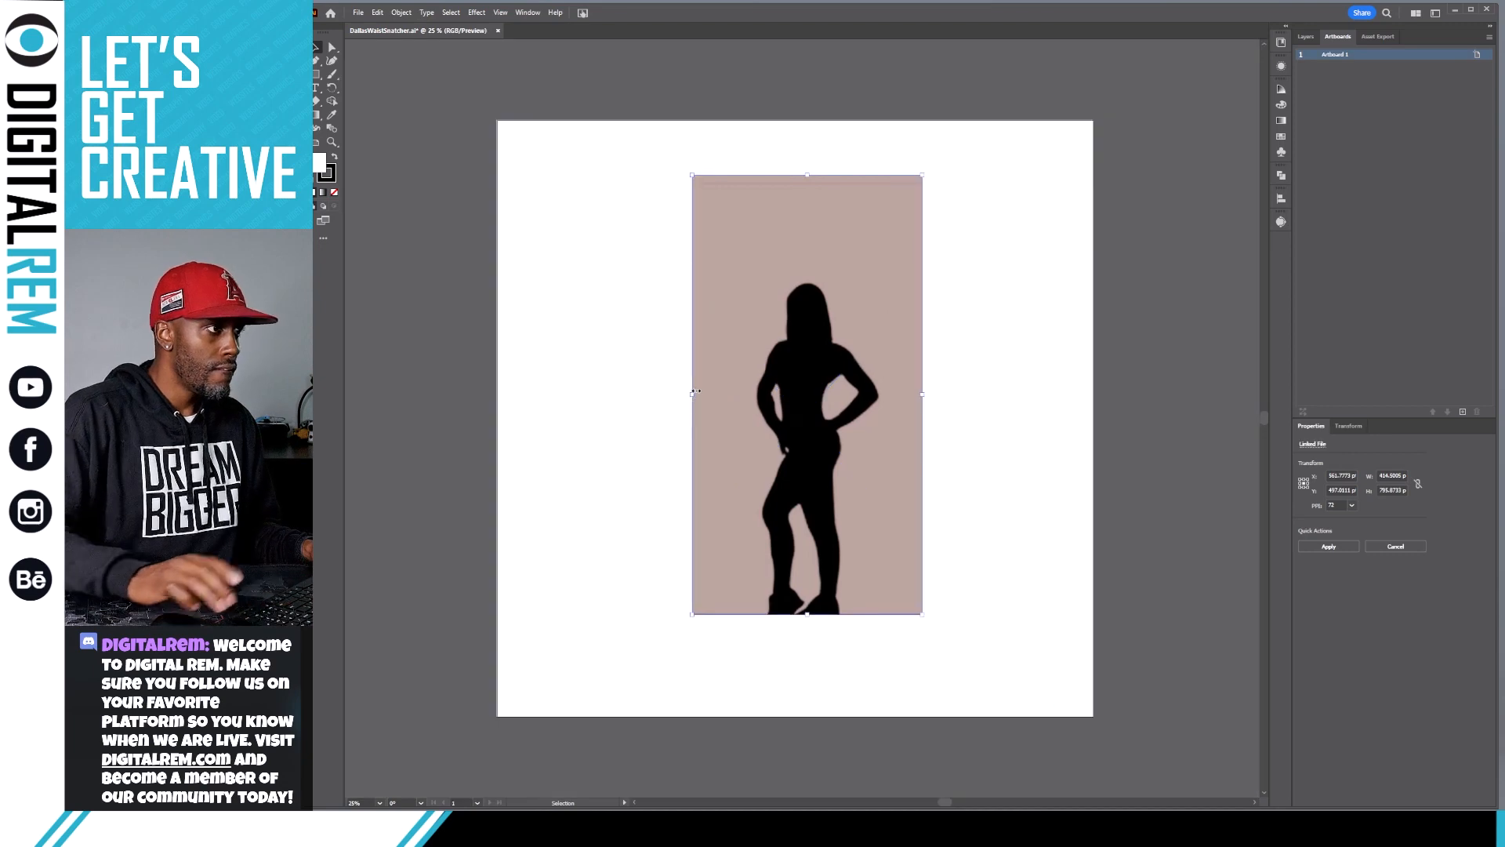
Crop the panel image again to just above the silhouette's head, keeping its full width and lower edge, about 617 pt high.
left_click(795, 443)
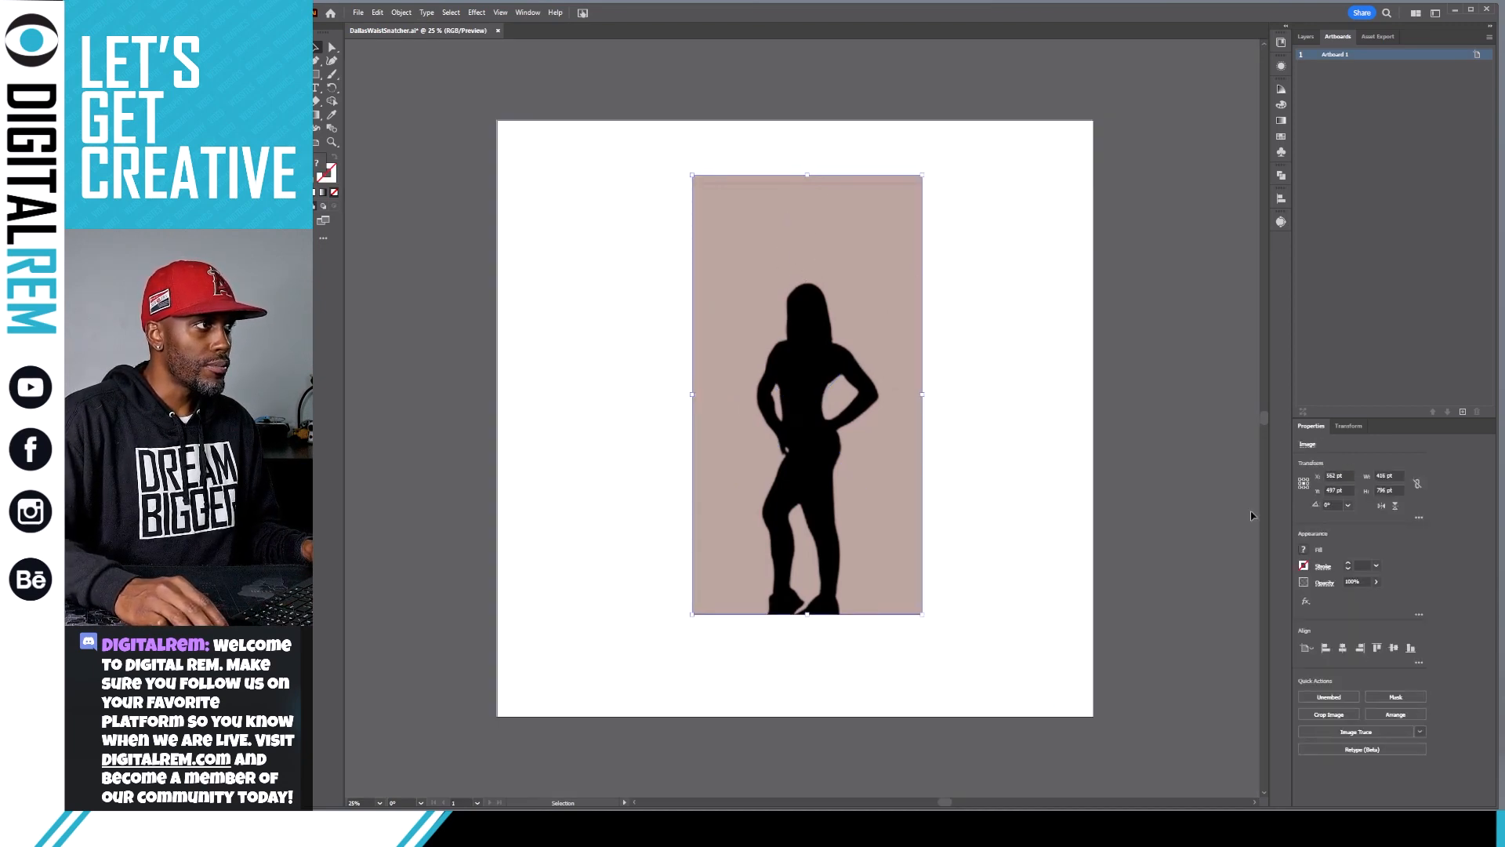
left_click(1338, 719)
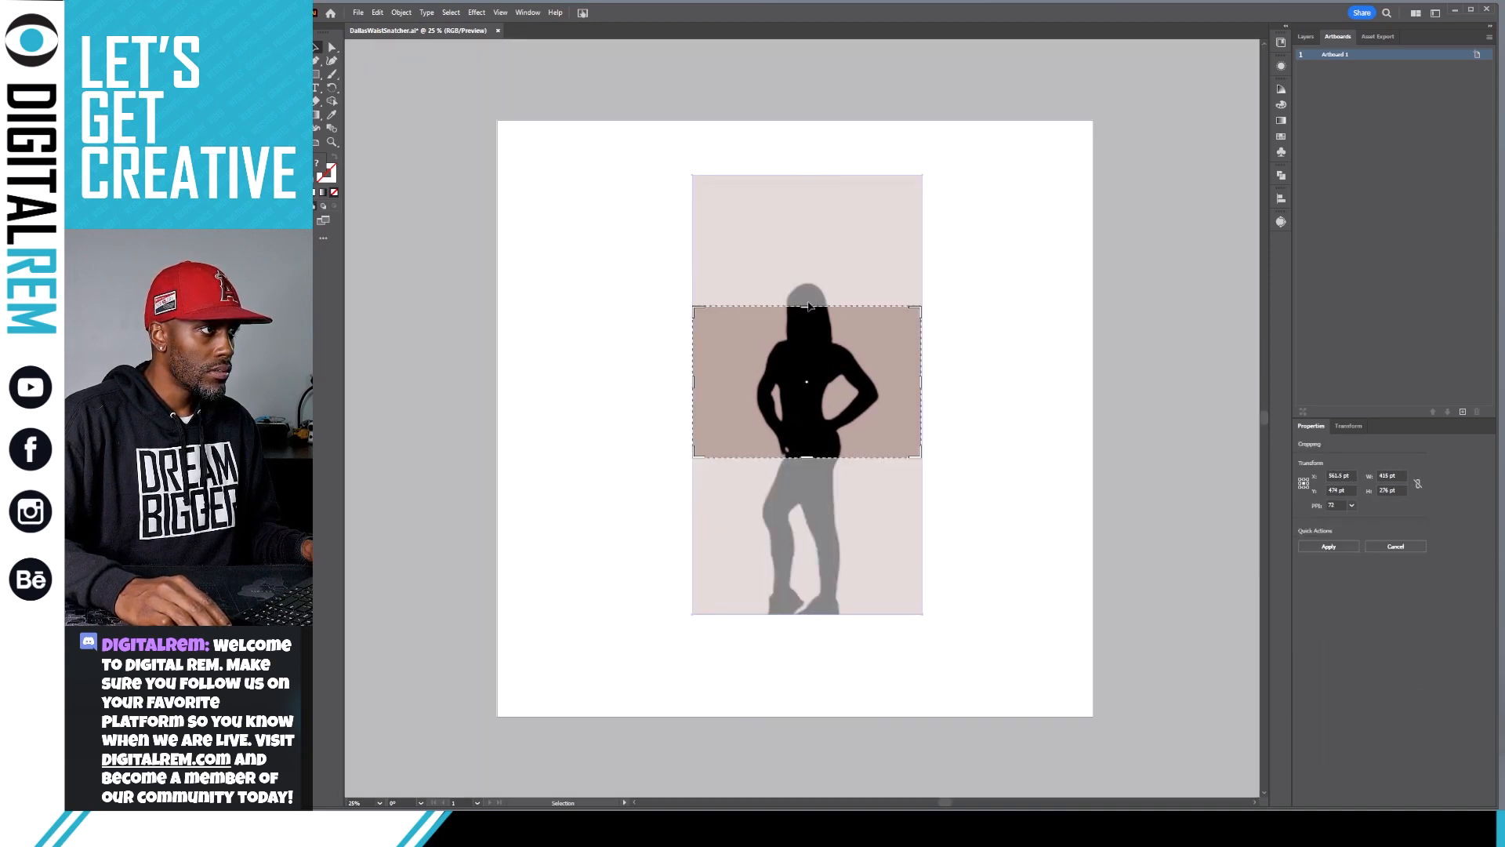
left_click_drag(809, 309, 809, 275)
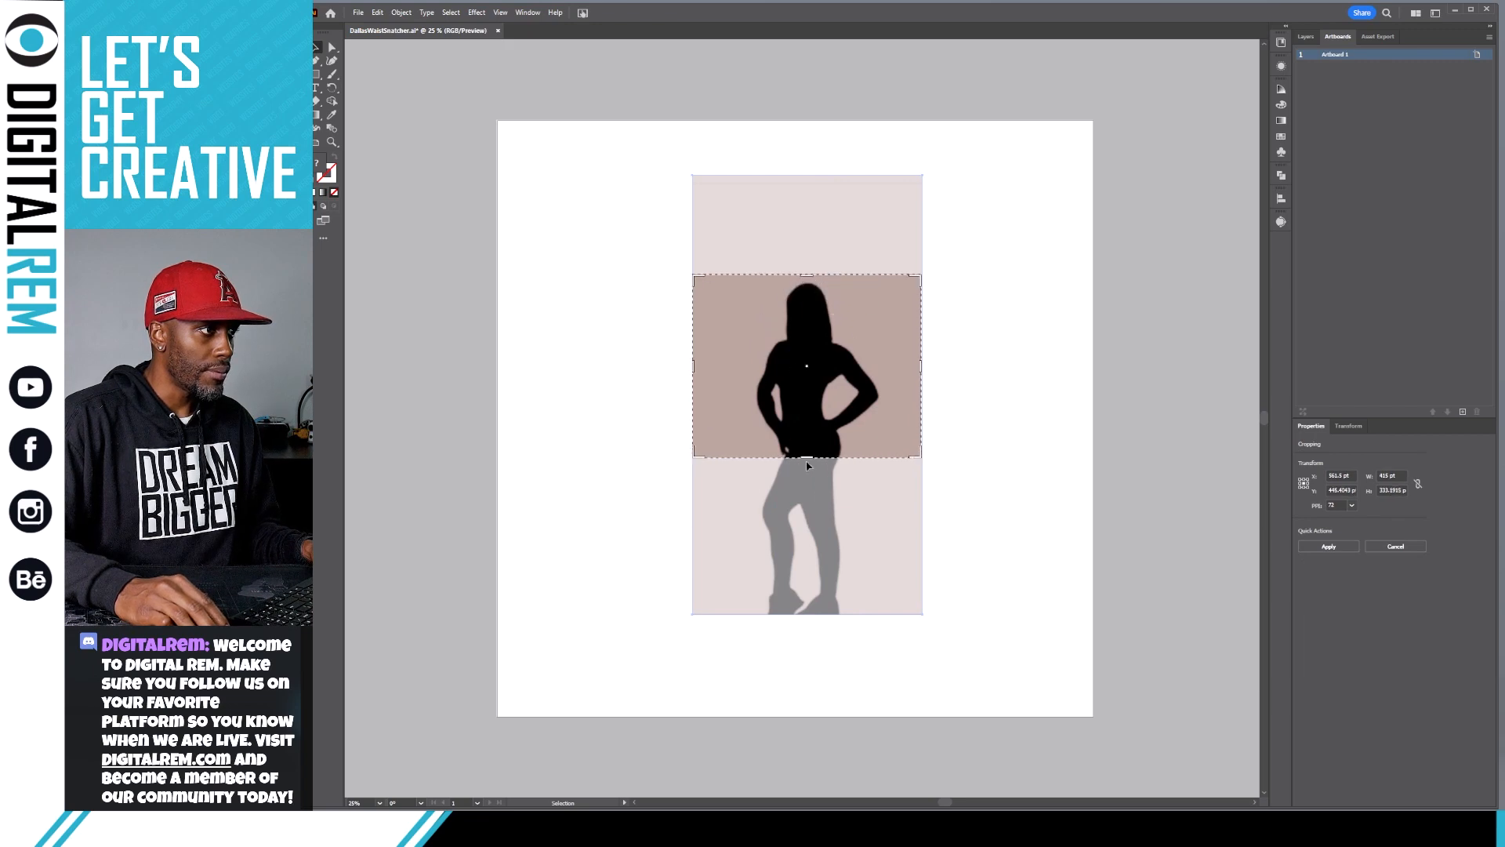
left_click_drag(812, 458, 815, 615)
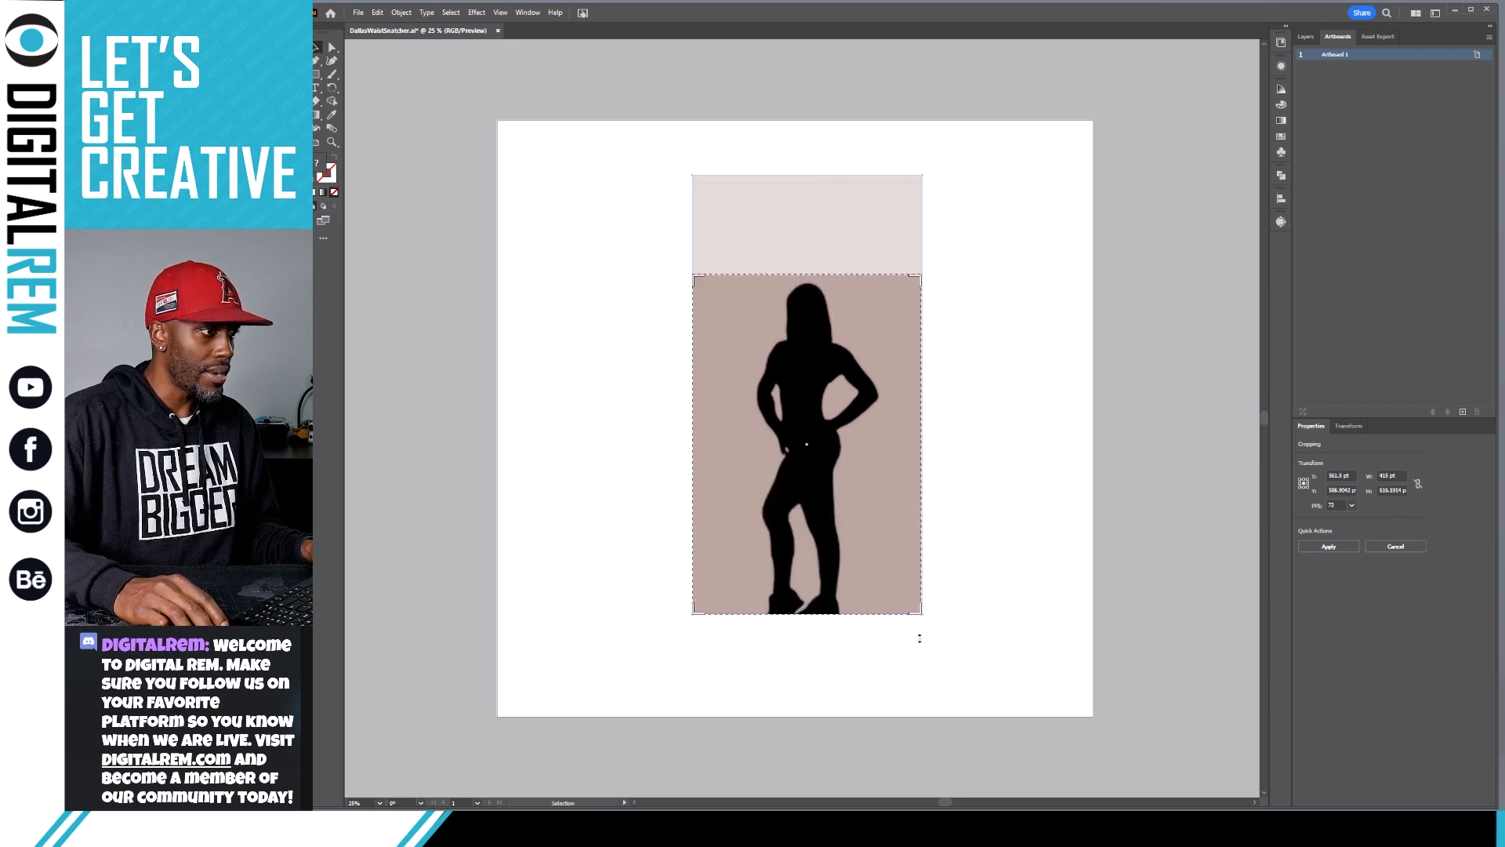
left_click(1338, 547)
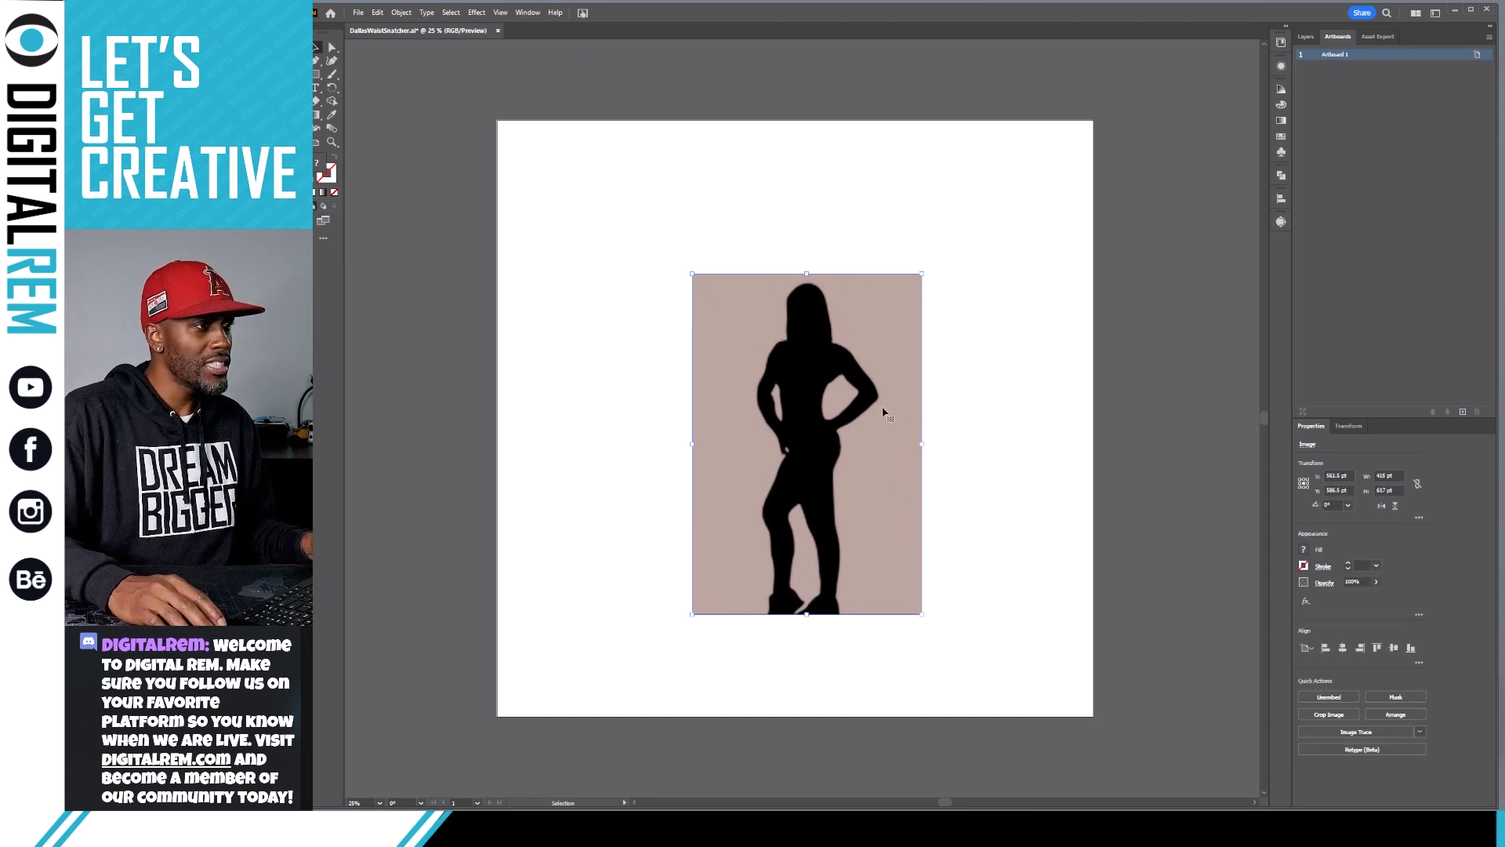
Duplicate the cropped silhouette image by copying it and pasting the copy onto the artboard.
left_click(935, 411)
left_click(845, 421)
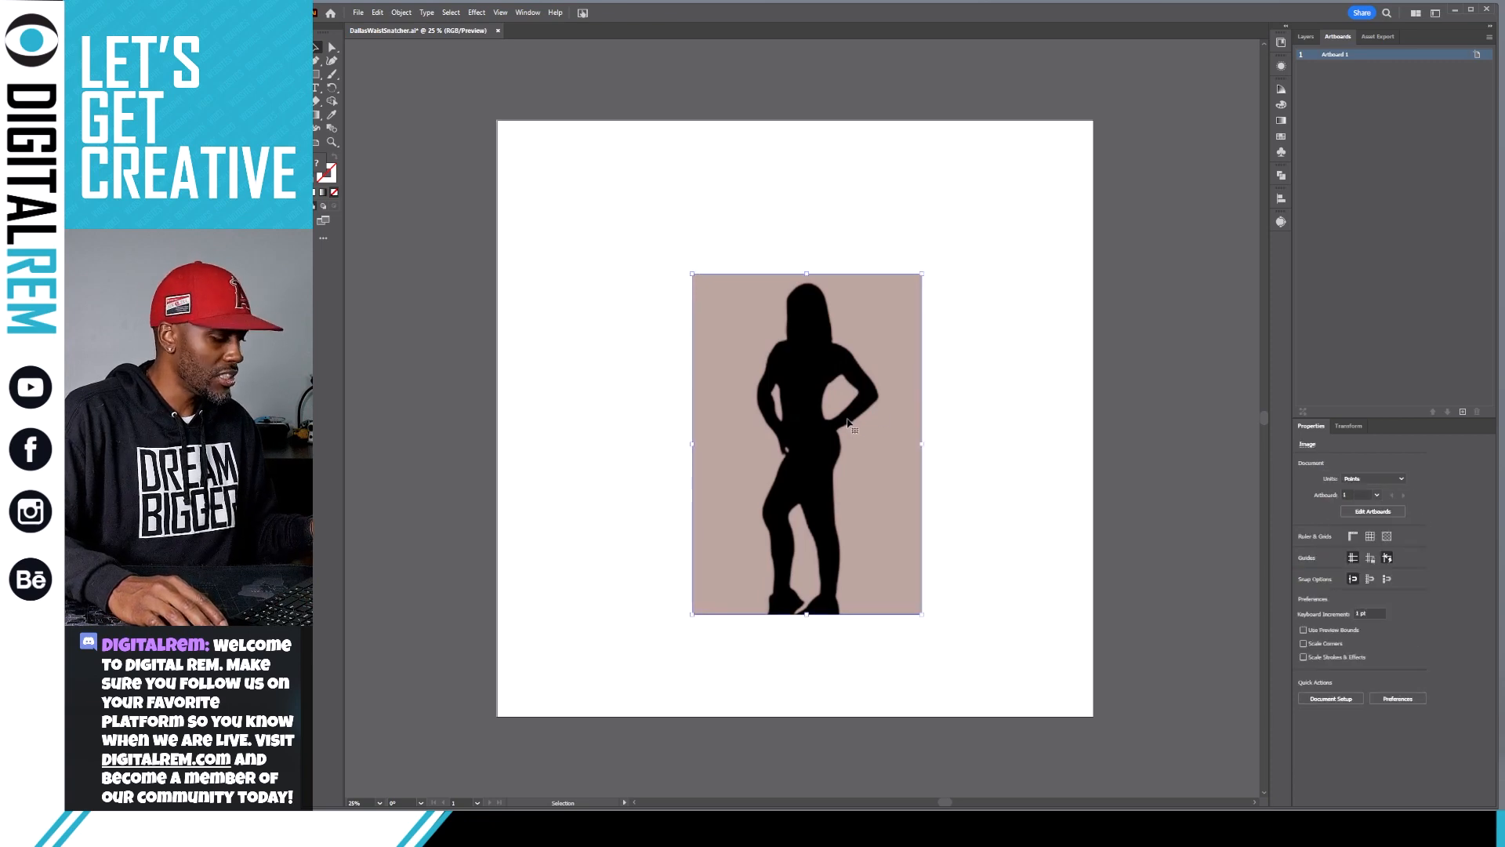
key("v")
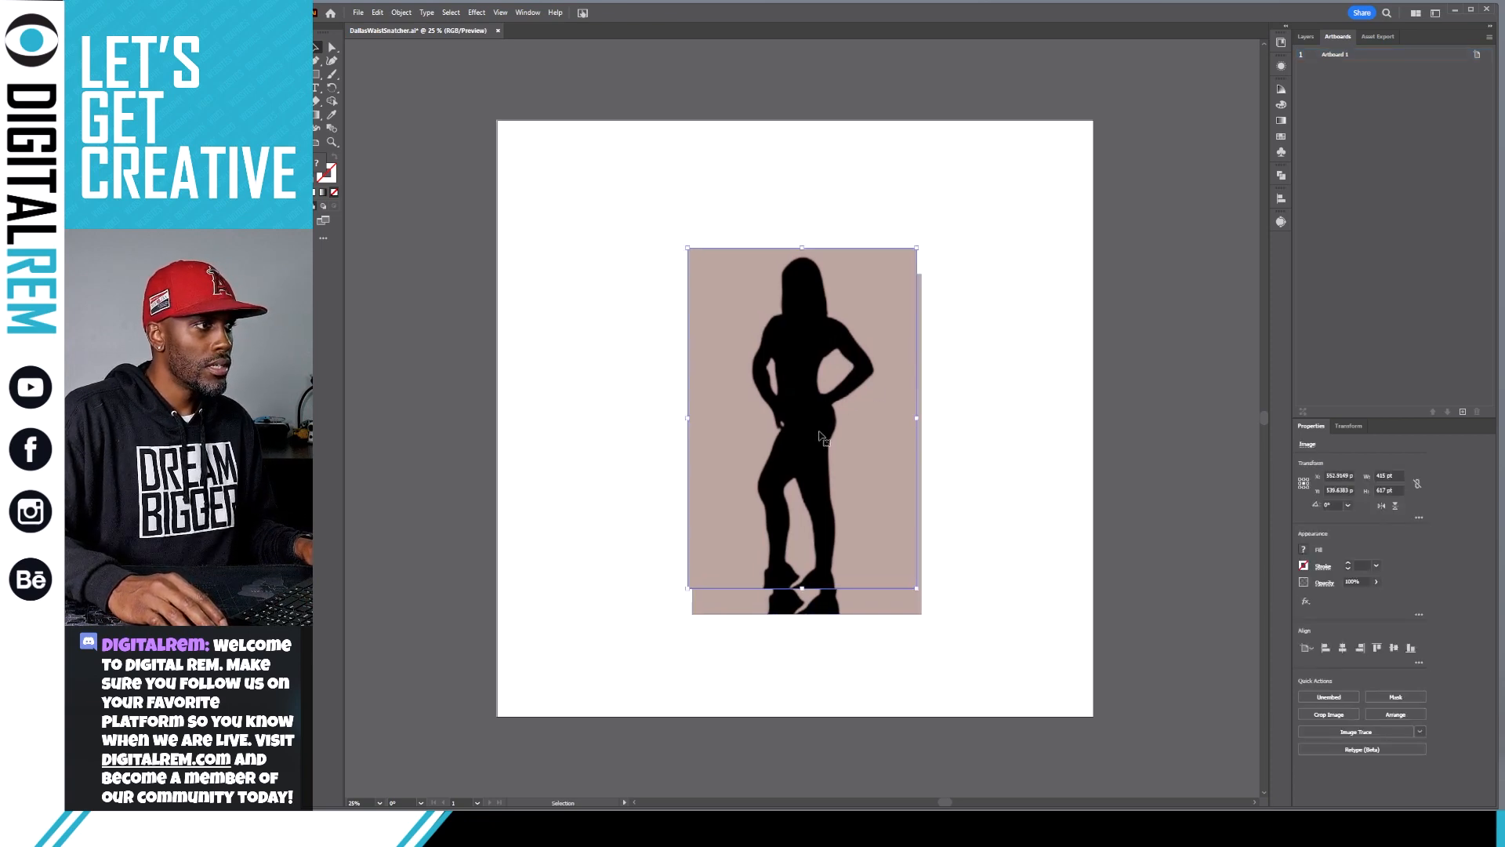
Delete the pasted copy of the silhouette image and duplicate Artboard 1 together with the image on it.
left_click_drag(817, 436, 1021, 413)
key("Delete")
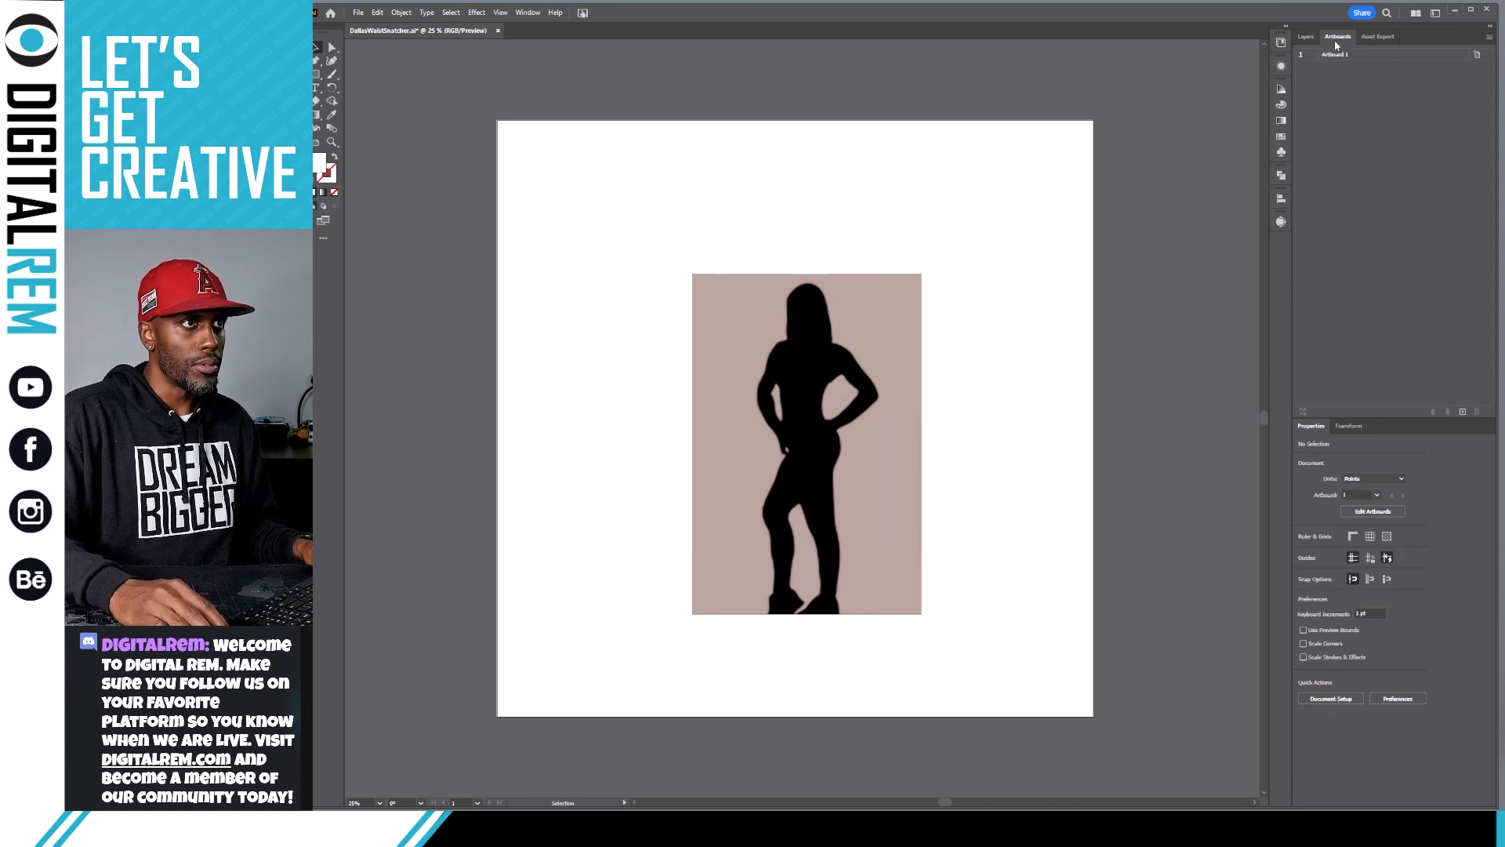
left_click(1463, 412)
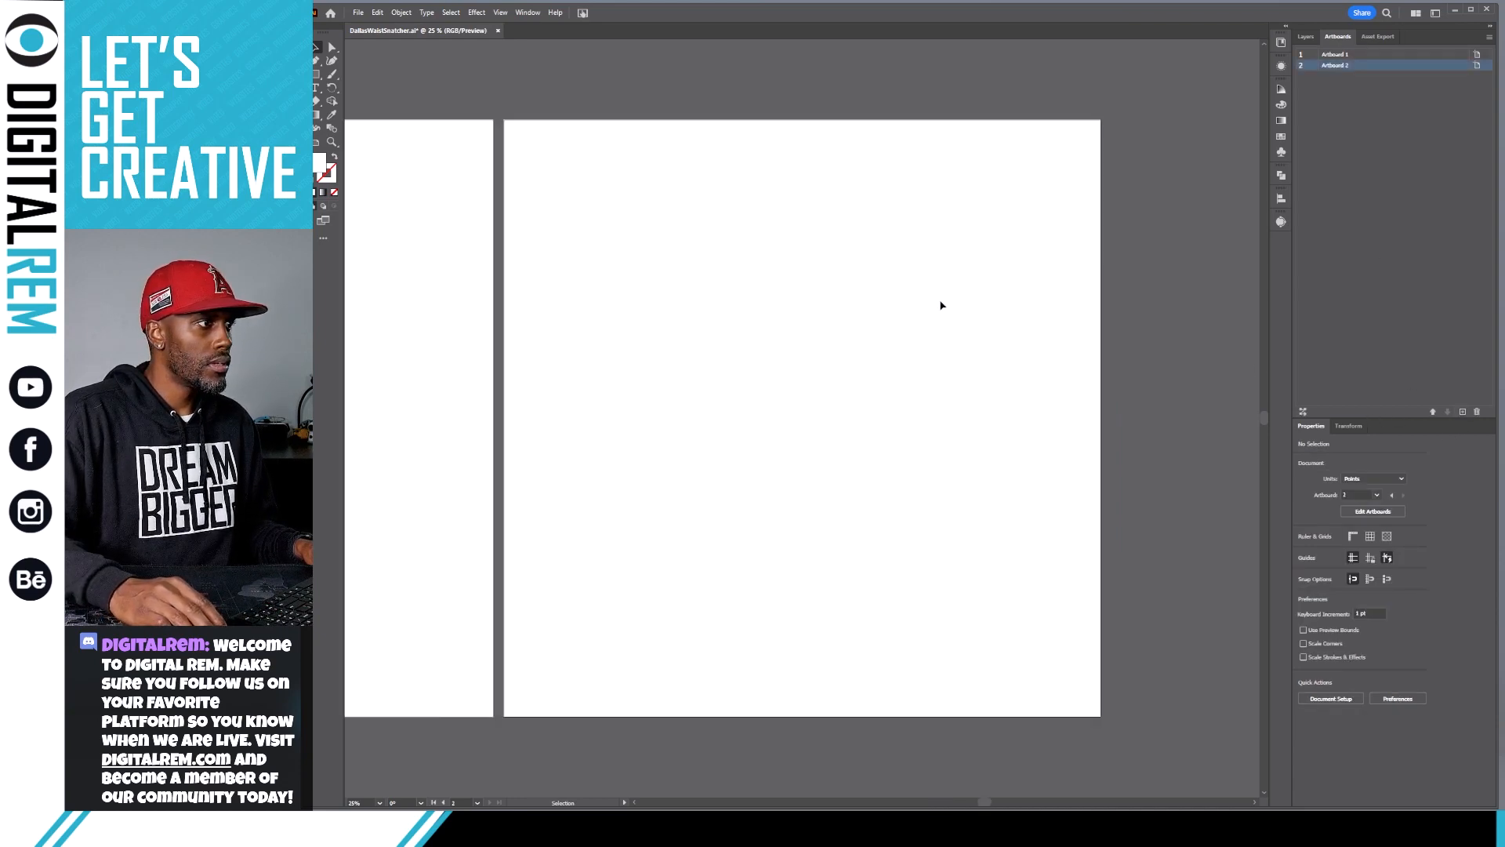
key("ctrl+z")
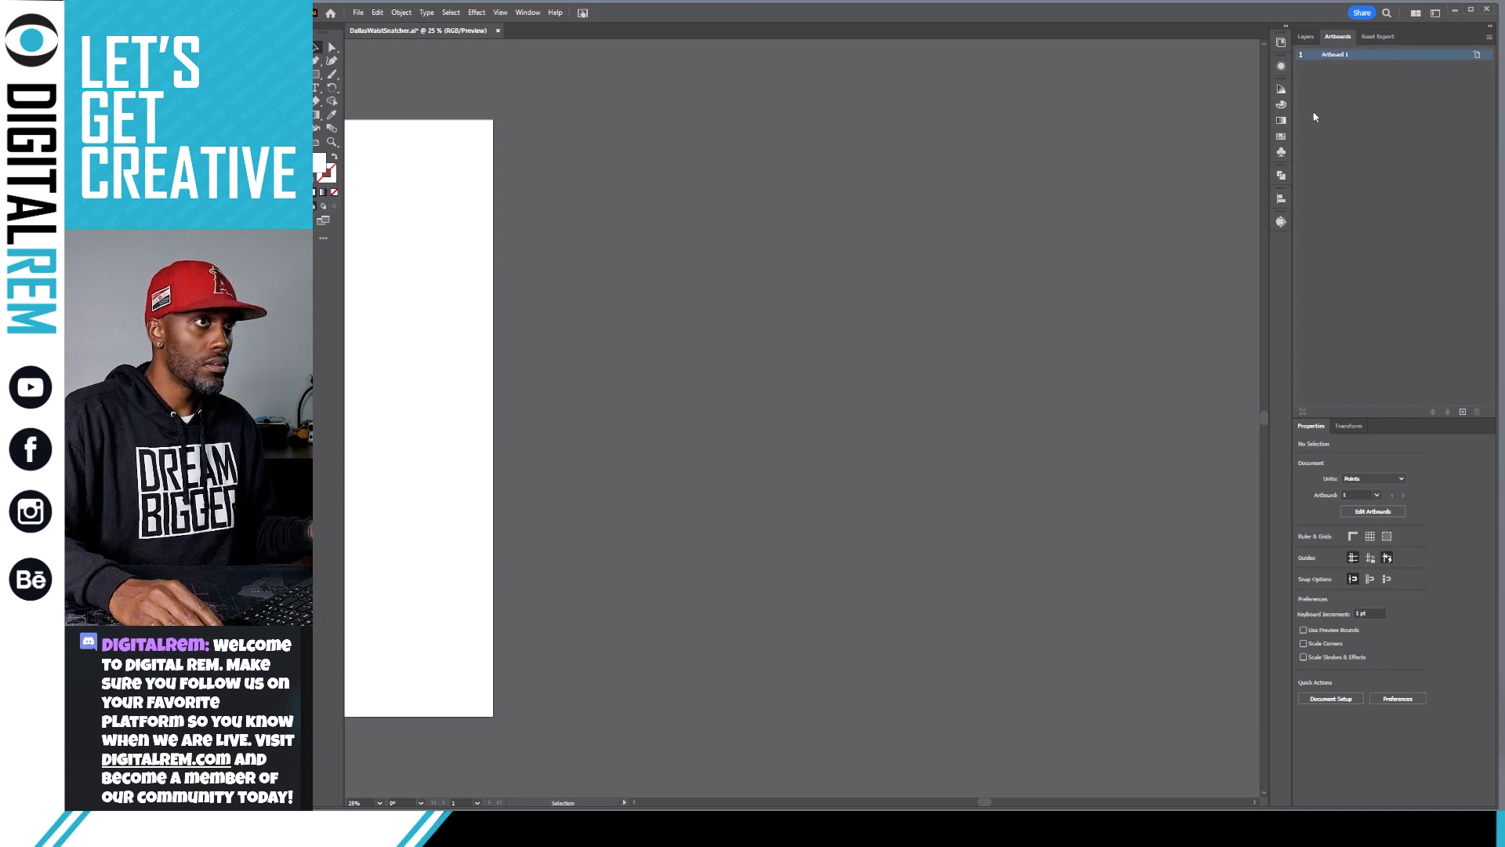
double_click(1365, 55)
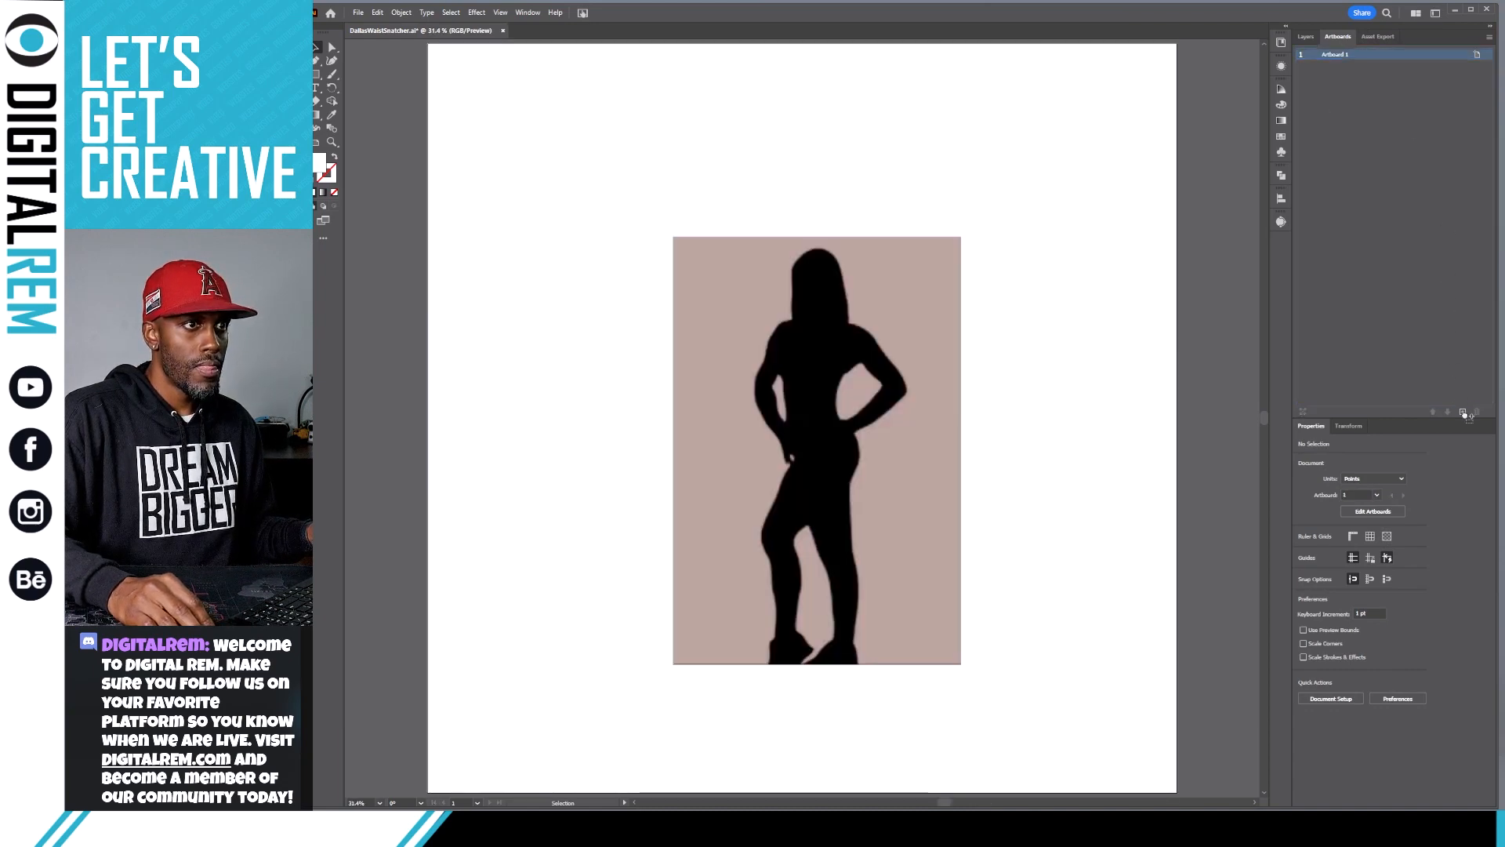
left_click(1462, 412)
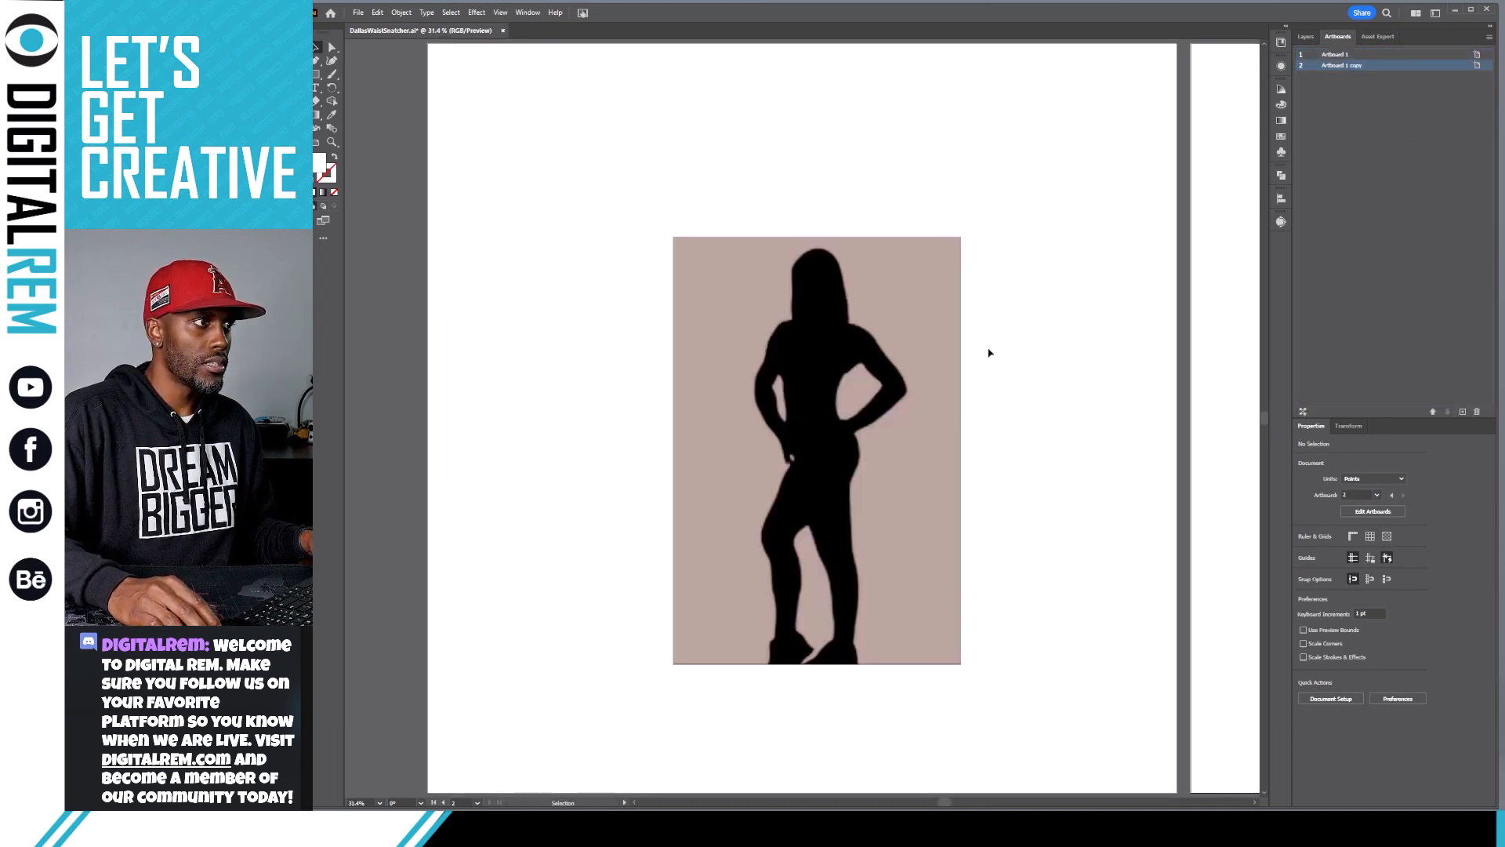
Select the silhouette image on the duplicated artboard and look through the available Image Trace presets.
left_click_drag(1001, 632, 667, 529)
left_click(749, 459)
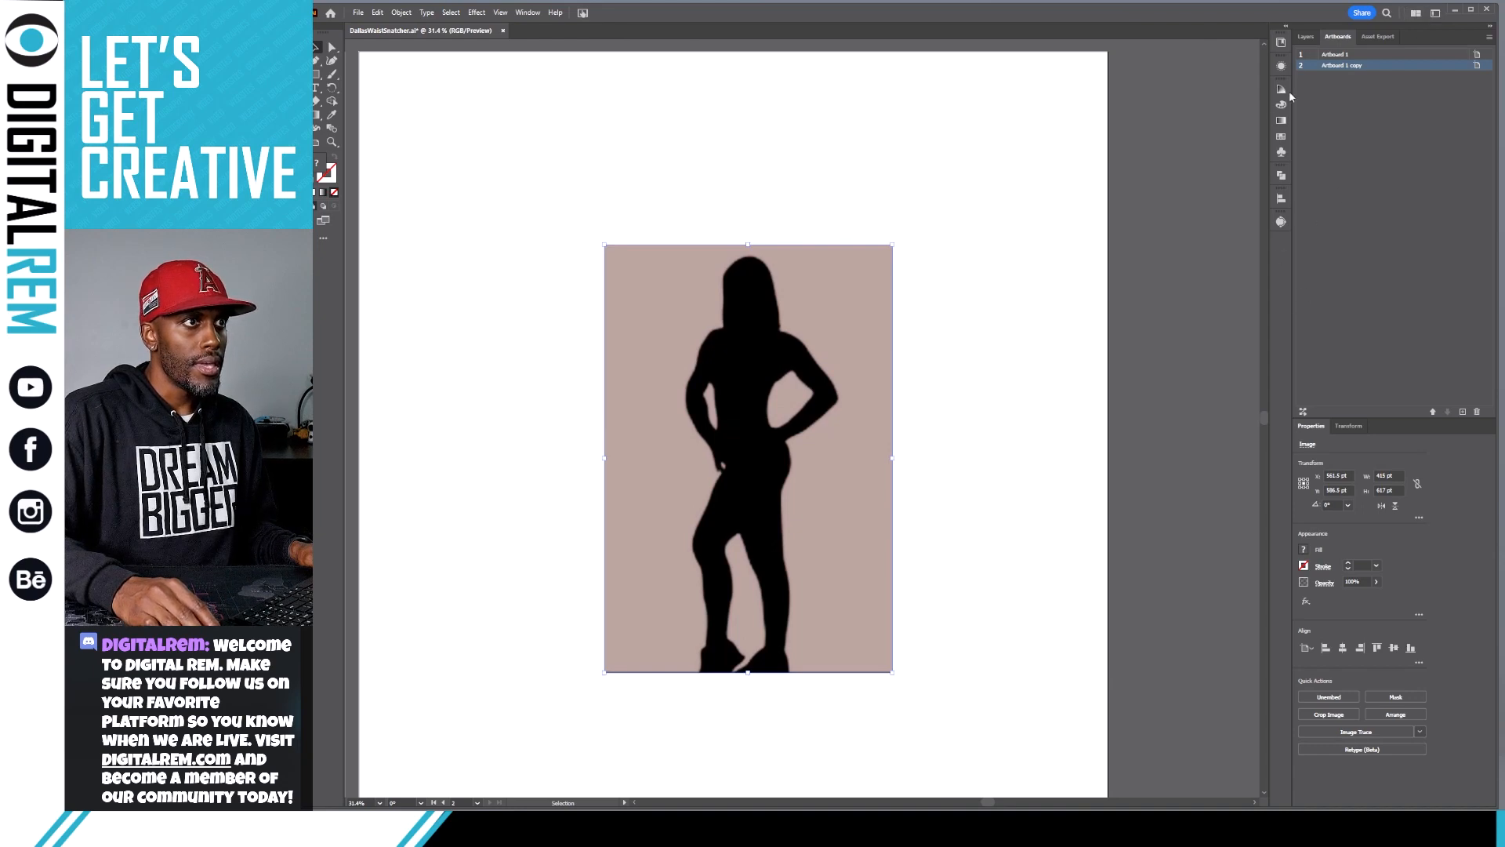
left_click(1282, 224)
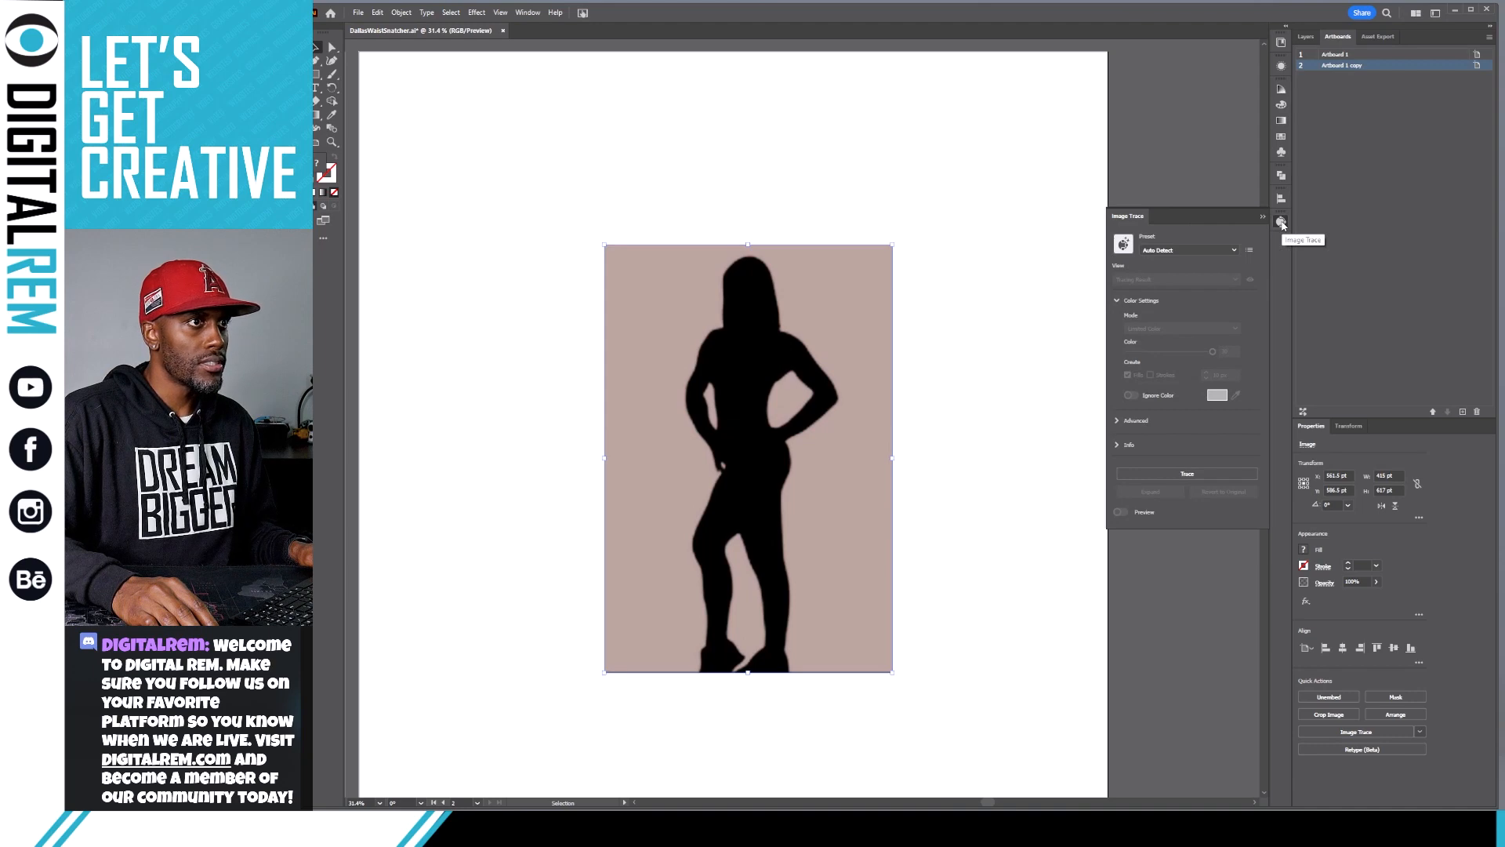
left_click(1234, 250)
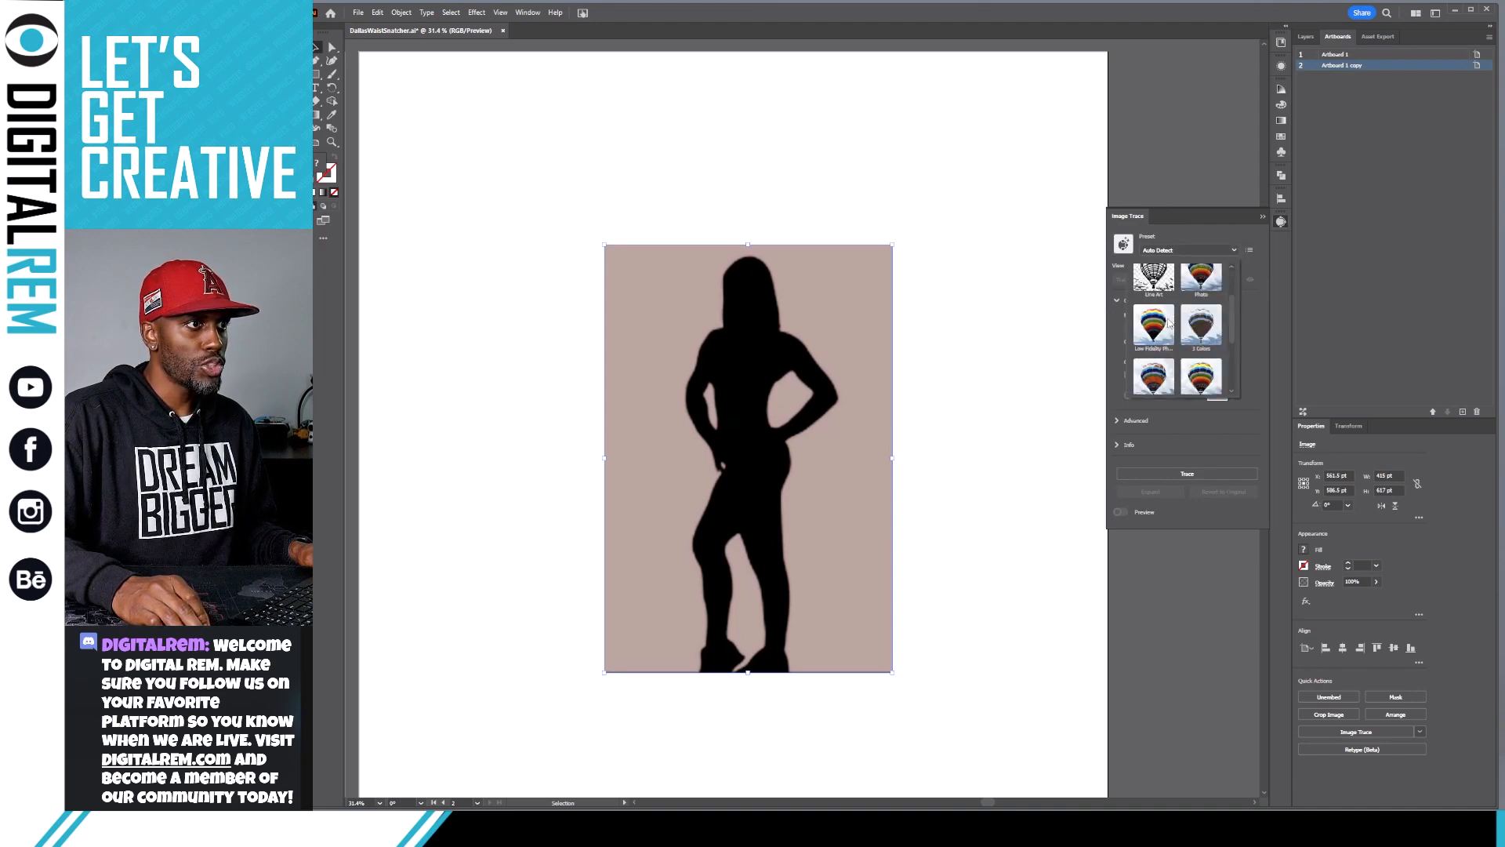
left_click(1323, 255)
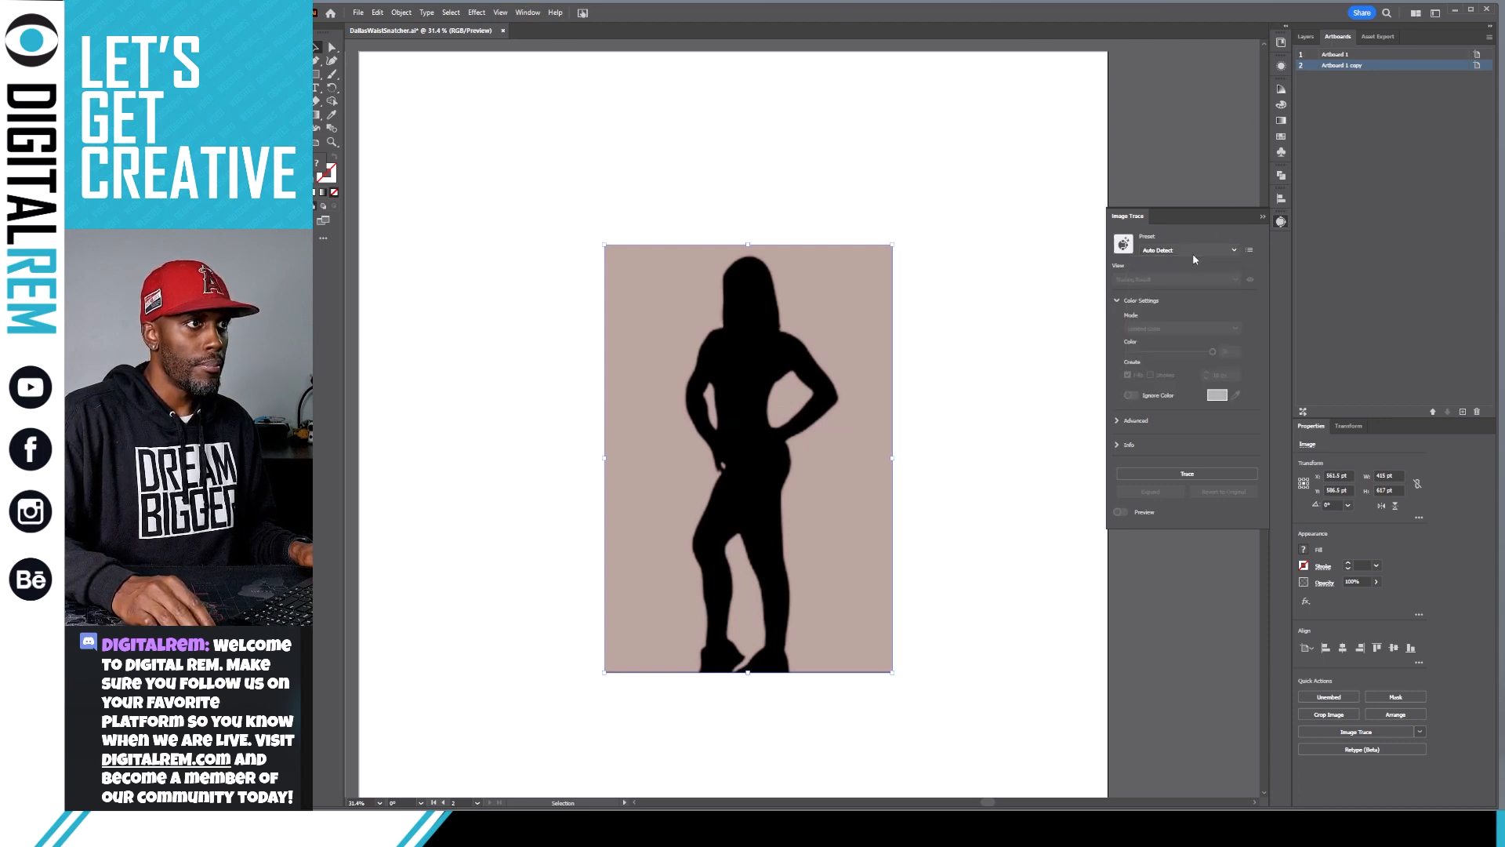
Try making an Image Trace of the silhouette image on the duplicated artboard, and undo the trace.
left_click(401, 12)
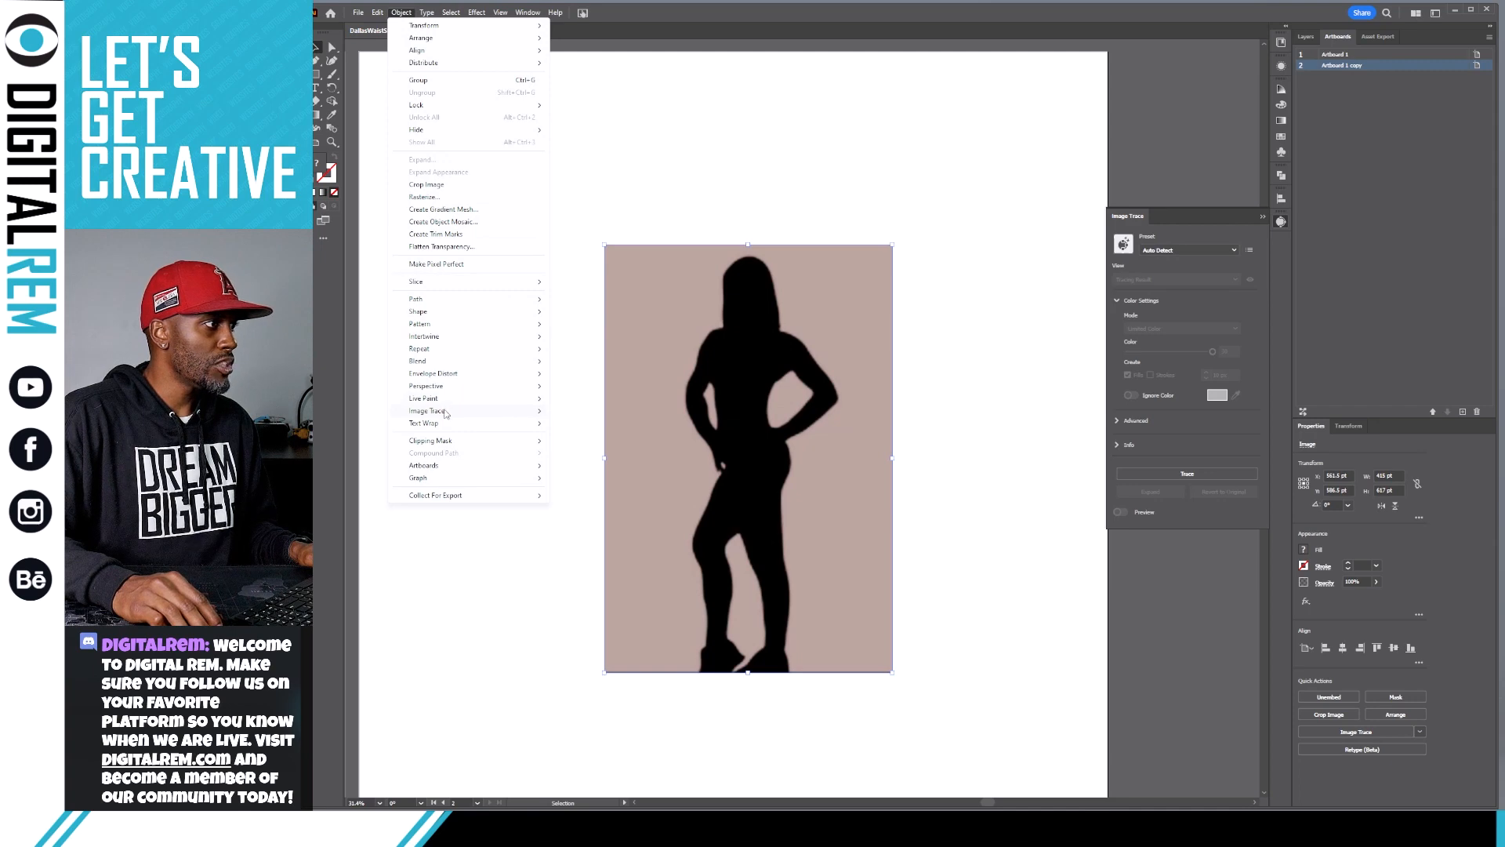
mouse_move(445, 412)
left_click(588, 412)
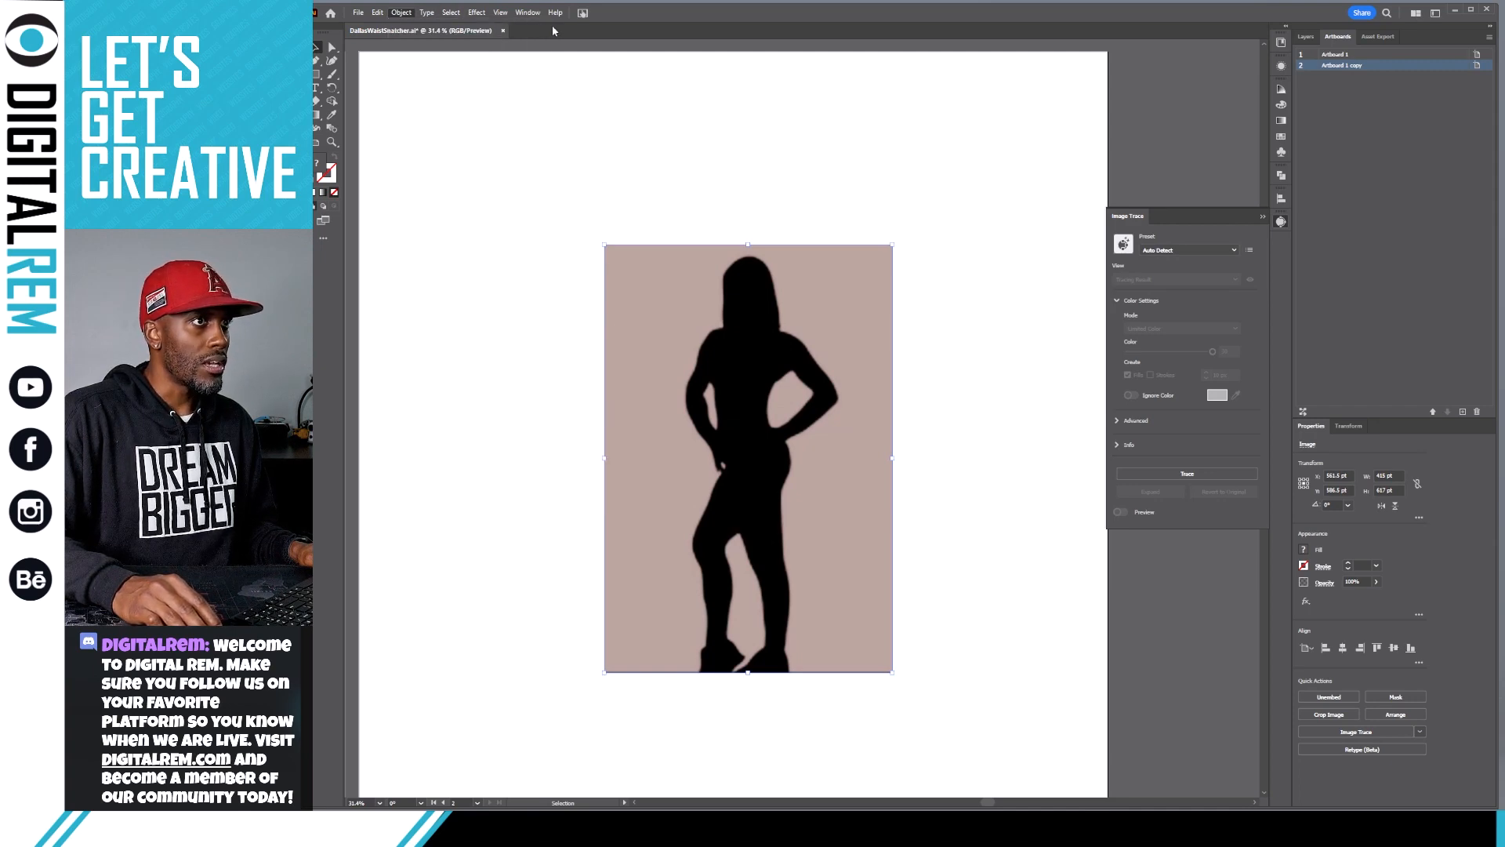
left_click(1262, 217)
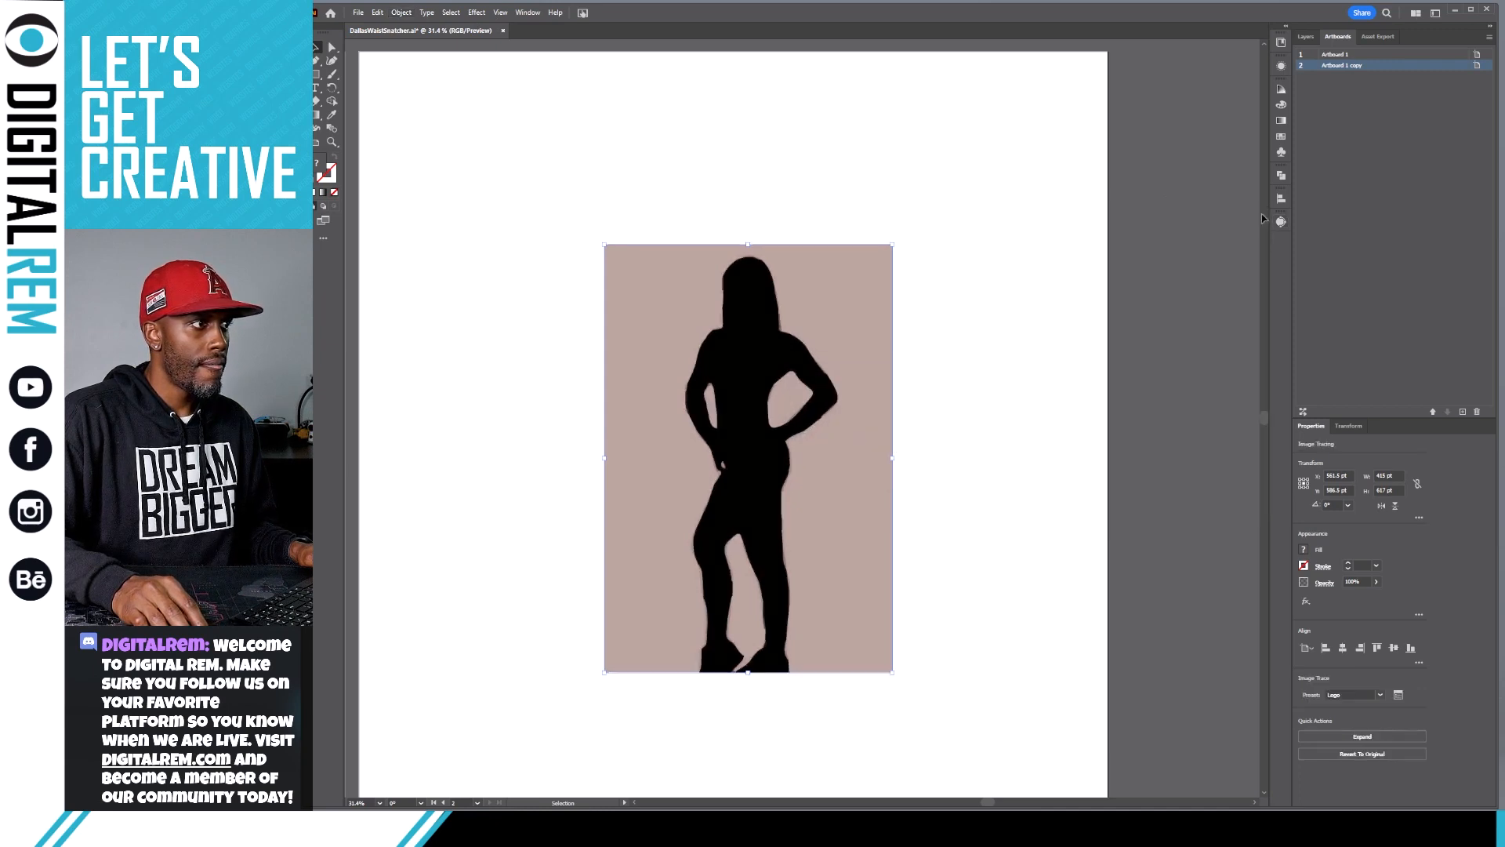
key("a")
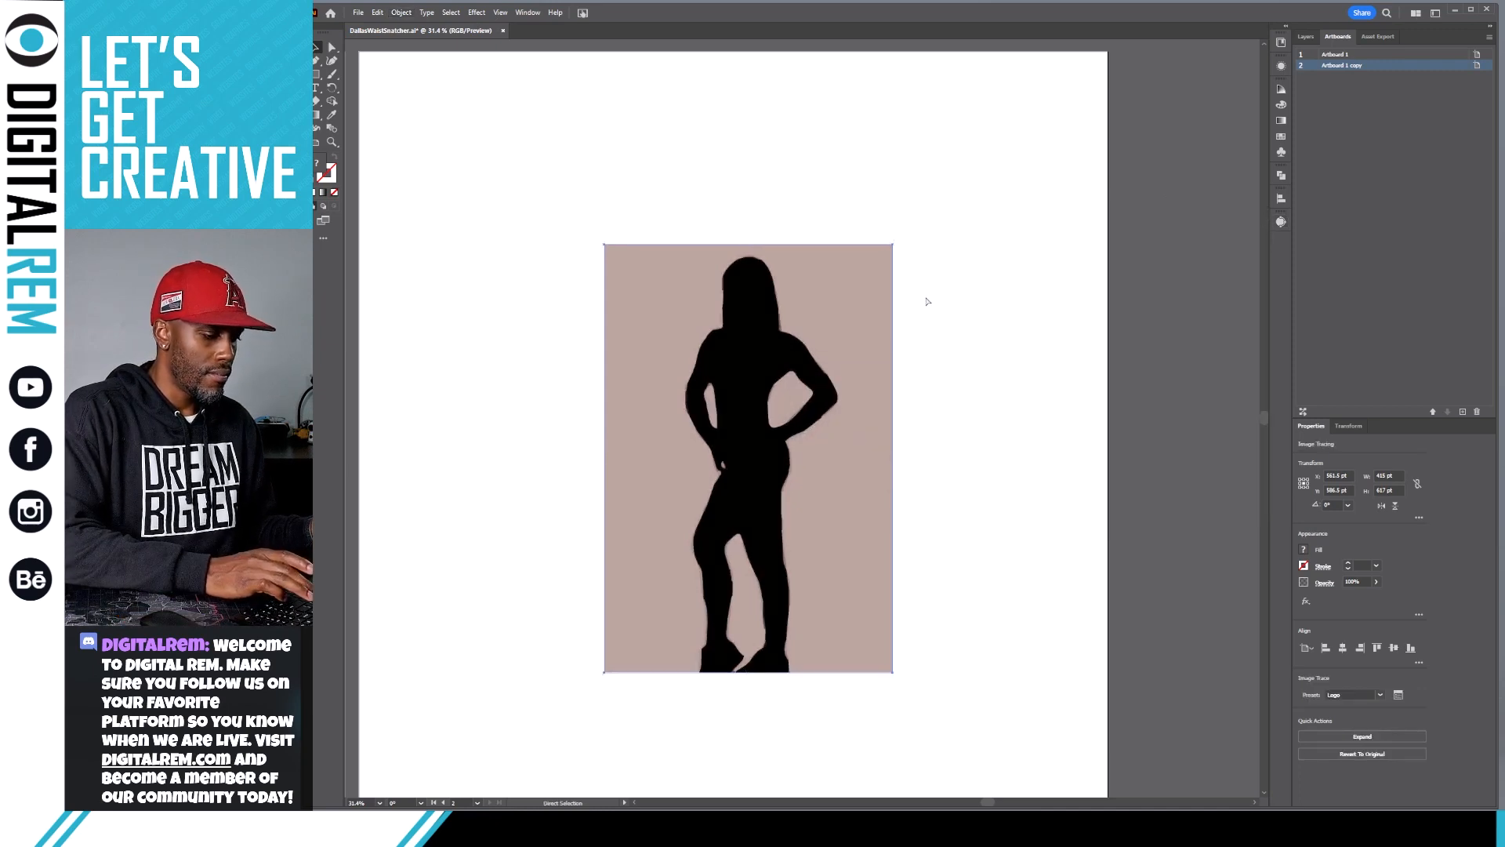
key("v")
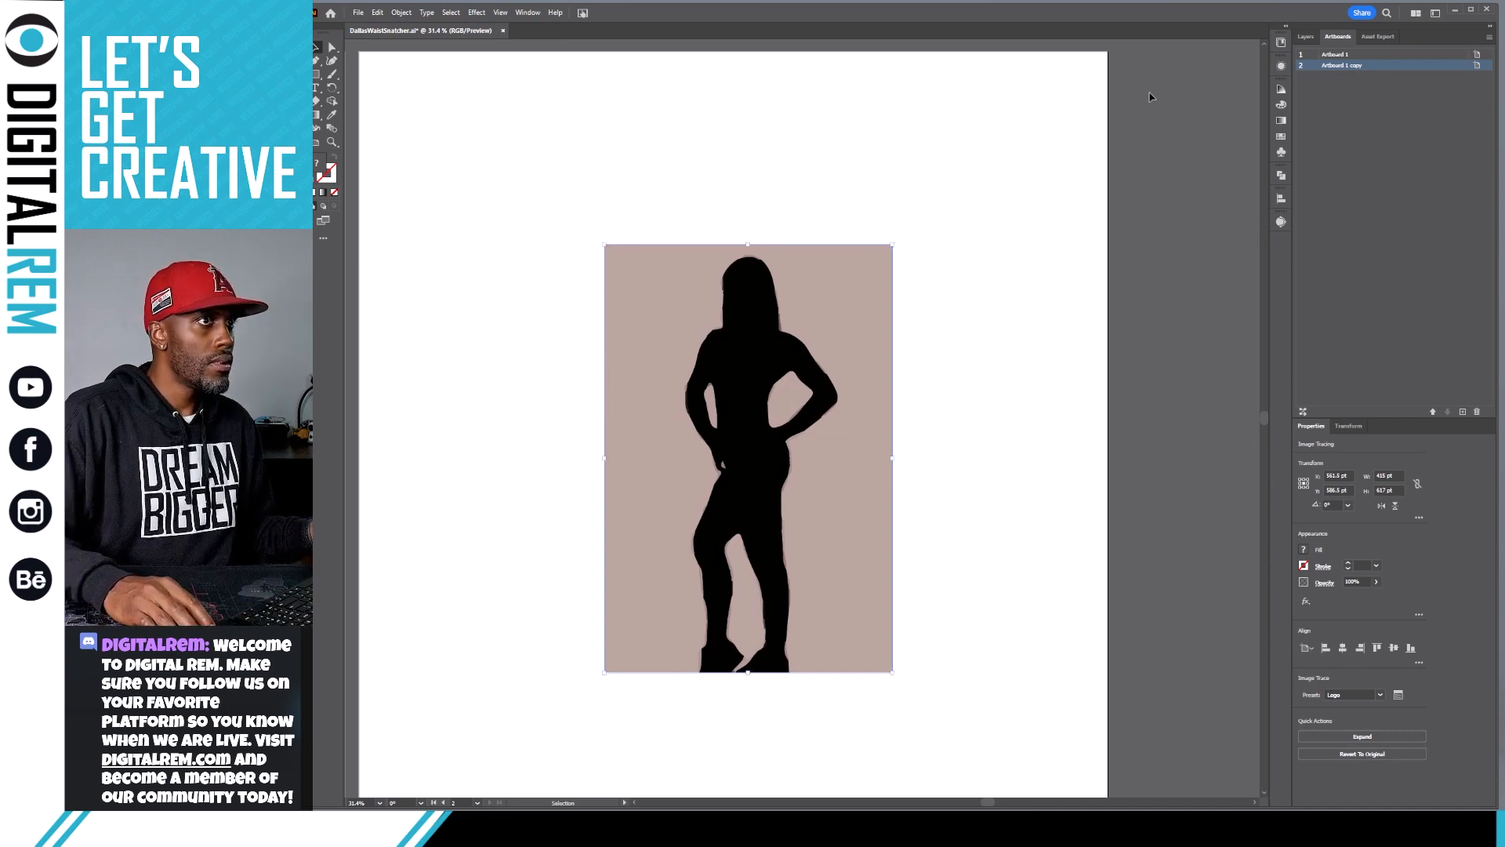
key("ctrl+z")
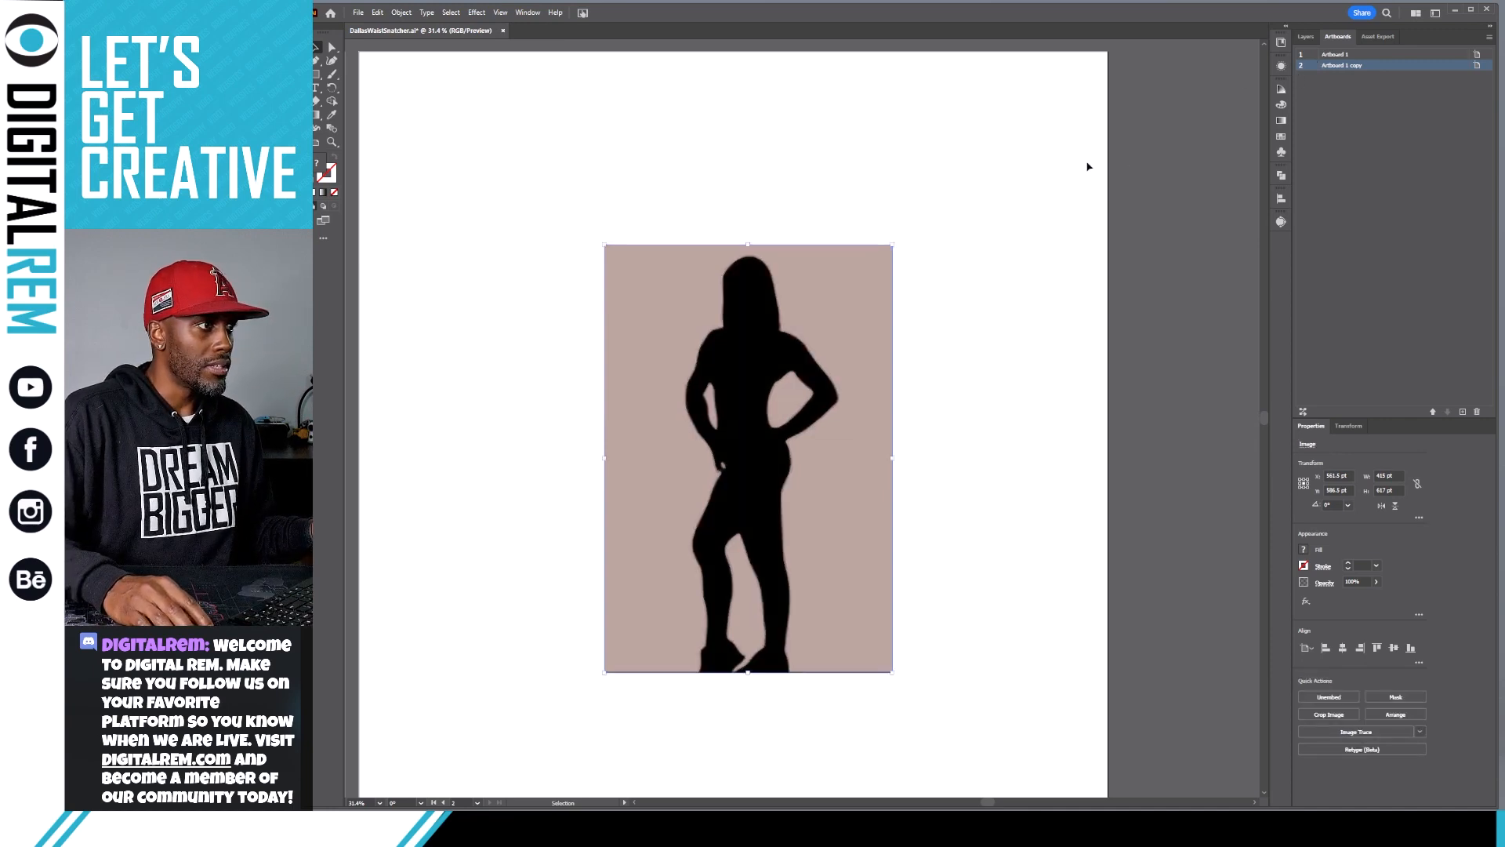
Switch to the Layout workspace and trace the silhouette image with the Silhouettes preset.
left_click(1434, 14)
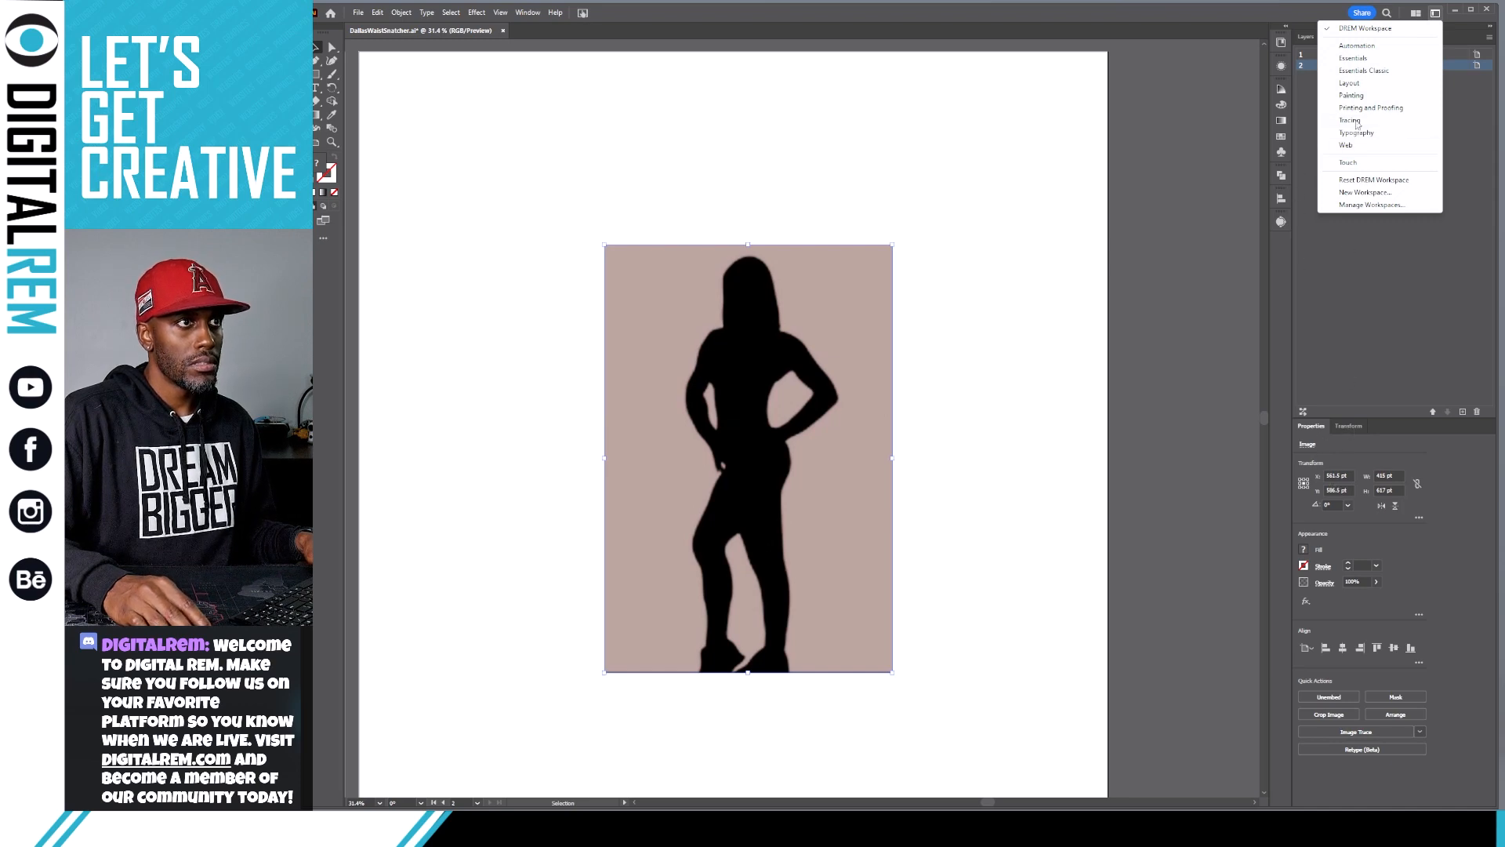
left_click(1359, 84)
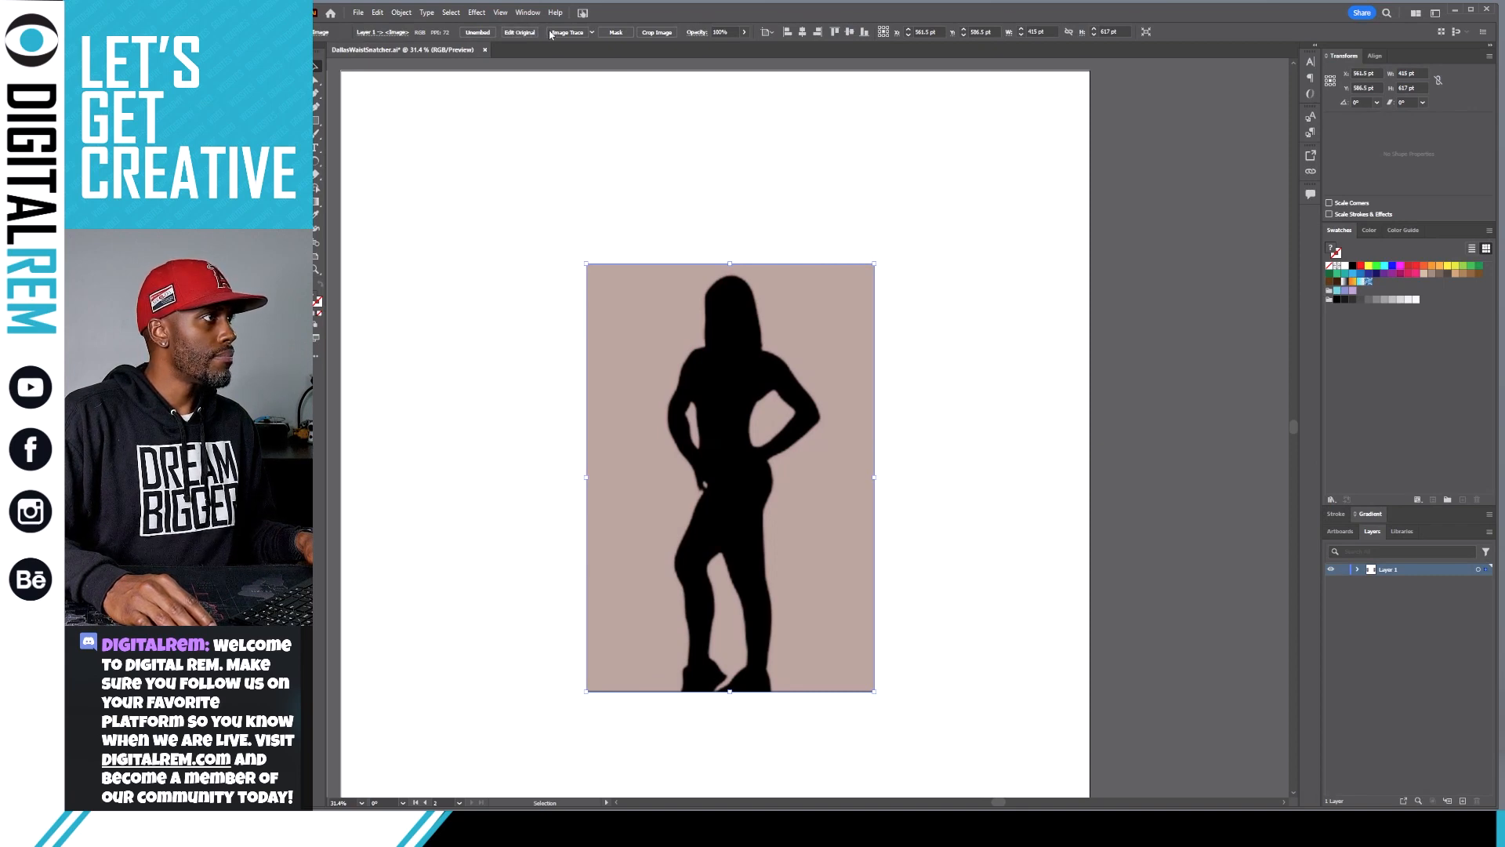
left_click(593, 32)
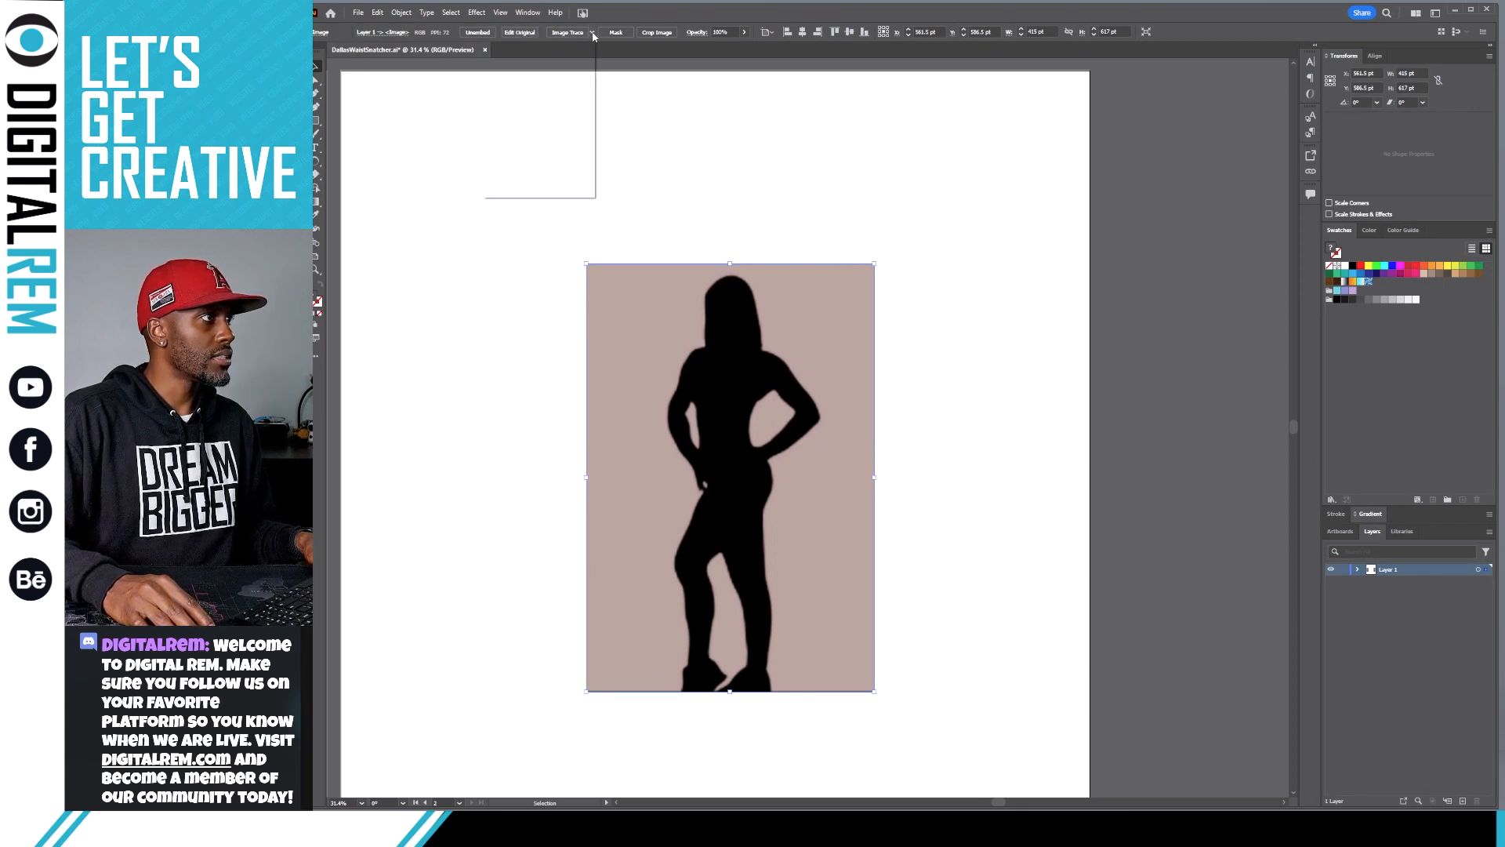
scroll(537, 119, "down", 3)
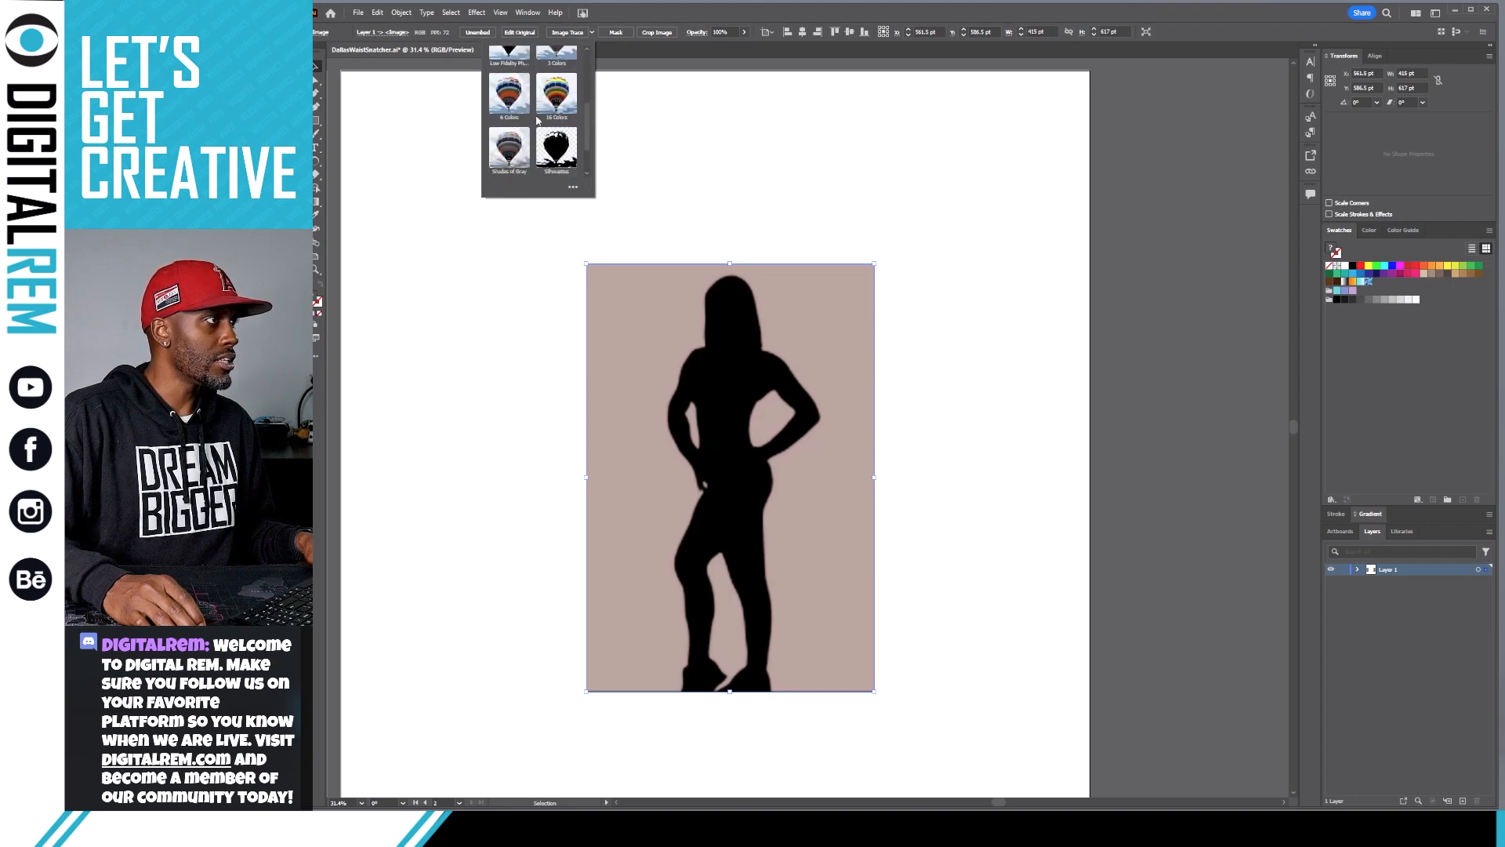
scroll(538, 119, "down", 1)
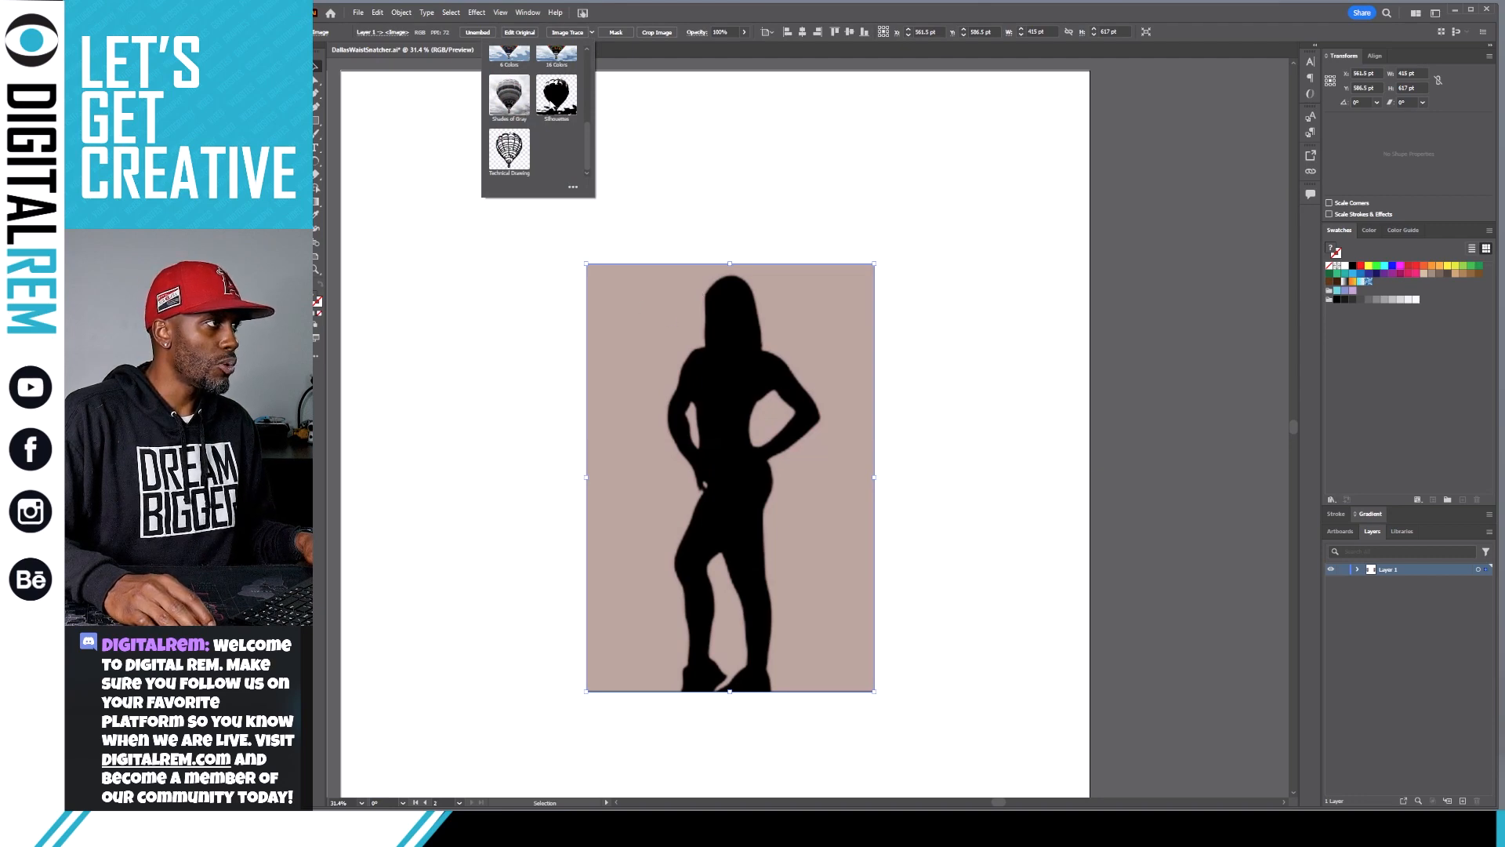
left_click(553, 98)
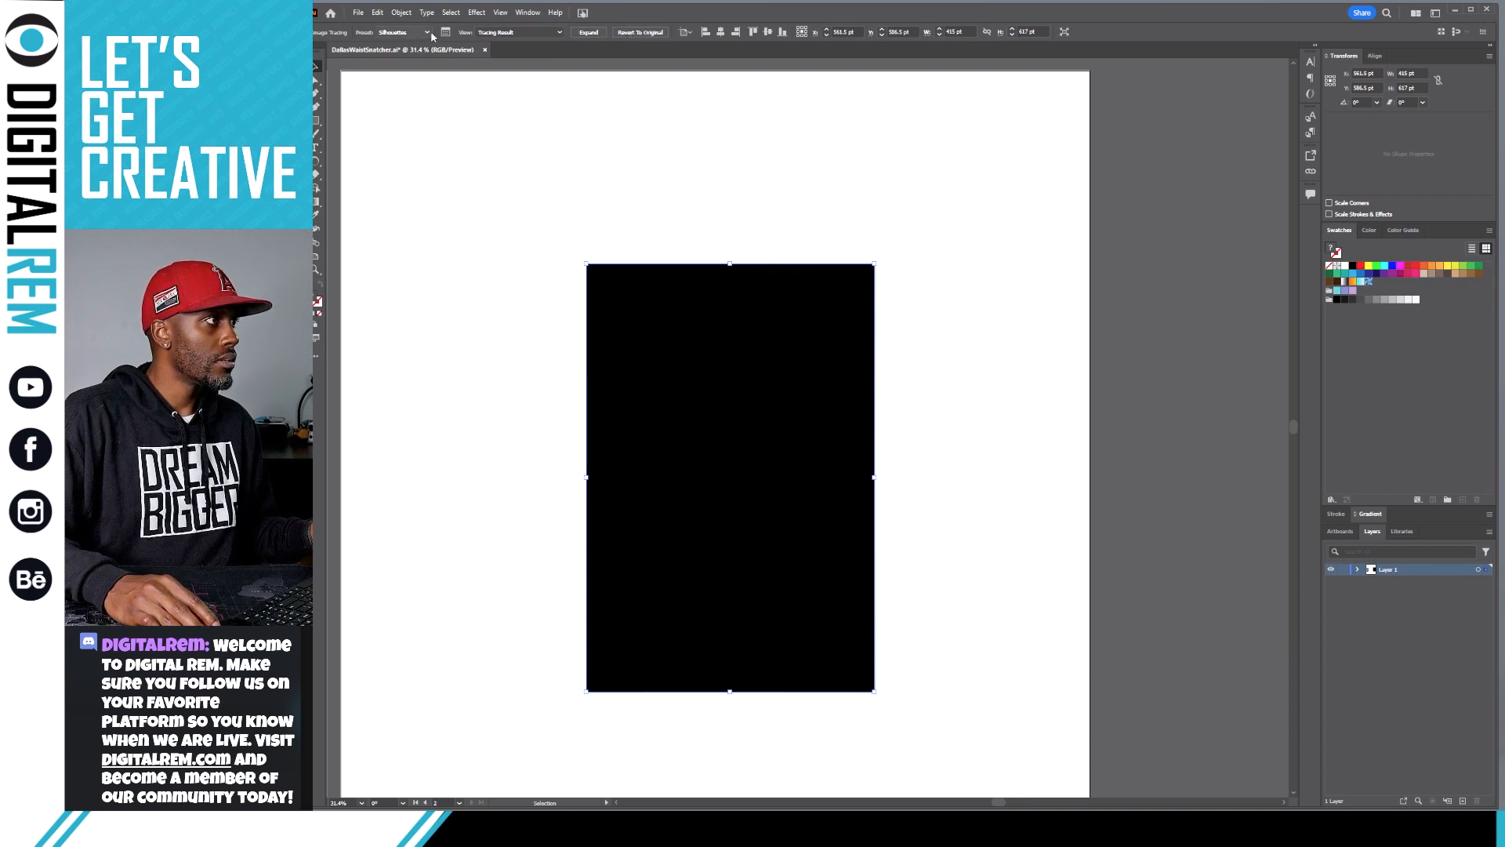
Inspect the trace in the Outlines and Tracing Result with Outlines views, and return to the Tracing Result view.
left_click(561, 33)
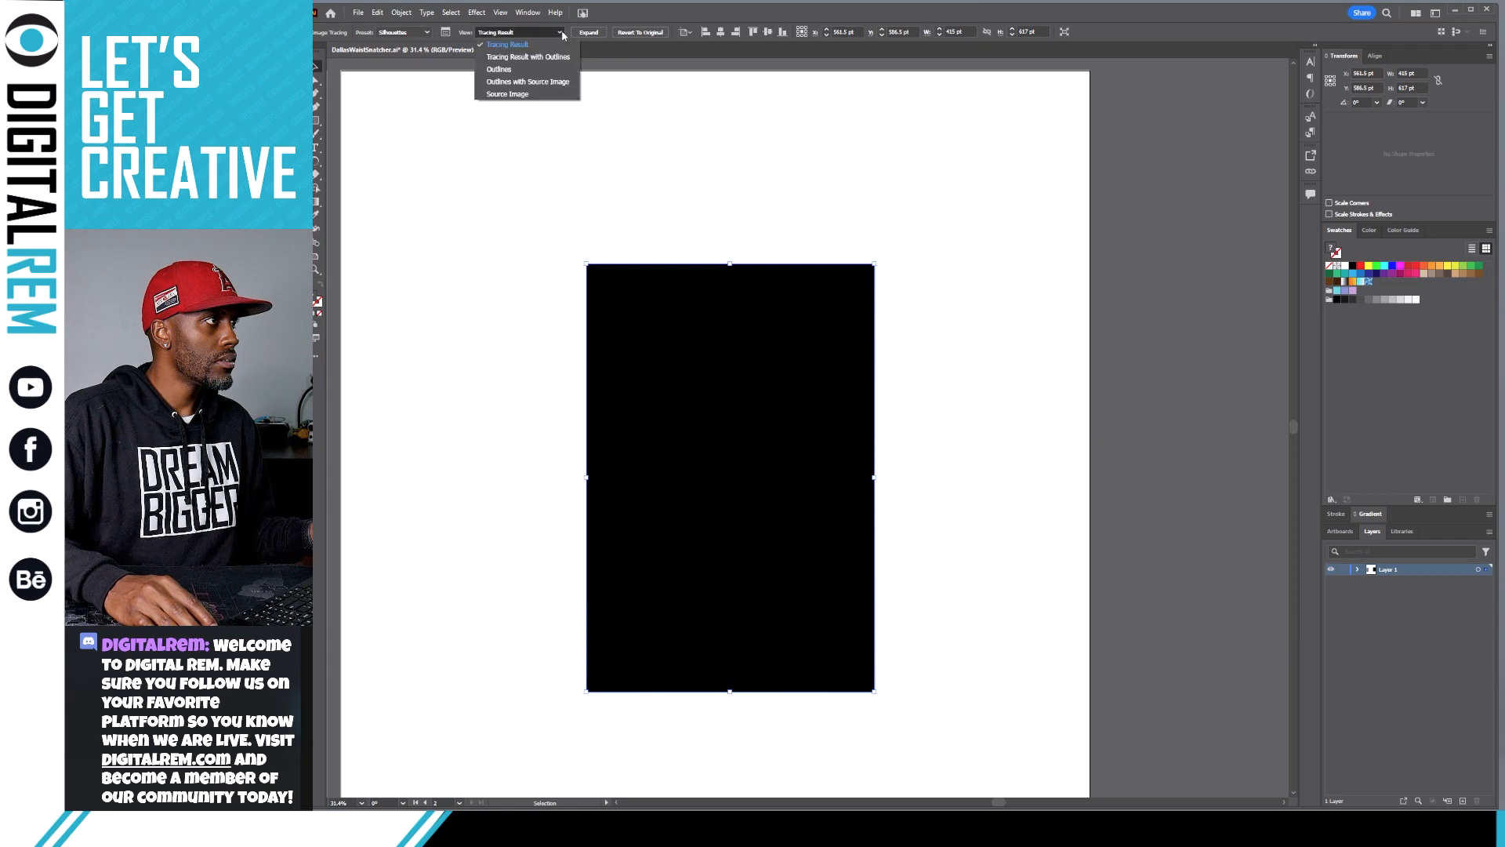
left_click(499, 69)
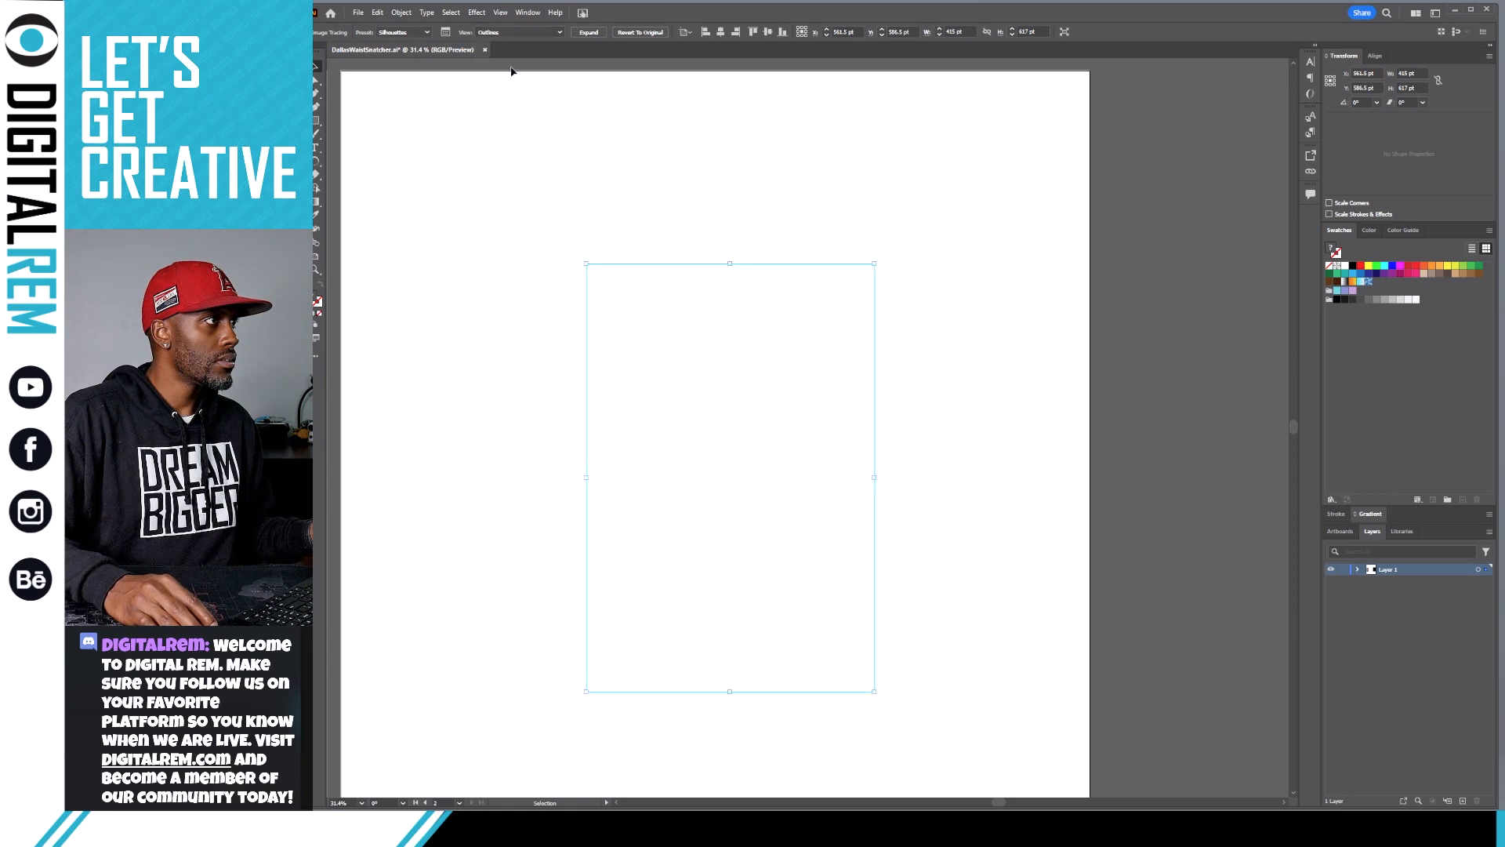
left_click(561, 33)
left_click(528, 57)
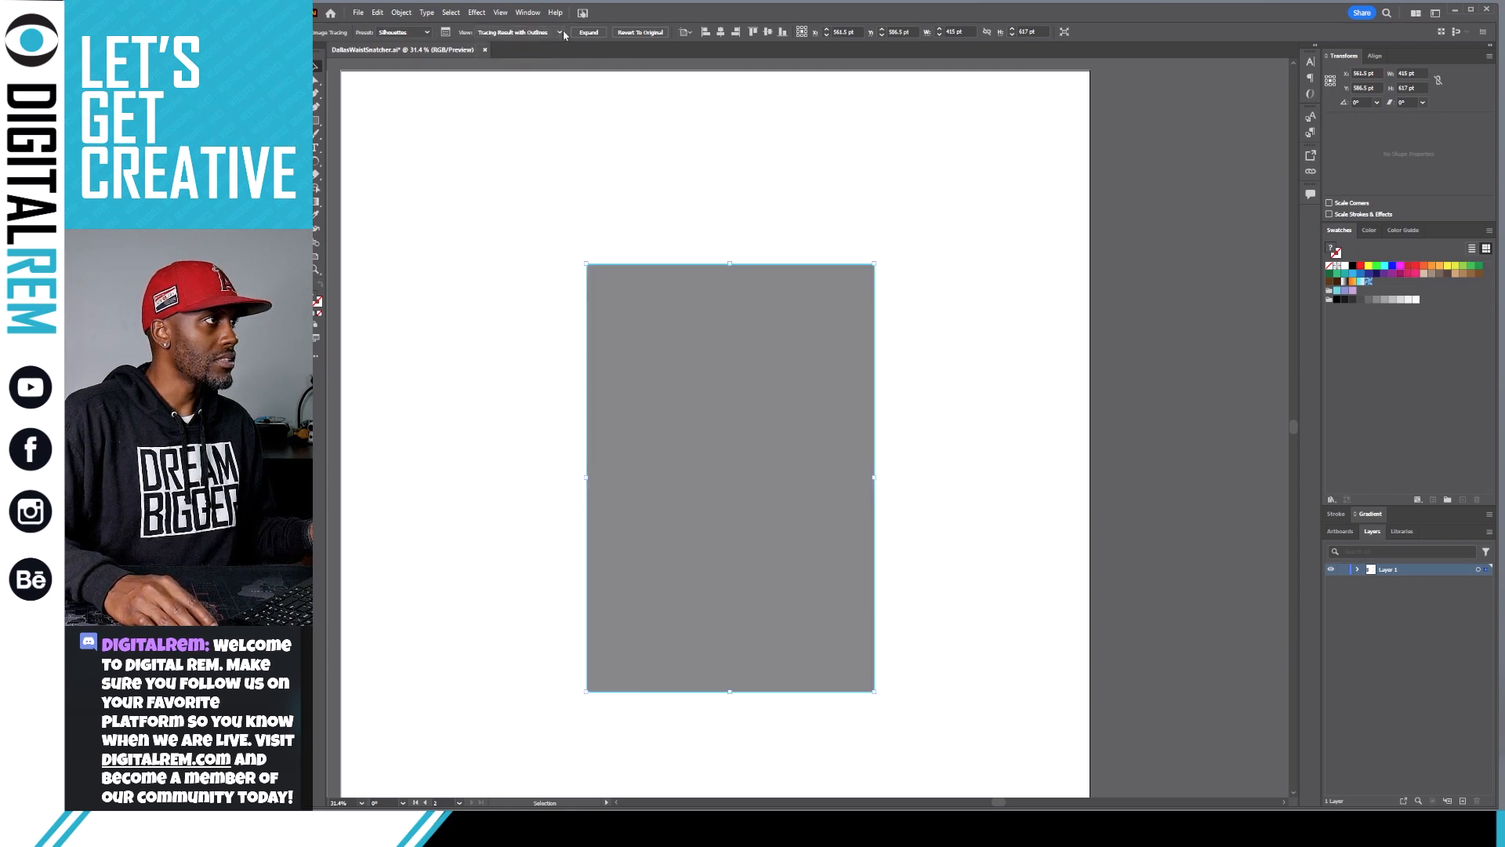
left_click(560, 33)
left_click(545, 44)
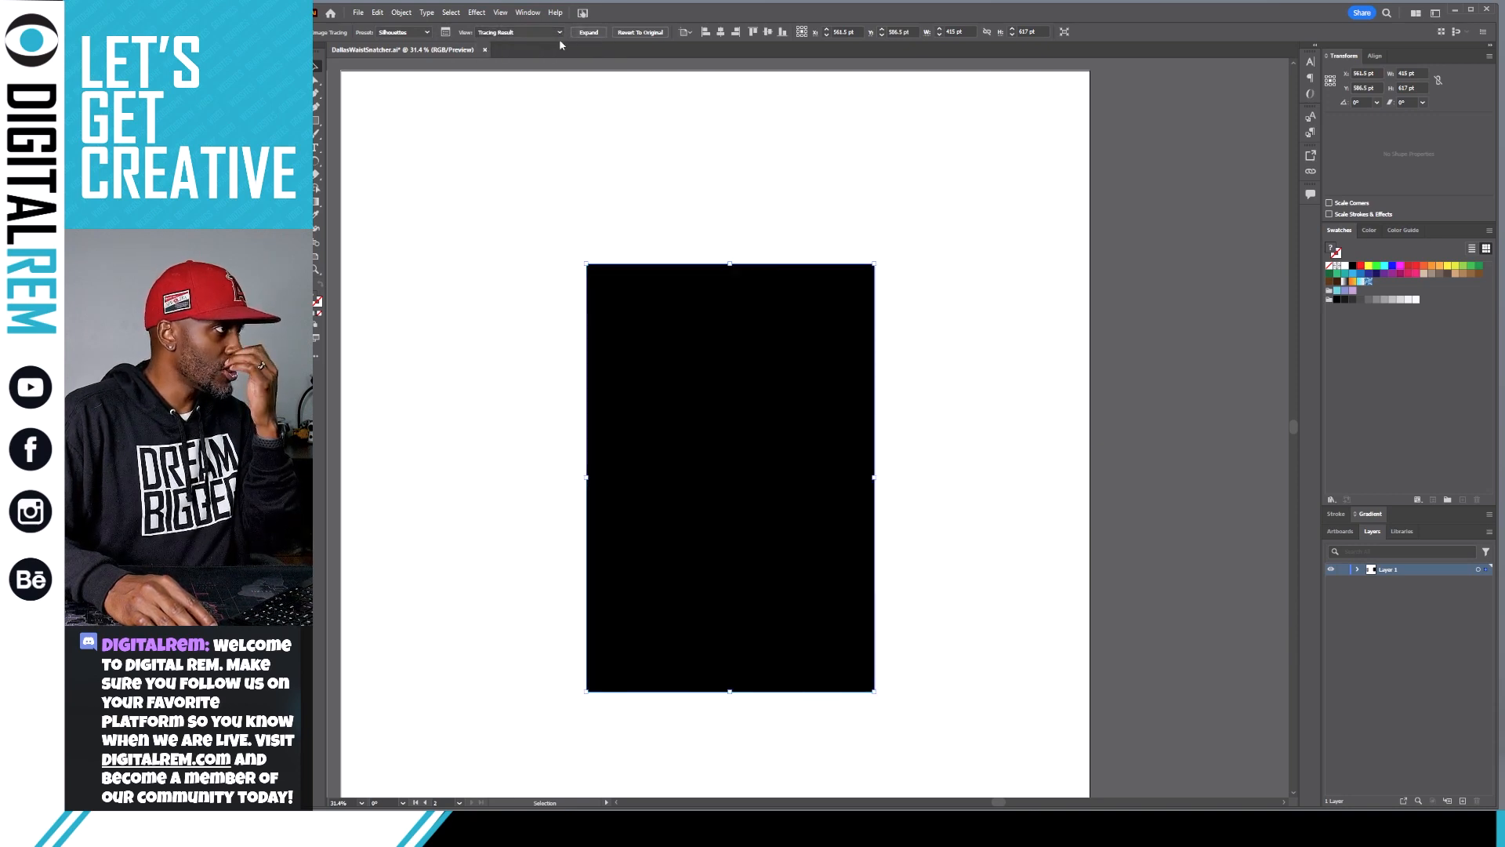
Try the 6 Colors and 3 Colors tracing presets on the silhouette image.
left_click(417, 34)
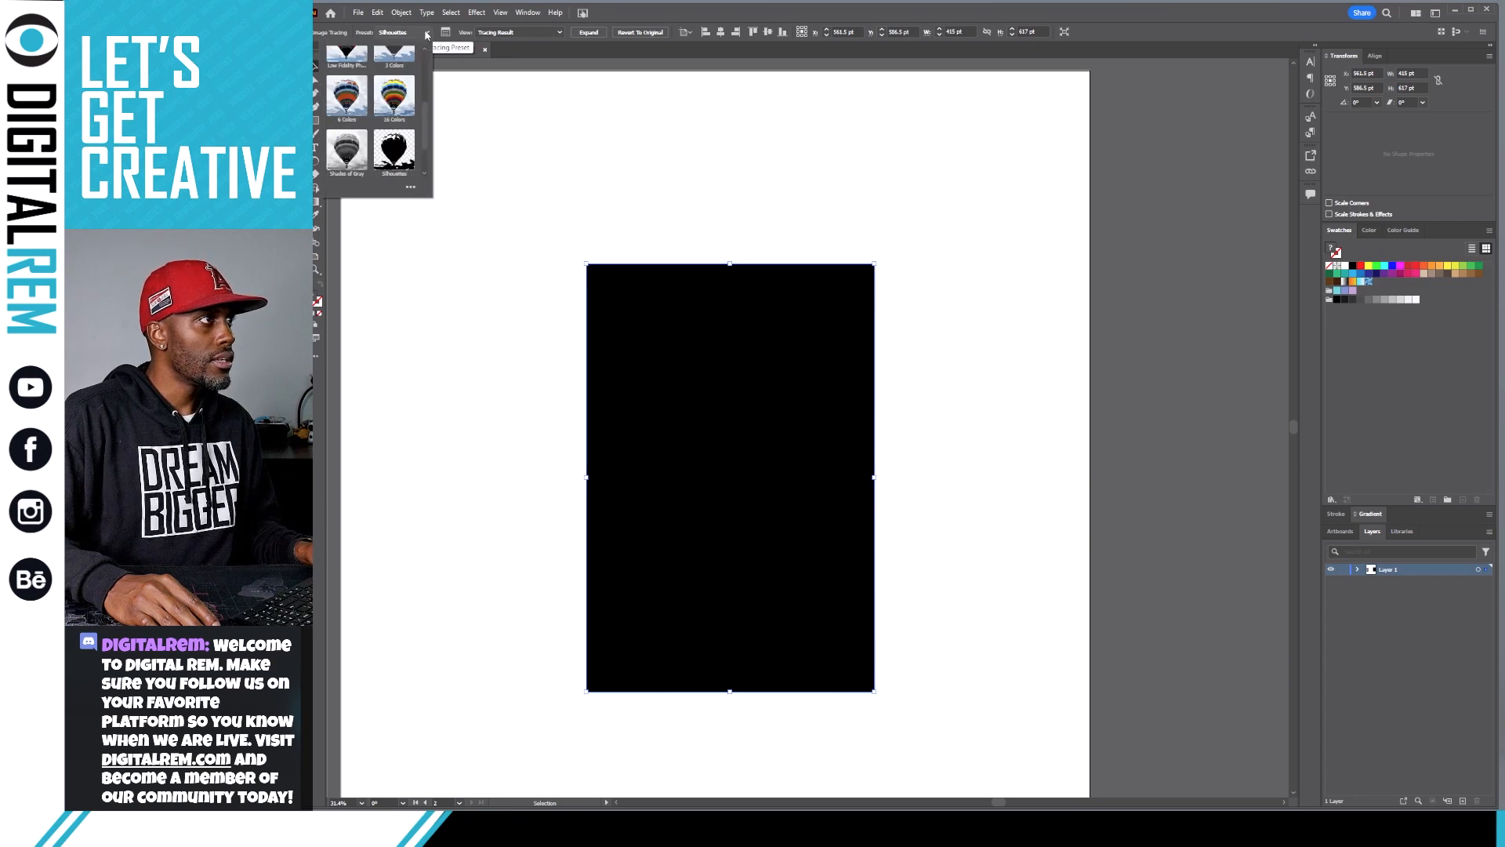
left_click(350, 105)
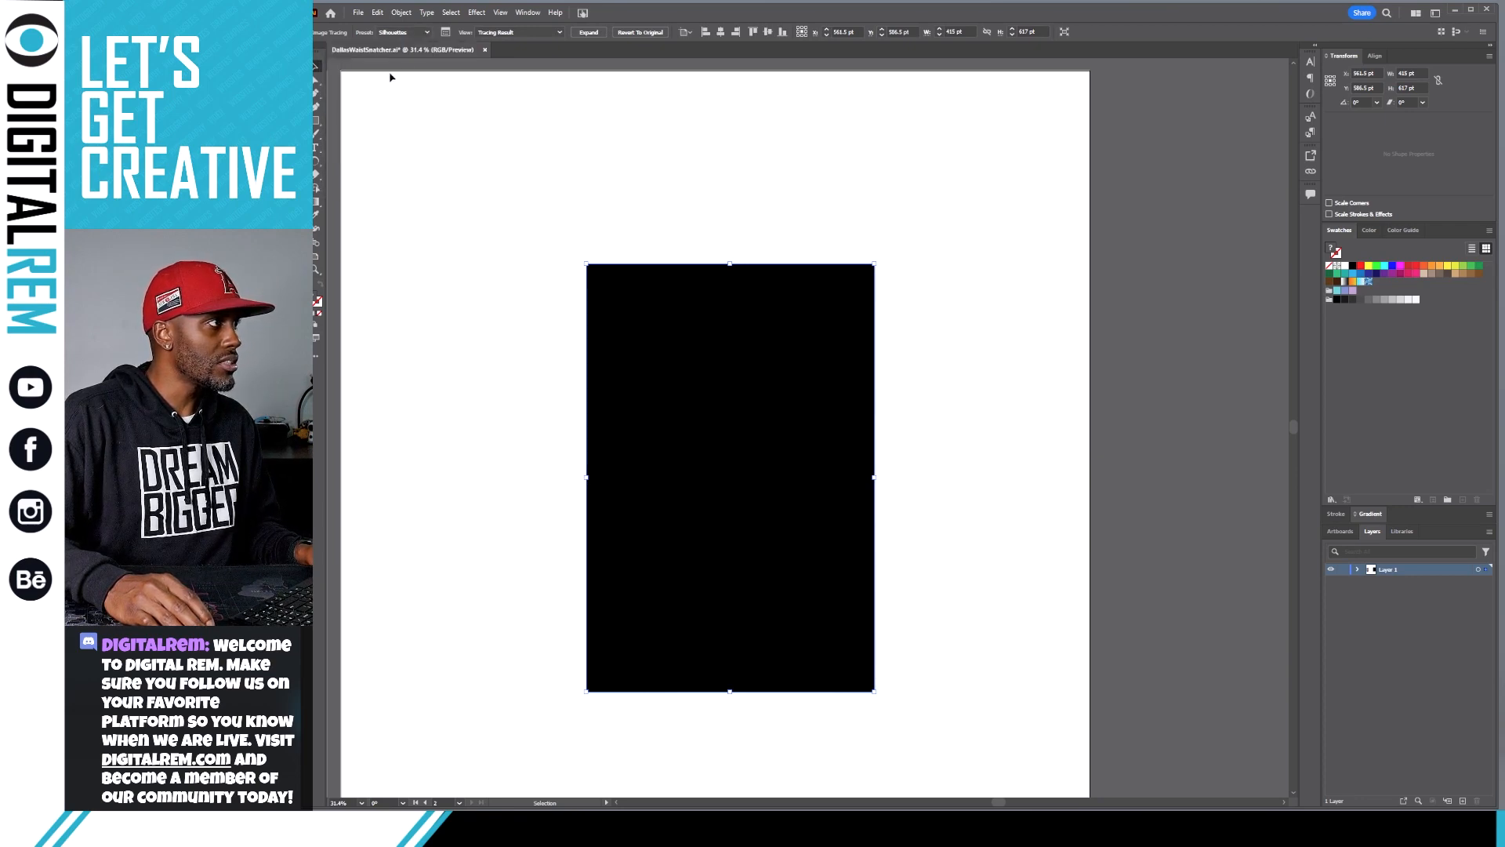
left_click(428, 33)
scroll(391, 88, "up", 2)
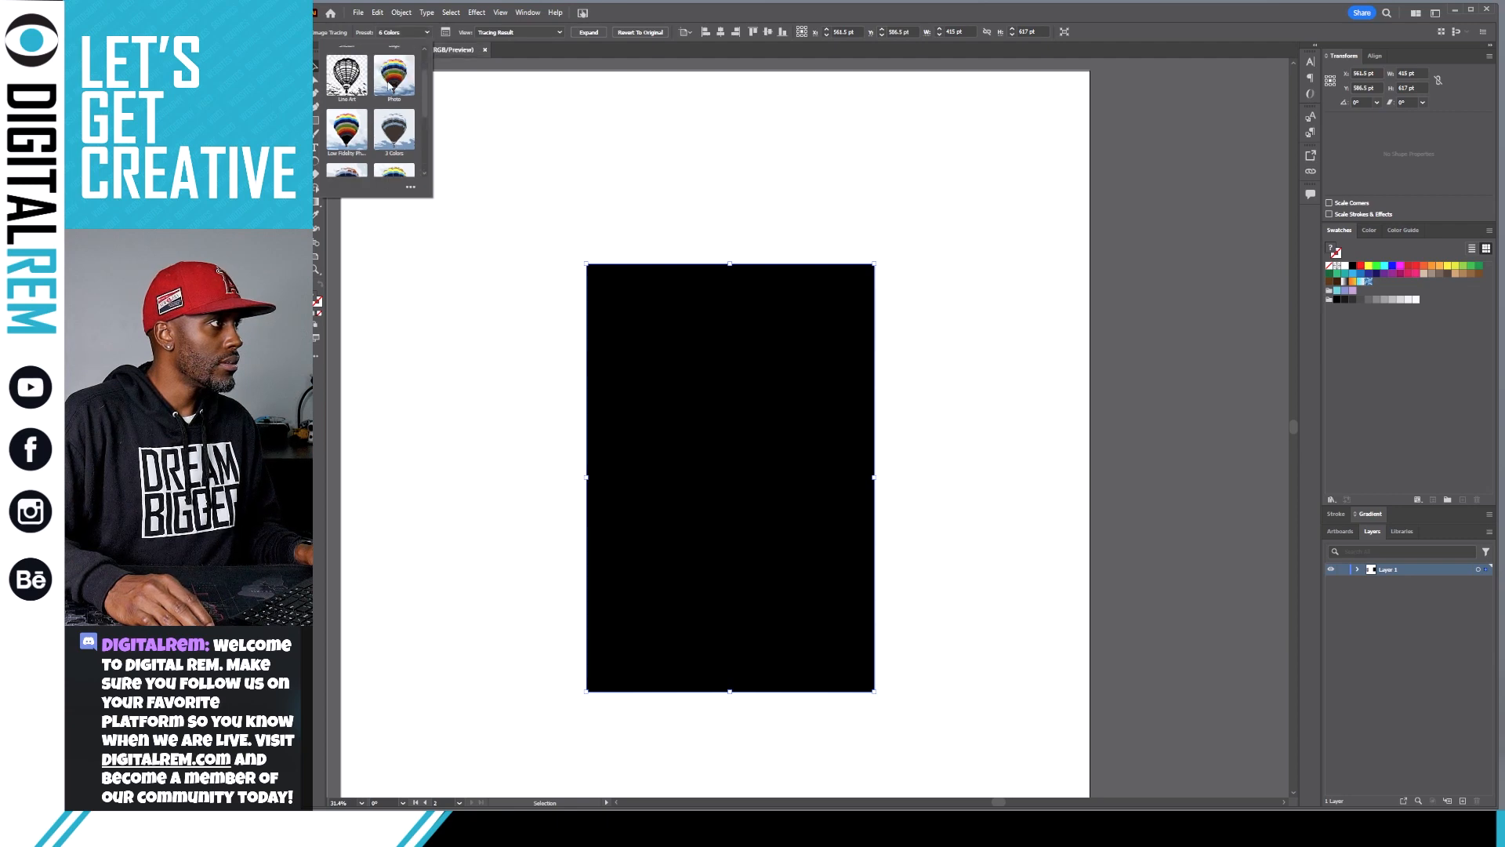
scroll(391, 116, "down", 2)
left_click(401, 103)
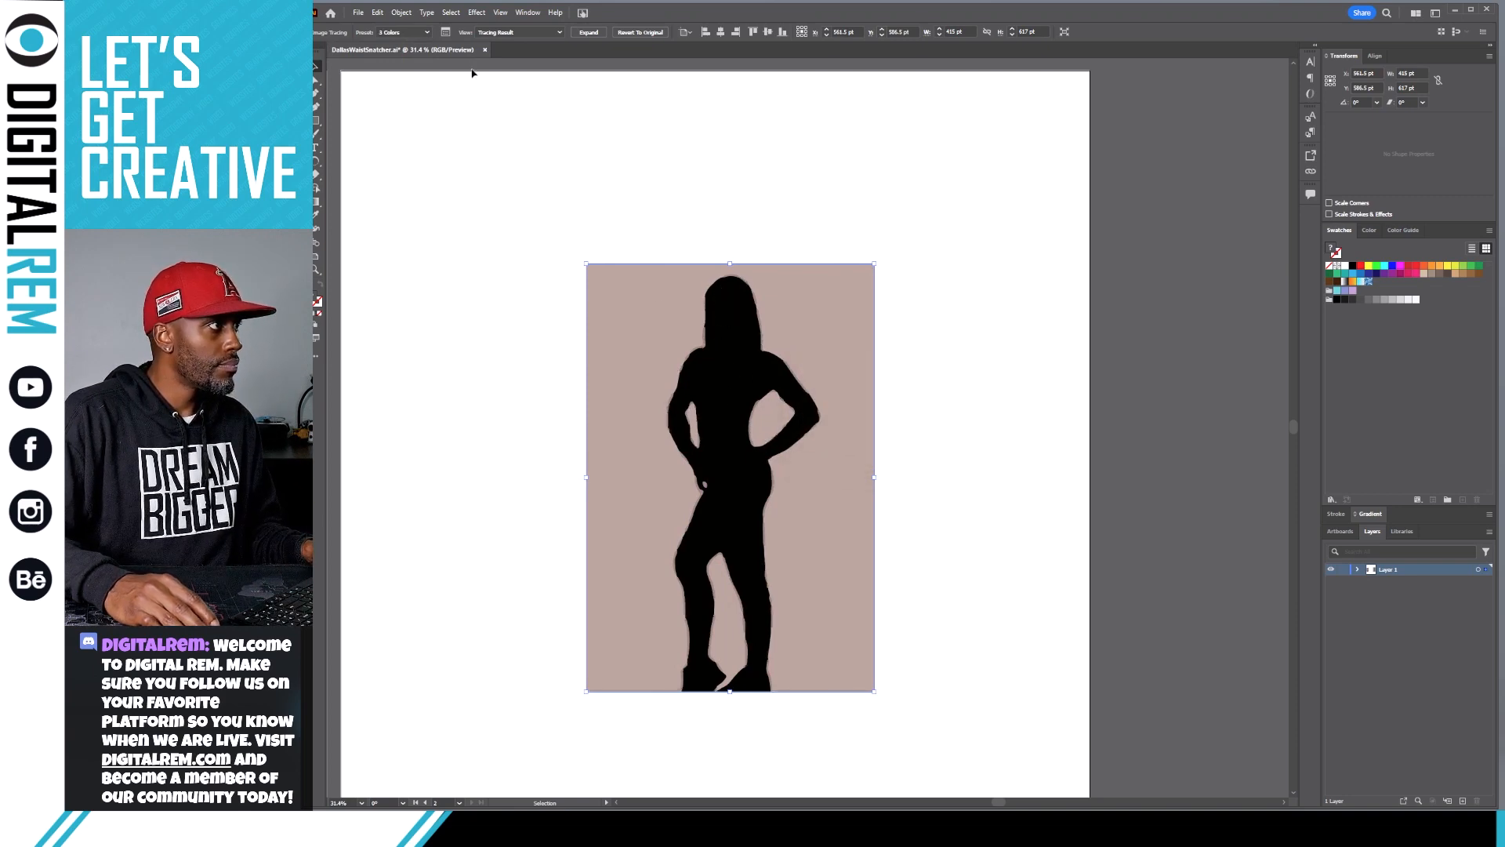
Try the Sketch and Line Art tracing presets on the silhouette, and set the trace to the Logo preset.
left_click(428, 33)
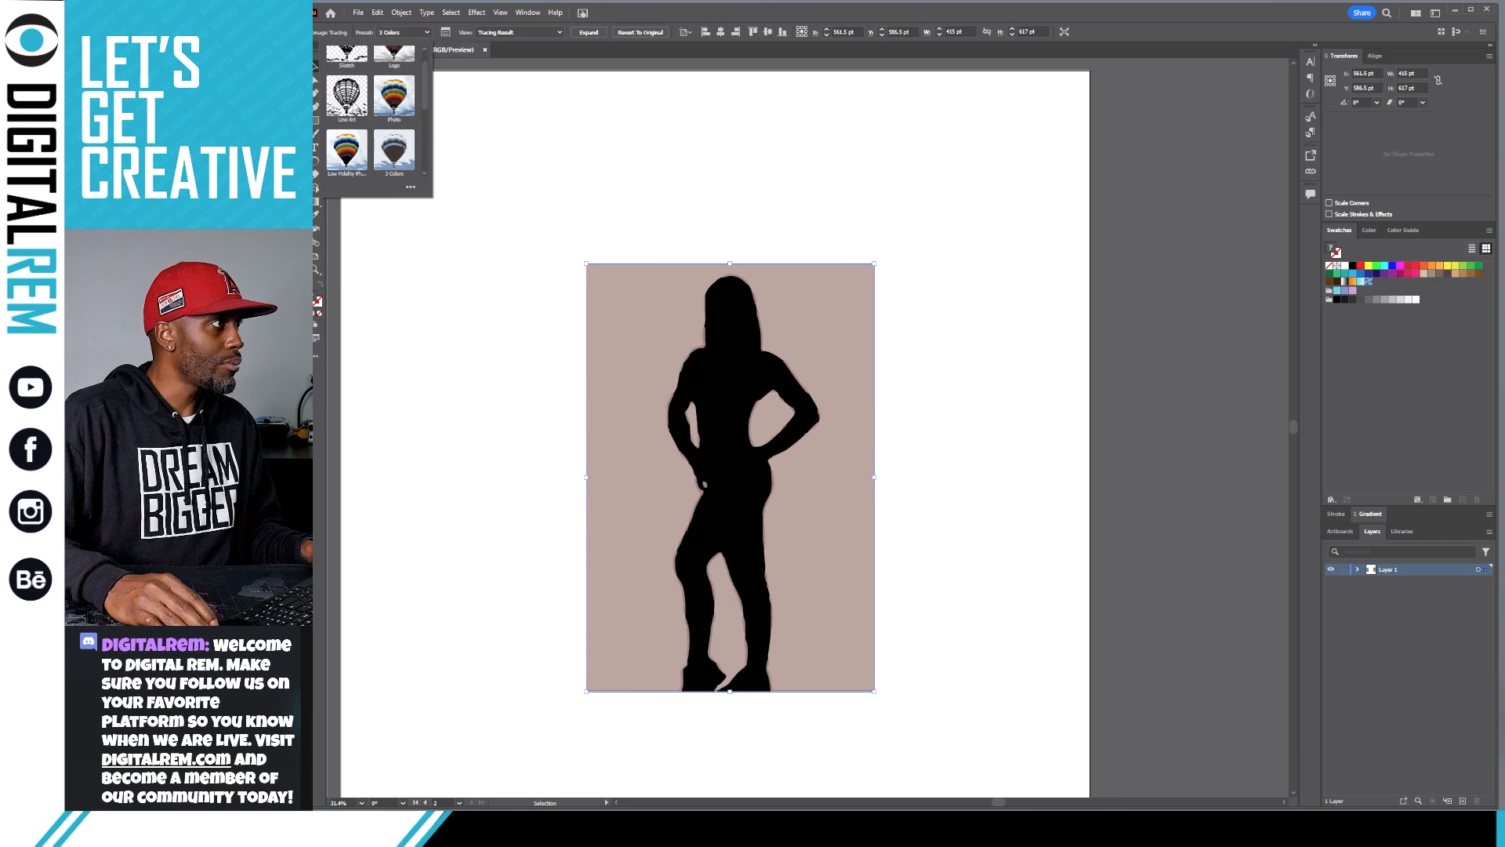
left_click(341, 72)
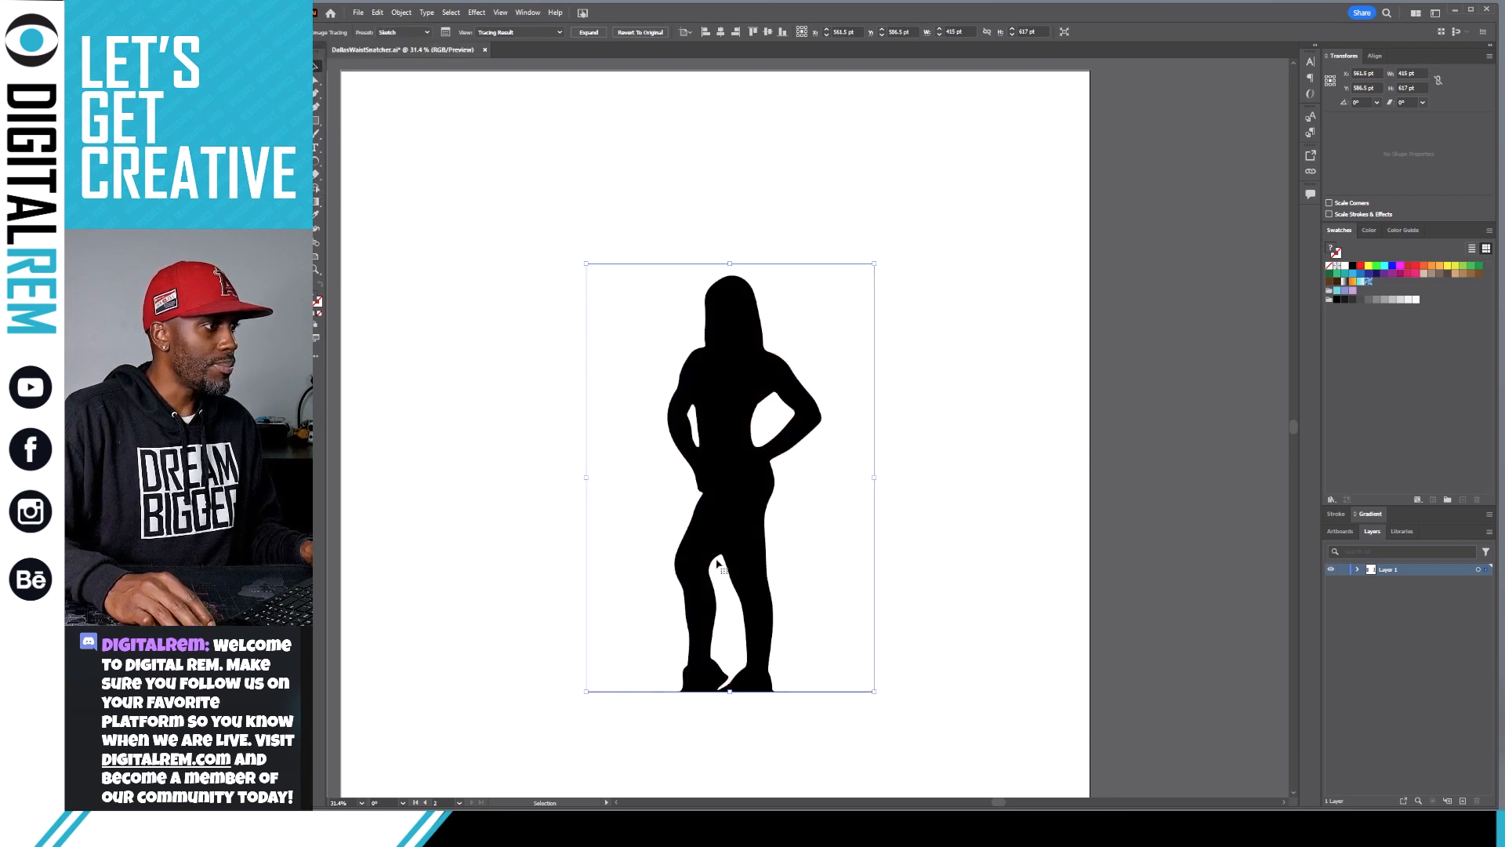
left_click(430, 33)
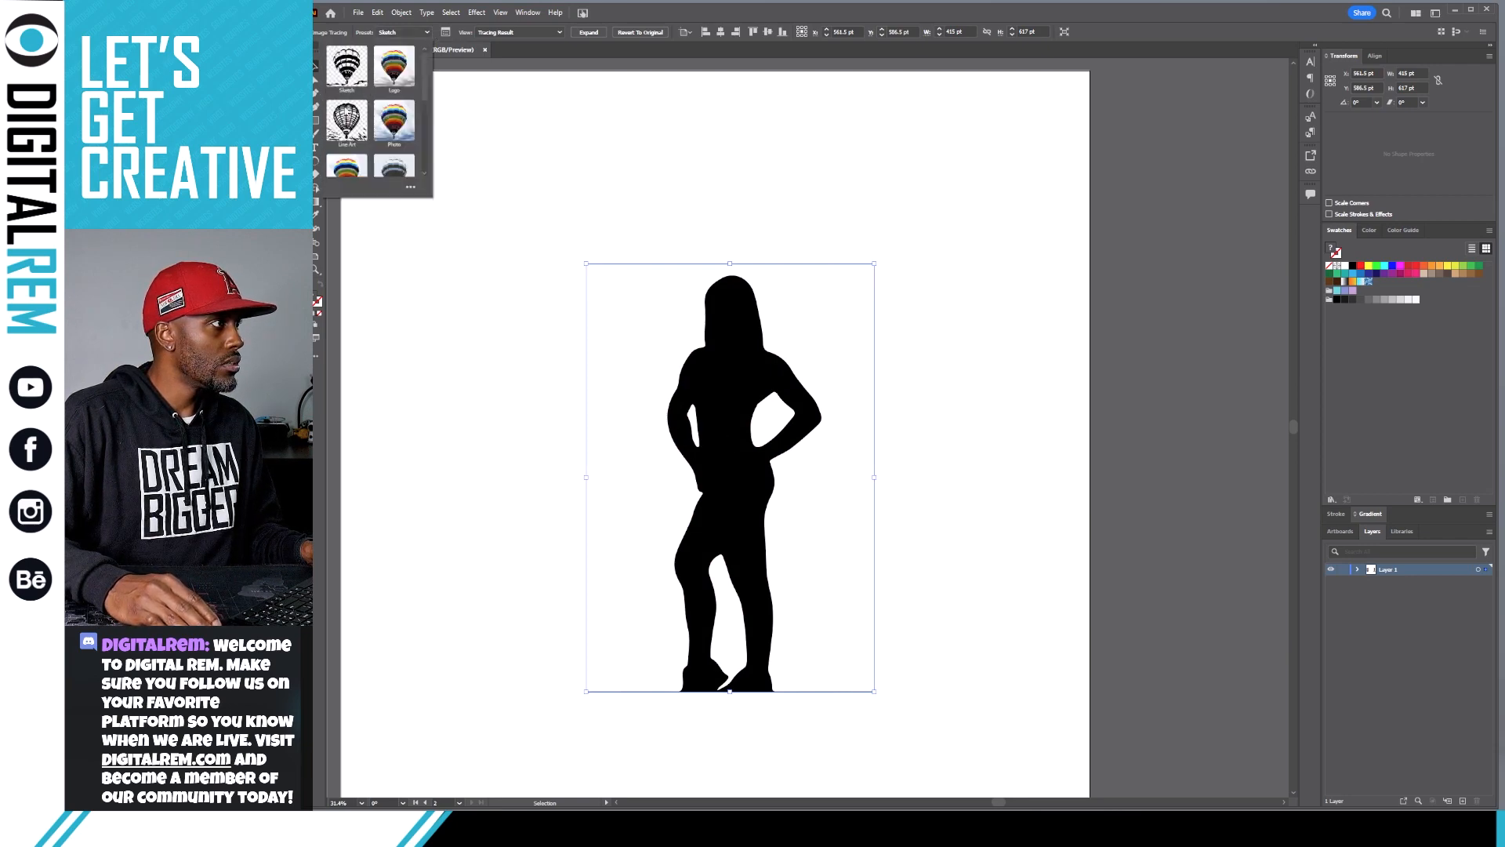
left_click(337, 121)
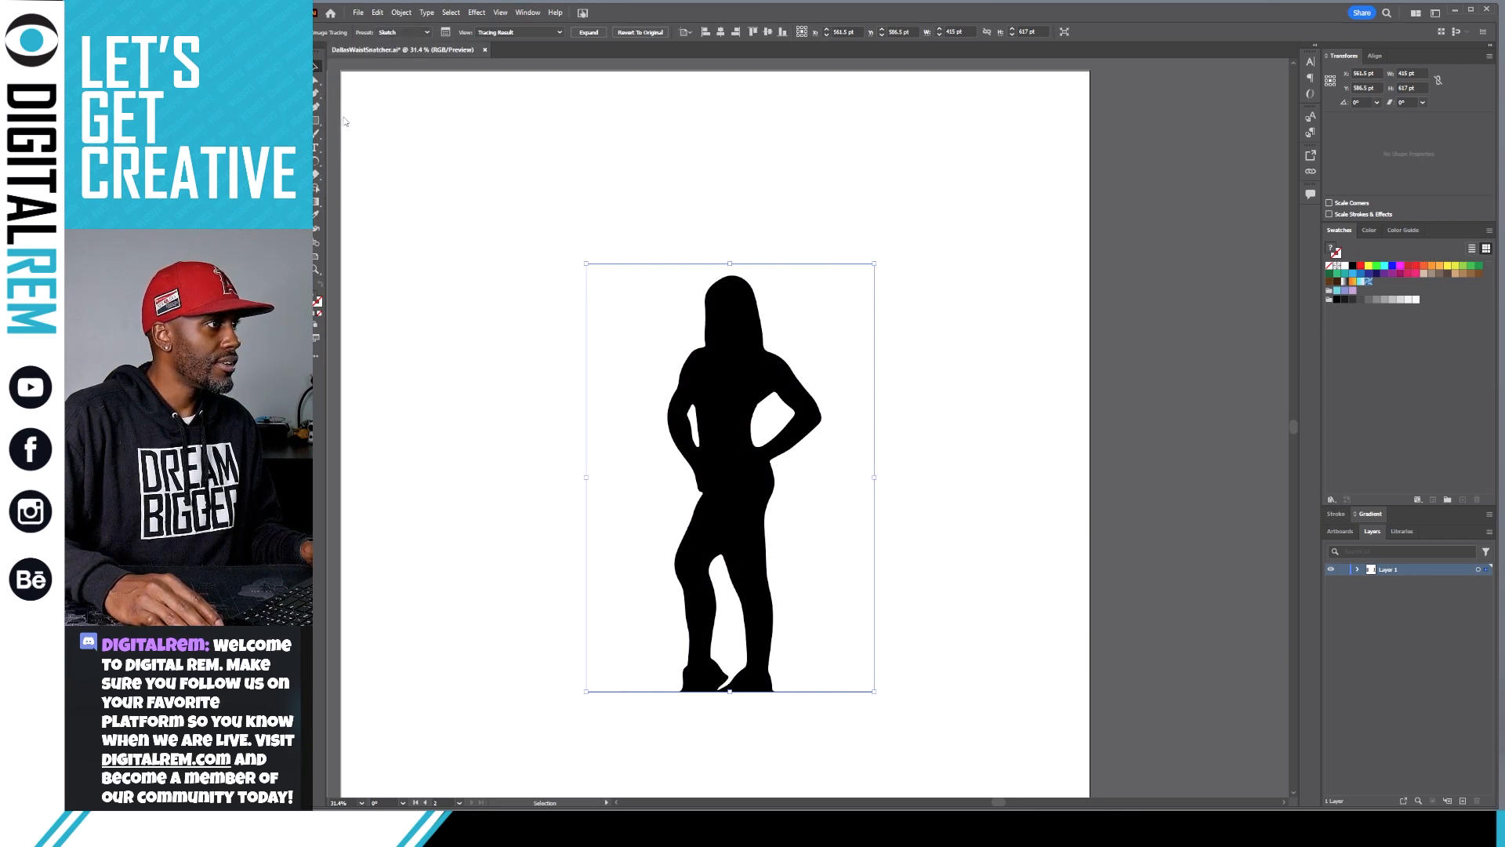
left_click(427, 32)
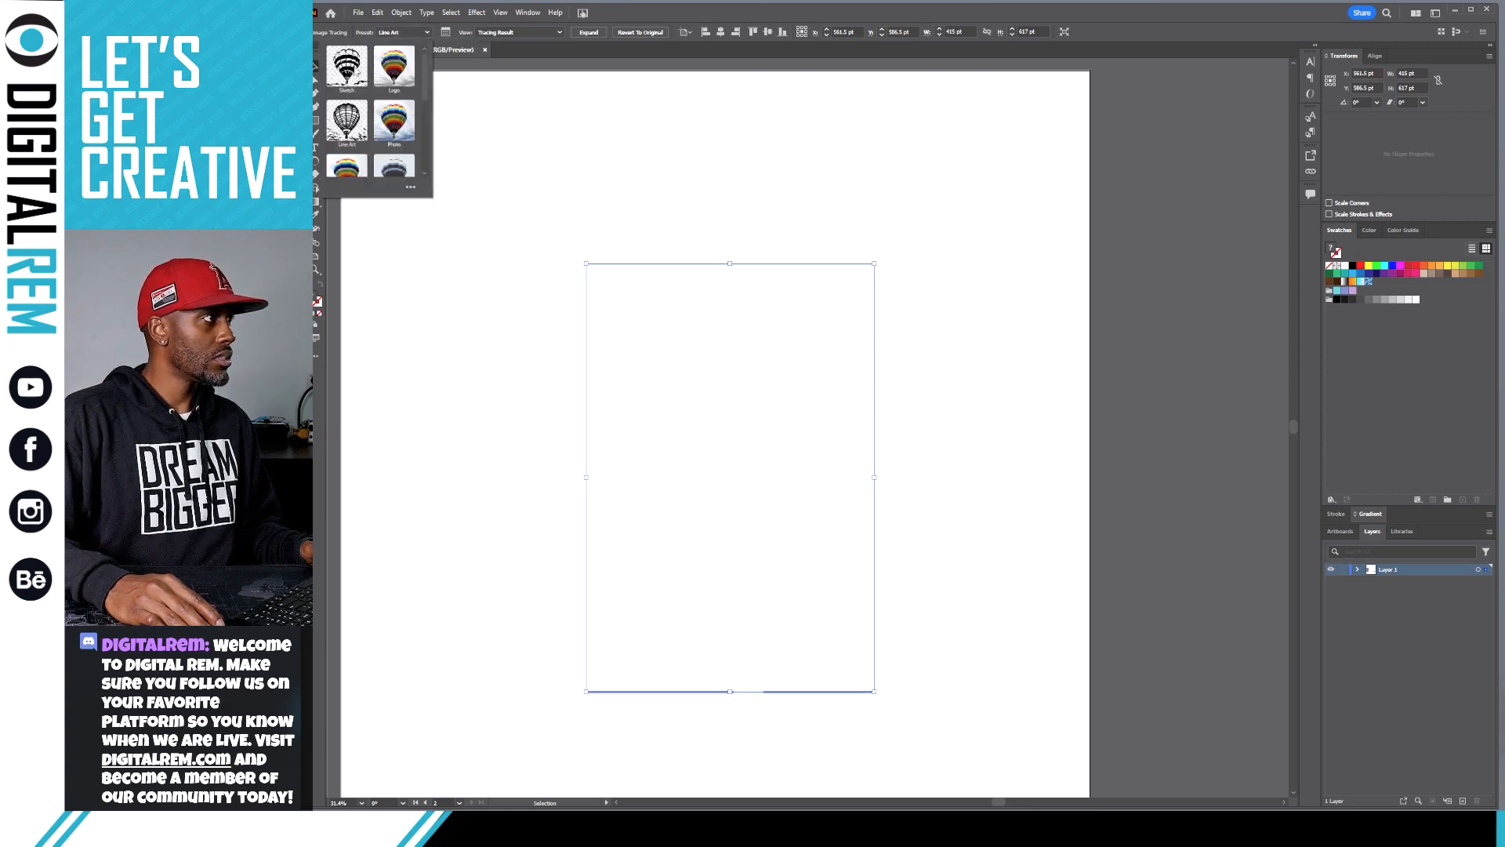
left_click(394, 72)
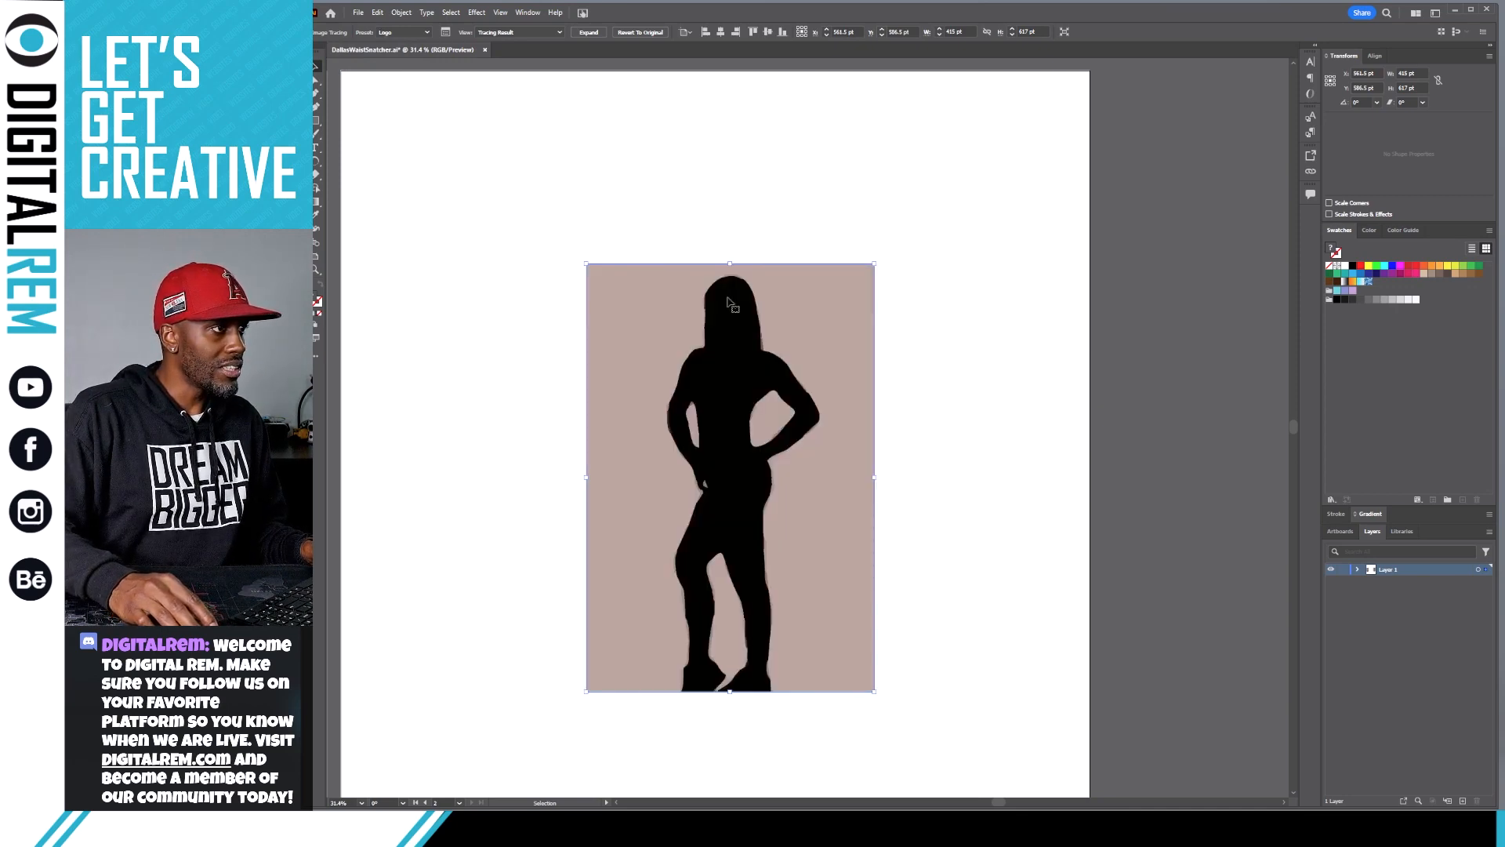
Apply the Sketch tracing preset to the silhouette image and show the full Image Trace settings.
left_click(379, 29)
left_click(353, 75)
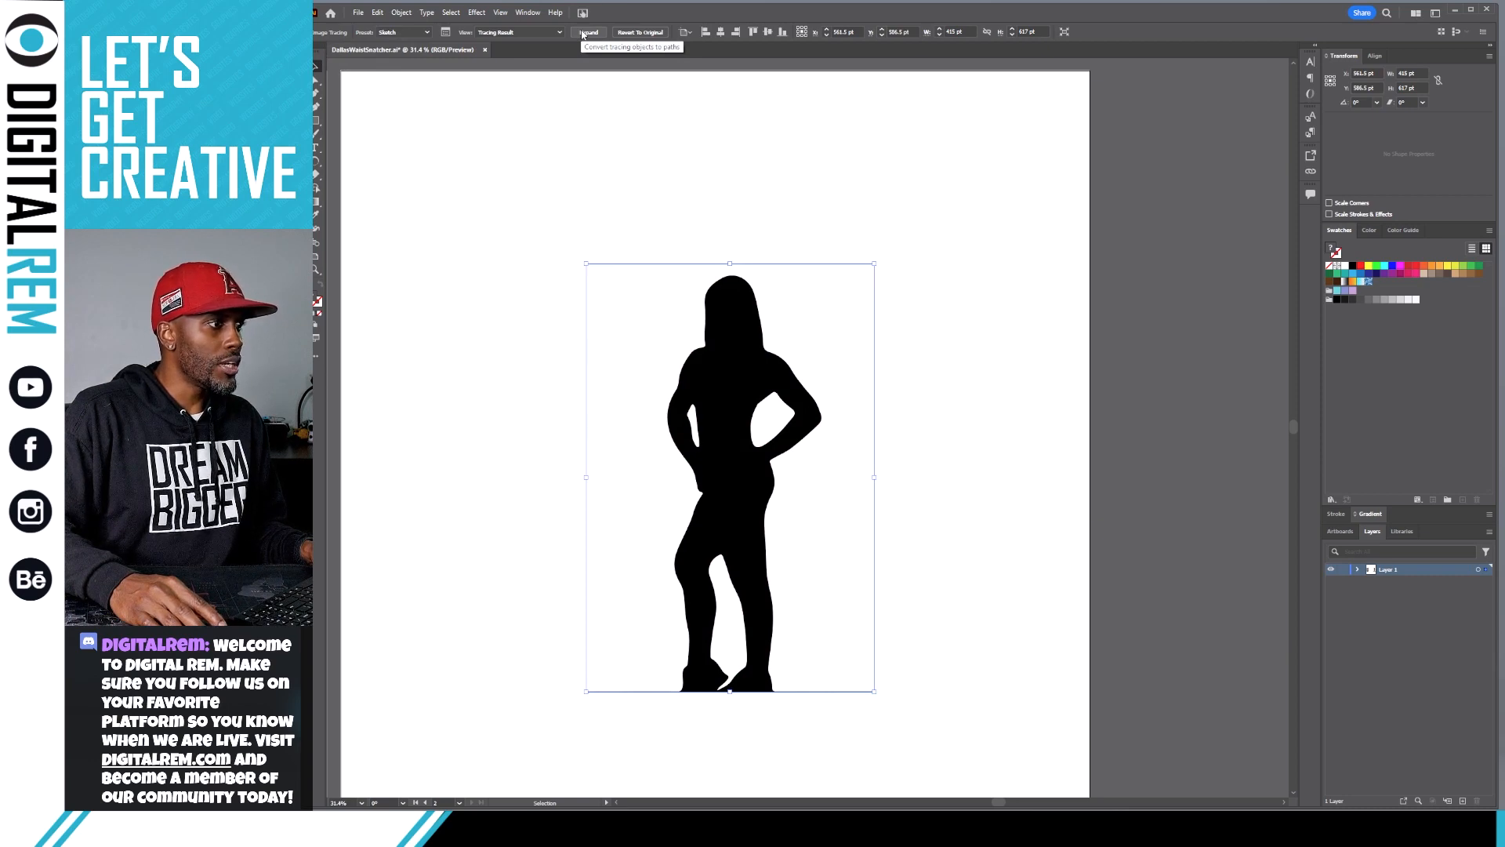
left_click(446, 32)
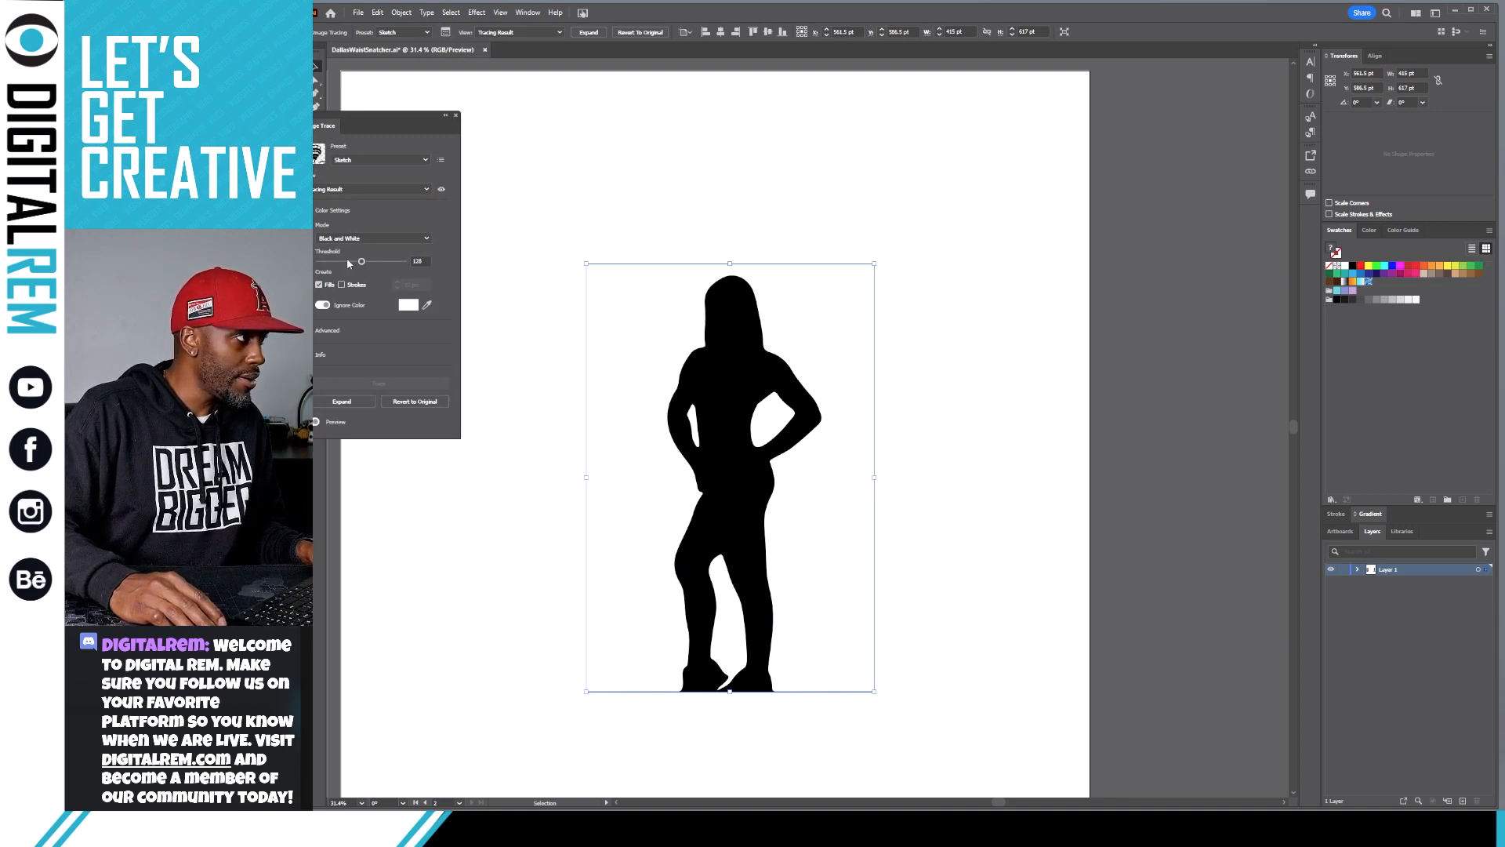
Lower the black-and-white trace threshold to about 48 and expand the tracing into vector paths.
left_click_drag(356, 263, 350, 262)
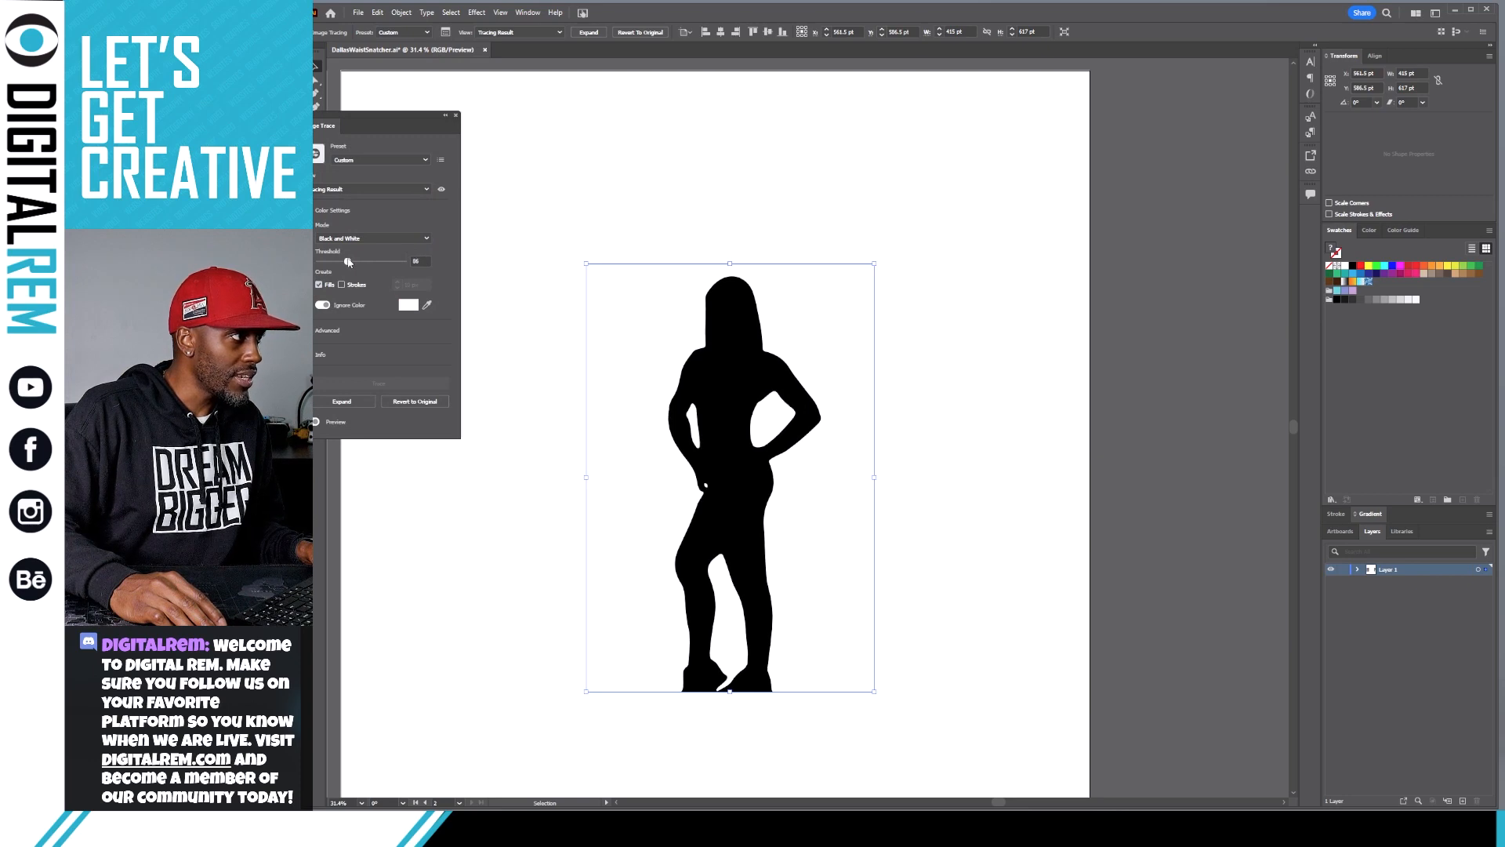
mouse_move(347, 262)
left_mouse_down()
mouse_move(319, 261)
mouse_move(400, 266)
mouse_move(344, 261)
left_mouse_up()
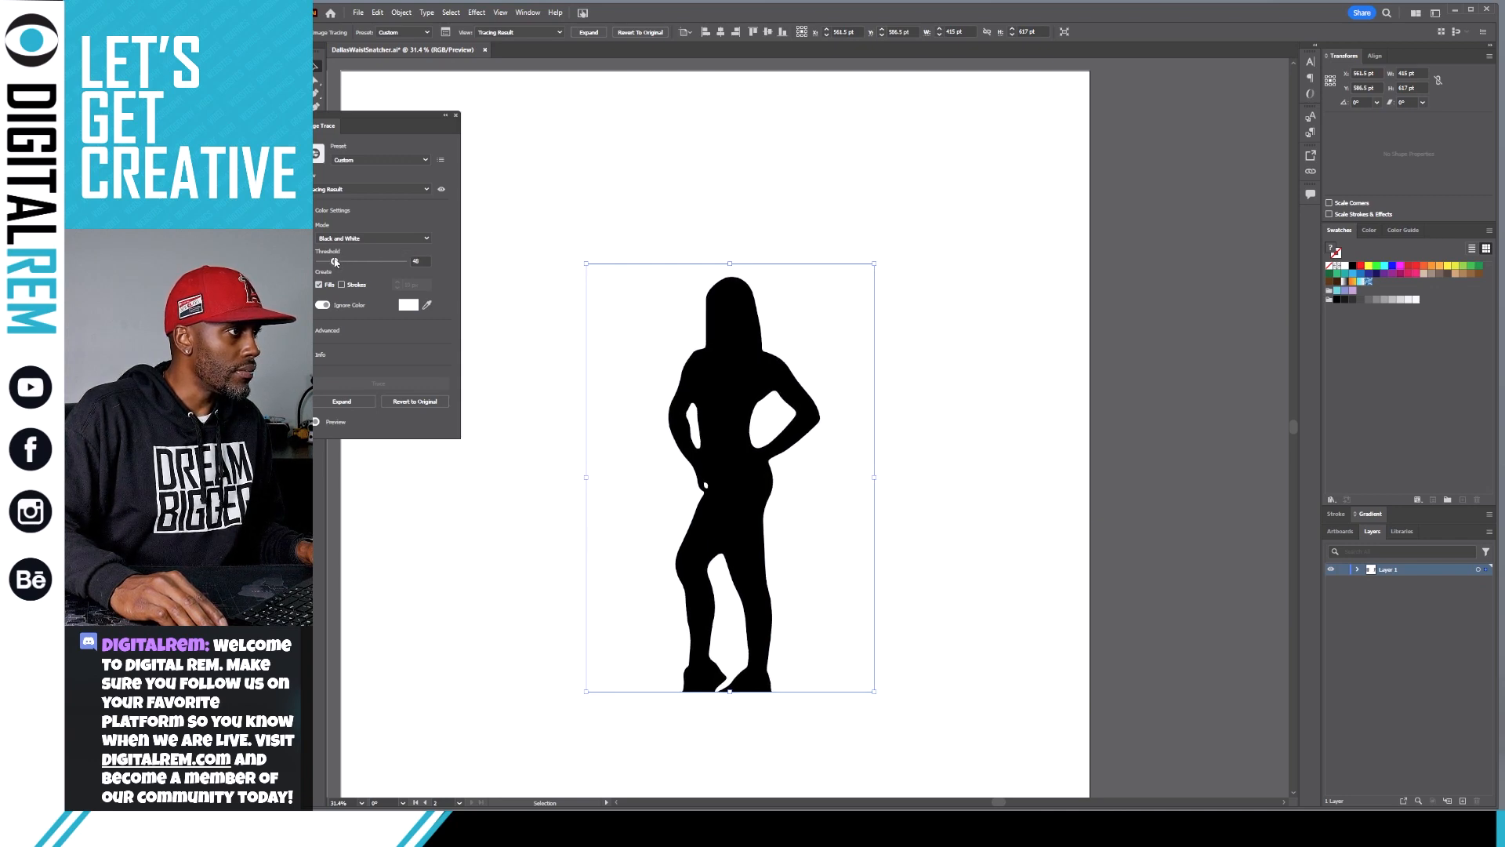
left_click(342, 401)
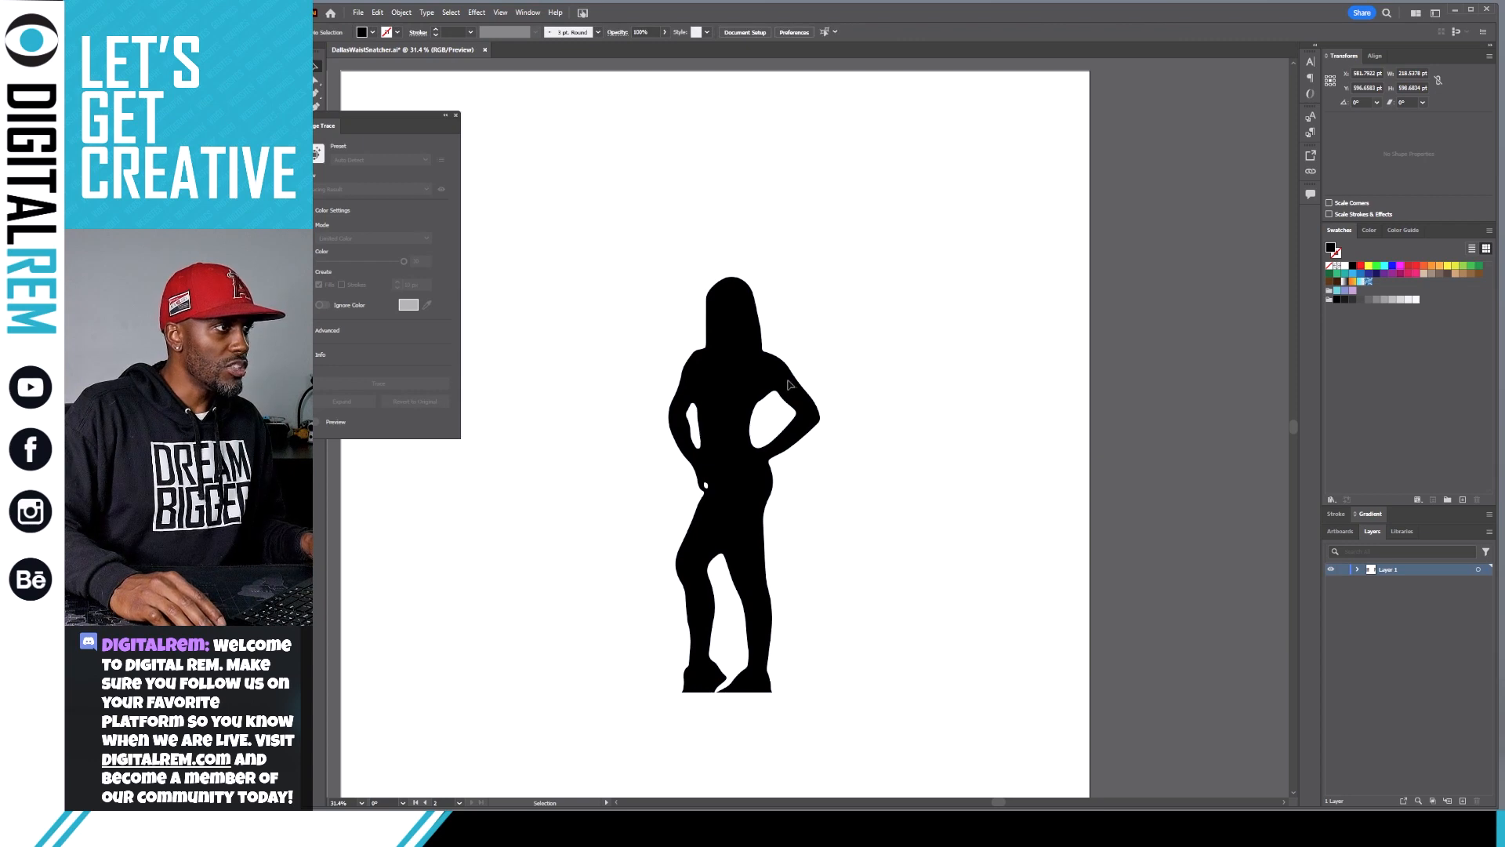
Try moving the anchor point on the silhouette's left upper arm inward with Direct Selection, and undo the move.
key("a")
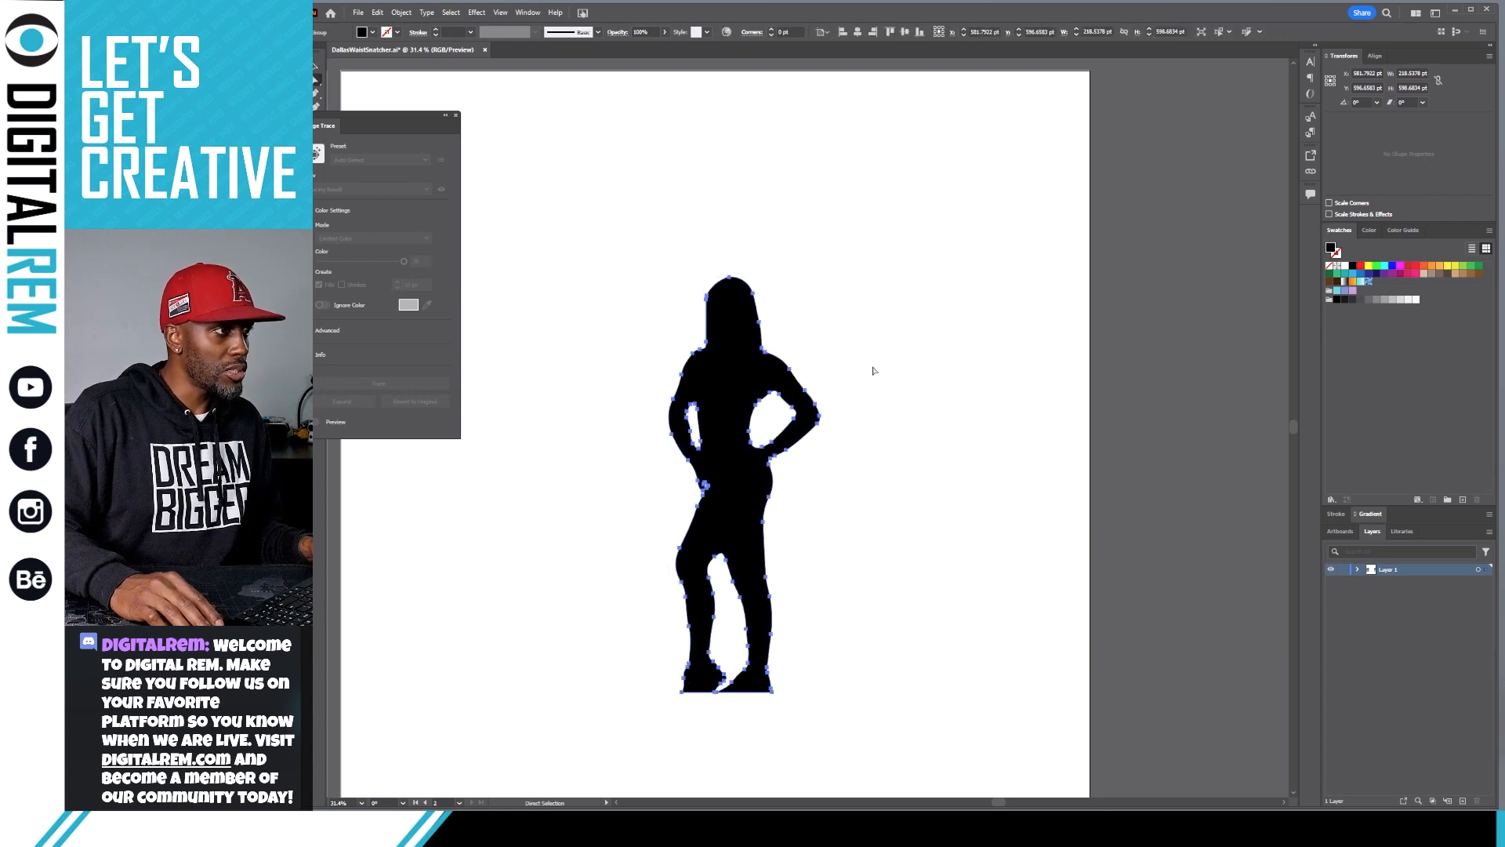
key("ctrl+equal")
key("ctrl+equal")
key("ctrl+equal")
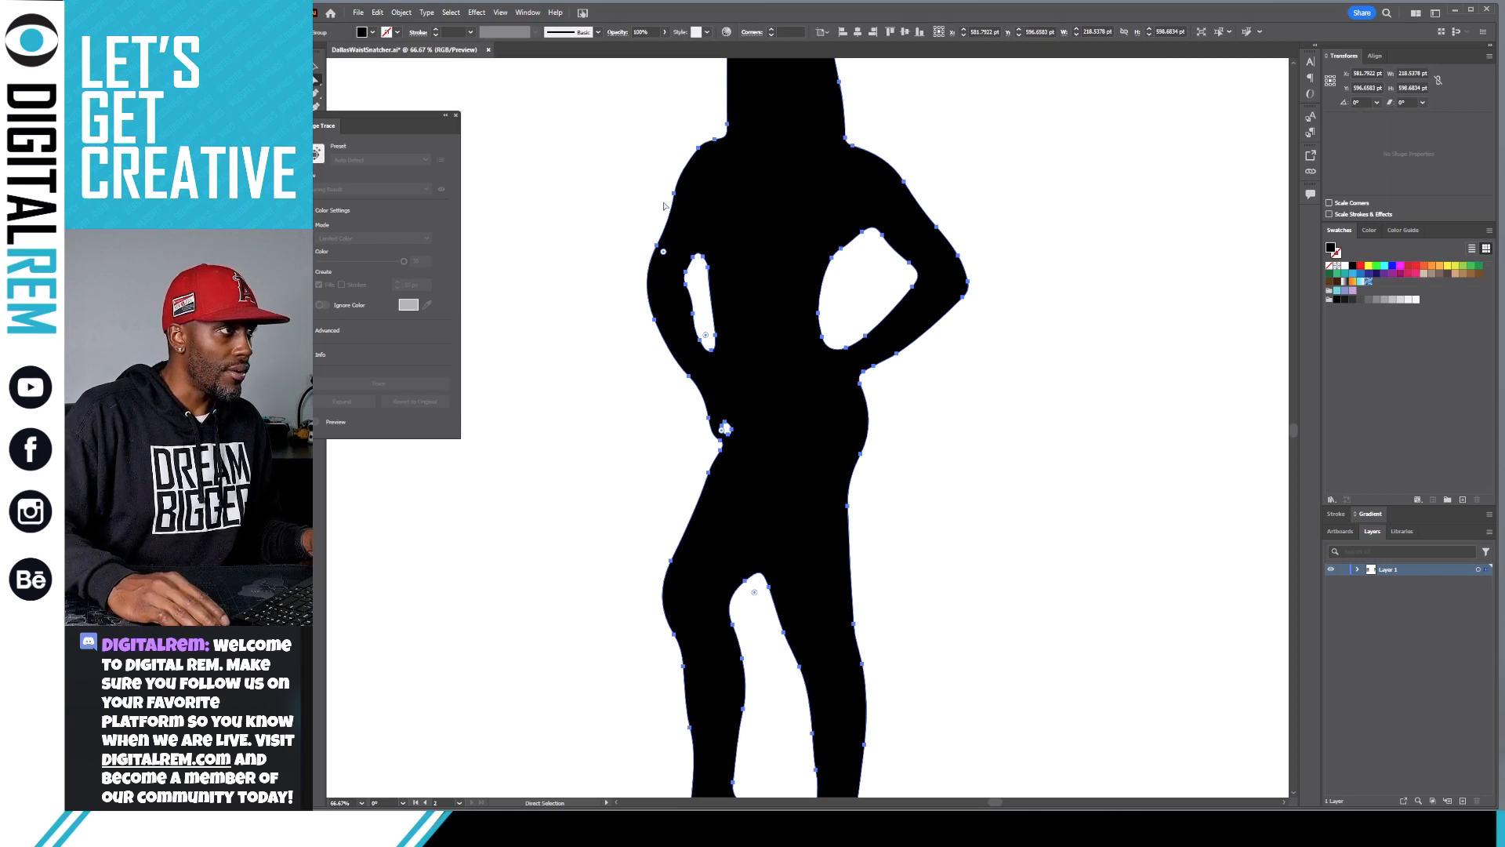
left_click(674, 194)
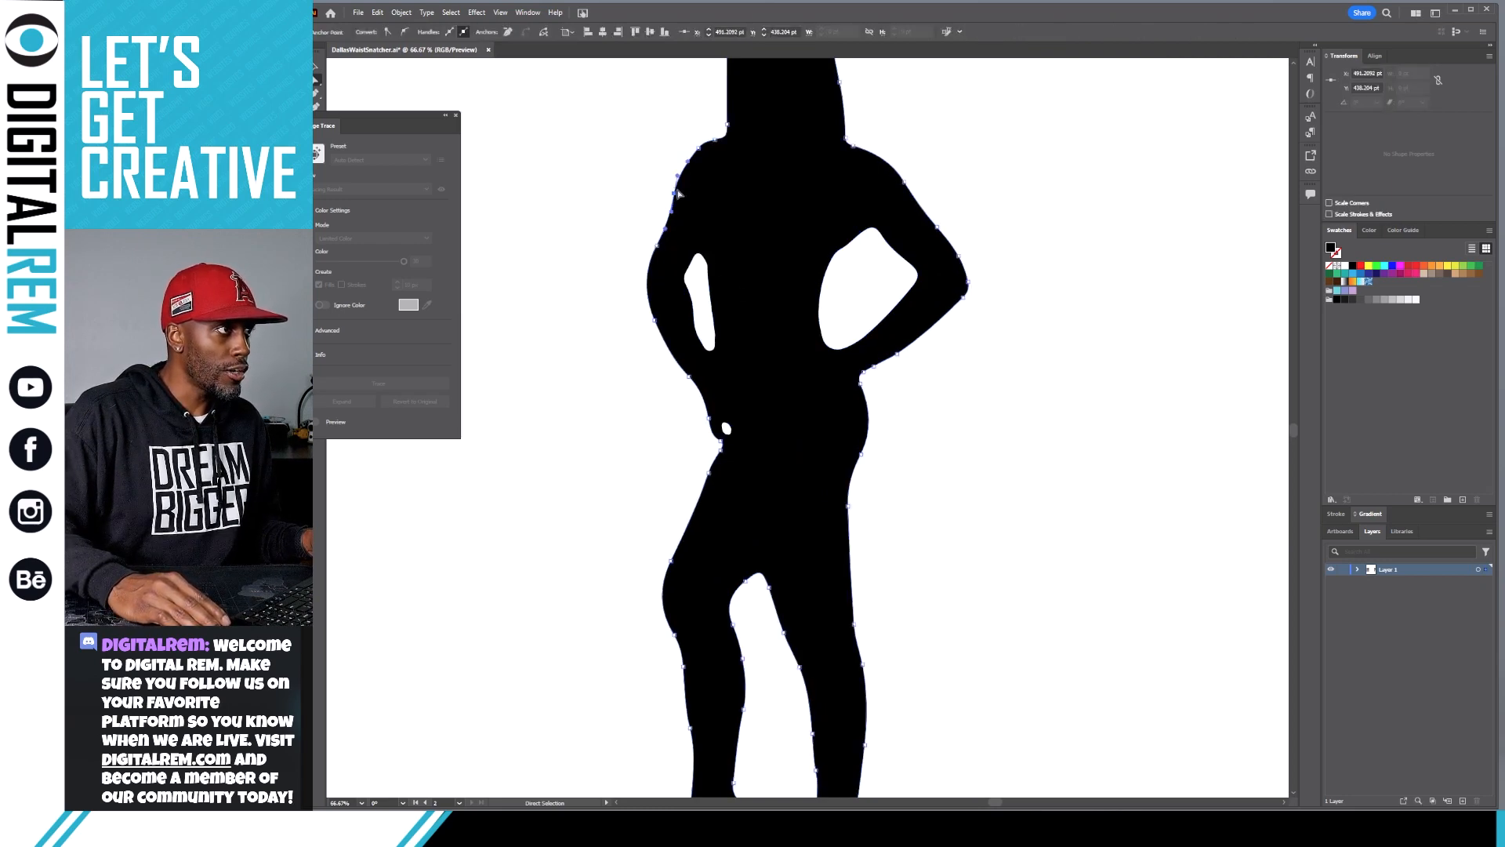
left_click_drag(674, 194, 721, 200)
key("ctrl+z")
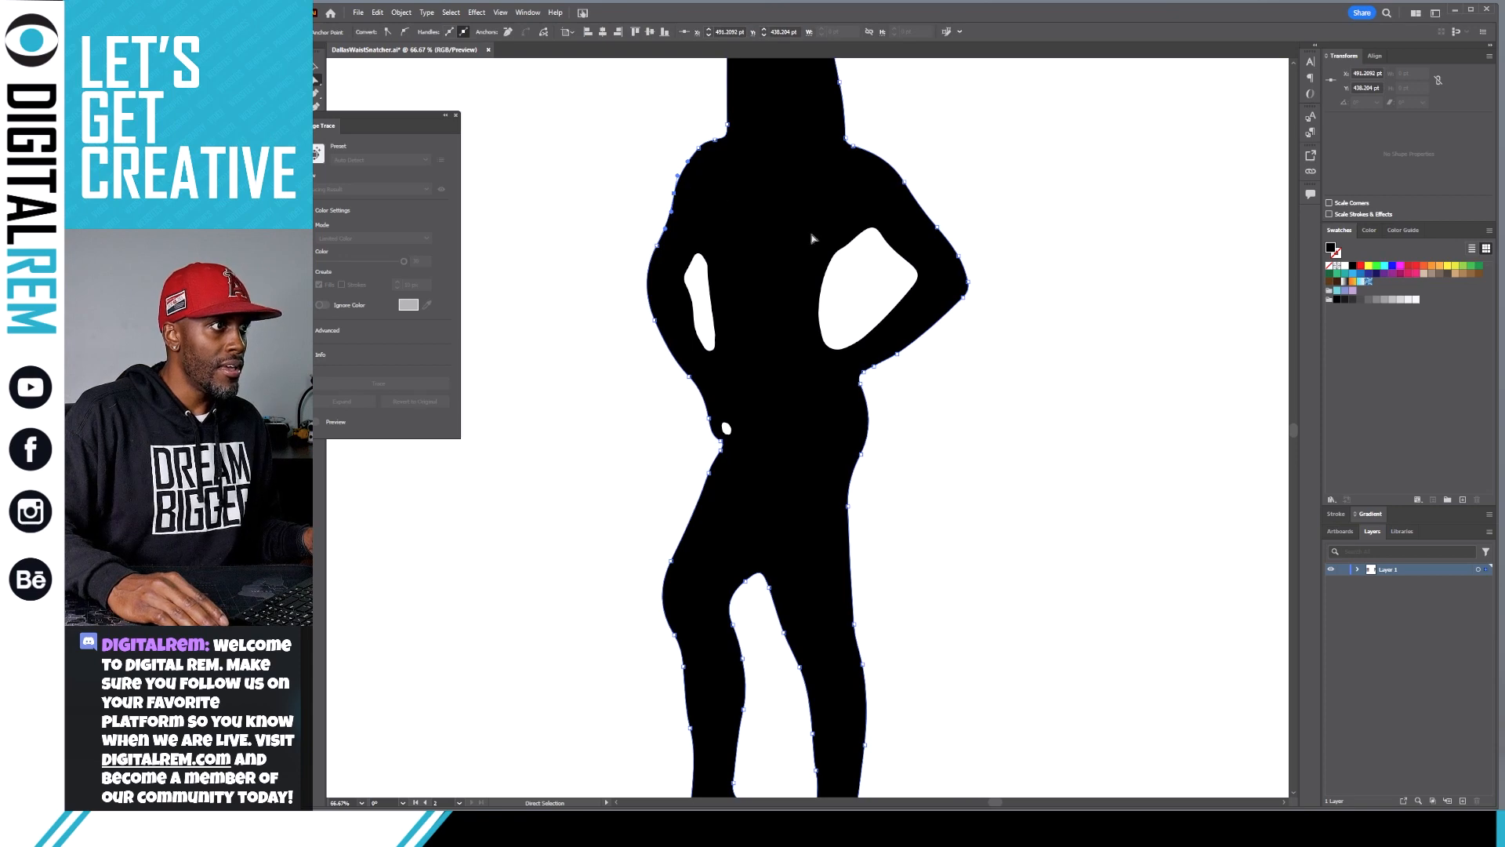
left_click(873, 288)
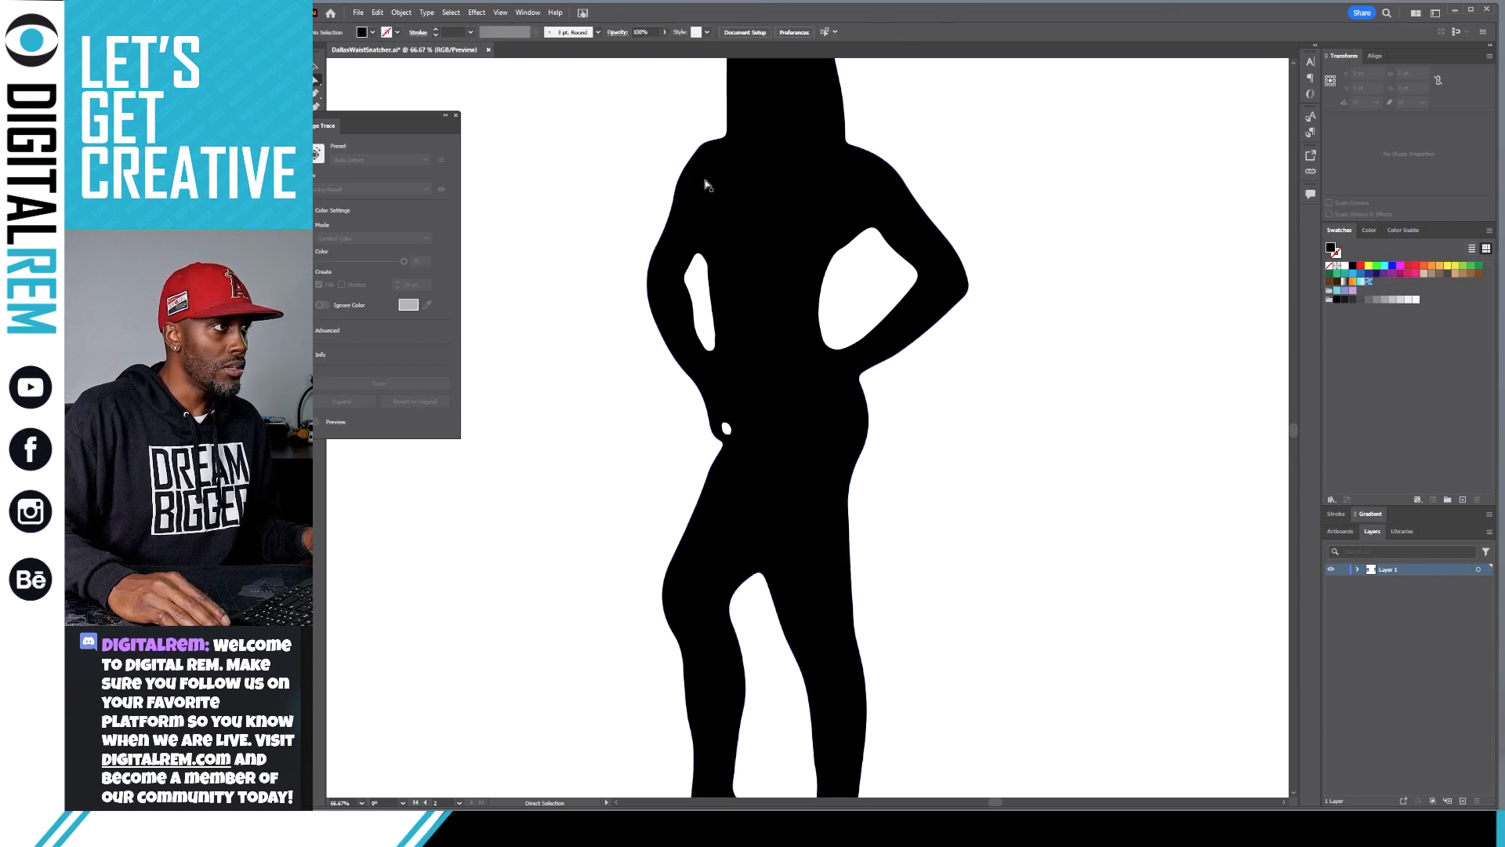
Try reshaping the left shoulder curve by pulling its handle outward, undo the change and deselect the silhouette.
left_click(701, 148)
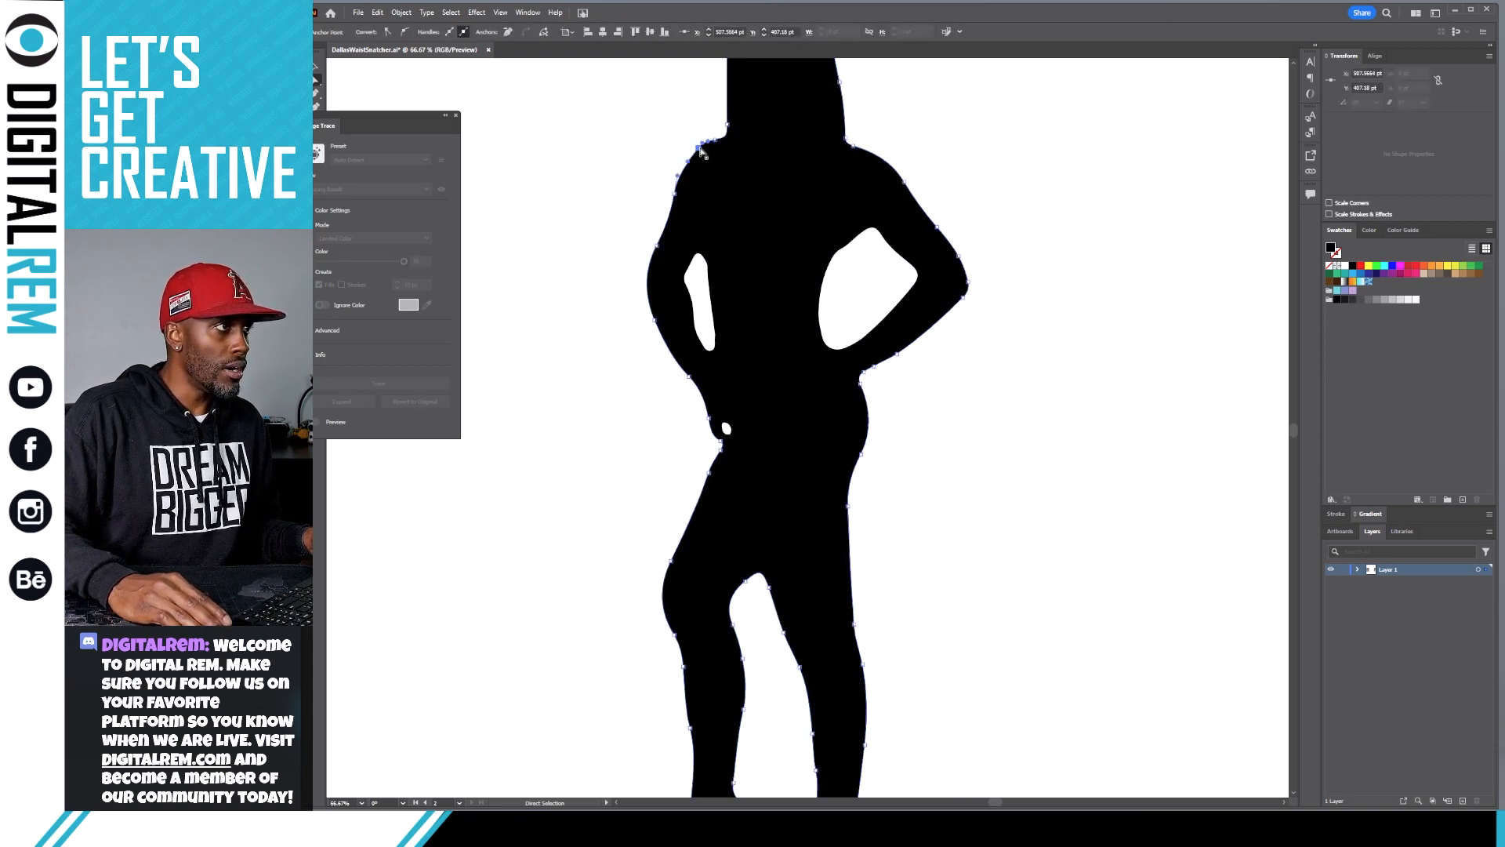
left_click_drag(677, 176, 656, 168)
key("ctrl+z")
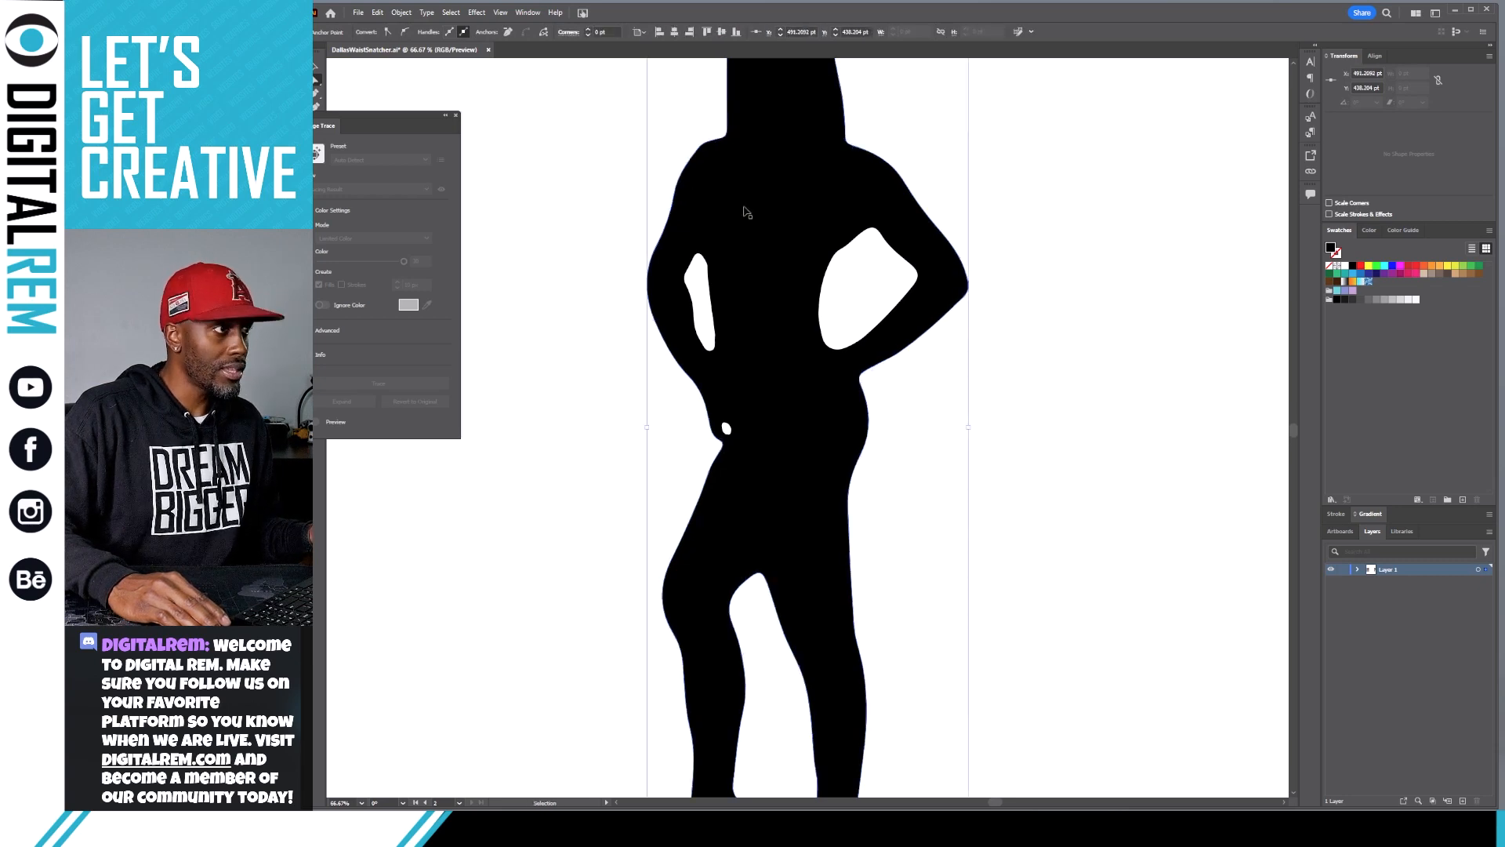
left_click(1080, 263)
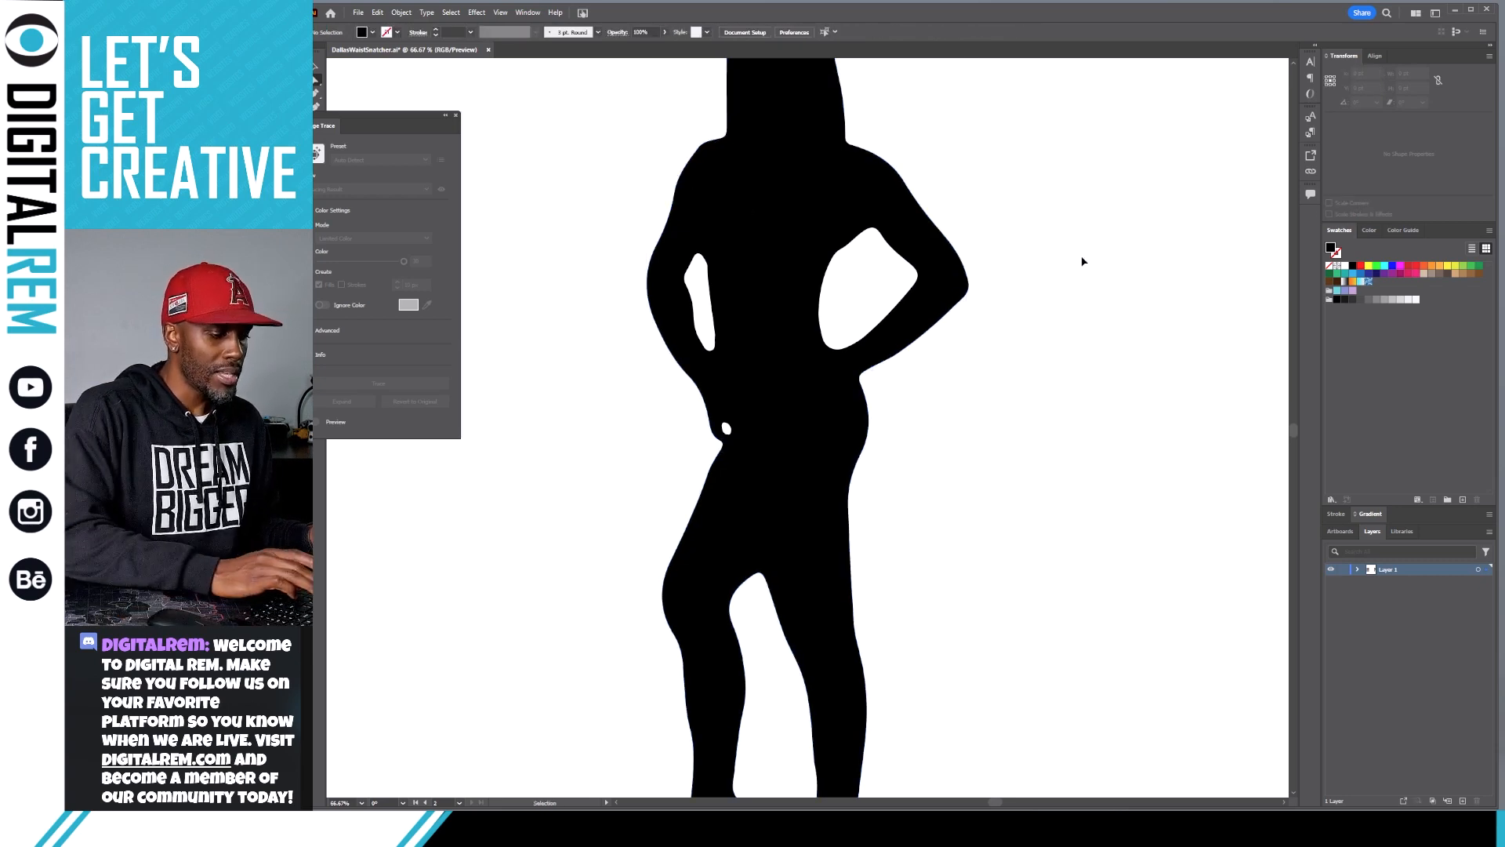
Close the Image Trace settings and select the whole expanded silhouette with the Selection tool.
key("ctrl+minus")
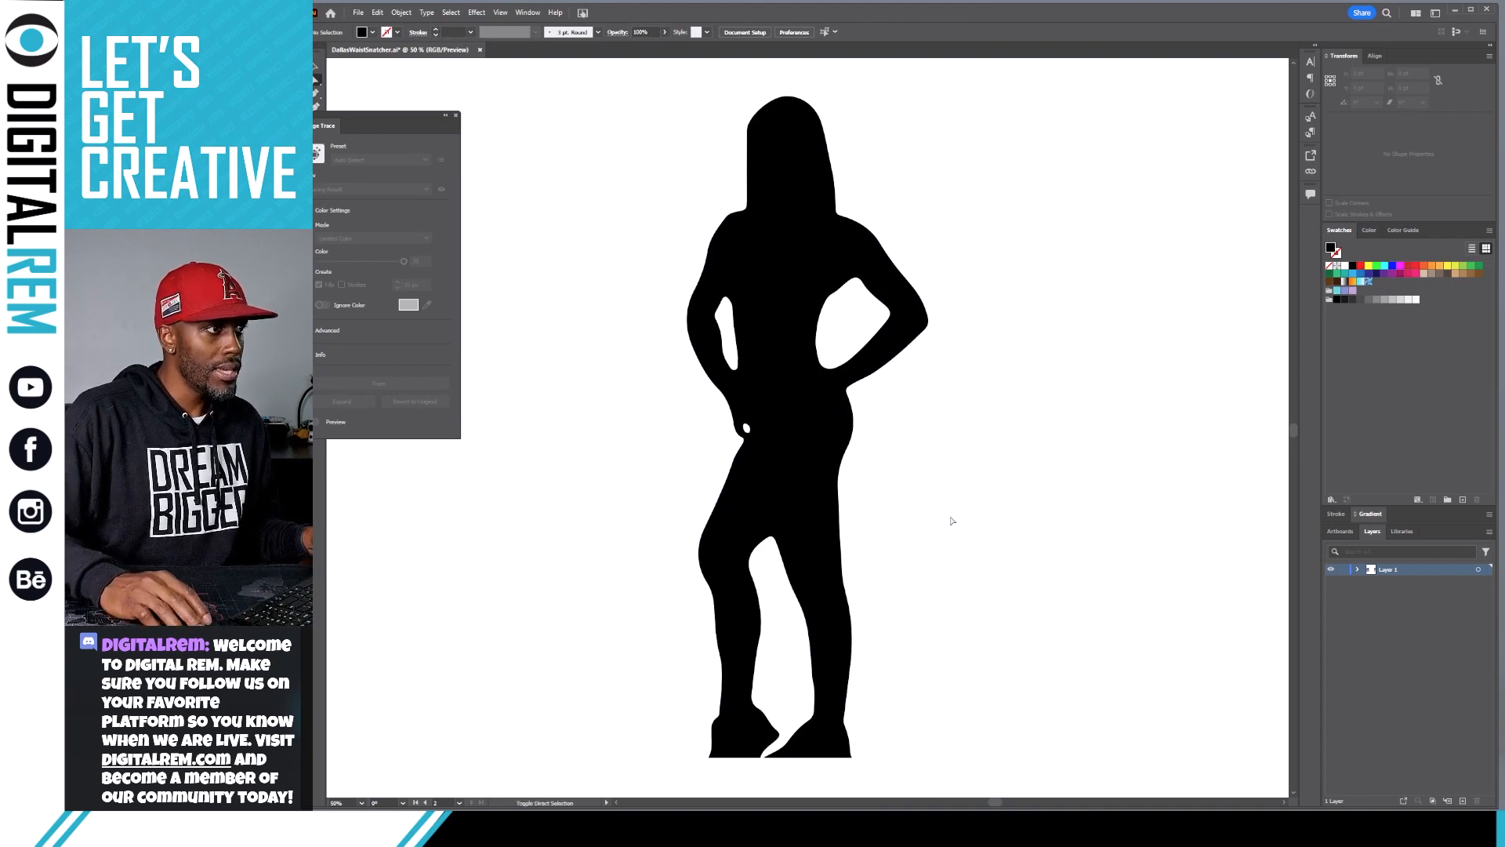
key("ctrl+minus")
key("ctrl+minus")
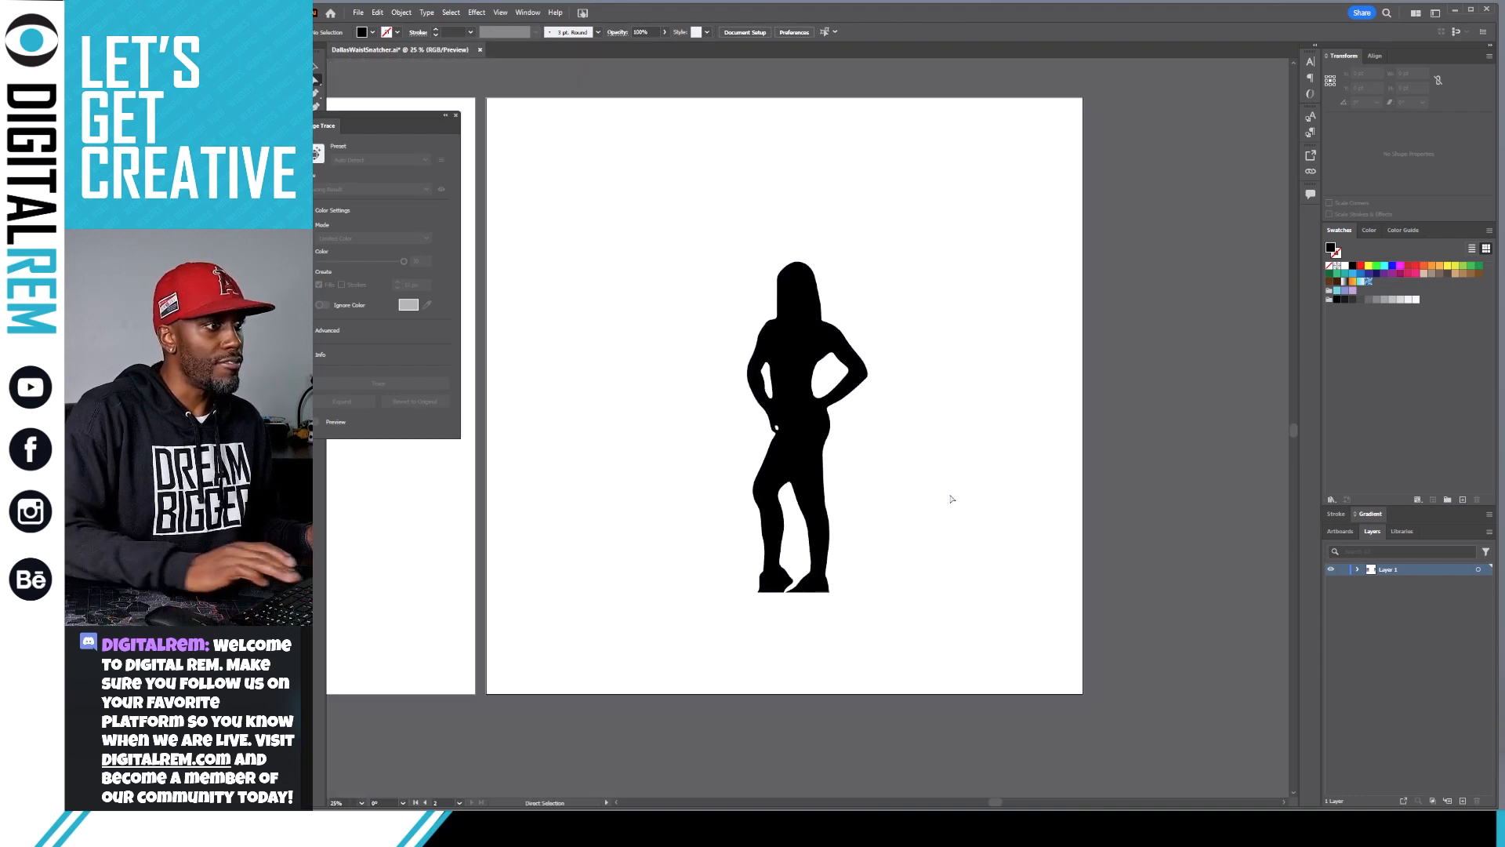
left_click(455, 115)
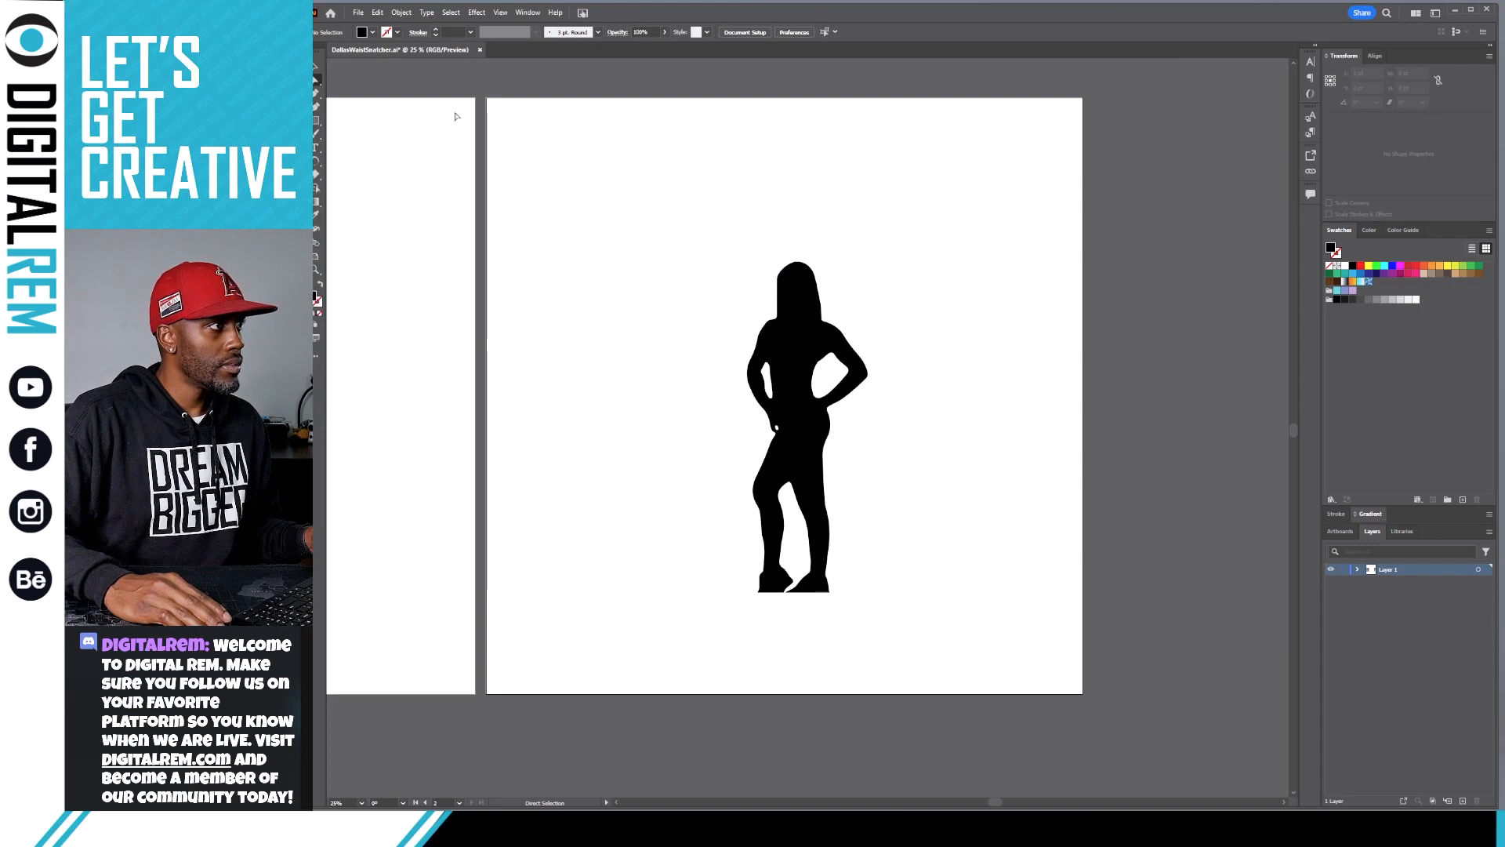
left_click(806, 348)
key("v")
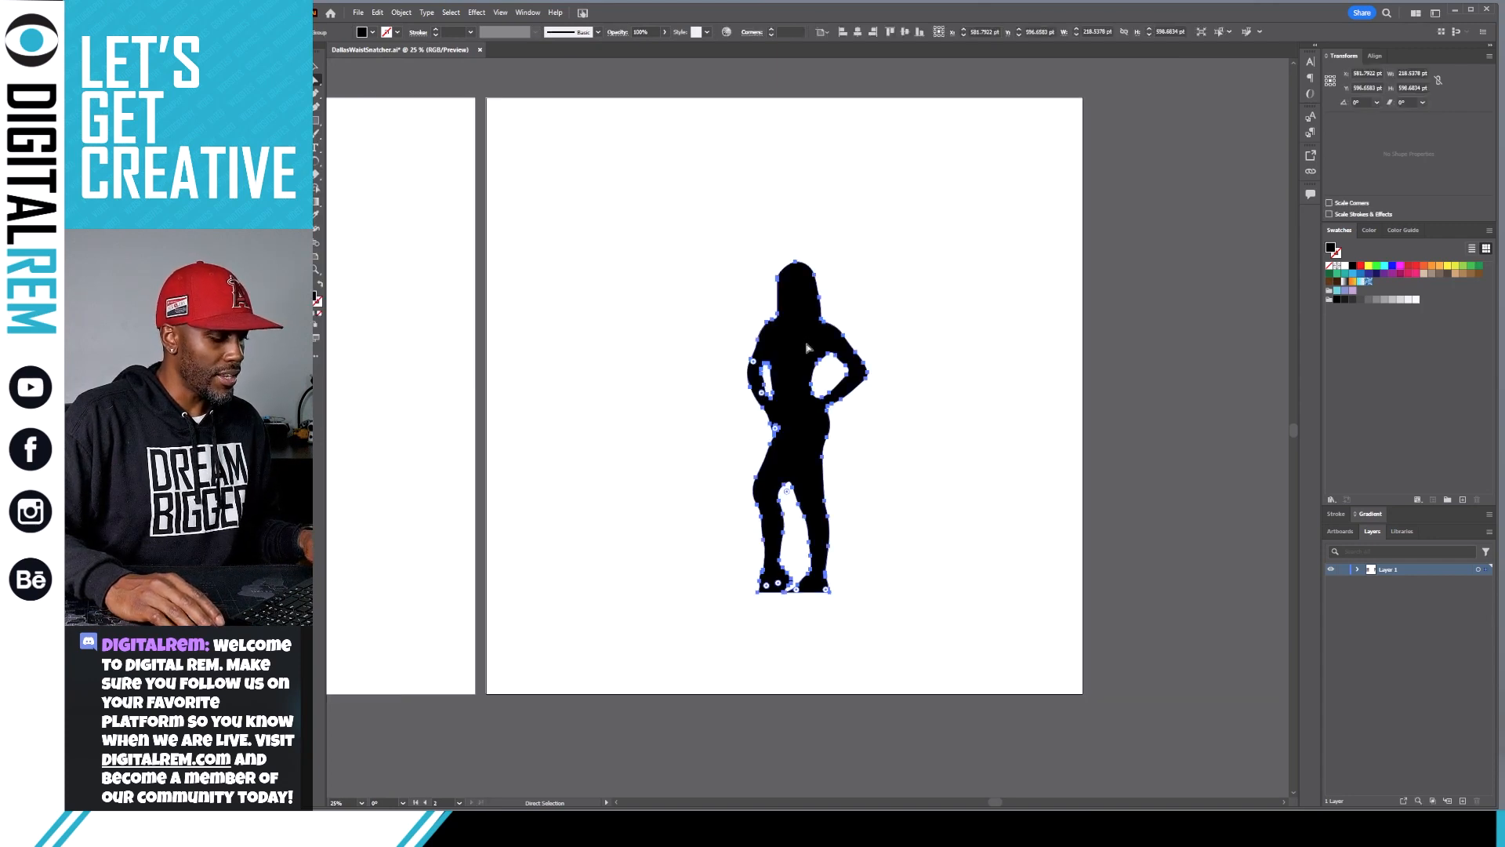
left_click(809, 353)
Compare the expanded vector silhouette with the source image on the neighbouring artboard.
mouse_move(689, 360)
left_mouse_down()
mouse_move(699, 343)
mouse_move(887, 363)
left_mouse_up()
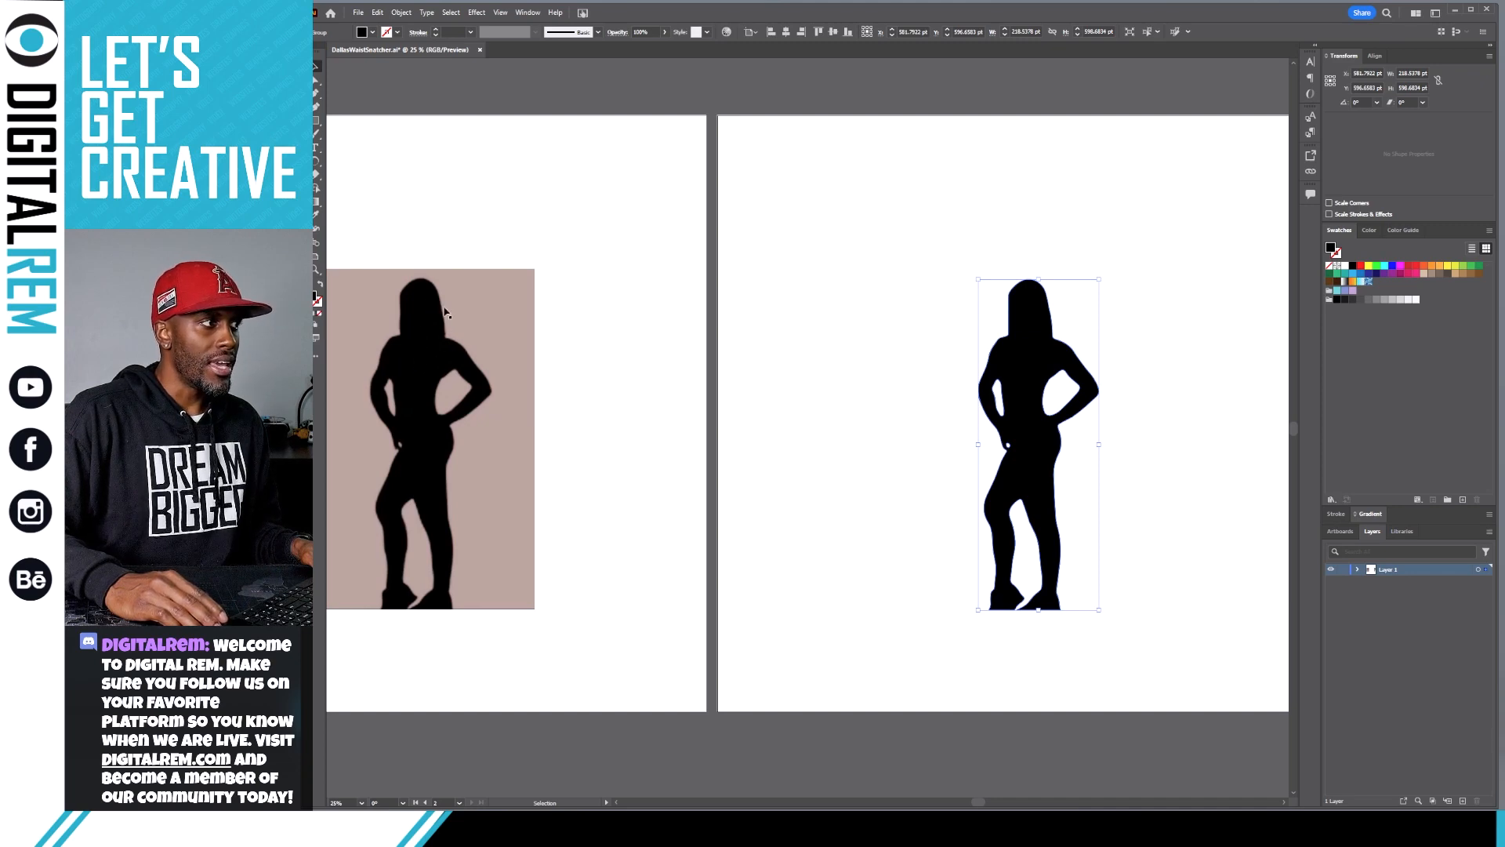
scroll(447, 336, "up", 2)
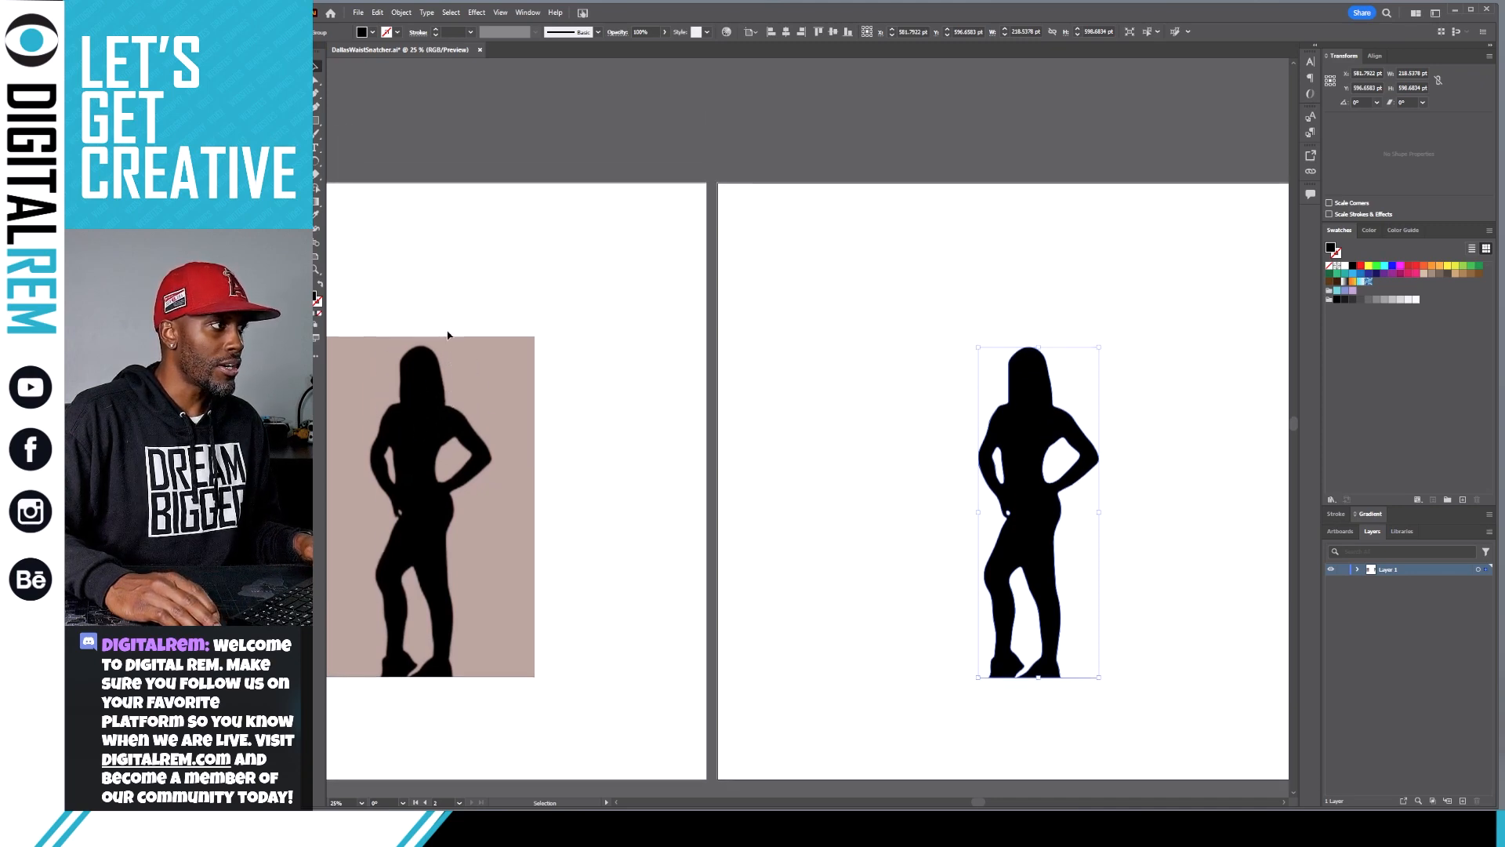
scroll(450, 344, "down", 2)
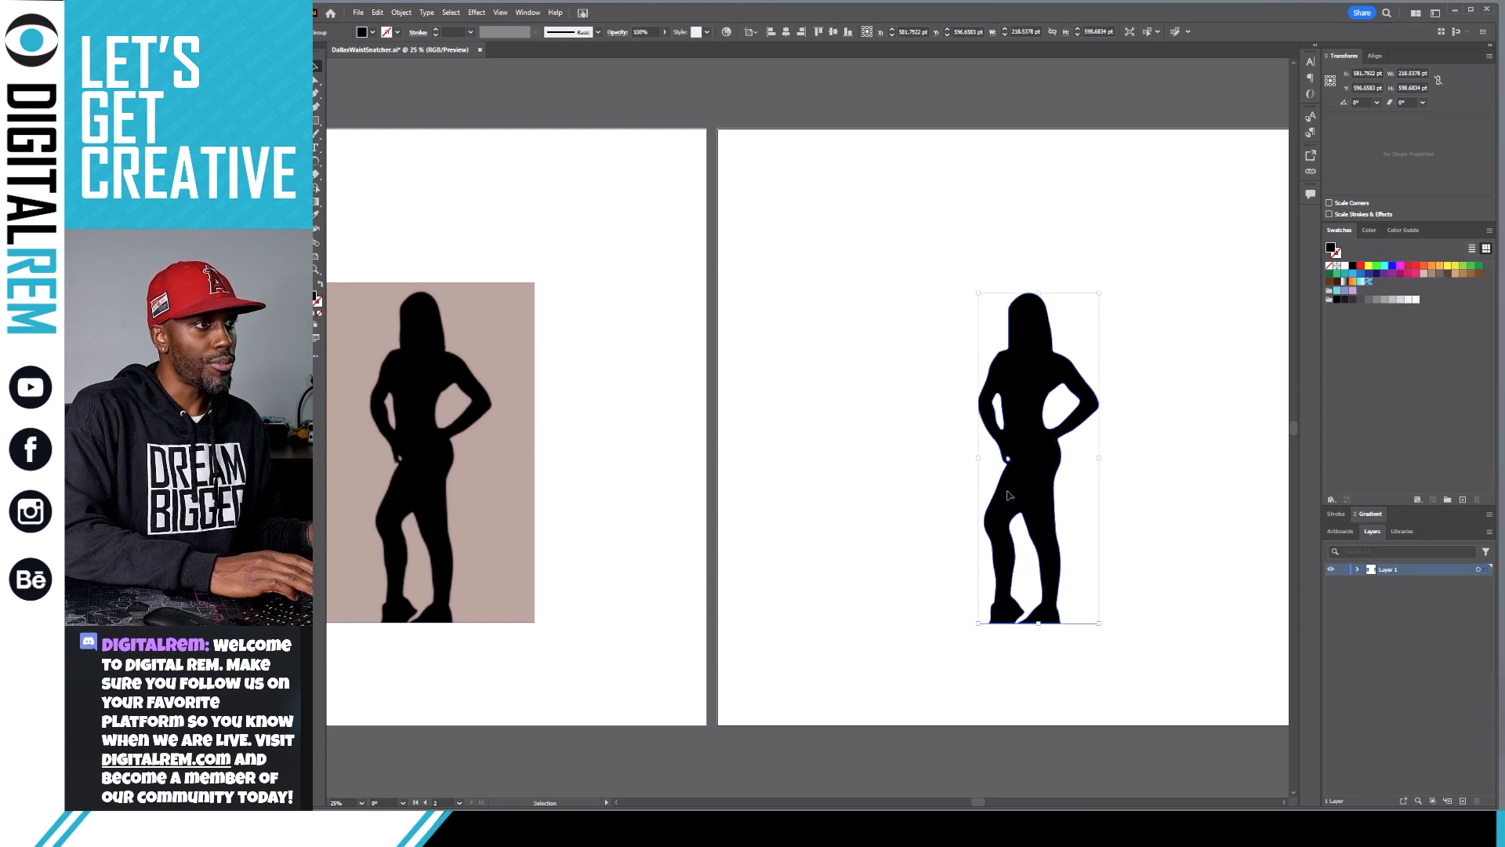
left_click(1113, 397)
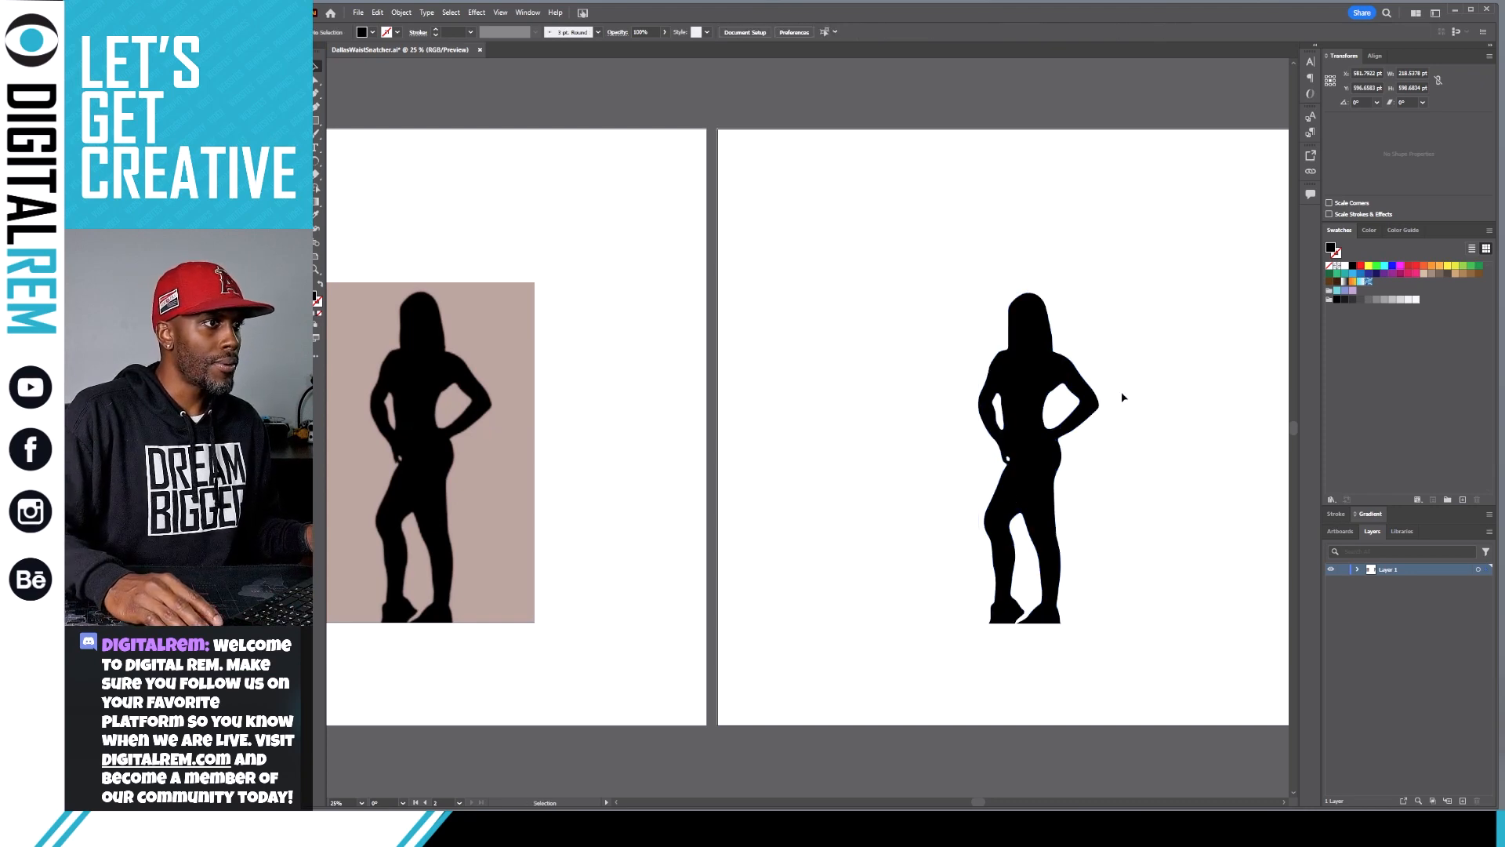
left_click(1042, 384)
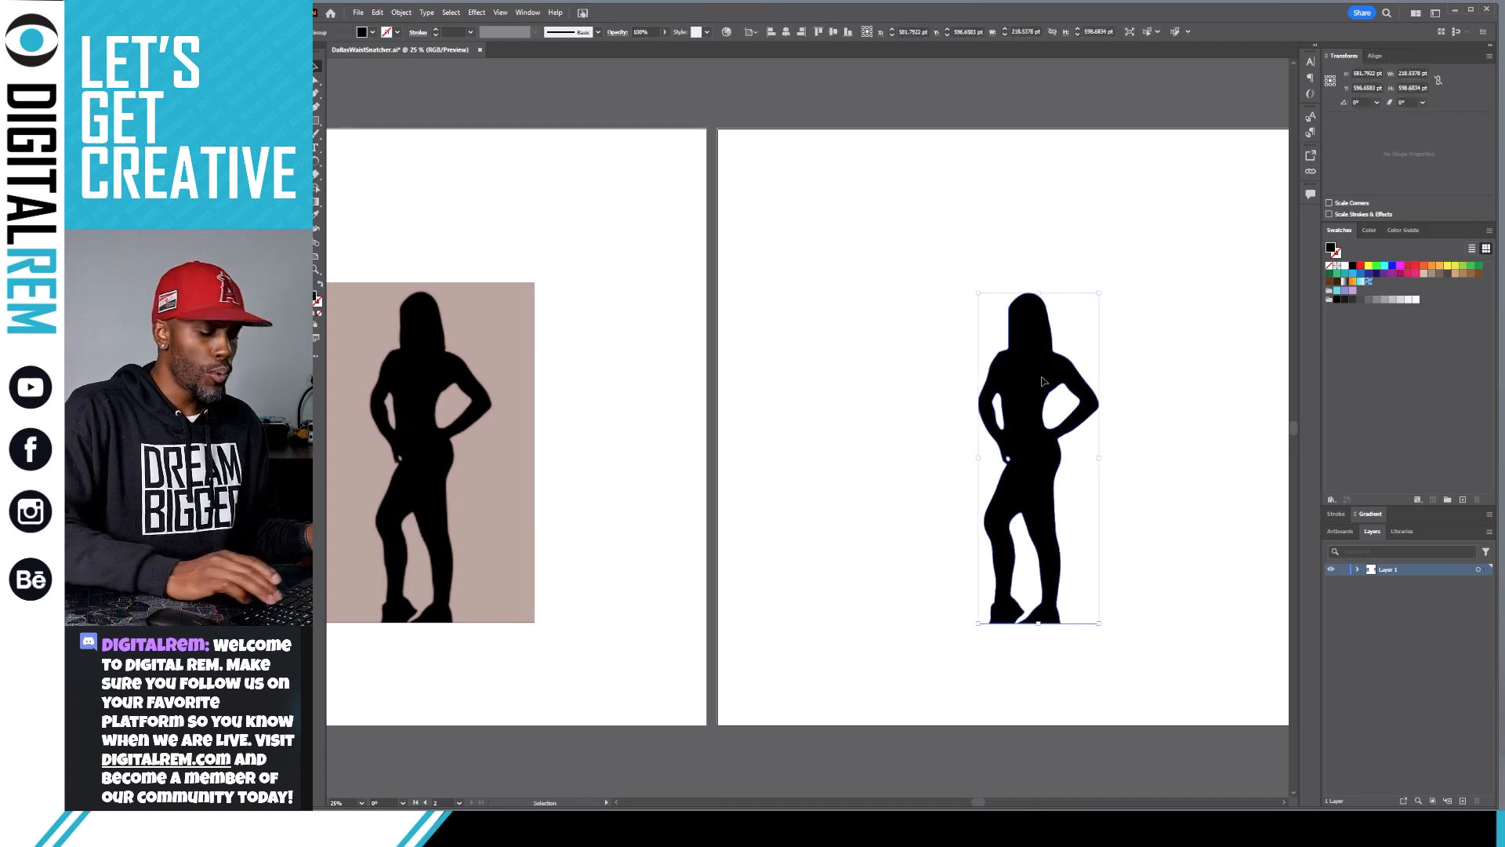
key("Down")
key("ctrl+minus")
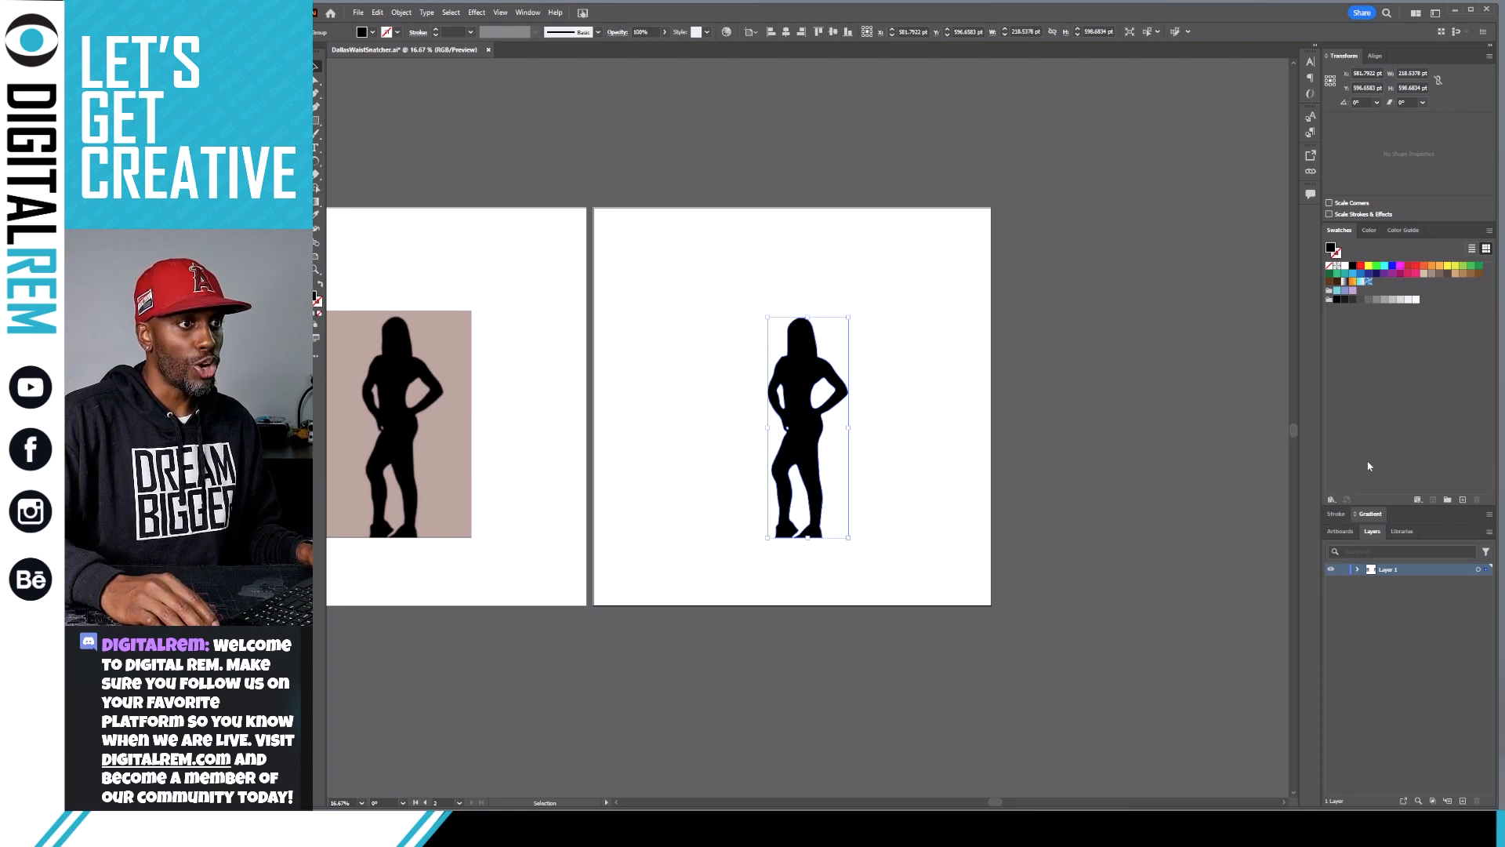
Show the artboard list and move Artboard 1 below Artboard 1 copy in the order.
left_click(1338, 514)
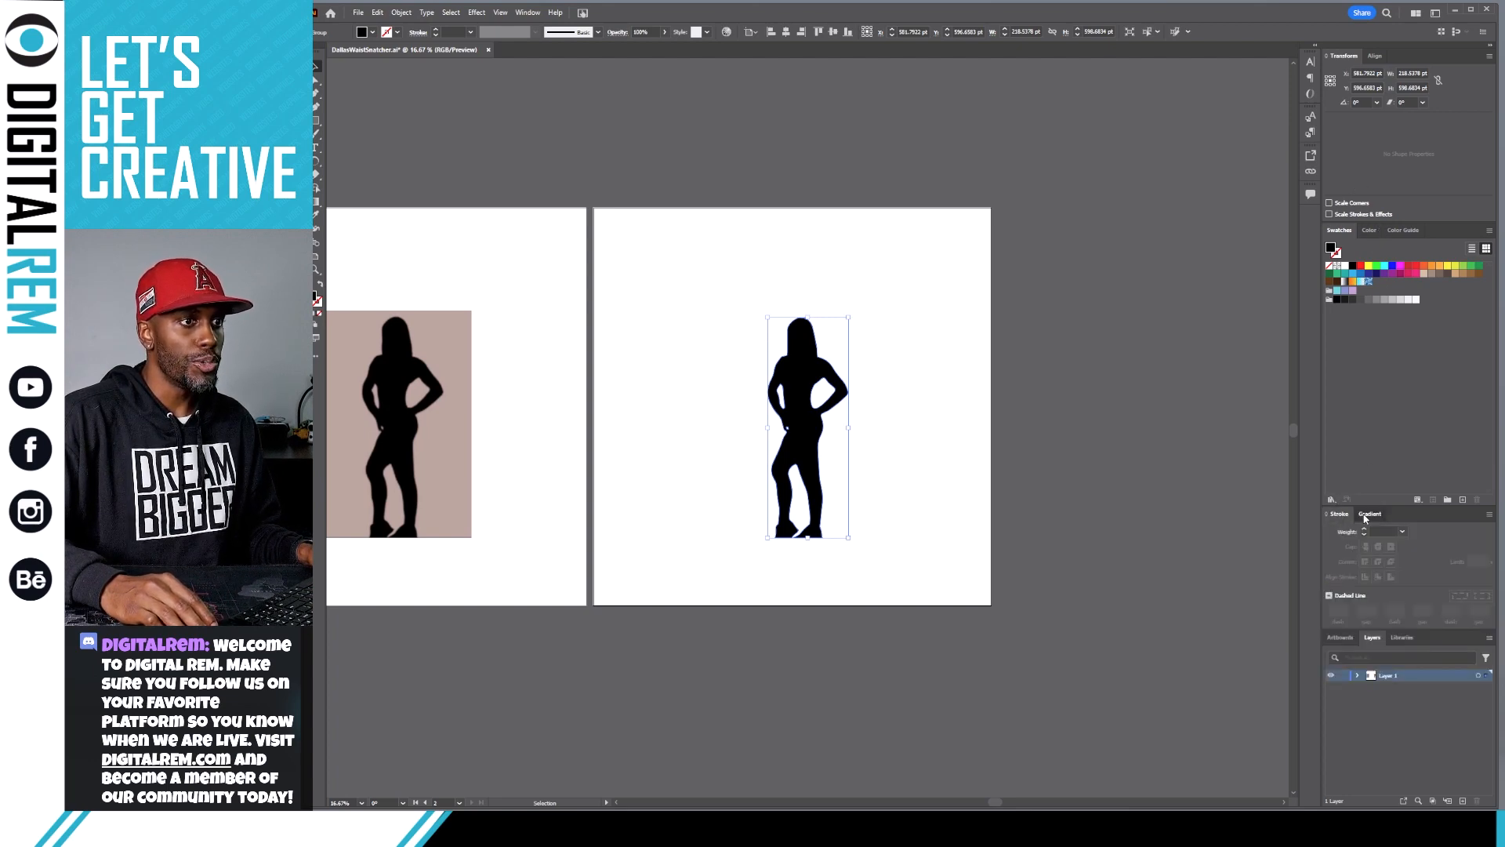
left_click(1366, 515)
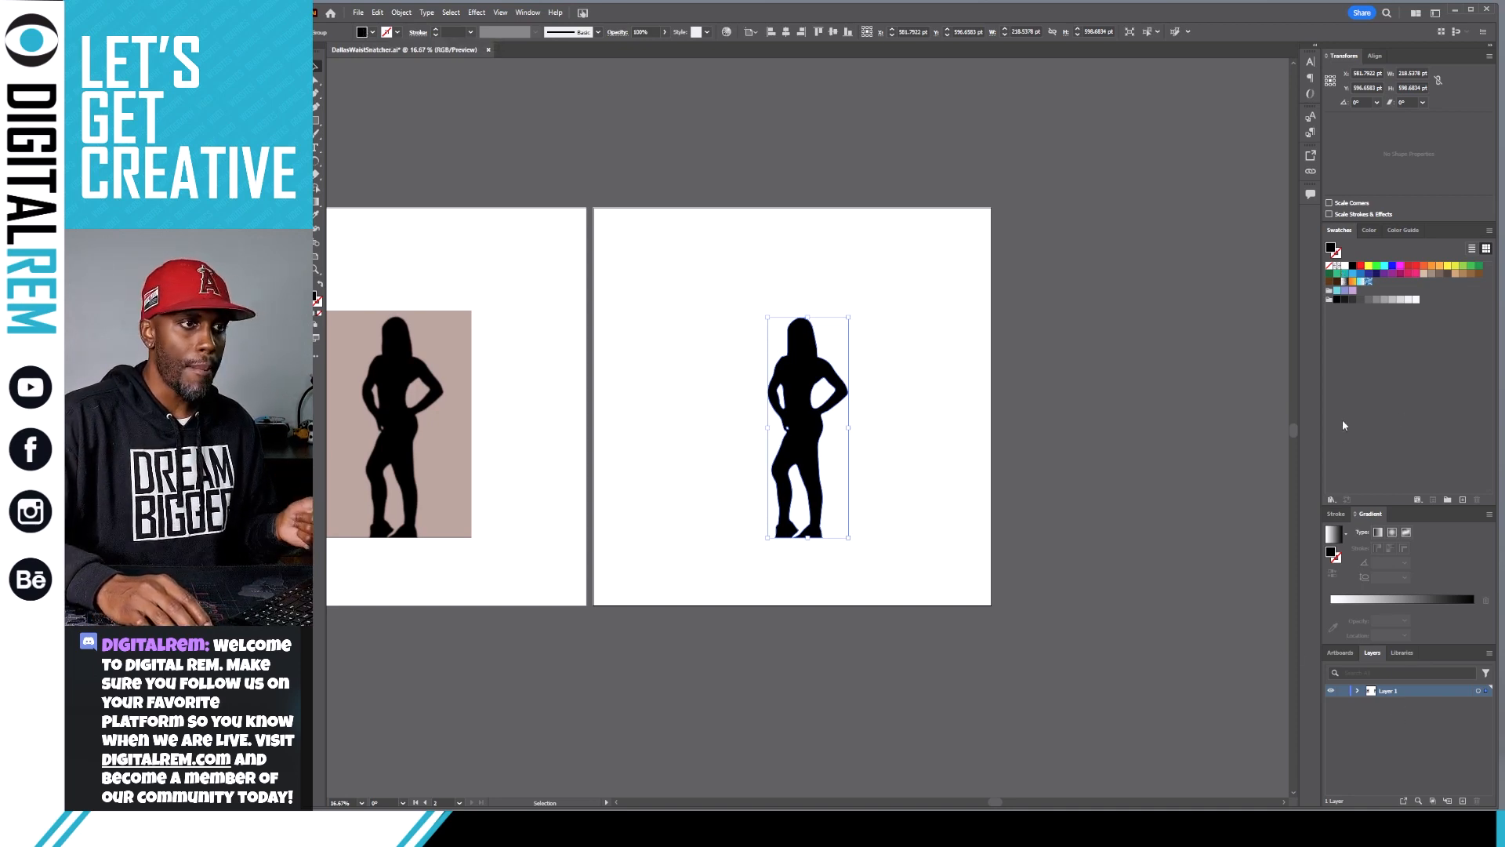
left_click(1340, 653)
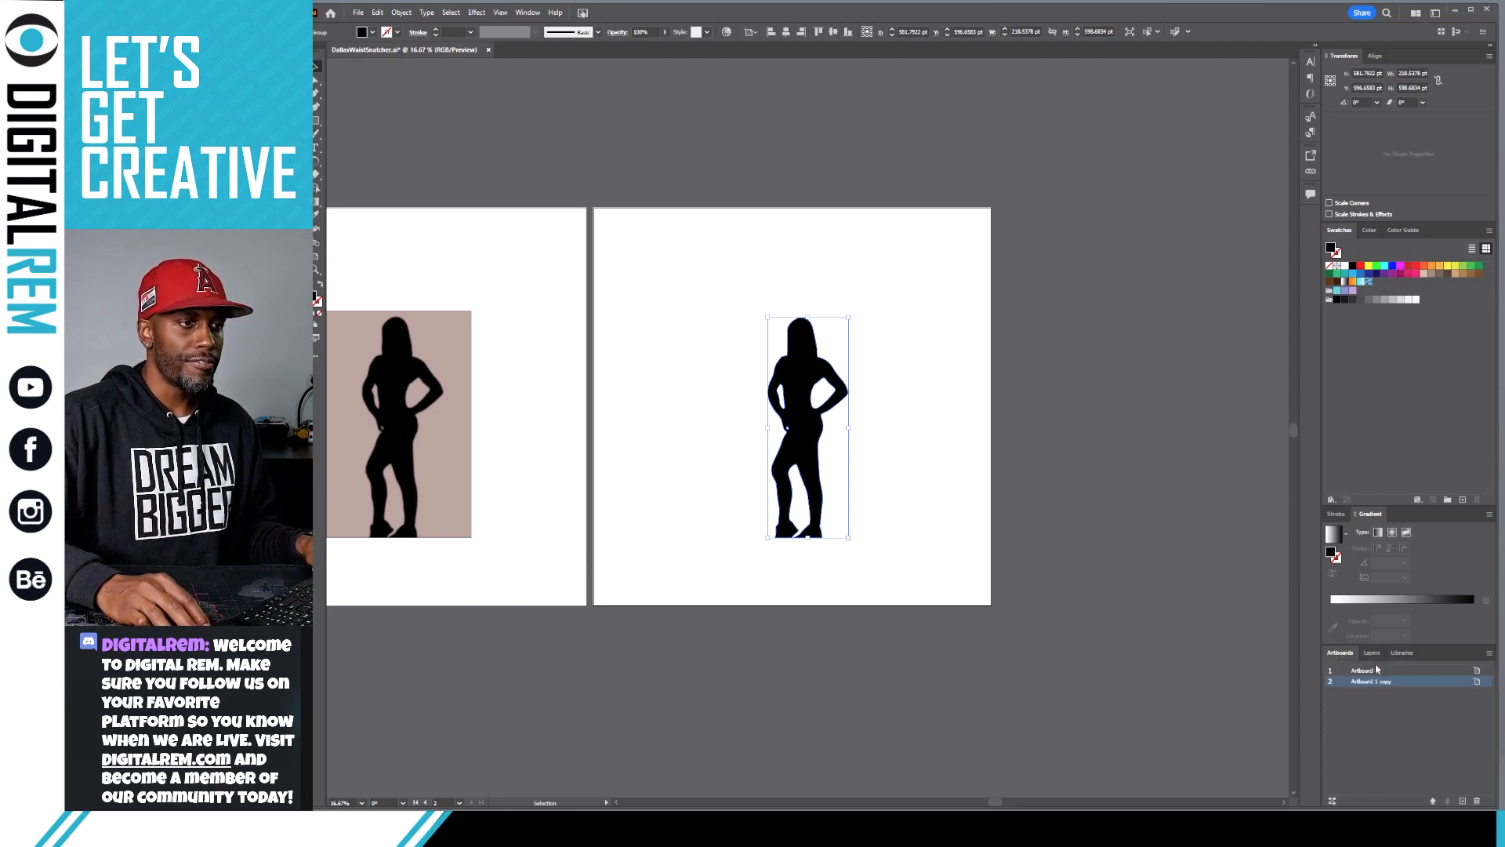
double_click(1404, 672)
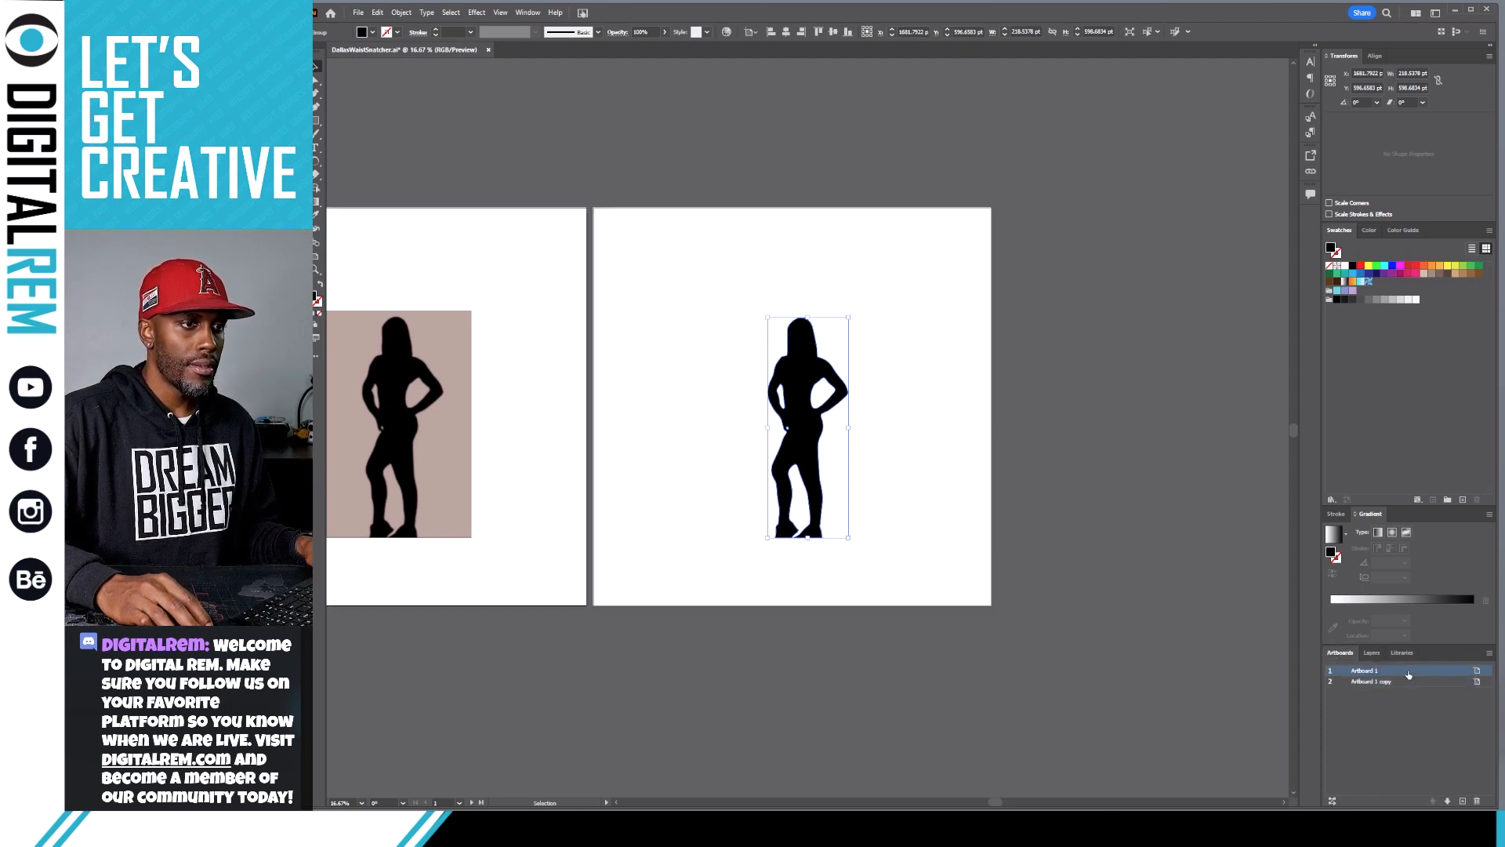
left_click(1446, 800)
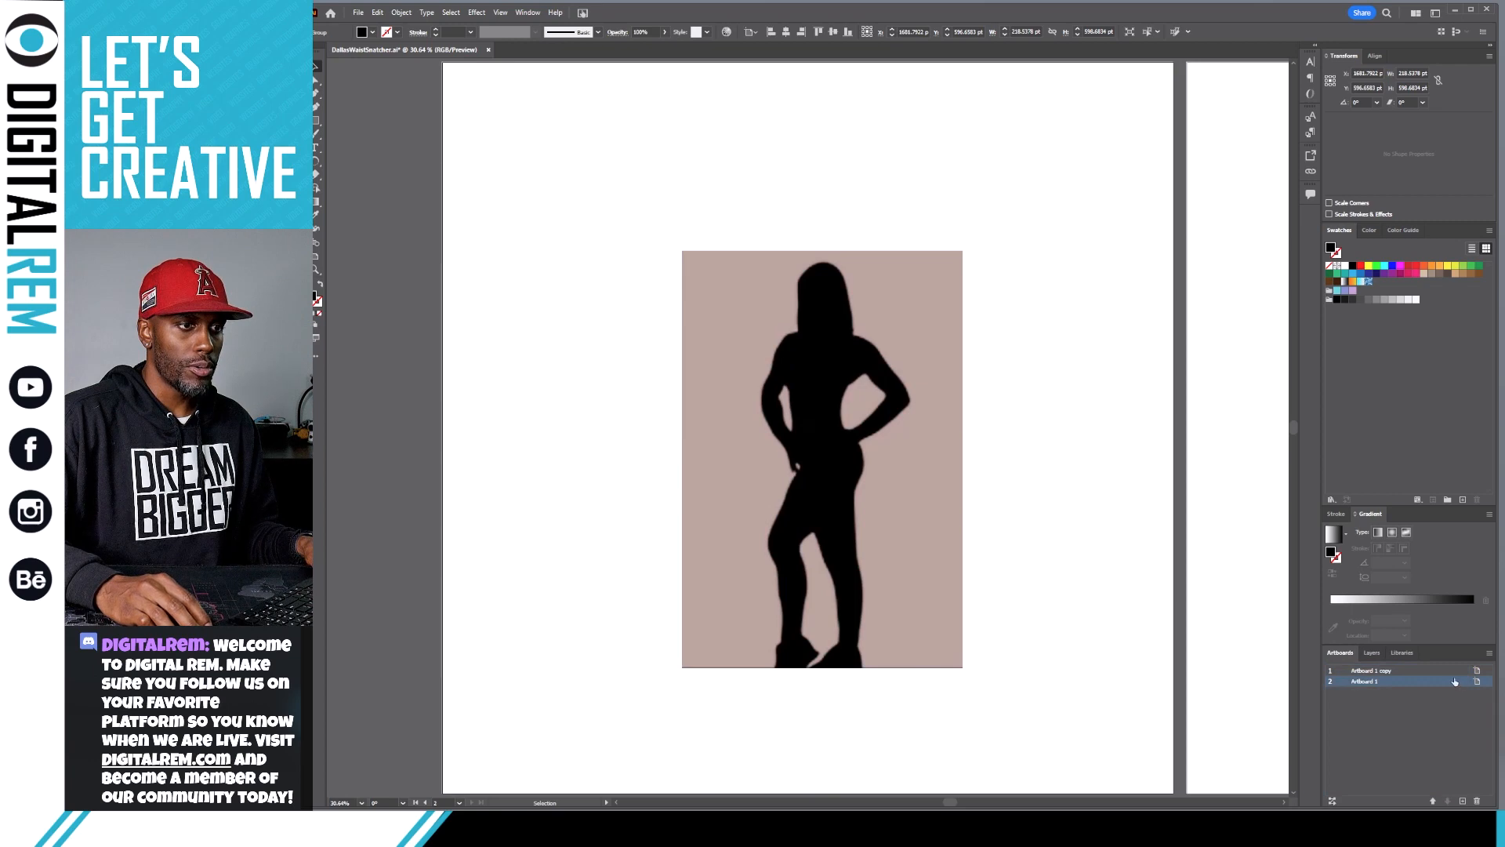
Duplicate the artboard holding the vector silhouette, and delete the duplicate artboard together with its silhouette.
left_click_drag(1452, 672, 1451, 718)
left_click_drag(1461, 793, 1462, 800)
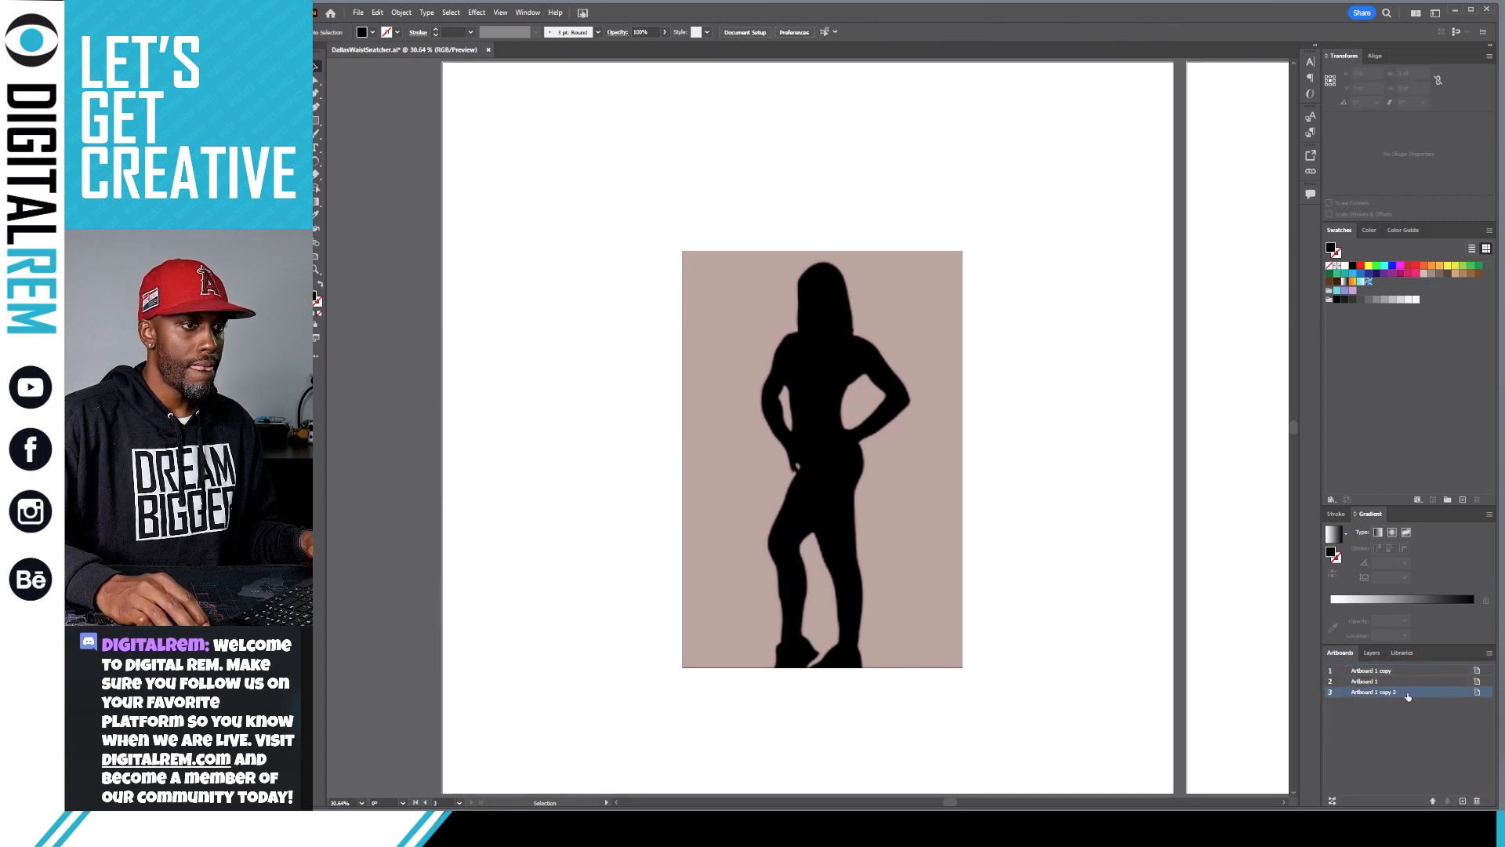
double_click(1408, 696)
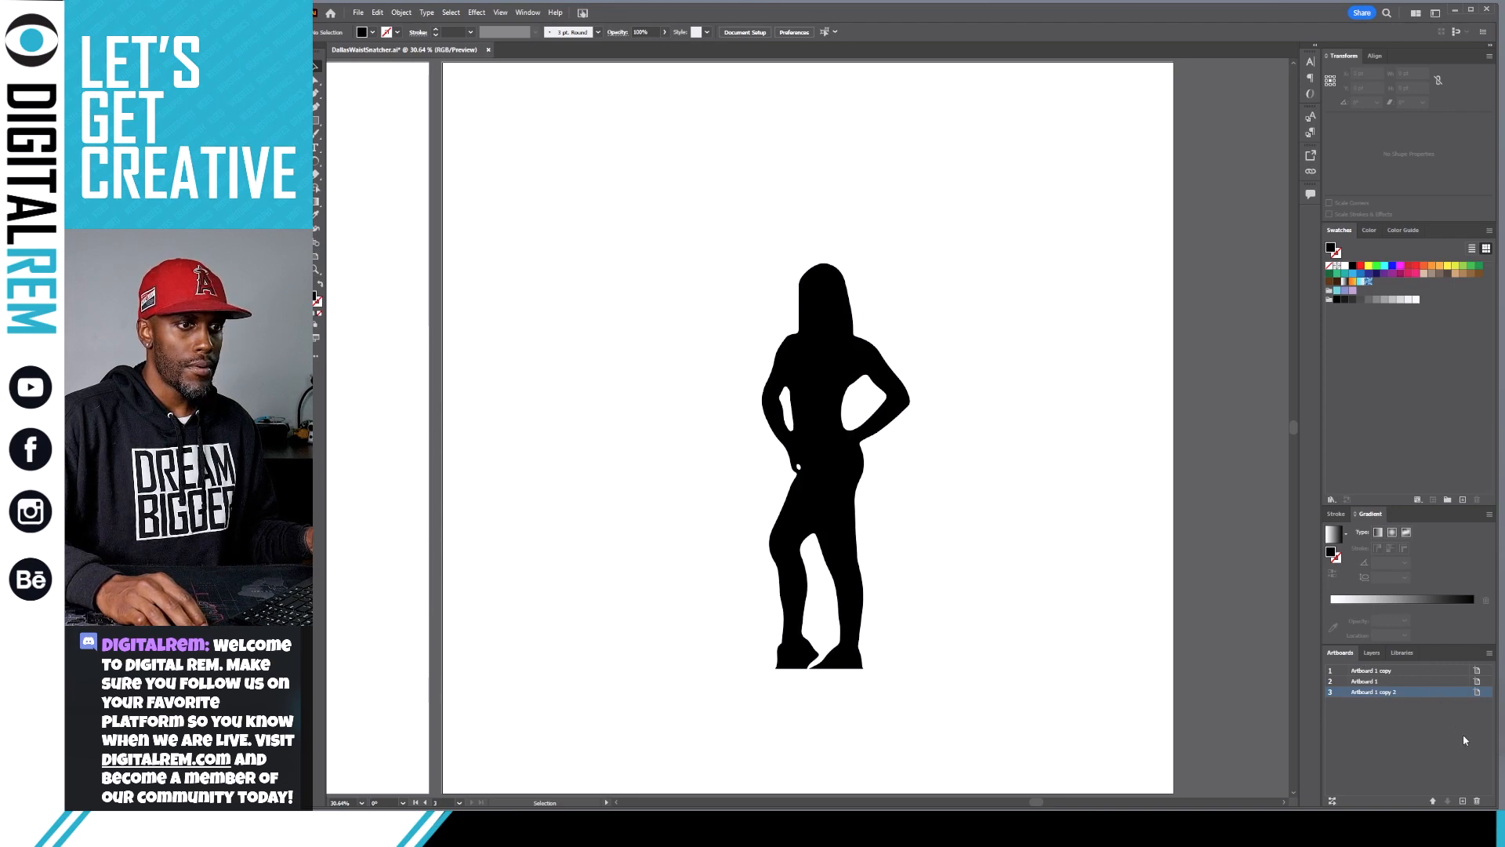
left_click(1473, 799)
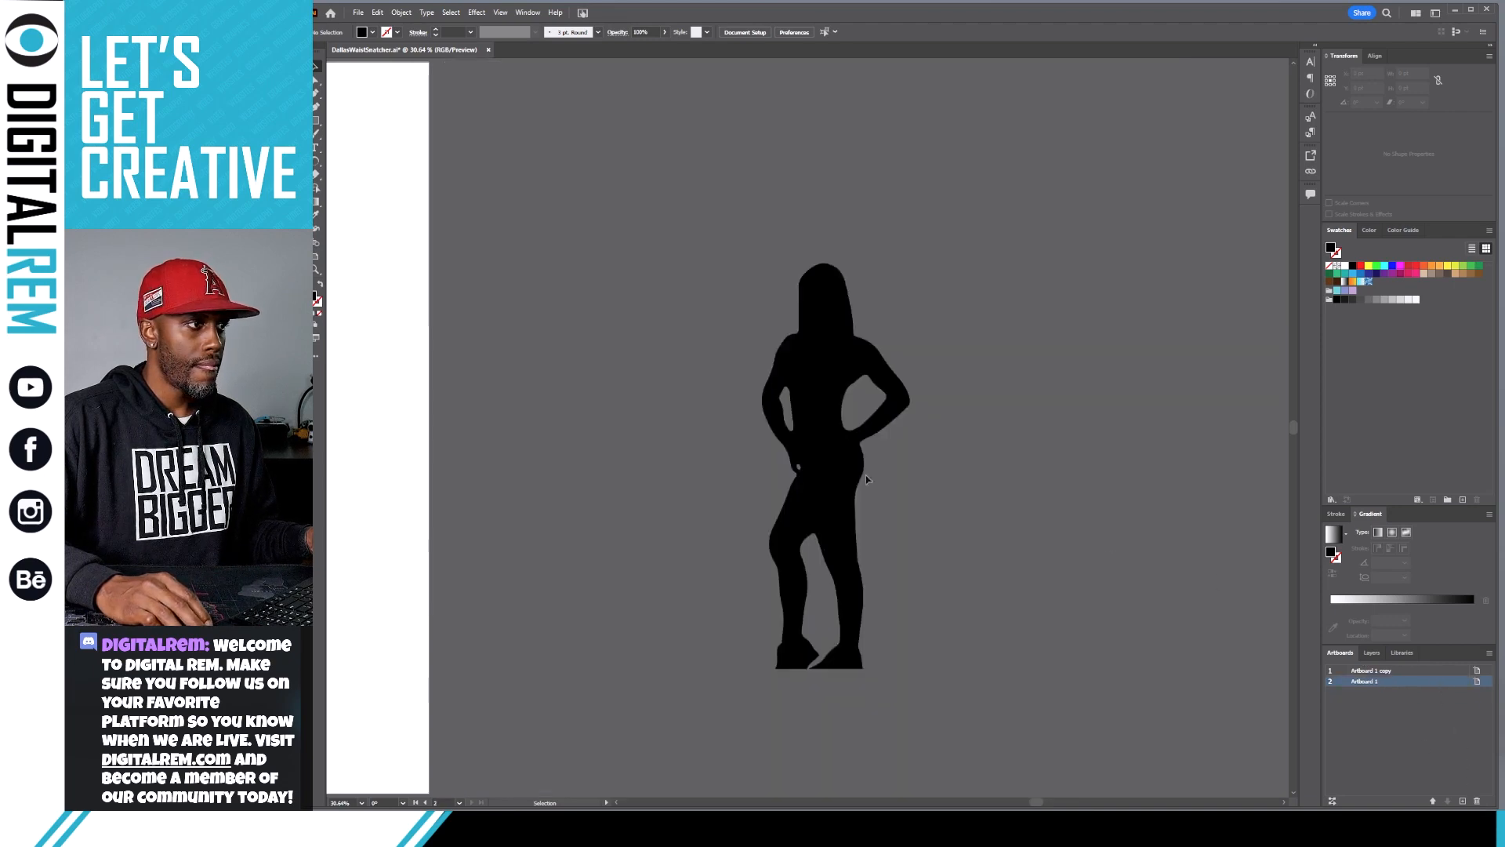
left_click(819, 439)
key("Delete")
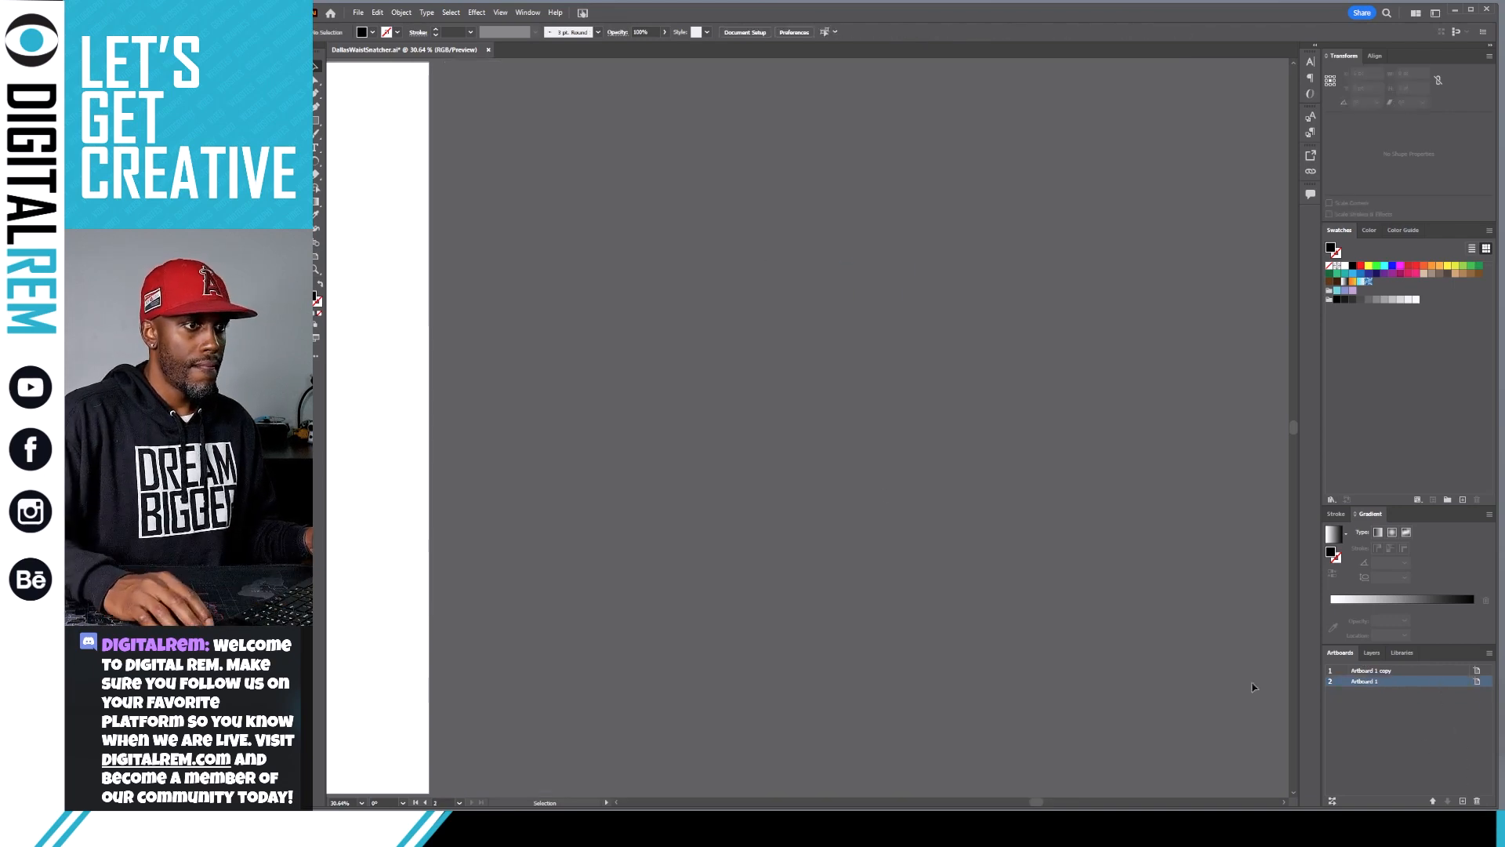
Duplicate Artboard 1 with the source image and bring the new copy and the other artboards into view.
key("ctrl+z")
key("ctrl+z")
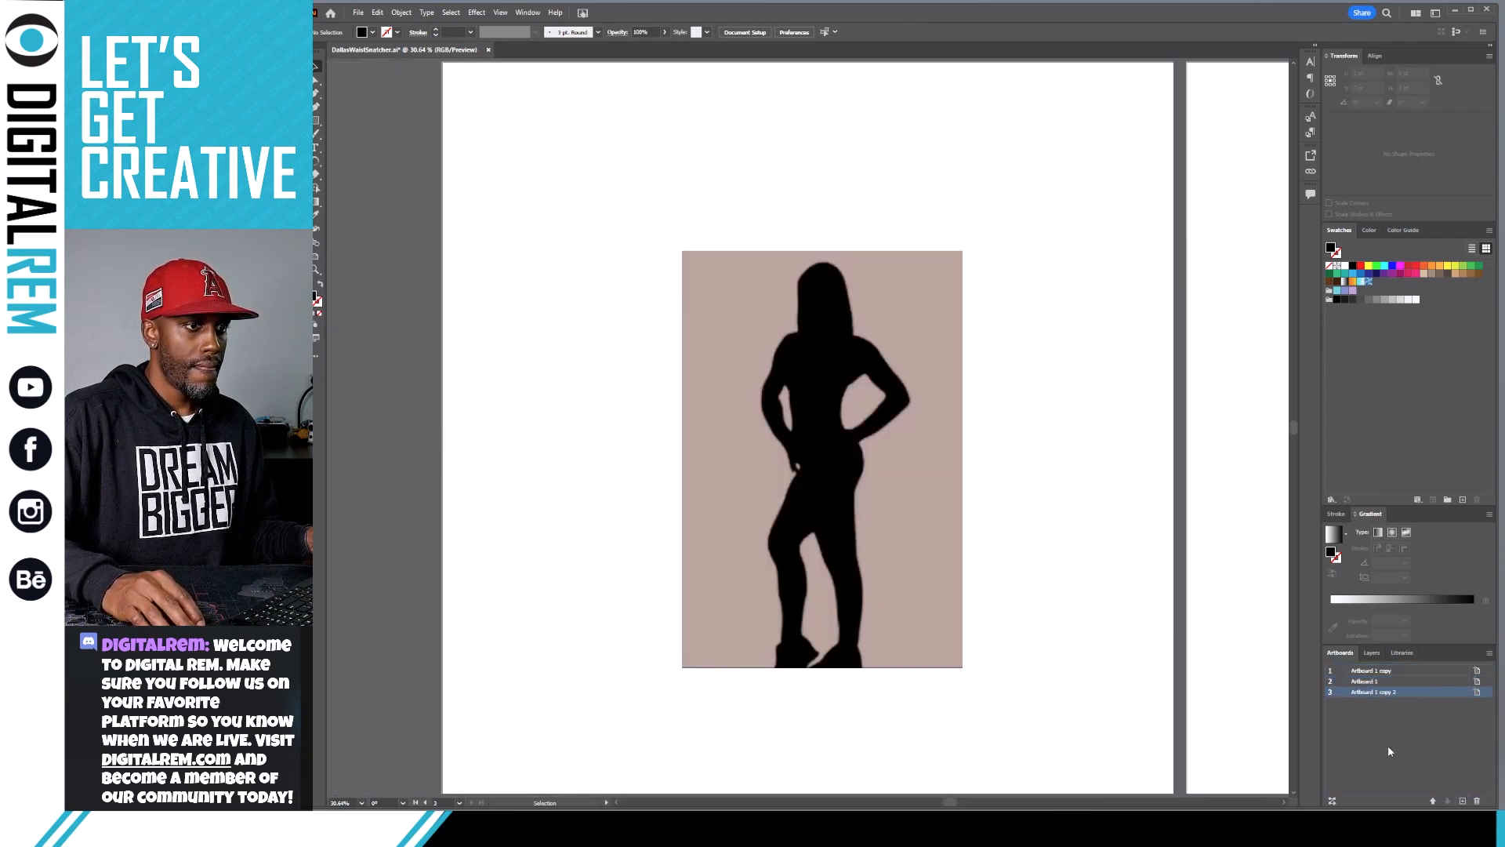
double_click(1409, 693)
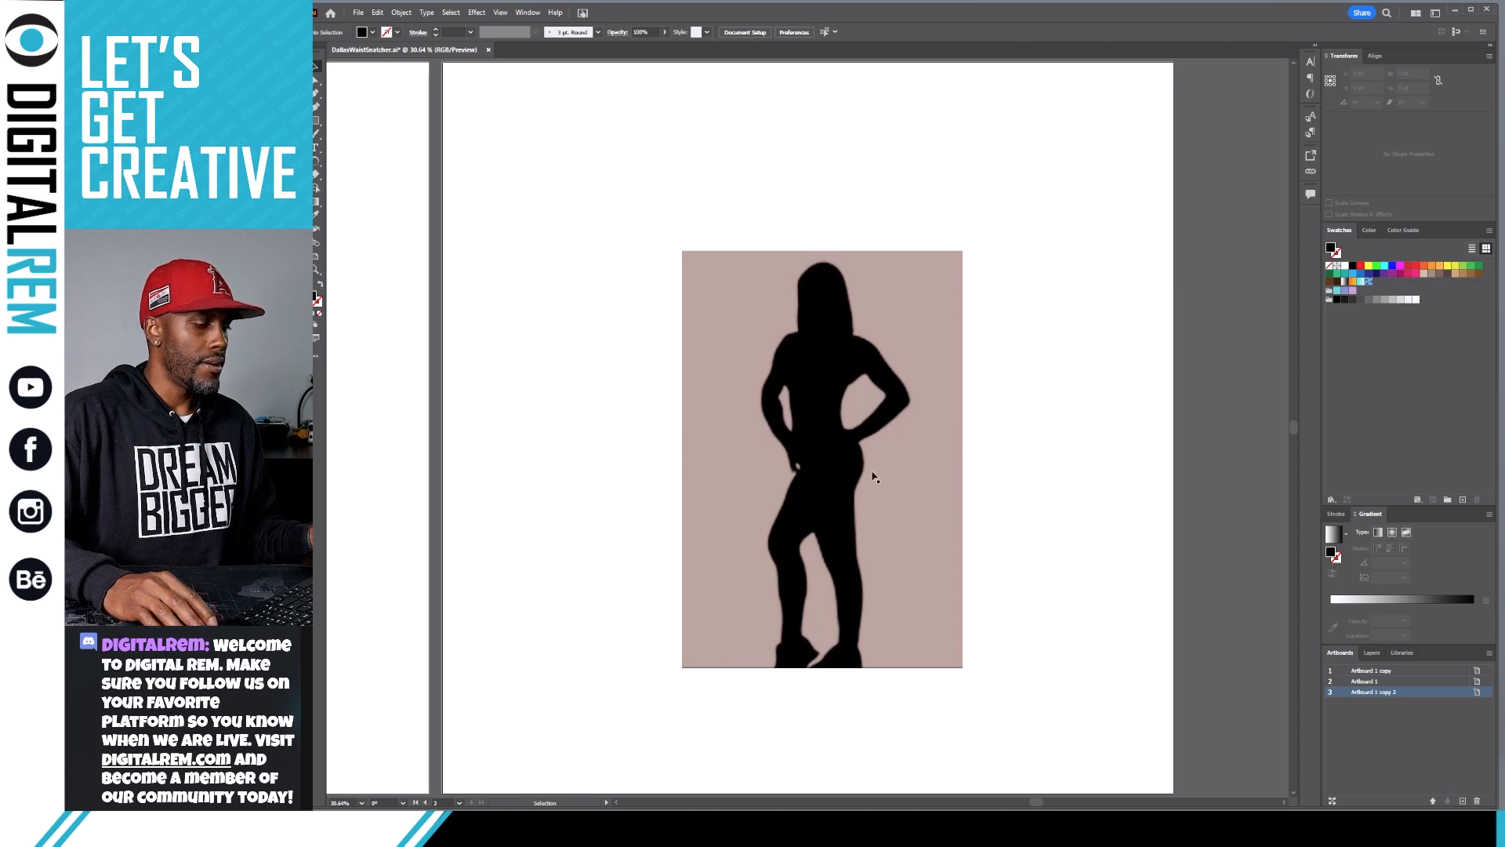
key("ctrl+minus")
key("ctrl+minus")
key("ctrl+minus")
key("ctrl+minus")
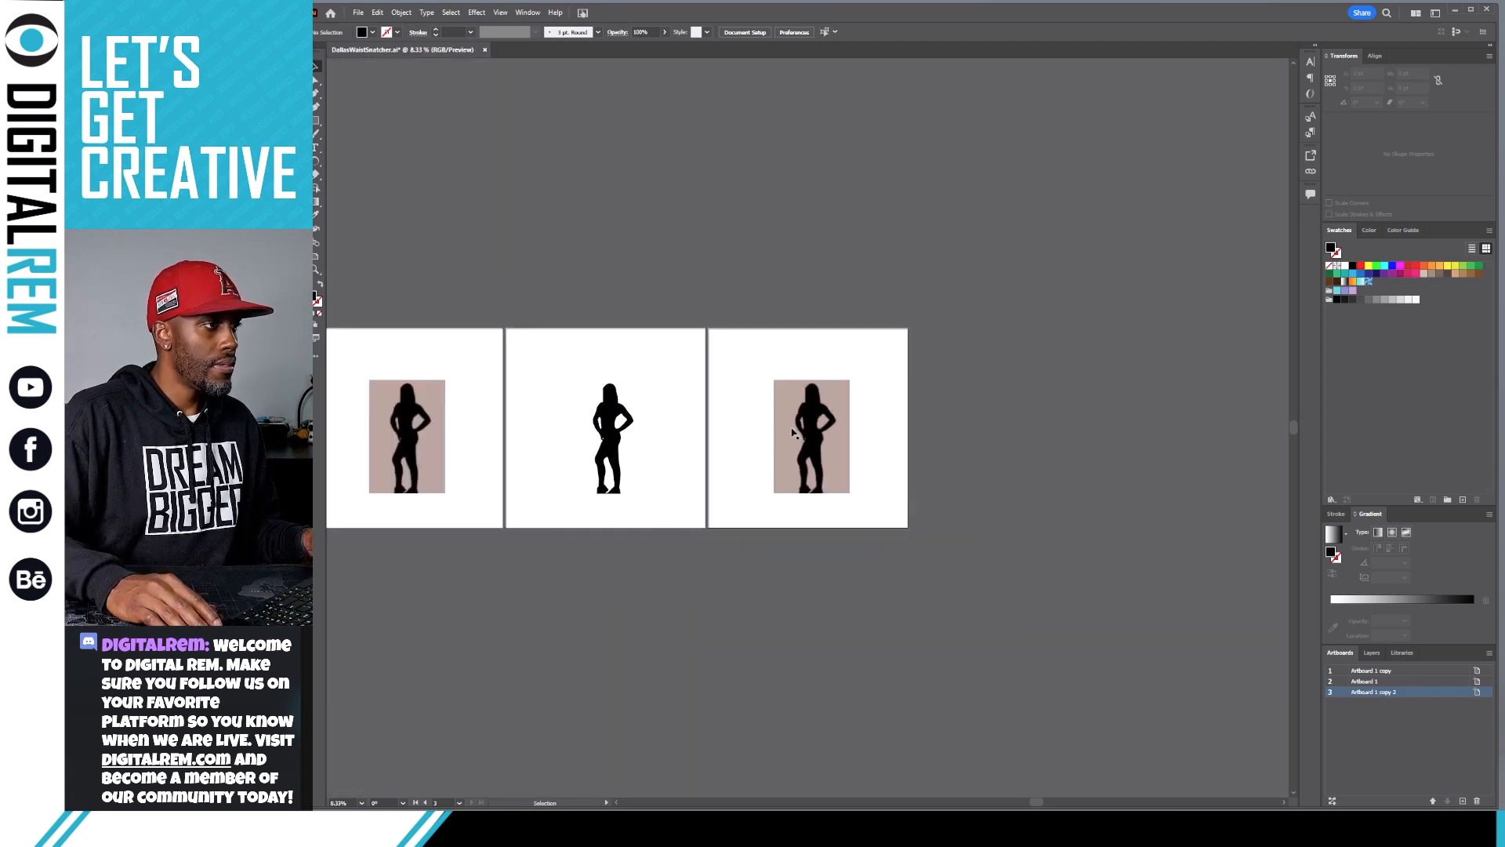
Add a new layer above Layer 1, with the source image on the third artboard enlarged in view.
left_click(818, 432)
key("ctrl+plus")
key("ctrl+plus")
key("ctrl+plus")
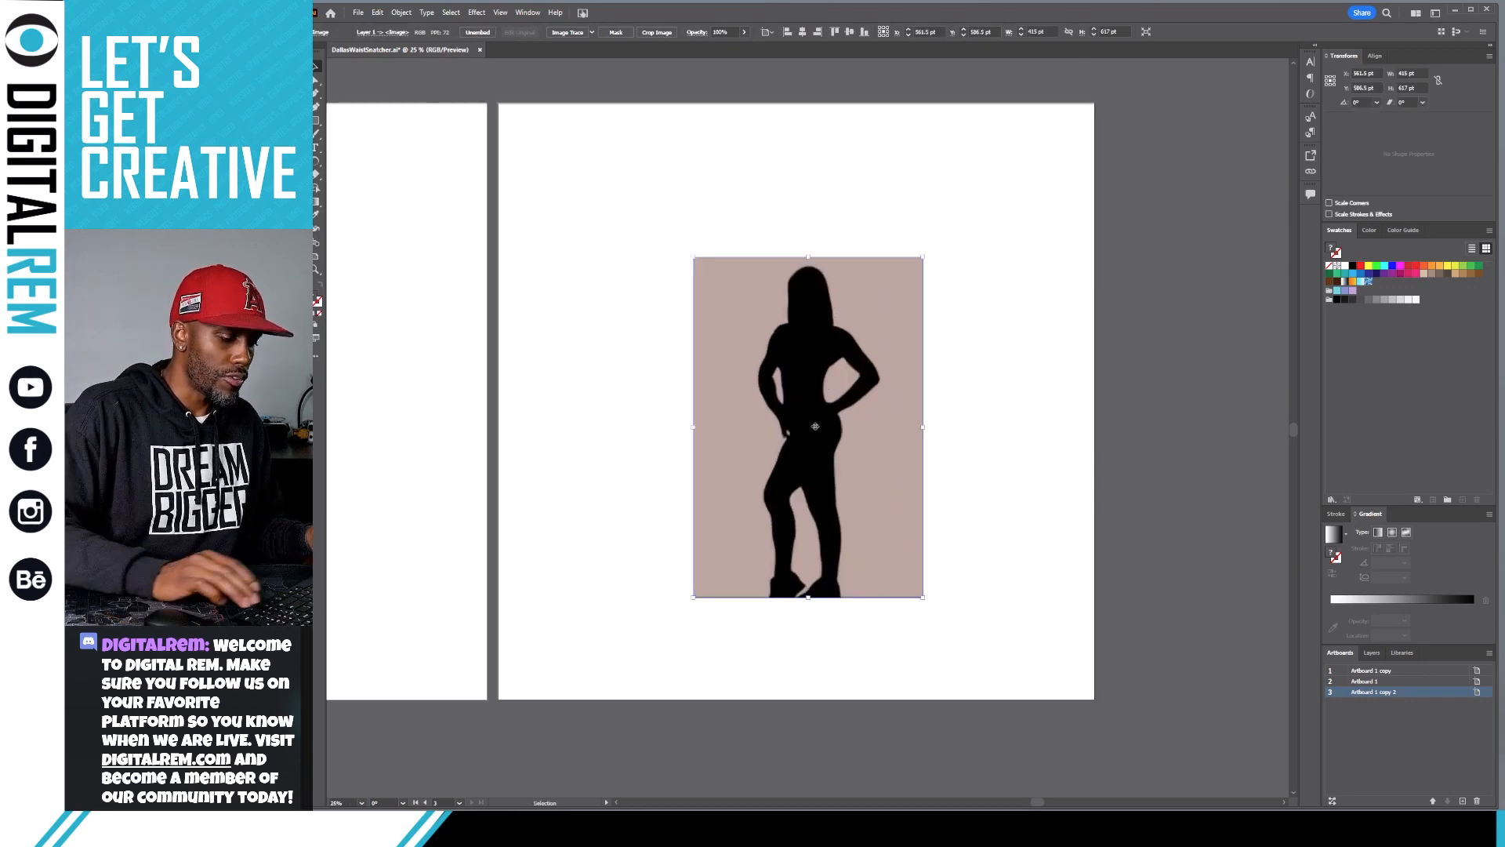
key("ctrl+plus")
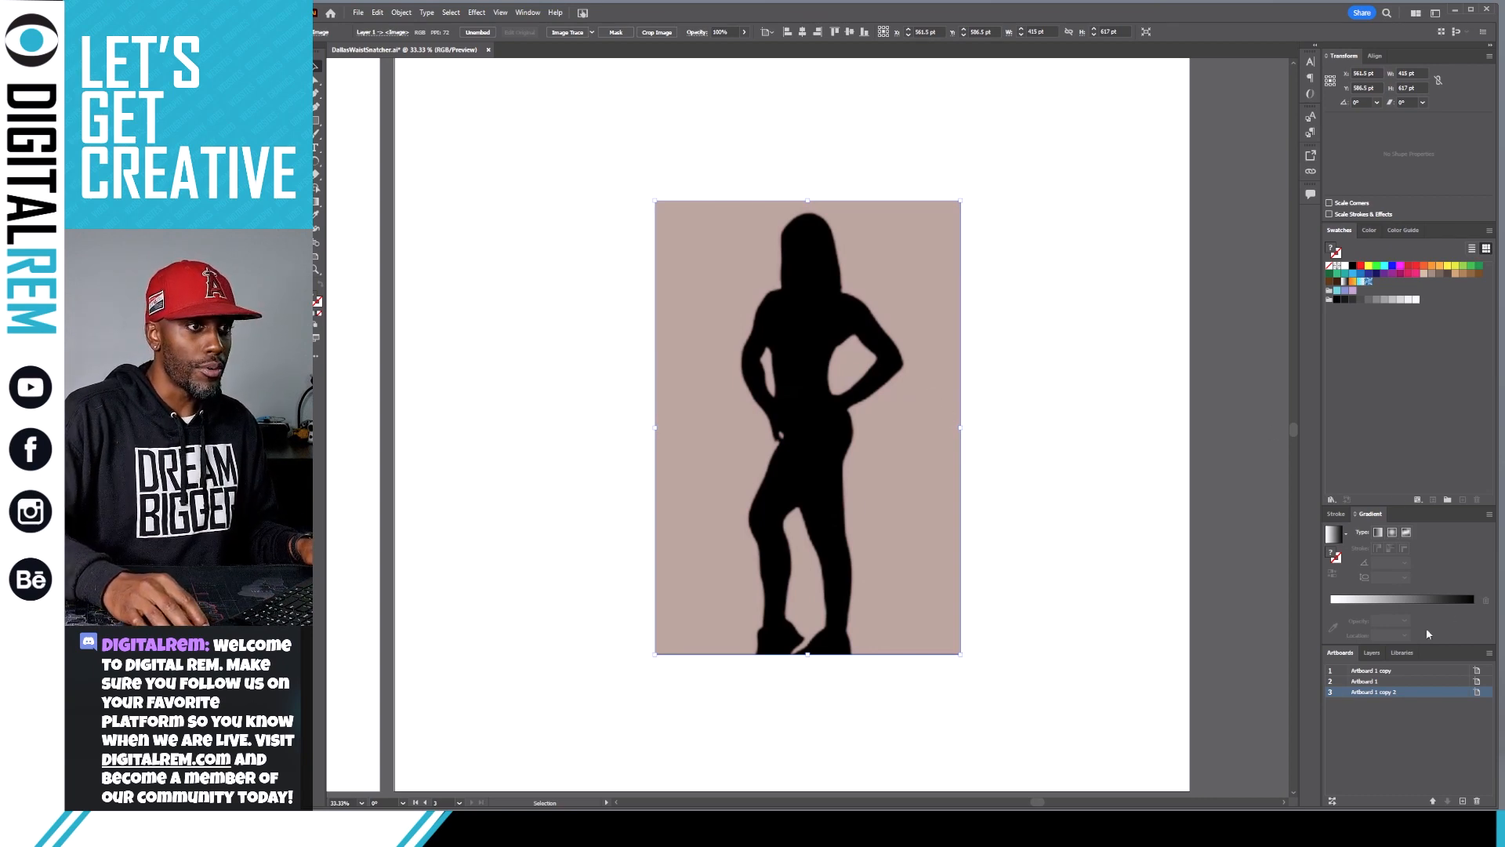
left_click(1373, 653)
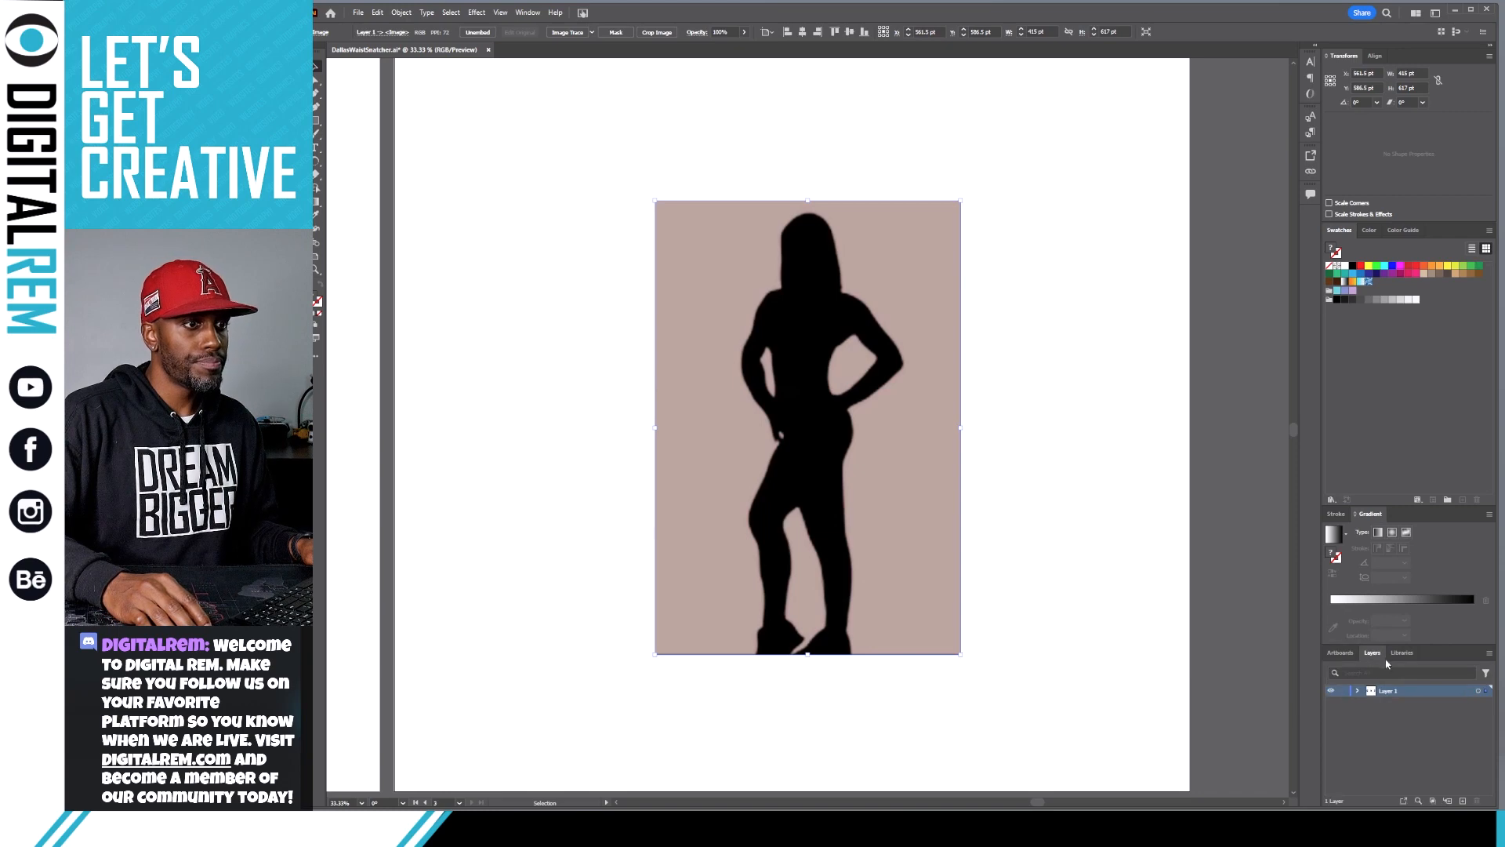
left_click(1463, 800)
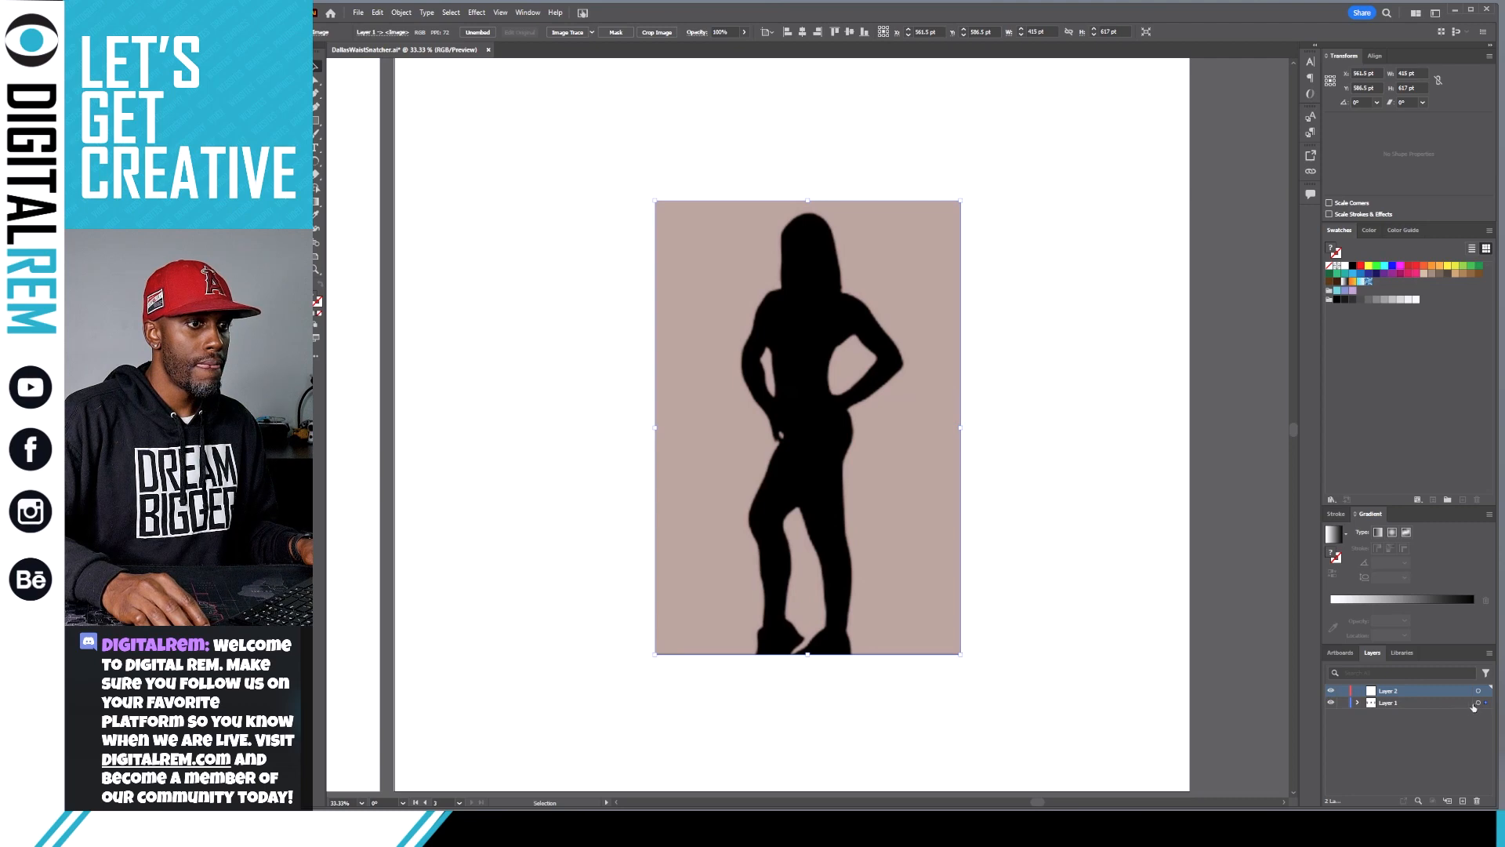
Lock Layer 1, which holds the source images, and make Layer 2 the active layer for drawing.
left_click(1407, 702)
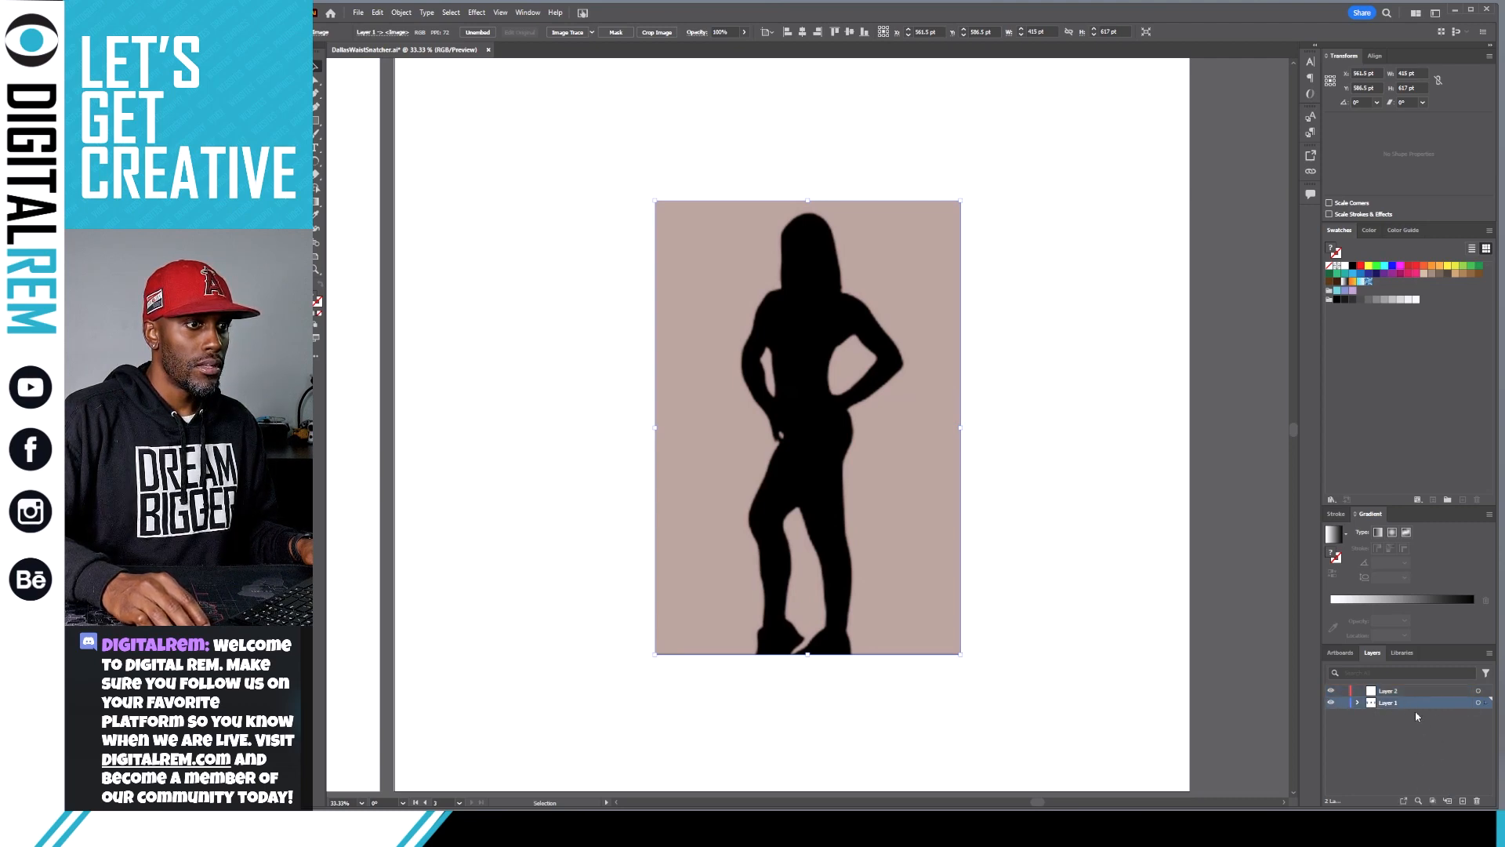
left_click(1478, 702)
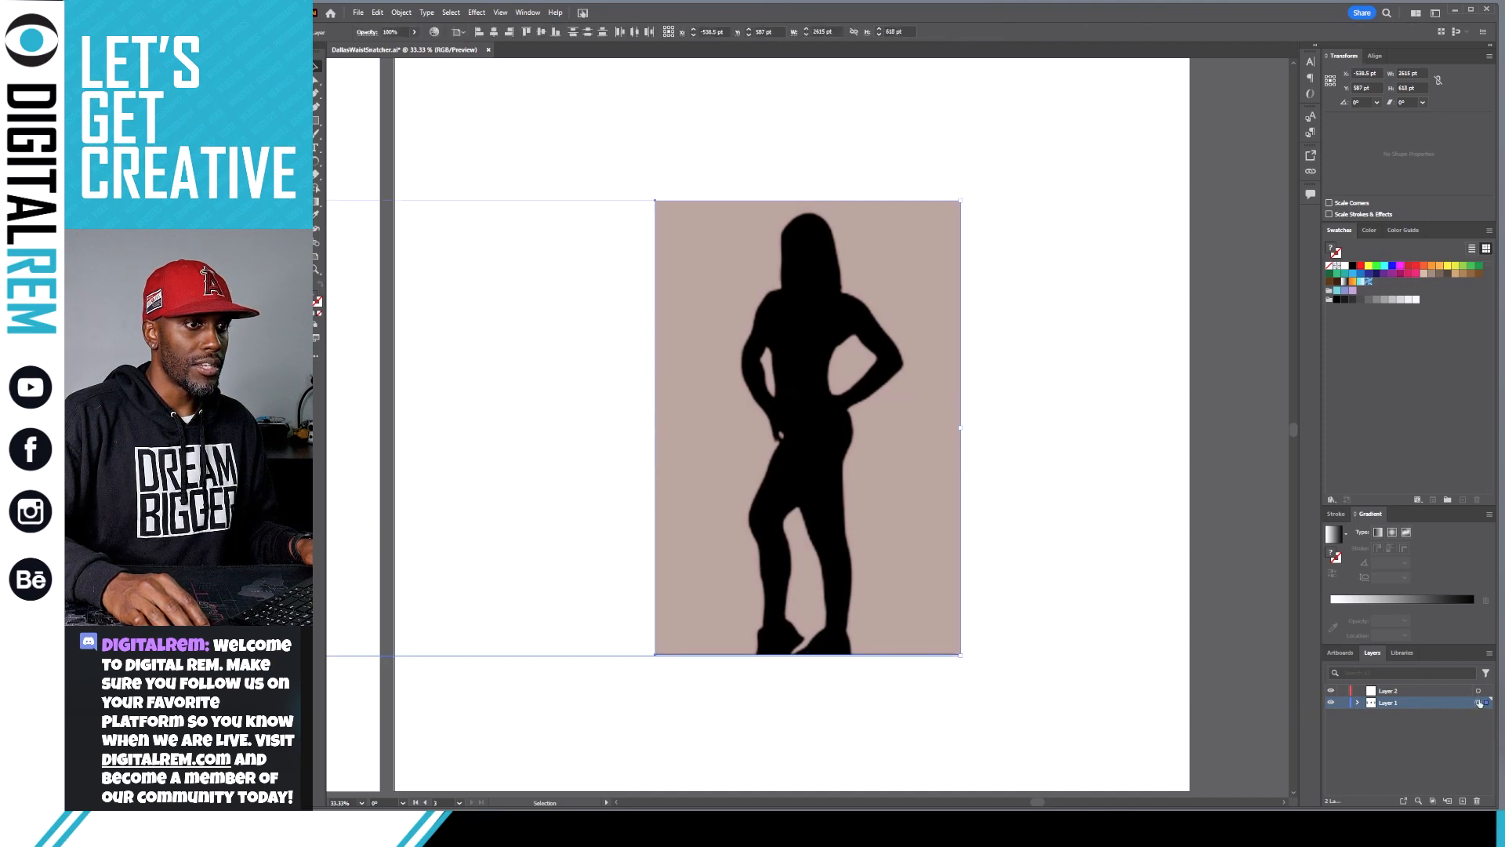
left_click(1448, 718)
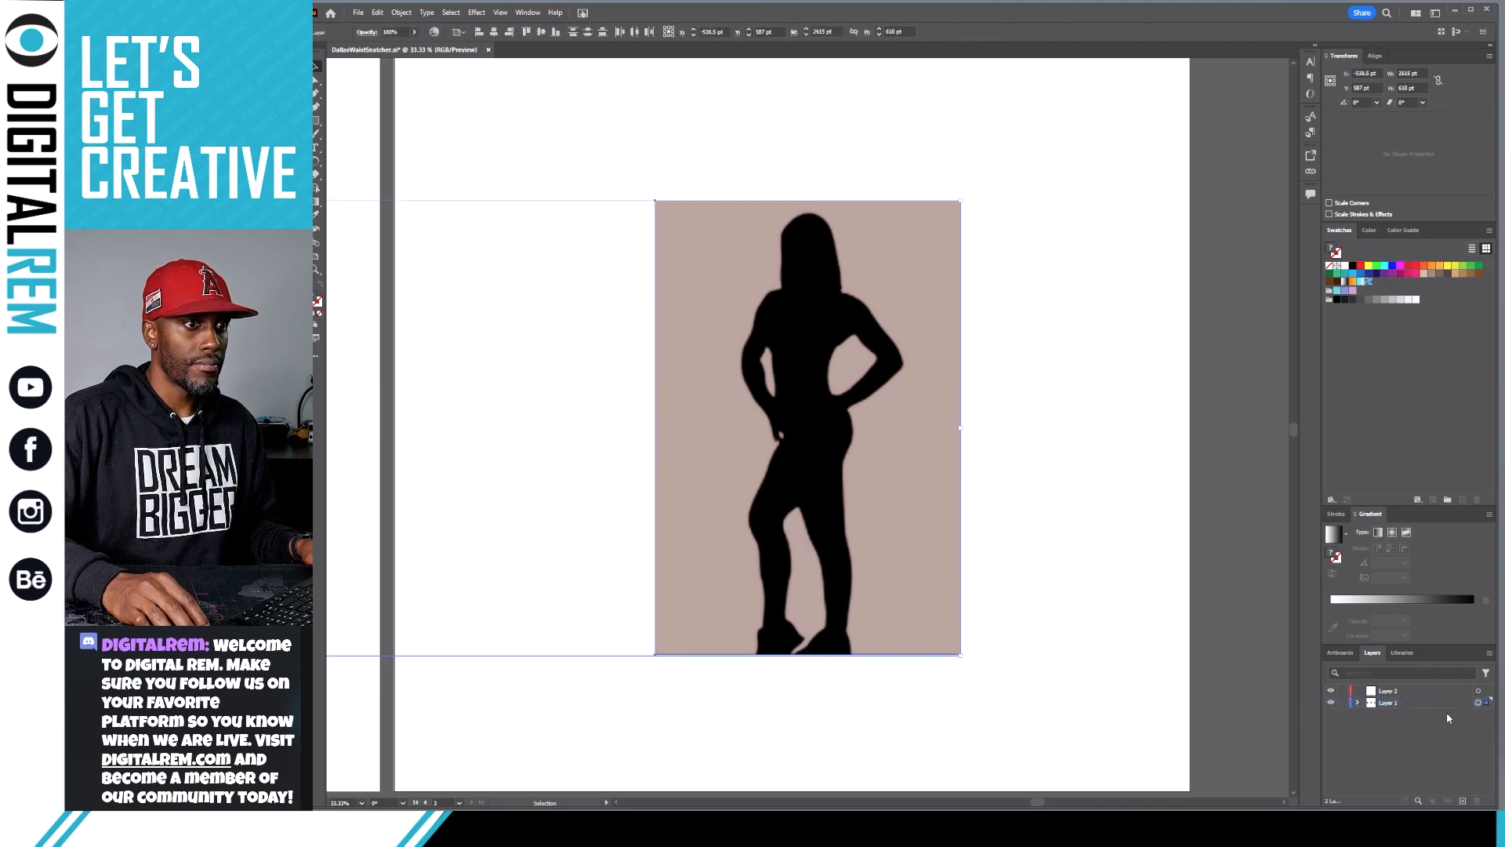
left_click(1342, 702)
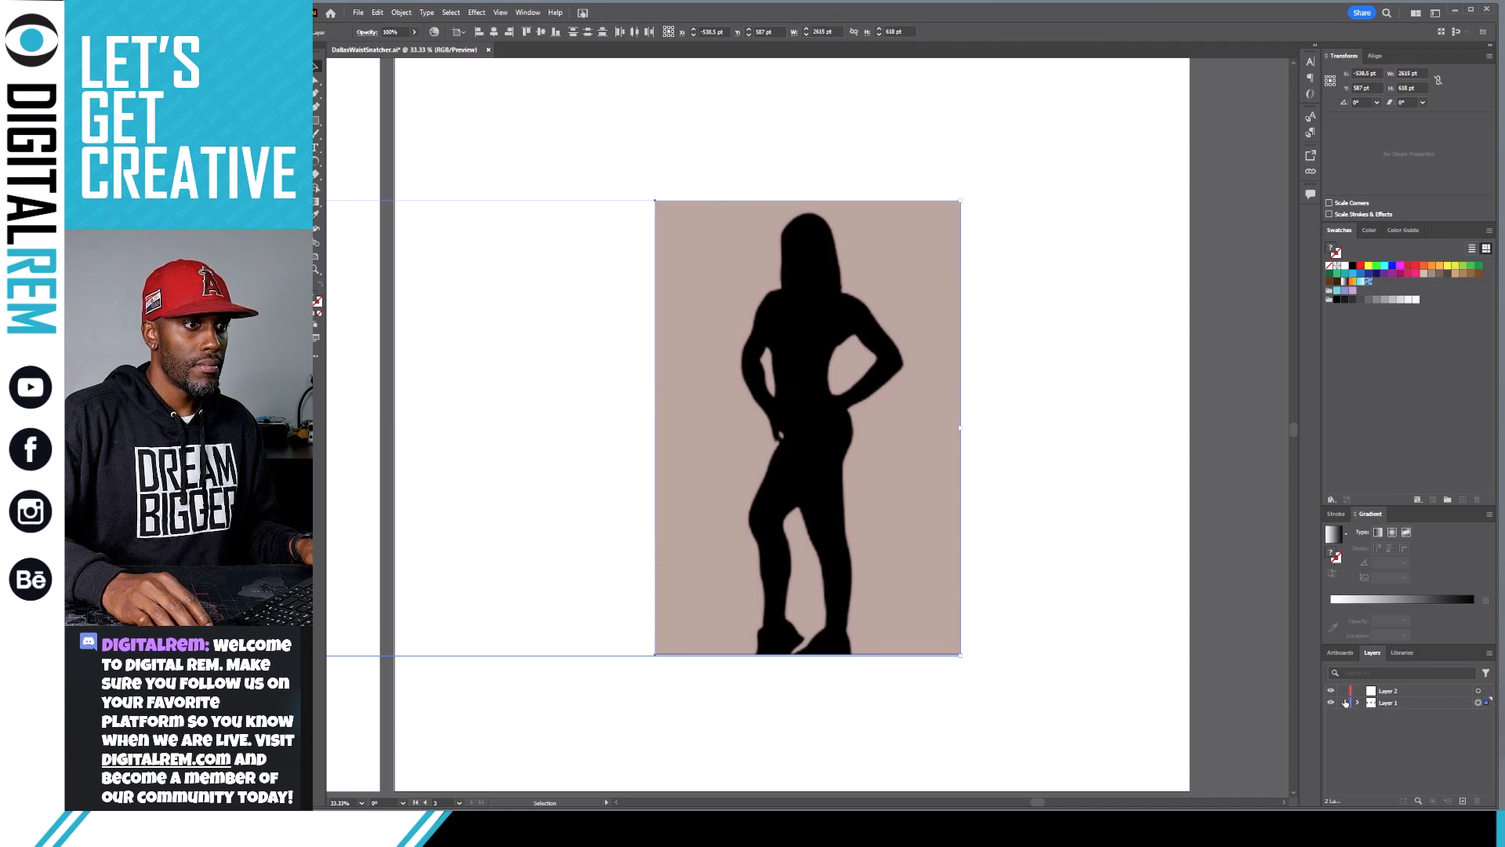
left_click(1403, 690)
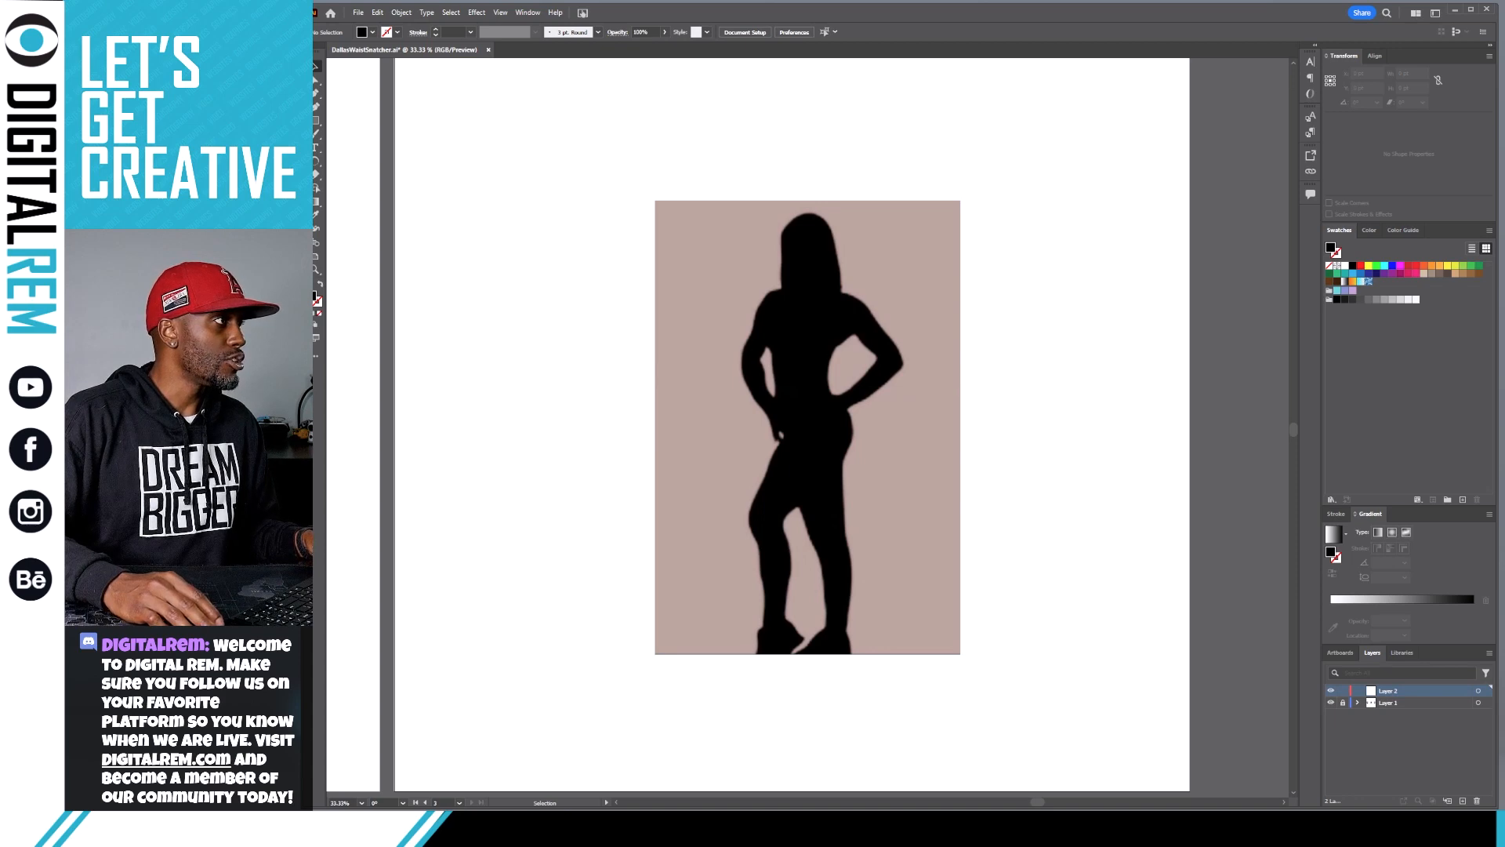
Start a Pen tool path where the hair meets the left shoulder and trace up the hair's left edge to the crown's curve.
left_click(316, 93)
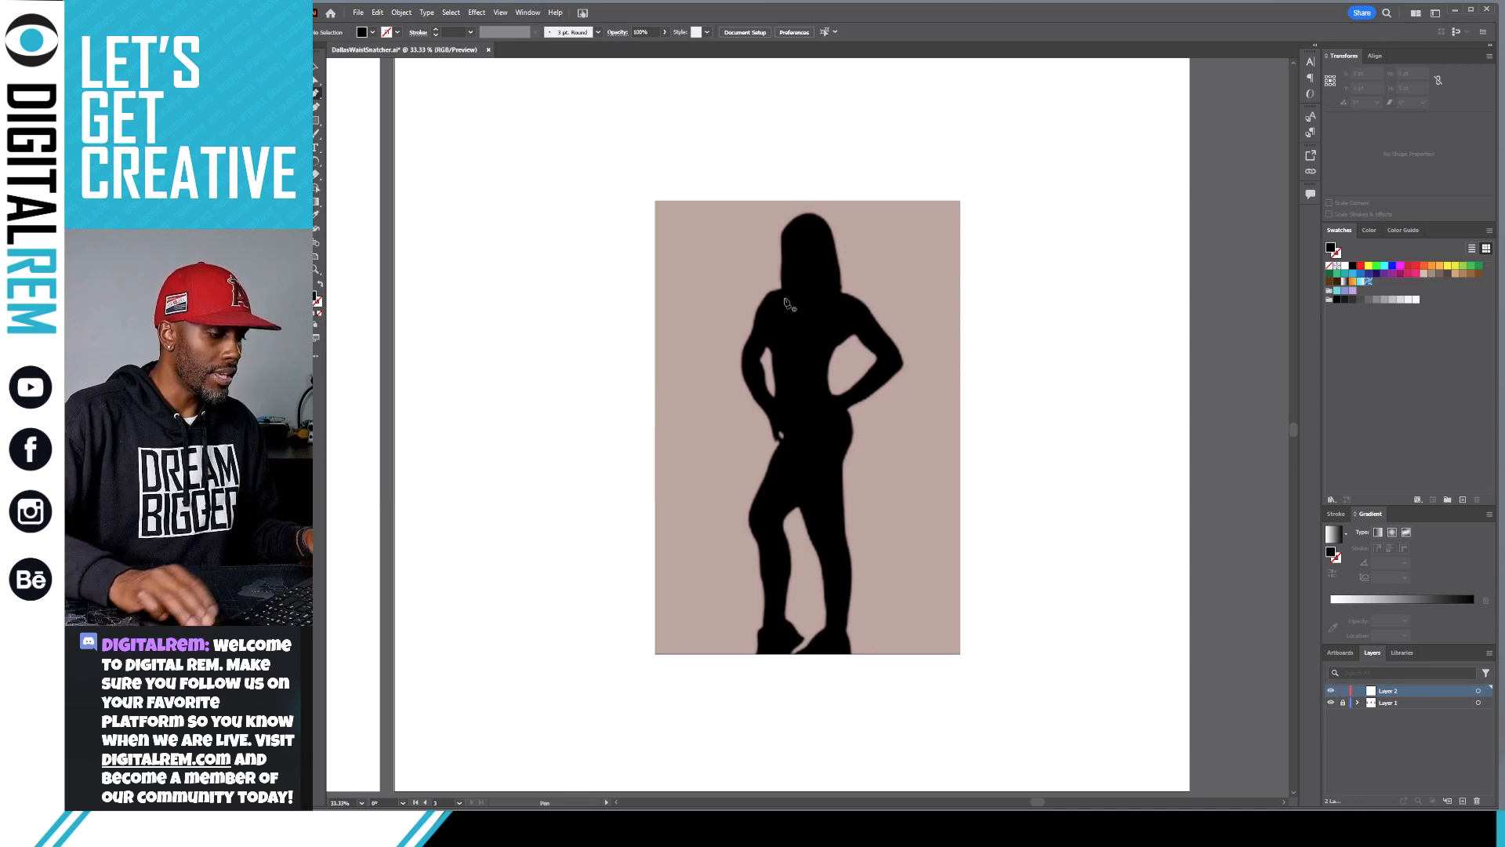
key("ctrl+1")
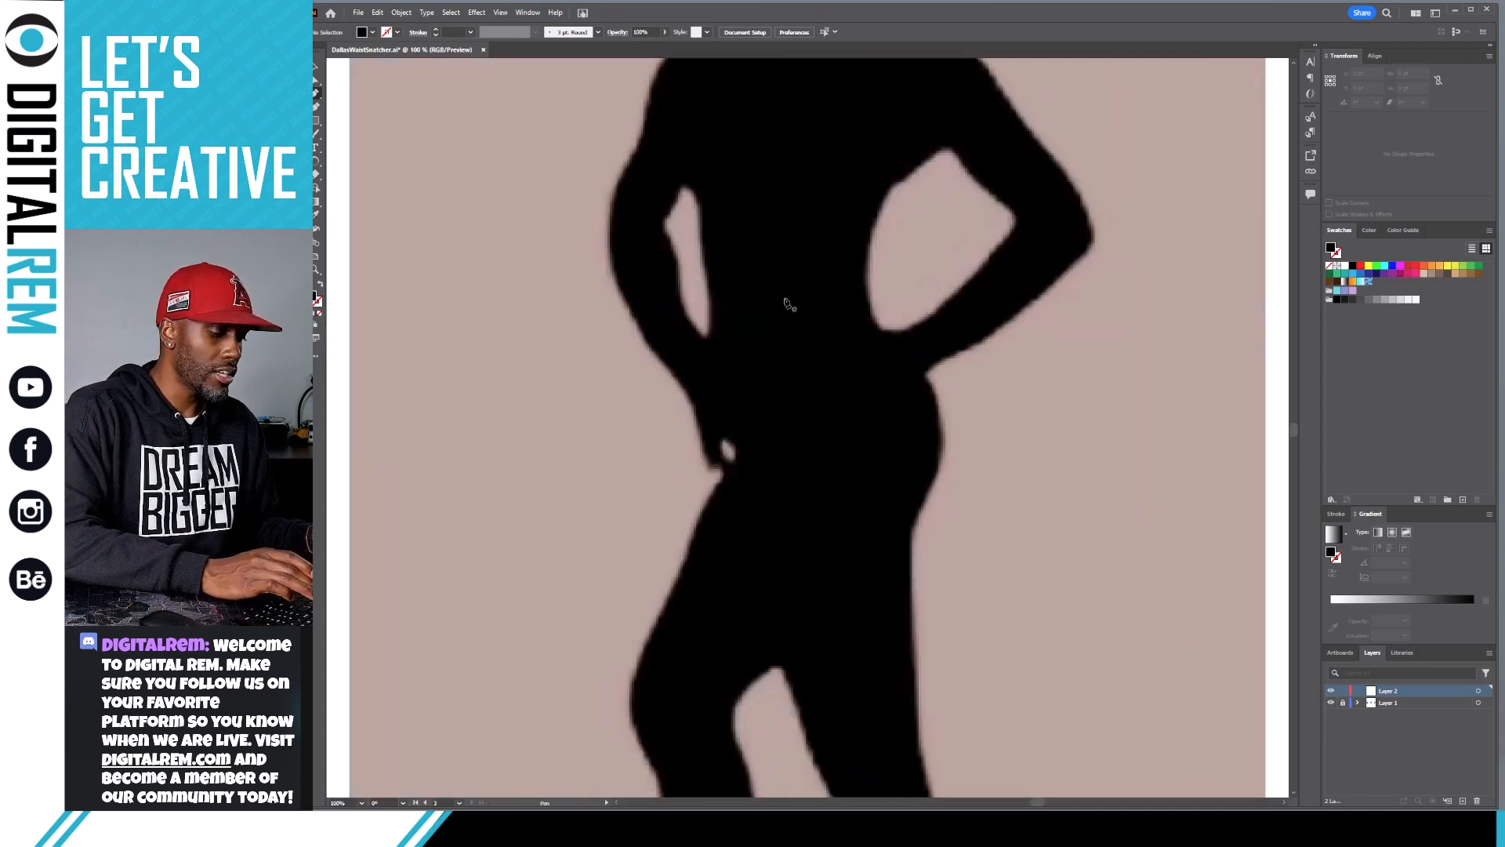
key("ctrl+=")
key("space")
left_click_drag(739, 297, 721, 503)
left_click_drag(744, 218, 742, 599)
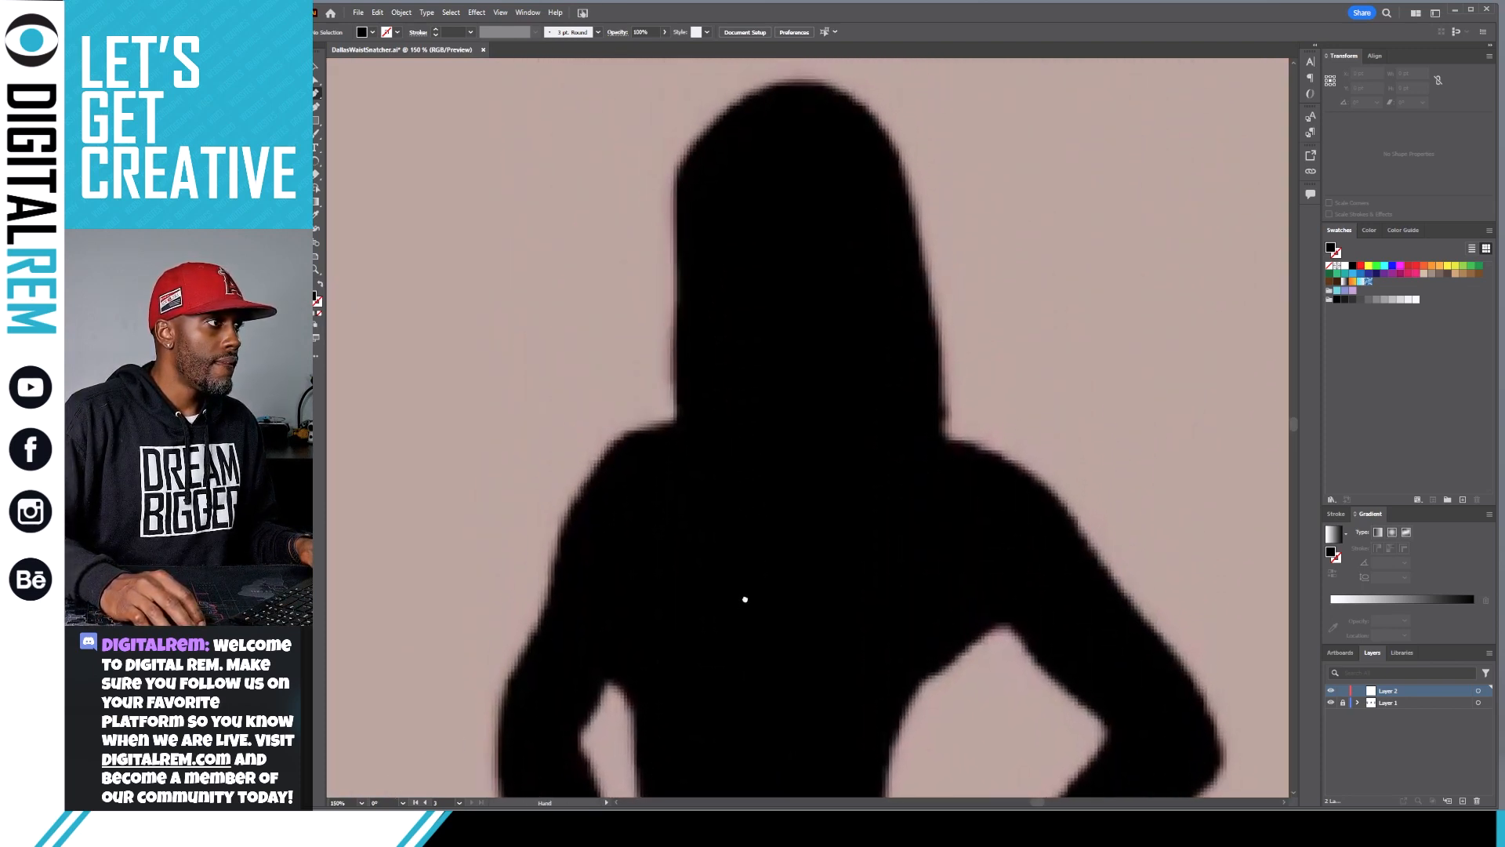
left_click(675, 423)
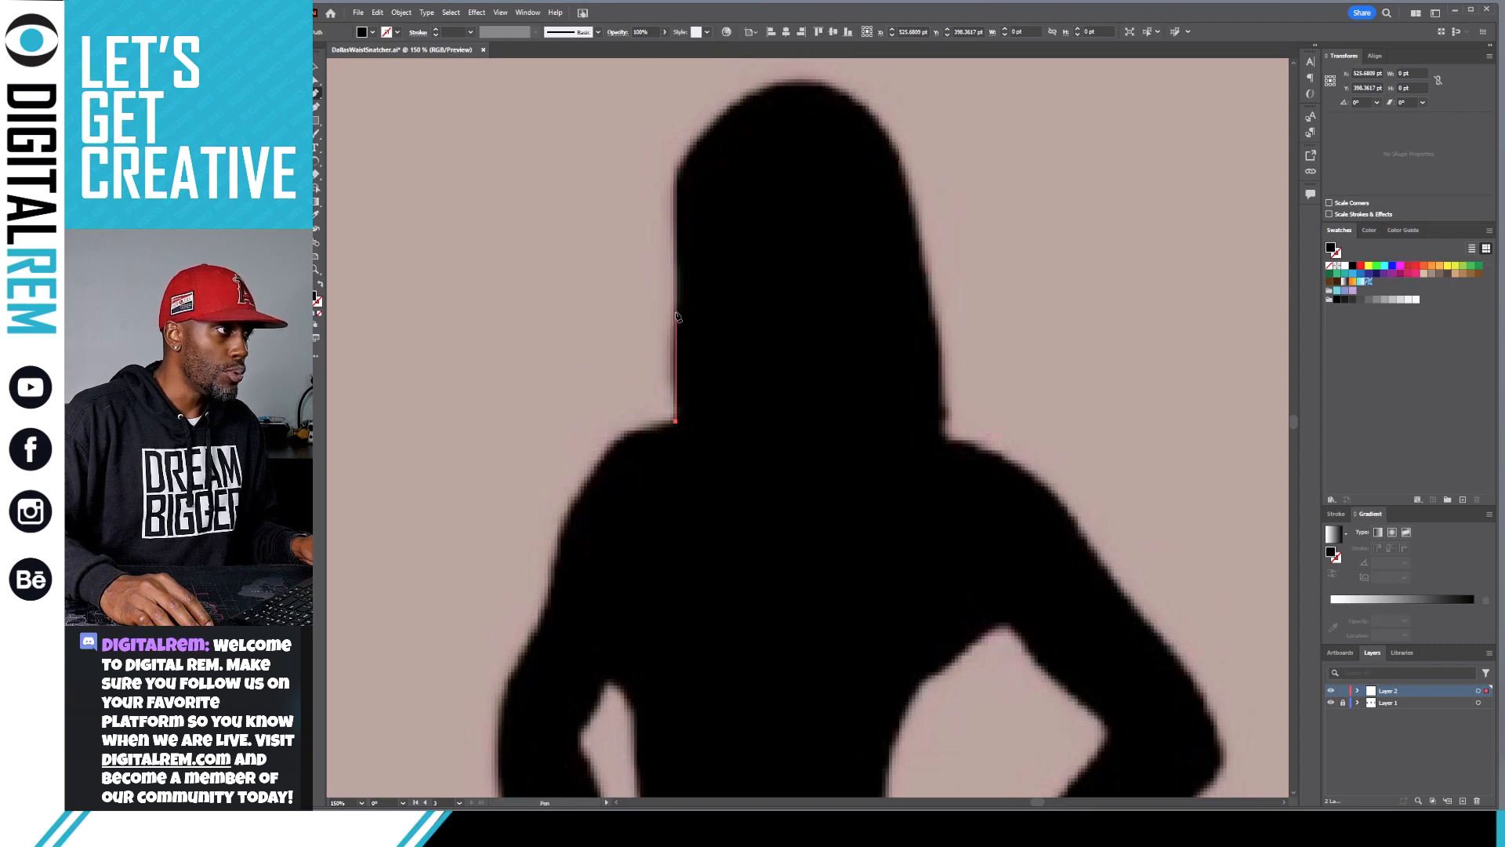
left_click_drag(675, 312, 681, 246)
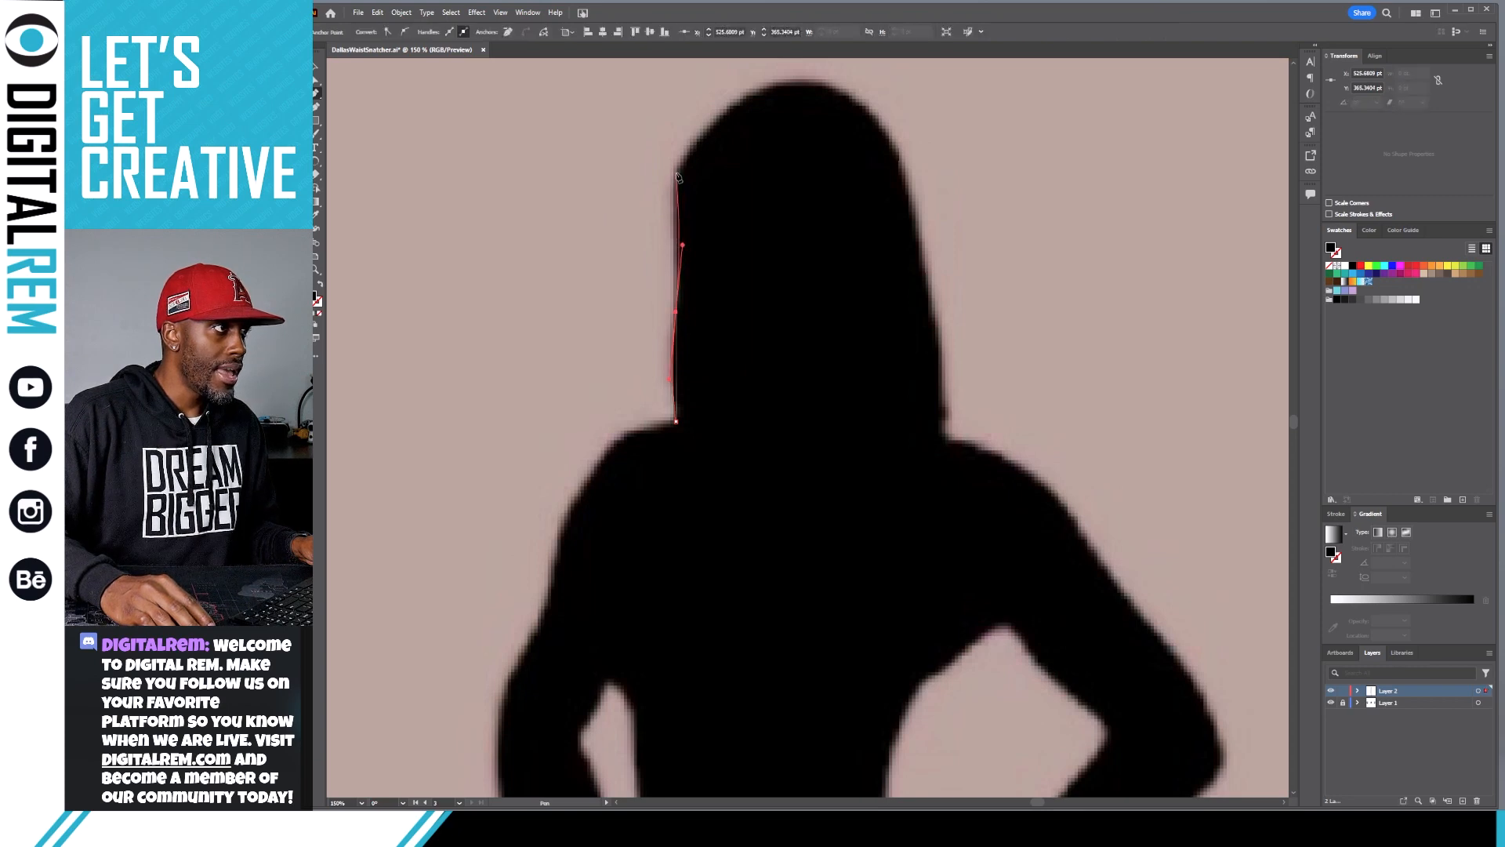
mouse_move(676, 171)
left_mouse_down()
mouse_move(716, 124)
mouse_move(684, 149)
left_mouse_up()
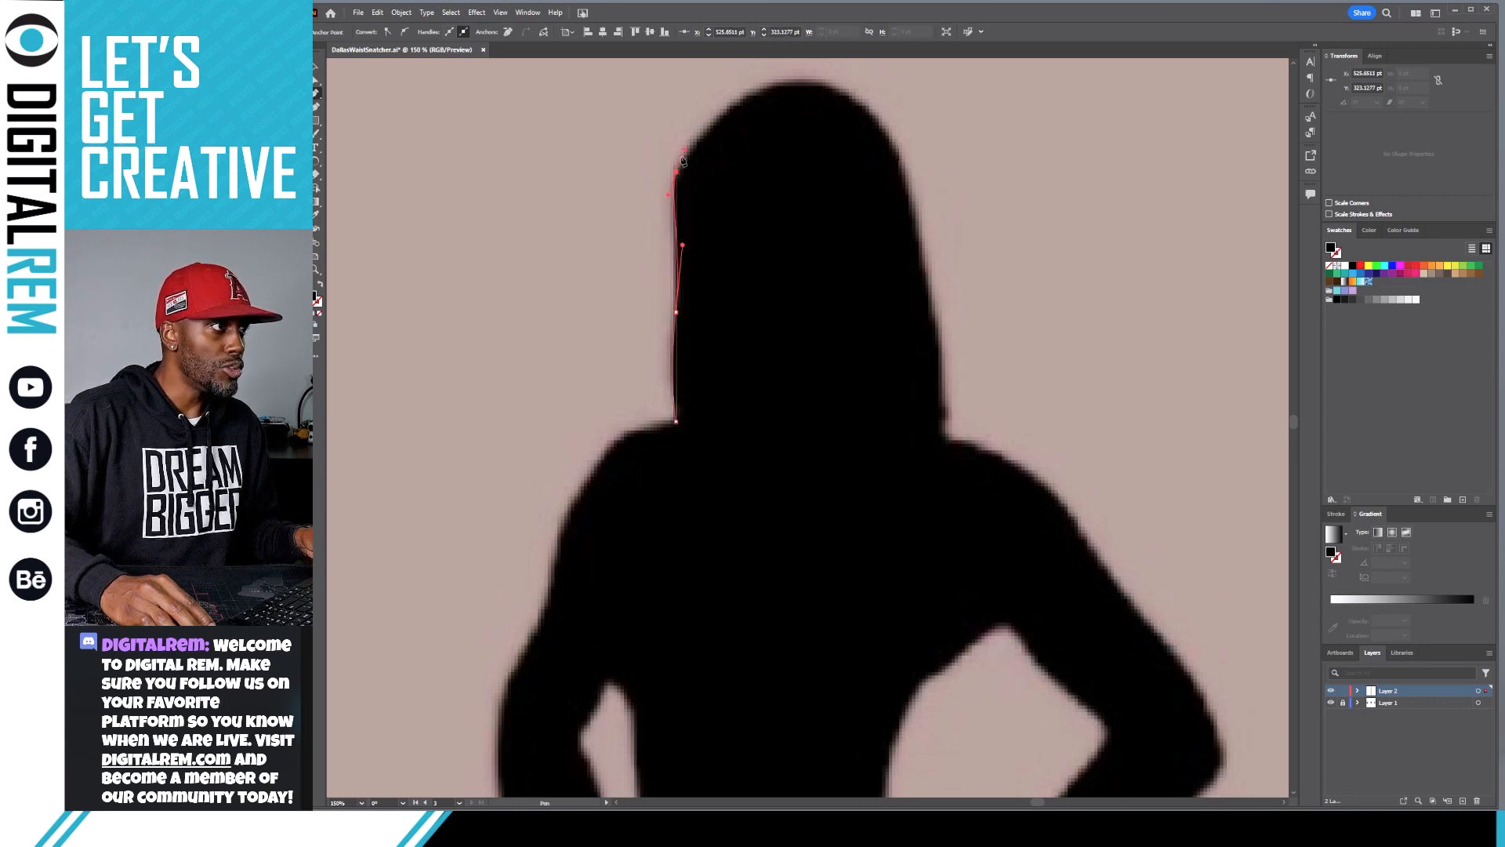
Redirect the outgoing handle of the last anchor on the hair's upper left so it follows the slope of the crown.
key("ctrl")
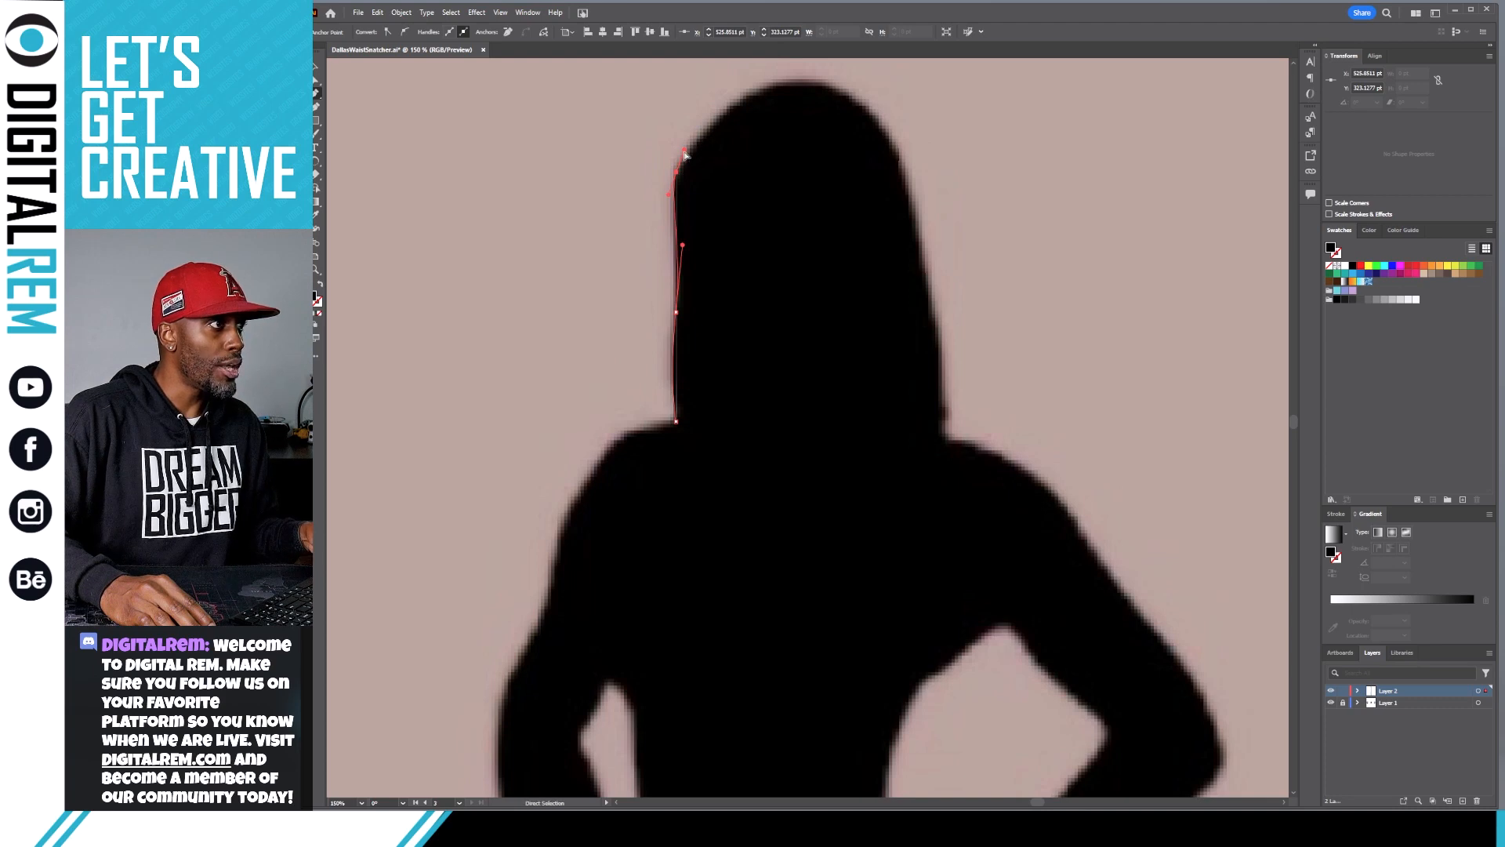
key("alt")
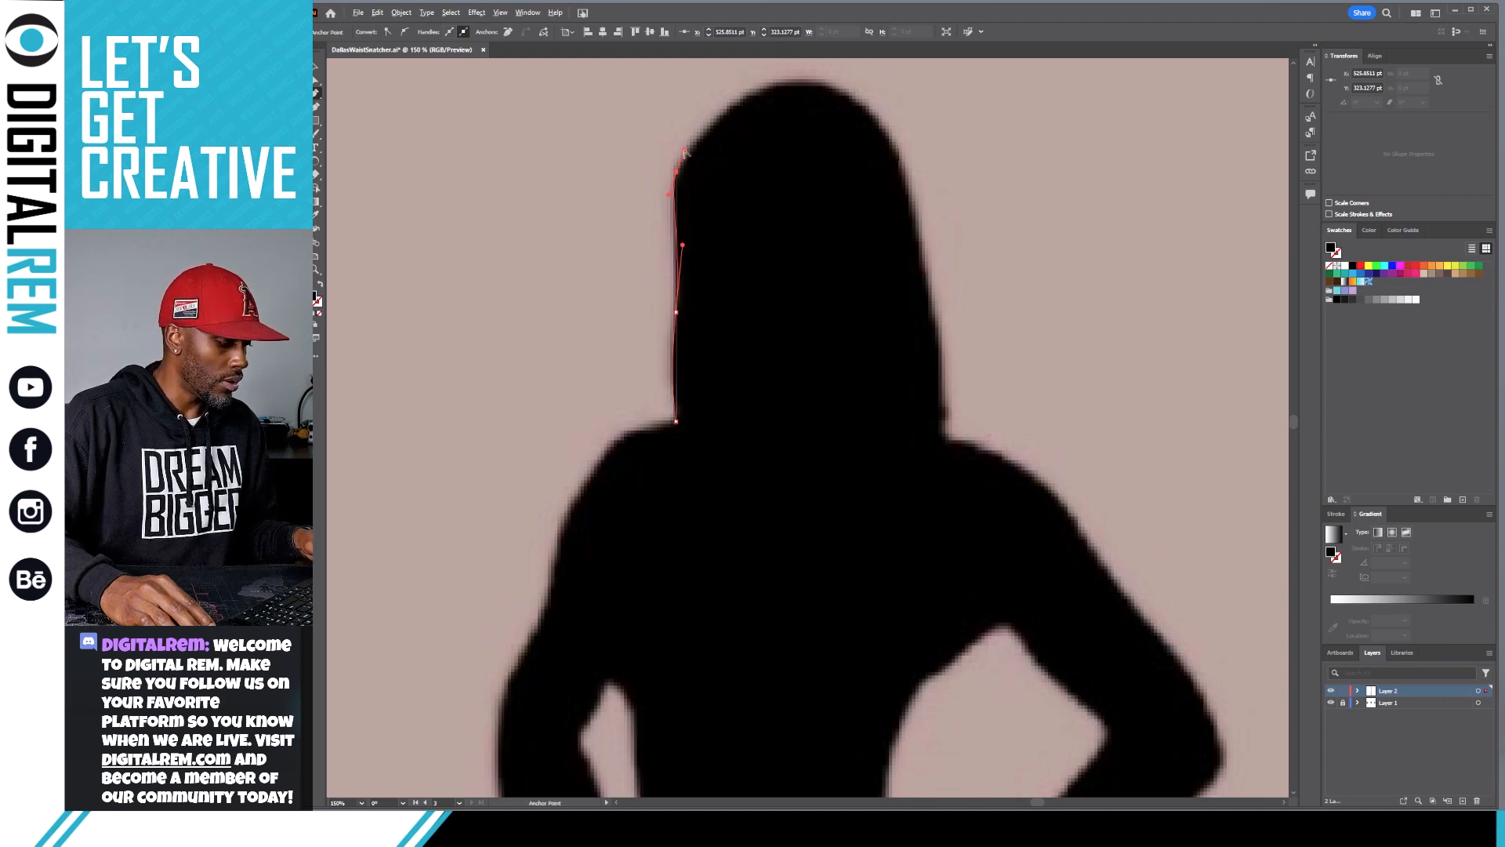
left_click_drag(684, 150, 684, 153)
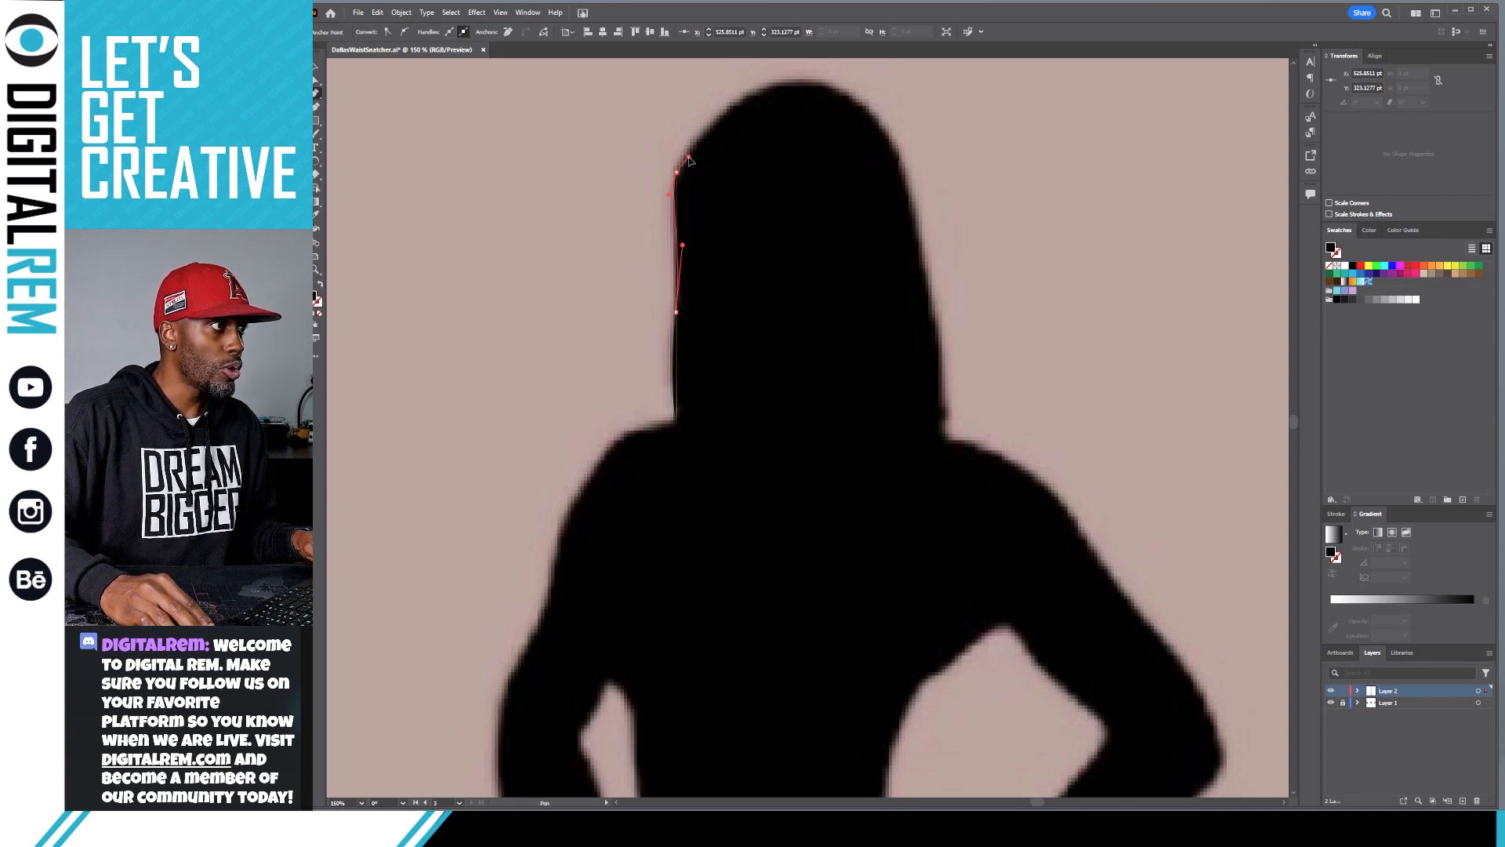
left_click_drag(689, 158, 728, 171)
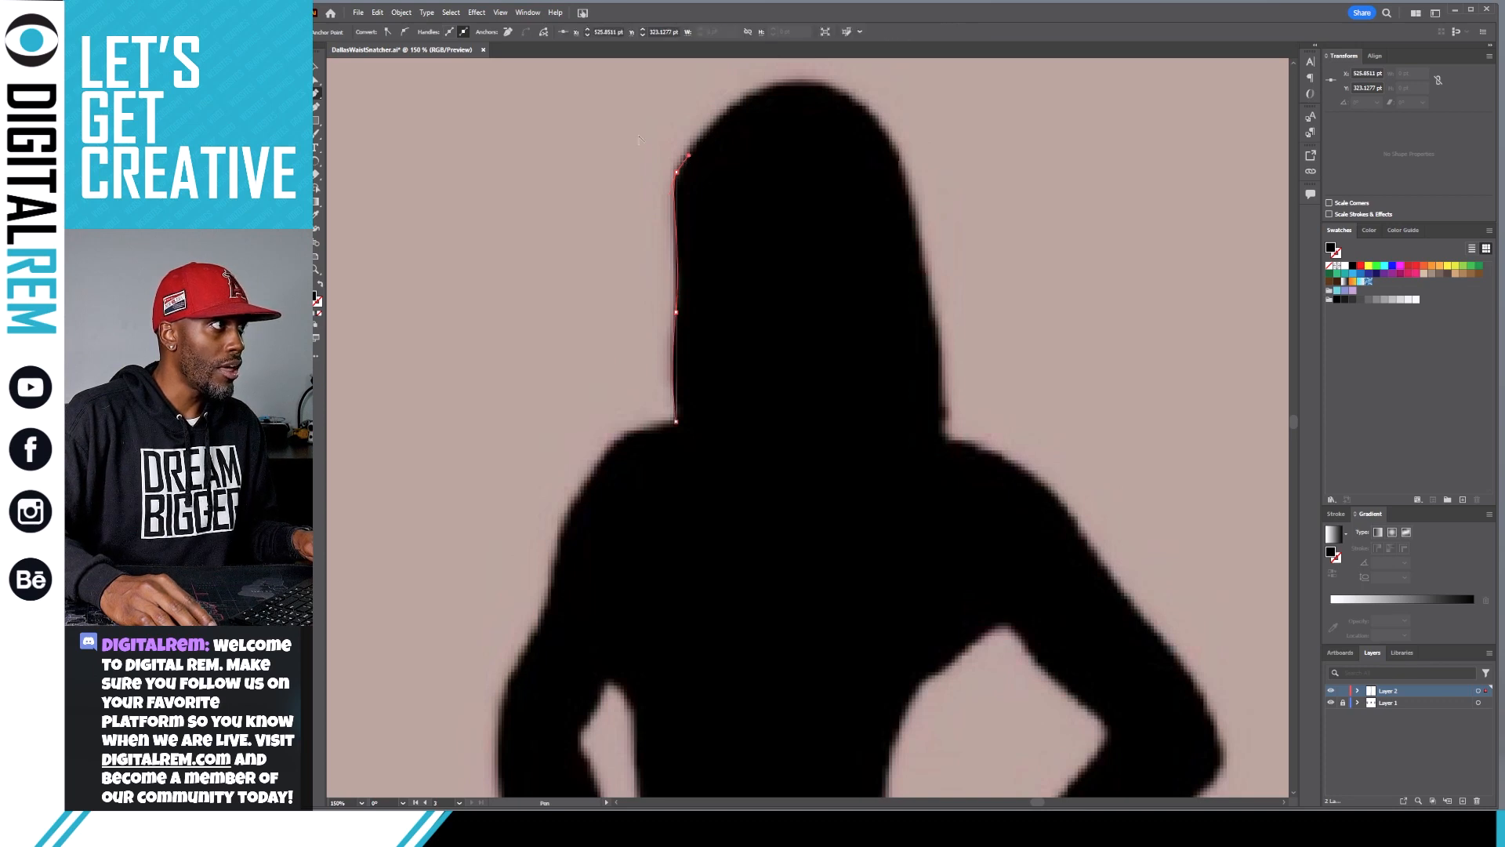
left_click(390, 32)
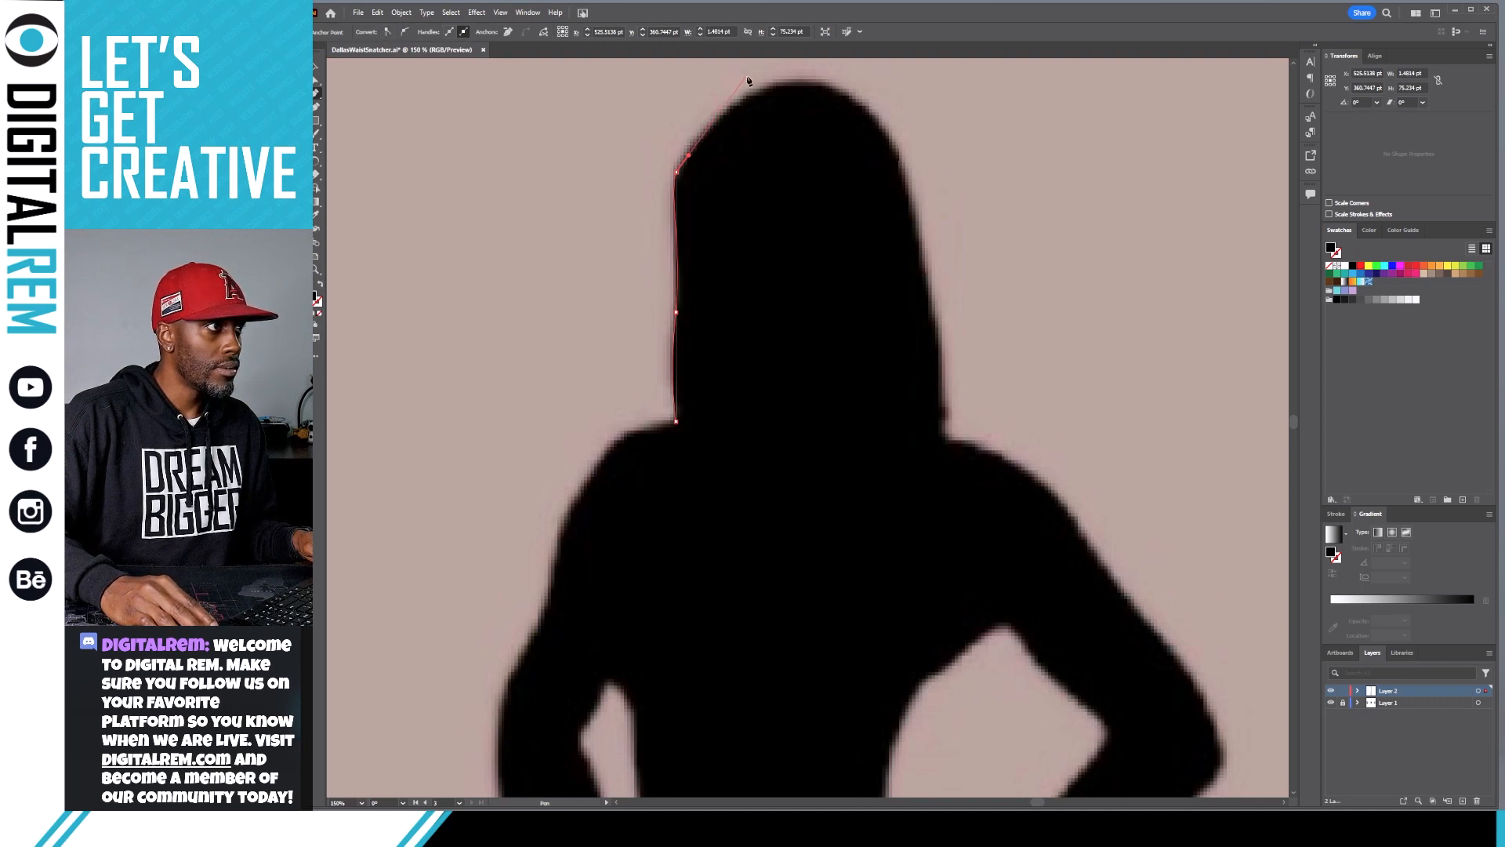
Continue the path over the top of the head, down the hair's right edge and onto the right shoulder.
left_click_drag(812, 88, 878, 102)
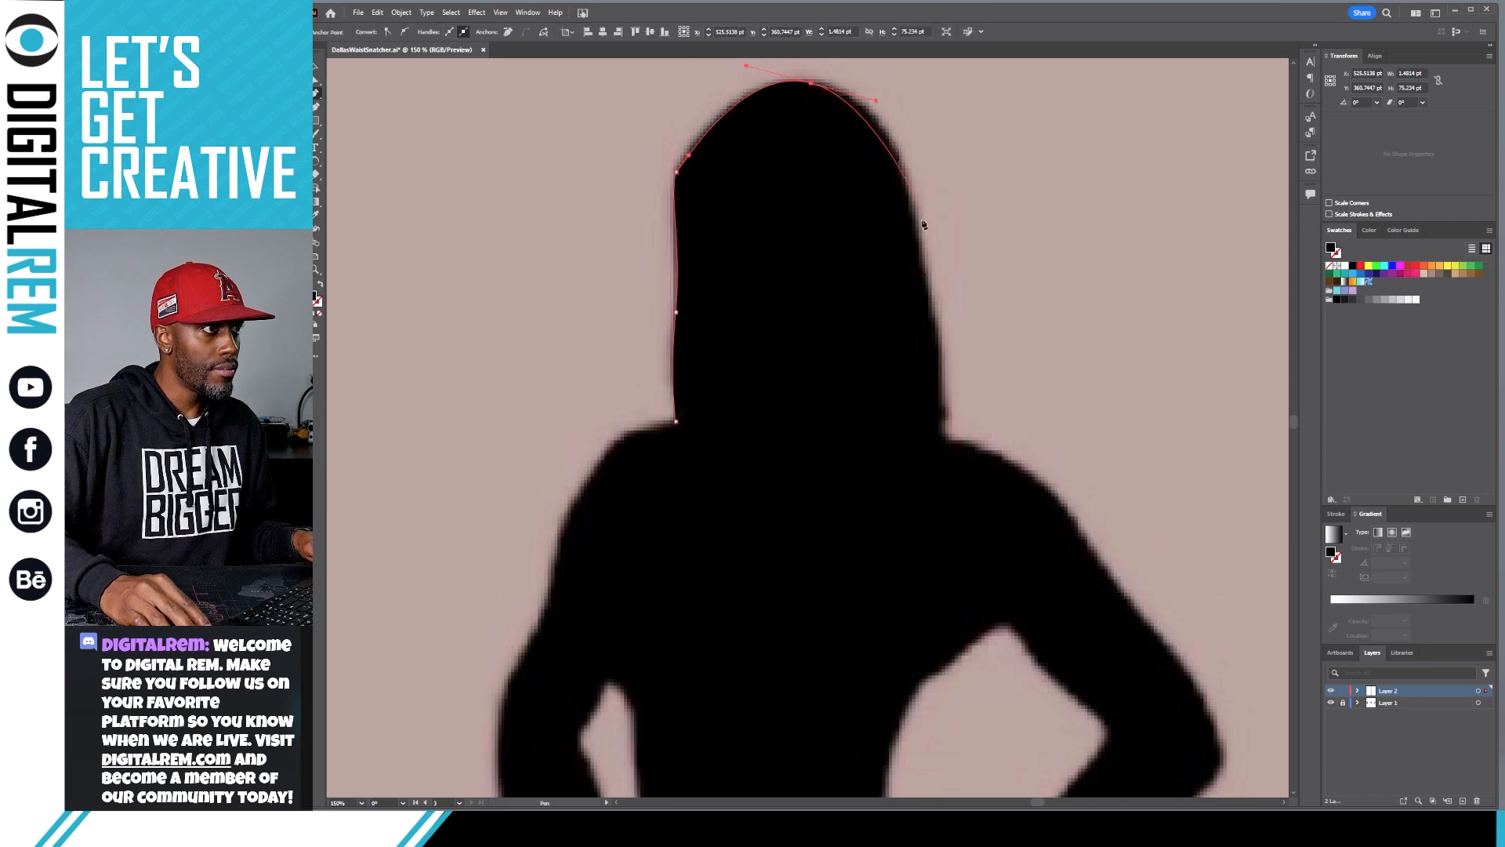
left_click_drag(920, 227, 926, 295)
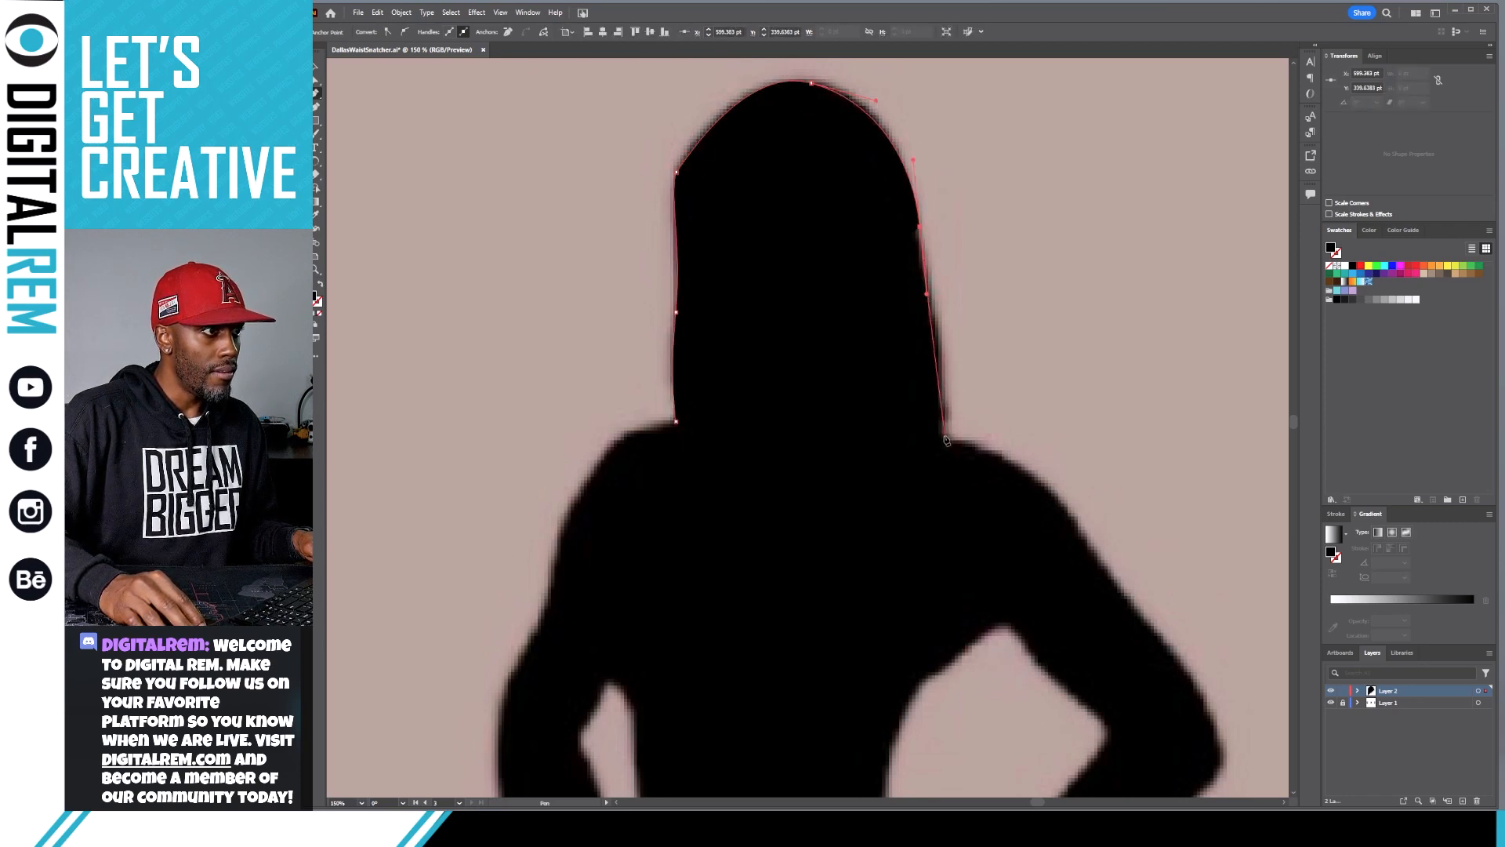
left_click_drag(945, 437, 974, 447)
left_click_drag(1062, 499, 901, 286)
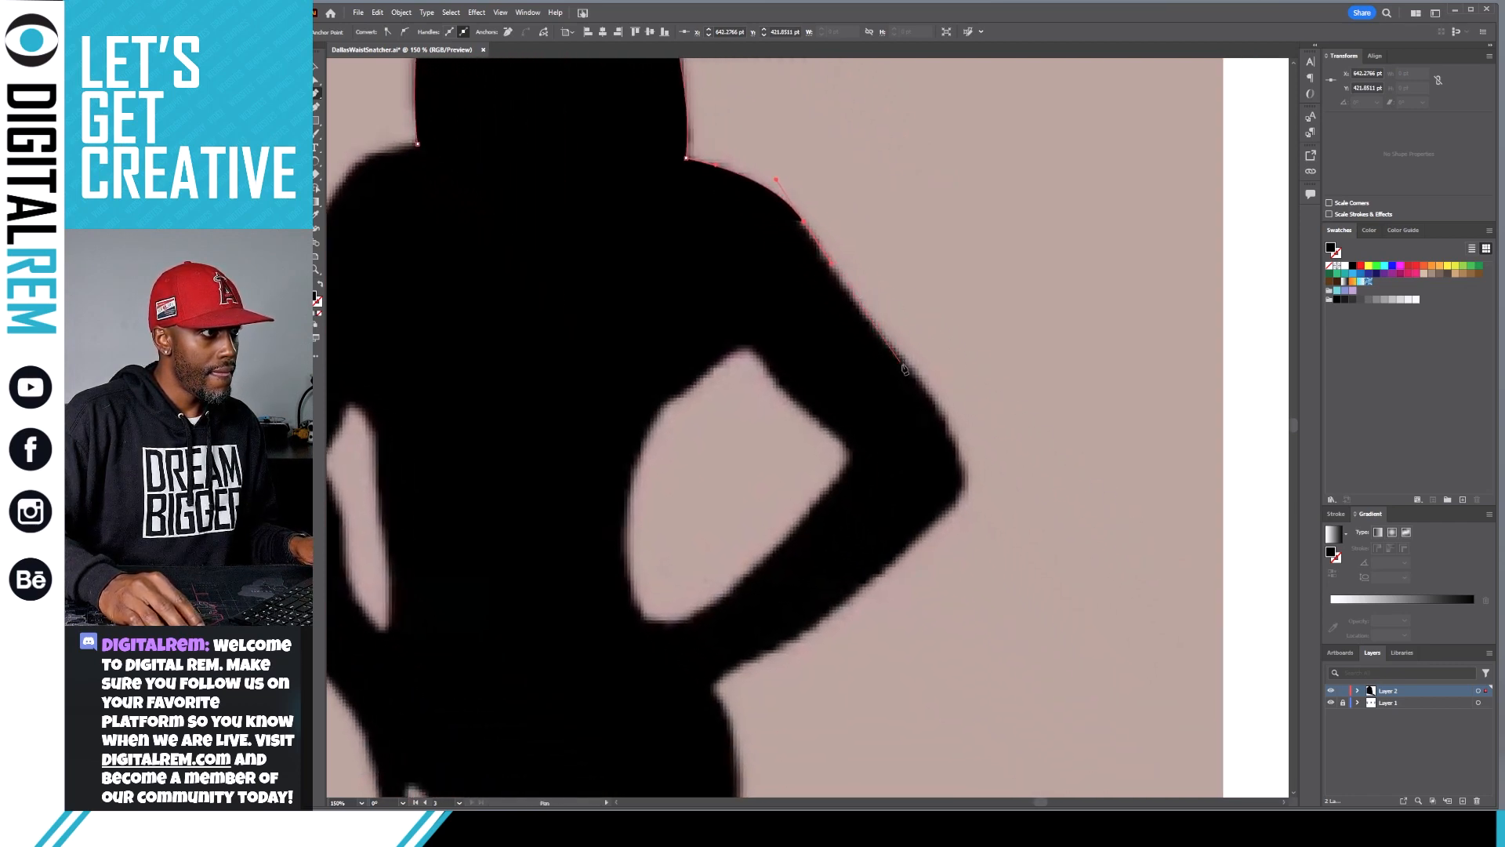
Trace the outer edge of the right arm from the upper arm around the elbow and along the forearm to the waist.
left_click_drag(917, 375, 942, 400)
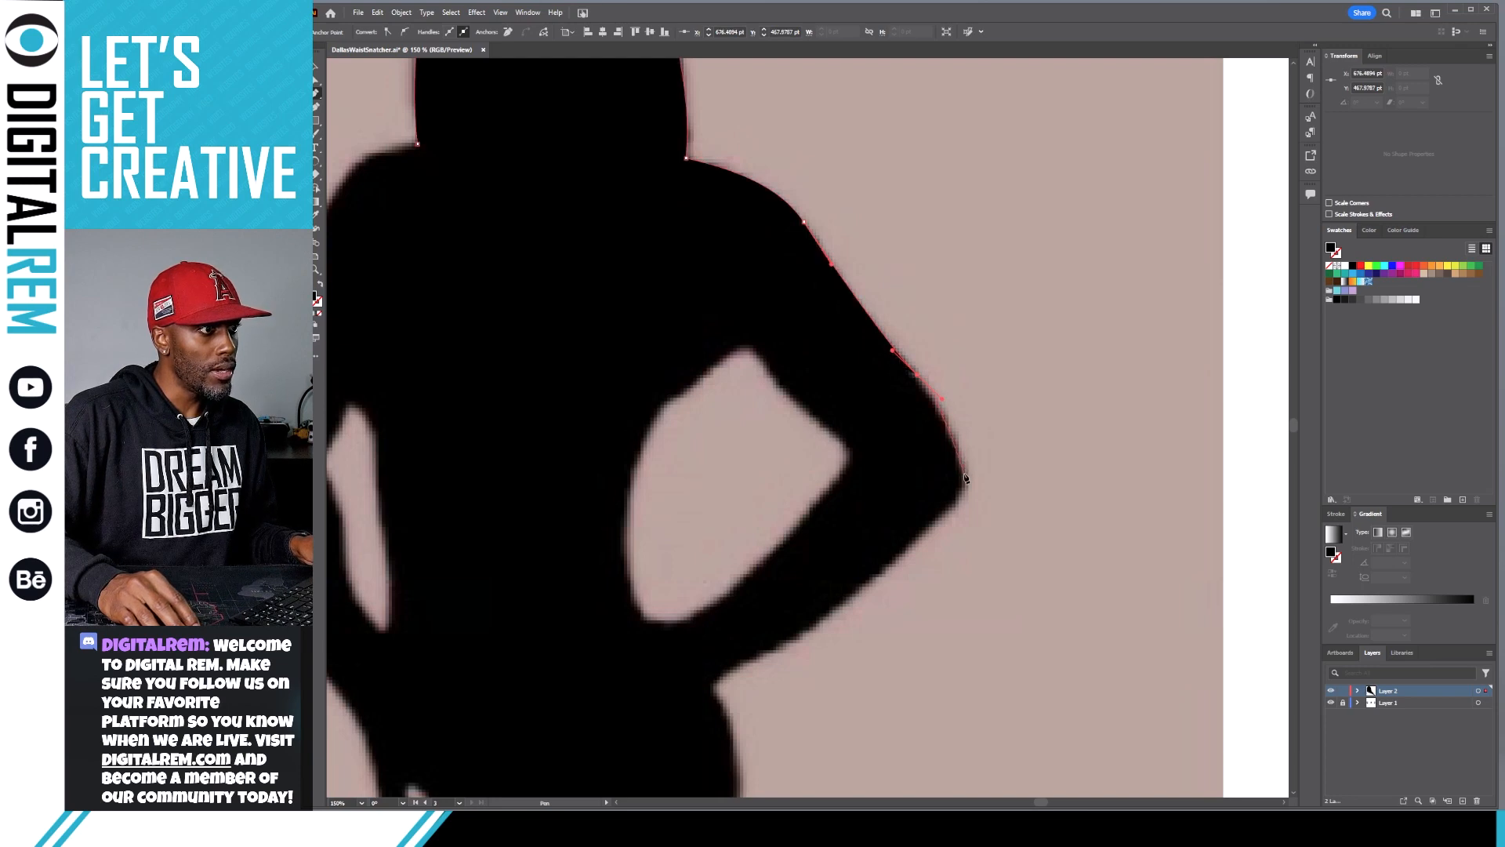
left_click_drag(964, 466, 946, 514)
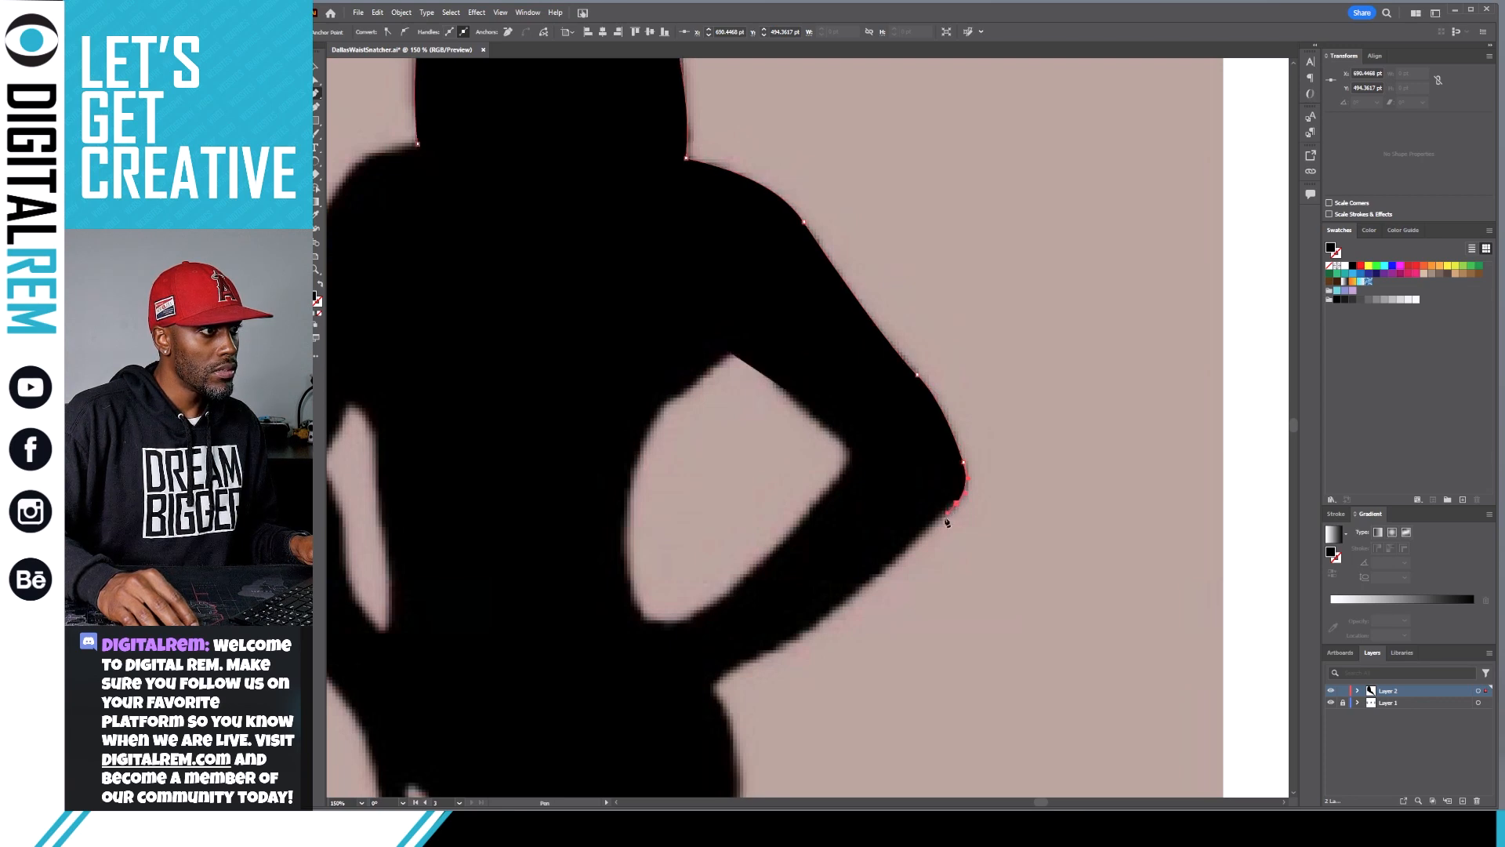
left_click_drag(802, 632, 718, 682)
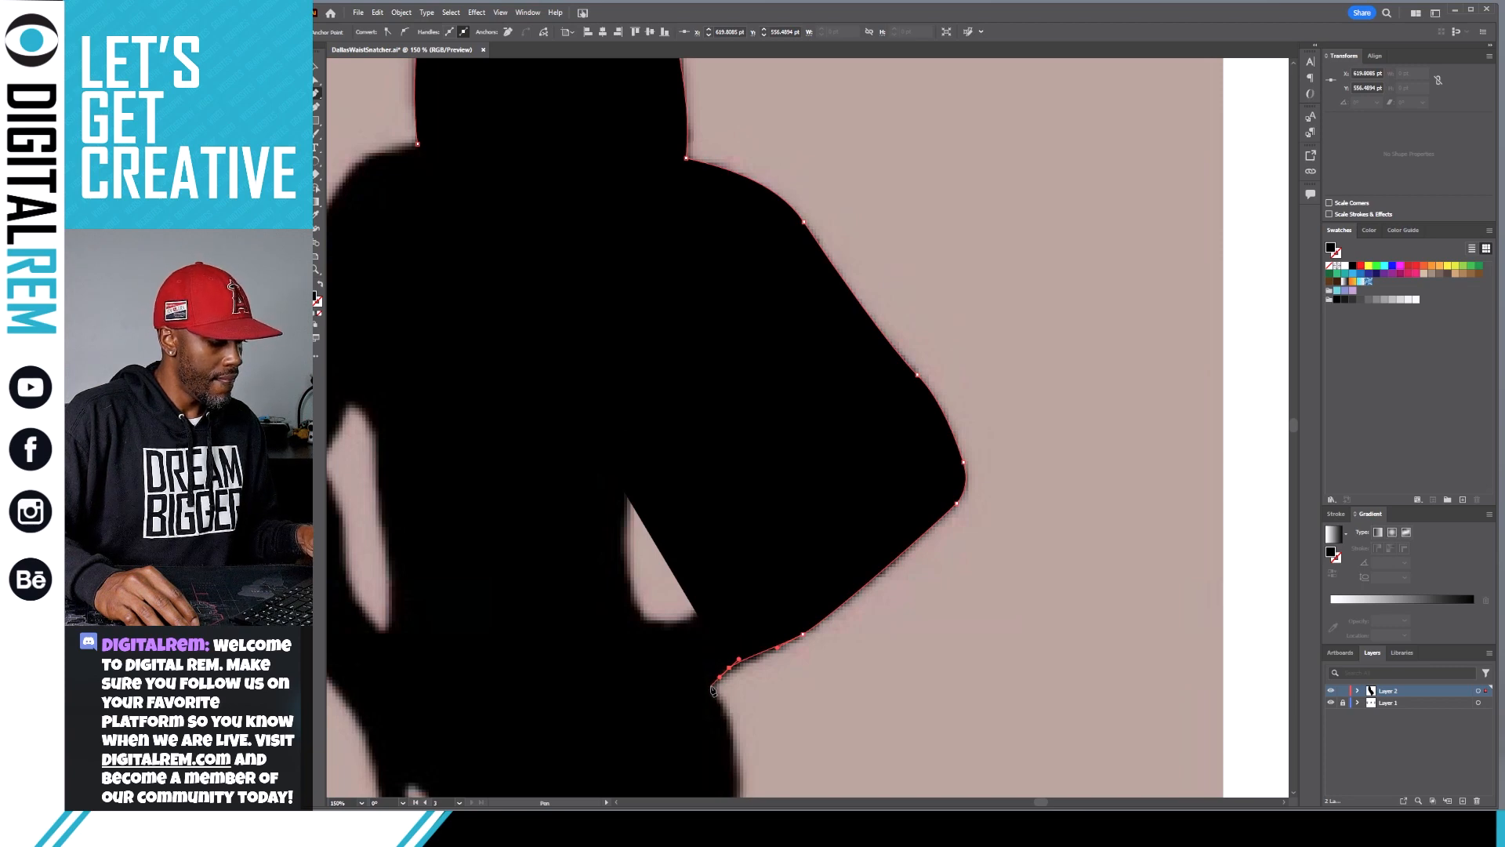
left_click_drag(712, 689, 721, 702)
Trace the curve of the right hip from the waist down to the top of the thigh.
scroll(772, 753, "down", 3)
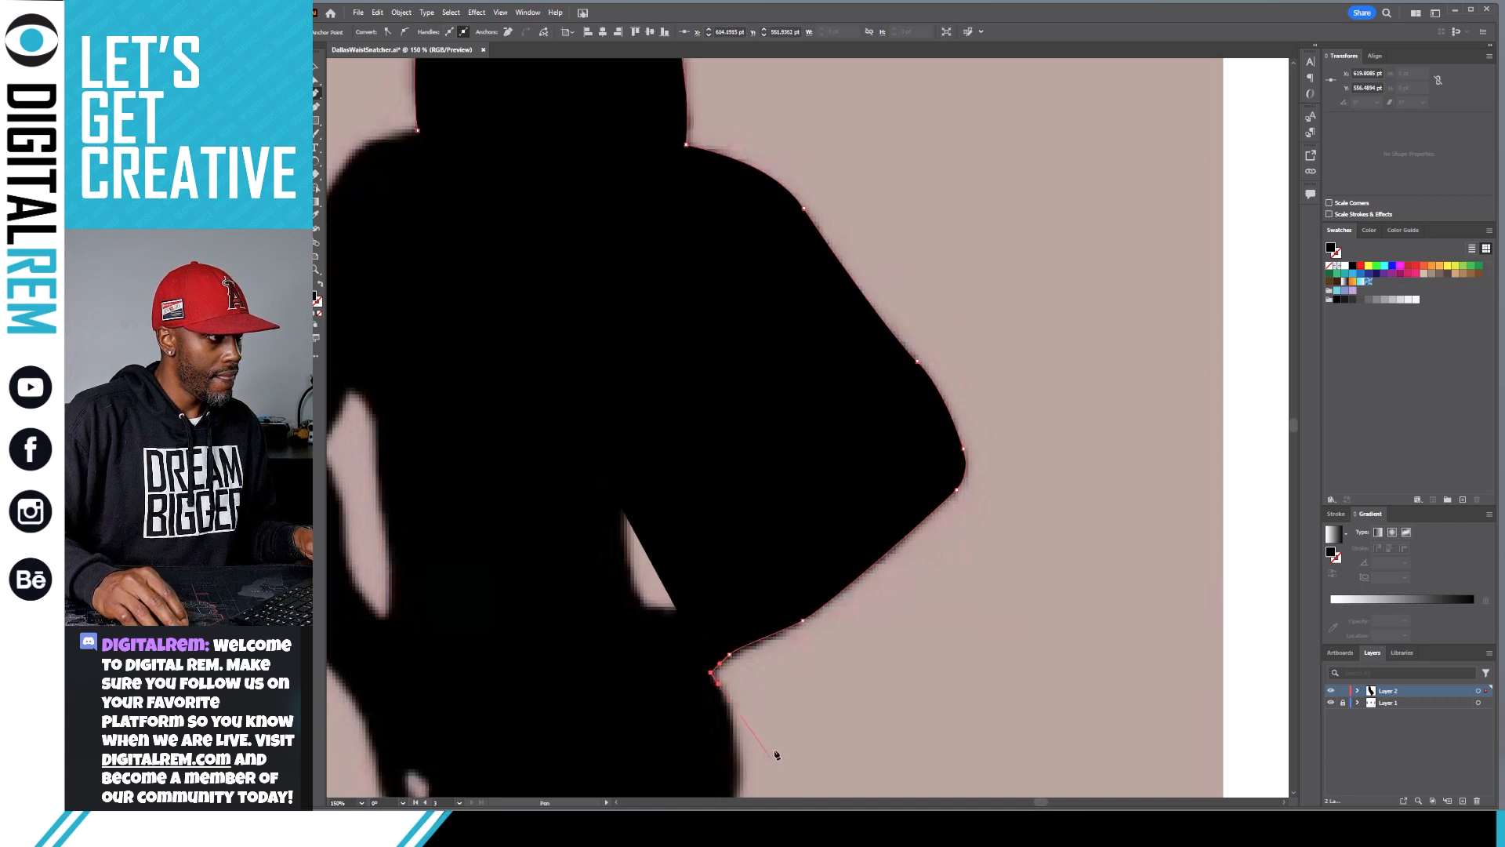
scroll(753, 619, "down", 3)
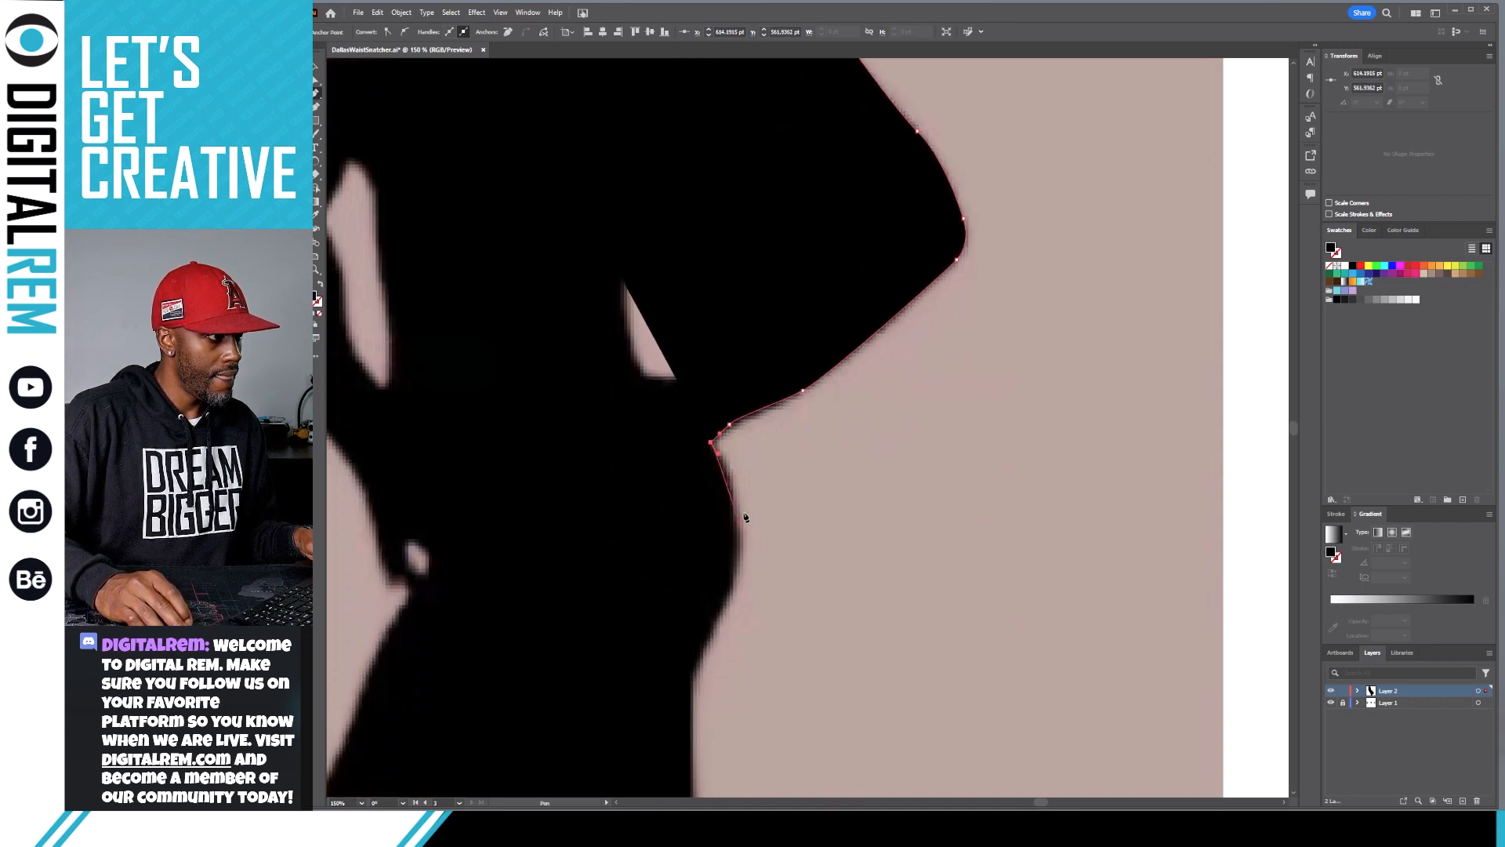
left_click_drag(734, 499, 743, 539)
left_click_drag(729, 599, 690, 684)
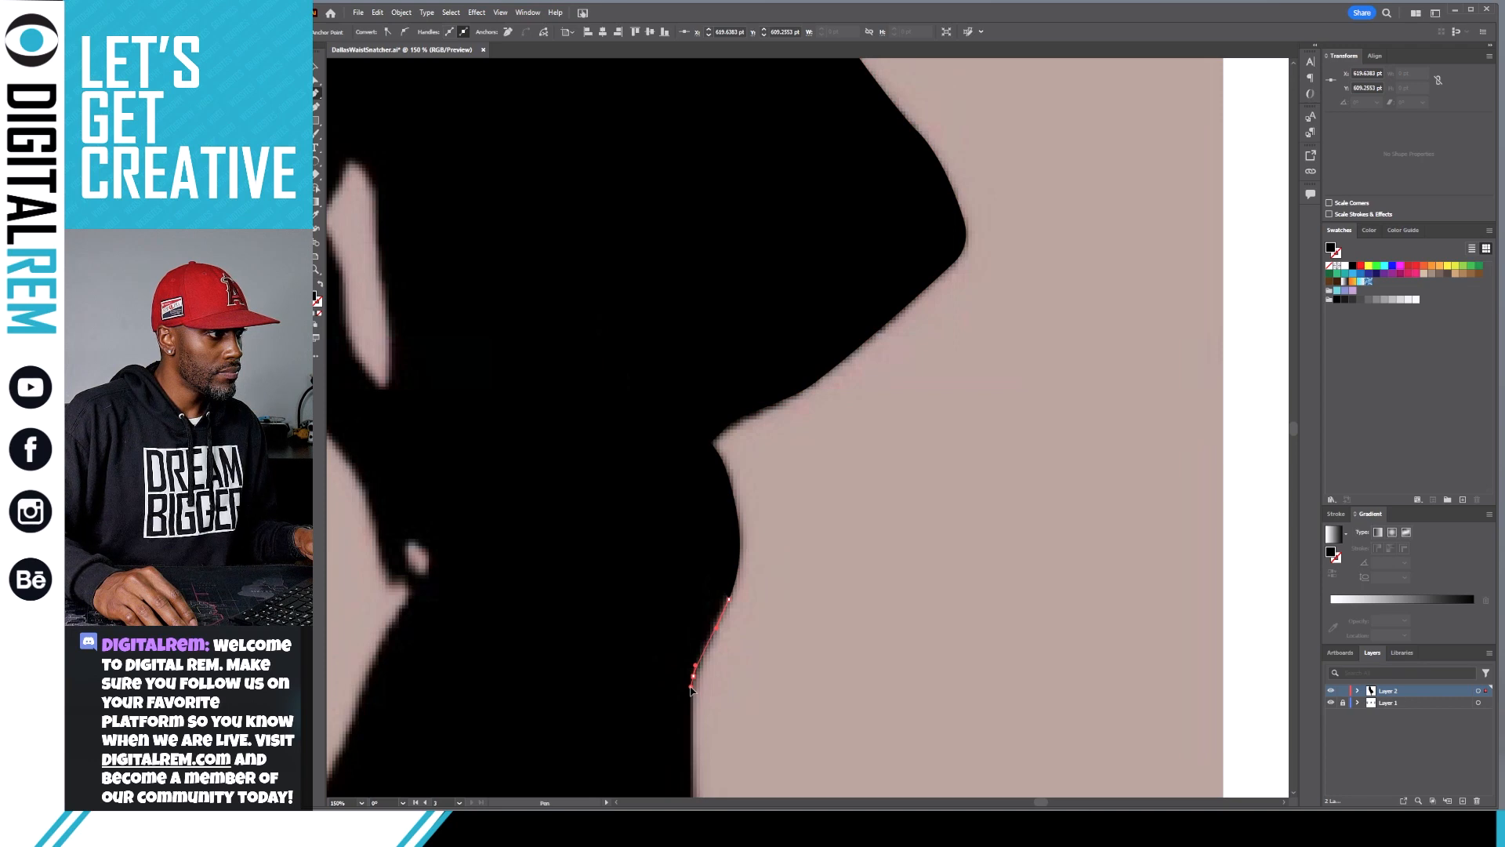
Continue the path down the outer edge of the right thigh to the back of the knee.
scroll(710, 682, "down", 8)
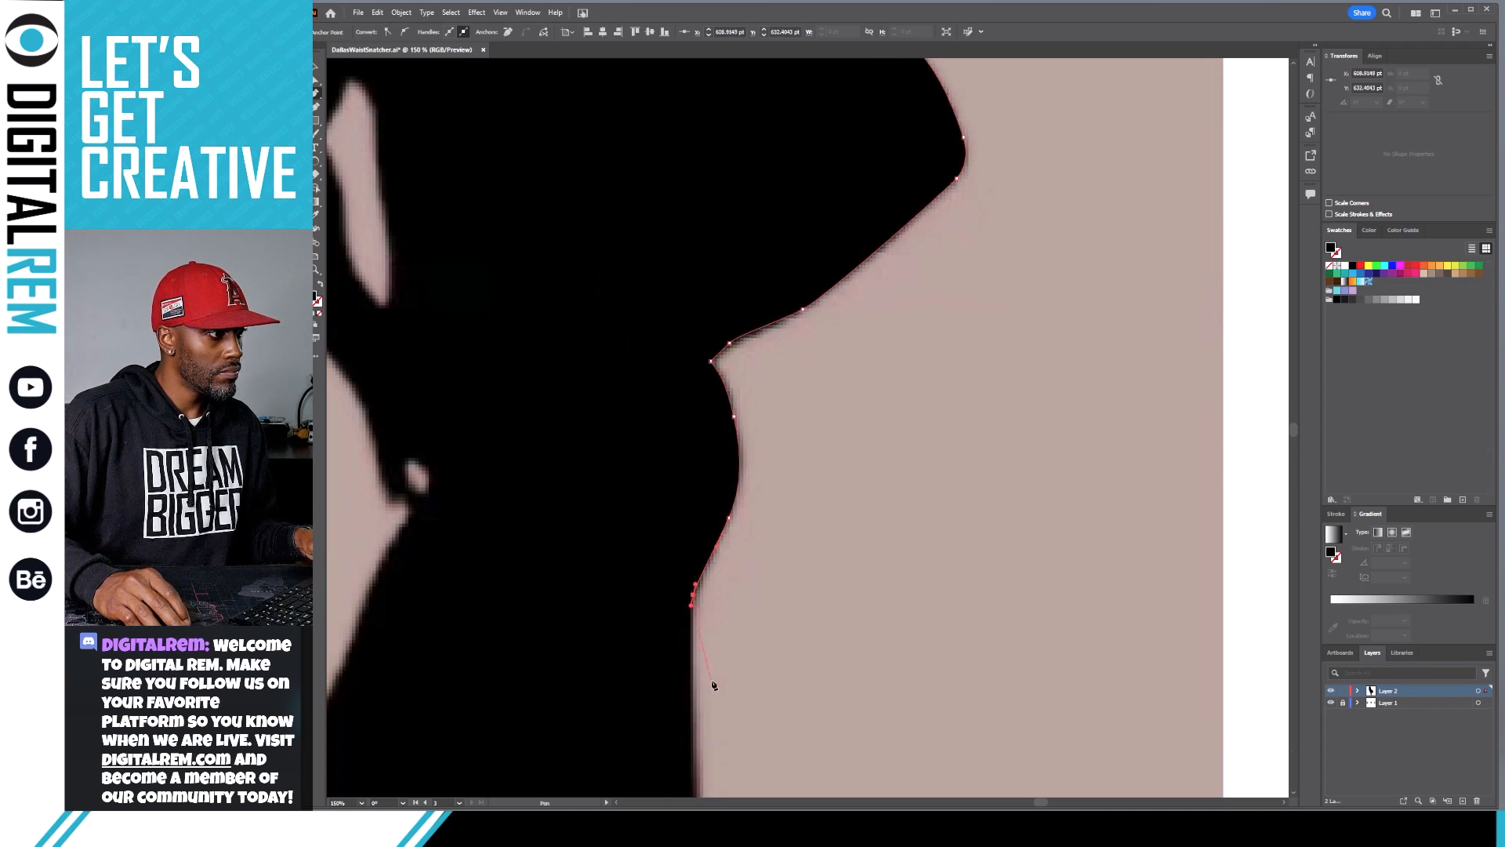
scroll(717, 604, "down", 2)
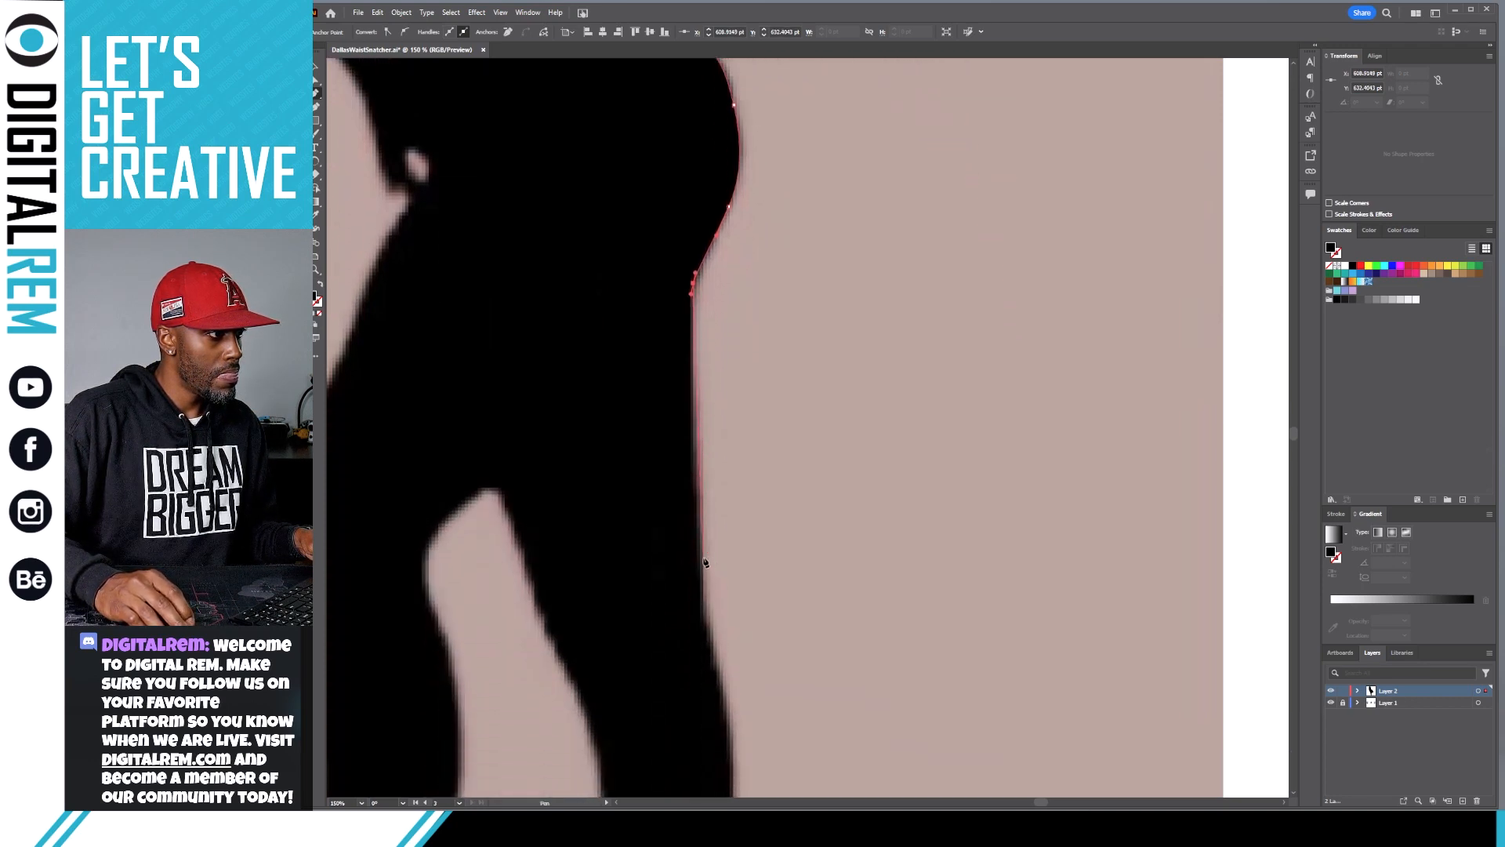
left_click(705, 575)
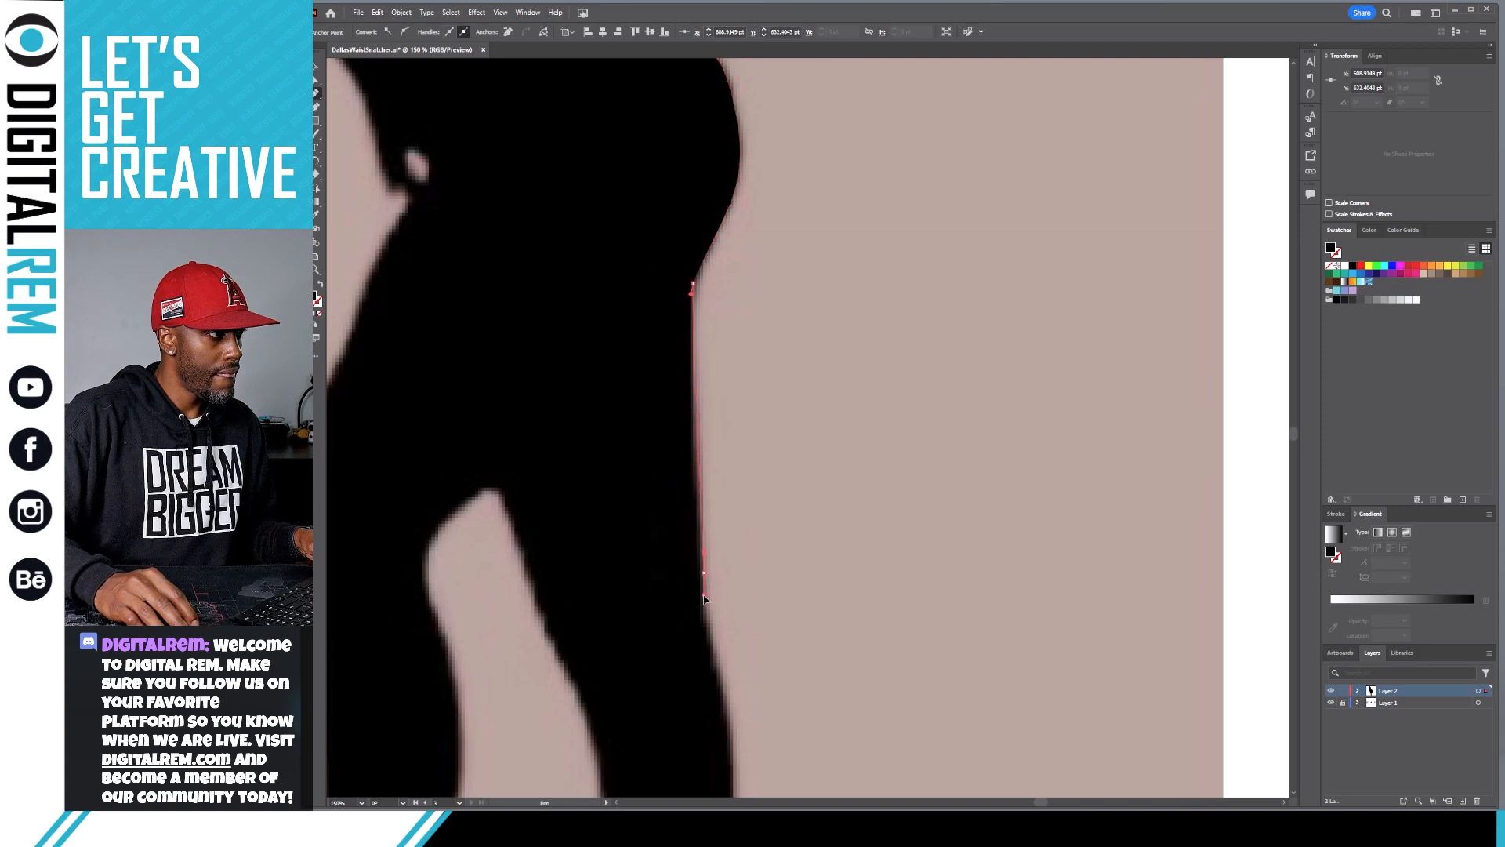
left_click(704, 601)
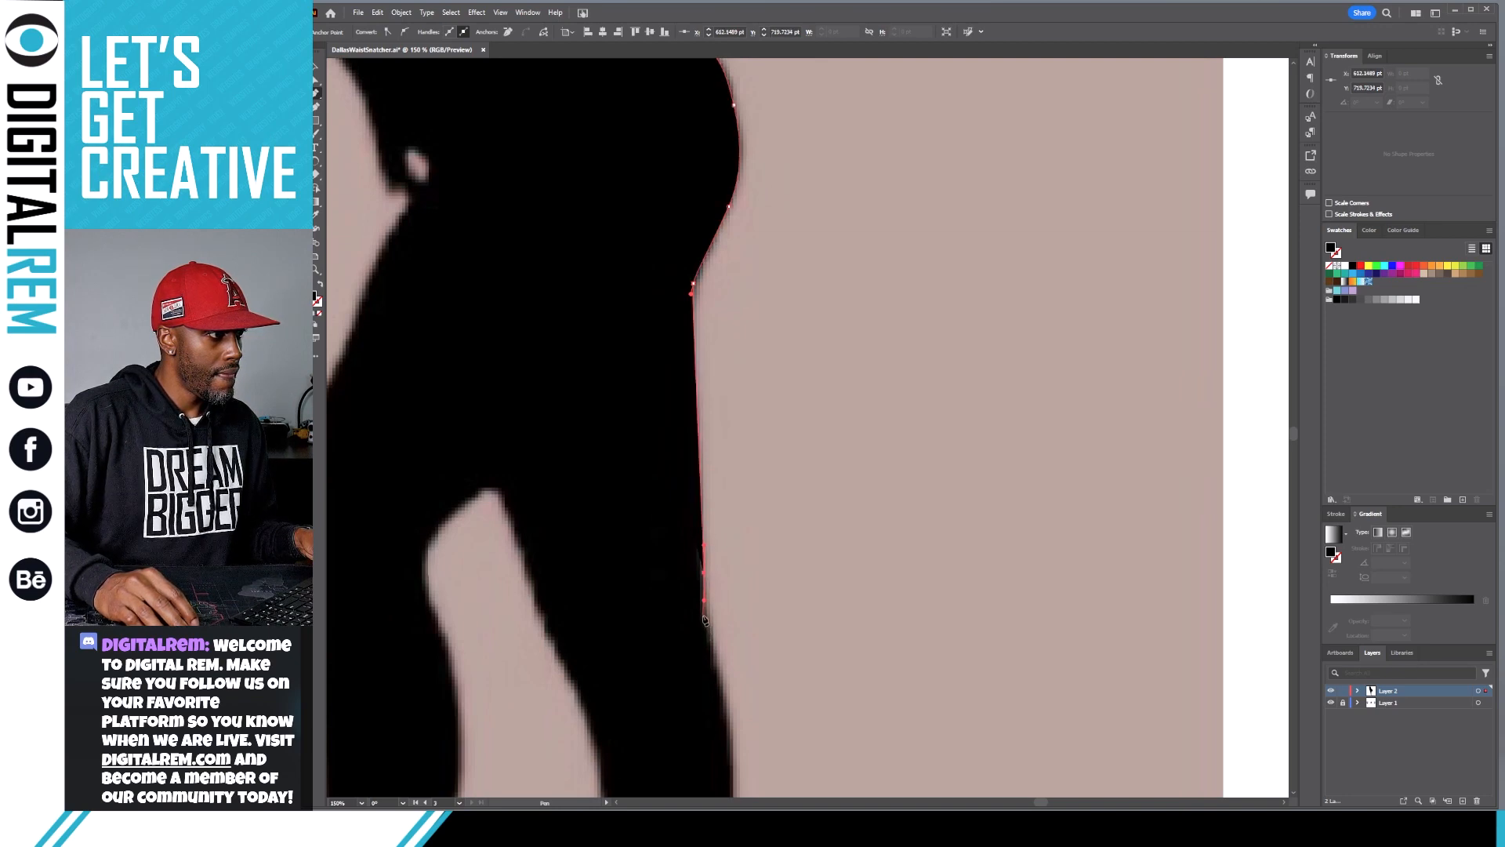
left_click(704, 617)
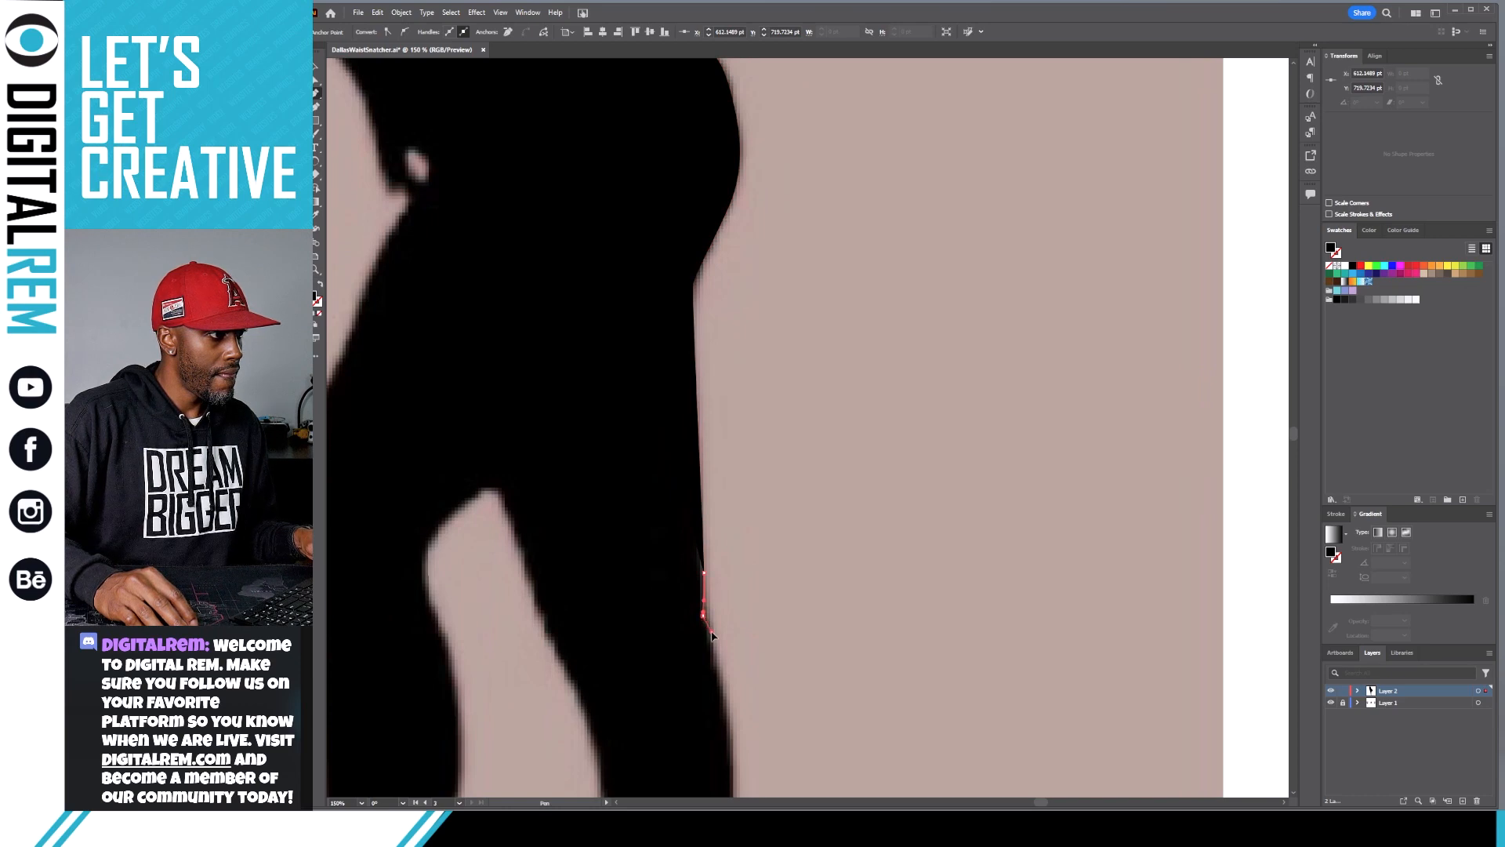
Trace the outer curve of the right calf from the knee down to the ankle.
scroll(710, 640, "down", 6)
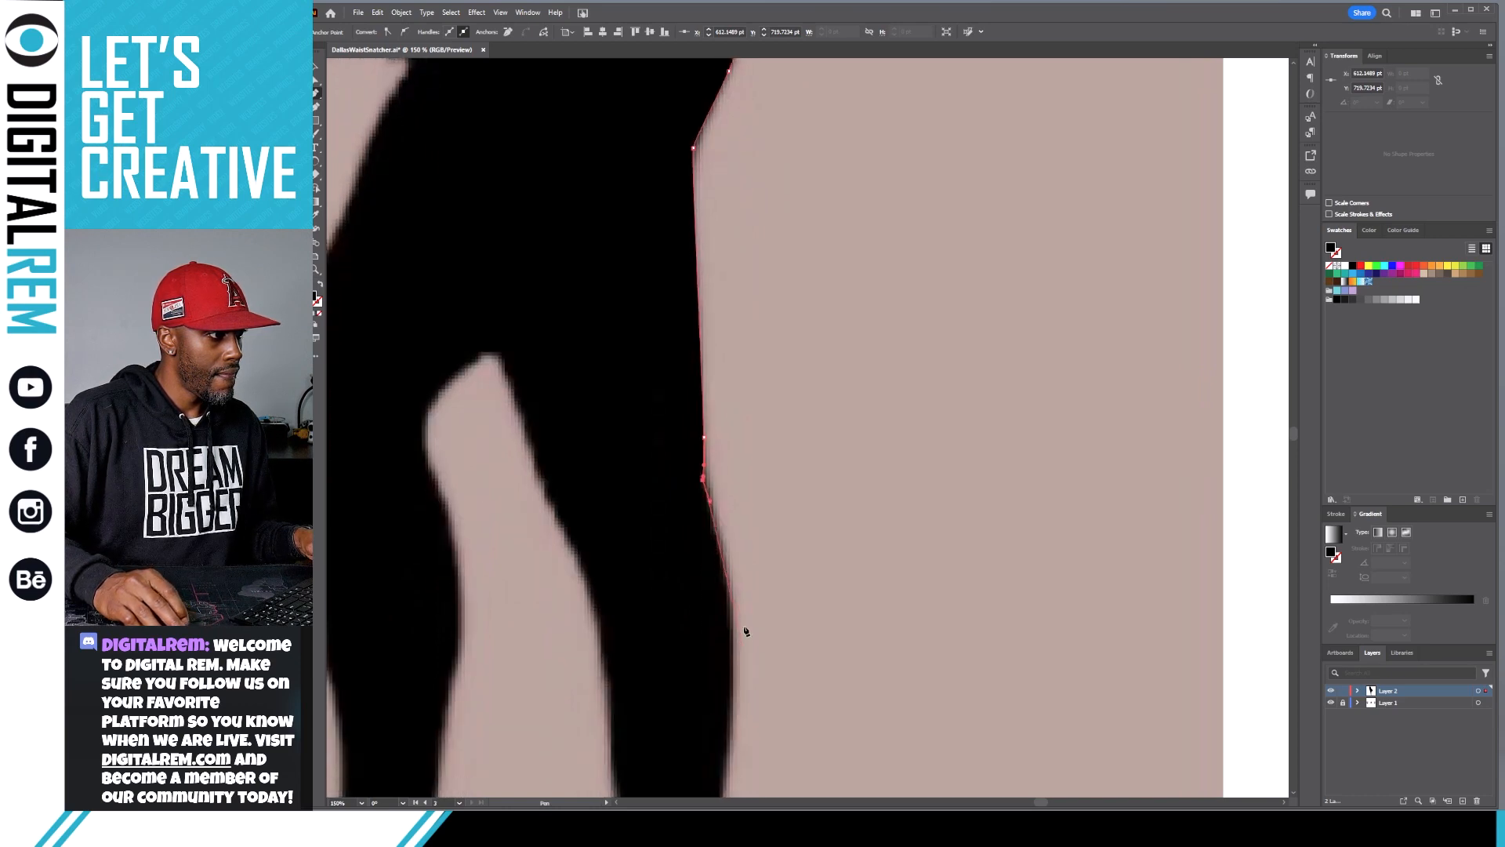
left_click_drag(734, 560, 729, 626)
scroll(729, 609, "down", 4)
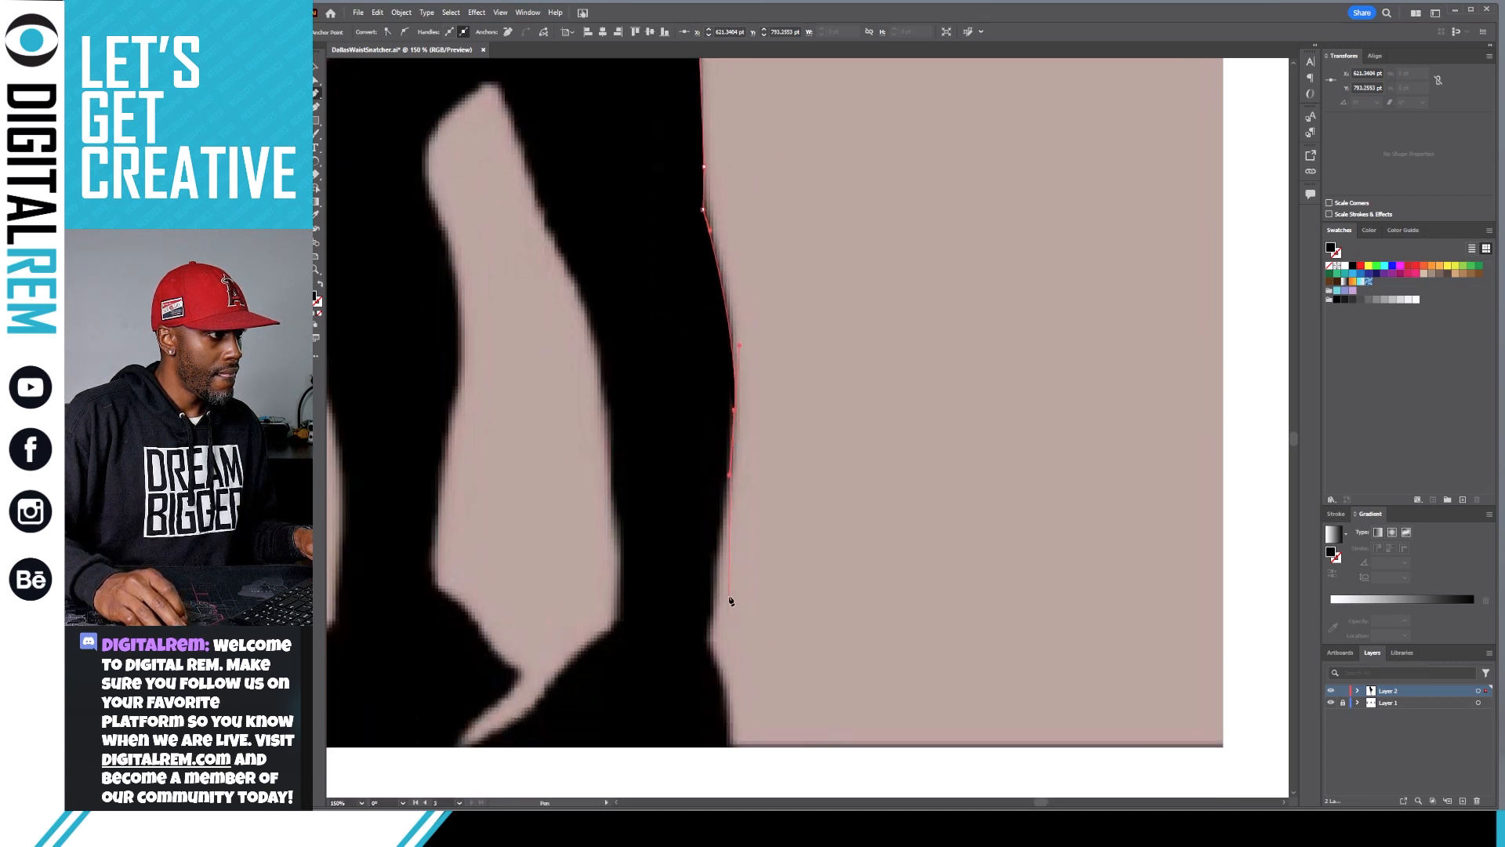
mouse_move(708, 613)
left_mouse_down()
mouse_move(709, 626)
mouse_move(729, 595)
left_mouse_up()
Trace the right heel and draw a flat sole just below the image's cropped edge, ending at the tip of the toe.
scroll(729, 635, "down", 2)
scroll(729, 595, "down", 1)
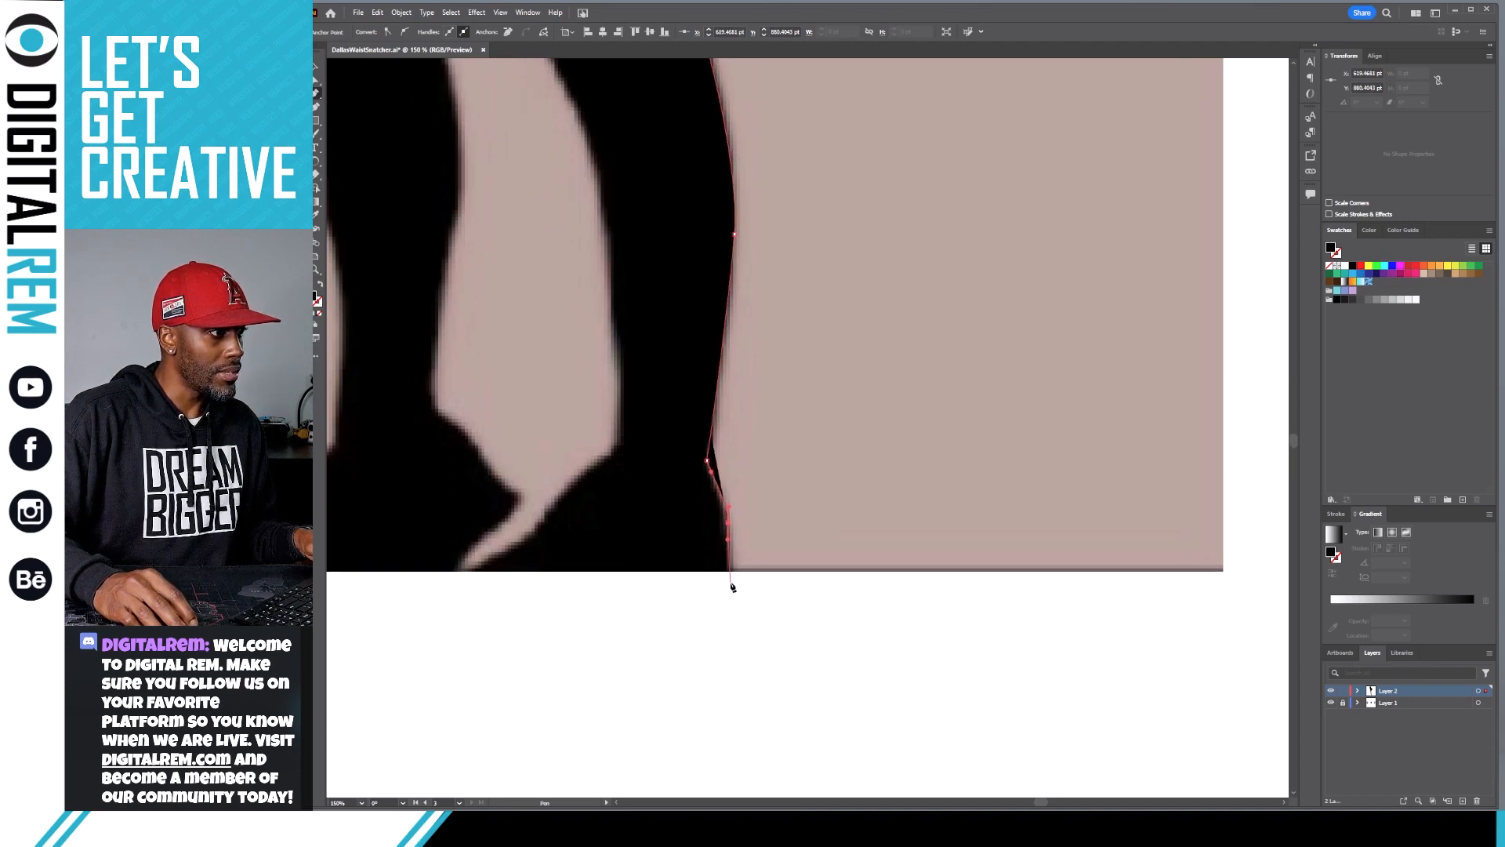
left_click(732, 585)
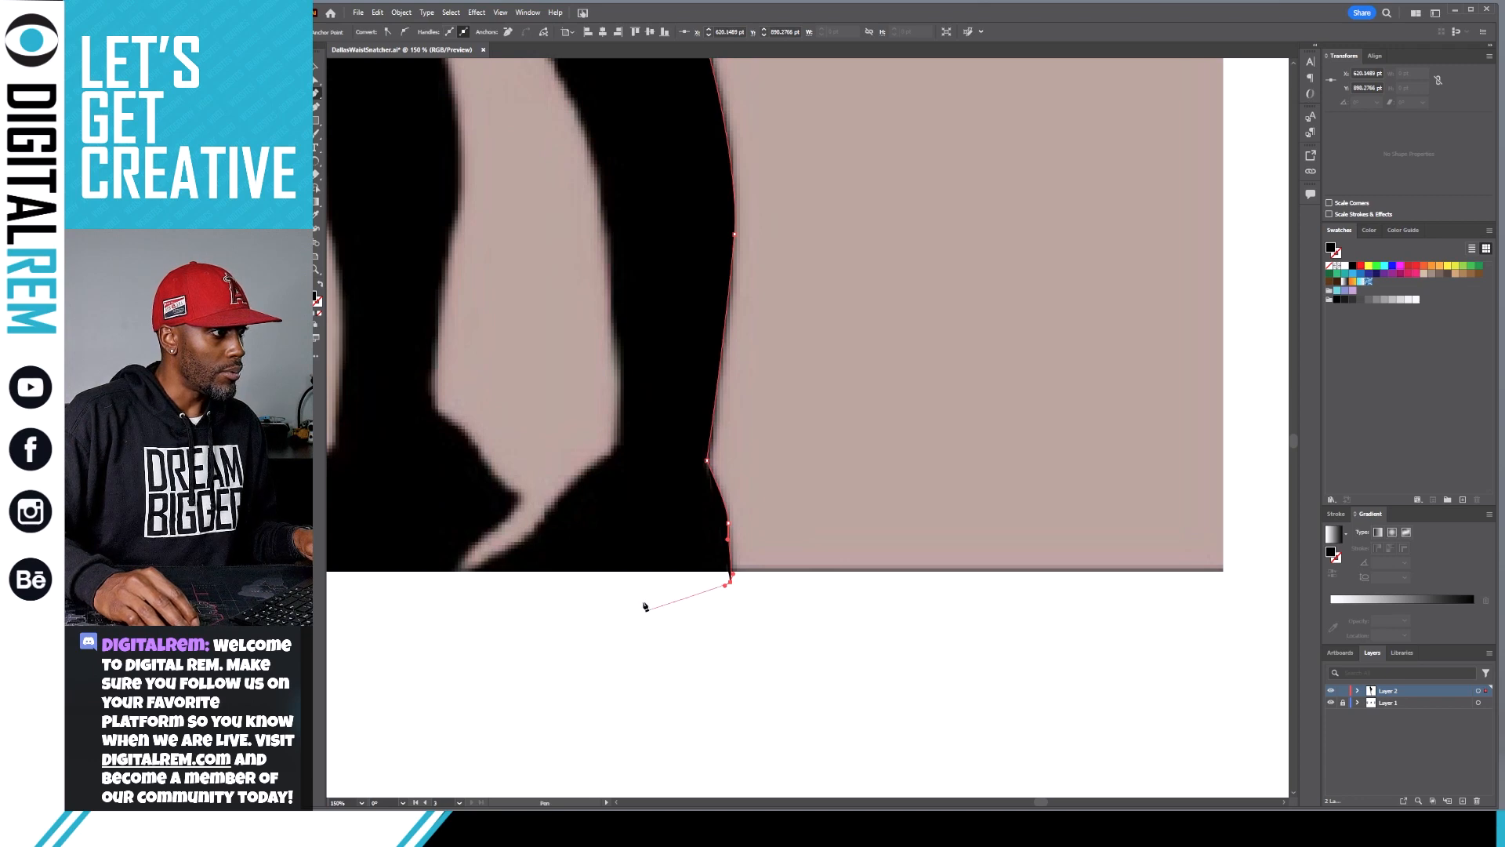
left_click_drag(677, 598, 648, 599)
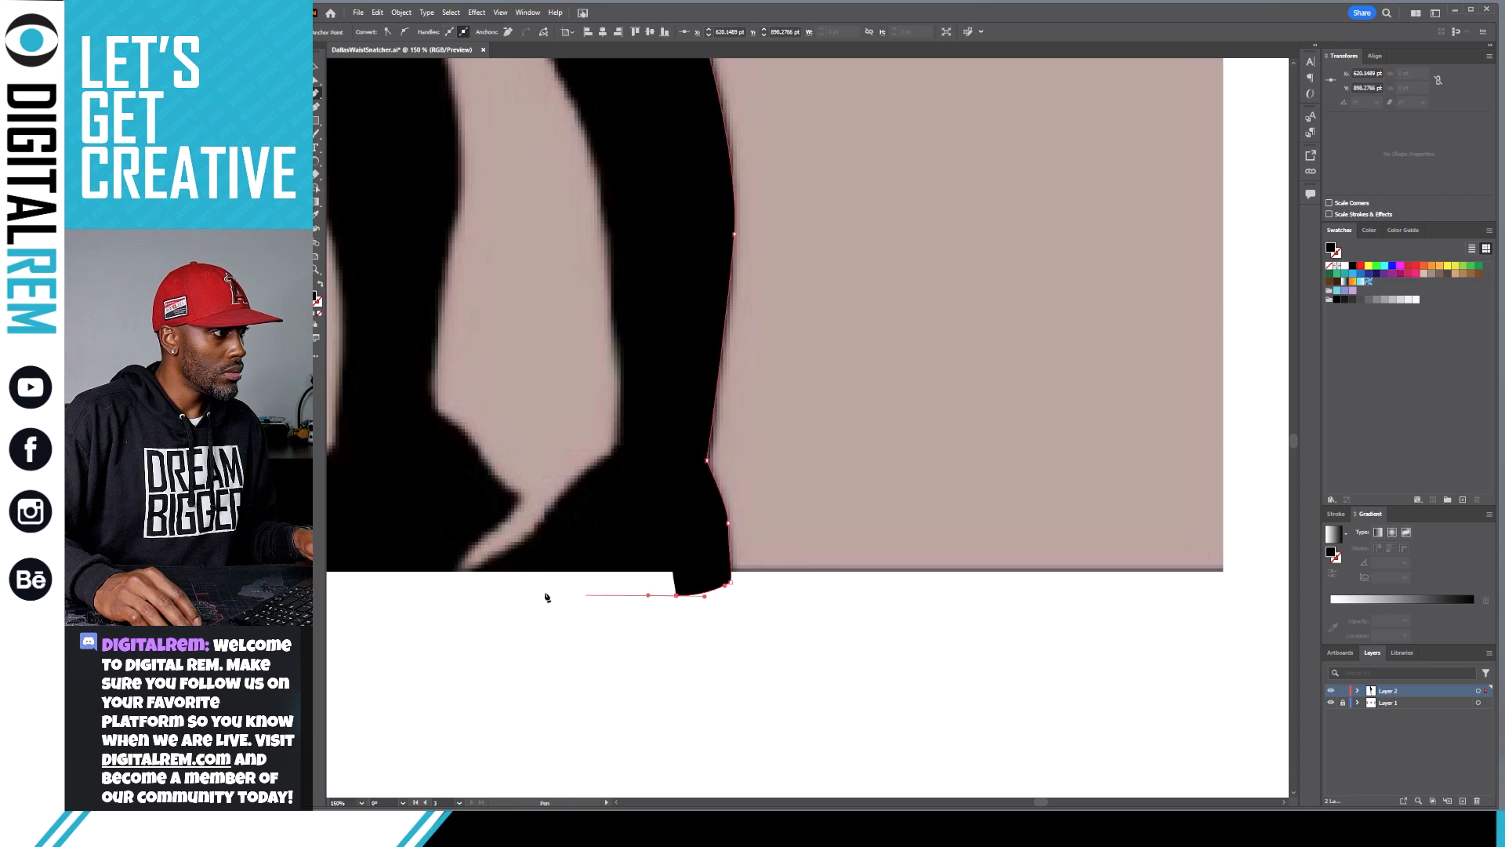
left_click(462, 599)
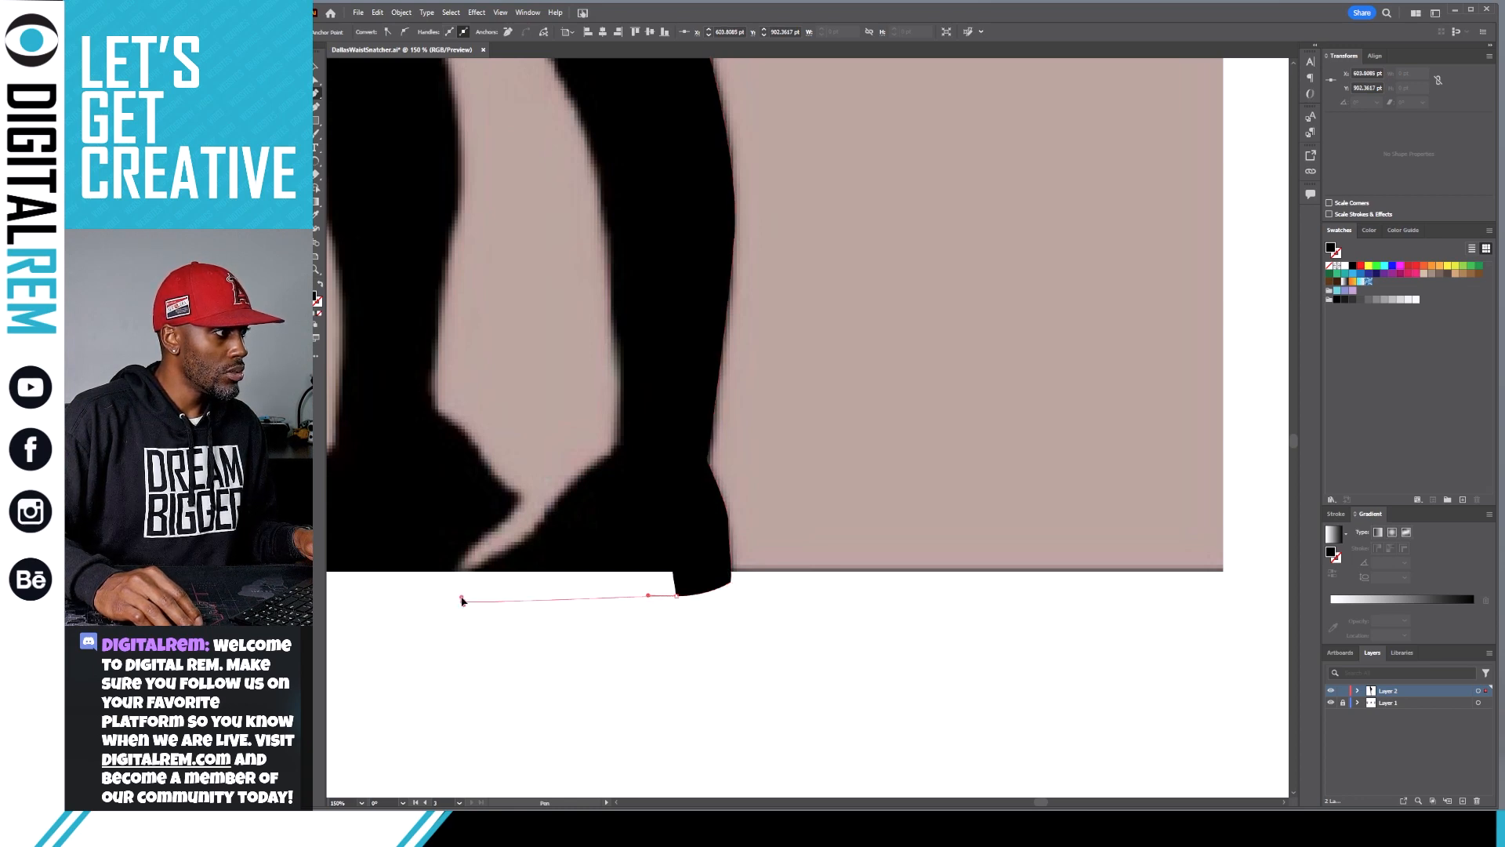
left_click_drag(462, 598, 462, 599)
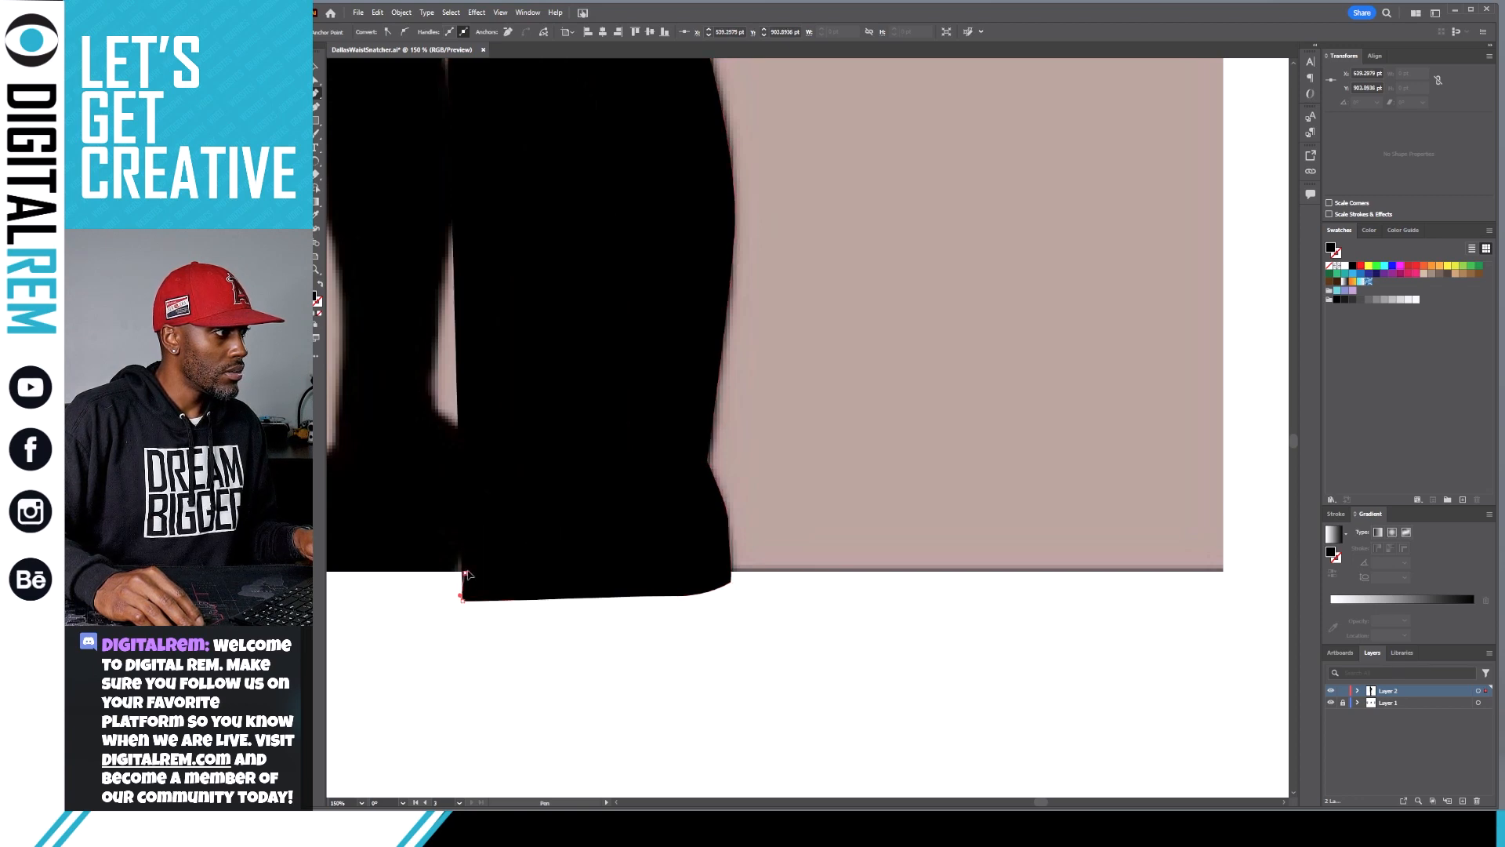
left_click(463, 575)
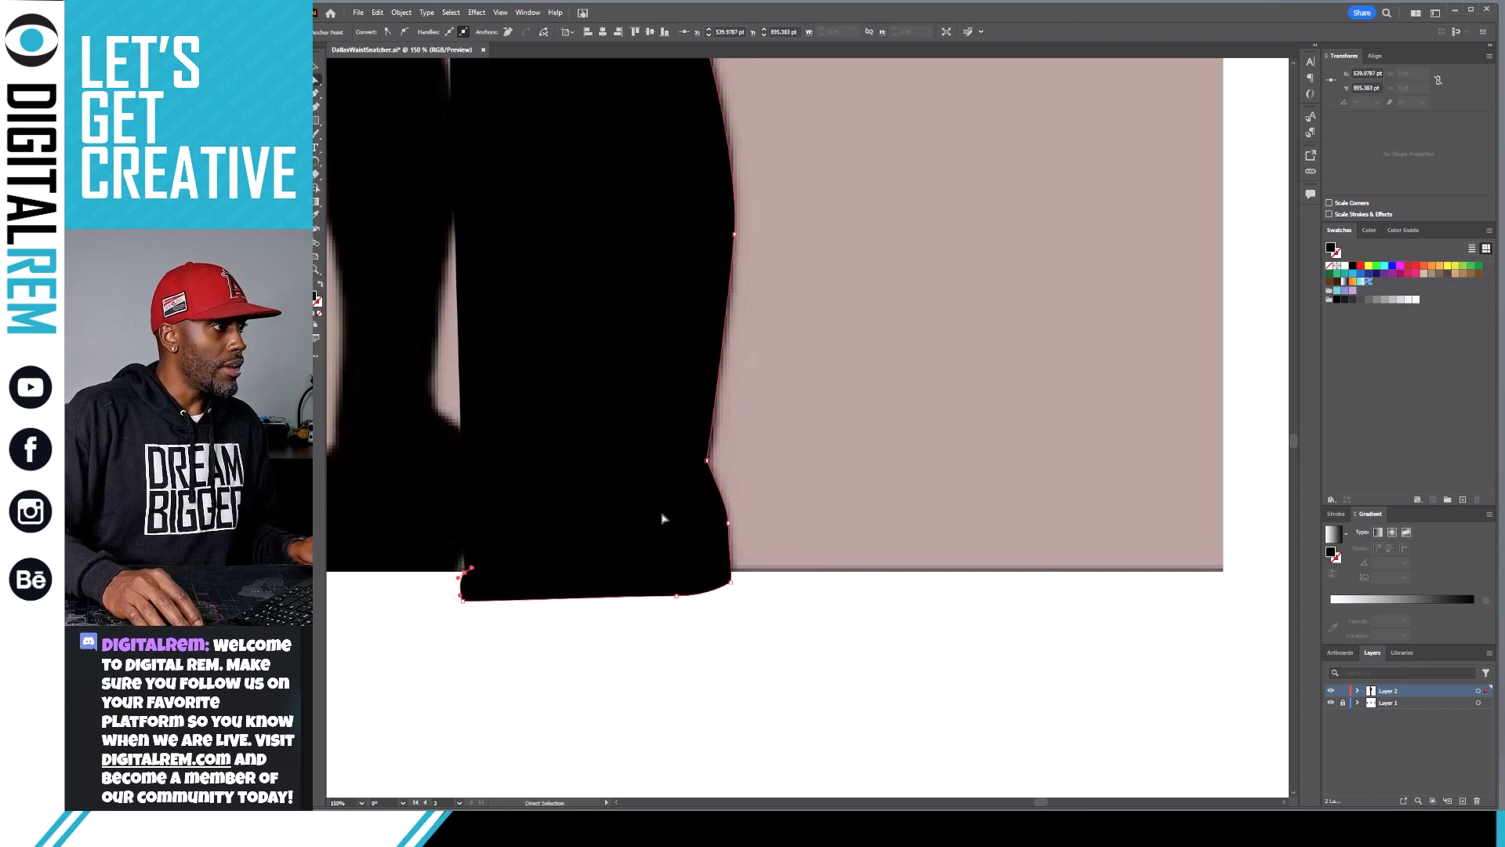
Swap the traced path's fill and stroke so it has no fill and a black outline.
key("a")
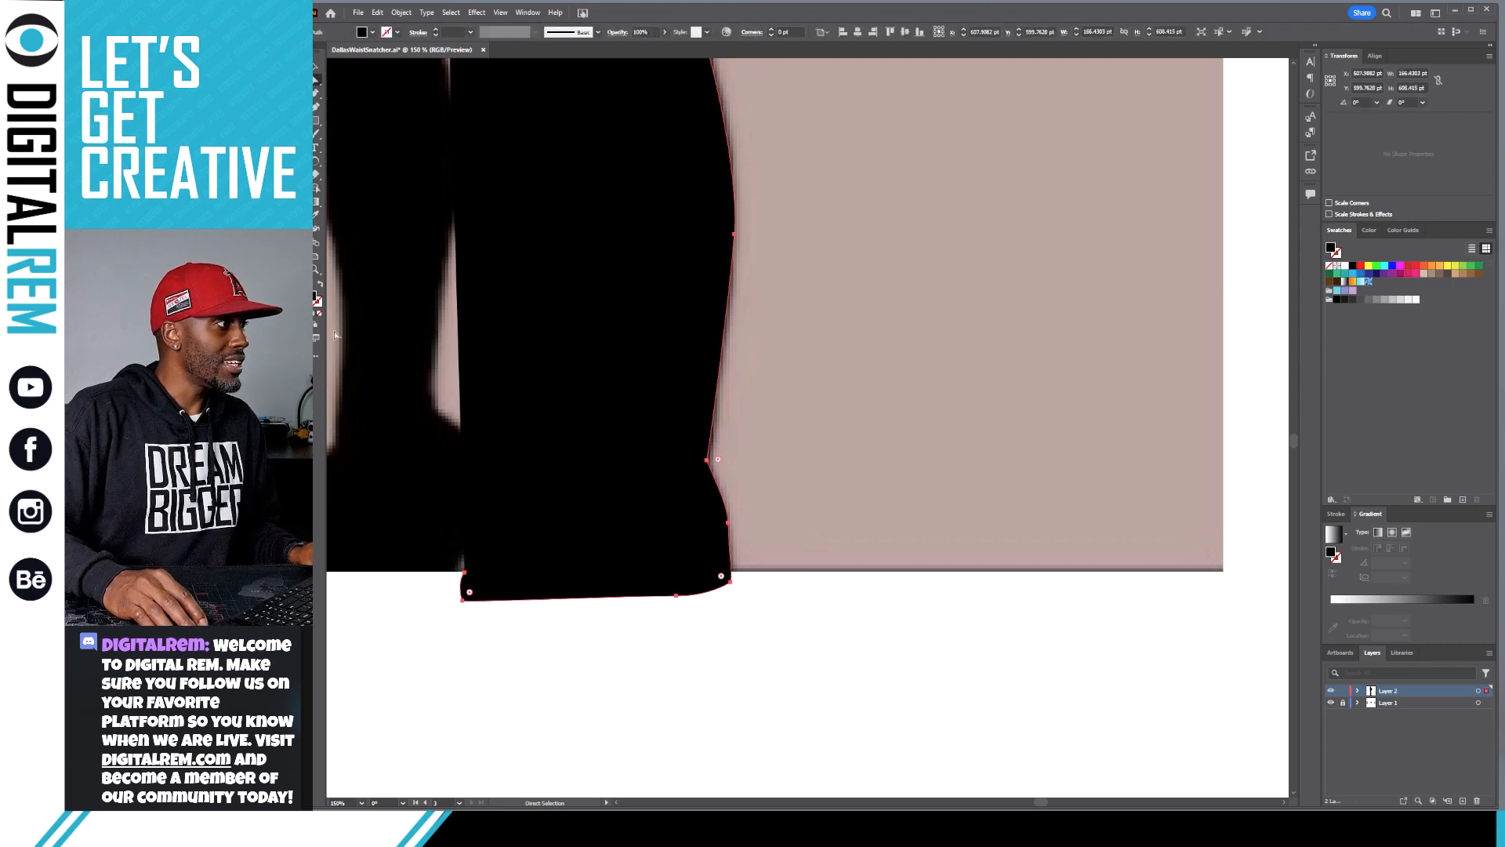
left_click(317, 297)
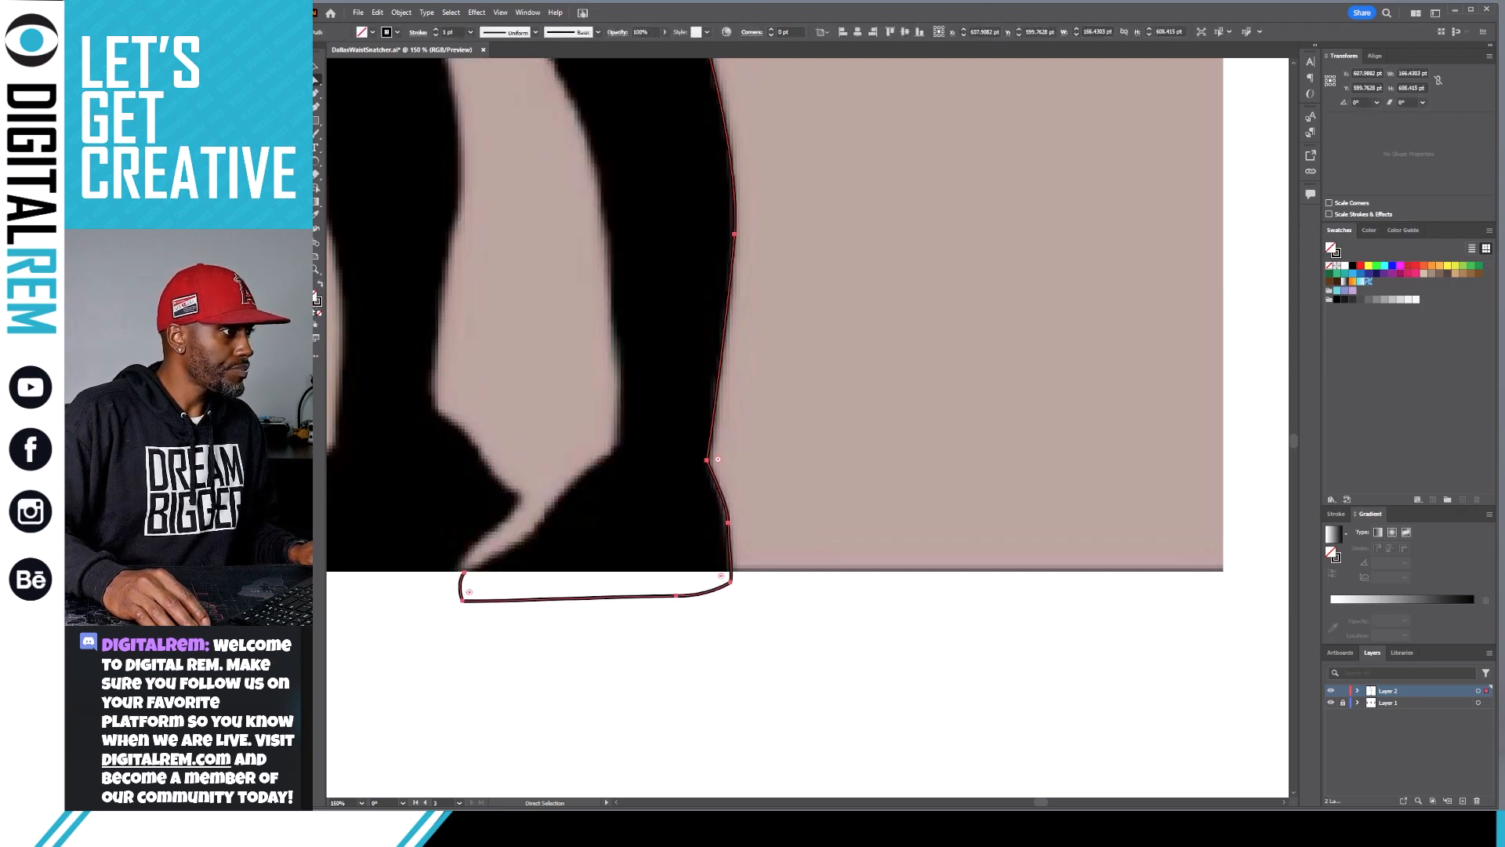
left_click(318, 307)
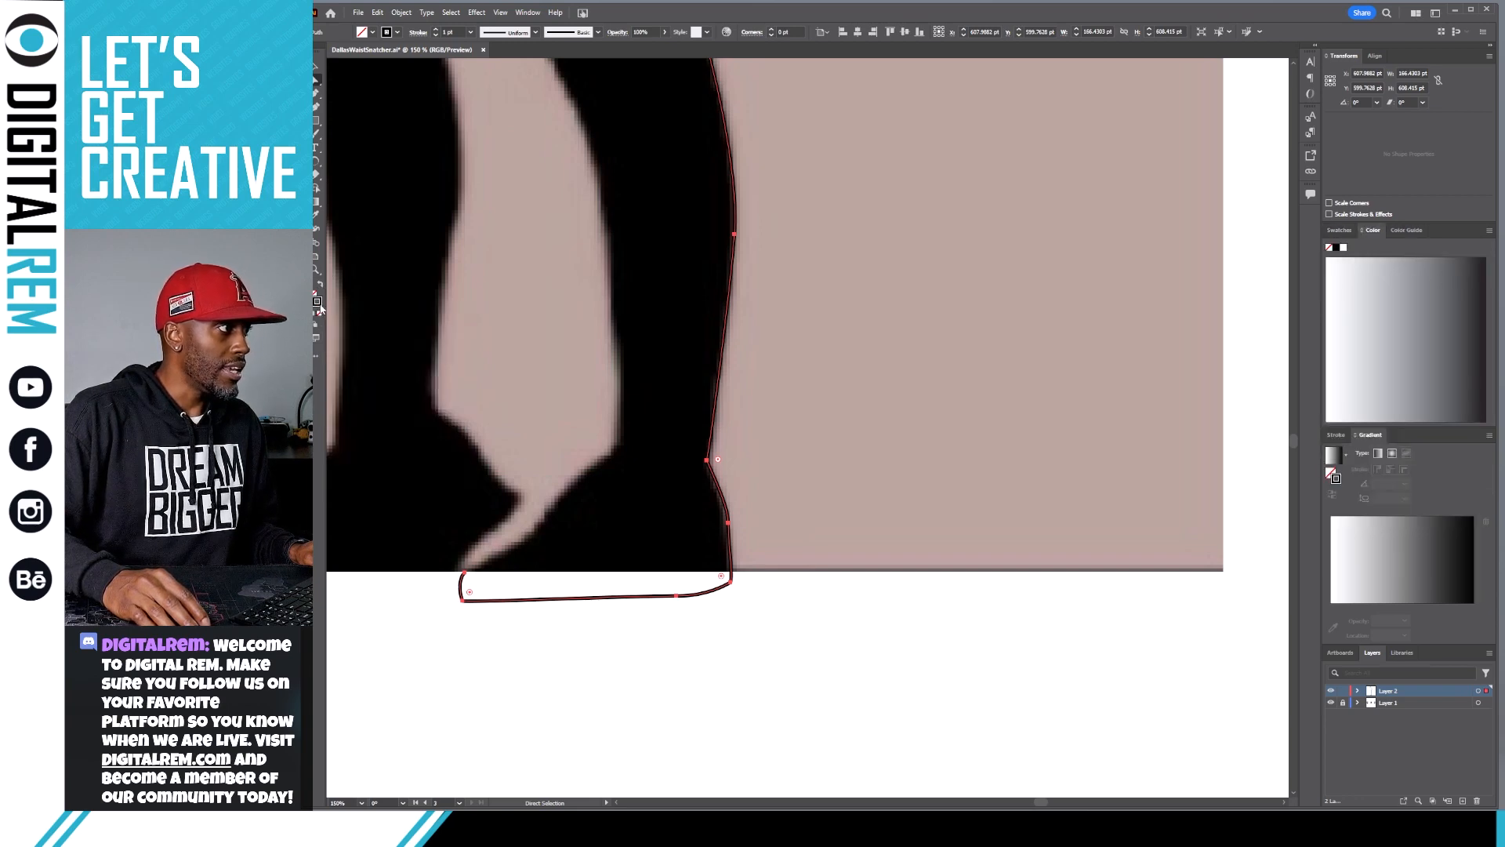
Try to recolor the path's black stroke by changing only the hue in the Color Picker.
double_click(317, 303)
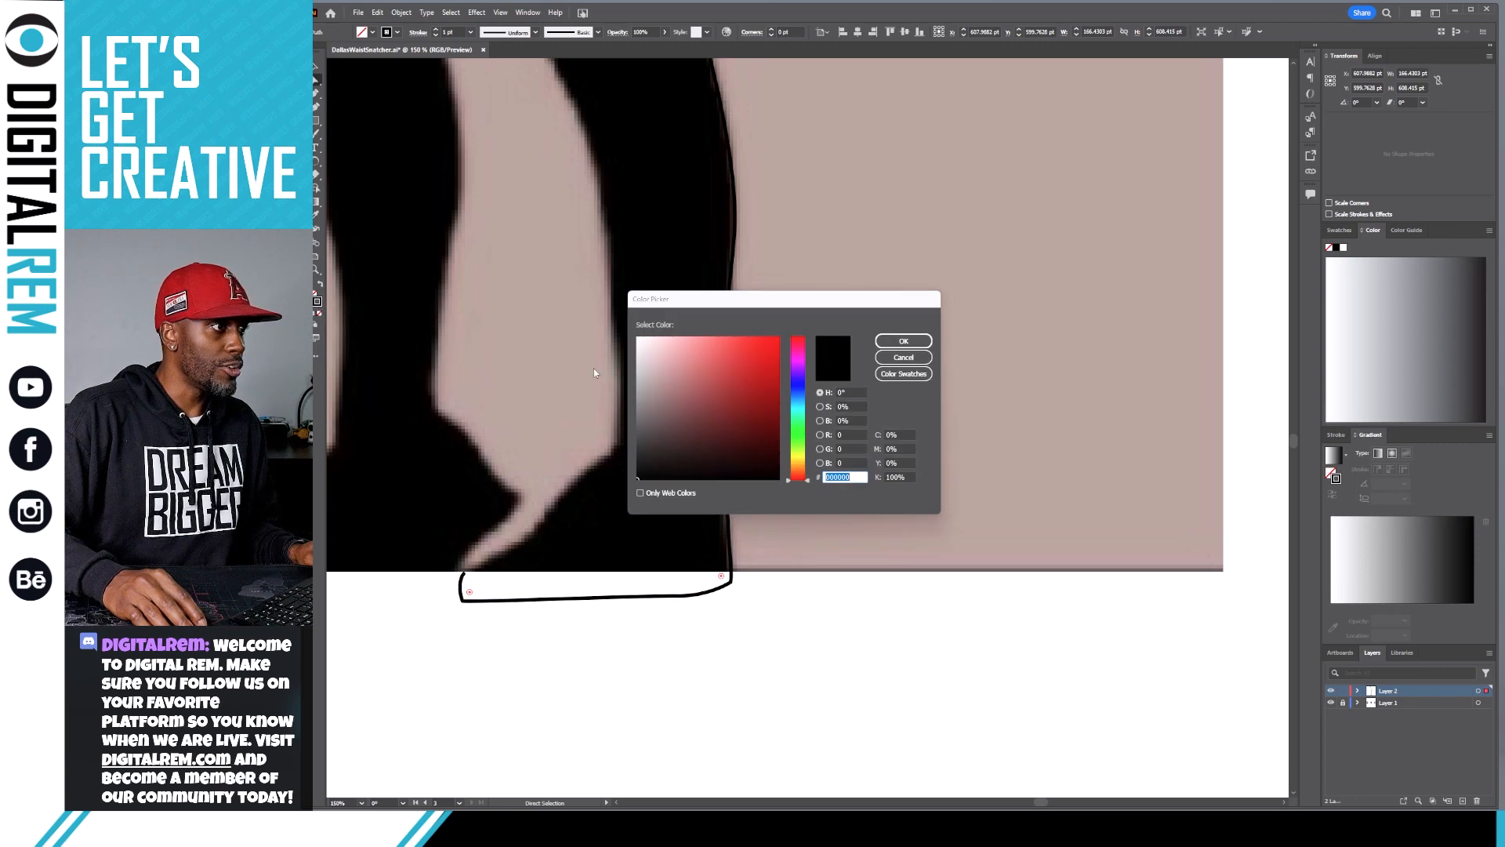
left_click(798, 426)
left_click(884, 344)
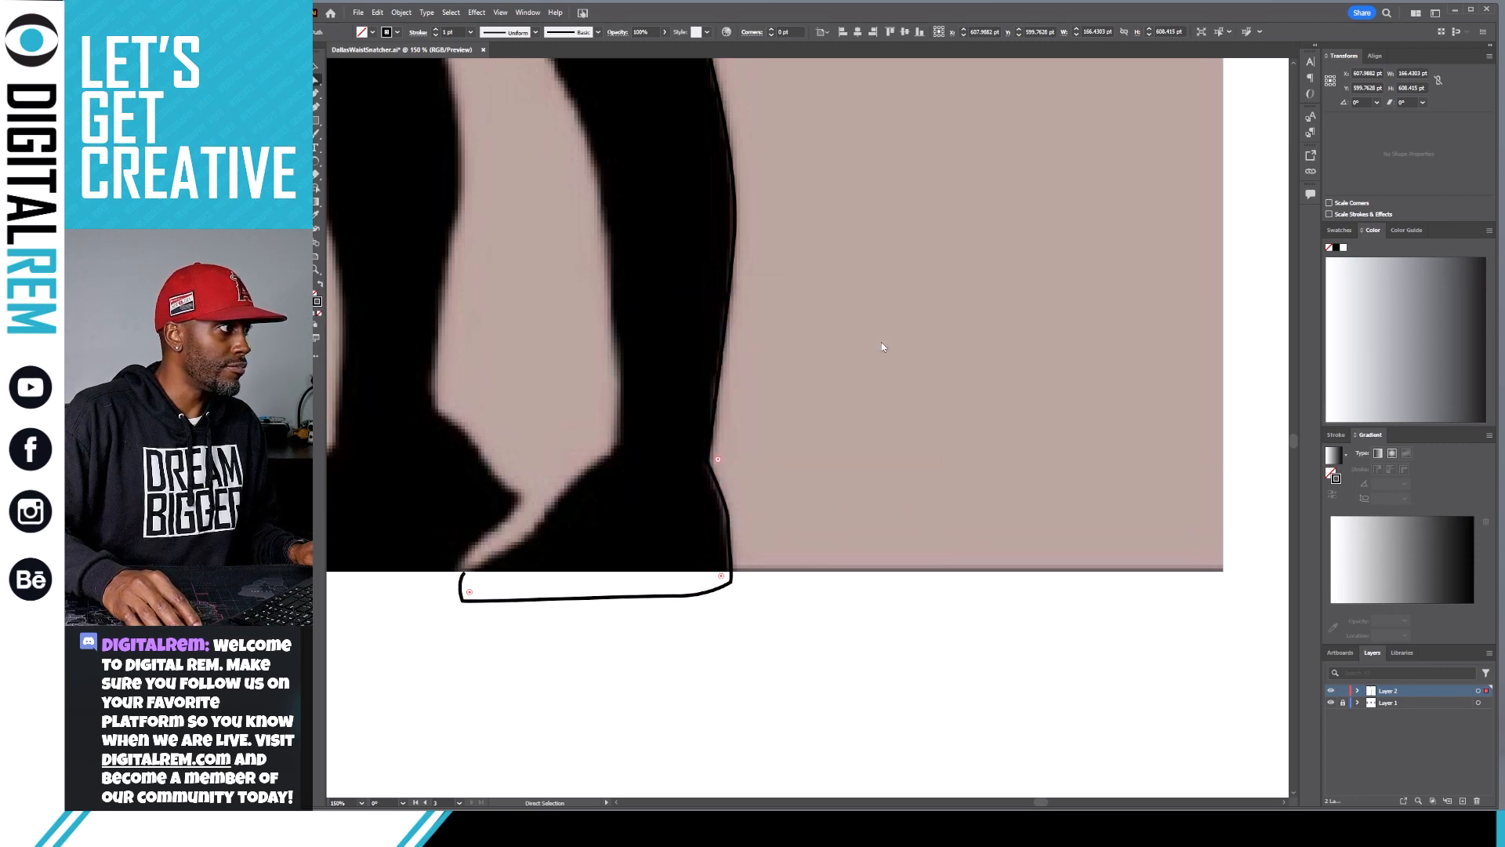
Pick a fully saturated, bright shade at hue 142° in the Color Picker as the path's stroke color.
double_click(318, 302)
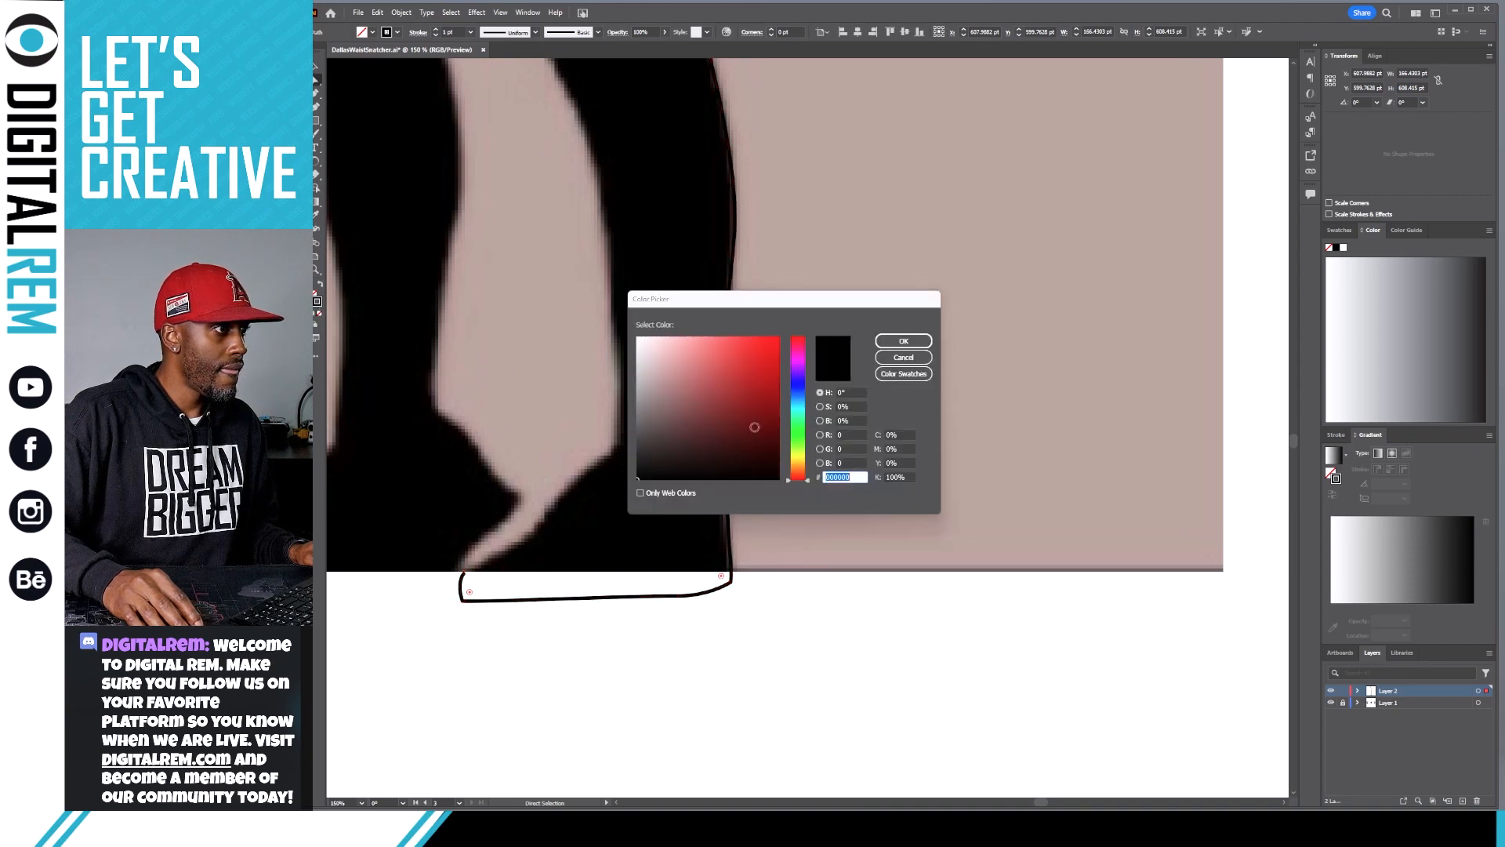
left_click(796, 424)
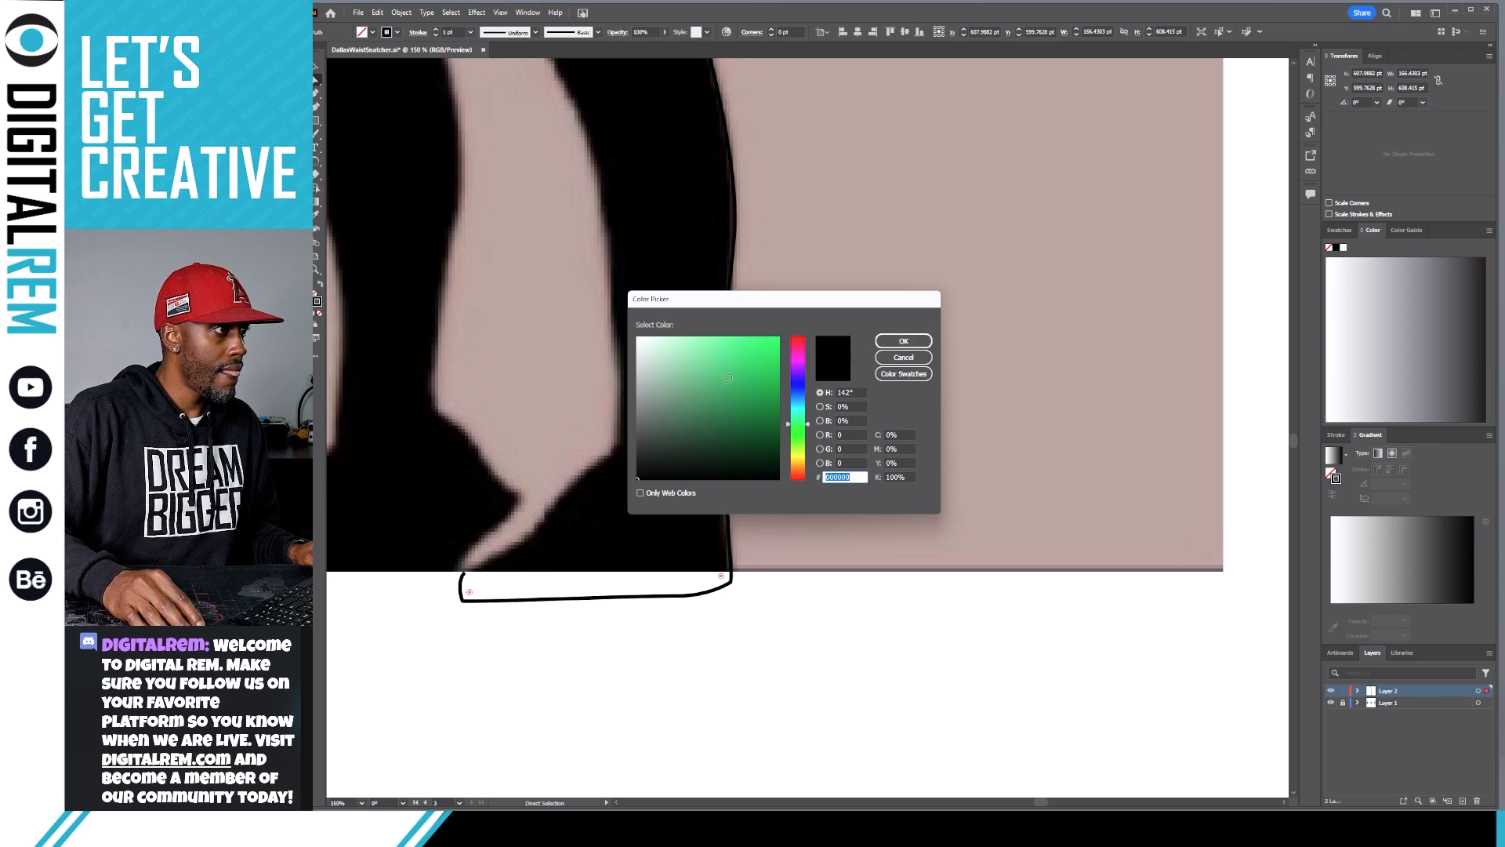
left_click(776, 339)
left_click(903, 341)
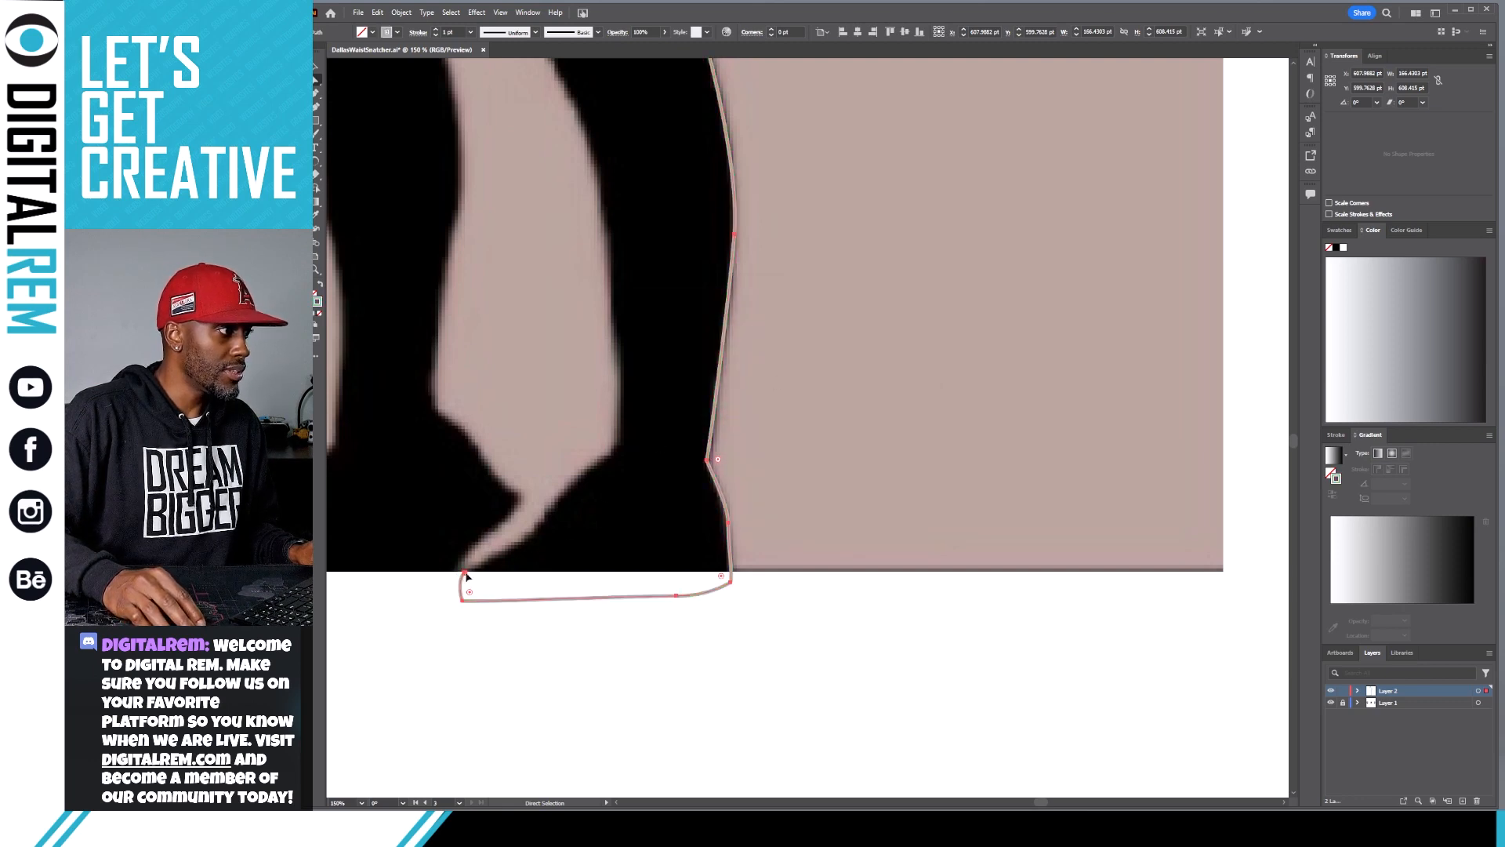
Resume the path from its open end at the right toe and trace the top of the foot up to the ankle.
left_click(464, 576)
key("p")
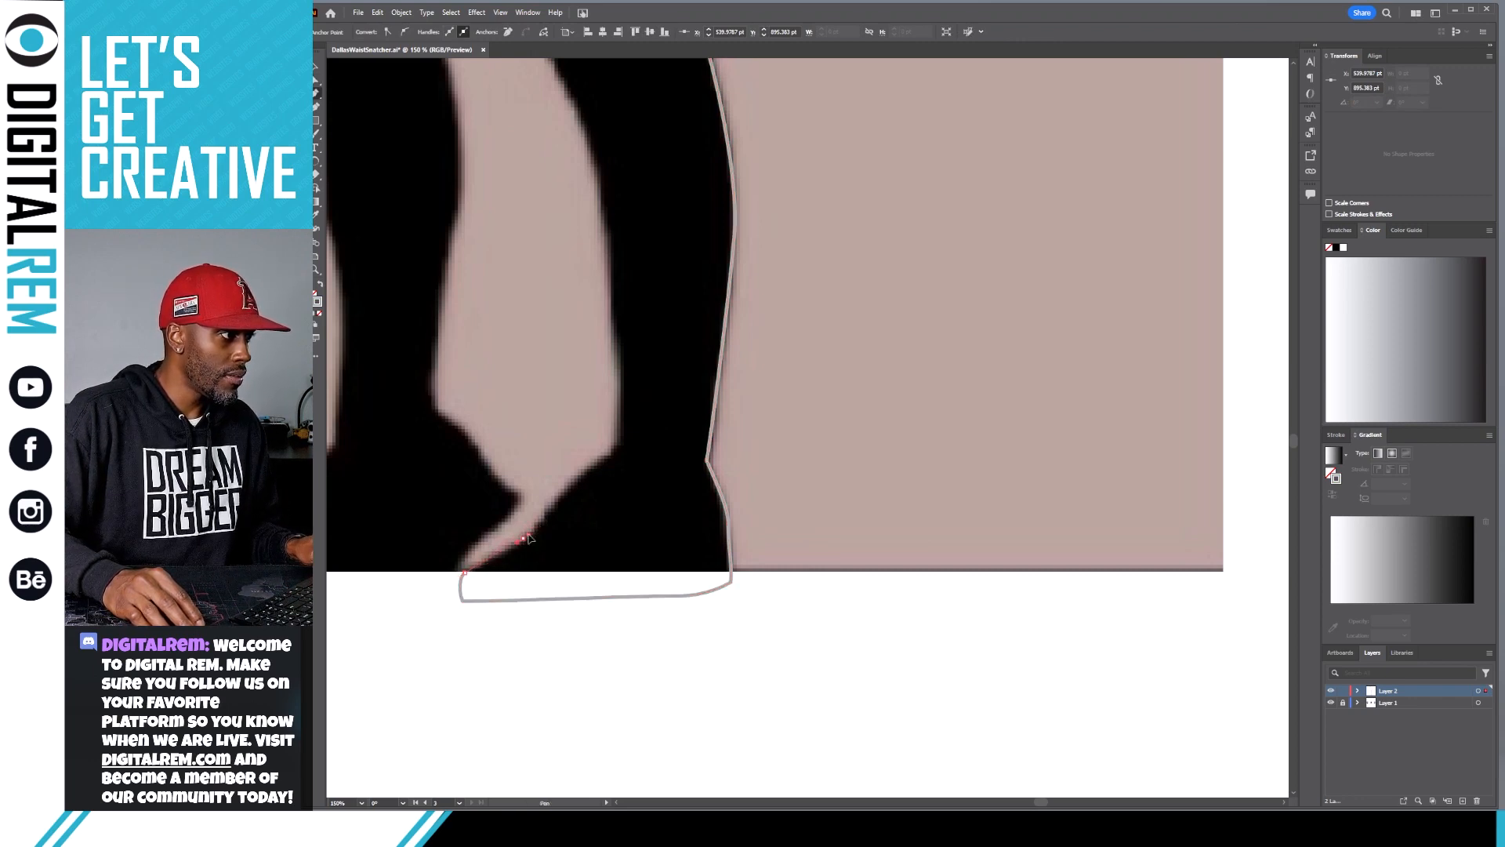
left_click(524, 540)
left_click(611, 454)
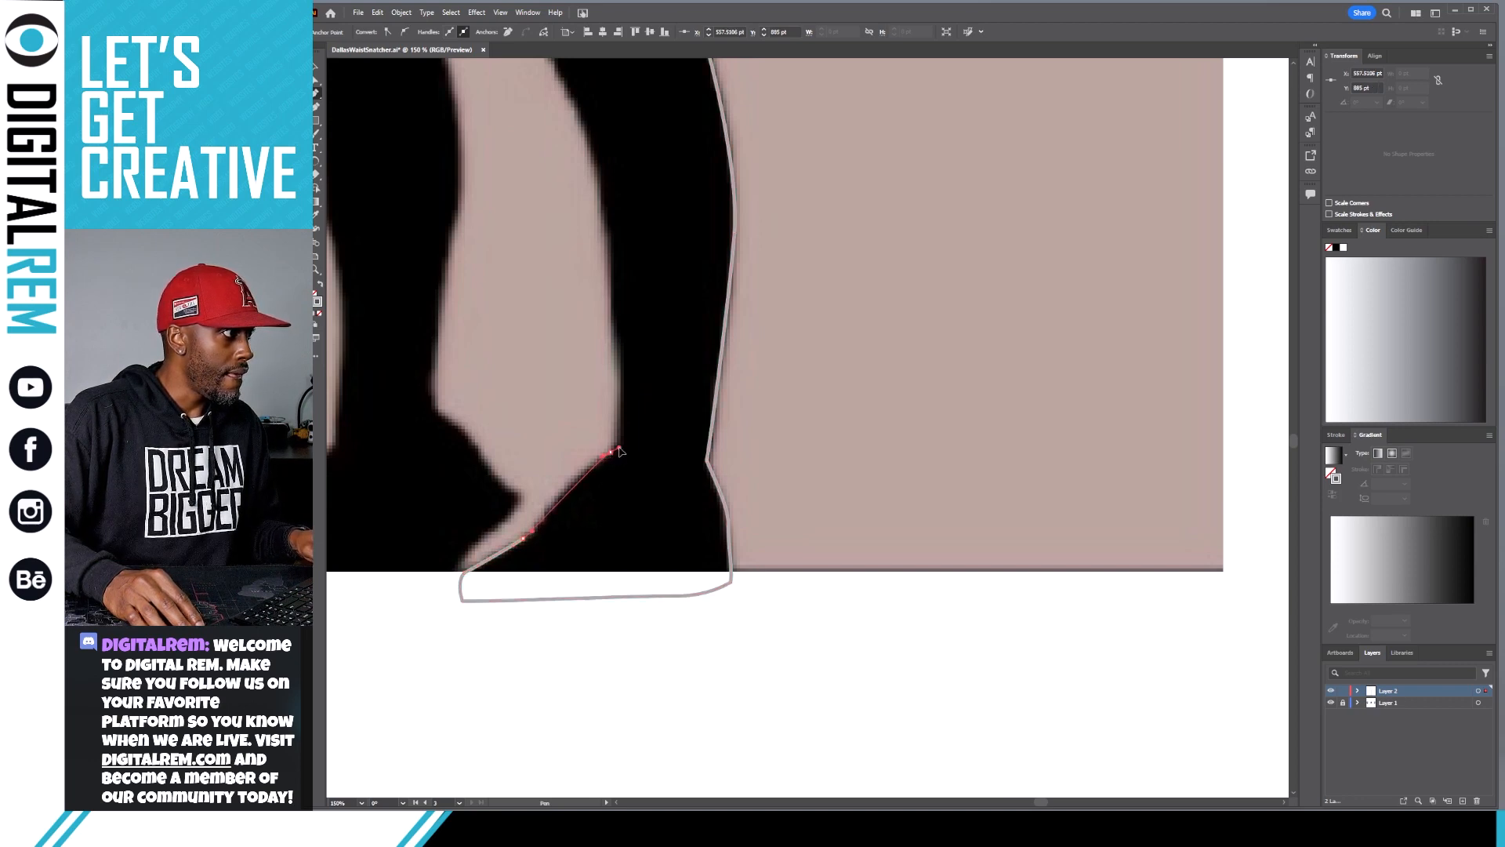
Trace the inner edge of the right lower leg from the ankle up to the upper calf.
left_click(618, 359)
left_click(611, 332)
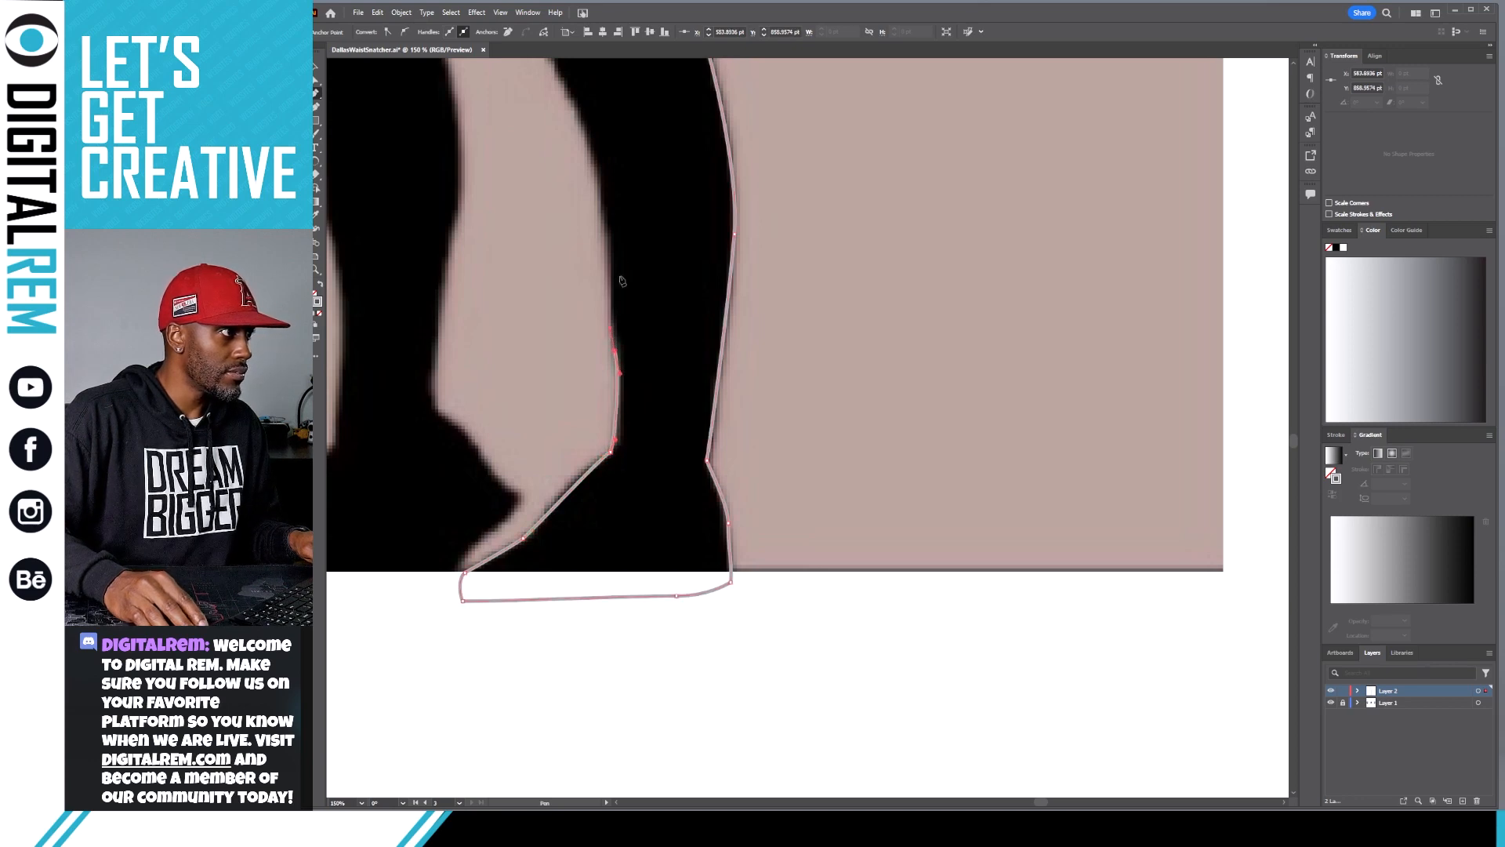
left_click(606, 227)
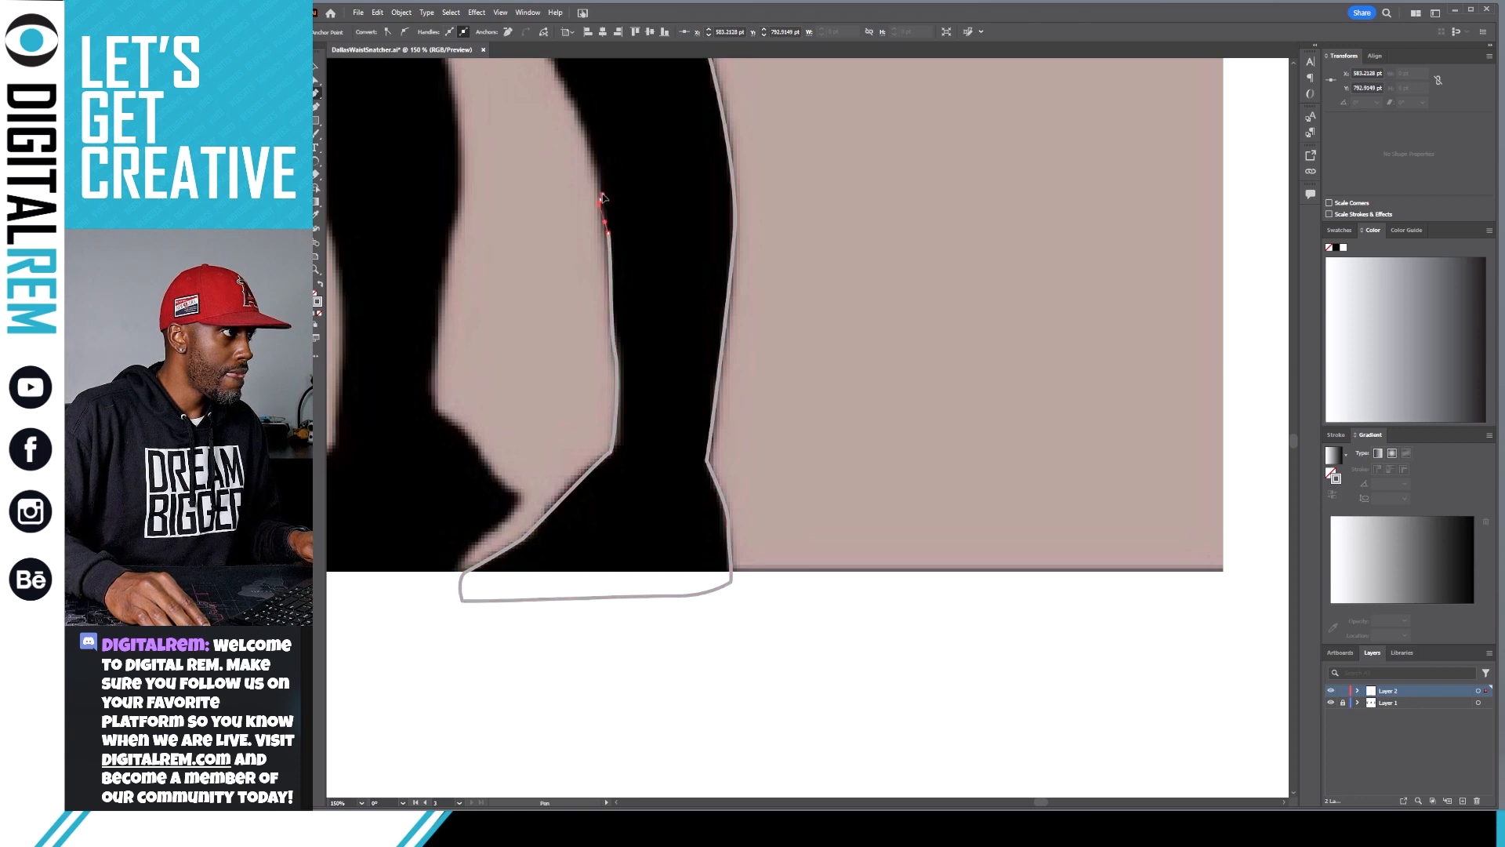
left_click(602, 200)
Trace the right leg's inner edge up the thigh and around the rounded top of the gap between the legs.
scroll(600, 172, "up", 5)
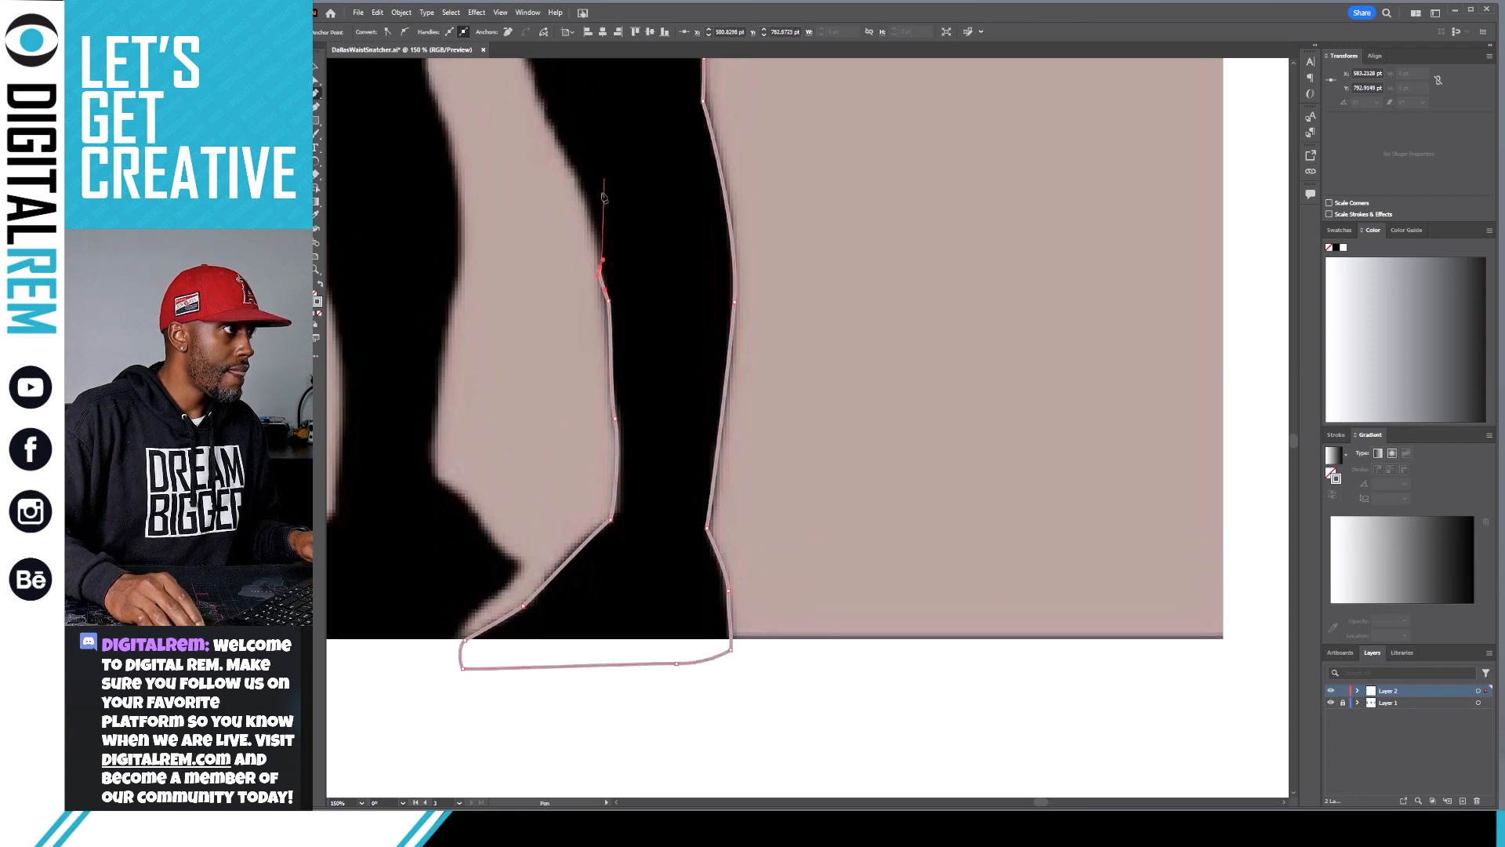
scroll(593, 225, "up", 1)
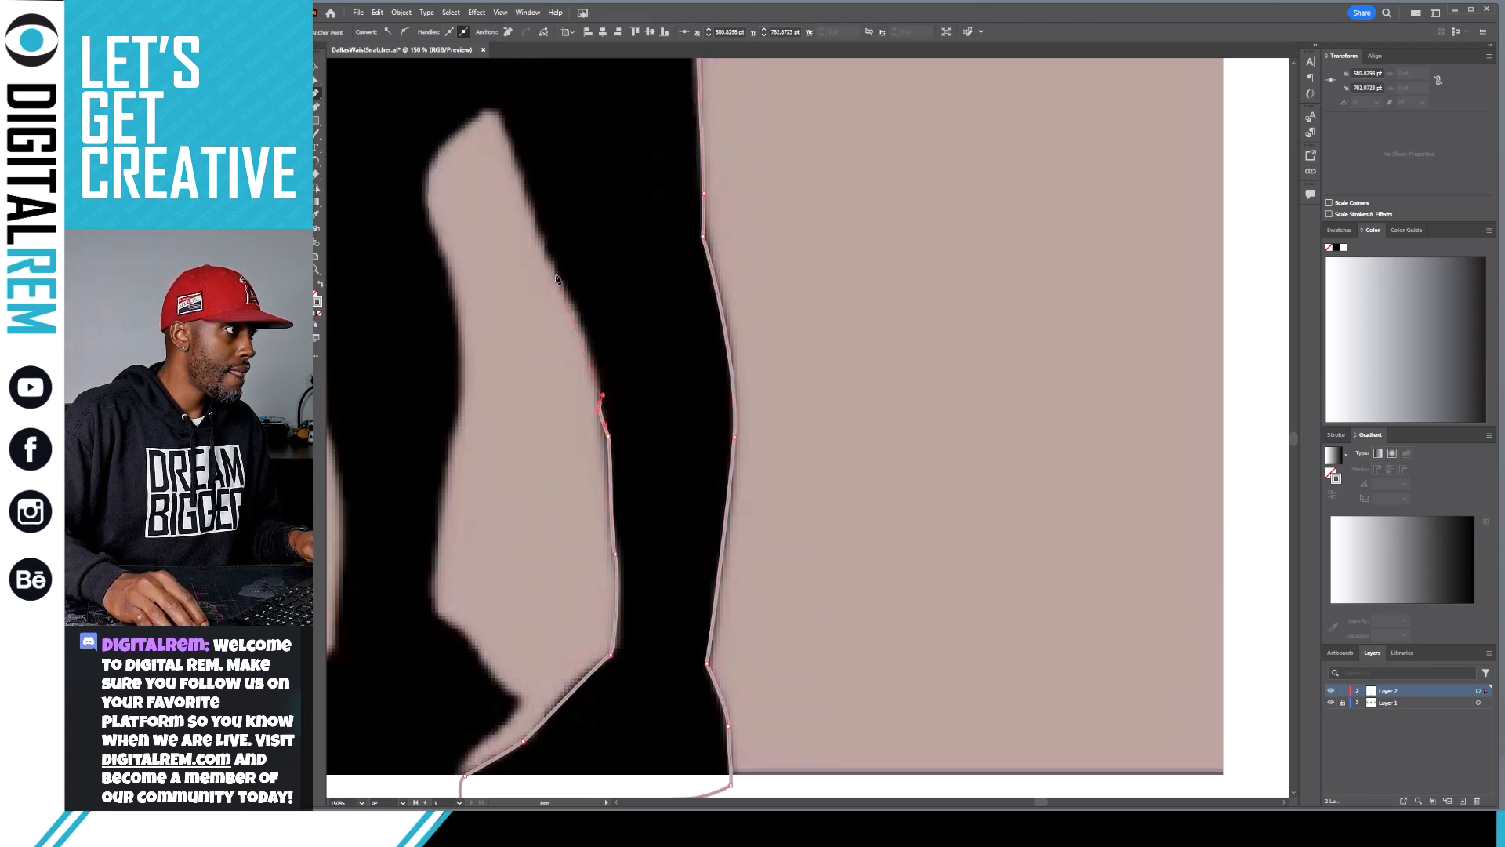
left_click(556, 276)
left_click(534, 235)
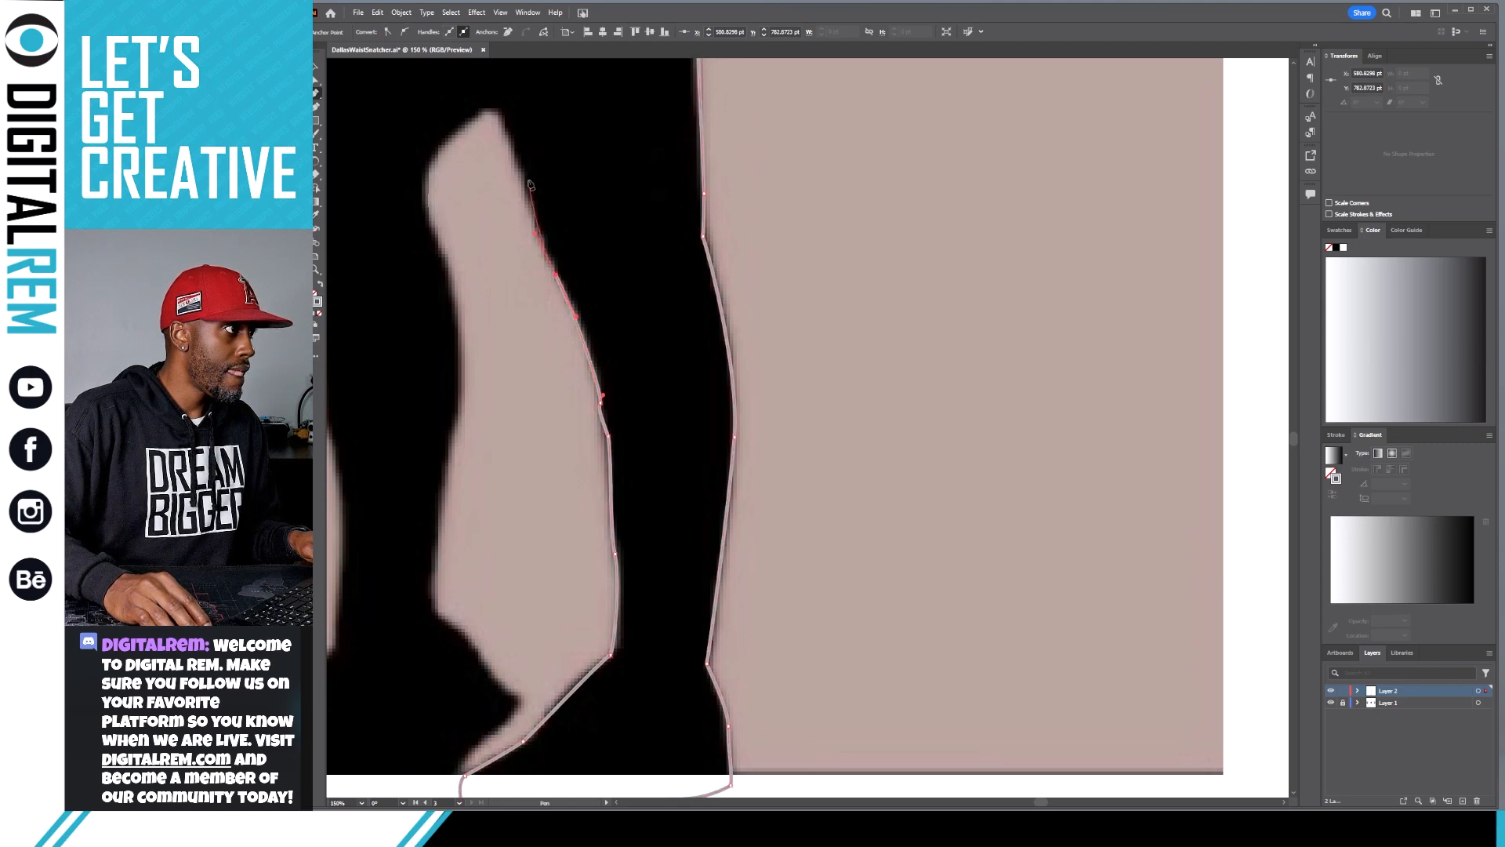
left_click(501, 118)
left_click(478, 116)
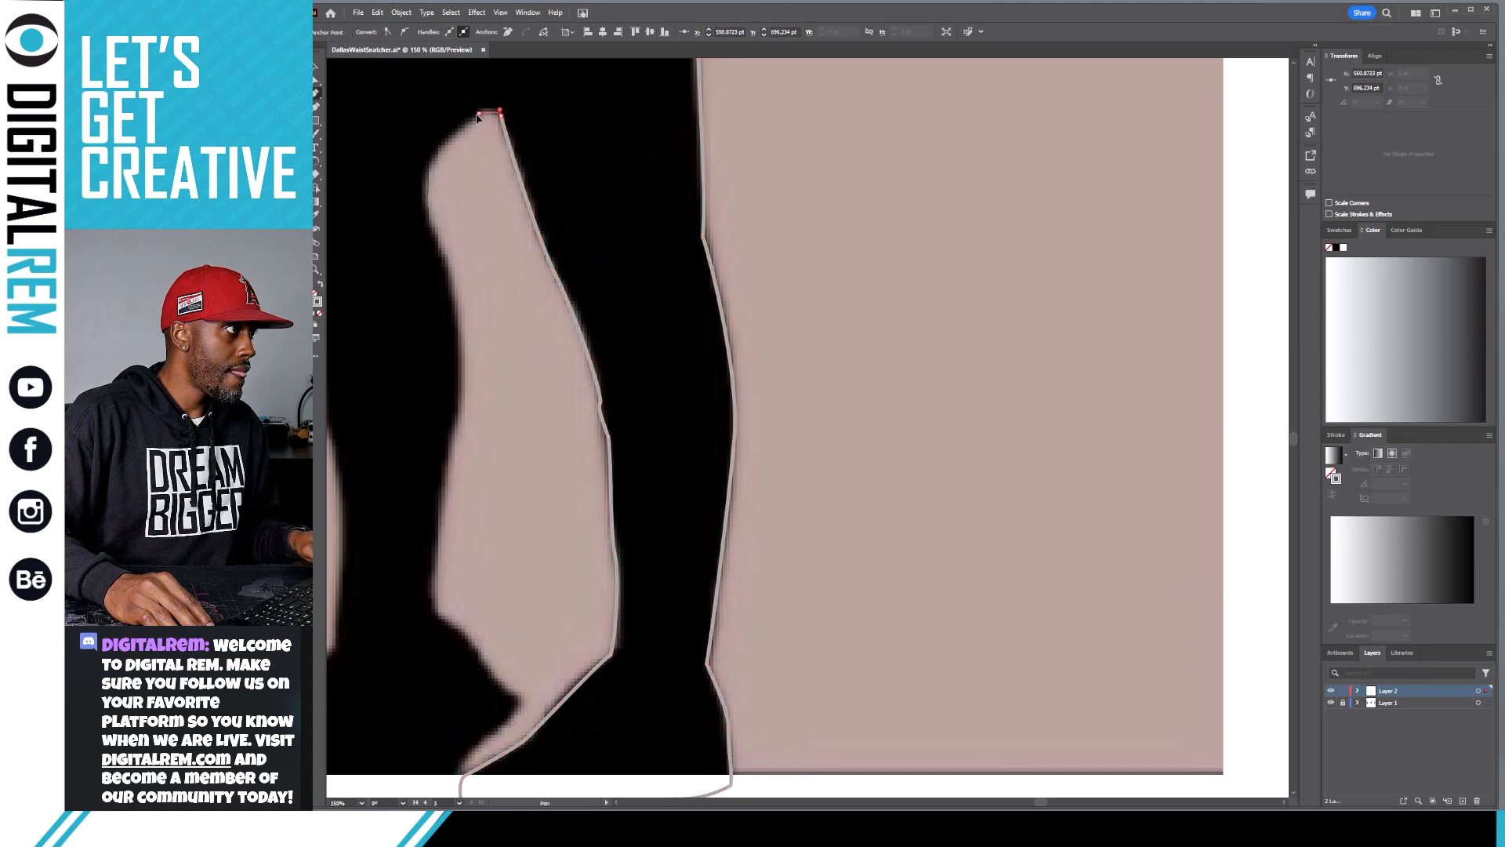
left_click(430, 161)
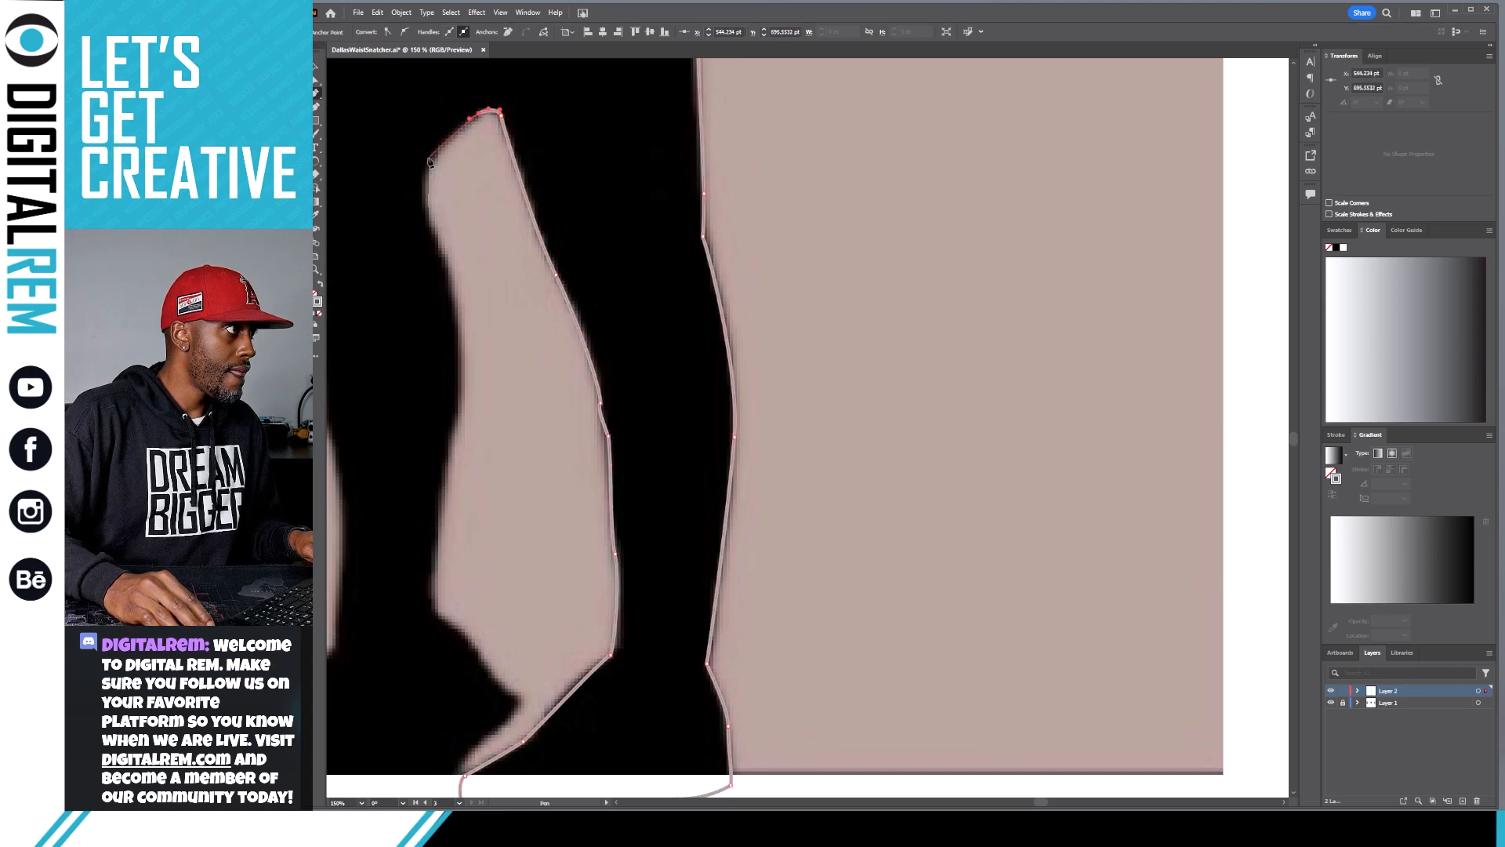
left_click(426, 167)
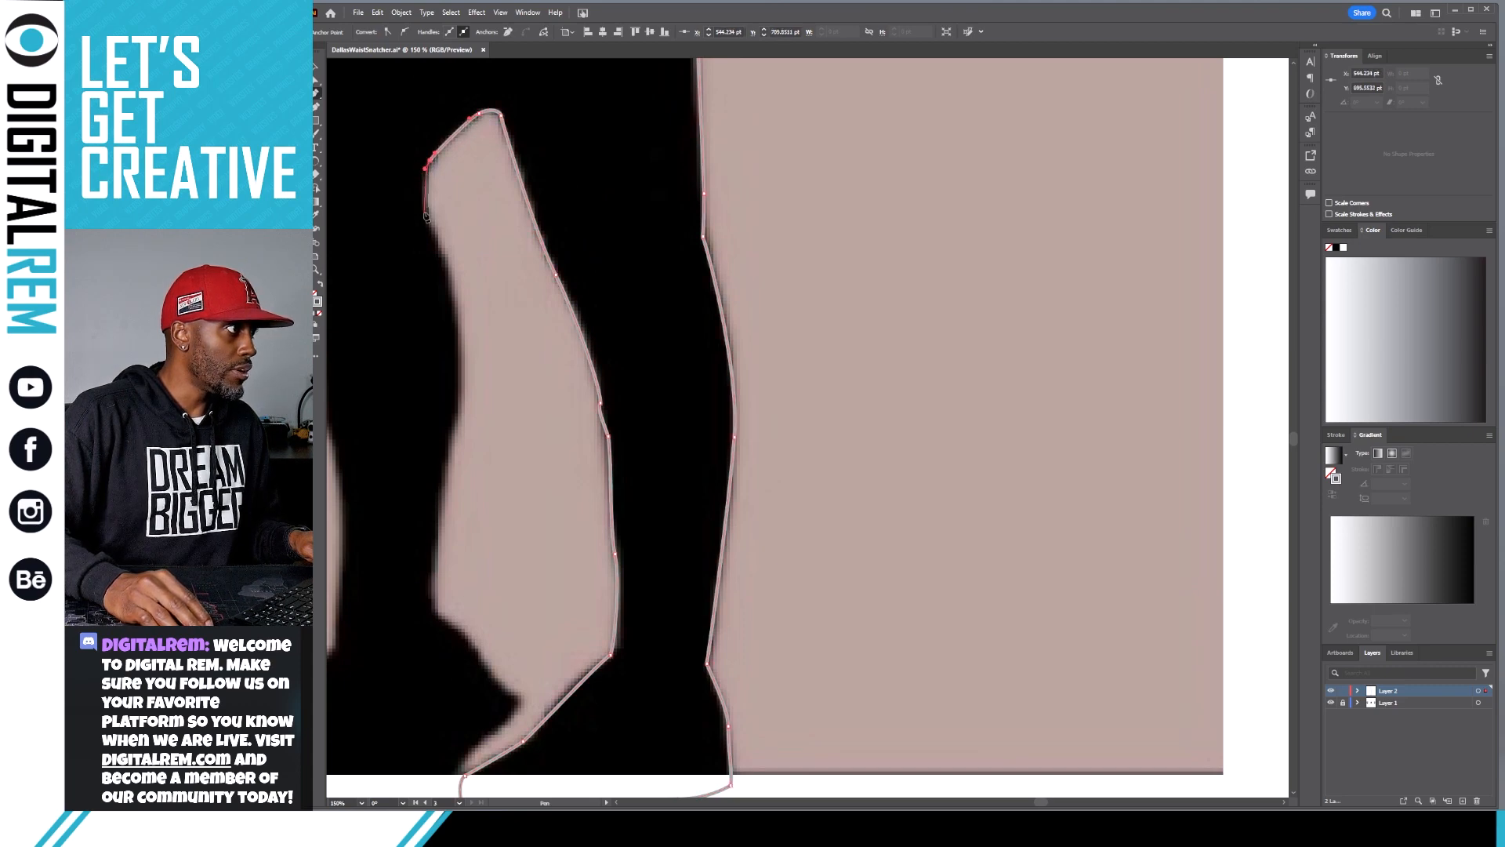
Trace the inner edge of the left leg from the upper thigh down past the knee to just above the ankle.
left_click_drag(425, 211, 434, 227)
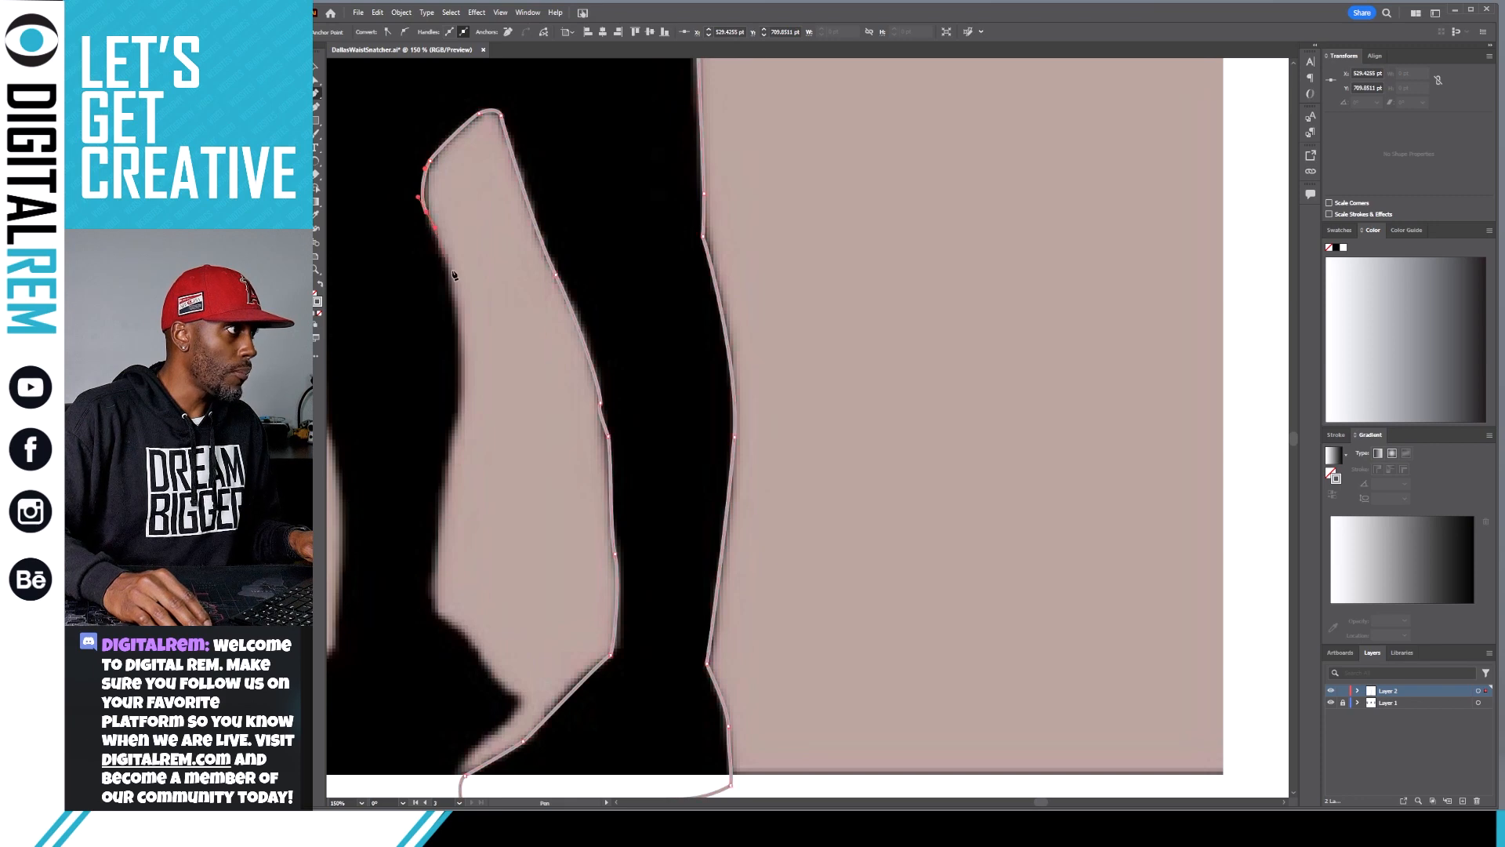
left_click_drag(460, 330, 460, 373)
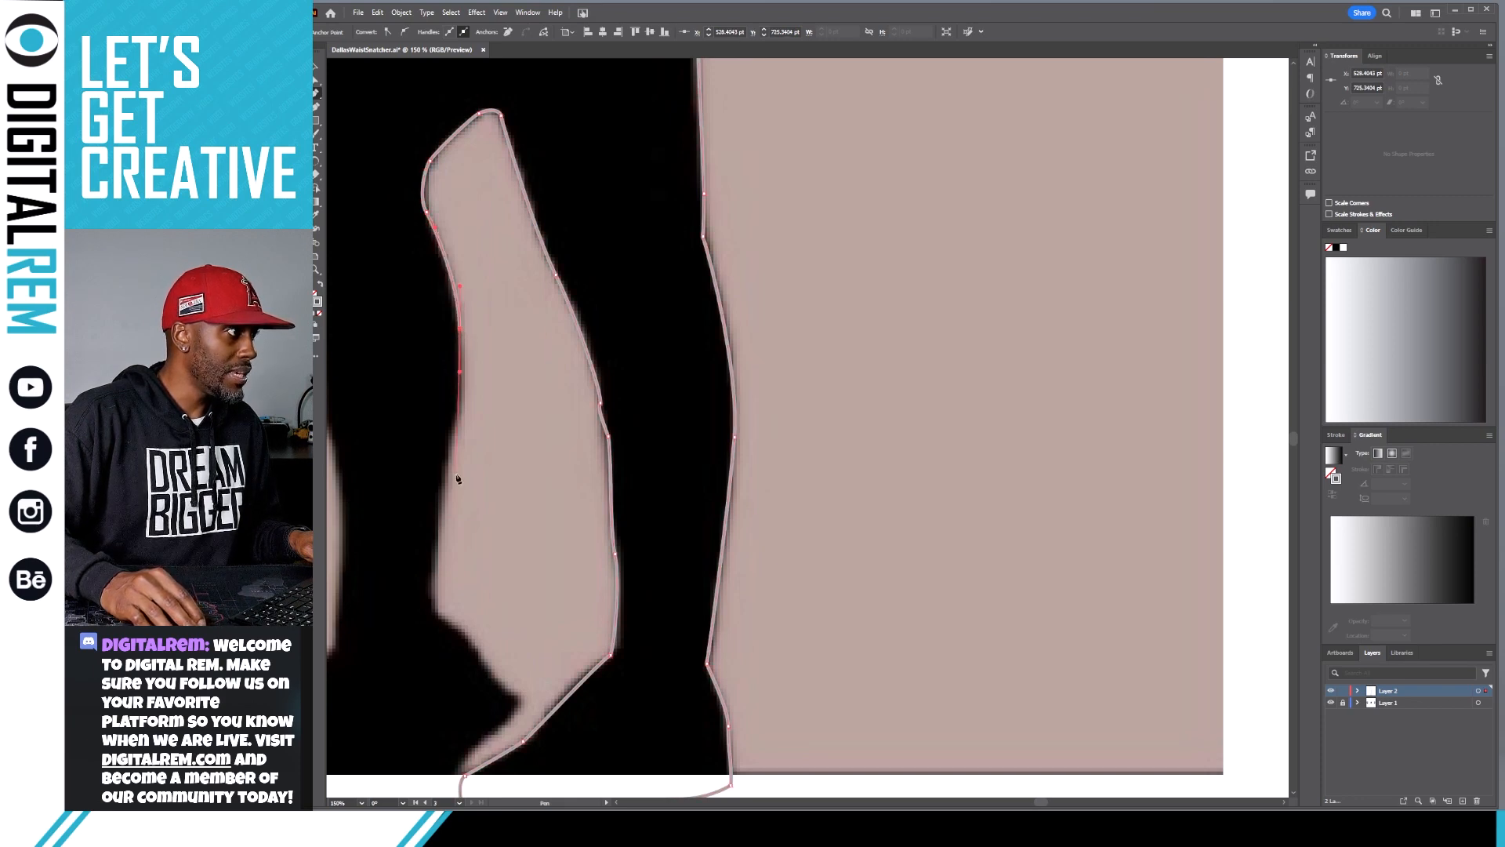
left_click_drag(453, 446, 452, 472)
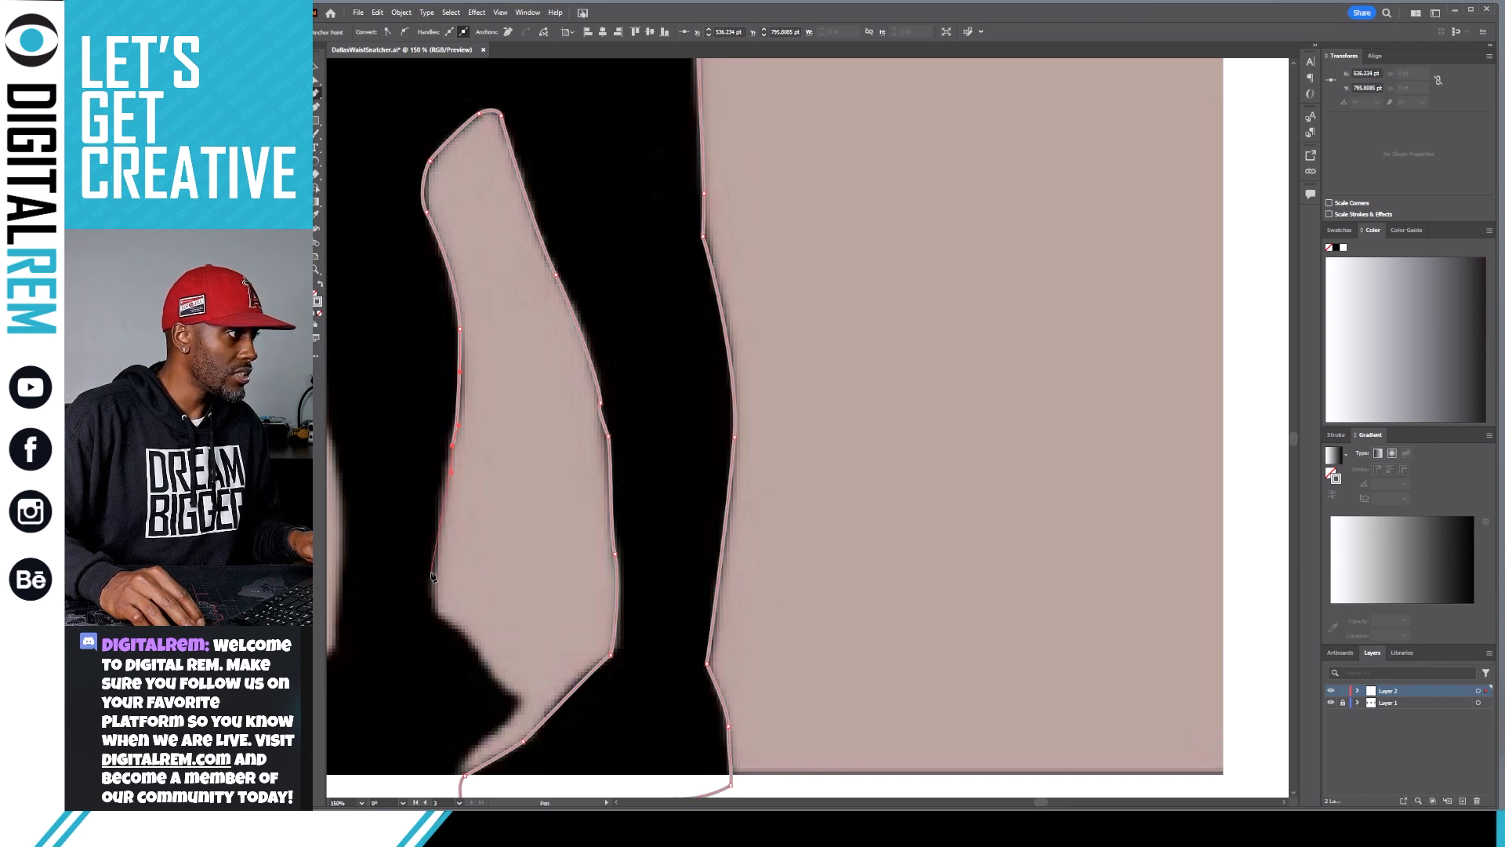
left_click(433, 572)
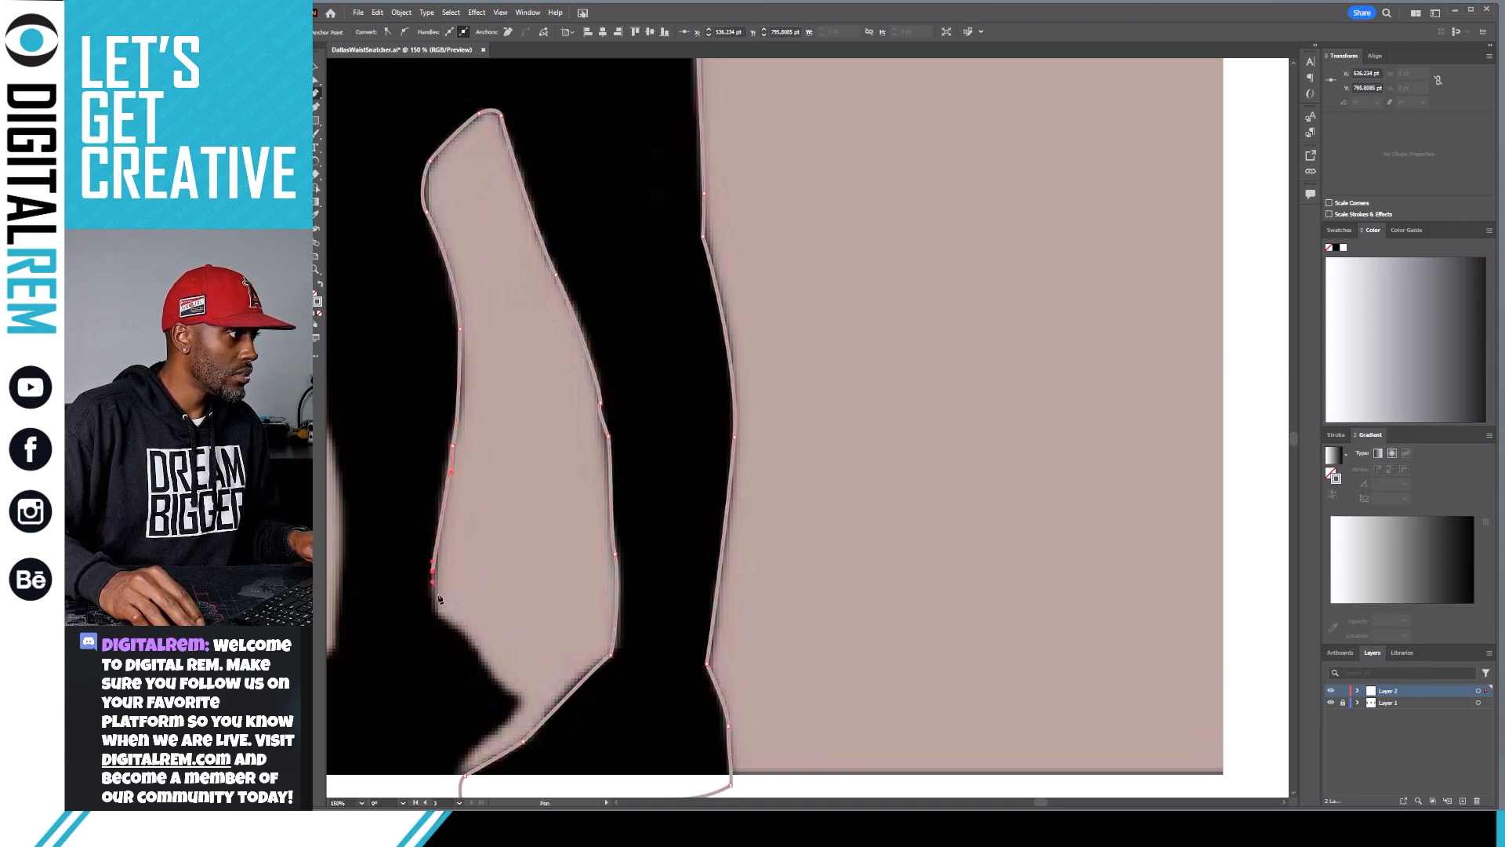
Trace the left foot's inner edge from just above the ankle down to the pointed tip between the feet.
left_click(434, 613)
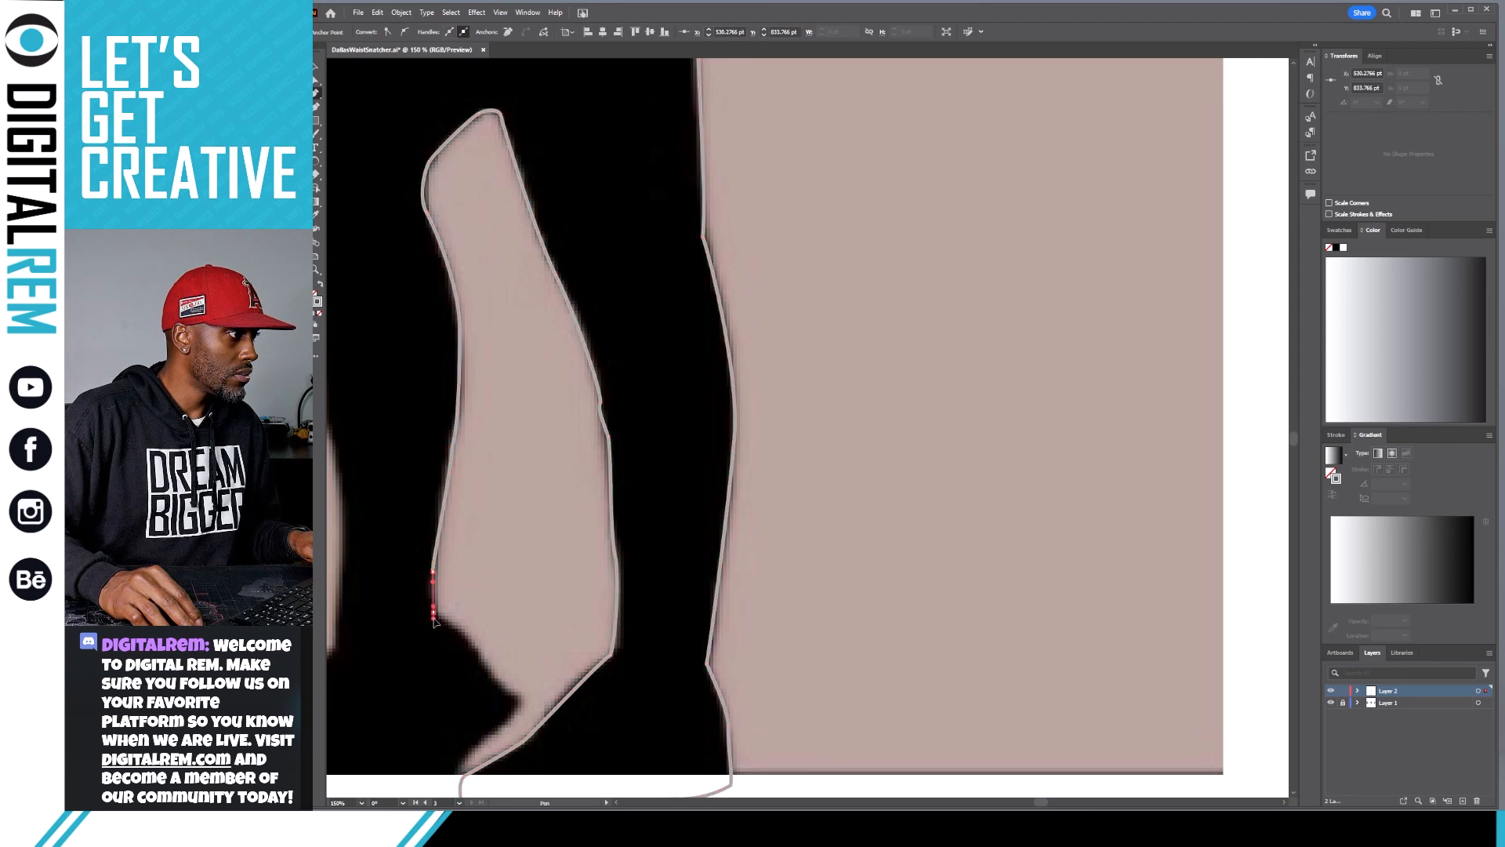
left_click_drag(434, 618, 436, 618)
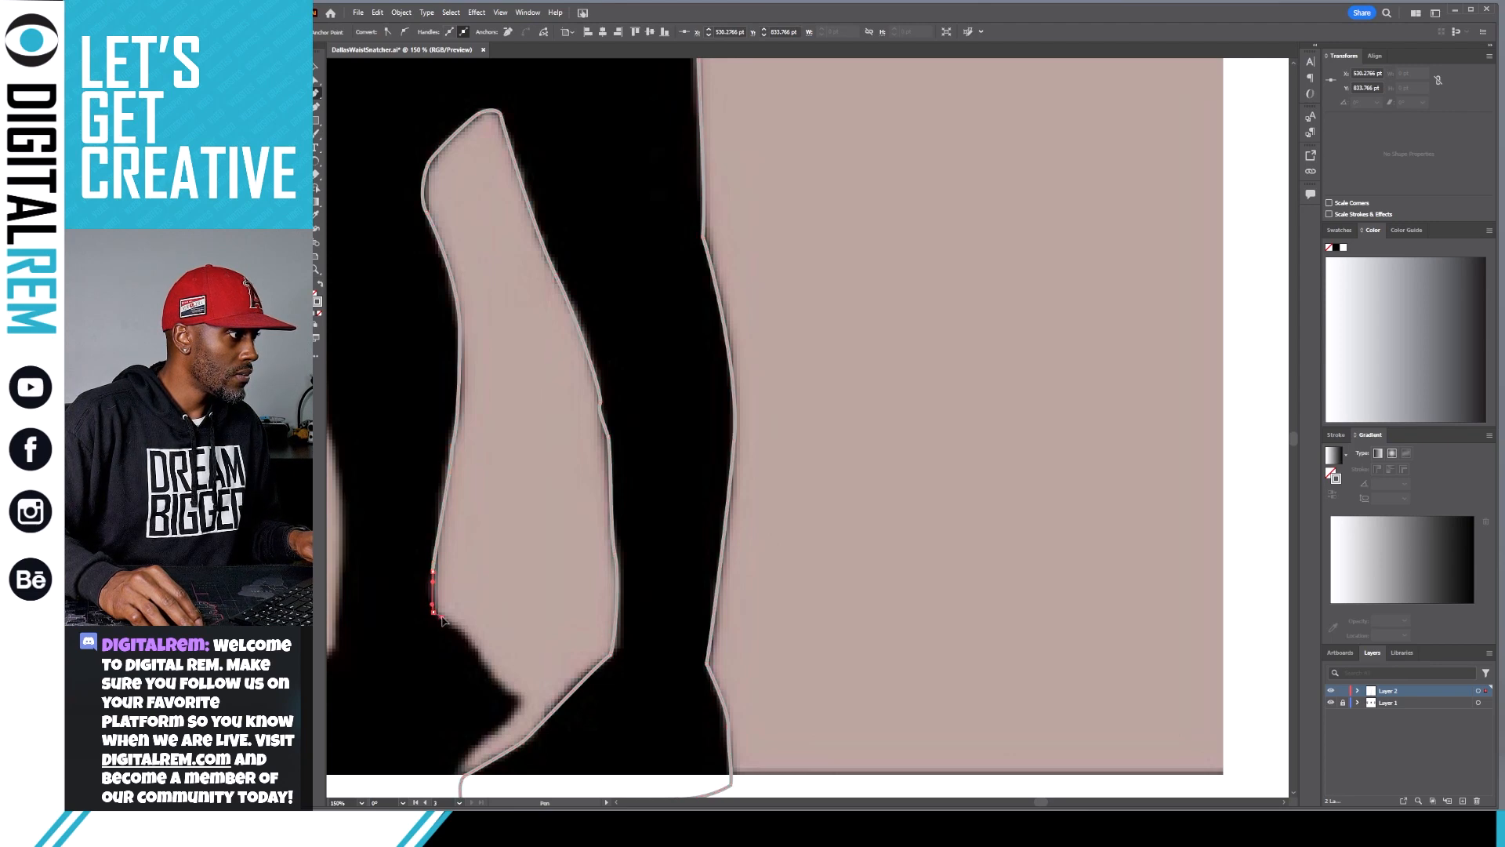
left_click(483, 658)
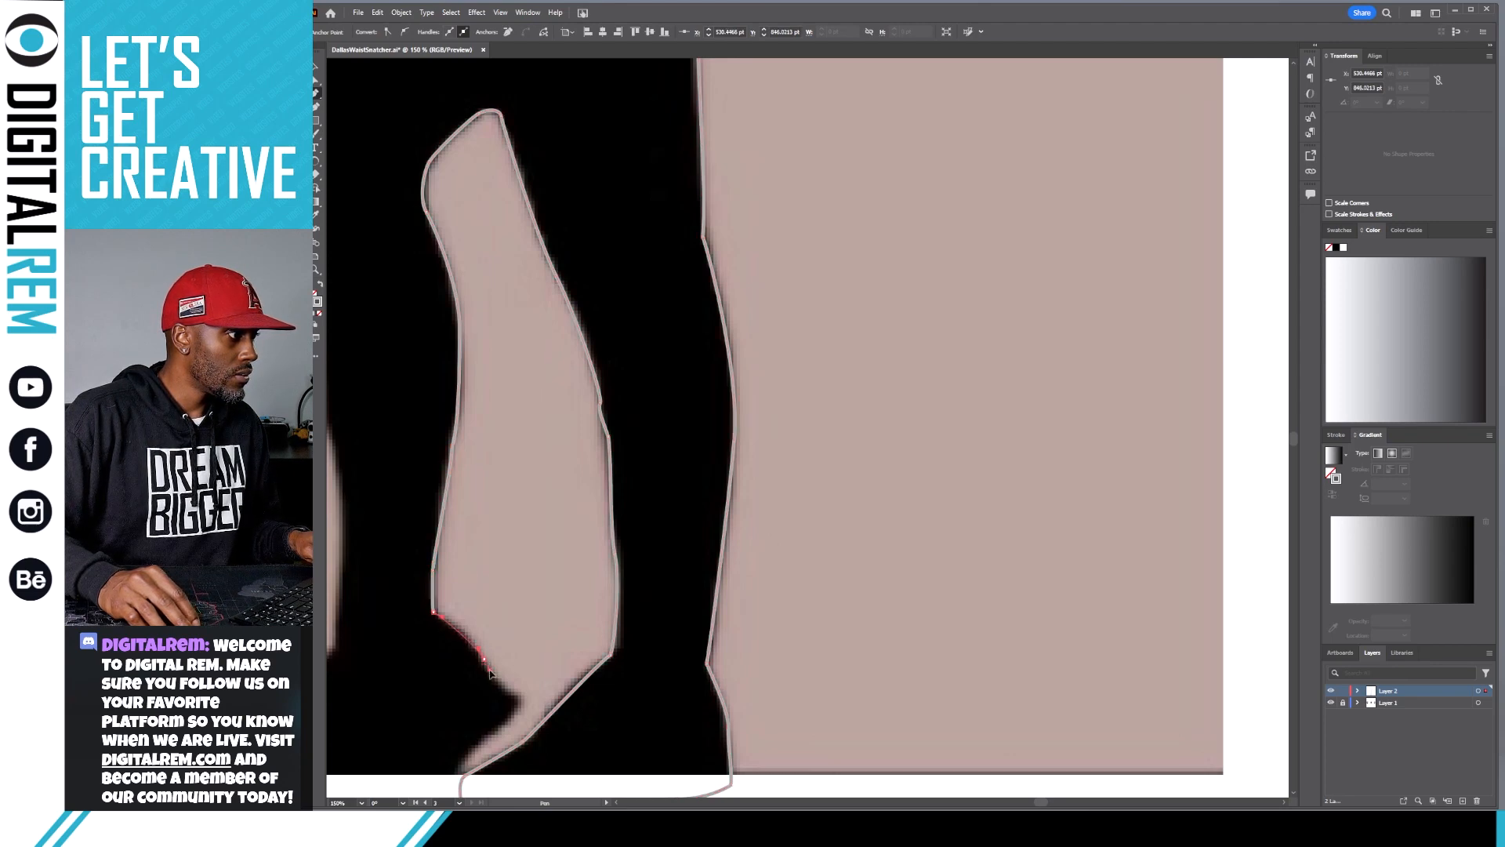
left_click(489, 671)
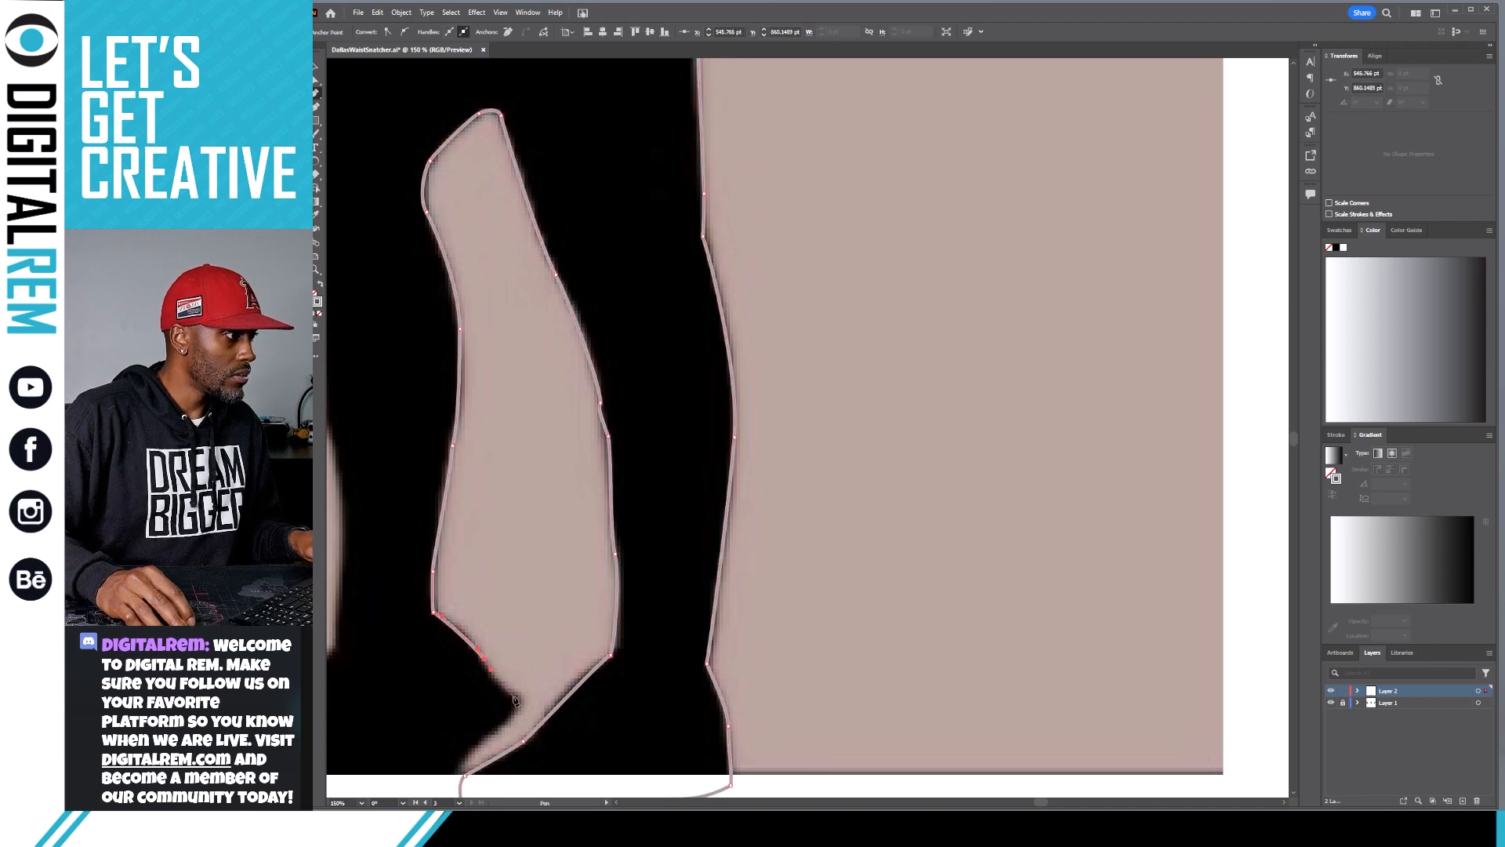
left_click_drag(513, 697, 518, 706)
Continue the path diagonally past the image's cropped lower edge and draw the flat sole of the left foot.
scroll(518, 701, "down", 3)
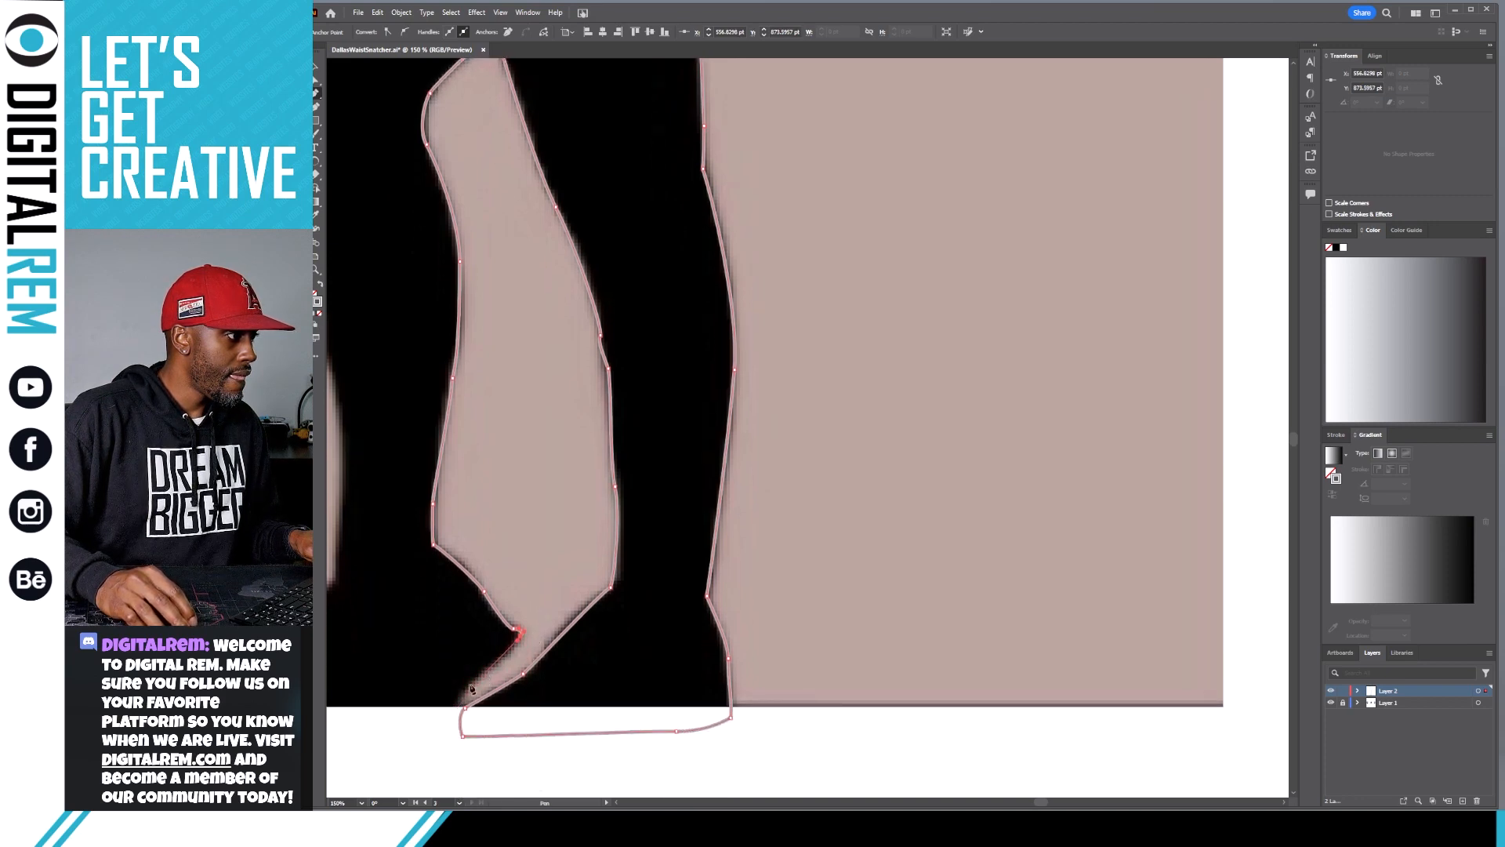
scroll(471, 688, "down", 3)
left_click_drag(457, 625, 562, 562)
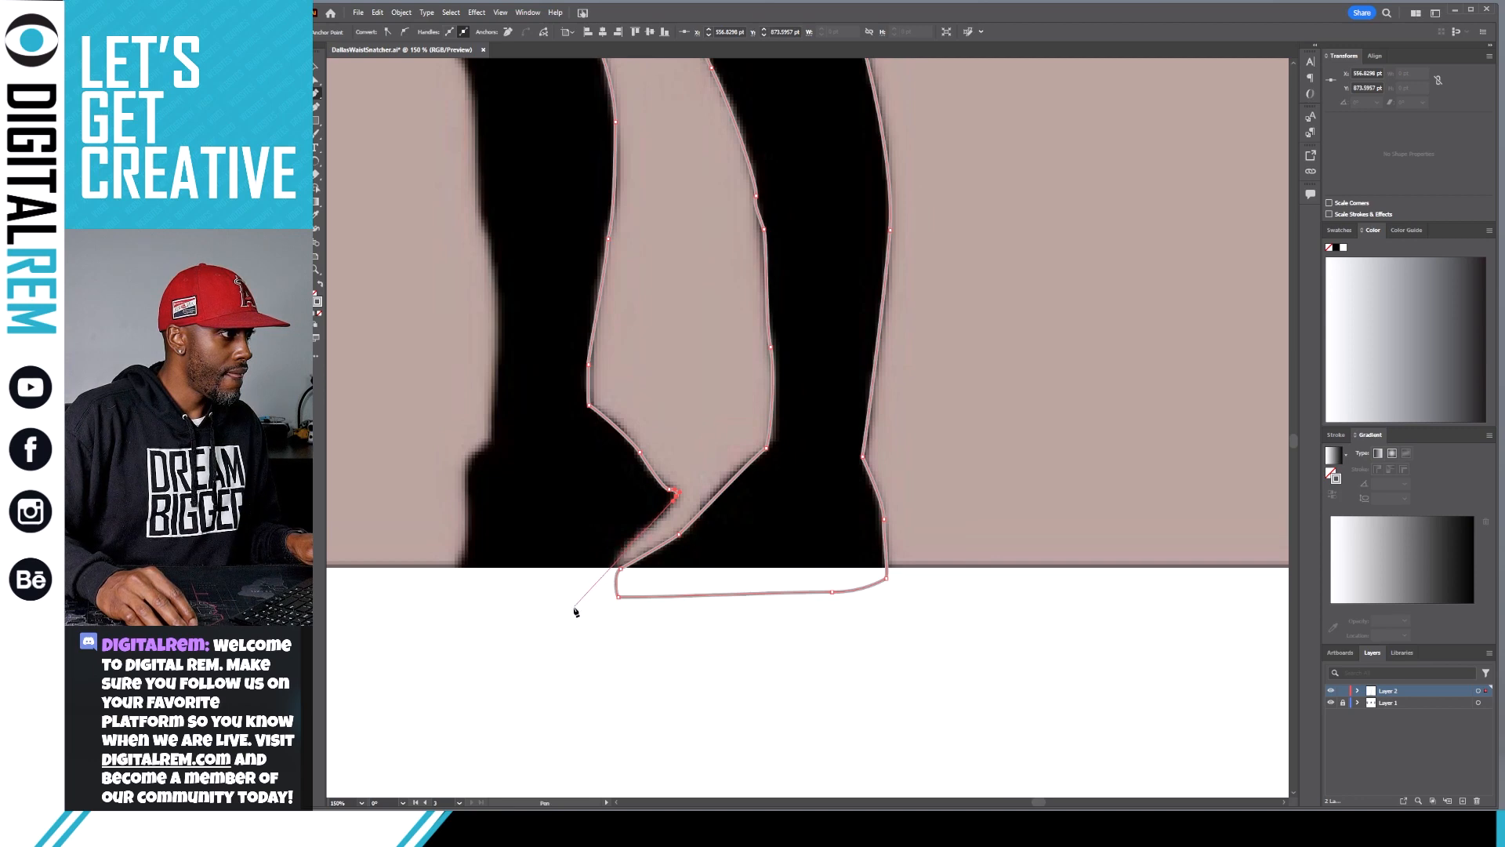
left_click_drag(573, 610, 533, 623)
left_click(546, 621)
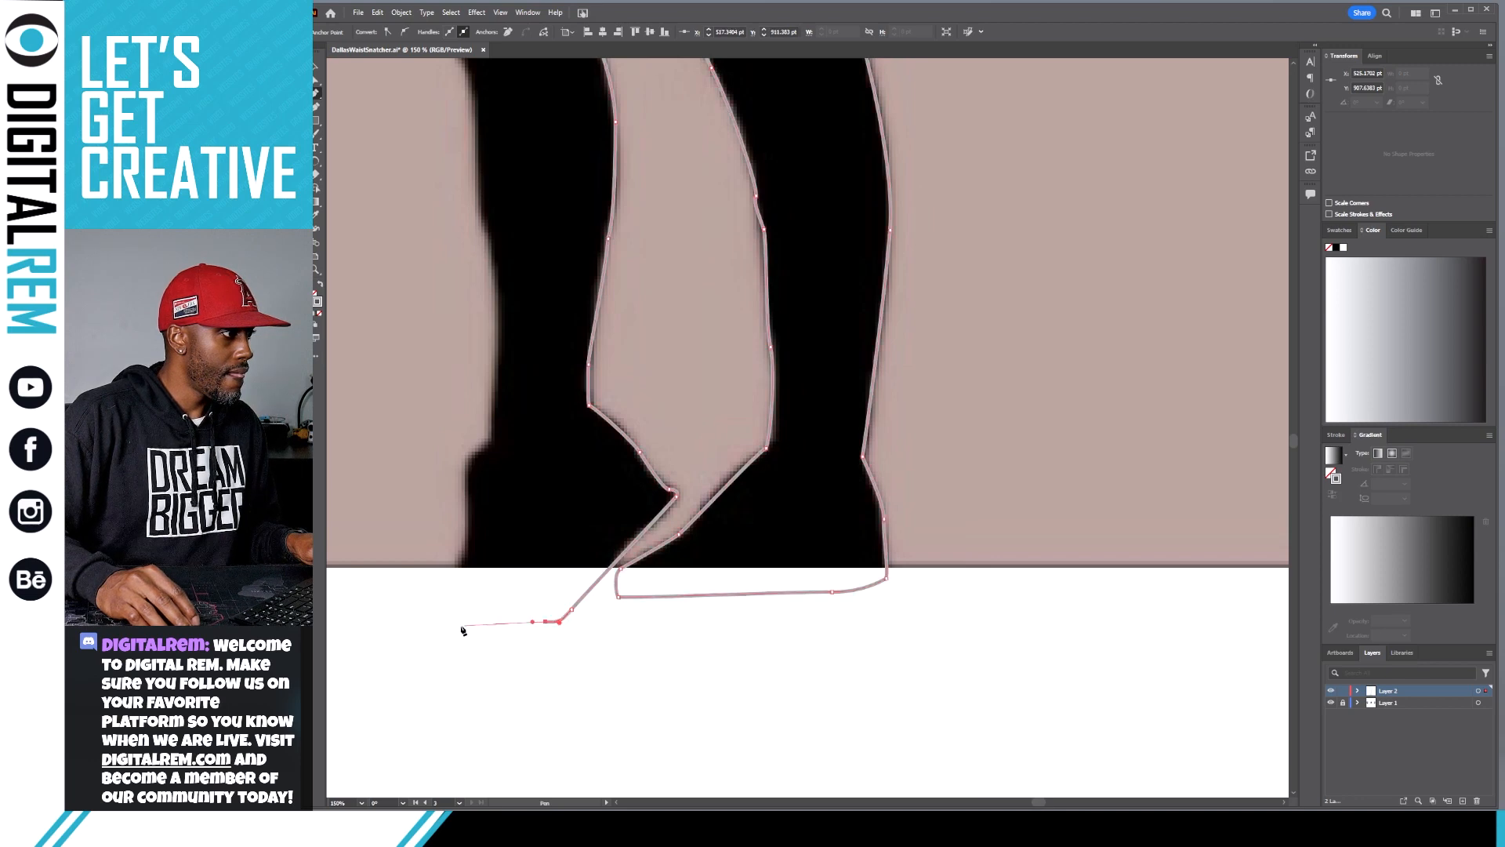
left_click(413, 625)
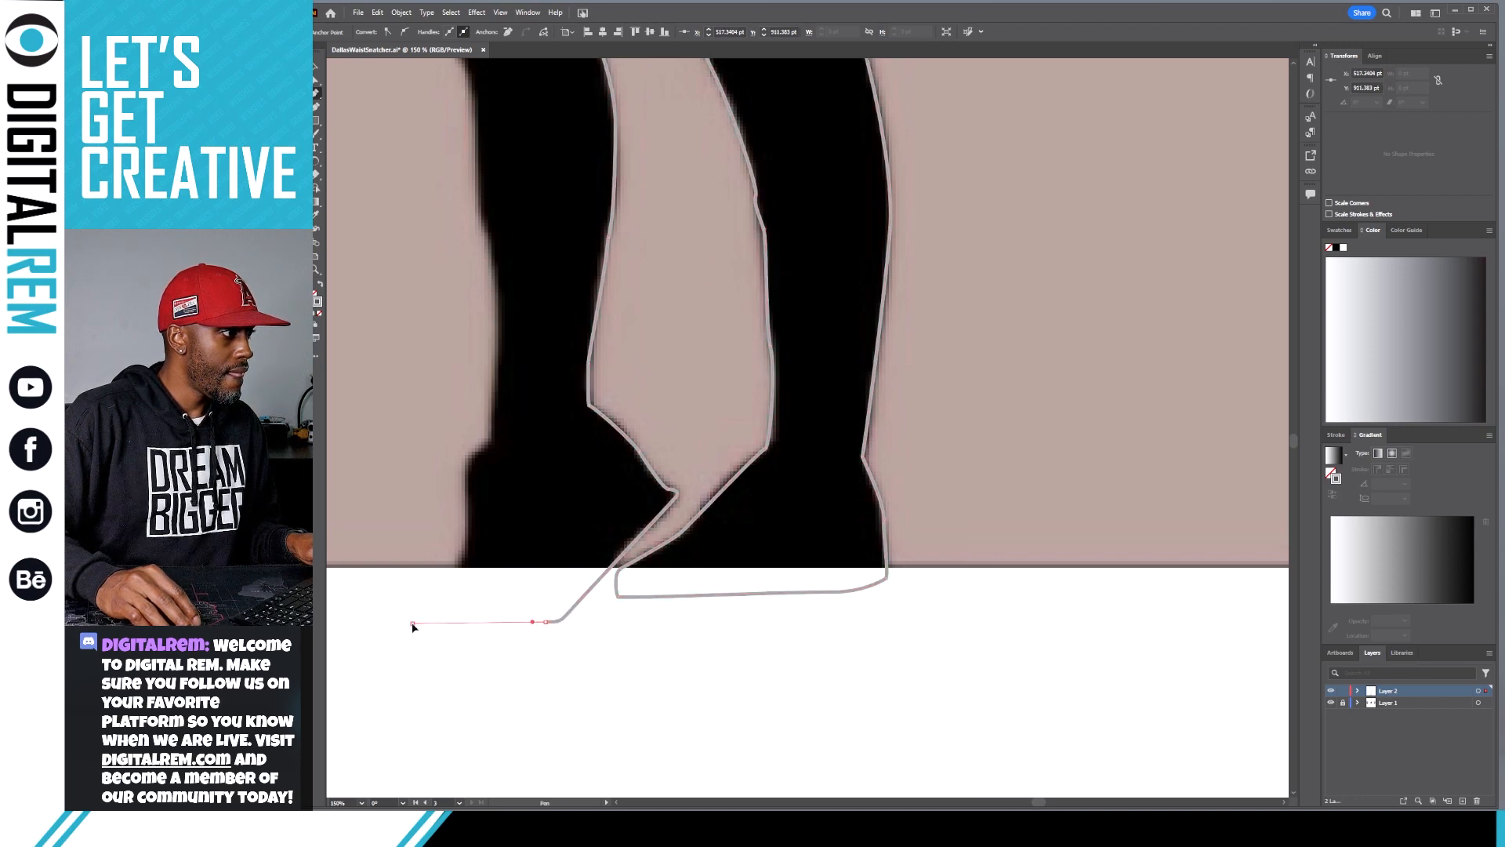
left_click_drag(403, 623, 405, 616)
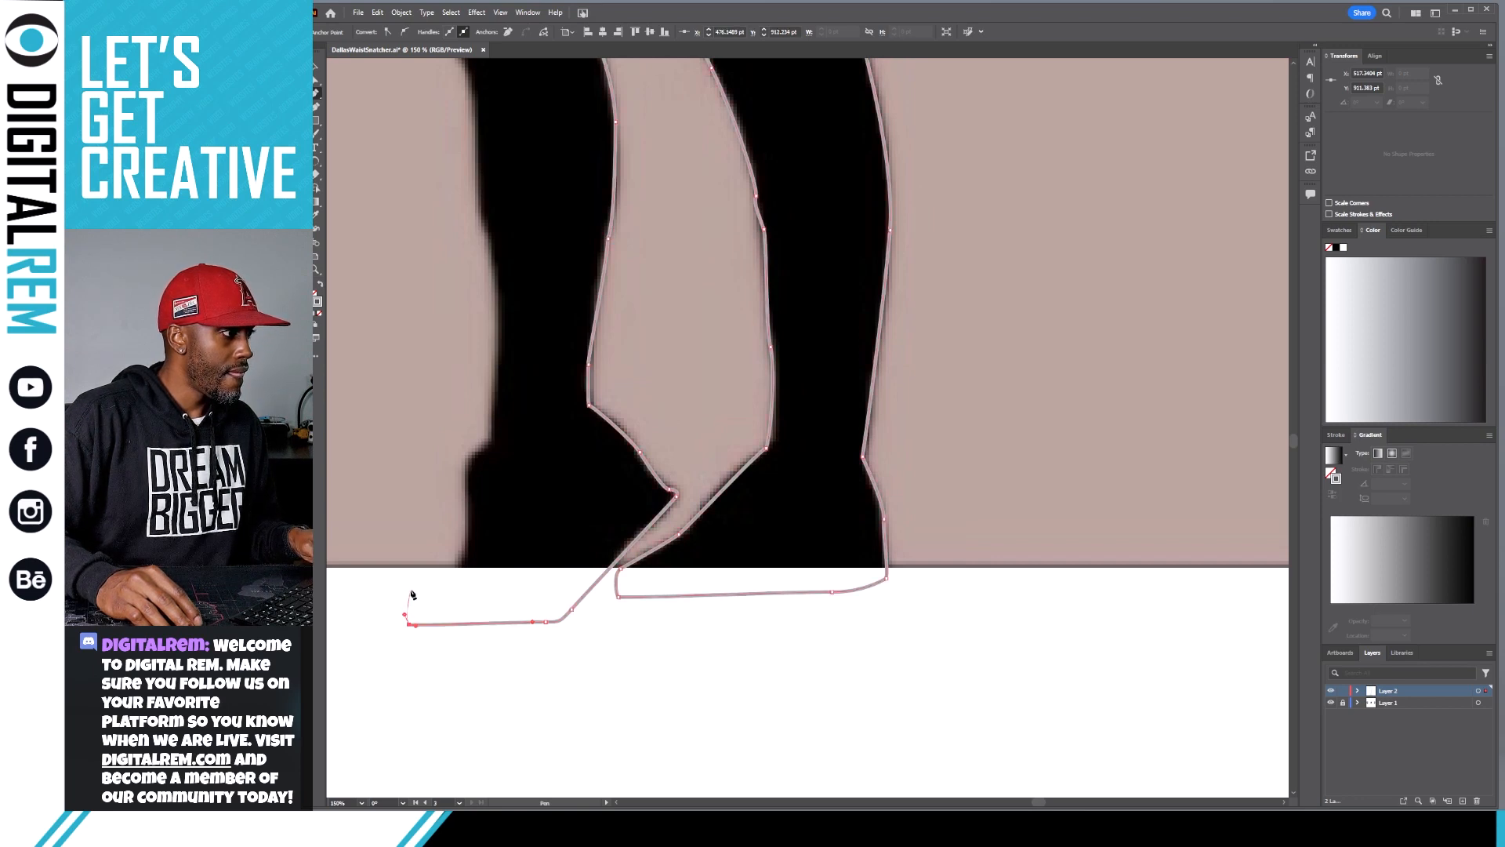
Draw the outer end of the left foot and trace back up the image to the notch at the outer ankle.
left_click(411, 590)
left_click(418, 584)
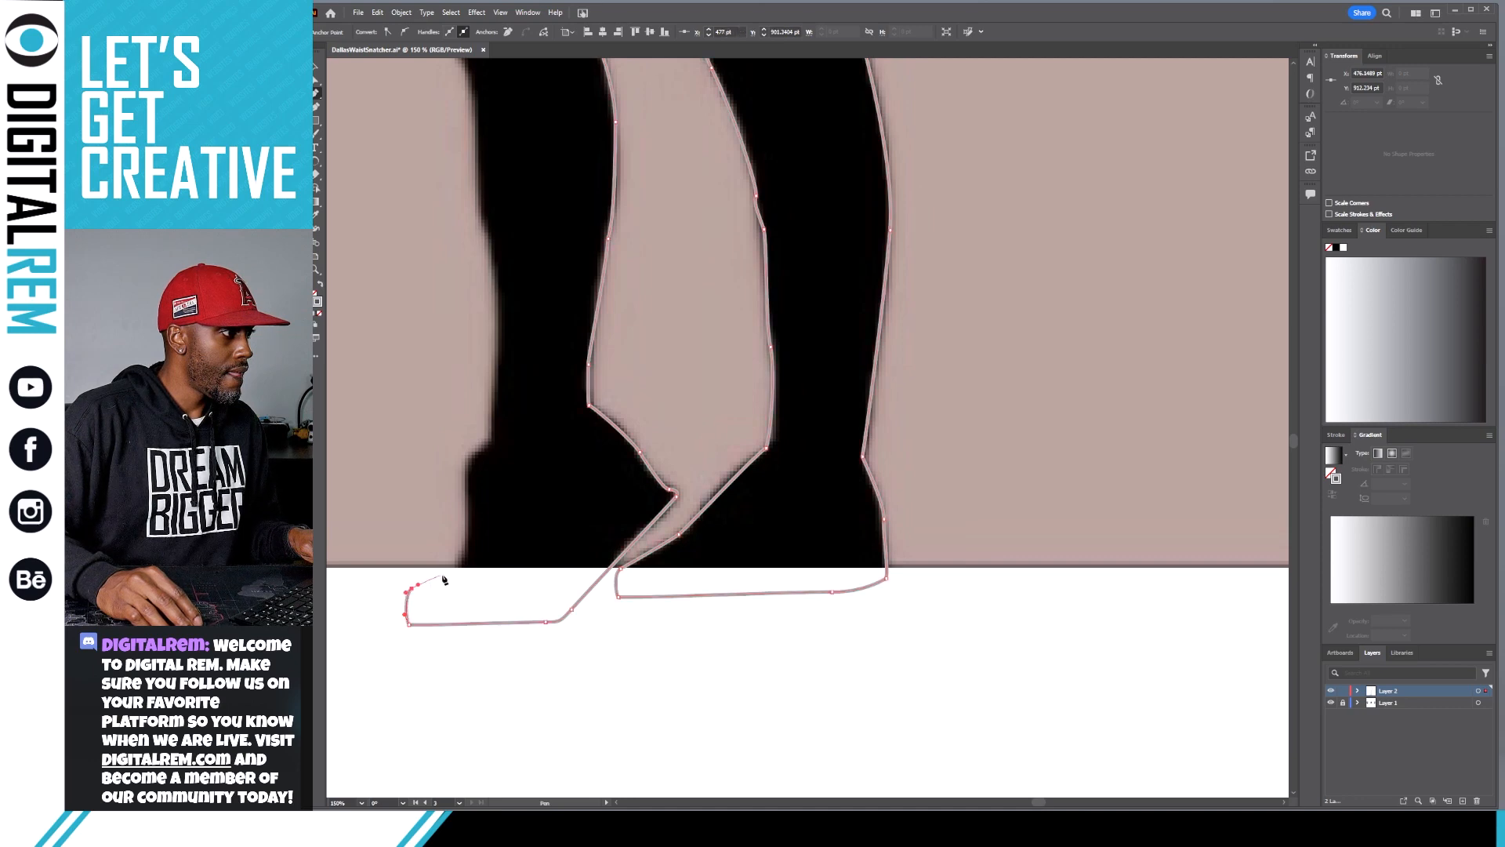
left_click(450, 571)
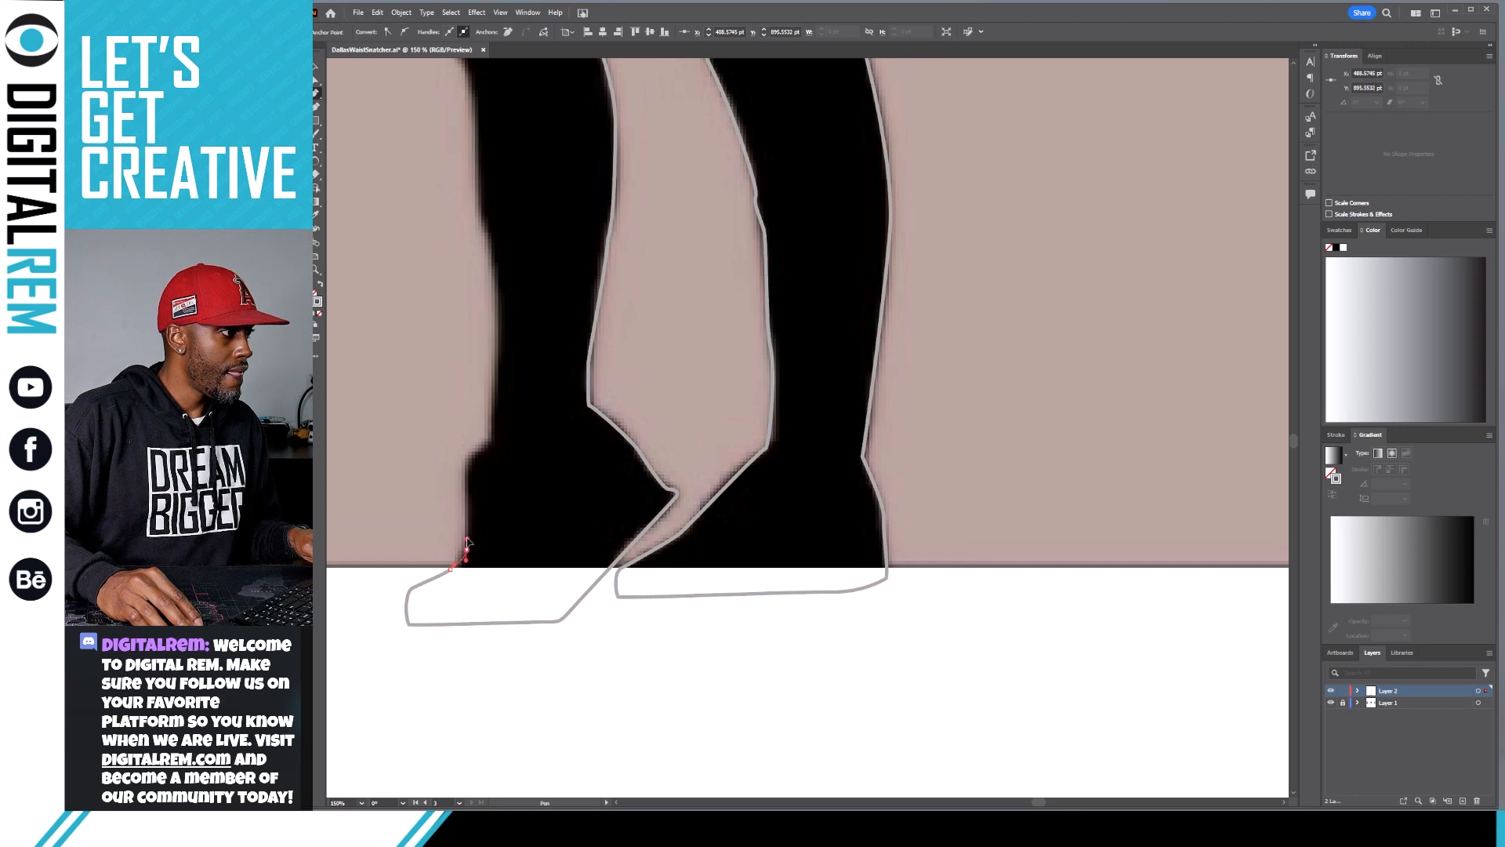
left_click(467, 540)
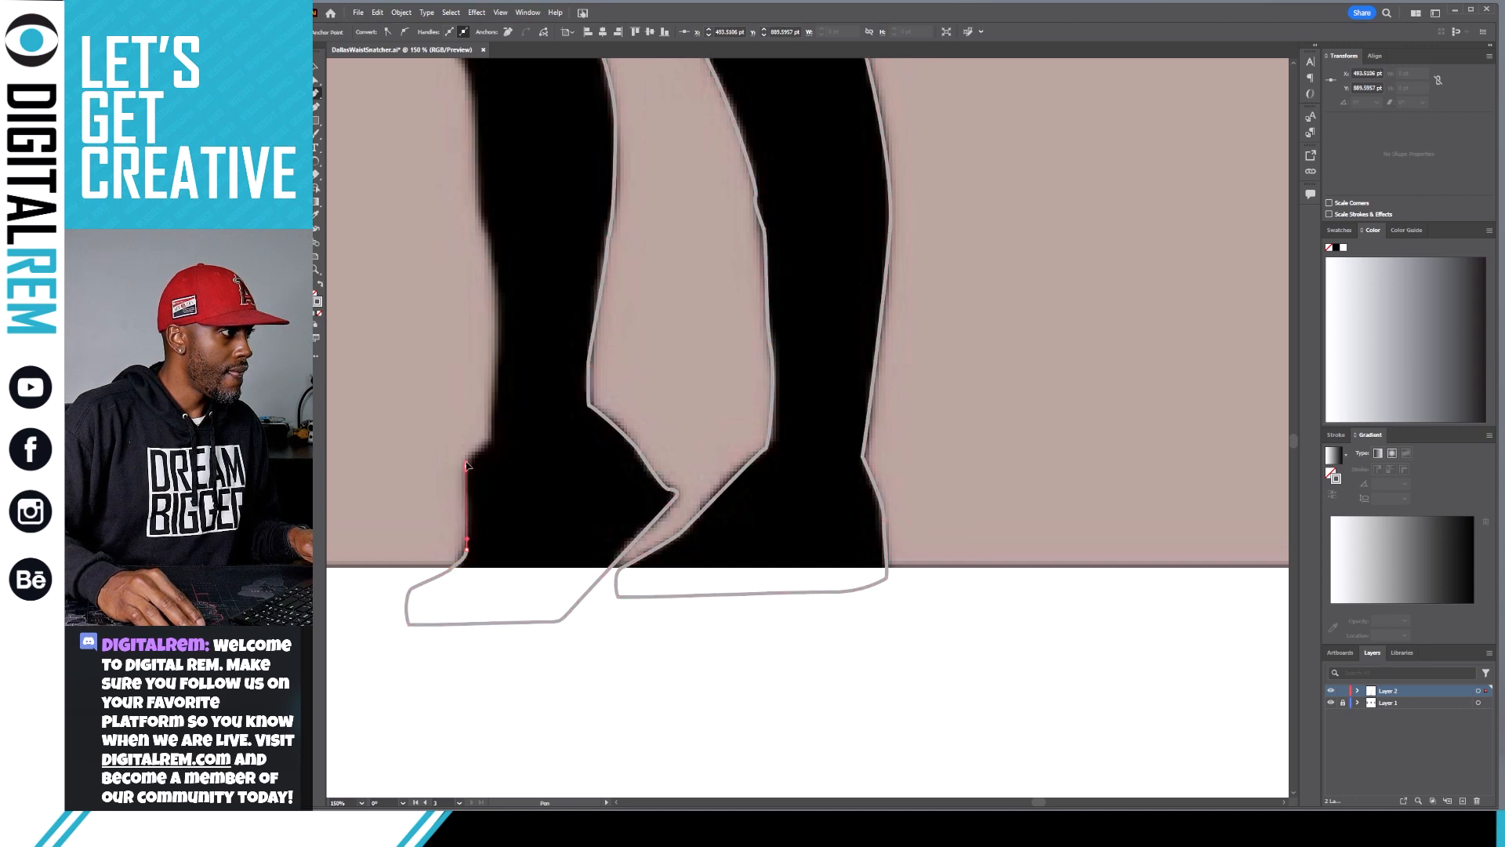
left_click(466, 464)
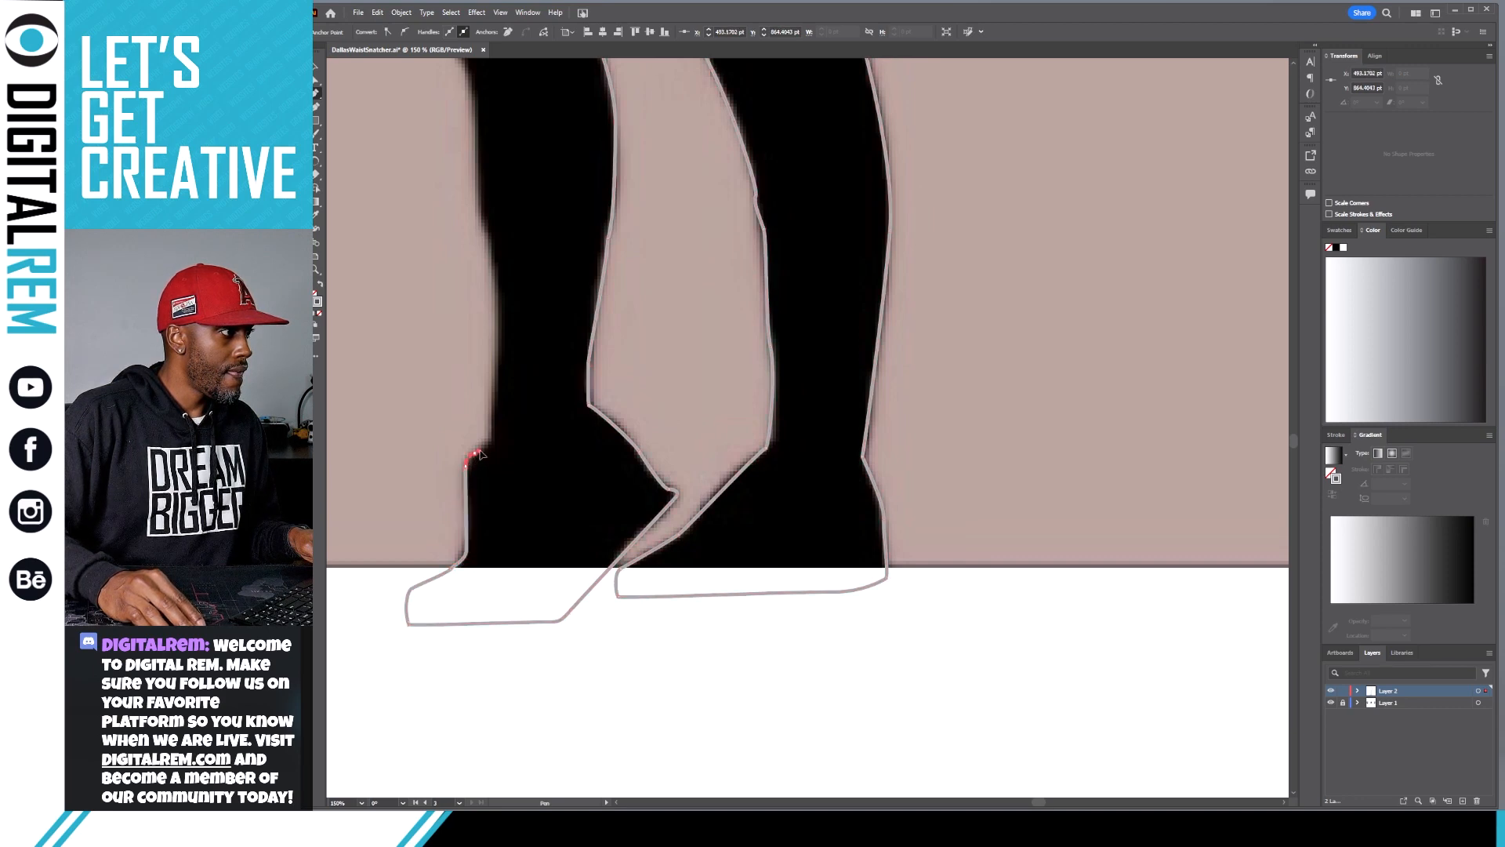
left_click_drag(479, 451, 491, 435)
left_click(489, 442)
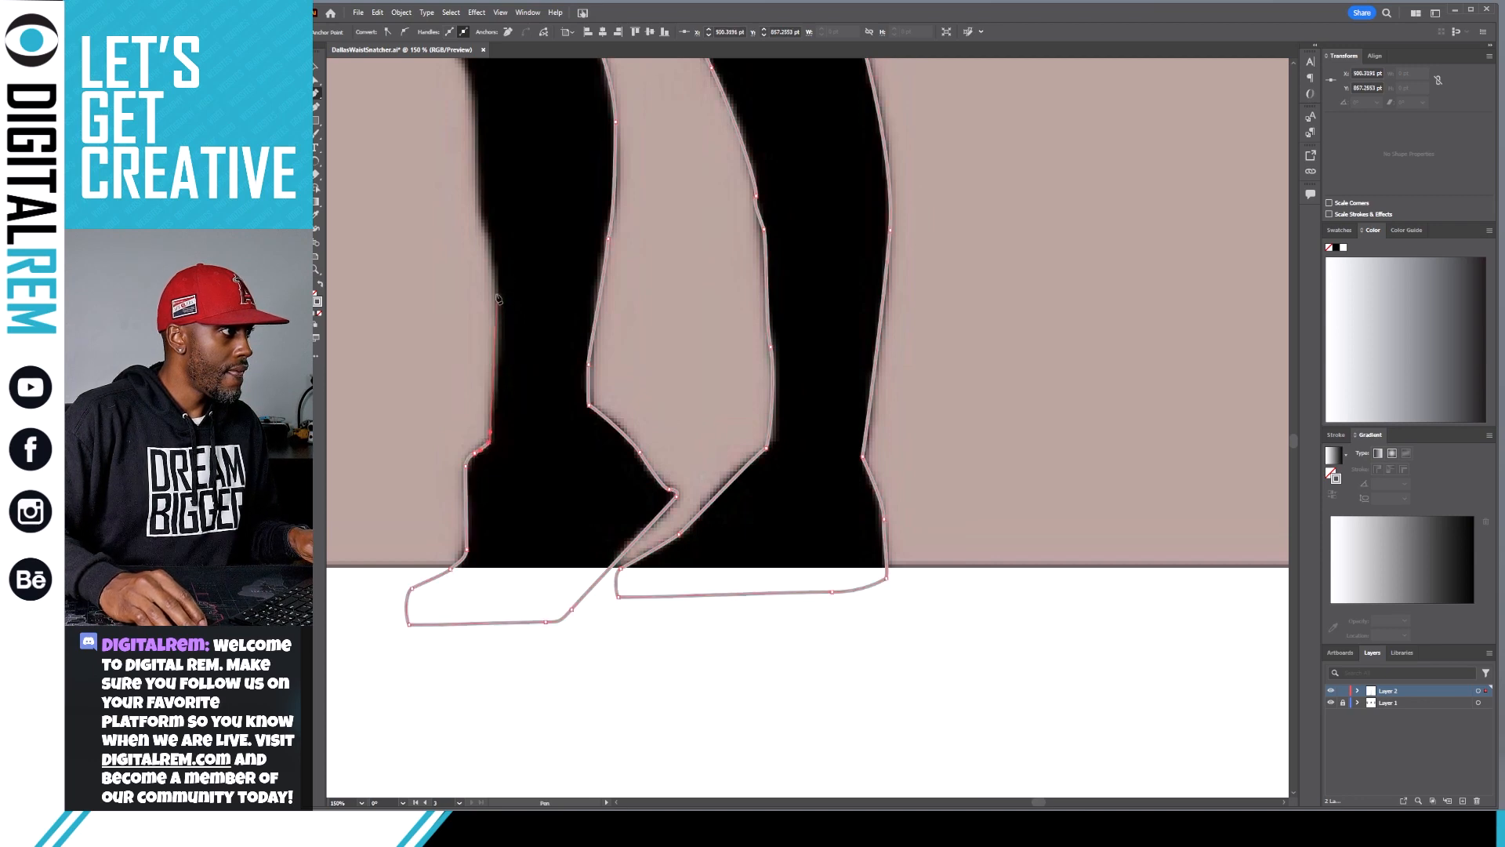
Trace the left leg's outer edge from the ankle notch up past the calf to the widest point of the outer bulge.
left_click(498, 313)
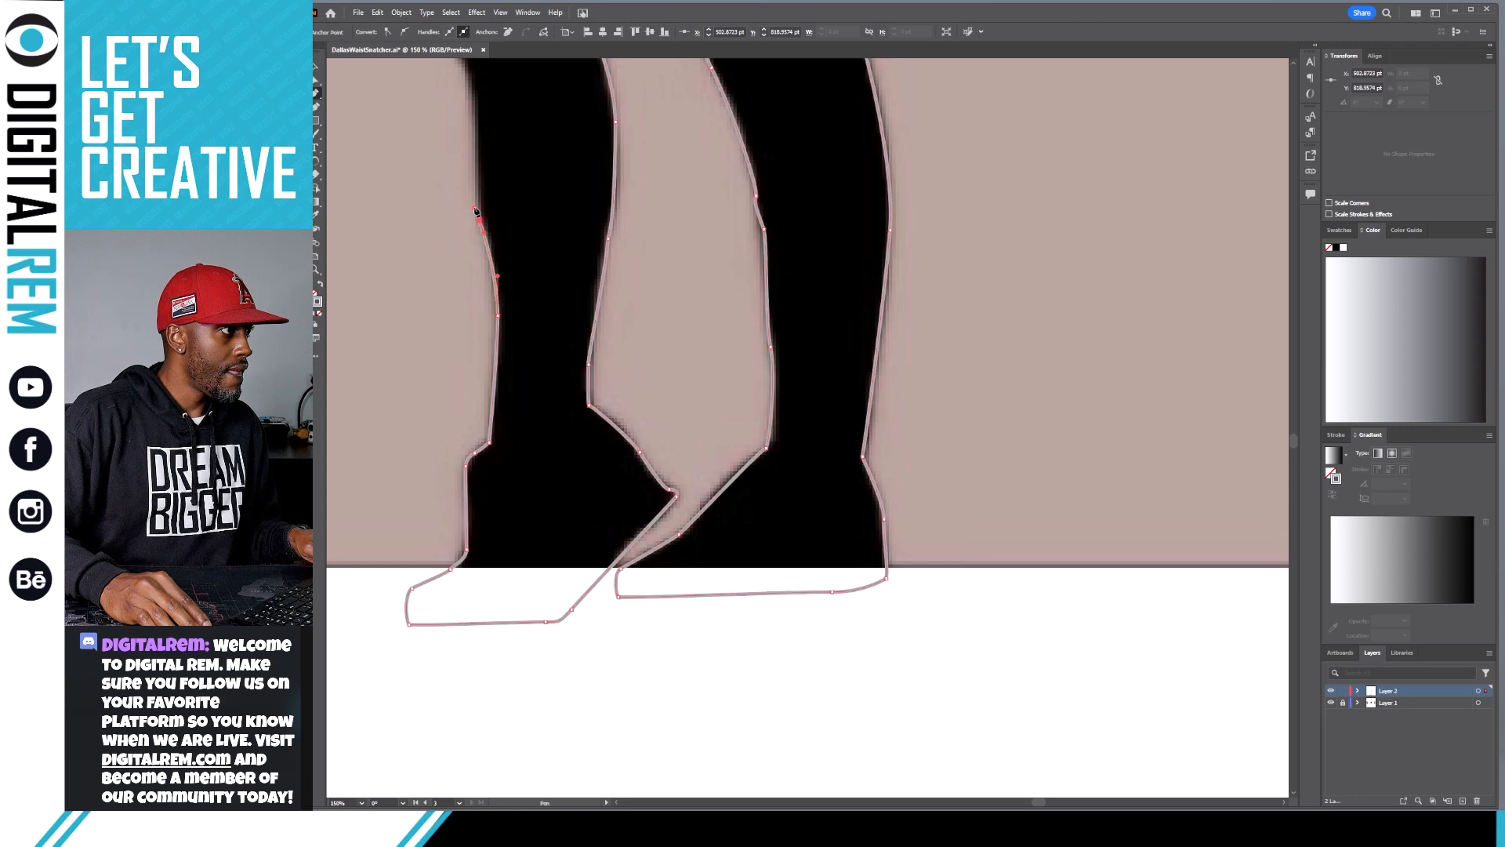
scroll(471, 231, "up", 5)
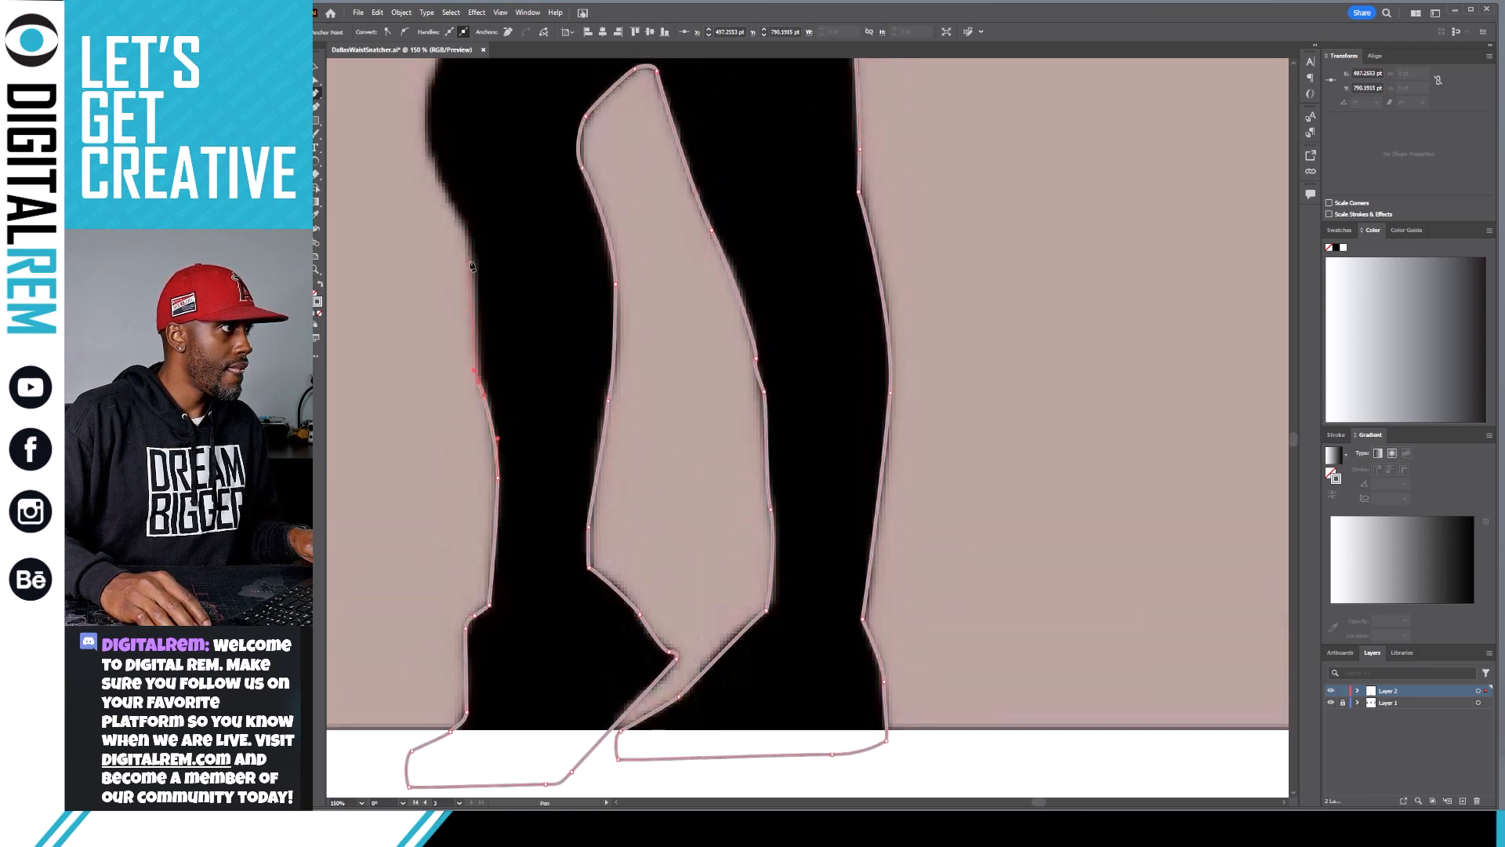
left_click(470, 249)
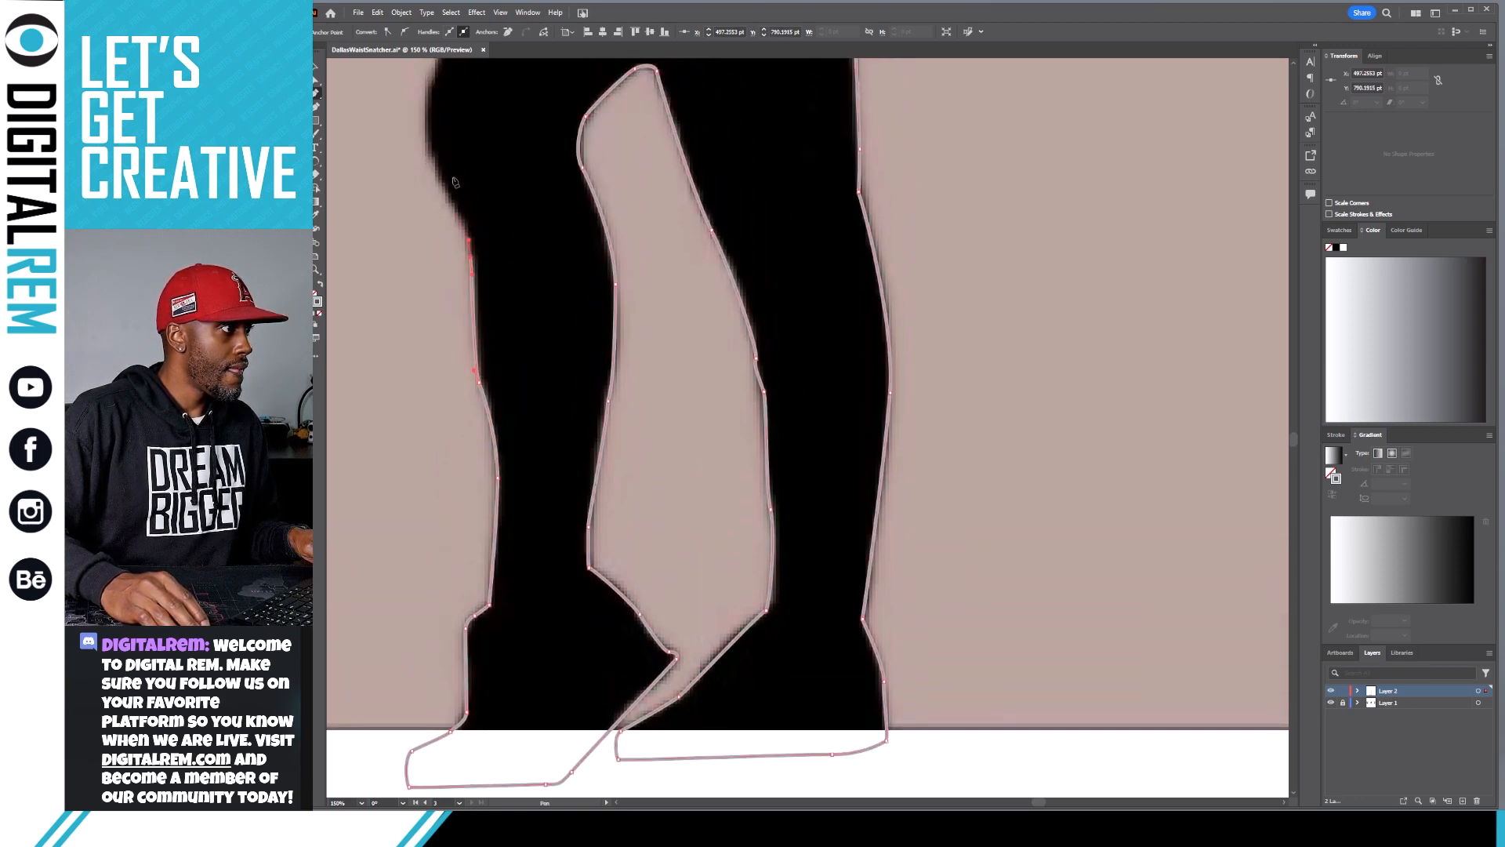
scroll(439, 220, "up", 1)
left_click_drag(426, 178, 428, 153)
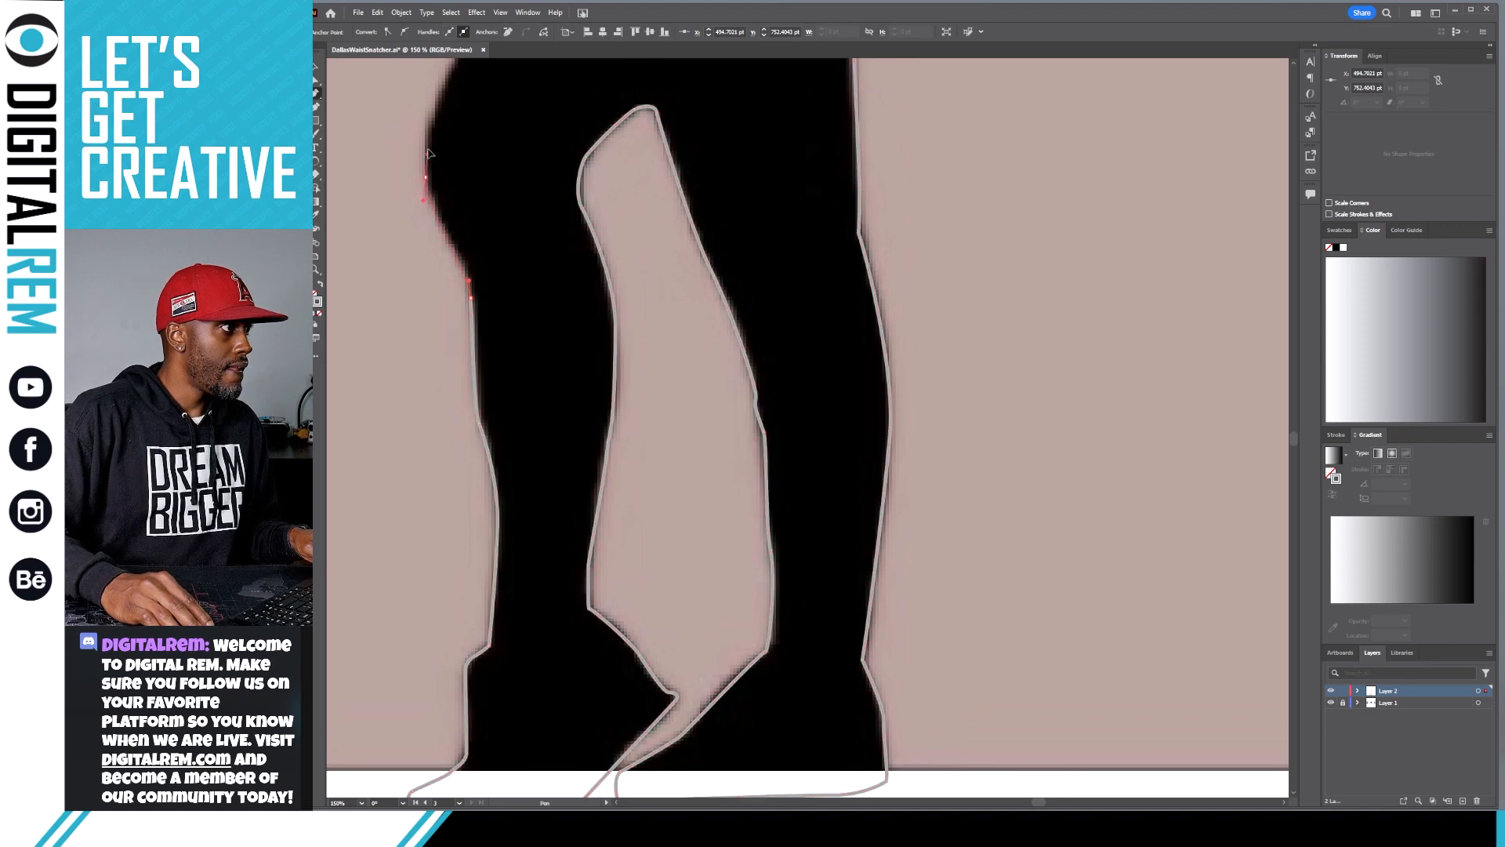
Trace the outer thigh and hip from the leg's bulge up to the notch just below the hand.
scroll(439, 196, "up", 6)
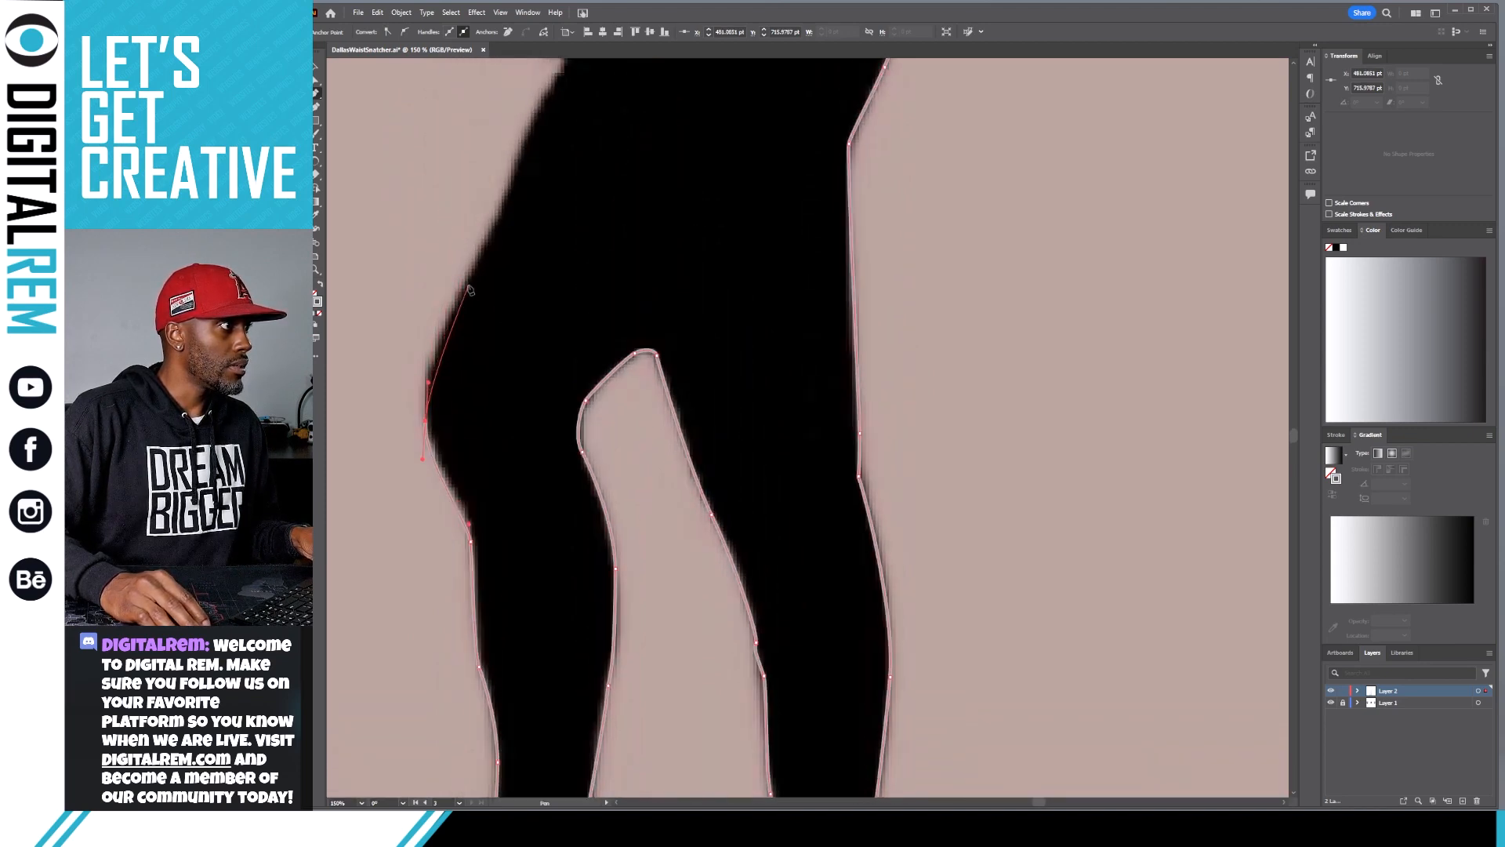
left_click_drag(466, 285, 492, 226)
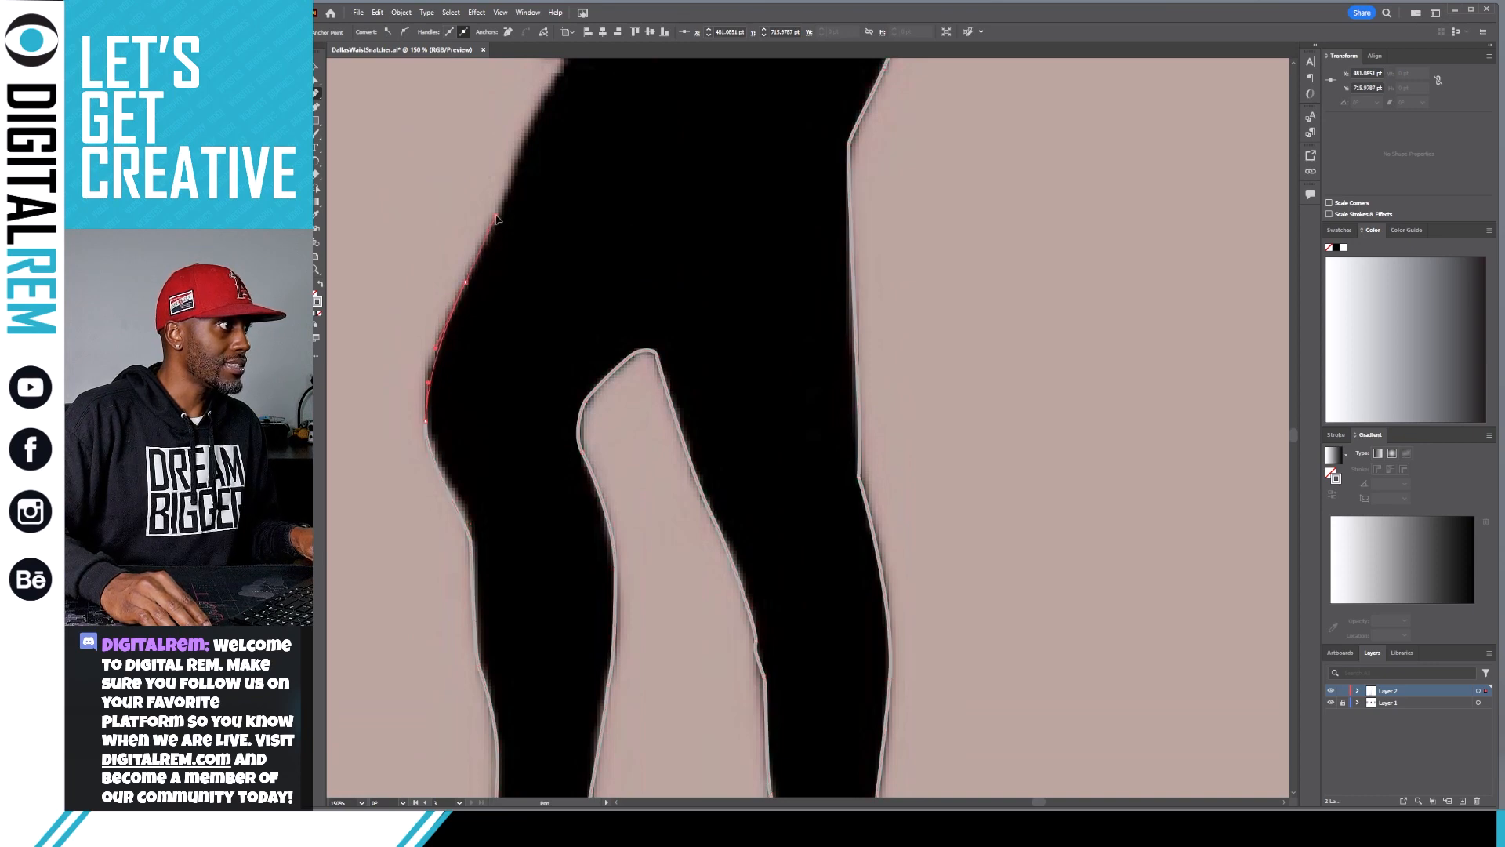
scroll(497, 243, "up", 4)
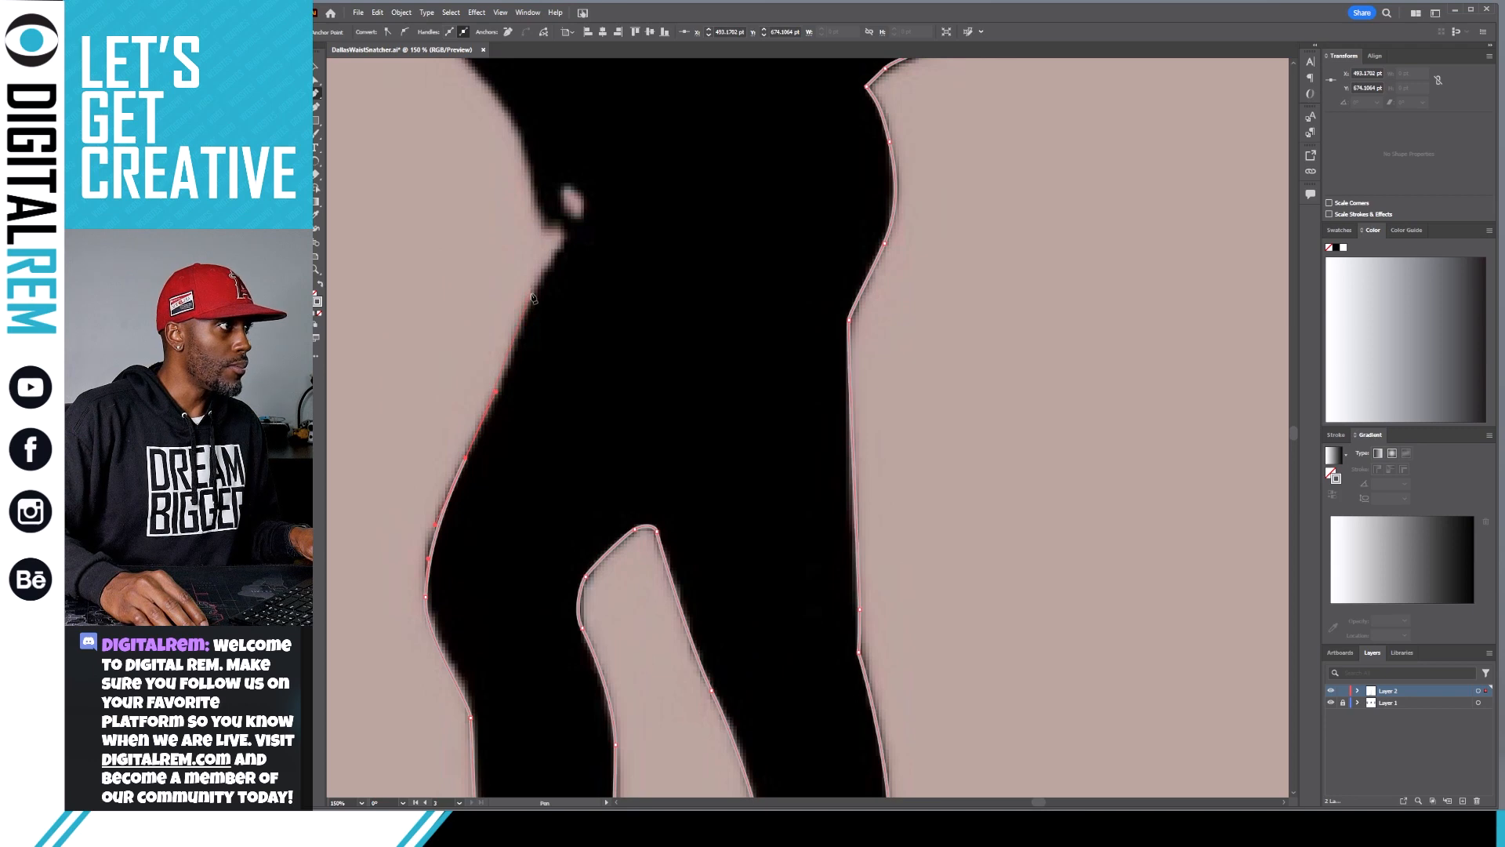
left_click(532, 296)
left_click(549, 261)
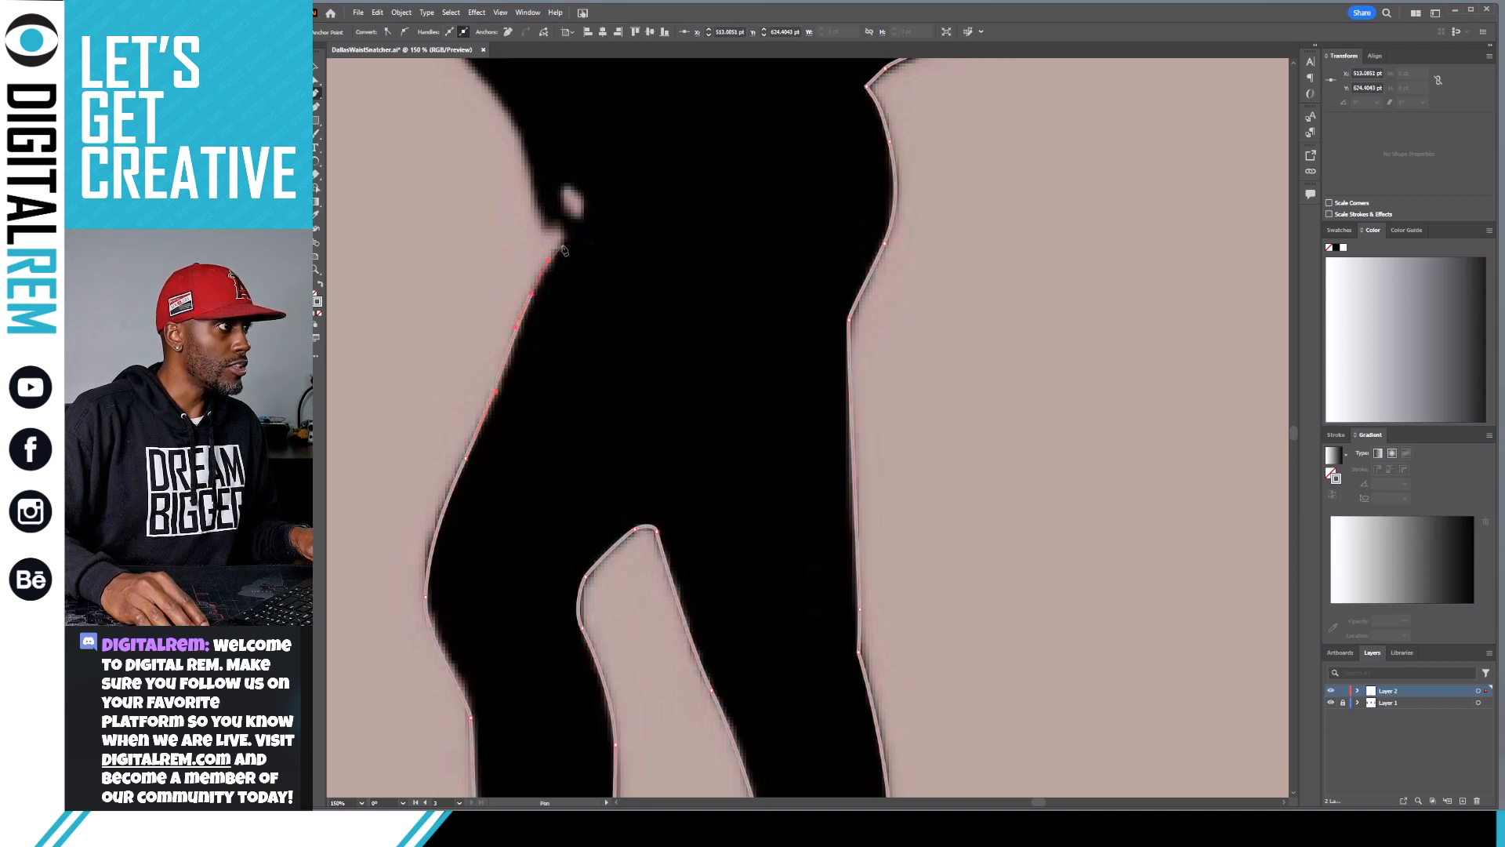
left_click(568, 239)
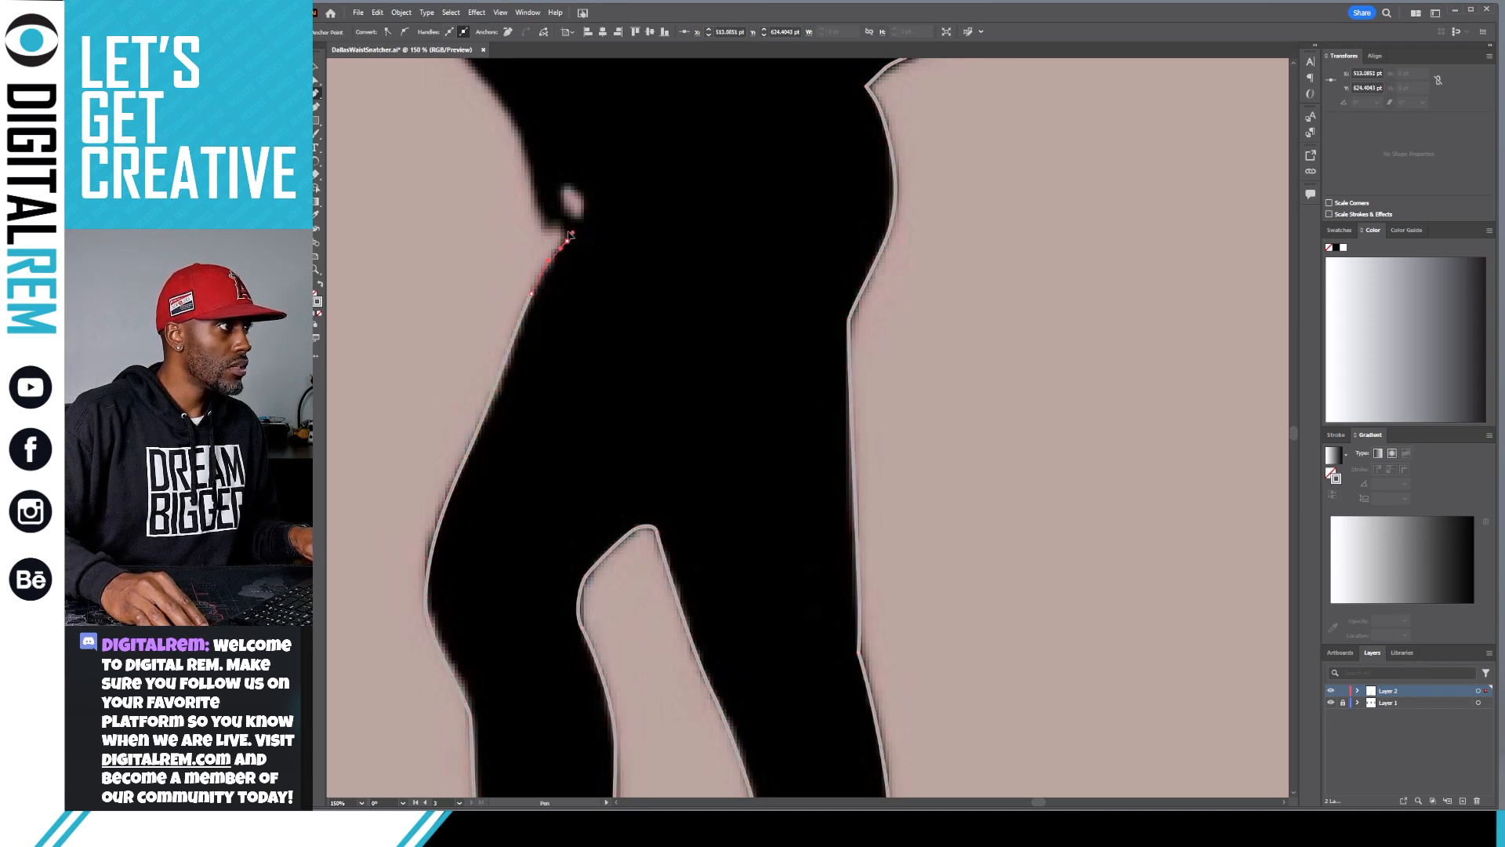
Trace around the hand resting on the left hip and up the outer edge of the forearm.
left_click(543, 228)
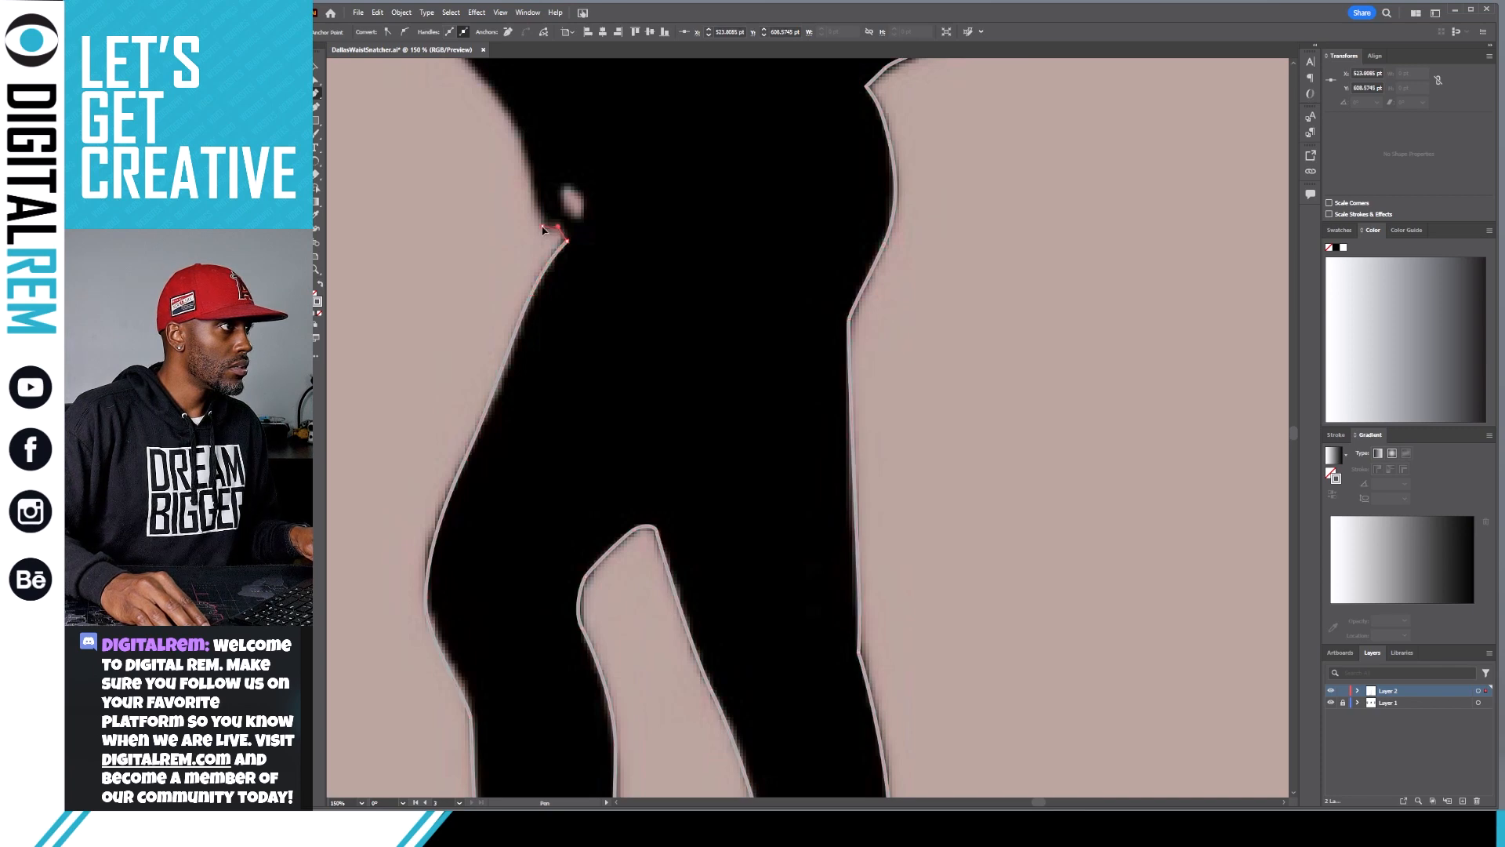
left_click_drag(532, 227, 533, 192)
scroll(533, 192, "up", 3)
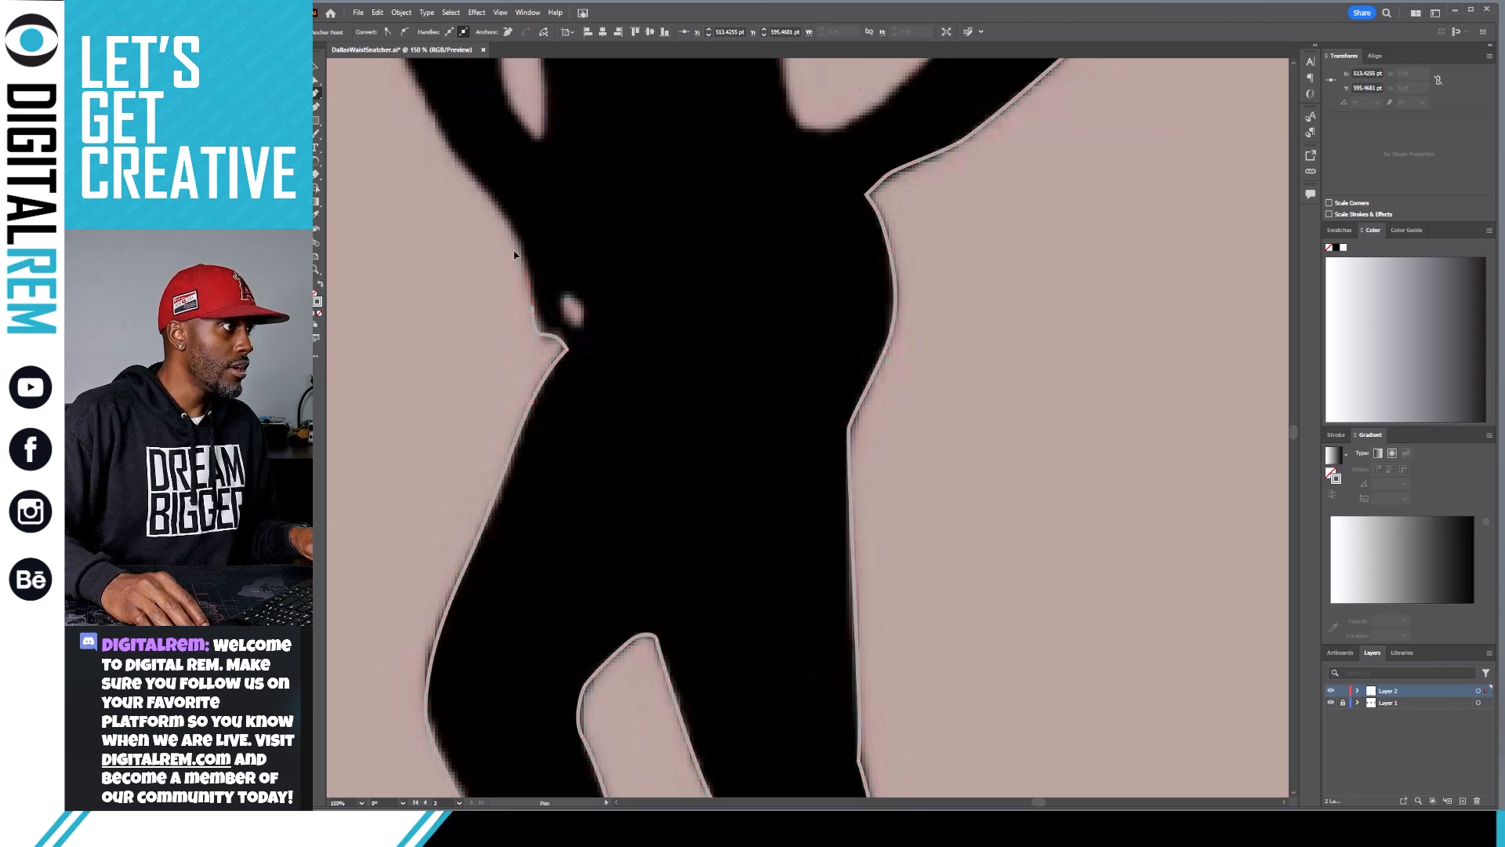
left_click(513, 237)
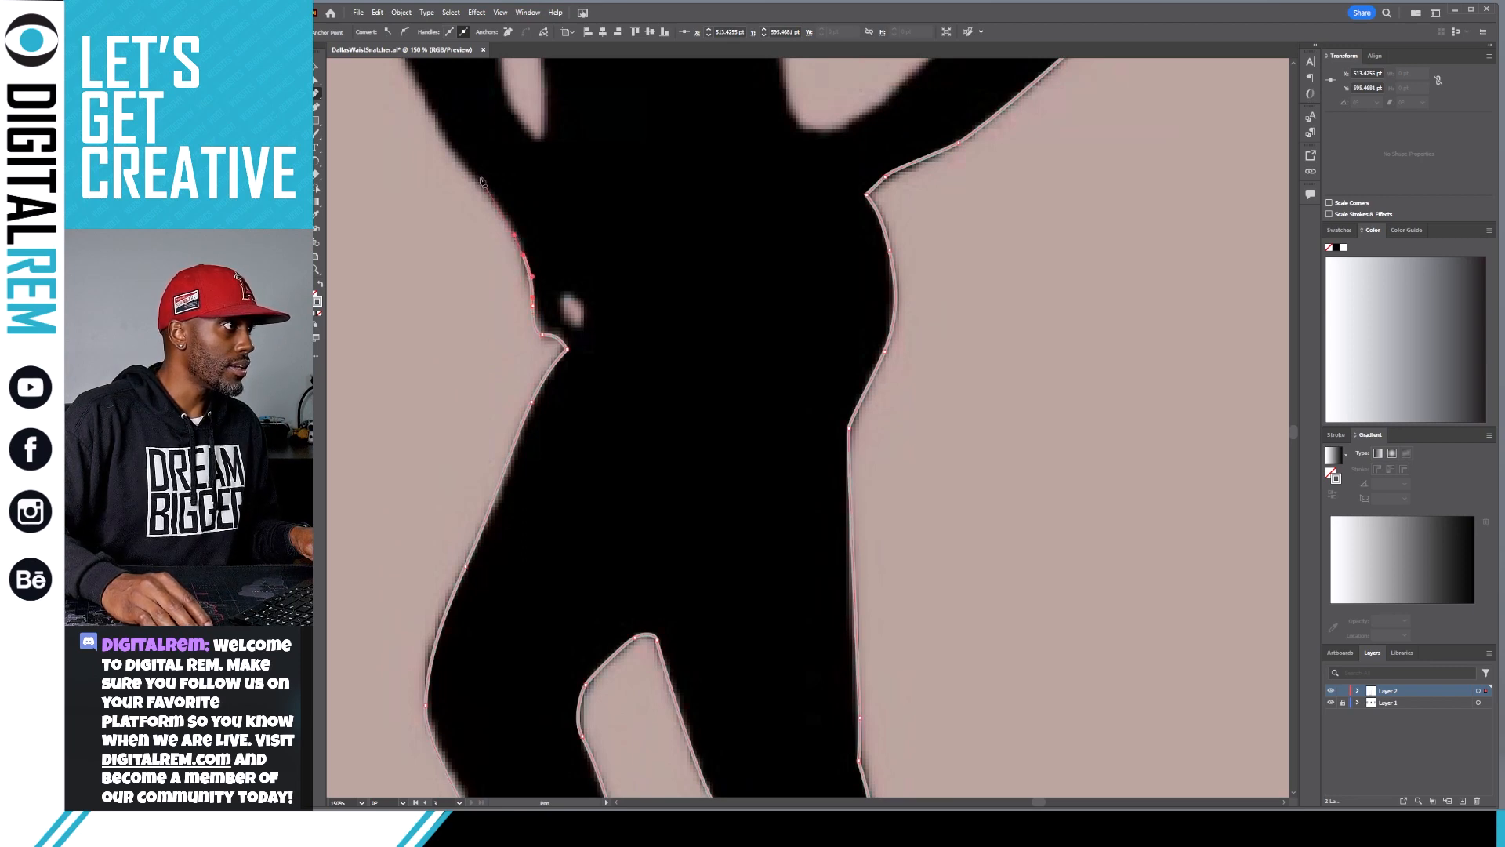
left_click(464, 165)
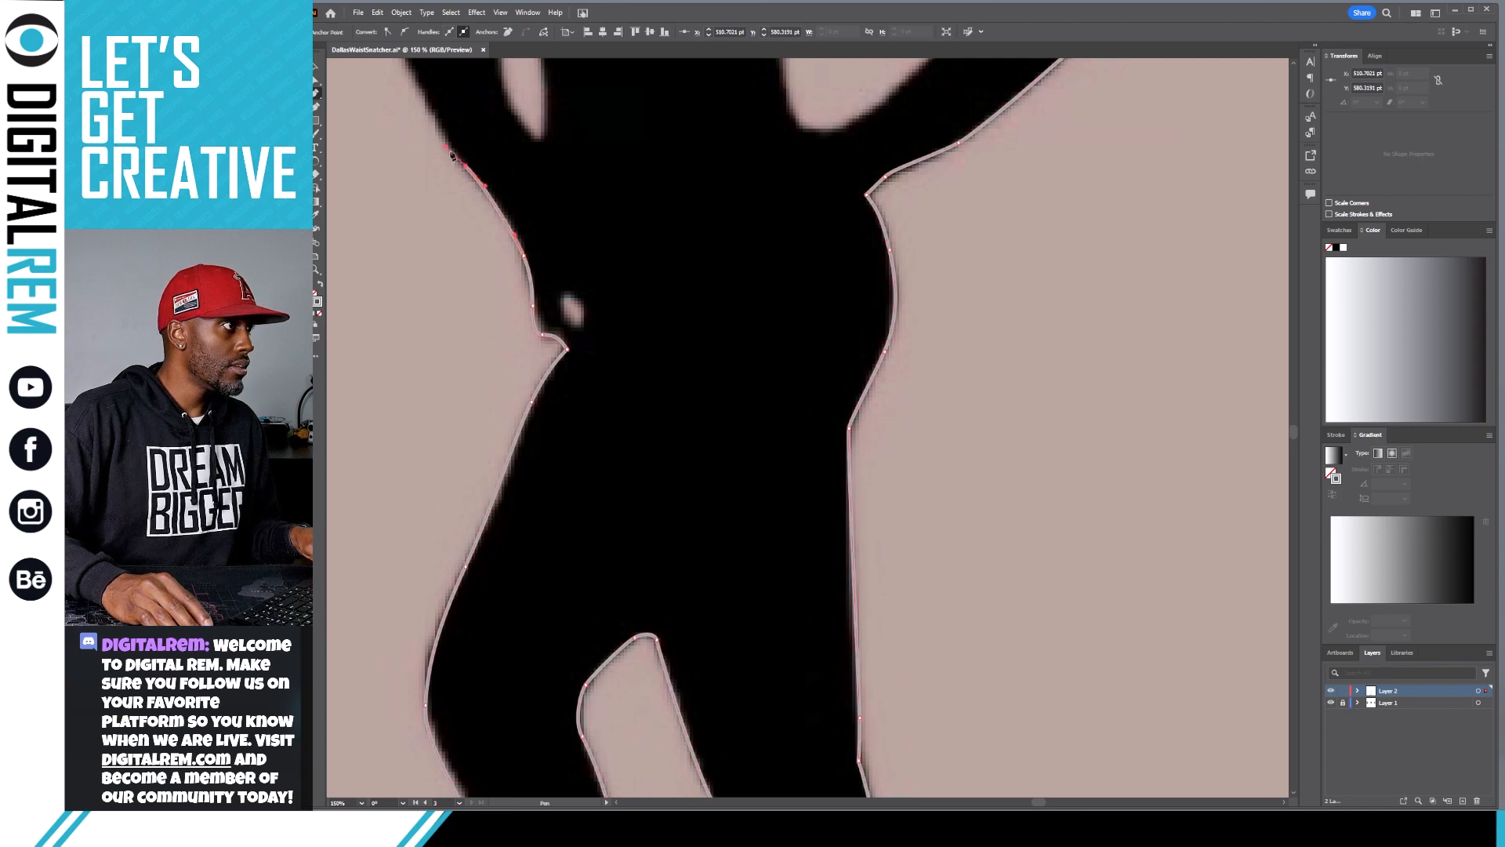
Trace the left arm's outer edge around the elbow to the start of the upper arm.
left_click_drag(453, 156, 566, 379)
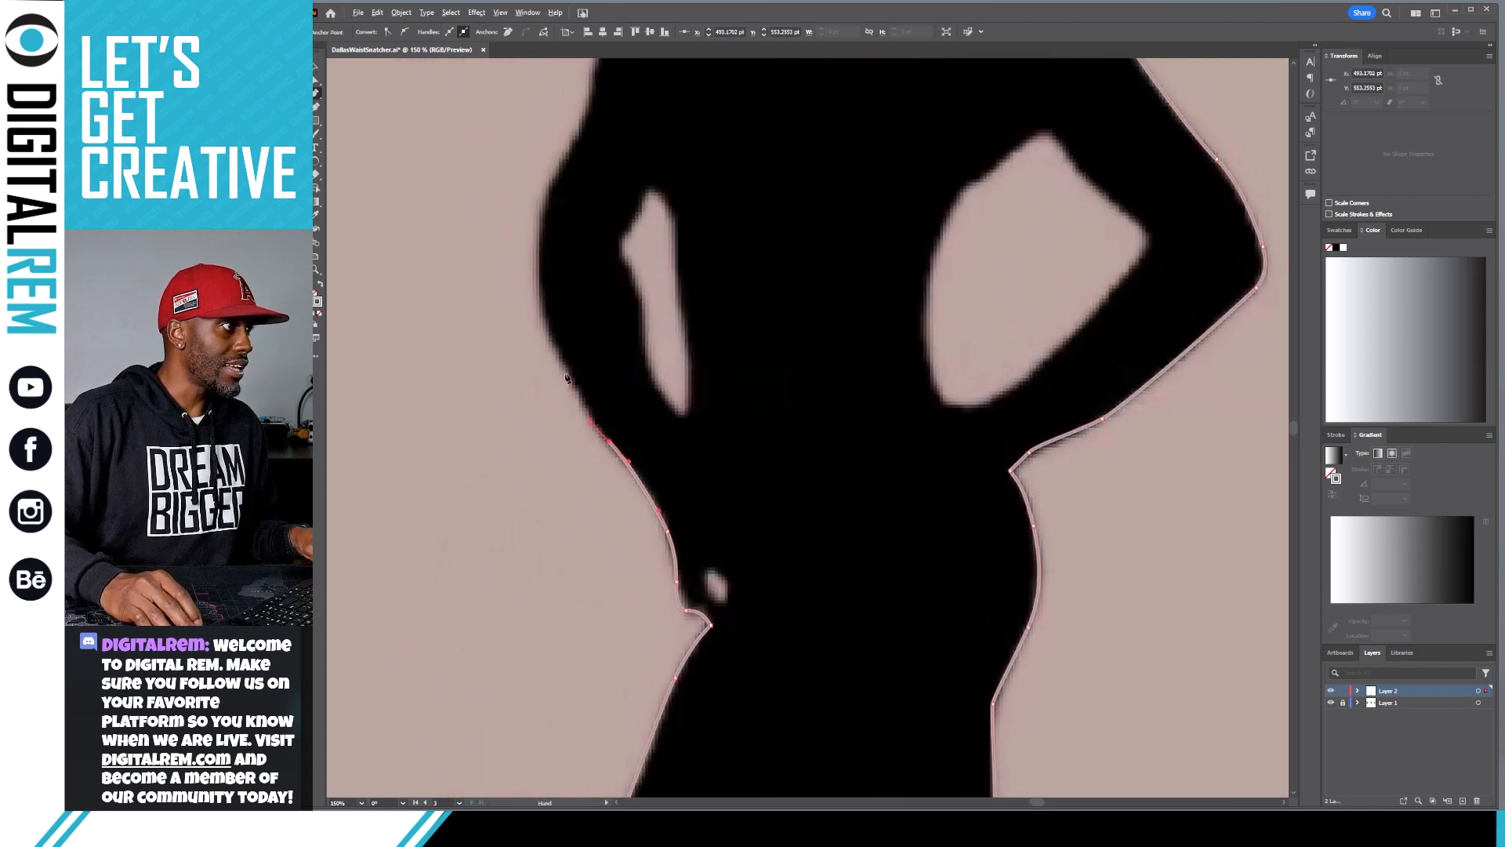
left_click(546, 326)
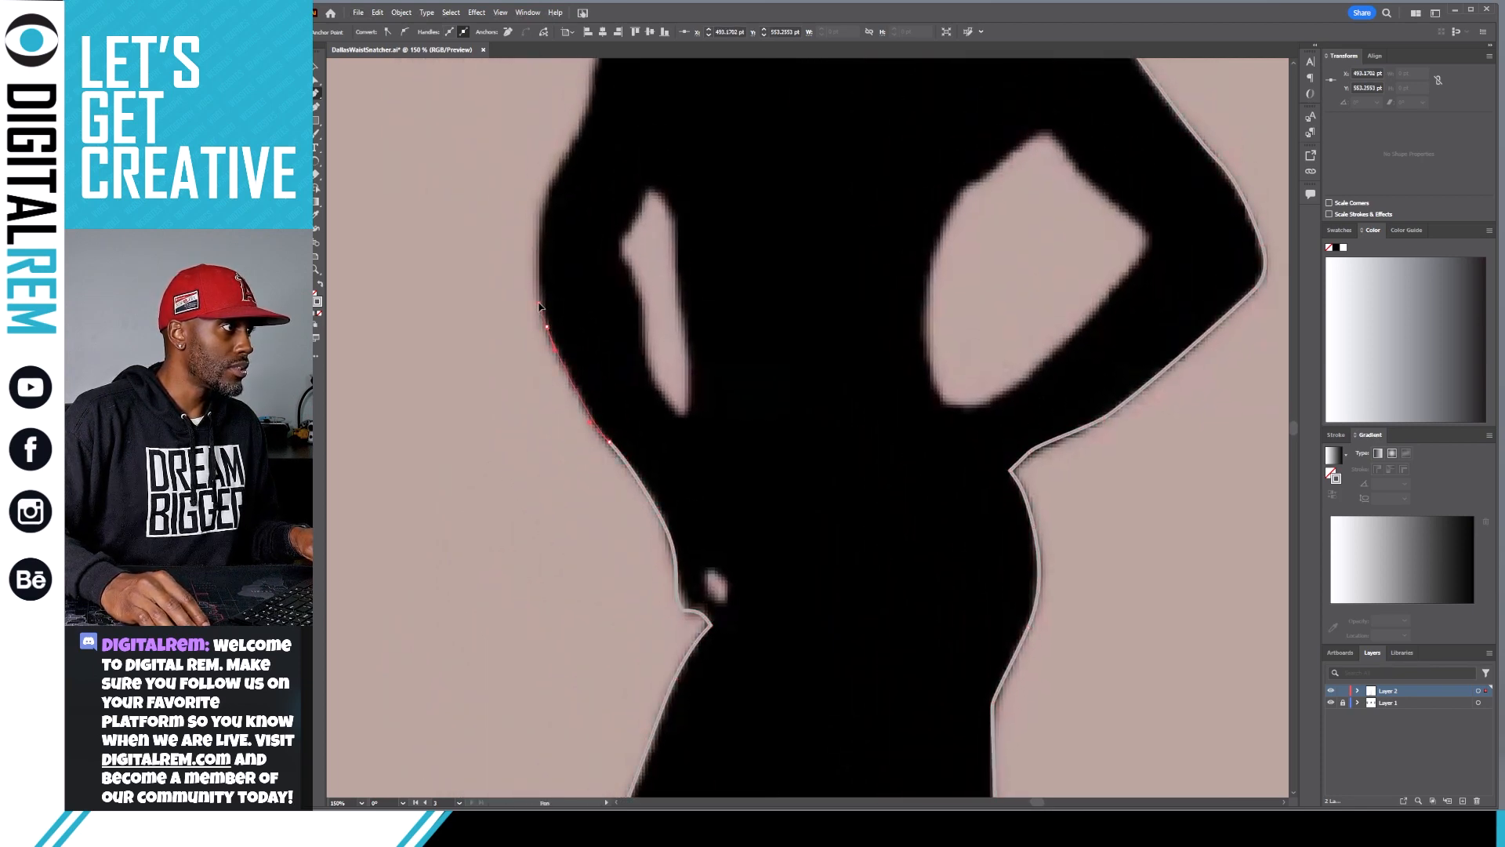
left_click(539, 305)
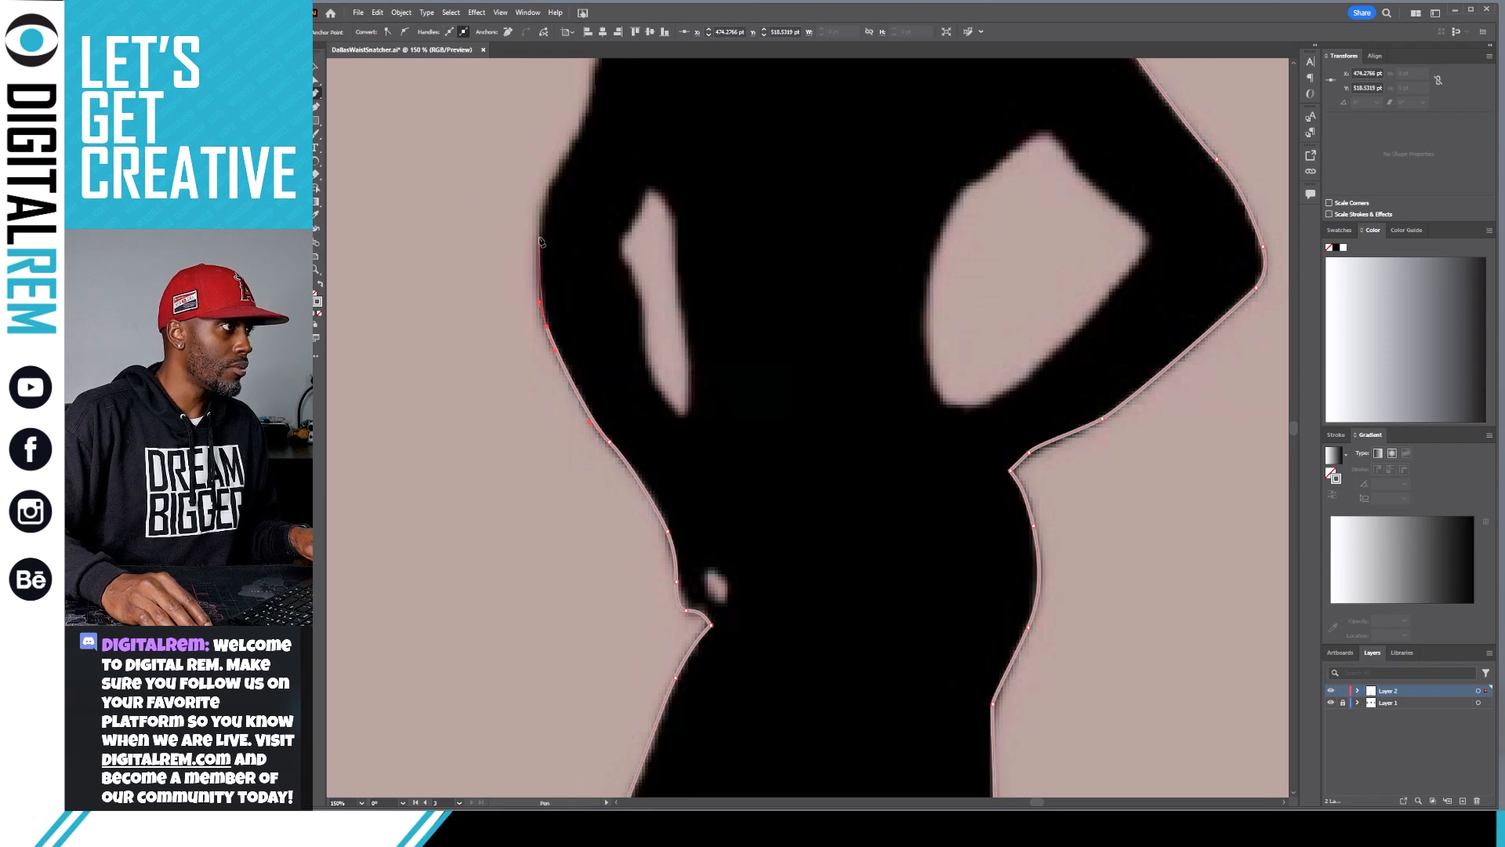
left_click(541, 222)
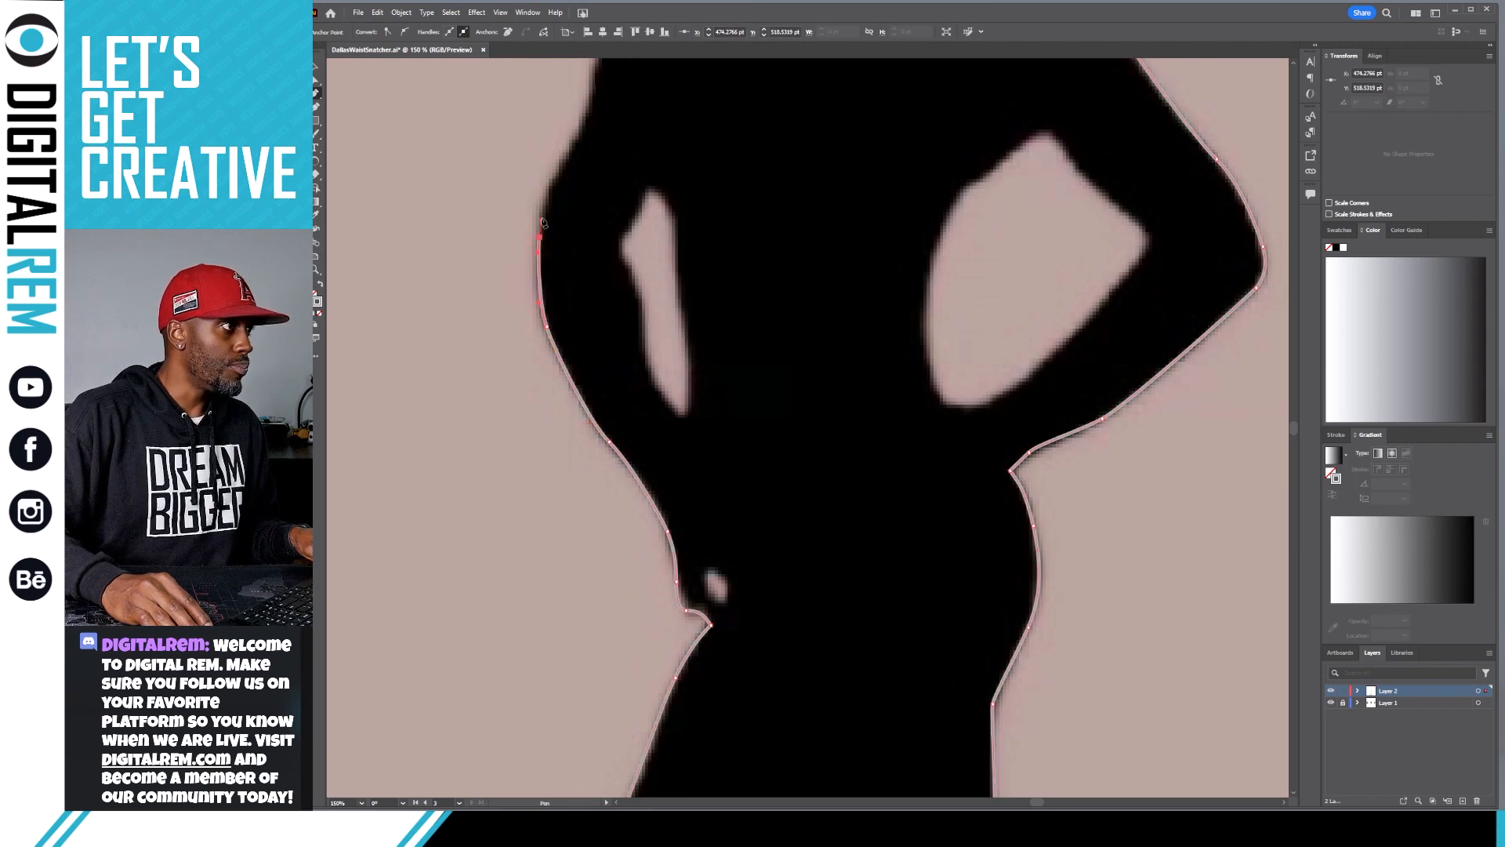
left_click(551, 180)
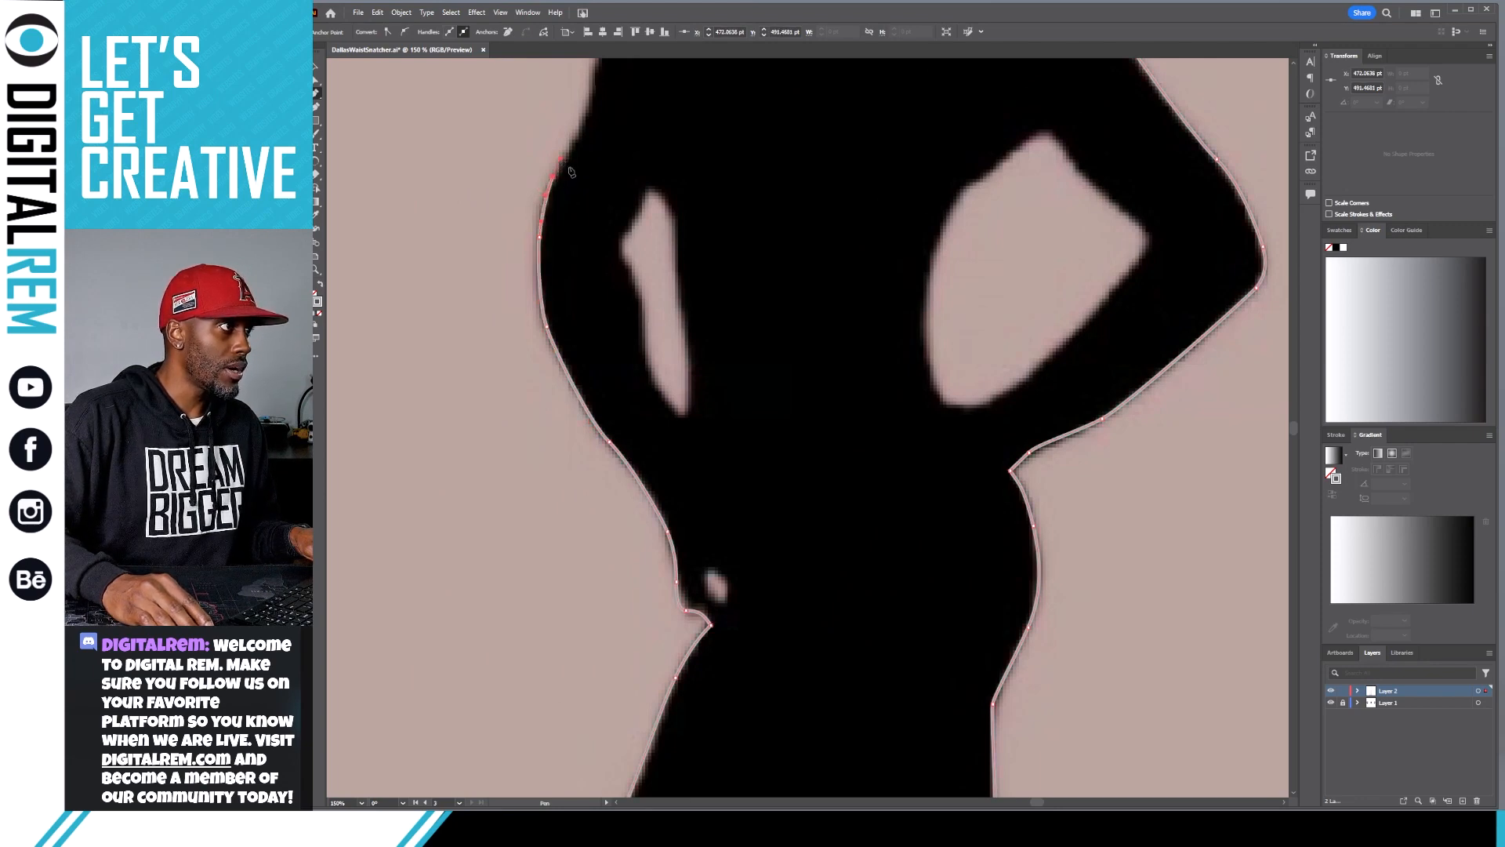
Trace the outer edge of the left upper arm up to the top of the shoulder.
left_click_drag(584, 215, 507, 420)
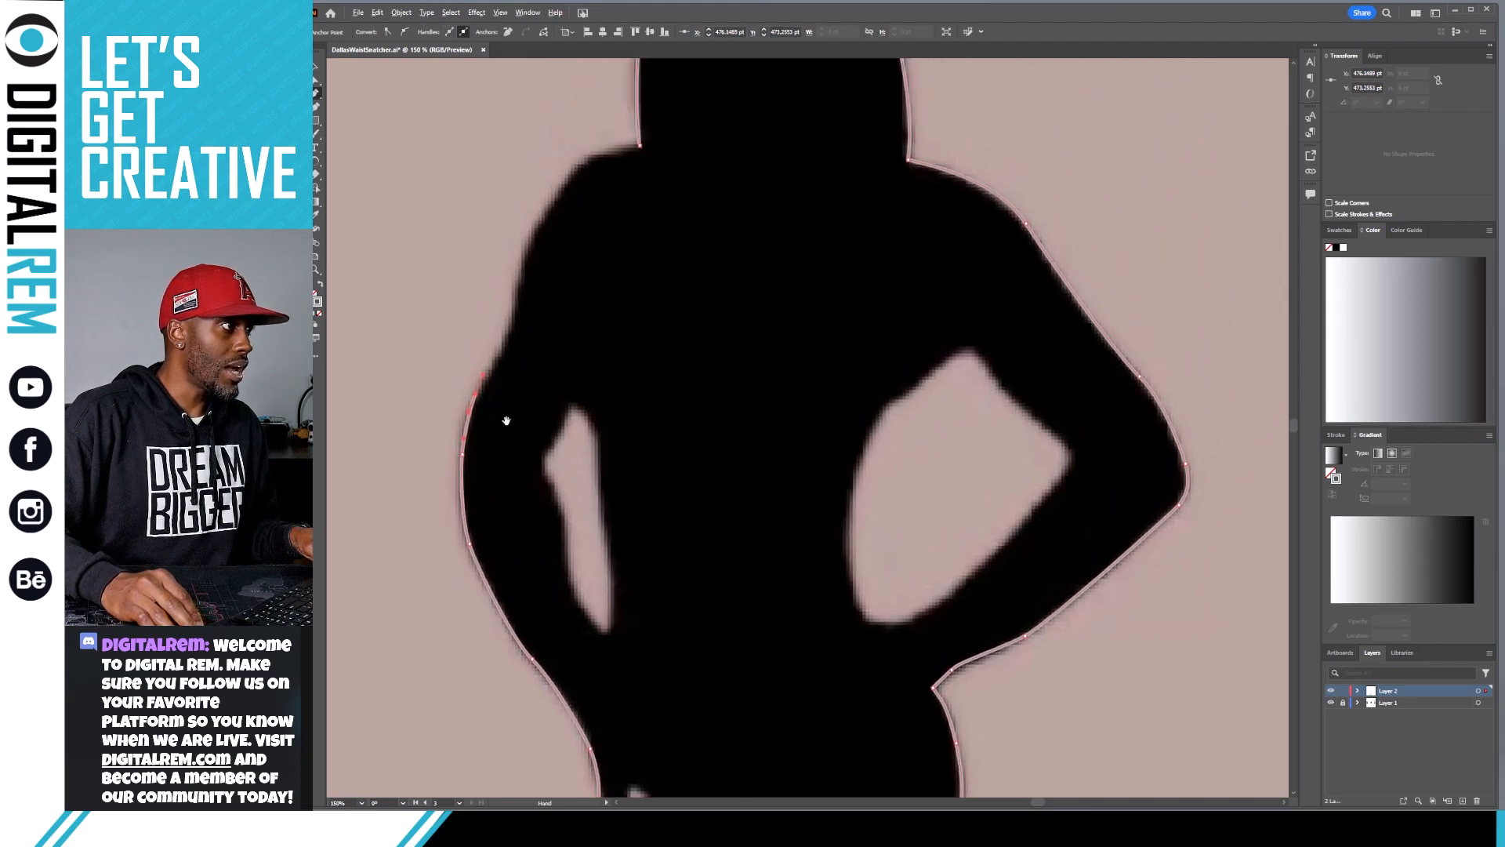
left_click(510, 323)
left_click(519, 298)
left_click(529, 245)
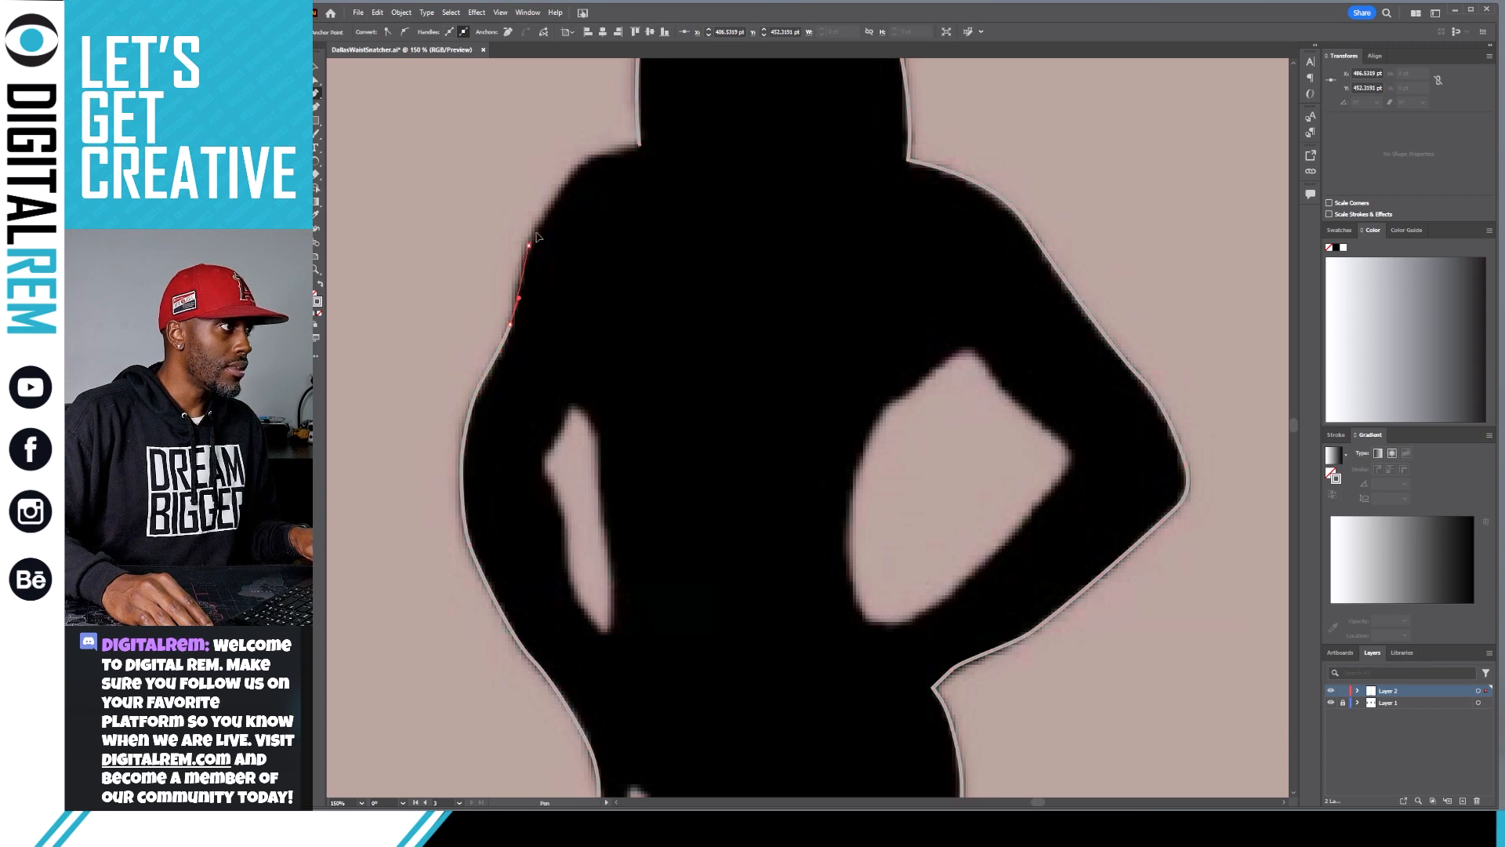
left_click(541, 225)
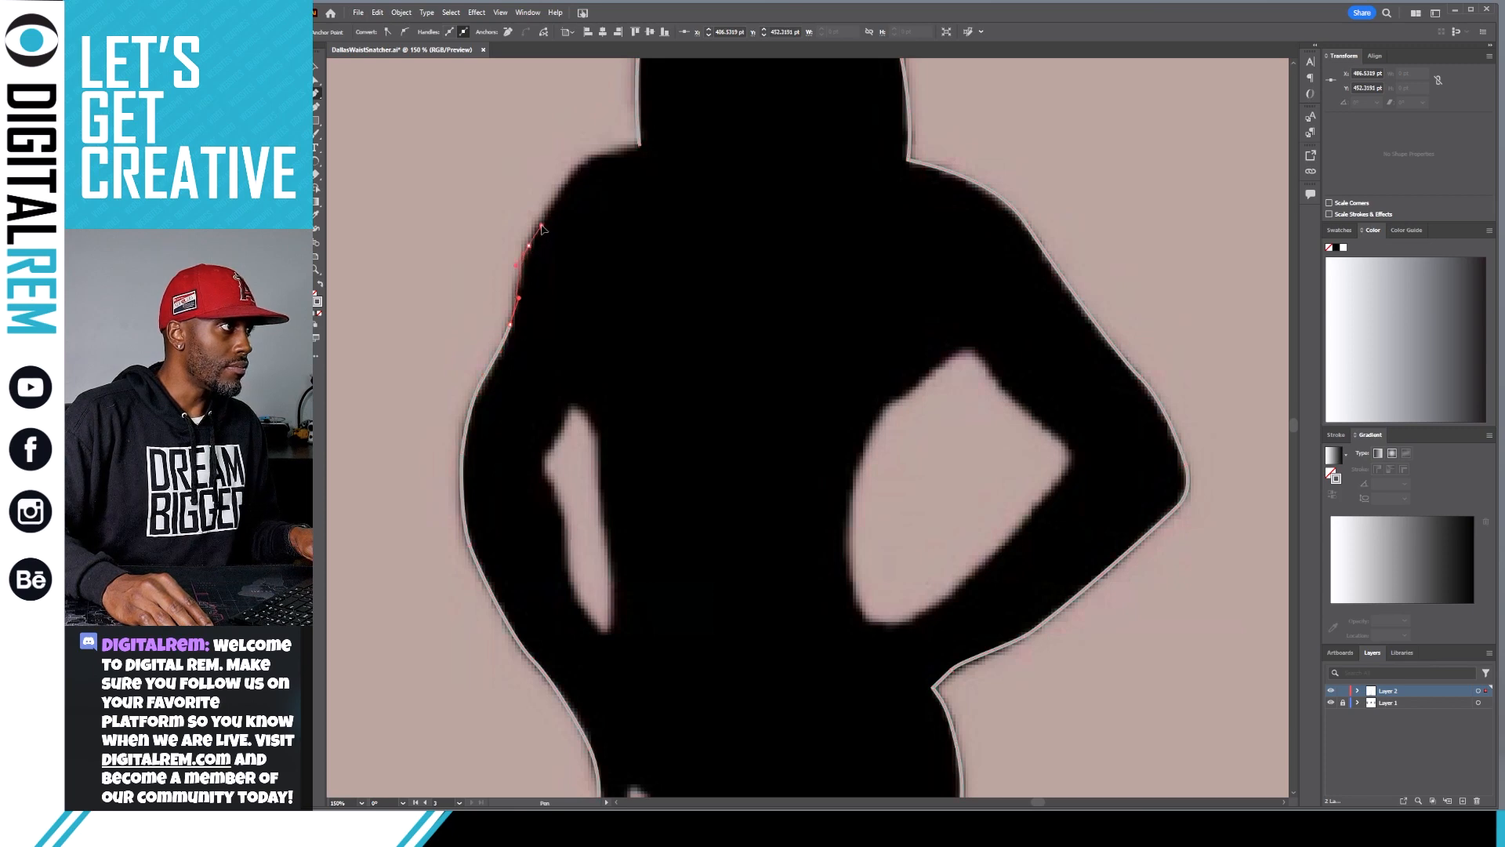
left_click(571, 171)
left_click(581, 163)
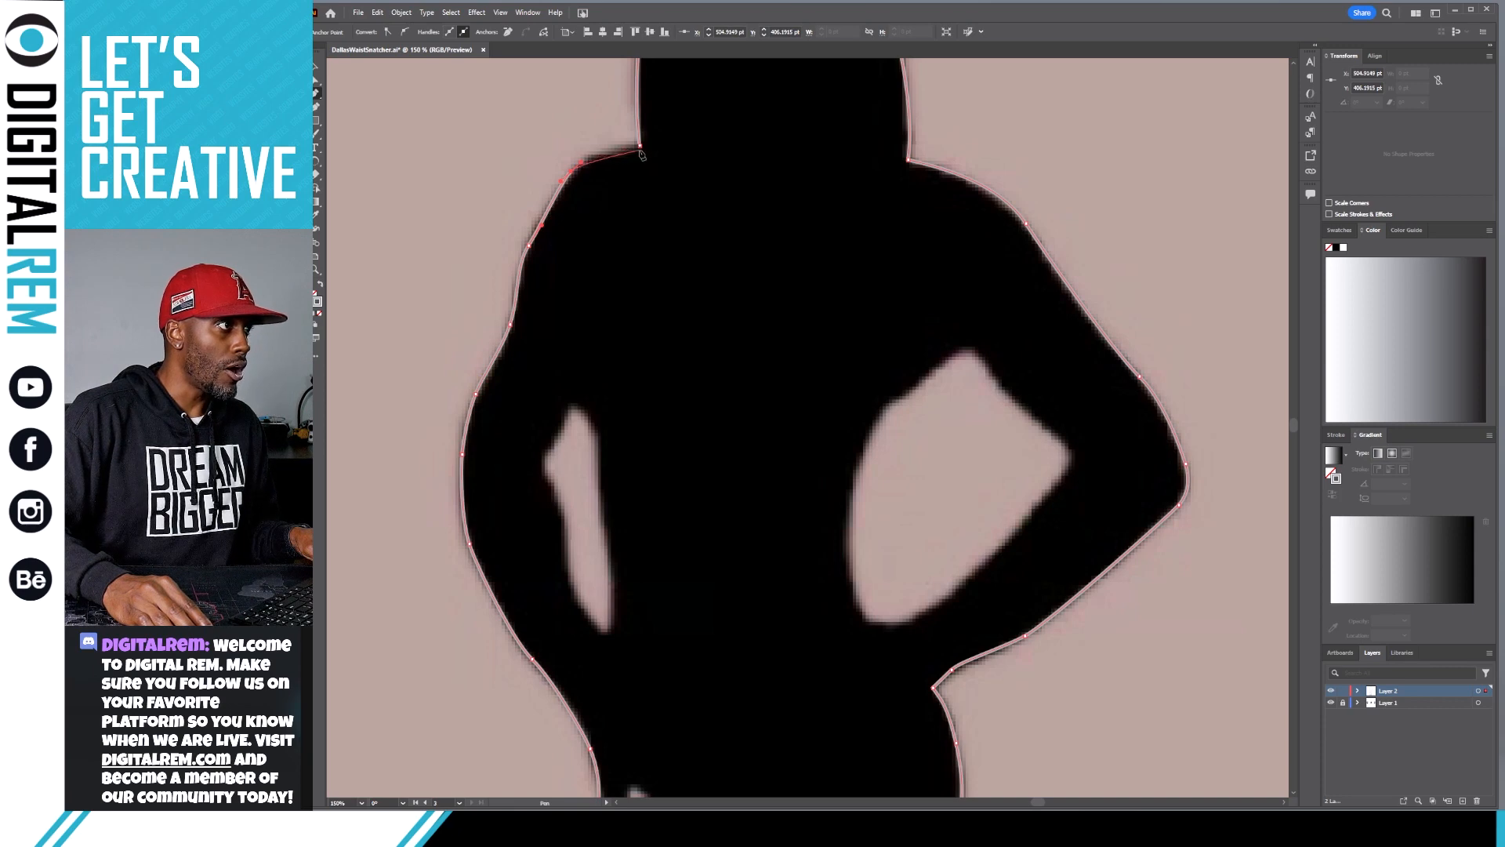
left_click(639, 146)
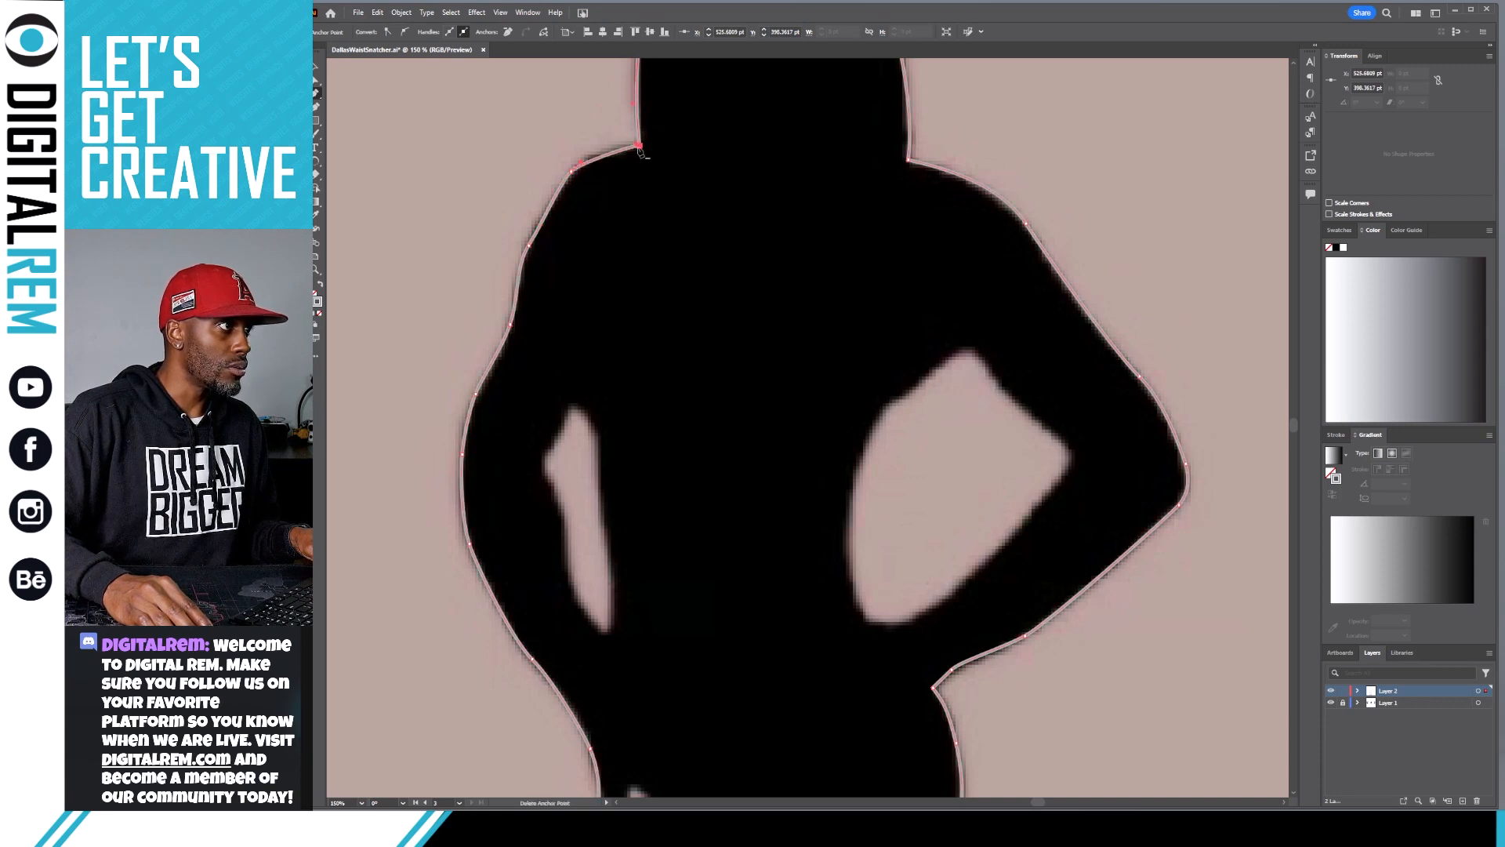
left_click_drag(638, 145, 682, 146)
key("ctrl+z")
key("ctrl+z")
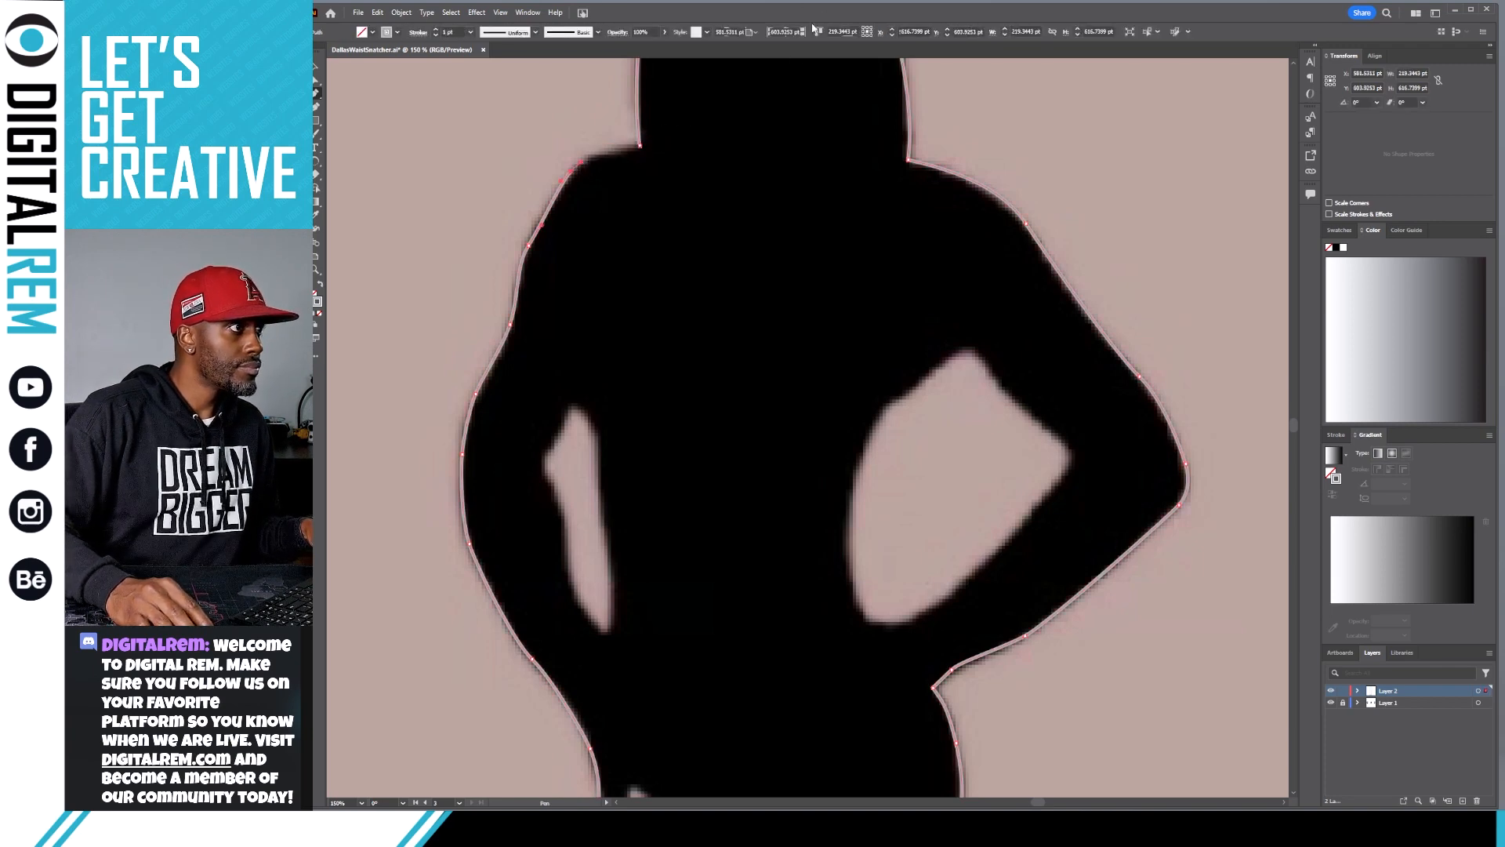
Close the silhouette outline by joining the left shoulder to the path's starting anchor at the base of the neck.
left_click(639, 146)
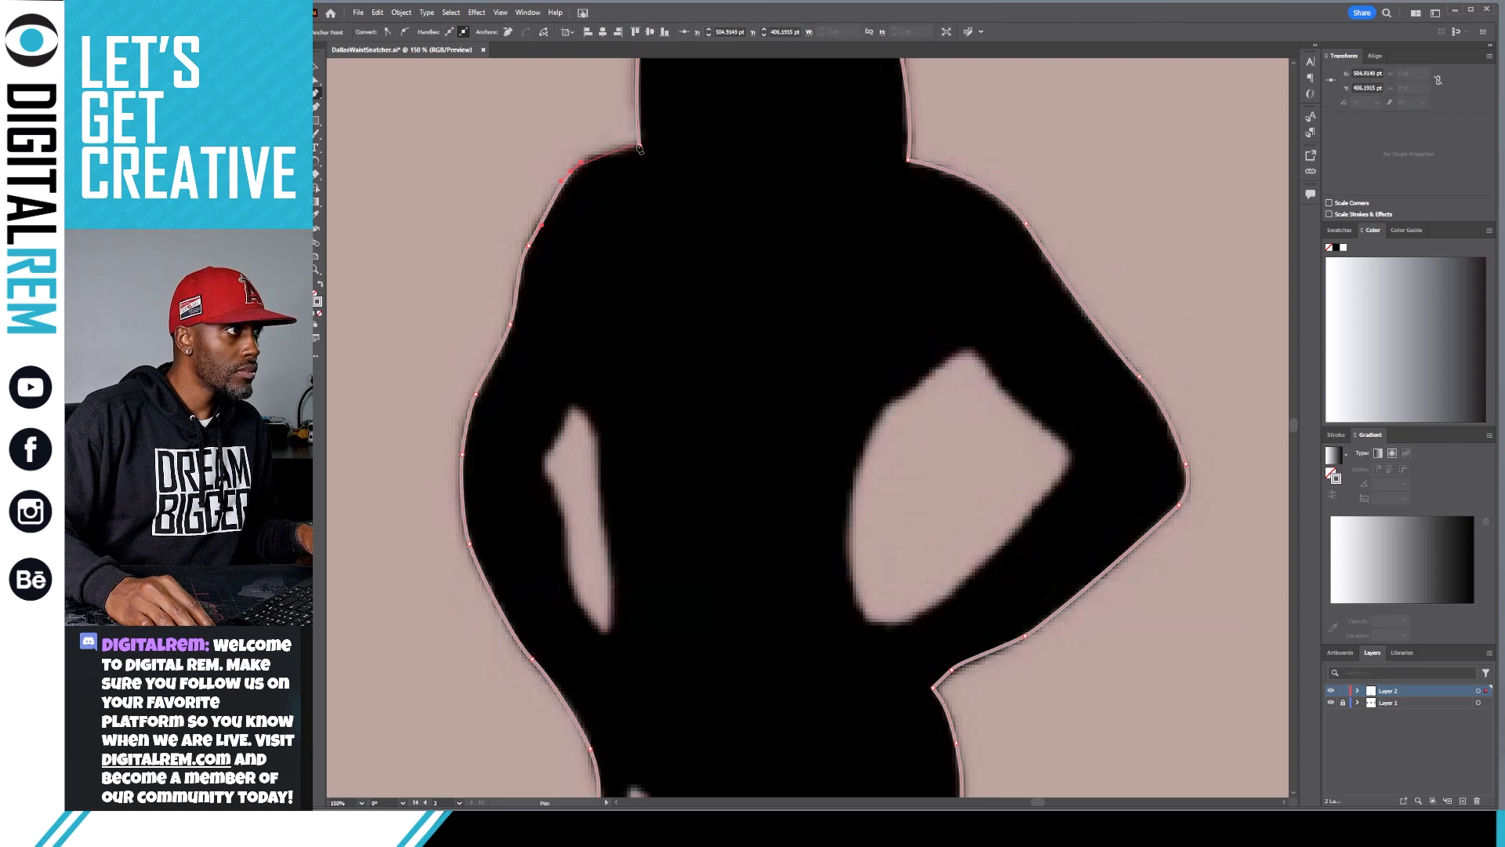
left_click(641, 148)
key("alt")
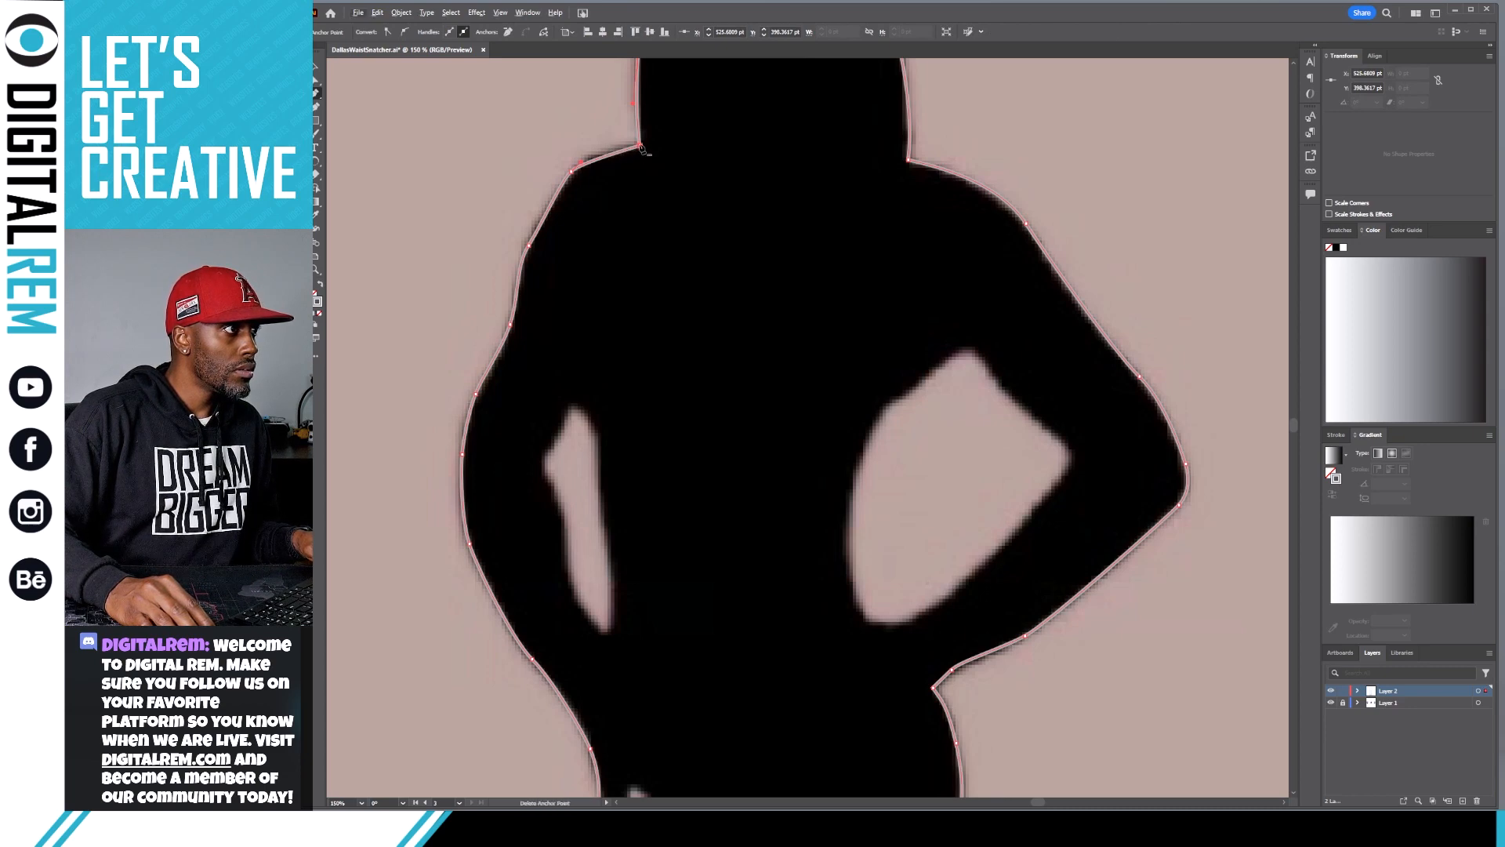
Adjust the anchor point at the top of the figure's left shoulder so the outline curves smoothly along the silhouette.
key("ctrl")
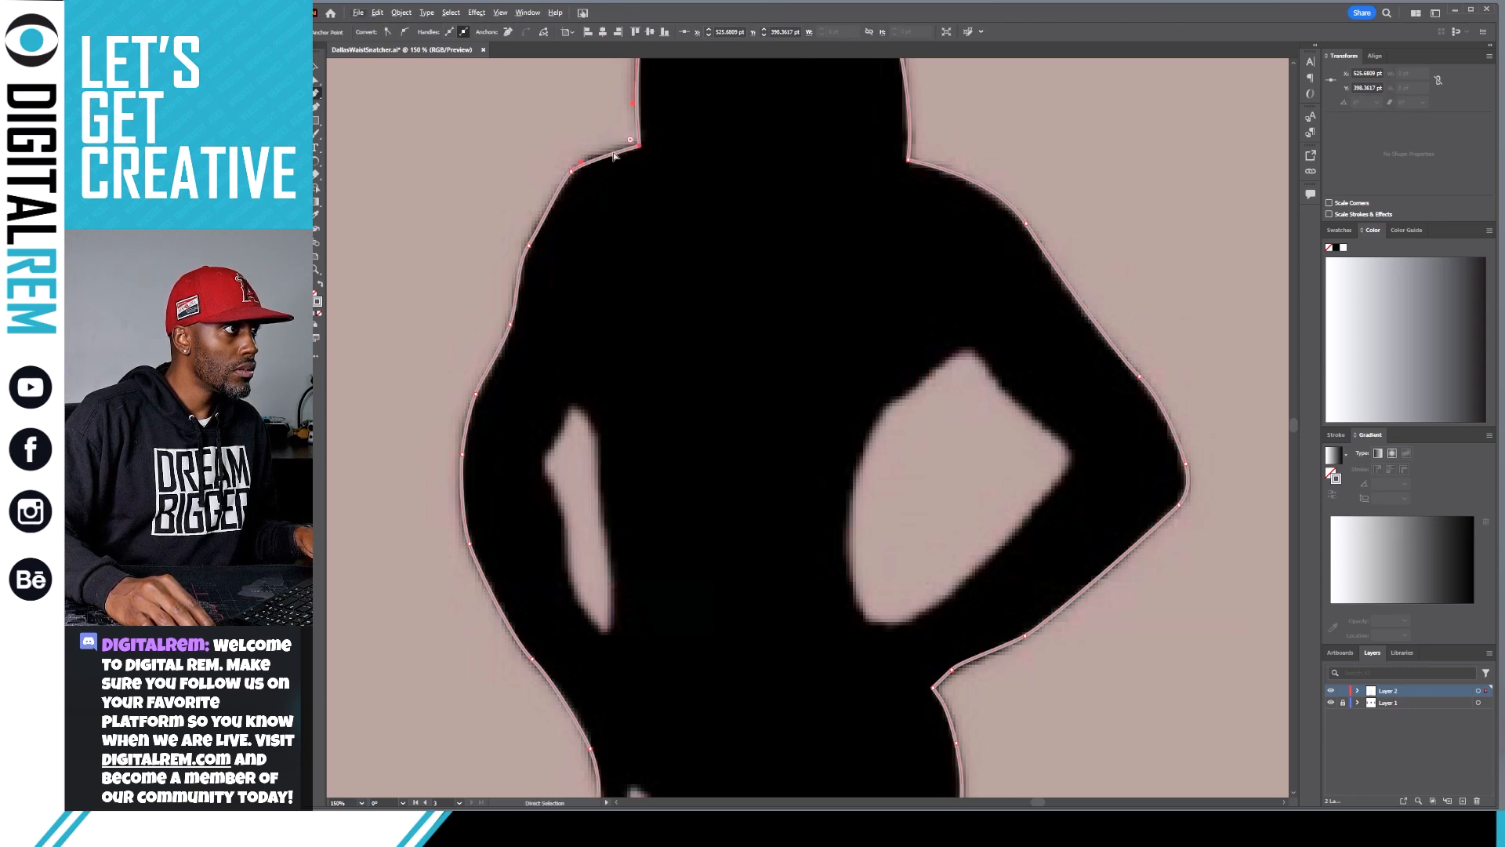
left_click(606, 150, "ctrl")
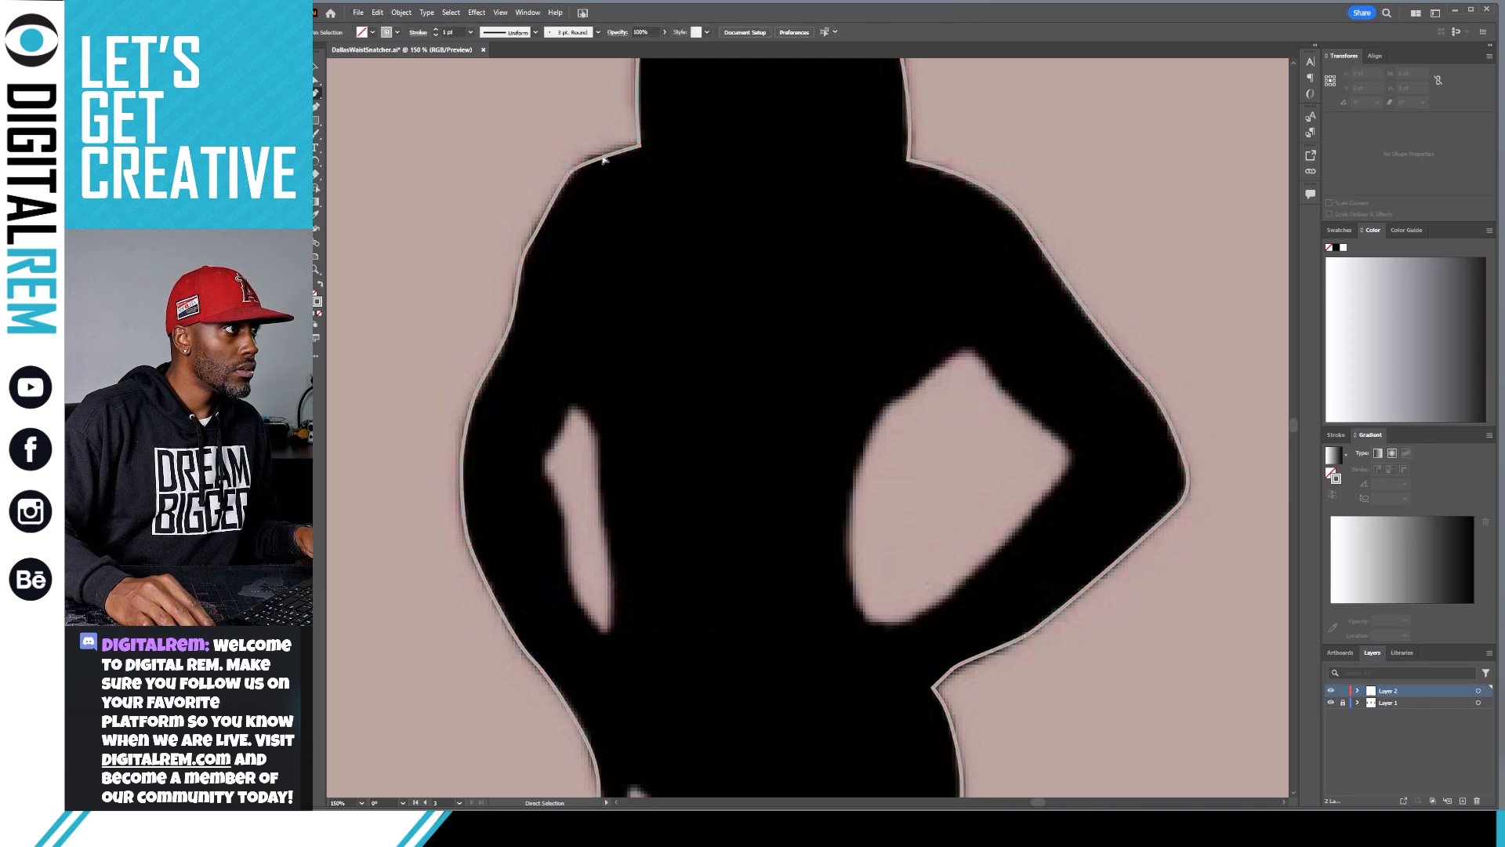
left_click(580, 162)
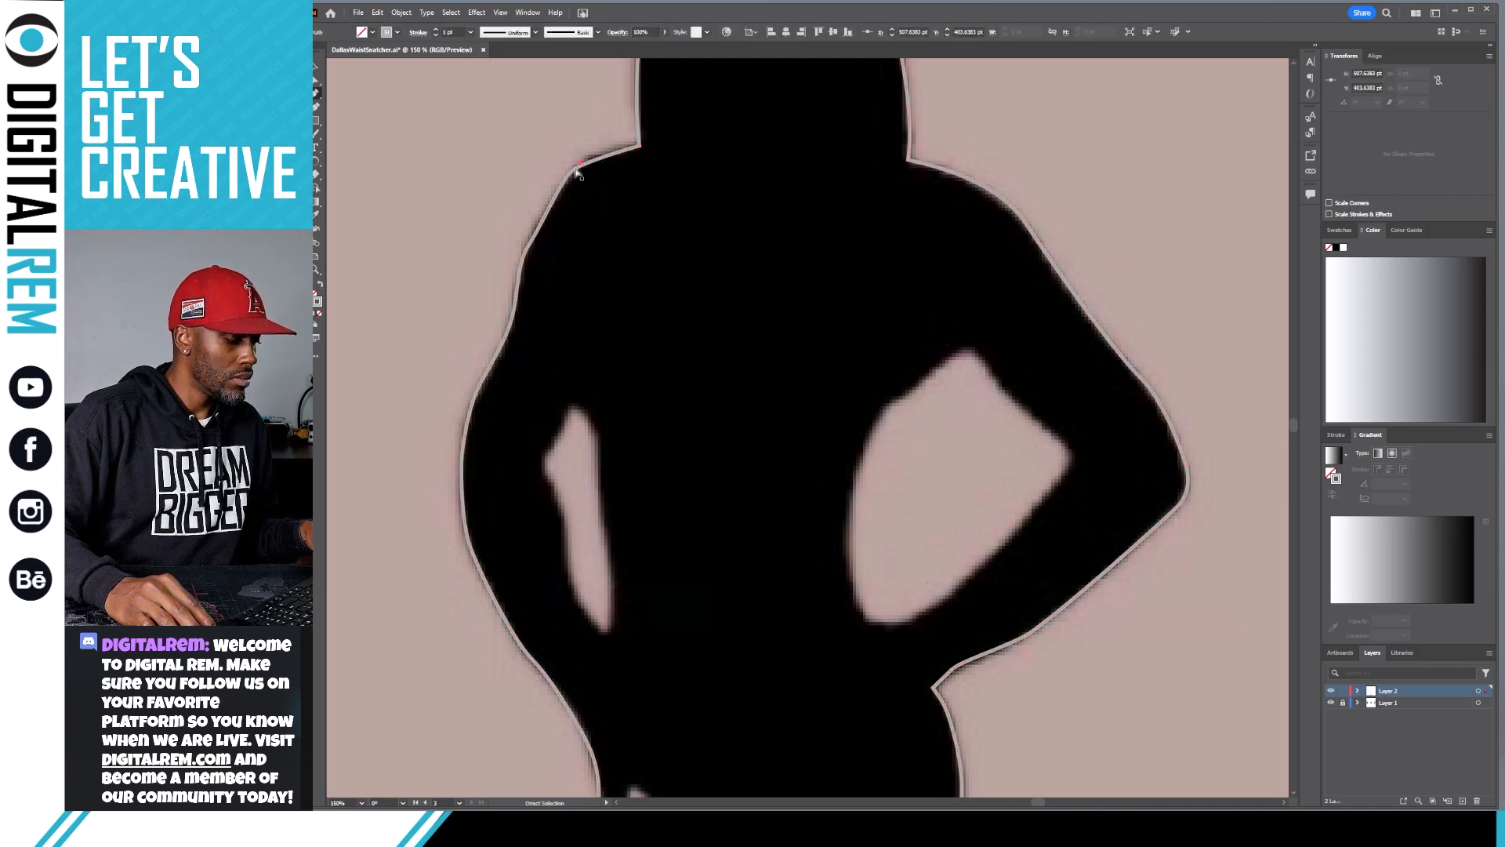
key("ctrl+z")
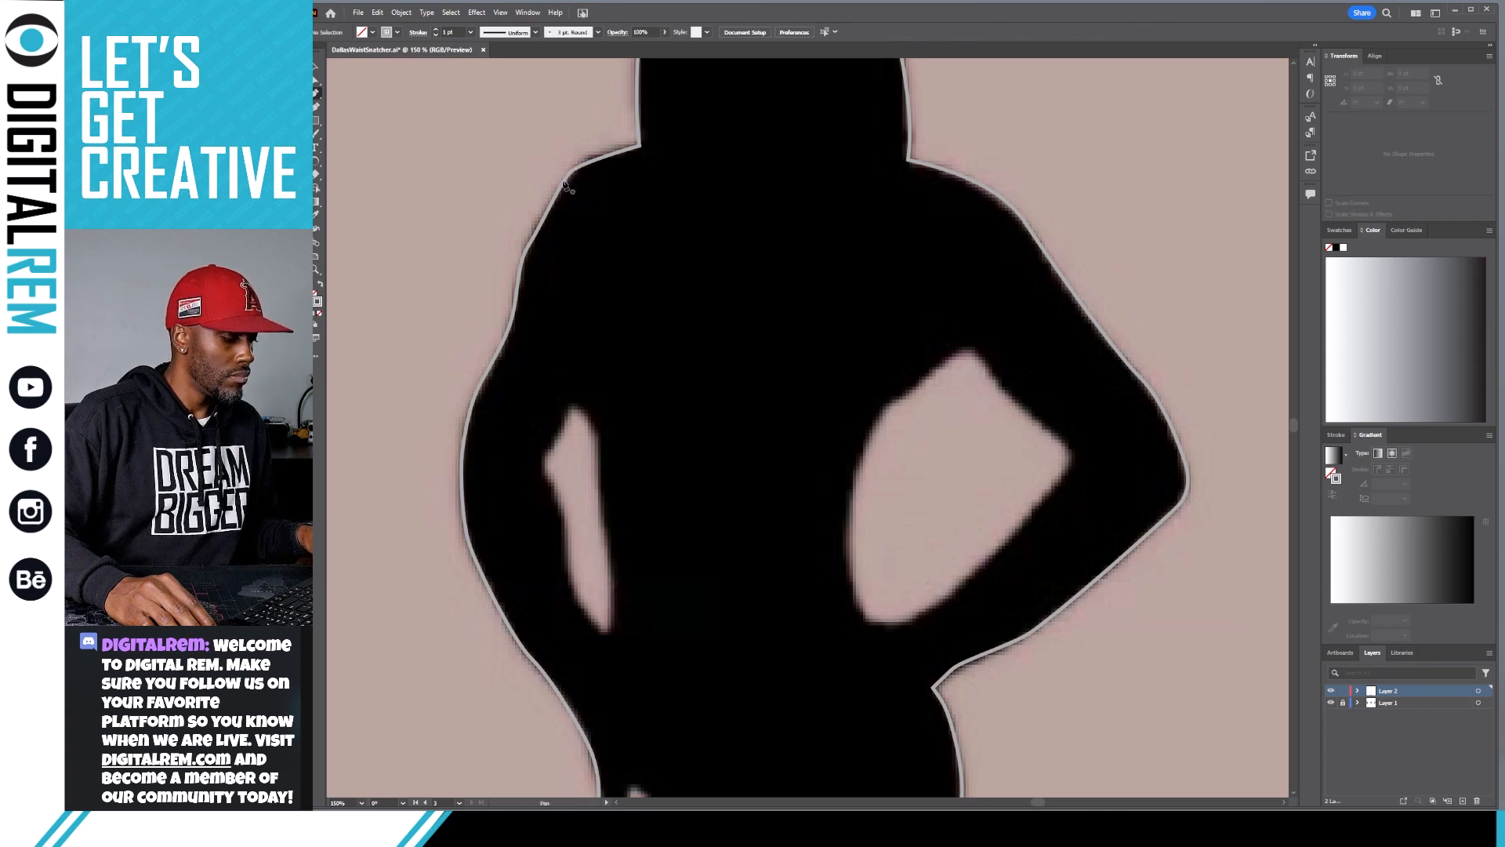
left_click(568, 178, "ctrl")
left_click(571, 172)
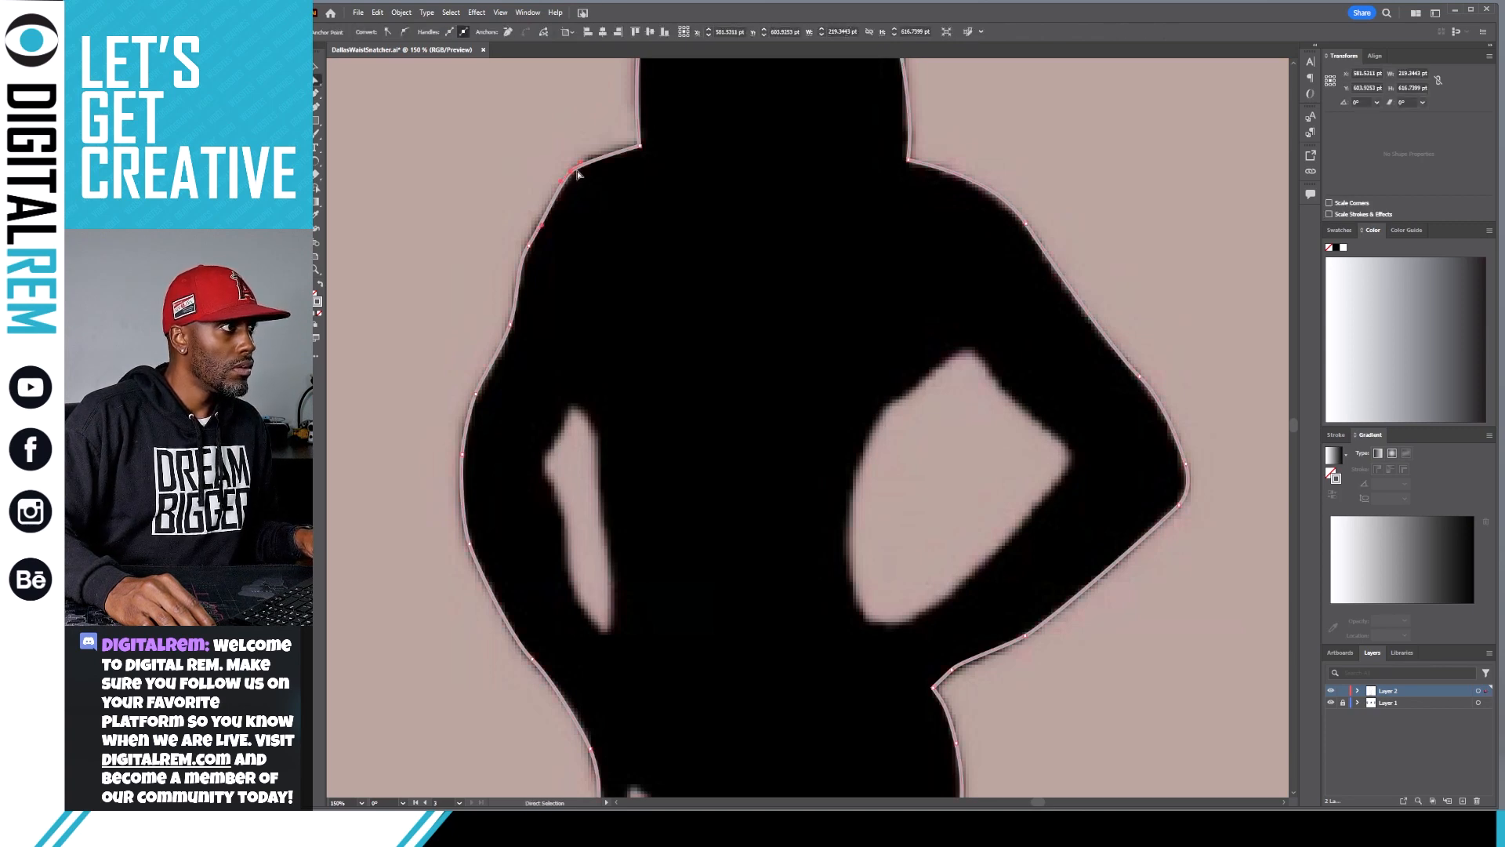
left_click_drag(580, 162, 585, 154)
left_click(540, 161)
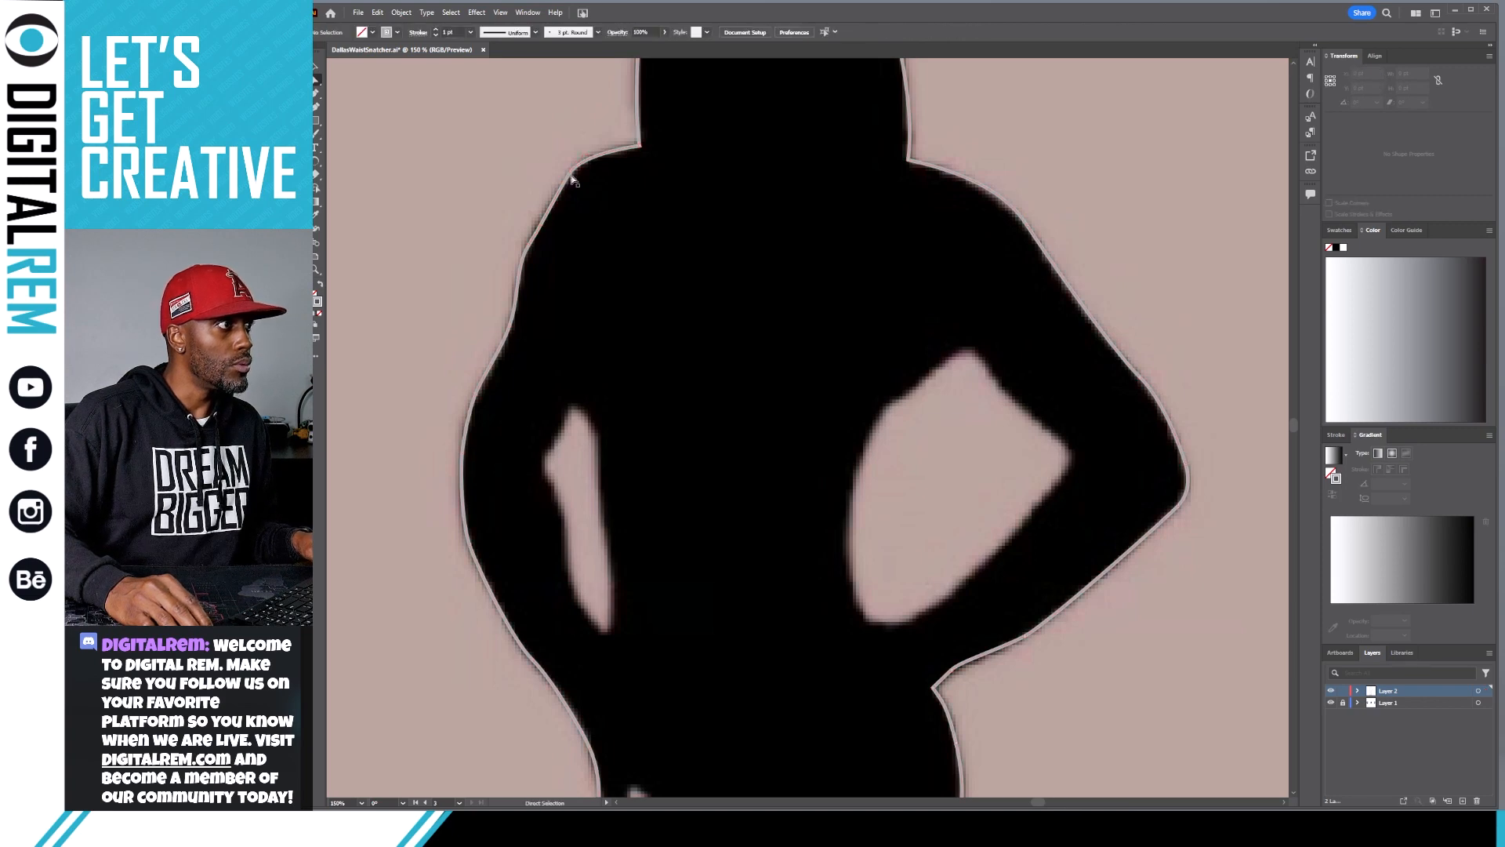
Reshape the outline along the sole of the figure's right shoe by moving the anchor point near the heel slightly down.
scroll(588, 185, "down", 4)
scroll(691, 243, "down", 3)
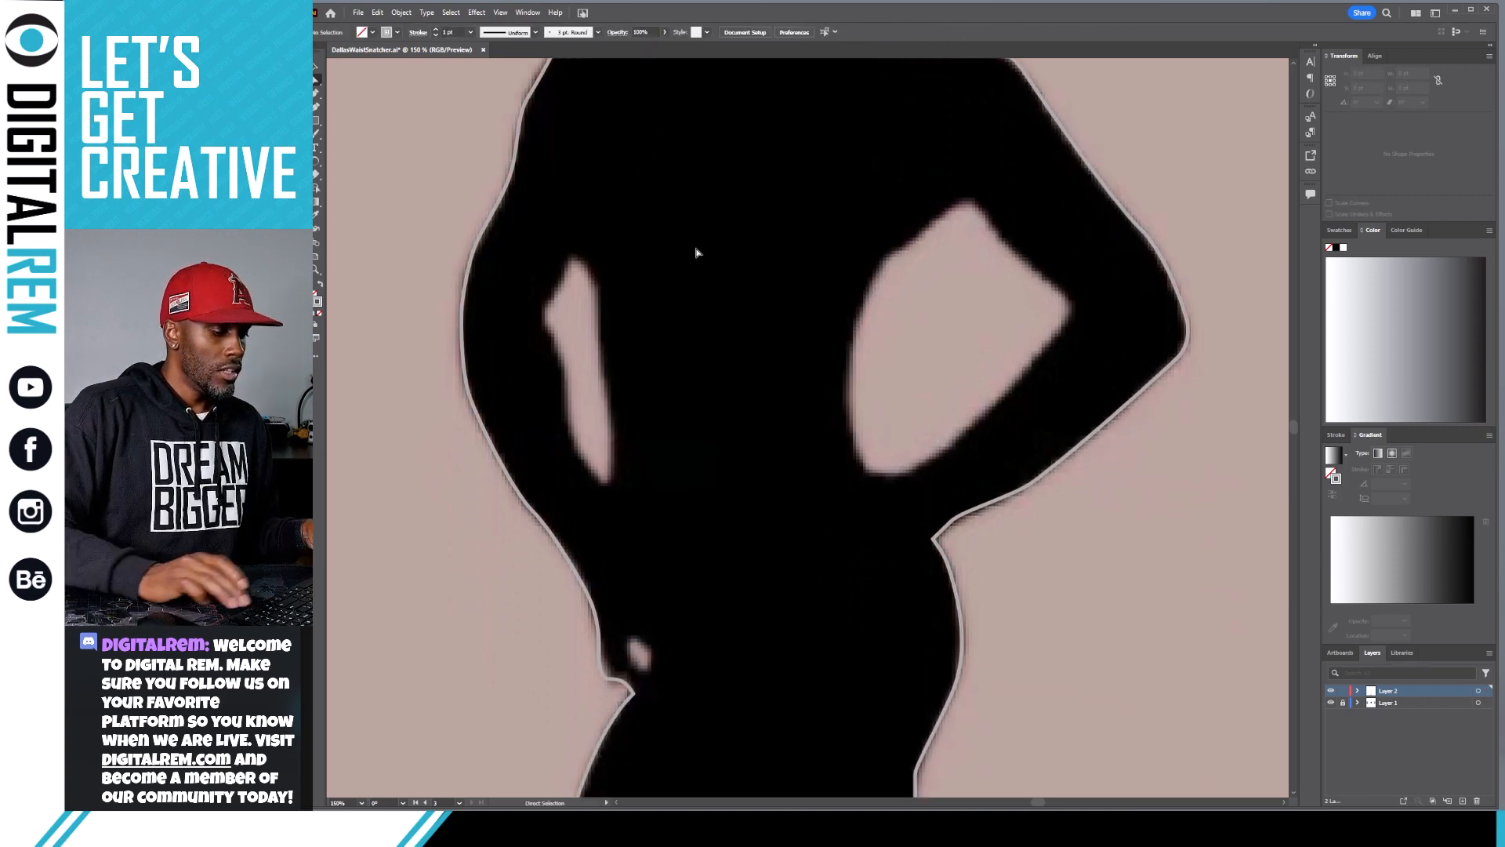
key("ctrl+minus")
key("ctrl+minus")
key("ctrl+minus")
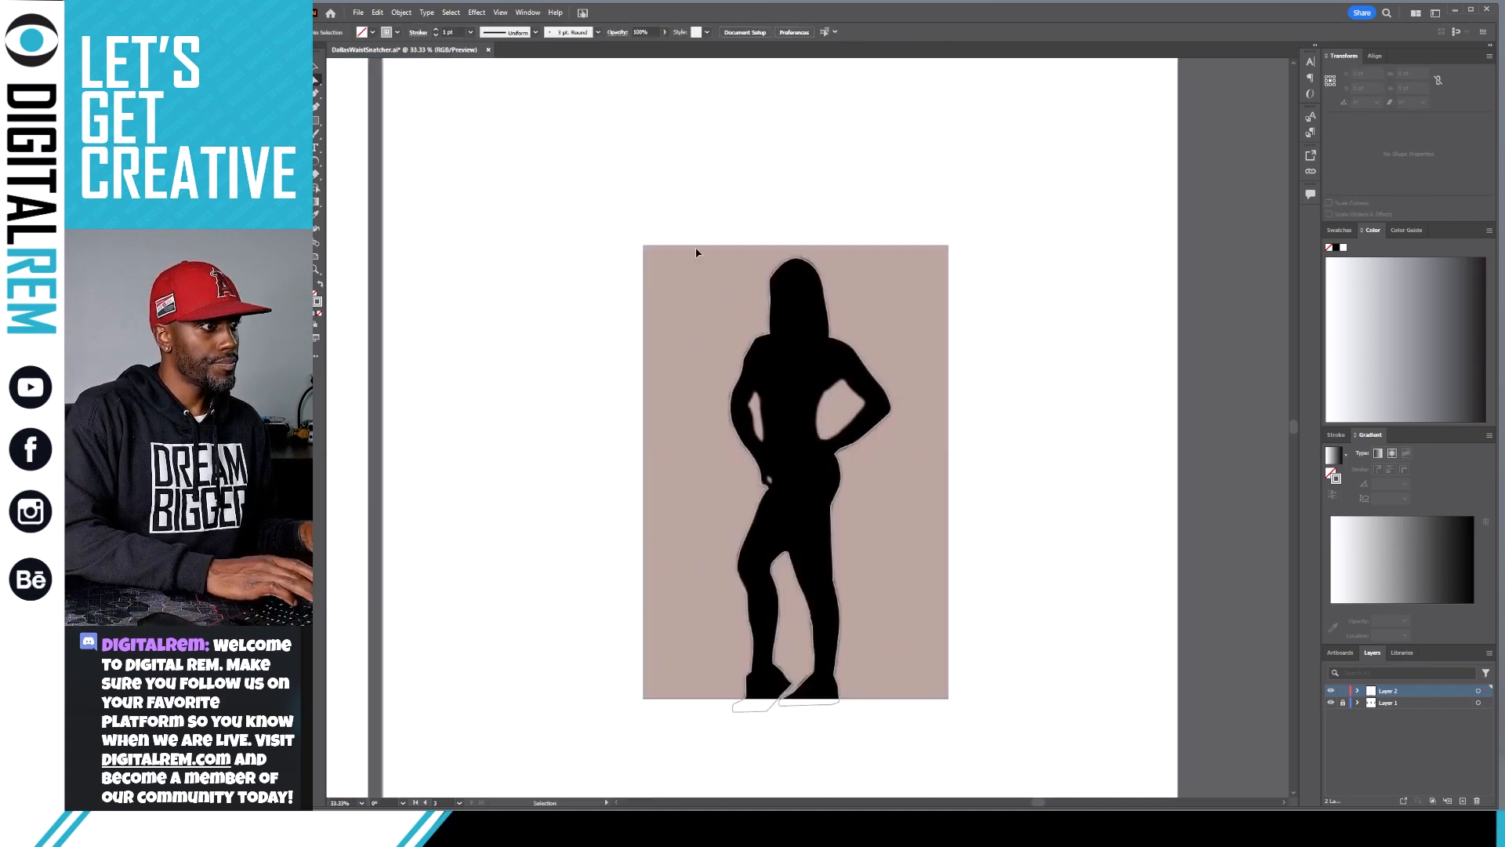
key("ctrl+plus")
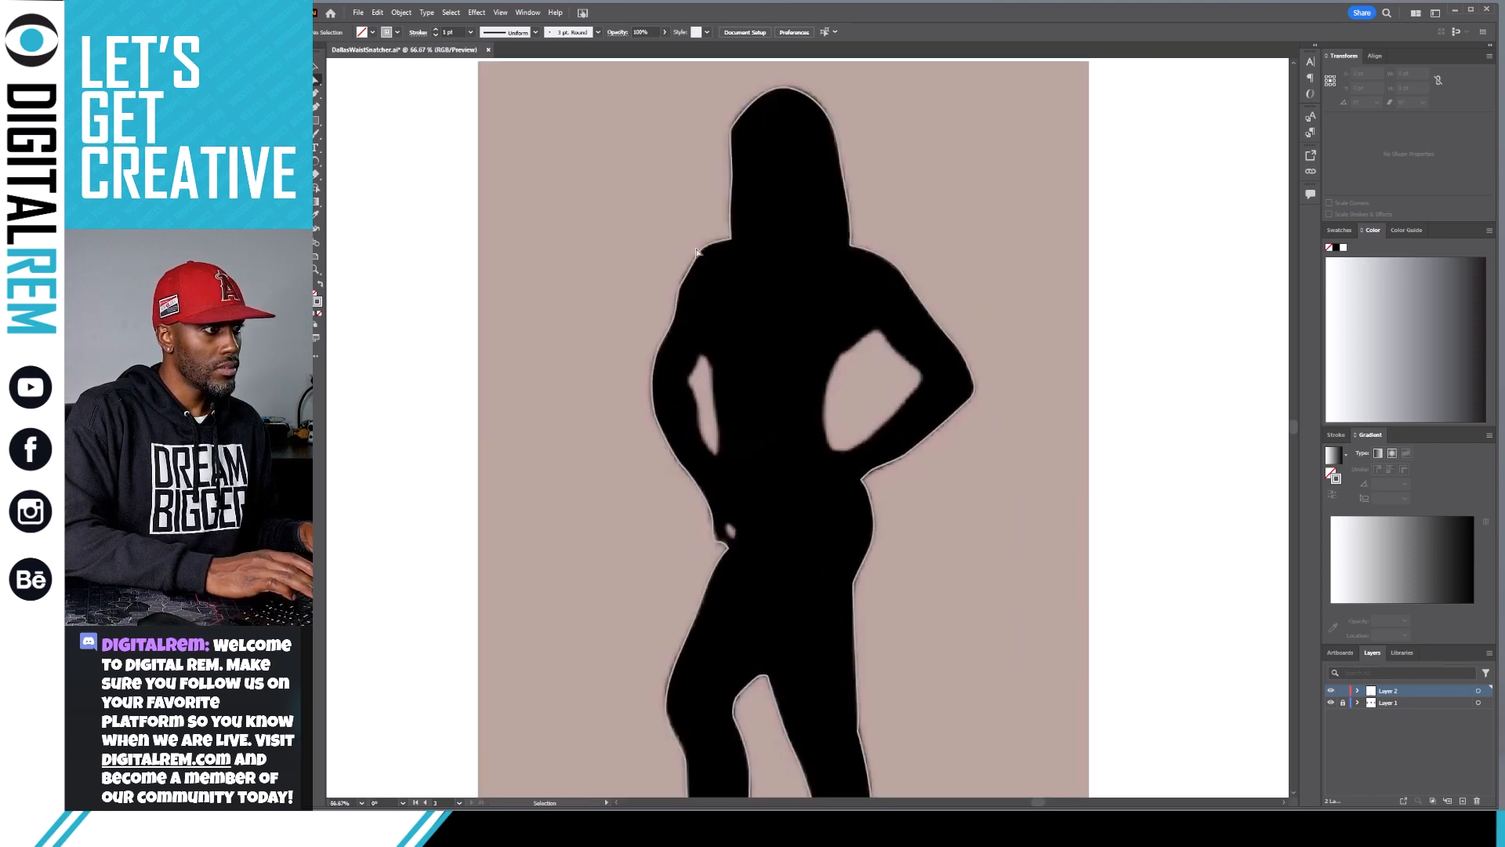
left_click_drag(674, 329, 649, 0)
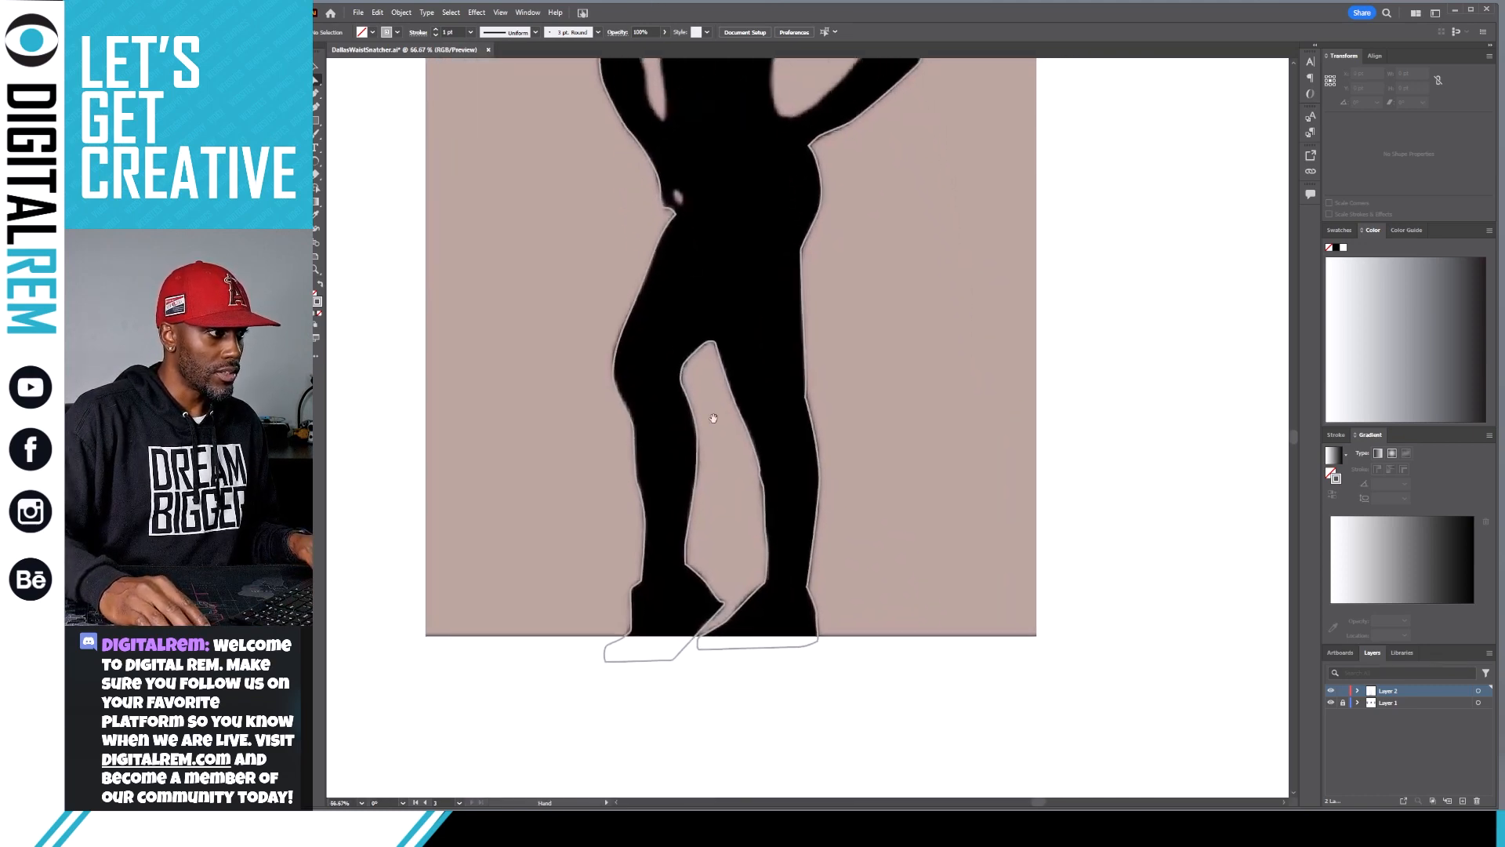
left_click(738, 650)
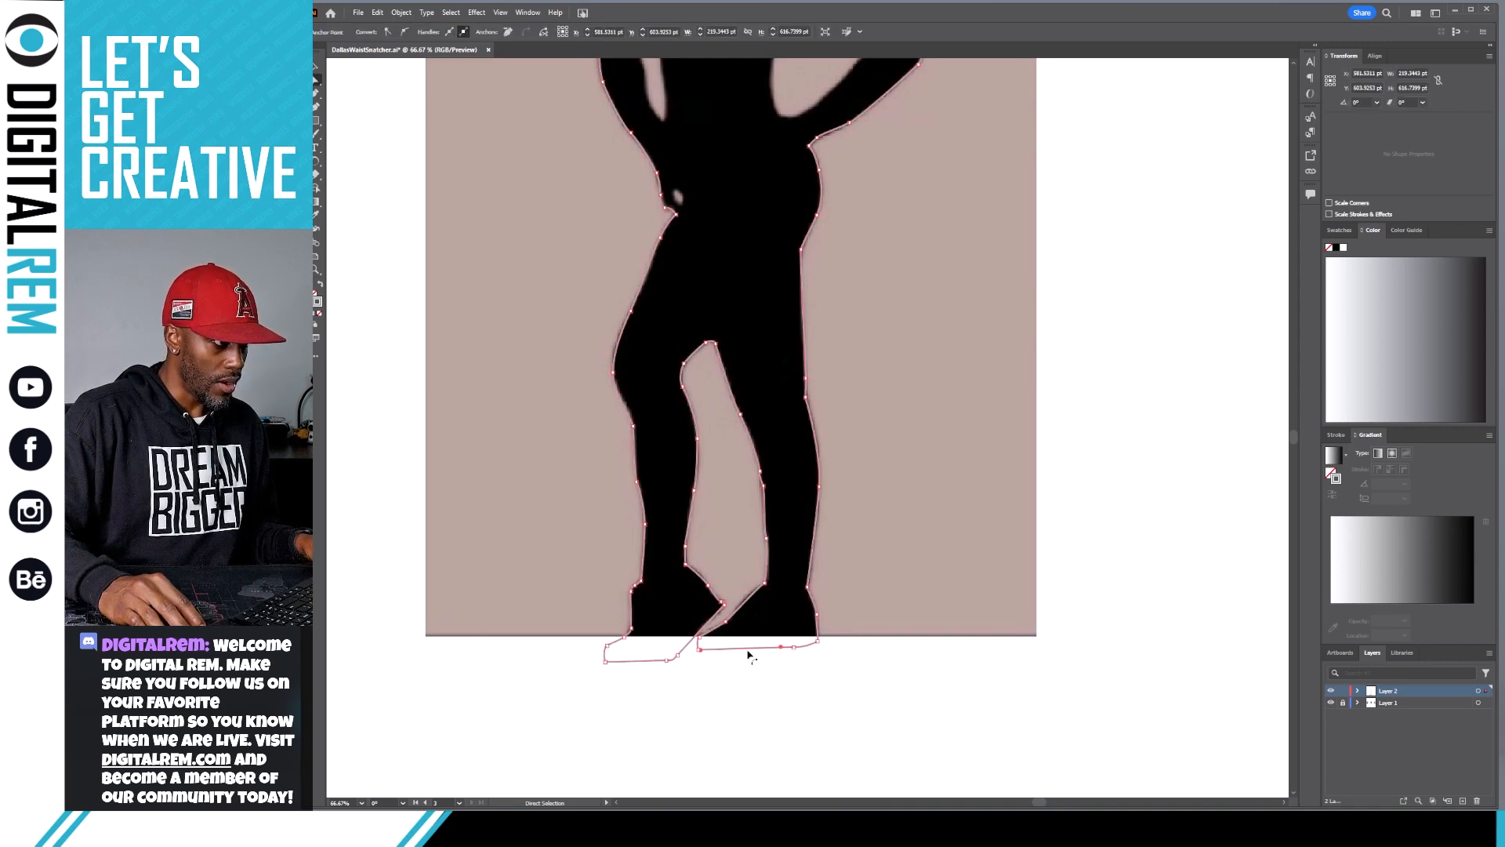
left_click(793, 647, "shift")
left_click(699, 650)
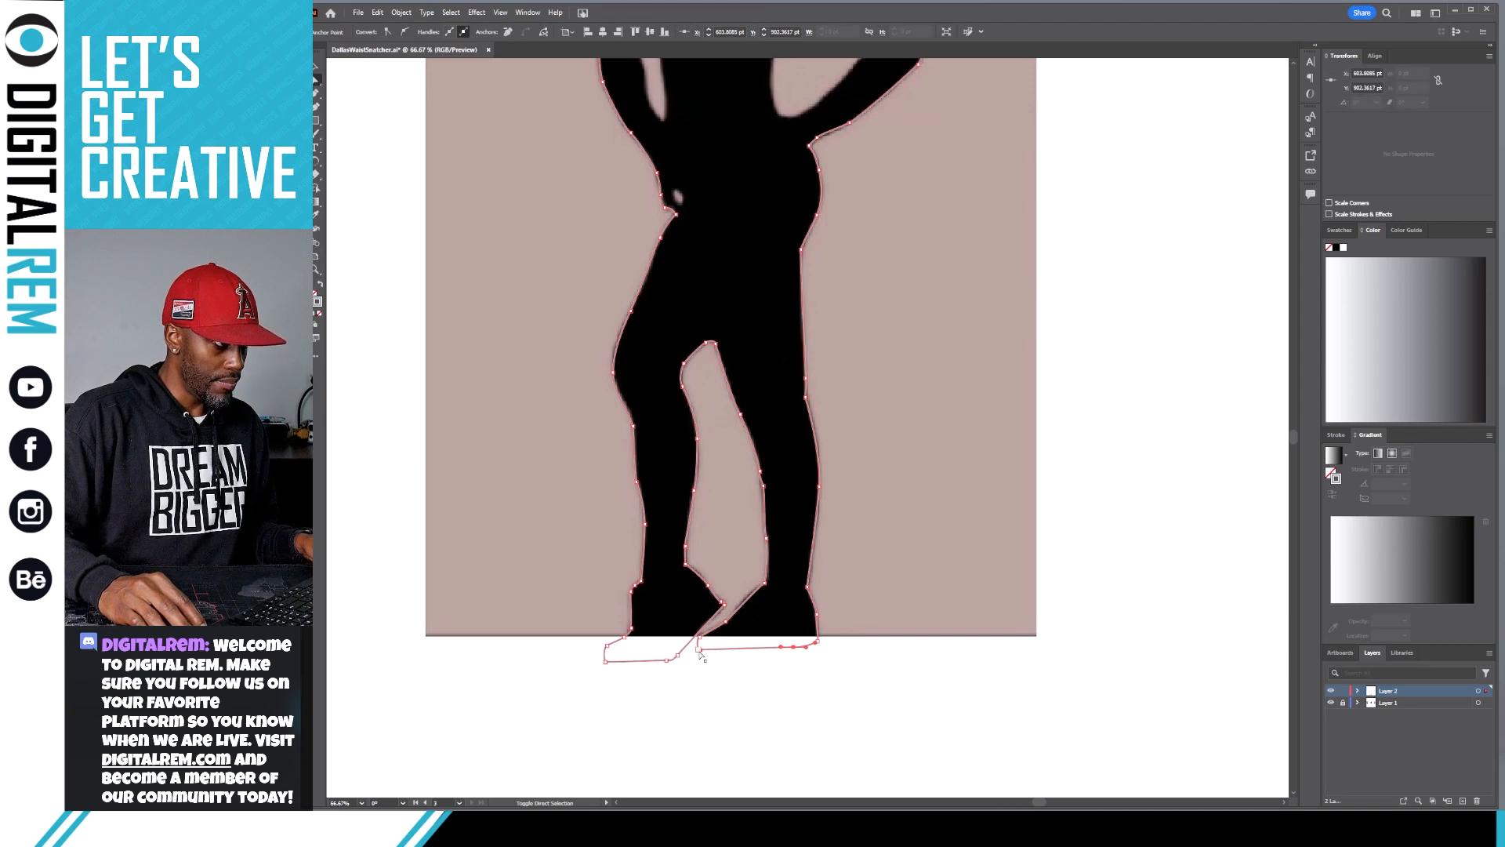
left_click(793, 647, "shift")
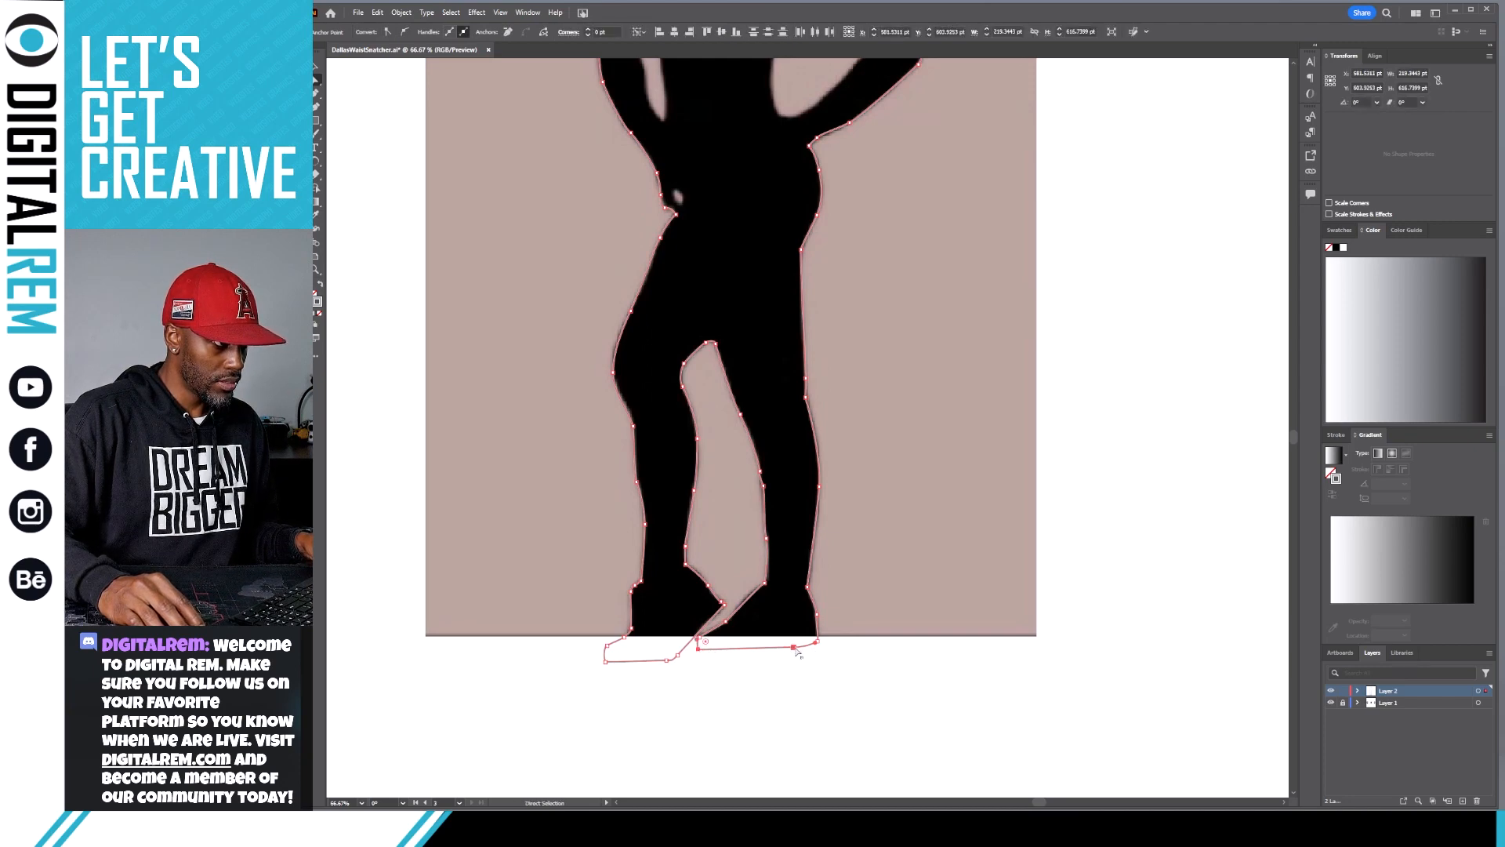
left_click_drag(793, 648, 795, 657)
left_click(843, 656)
Trace the opening between the torso and the right arm as a closed path with the Pen tool.
scroll(839, 606, "up", 10)
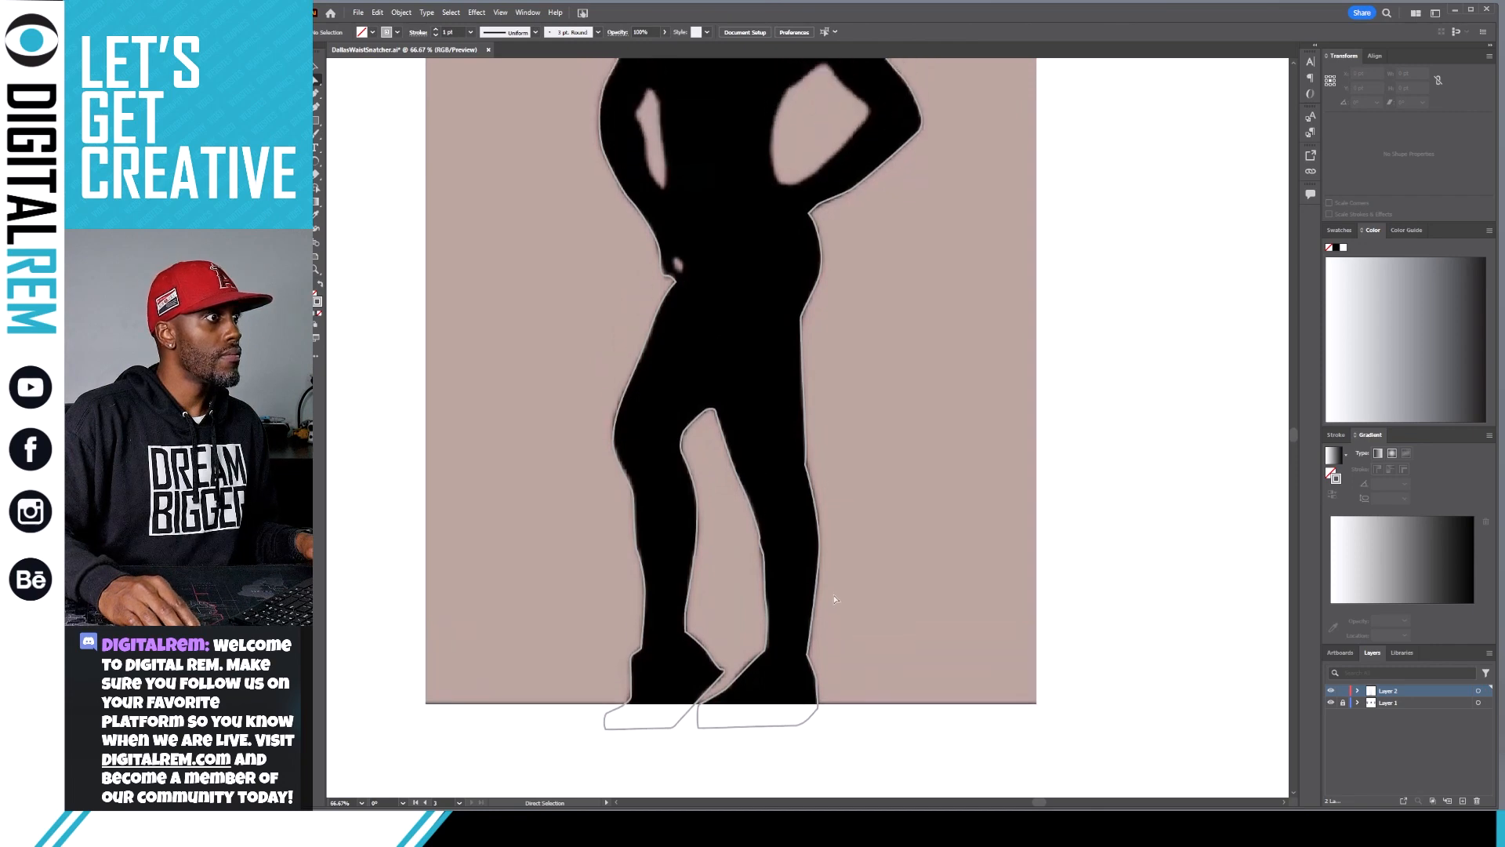
scroll(802, 599, "up", 1)
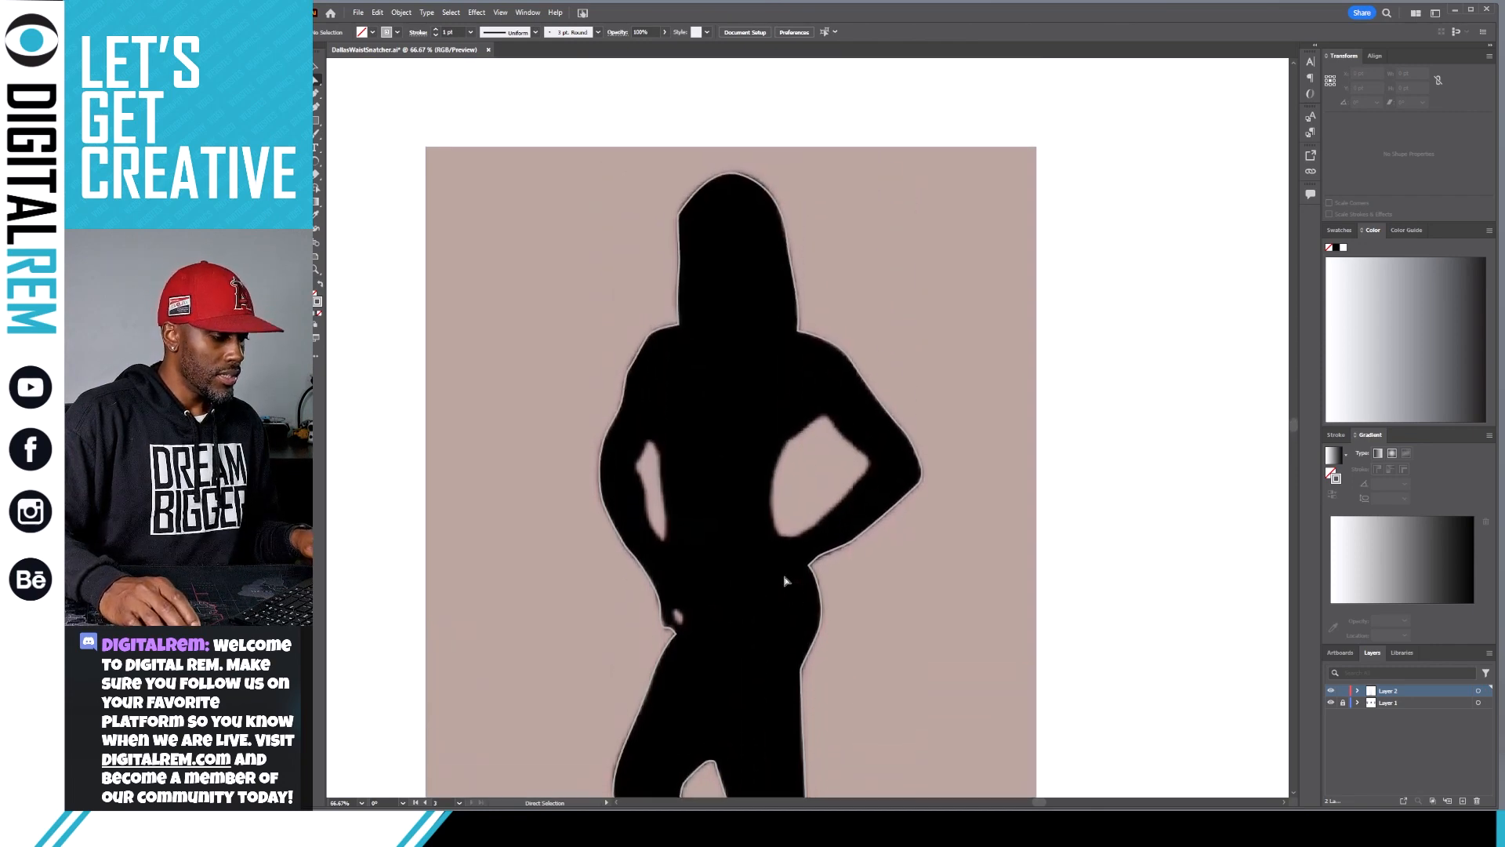
key("p")
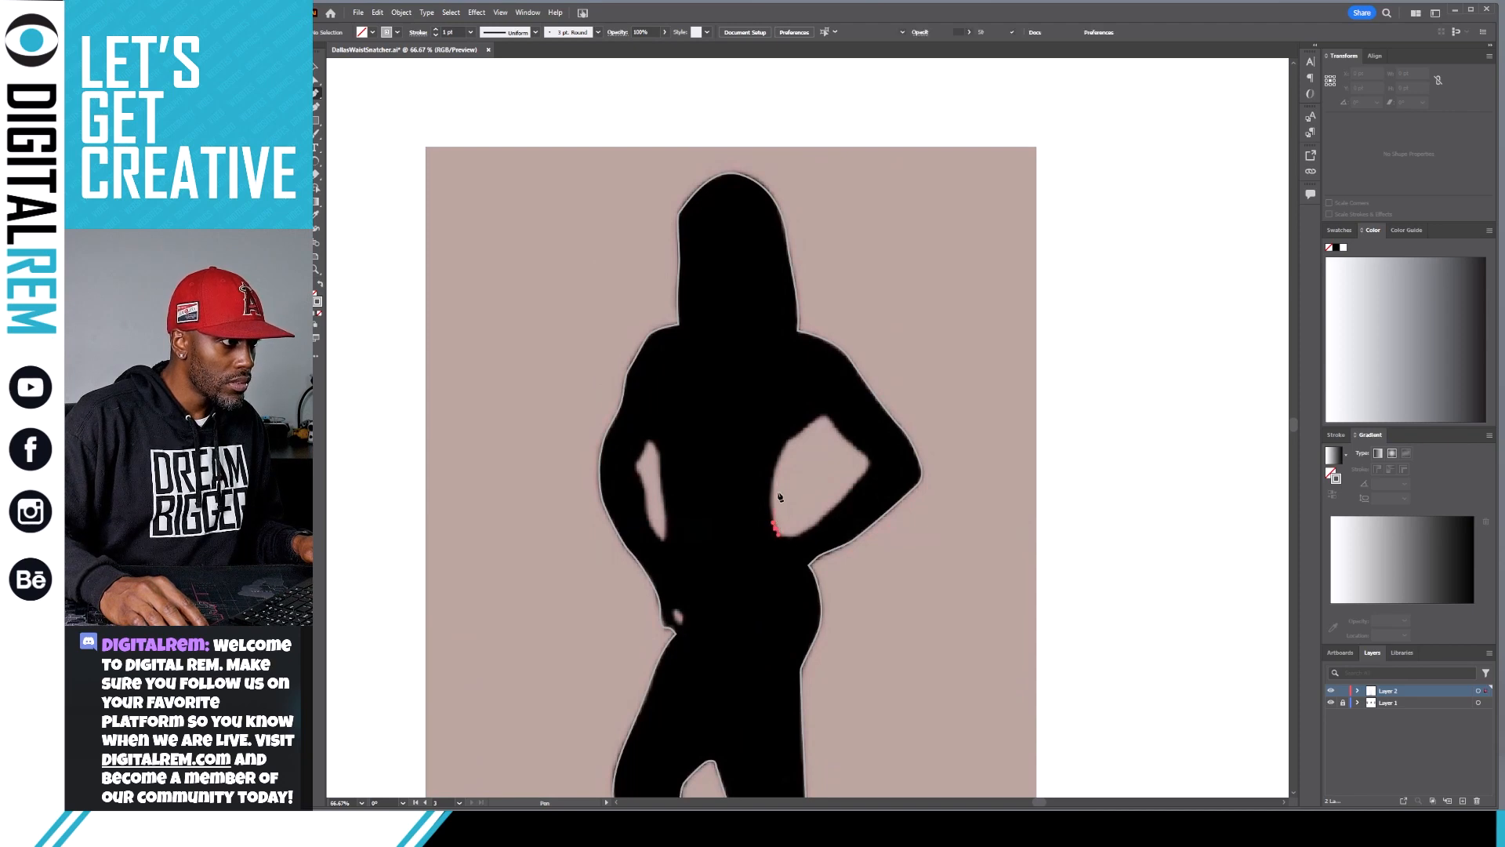
left_click(774, 527)
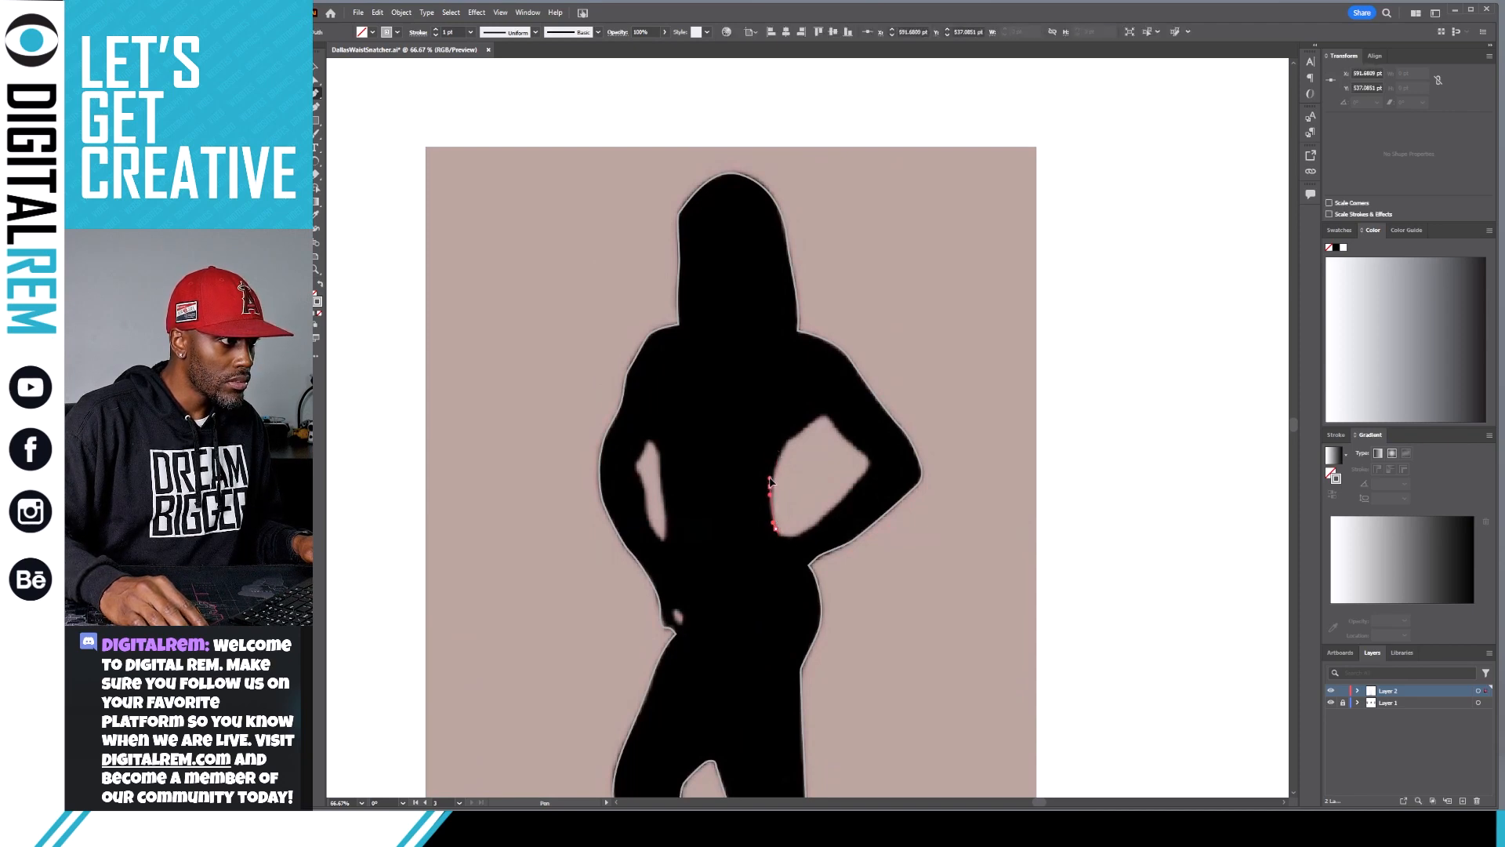
left_click(771, 474)
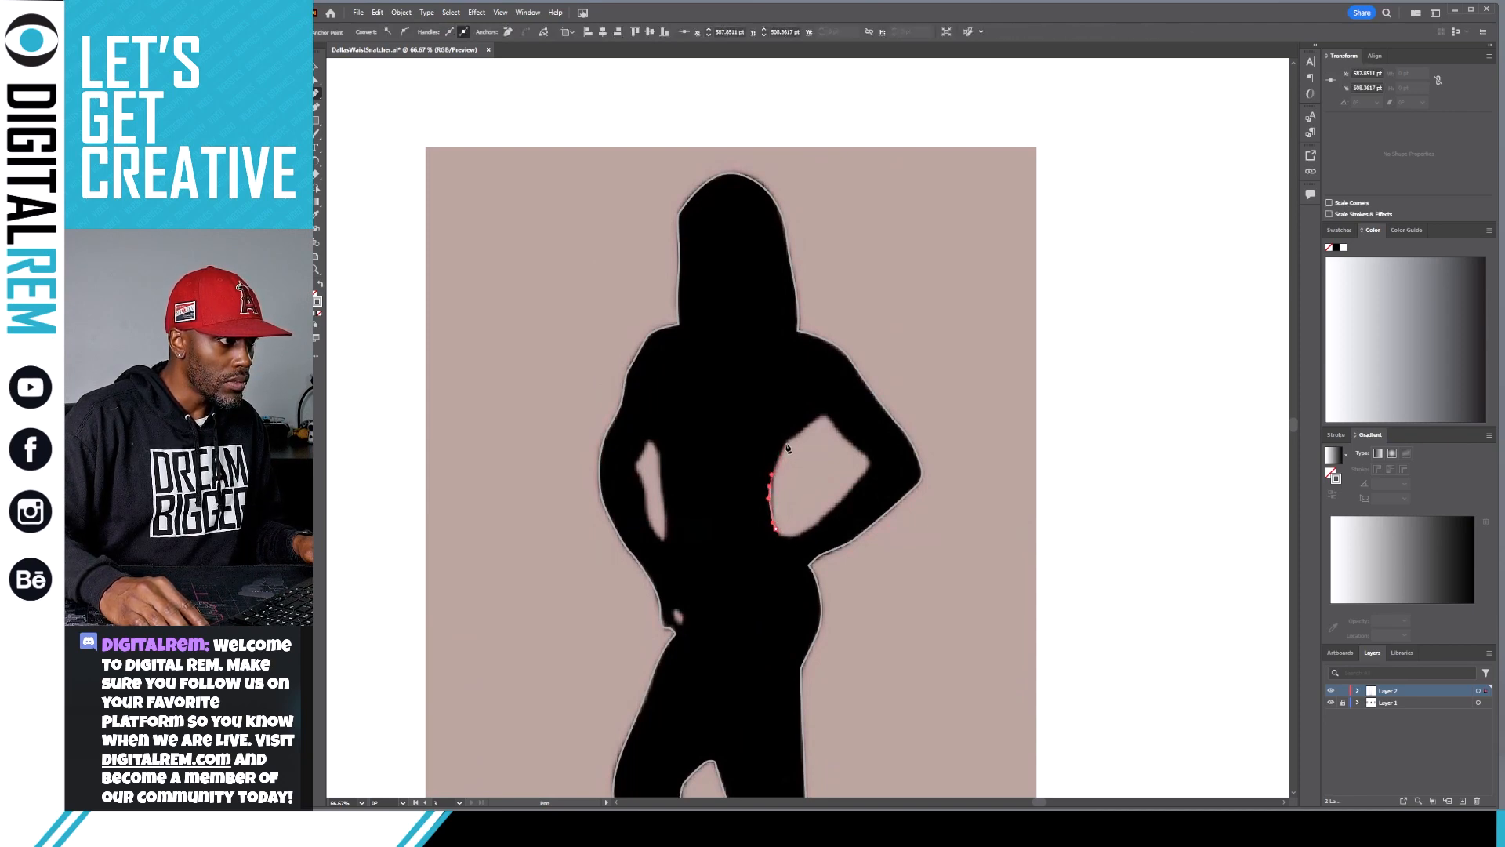
left_click(787, 443)
left_click(797, 433)
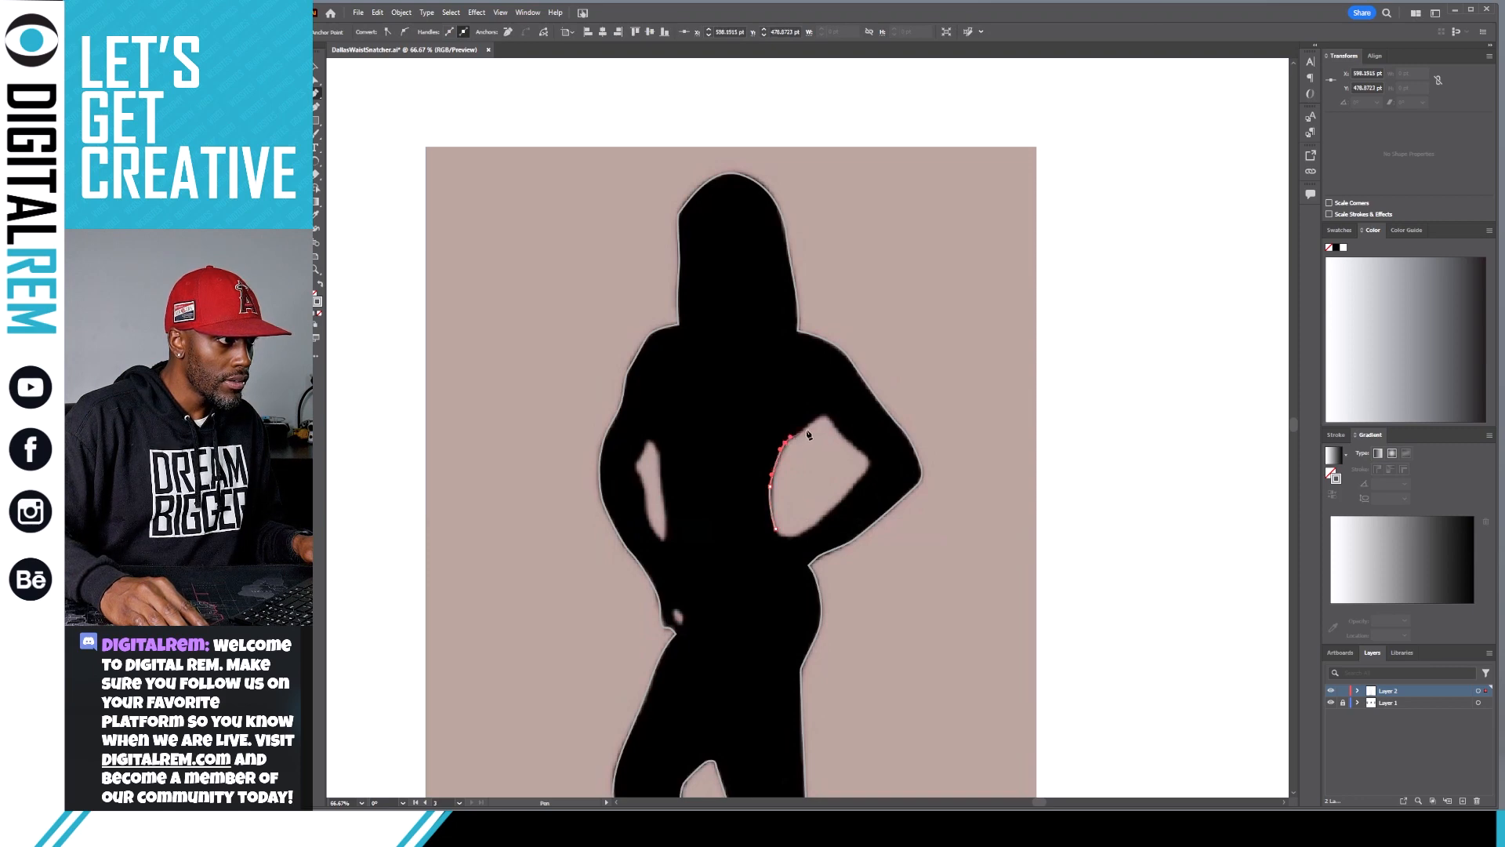
left_click(817, 413)
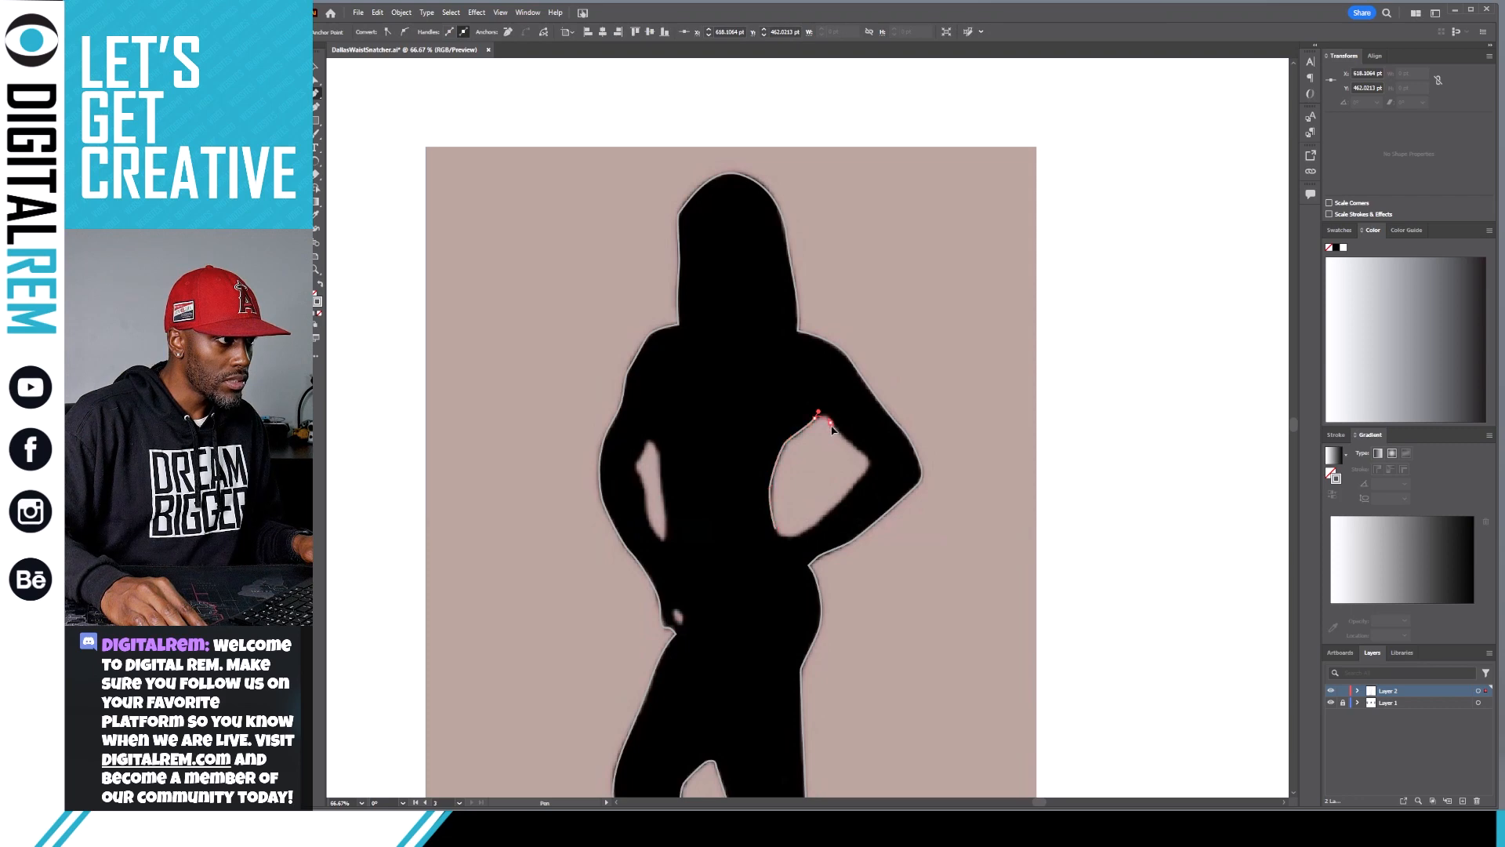
left_click_drag(833, 429, 834, 430)
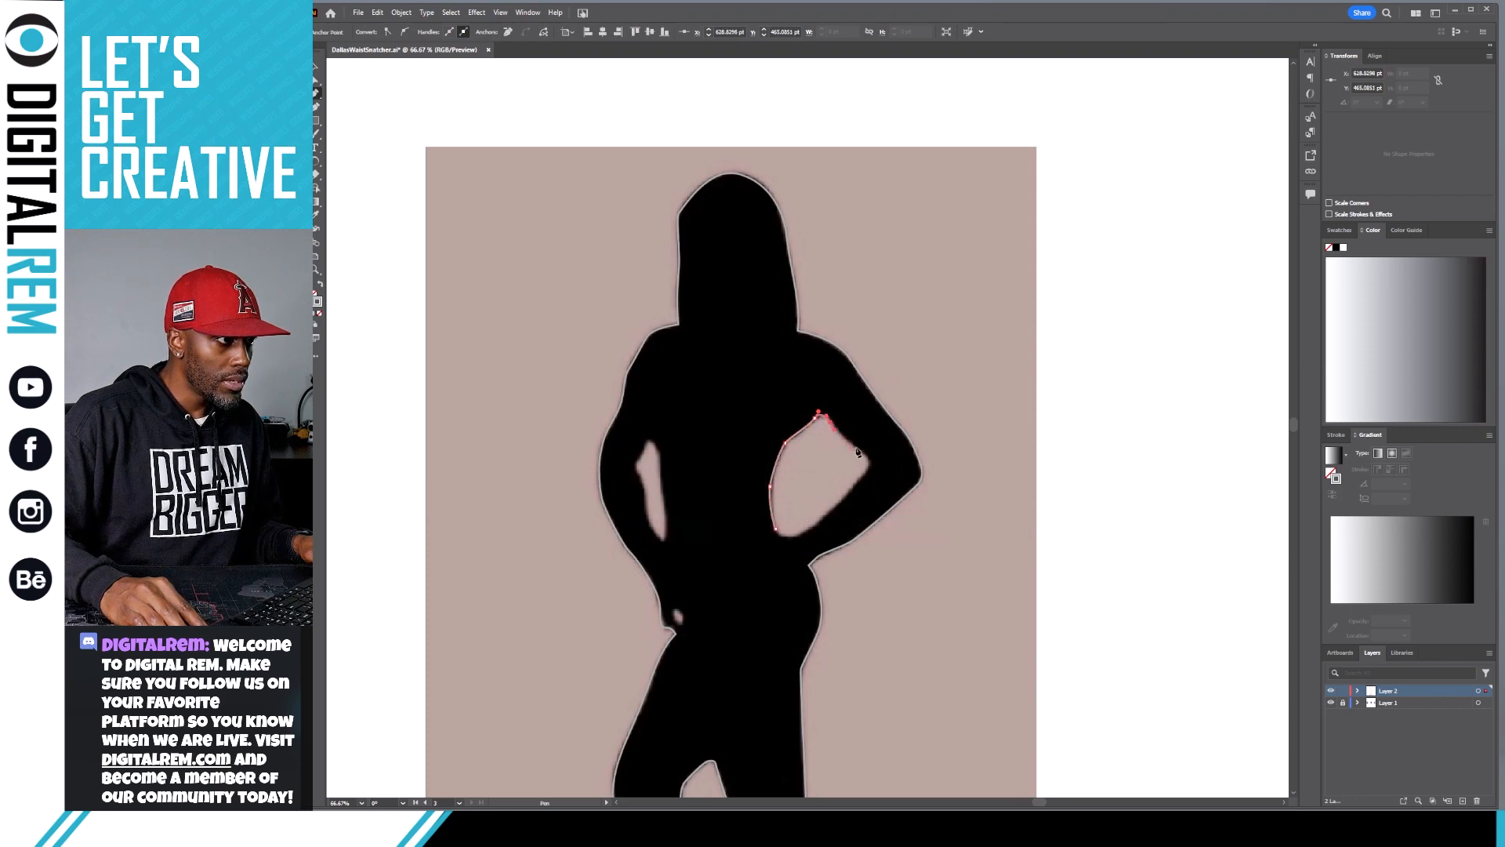
left_click_drag(857, 452, 860, 478)
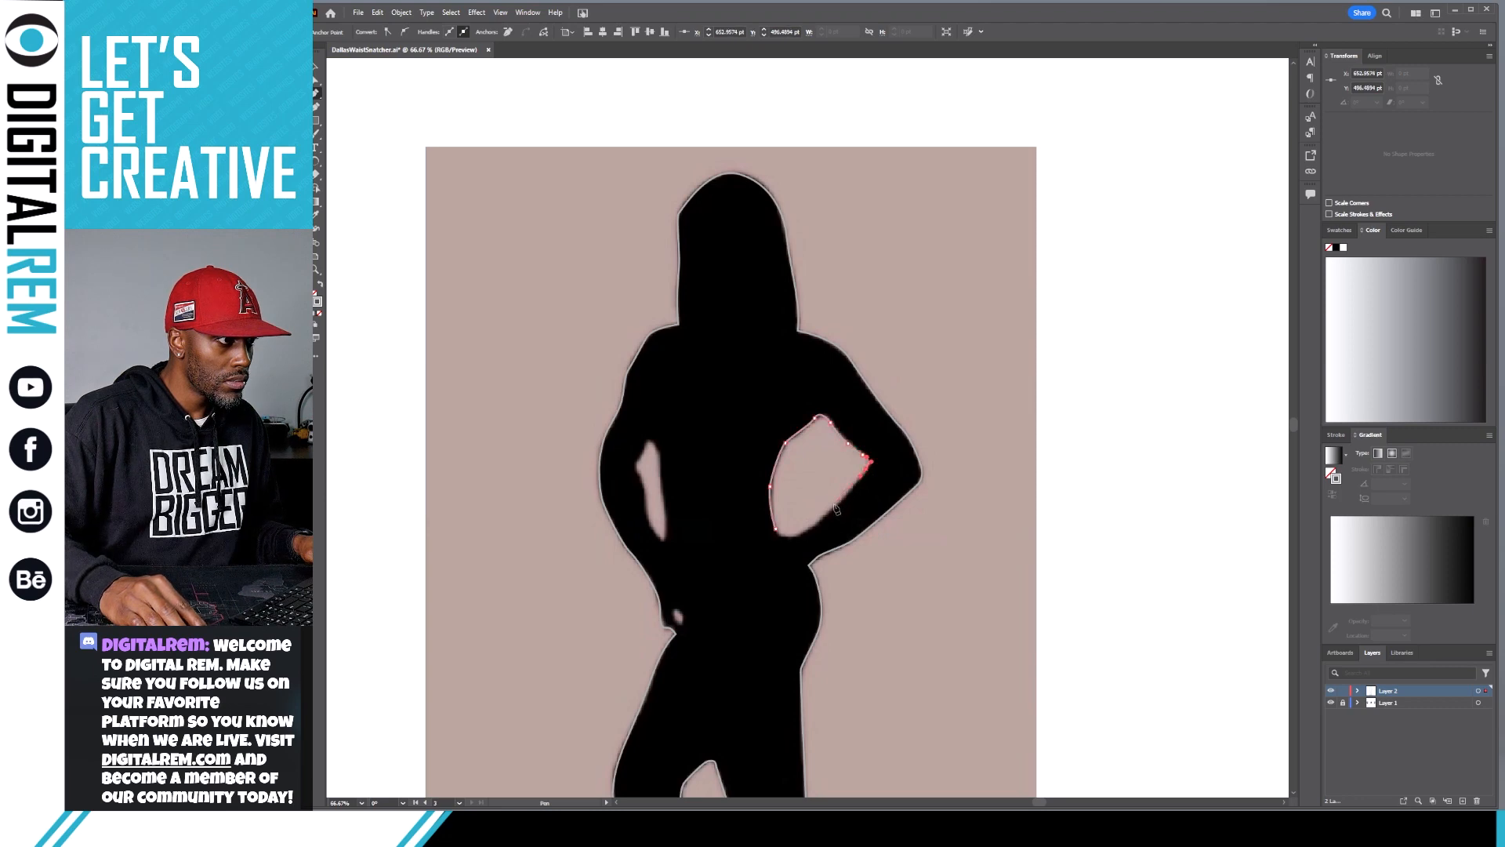
left_click_drag(834, 504, 771, 523)
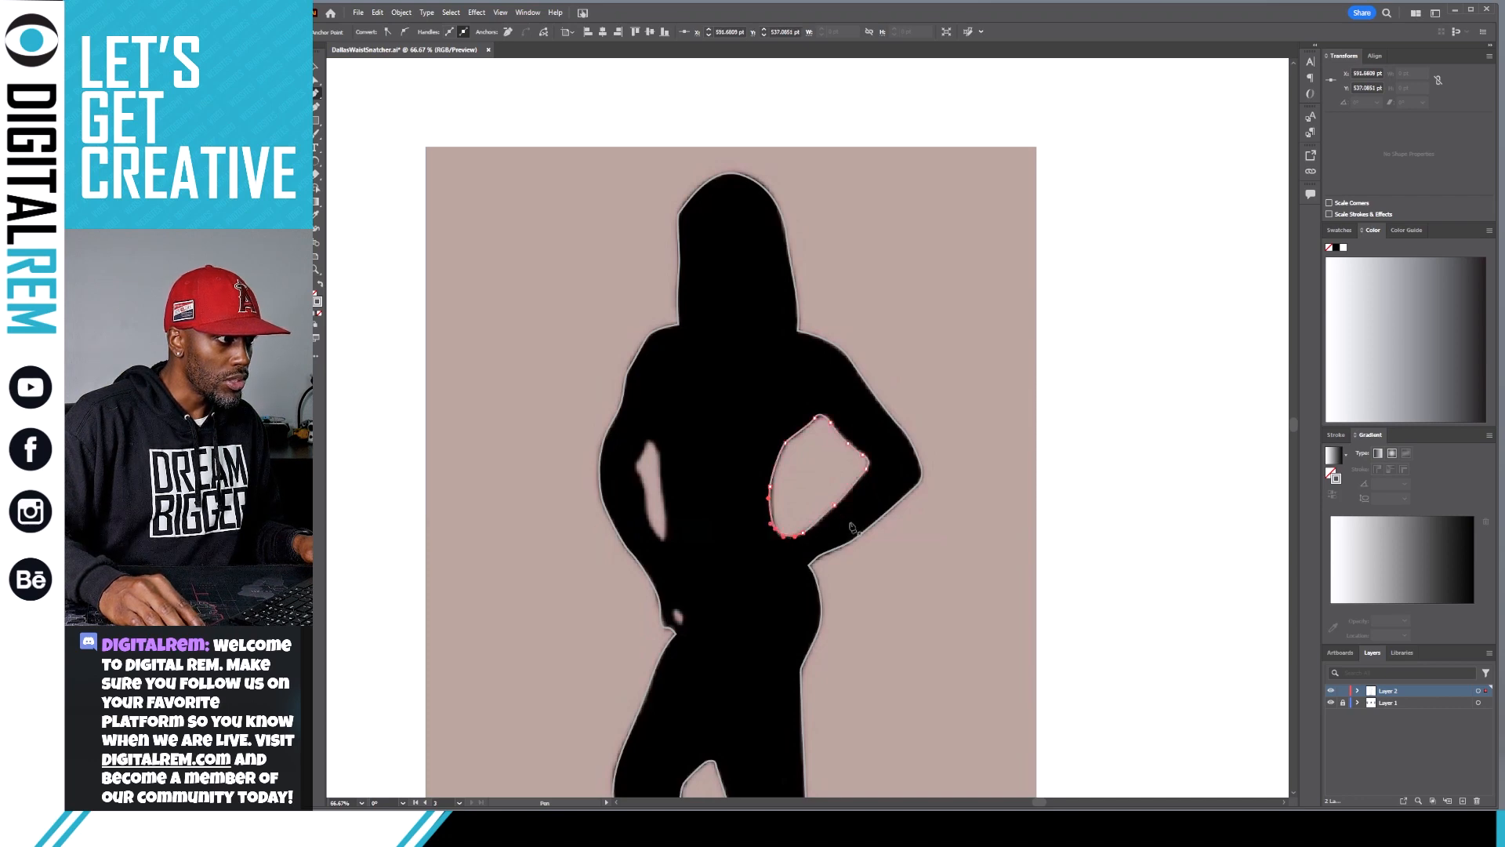
Trace the narrow opening between the torso and the left arm as a closed Pen tool path.
left_click(650, 443)
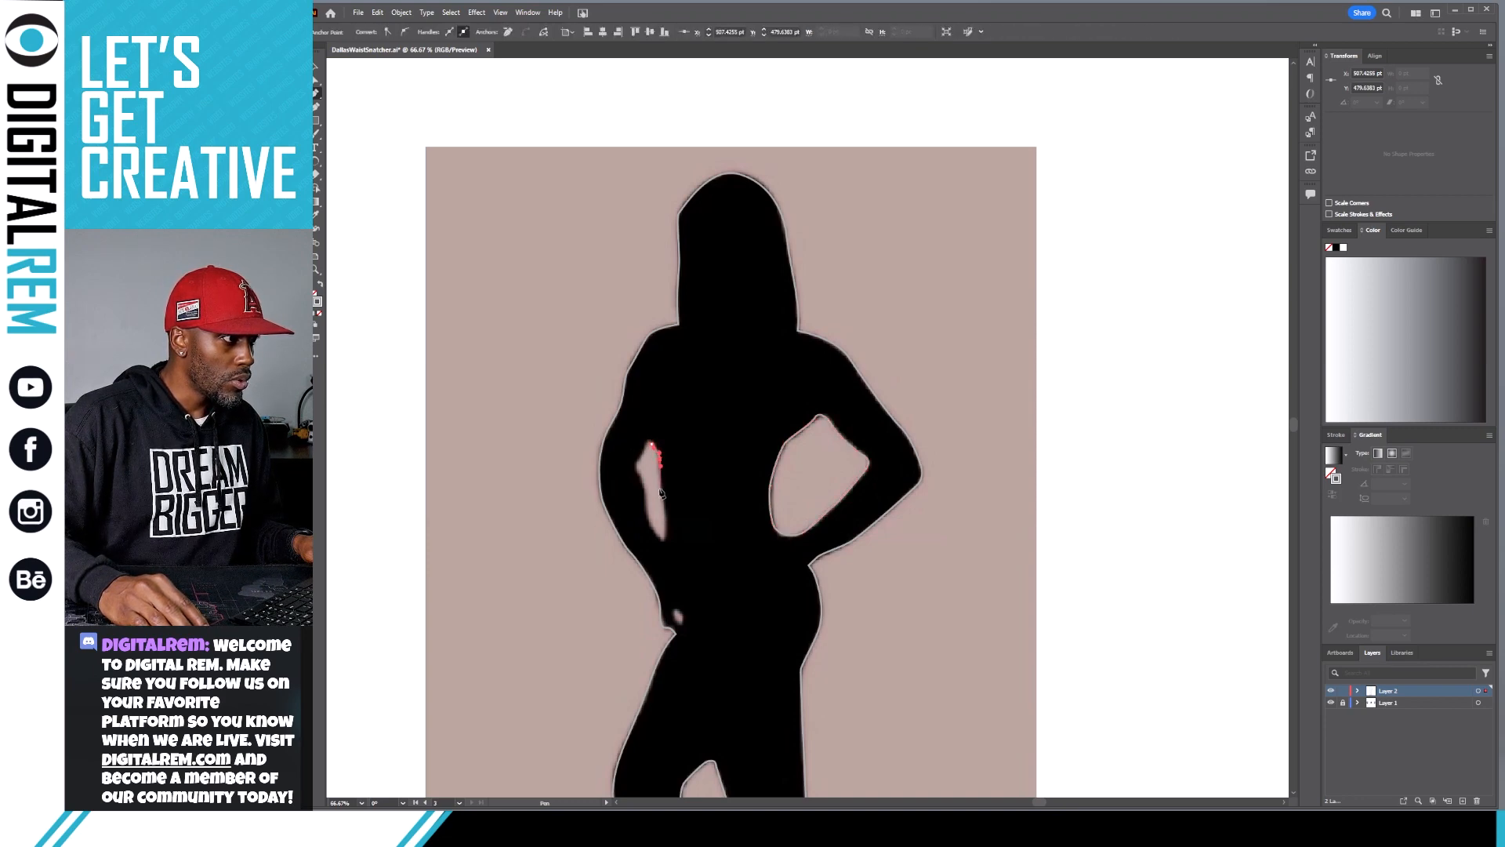
left_click_drag(660, 490, 659, 495)
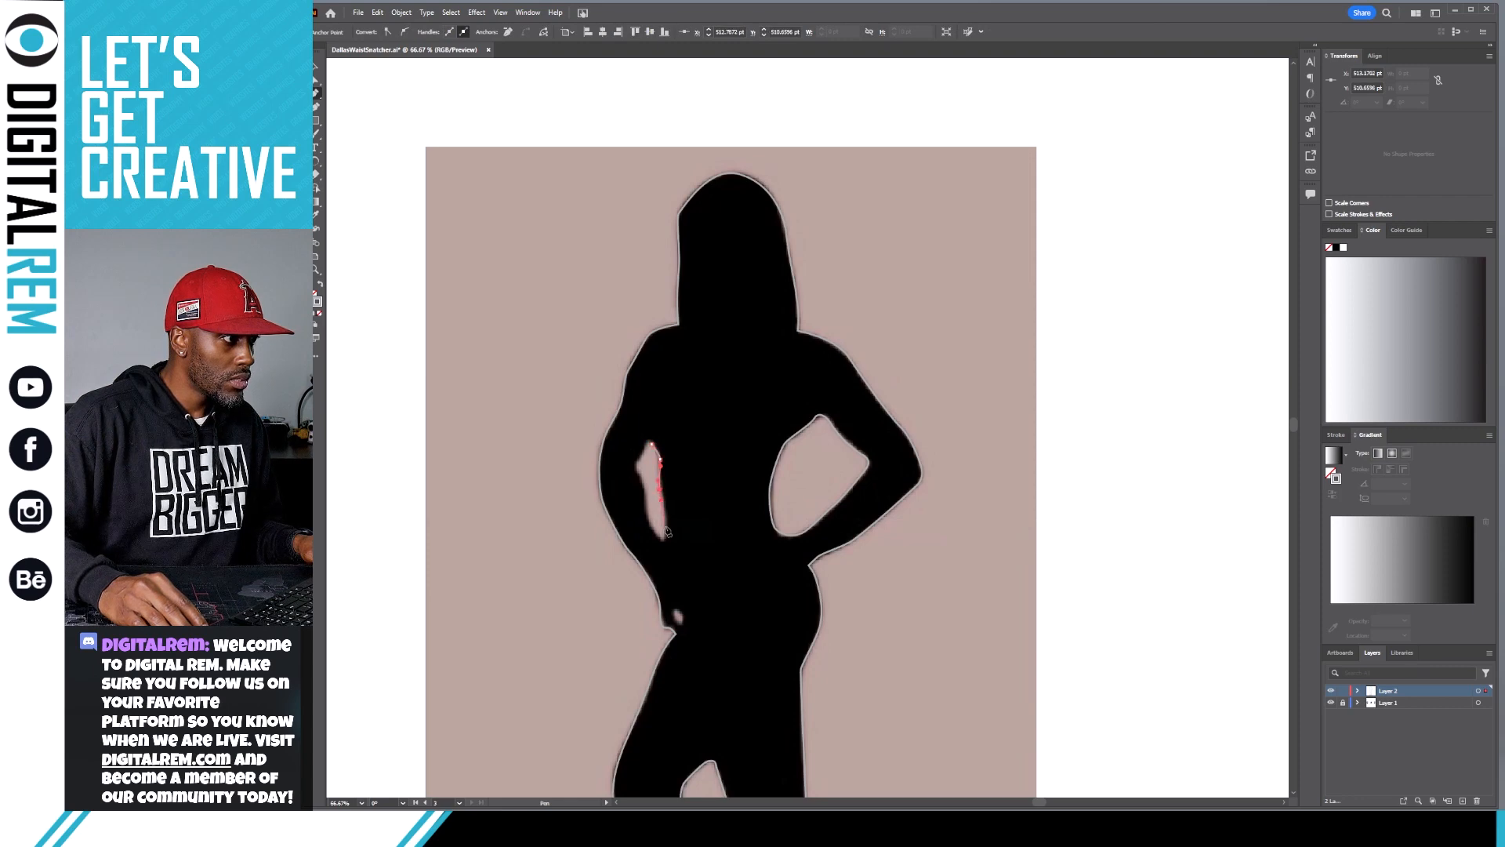
left_click(667, 529)
left_click_drag(665, 536, 647, 492)
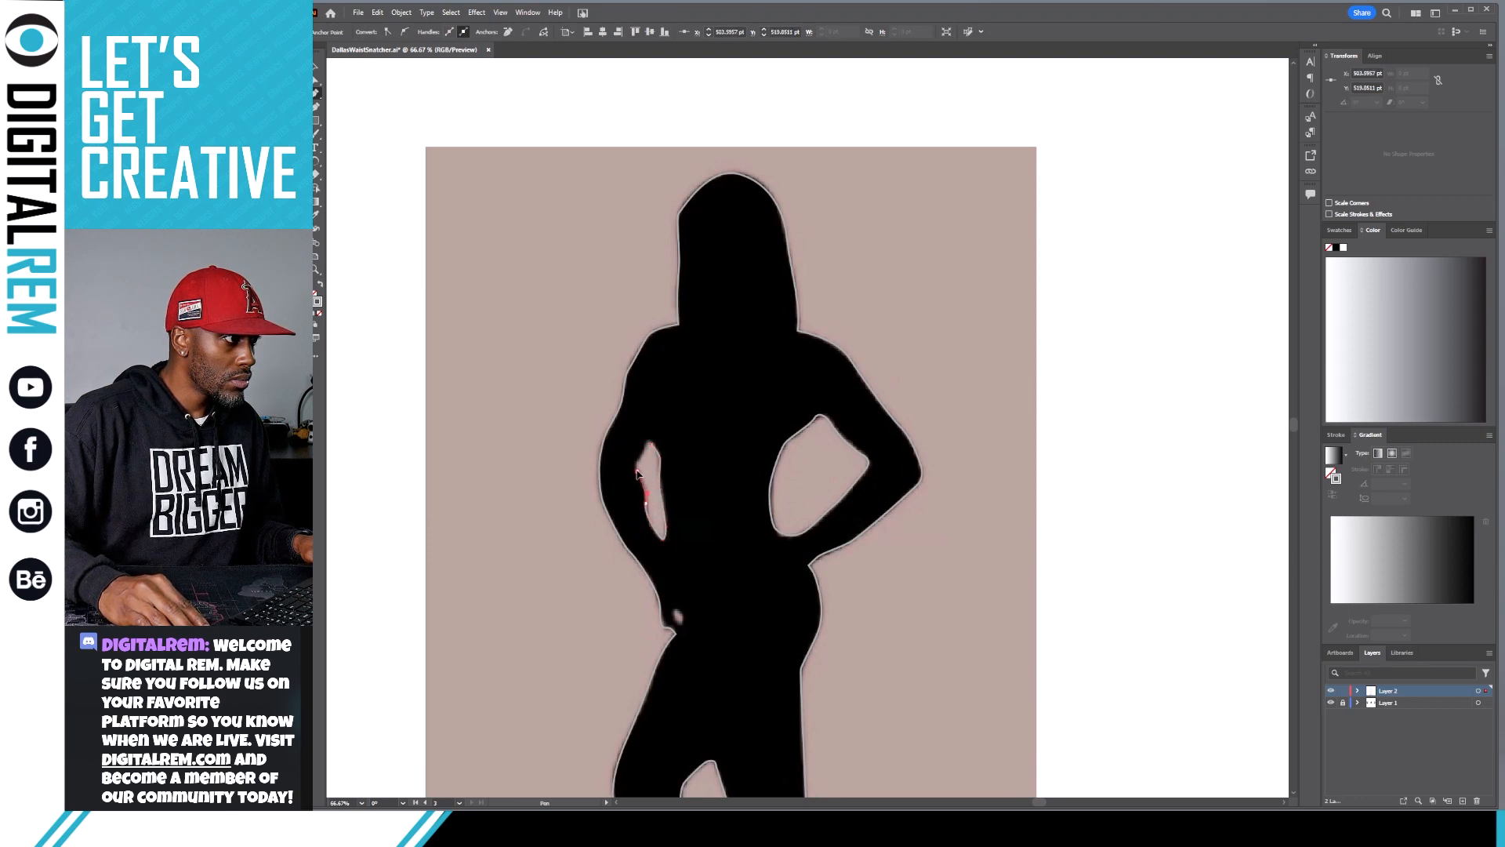
left_click_drag(641, 463, 645, 458)
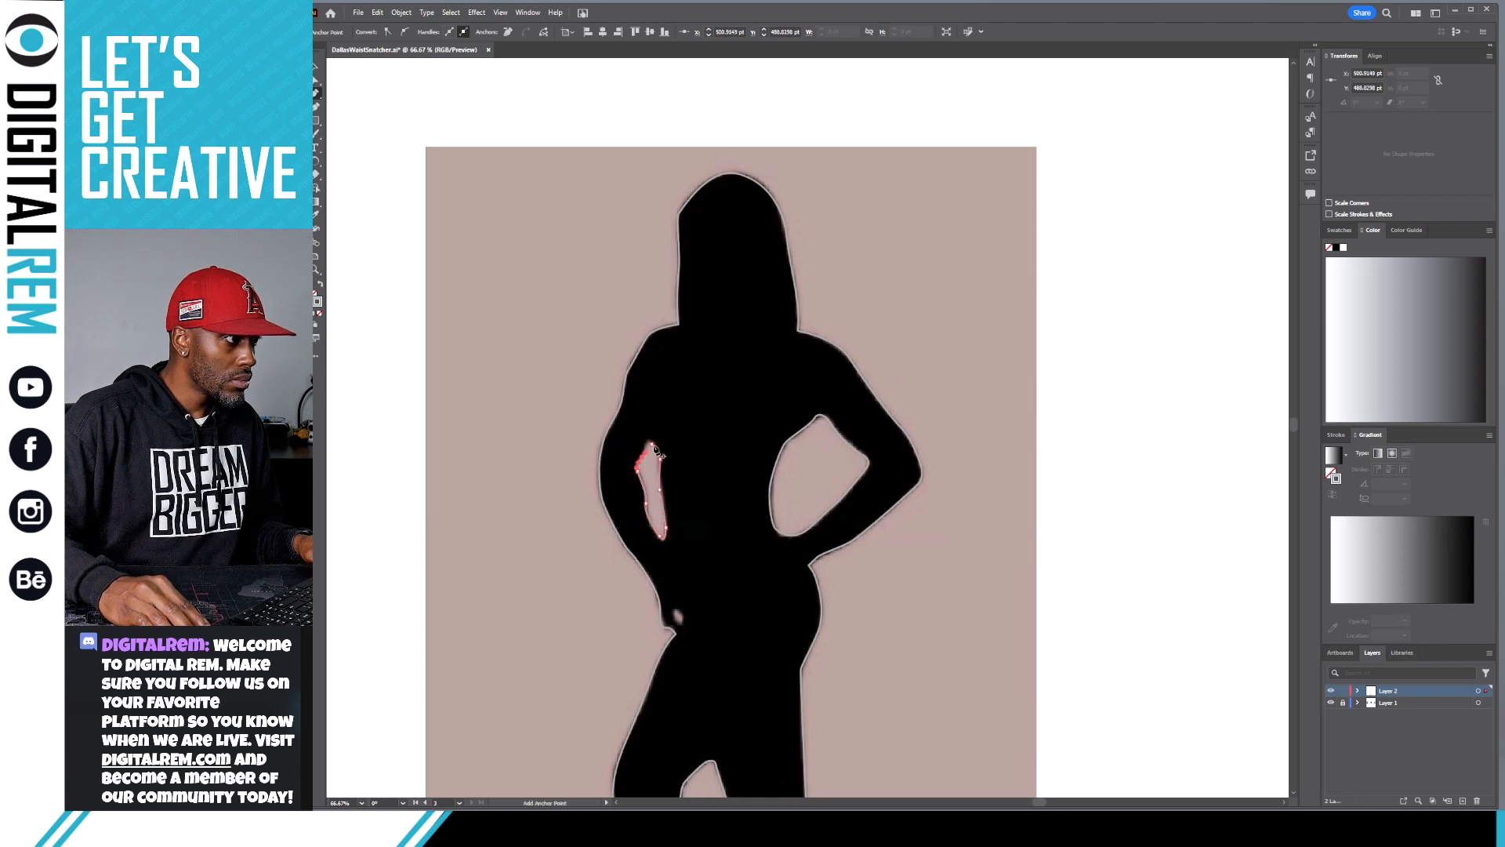
left_click(651, 445)
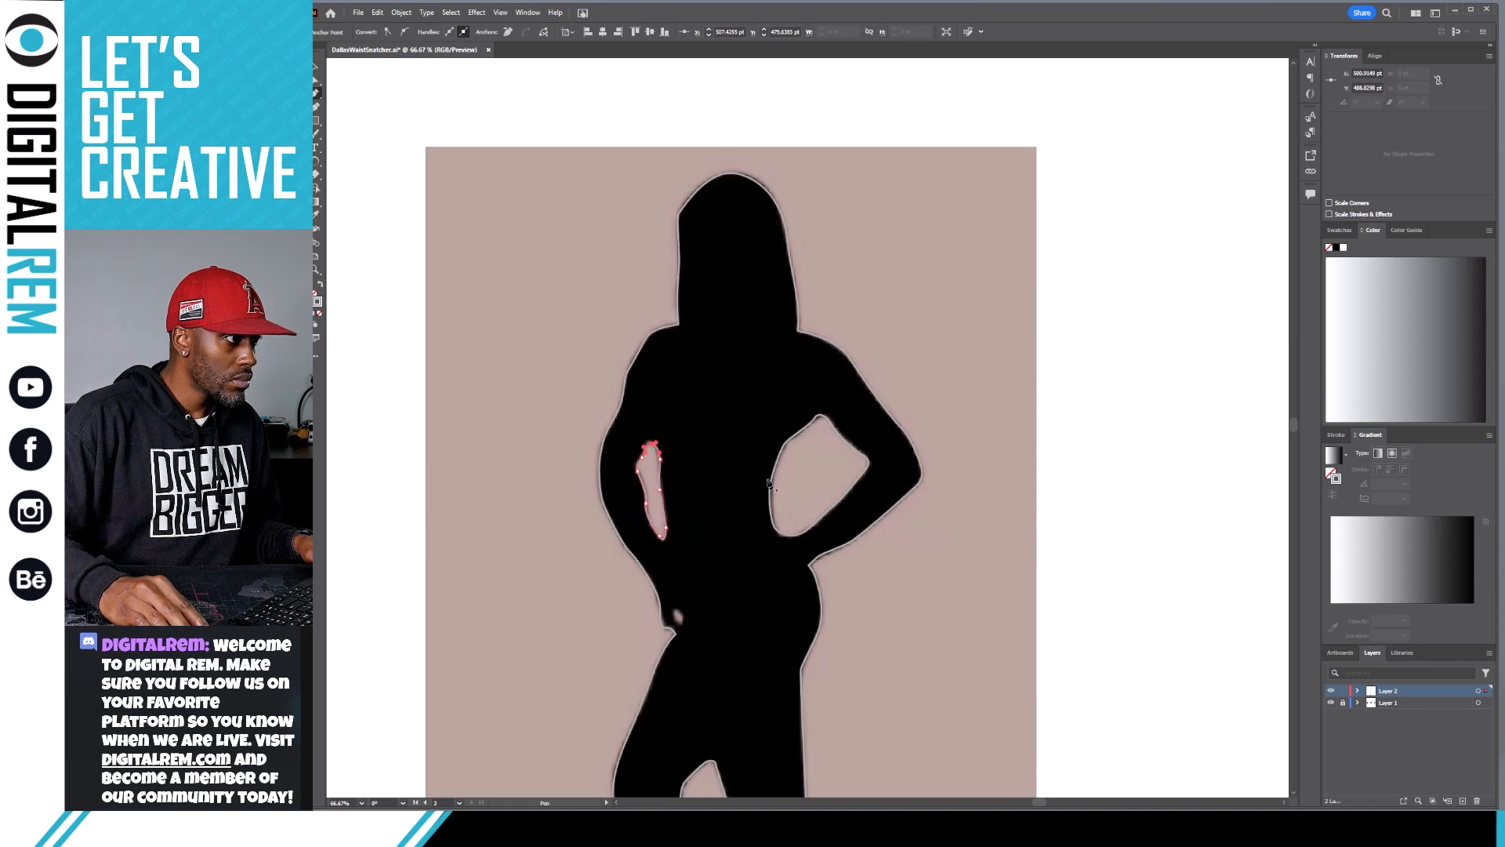
Move the top anchor point of the narrow left-arm opening's path up and outward to the silhouette's edge.
scroll(781, 484, "down", 3)
scroll(742, 481, "down", 2)
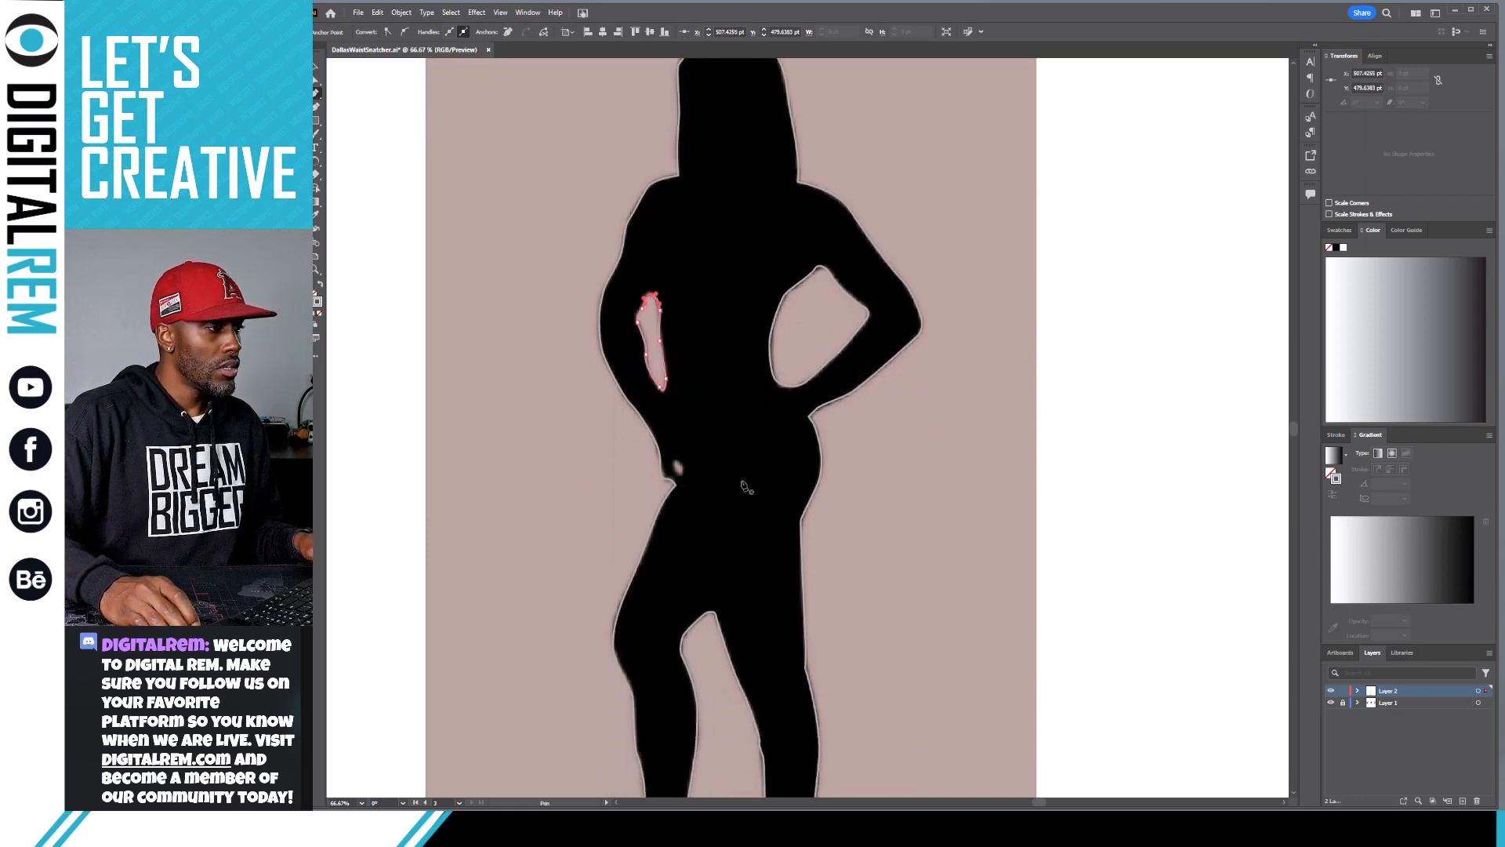
key("ctrl+=")
key("ctrl+=")
key("ctrl+=")
key("ctrl+=")
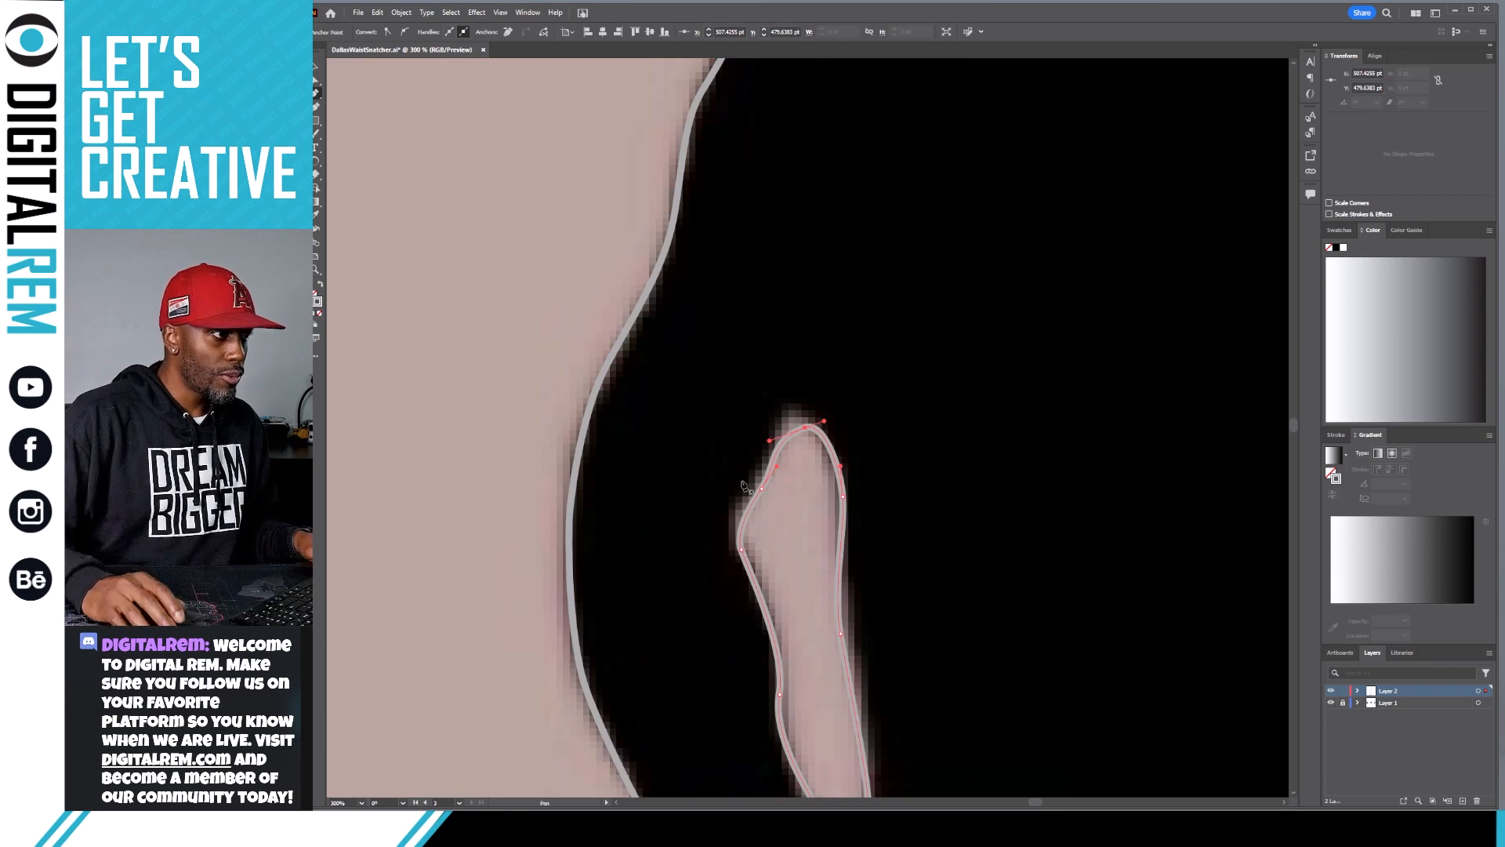
key("space")
left_click_drag(829, 474, 760, 290)
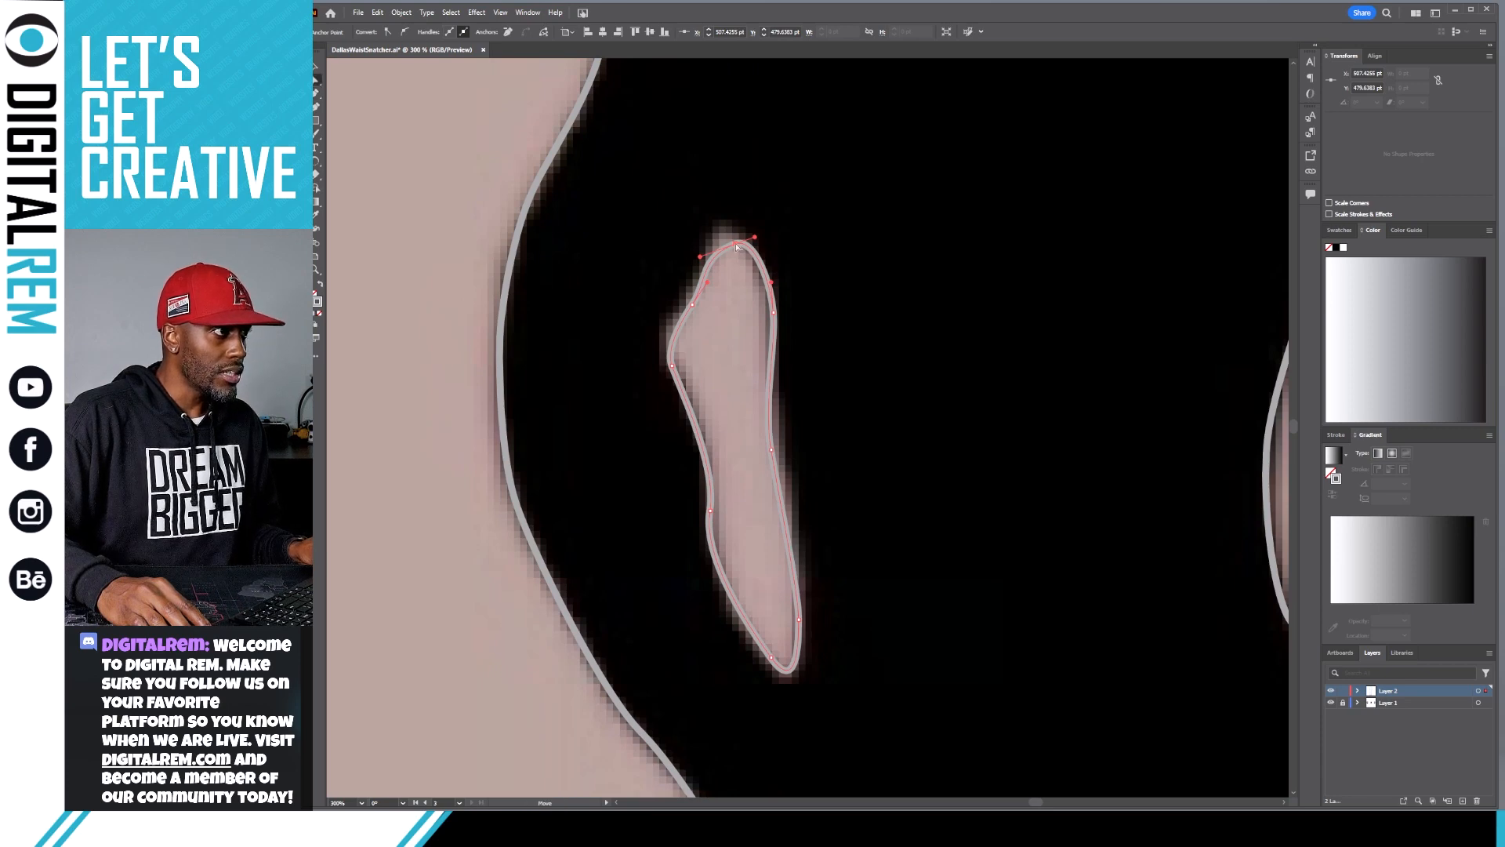
left_click_drag(737, 246, 746, 232)
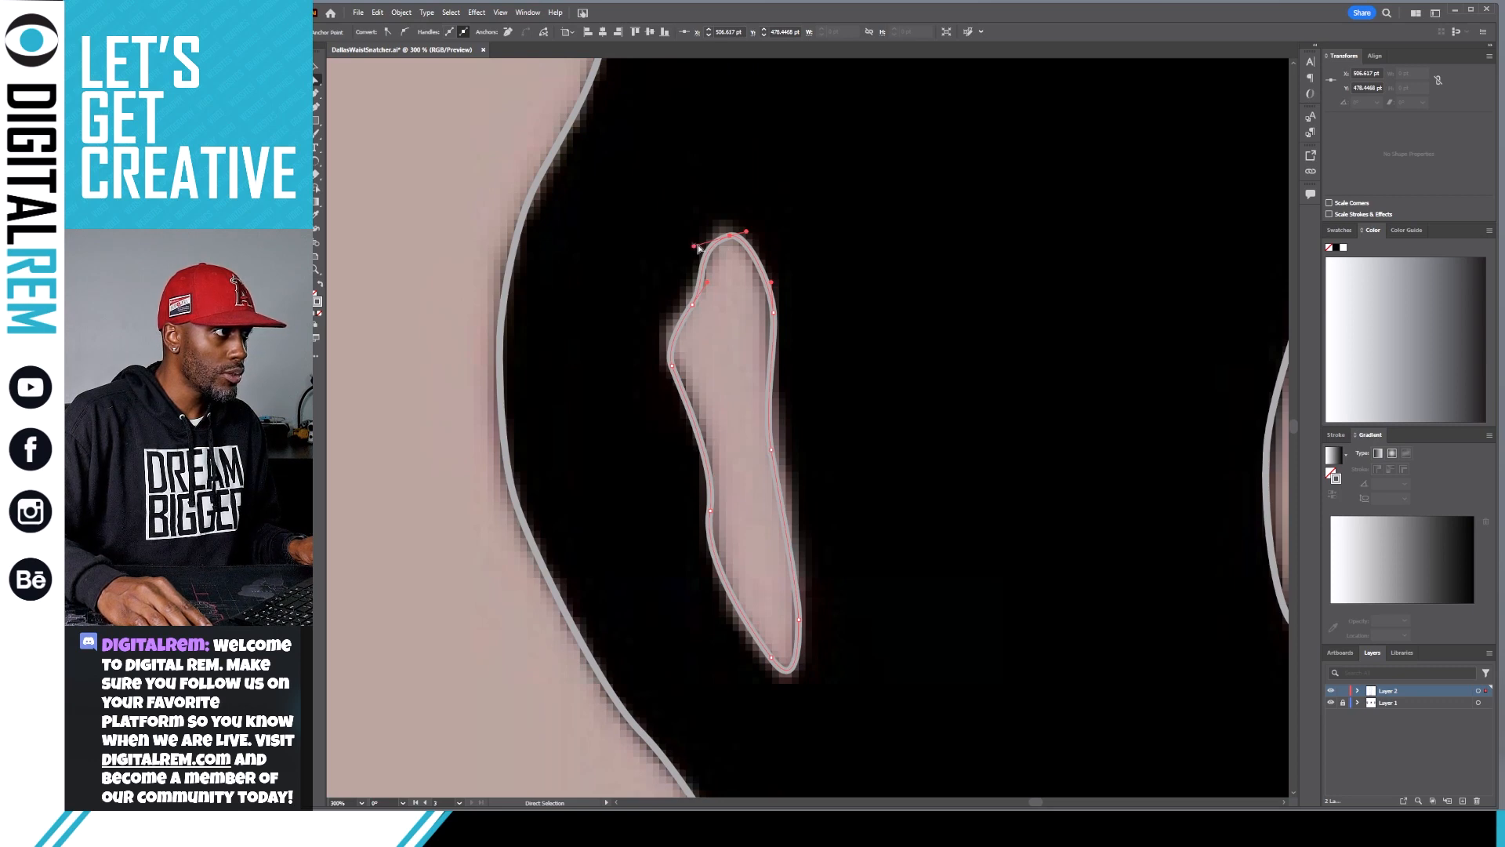
Move the top anchor point of the narrow left-arm opening's path slightly up and sharpen the curve at its tip.
left_click(698, 247)
left_click(731, 237)
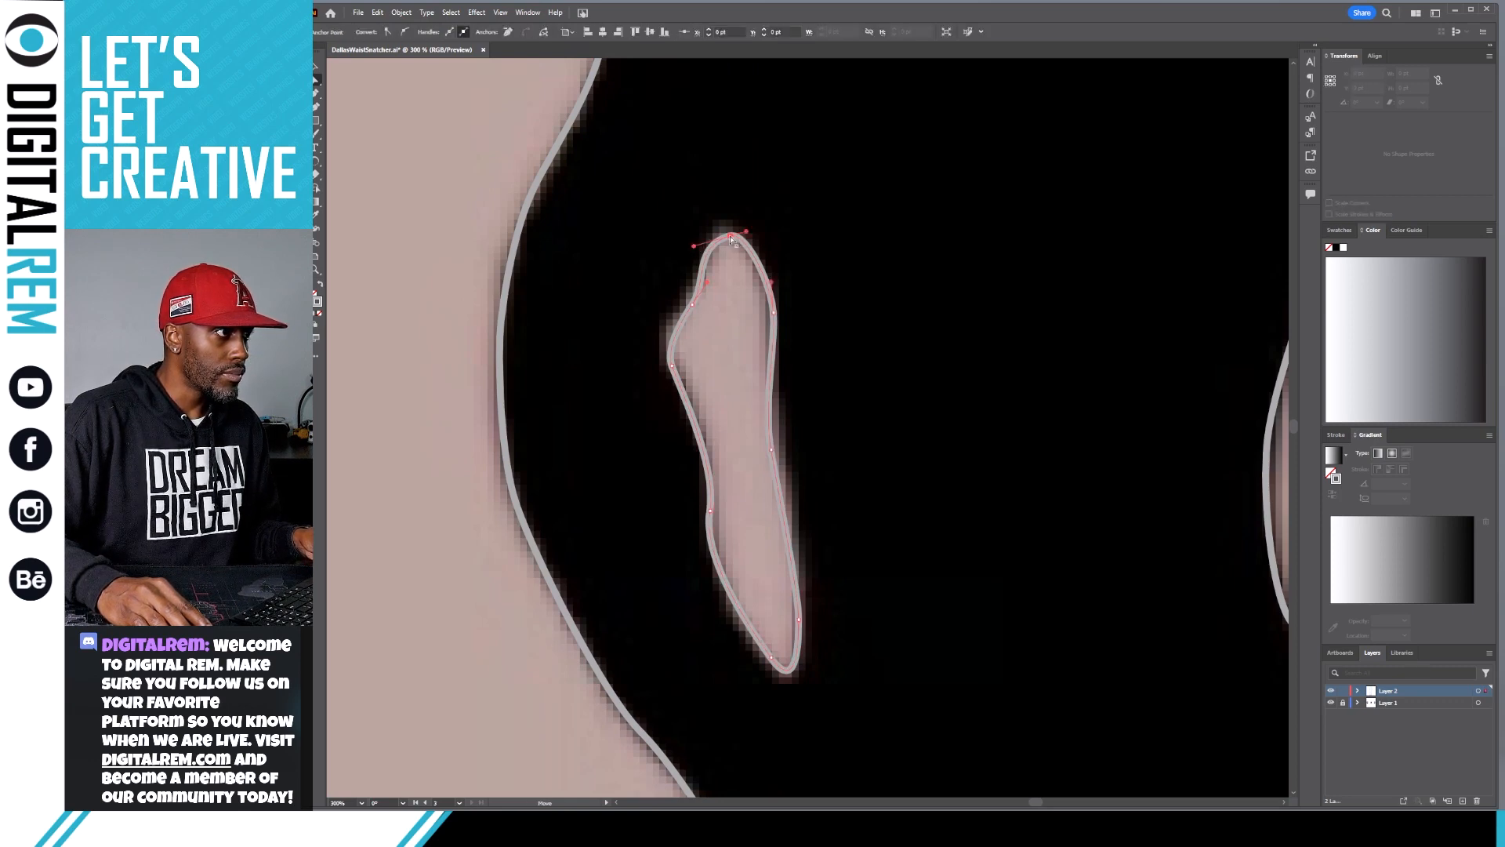
left_click_drag(703, 253, 728, 231)
left_click(730, 237)
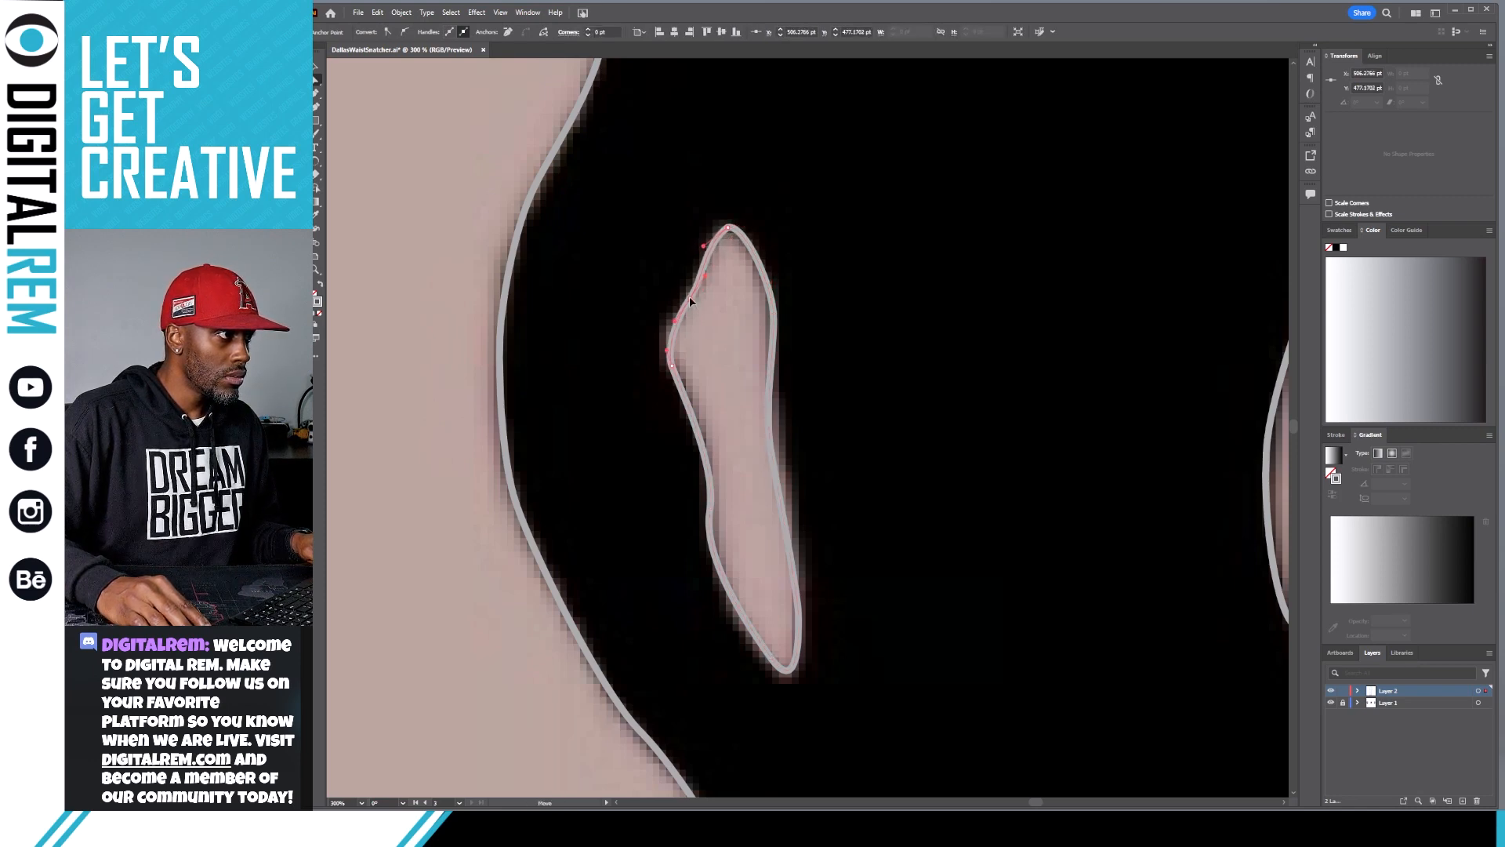
Reshape the upper outer bulge of the narrow left-arm opening by pulling its curve outward and adjusting the nearby handles.
left_click(669, 351)
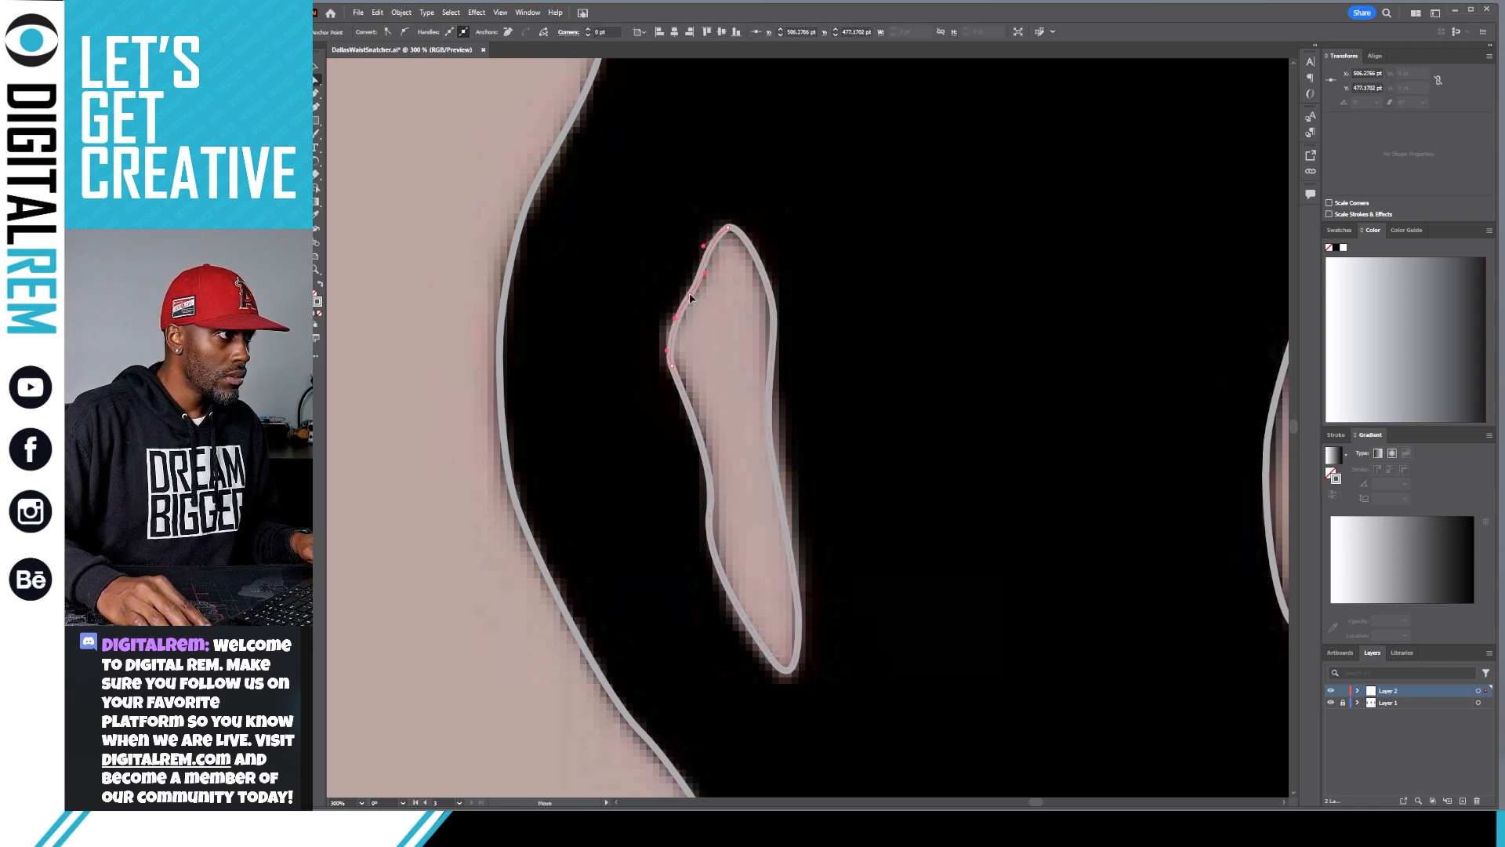
left_click(661, 343)
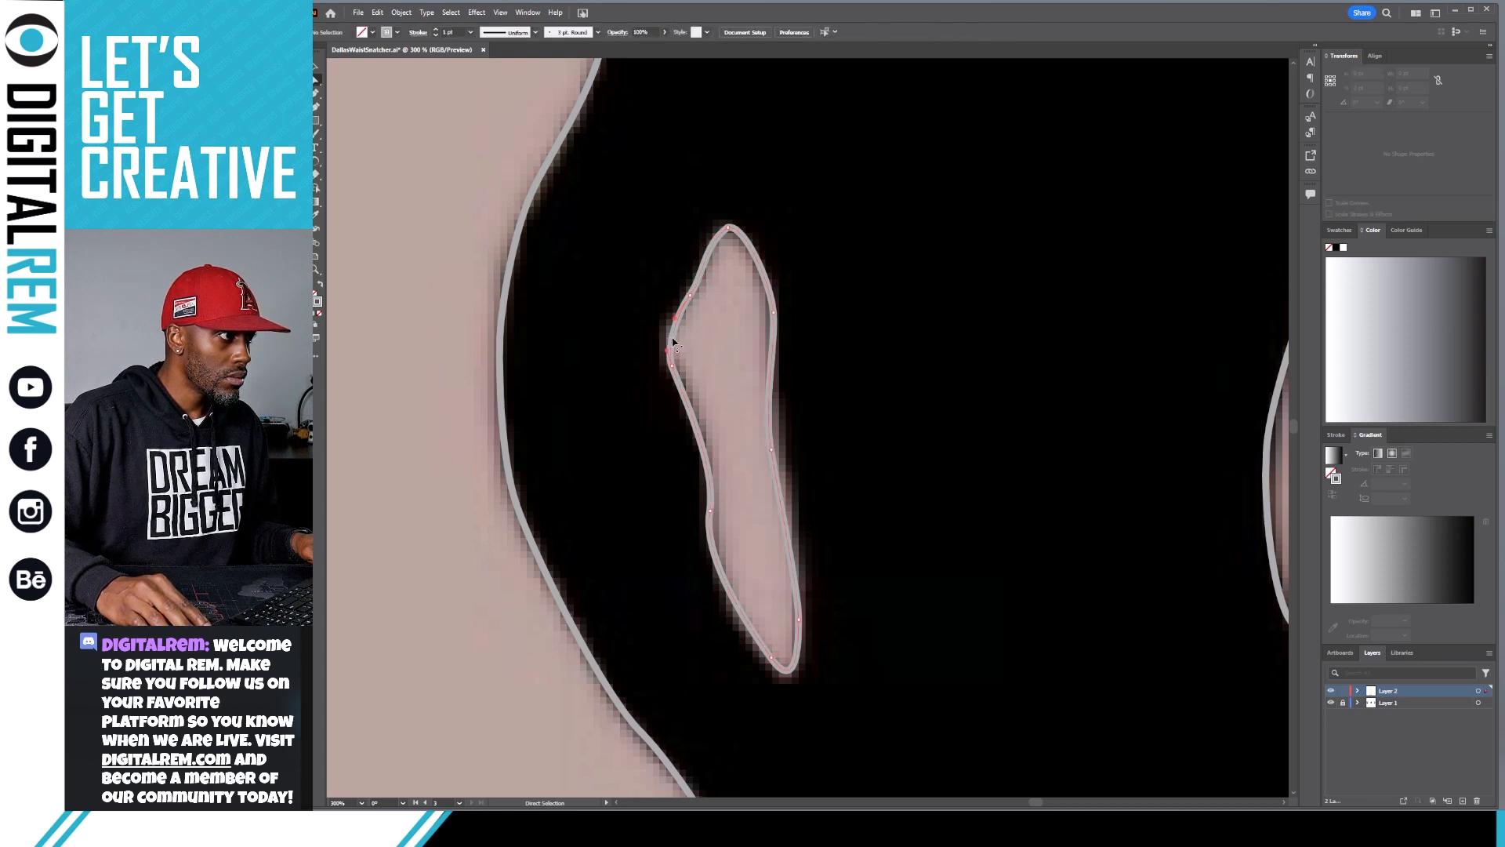
left_click_drag(672, 342, 665, 338)
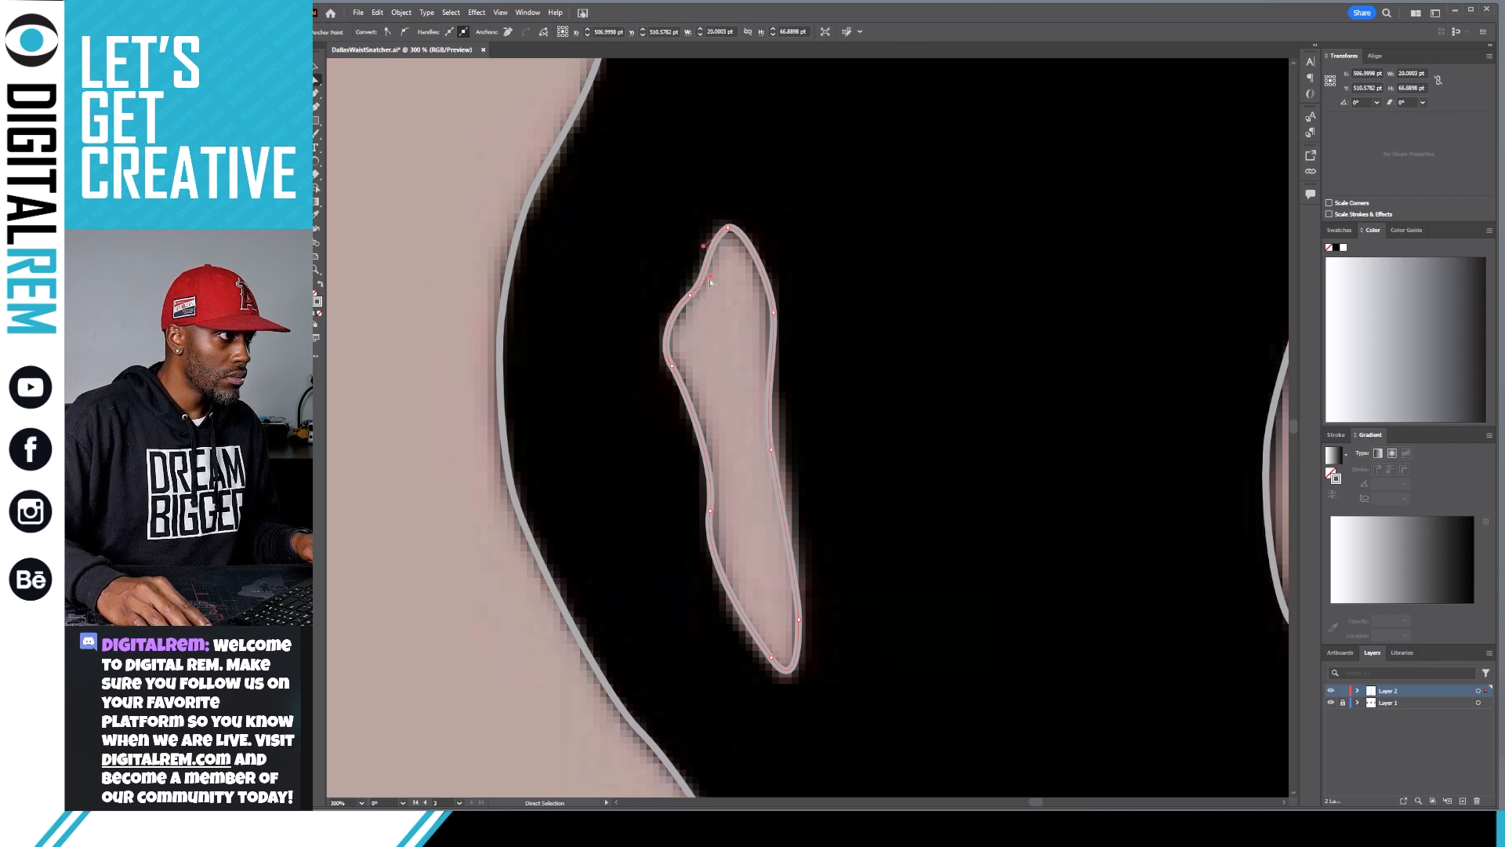
left_click_drag(711, 282, 713, 261)
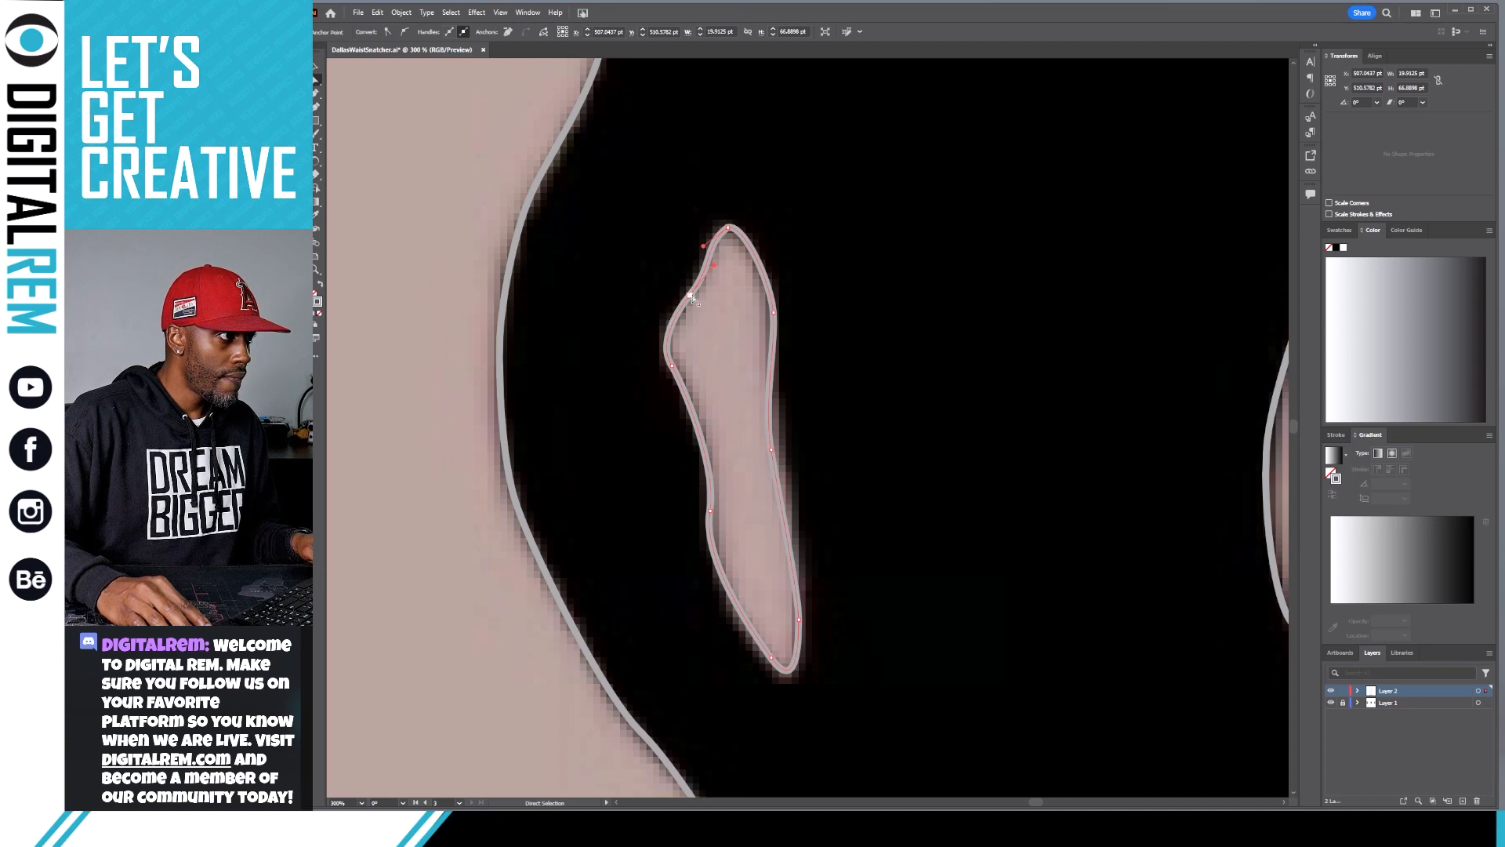
left_click(670, 318)
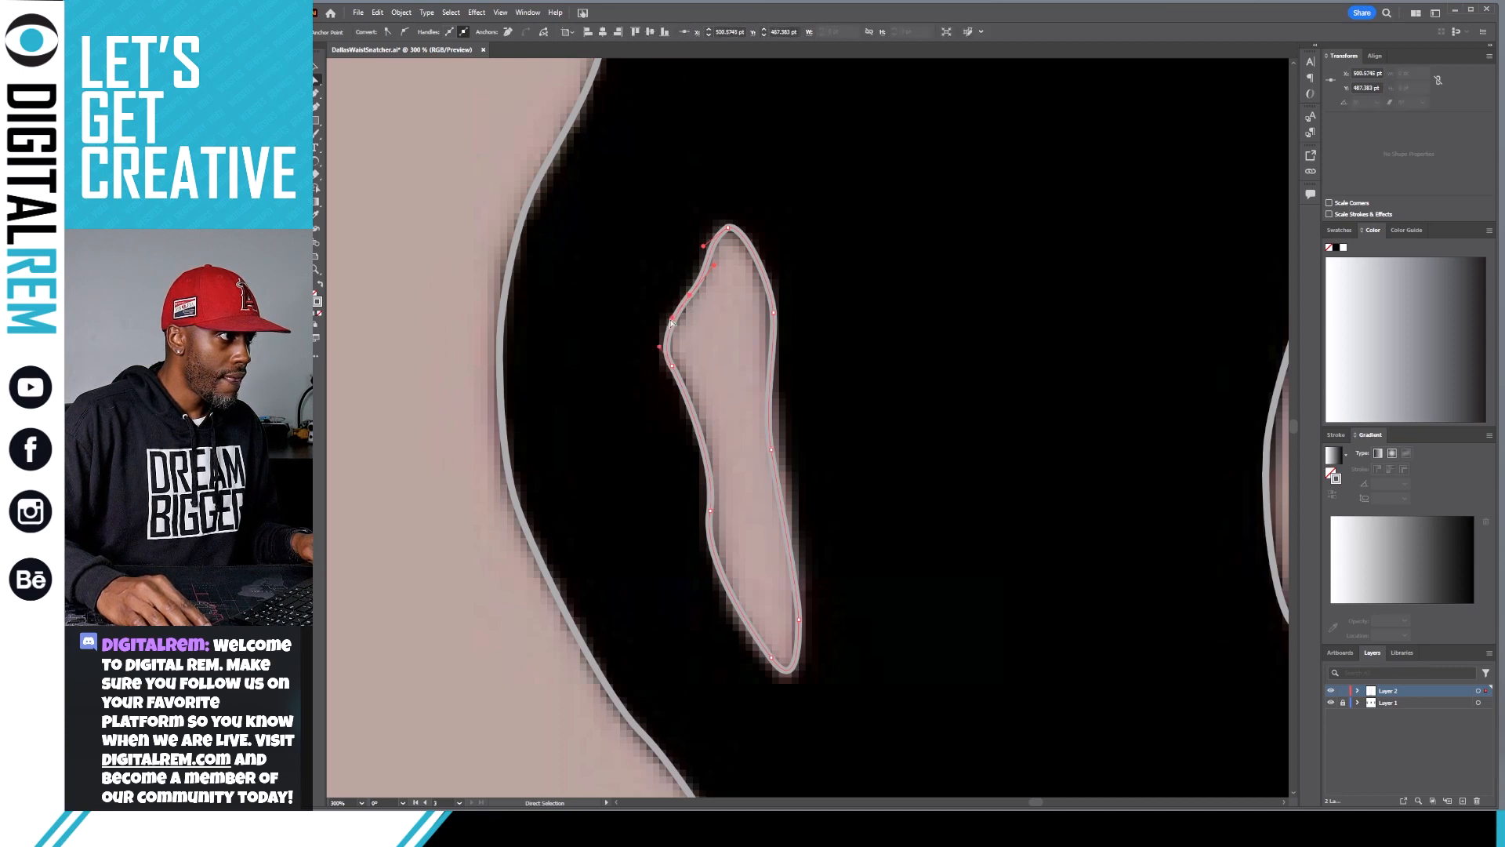
left_click_drag(668, 324, 663, 334)
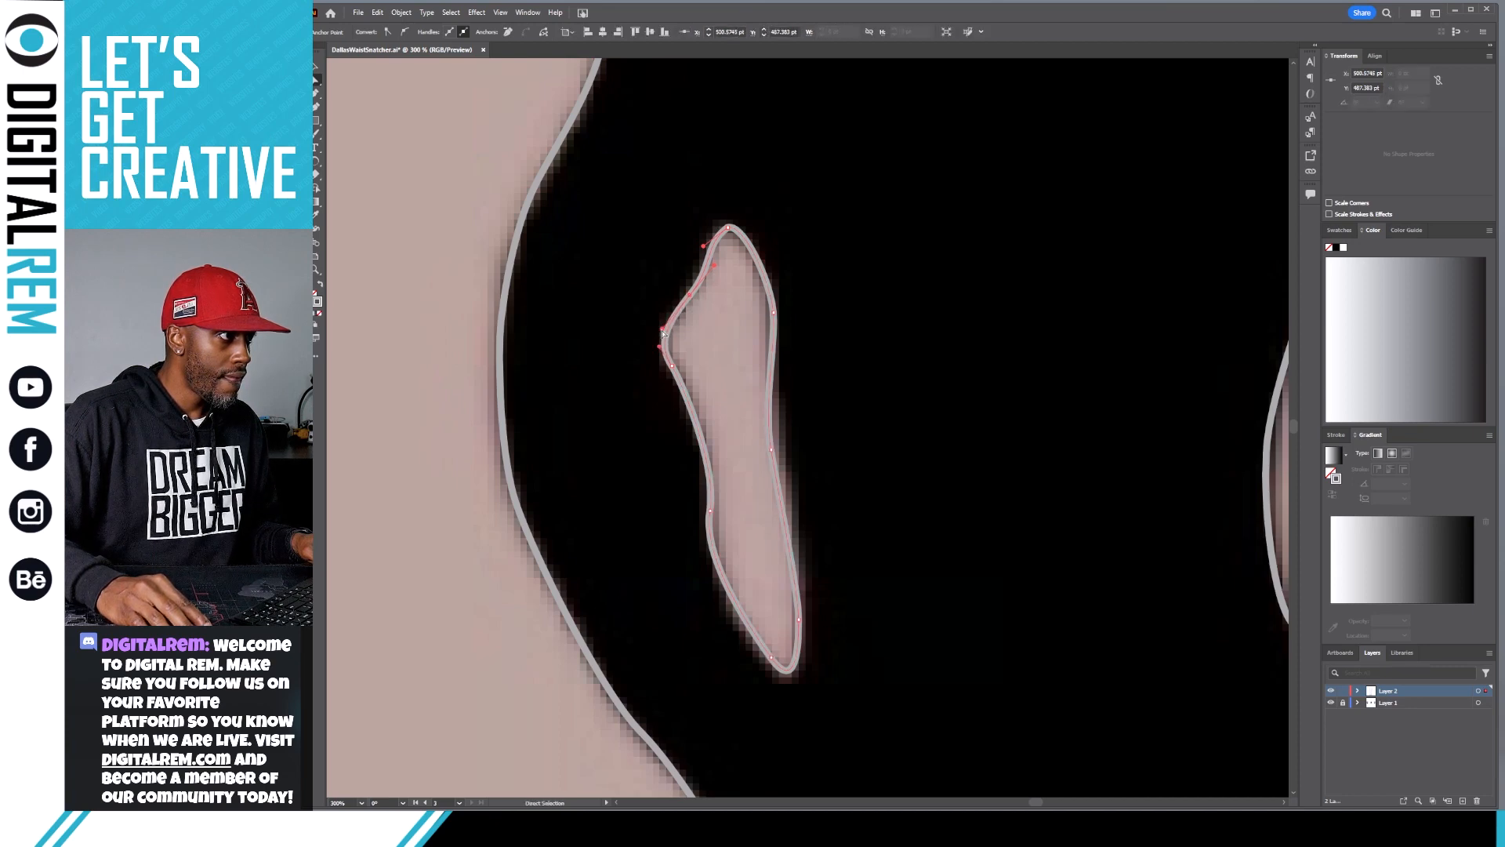
left_click(715, 265)
Extend the lower tip of the narrow left-arm opening and nudge its inner edge outward to match the silhouette.
scroll(793, 606, "down", 3)
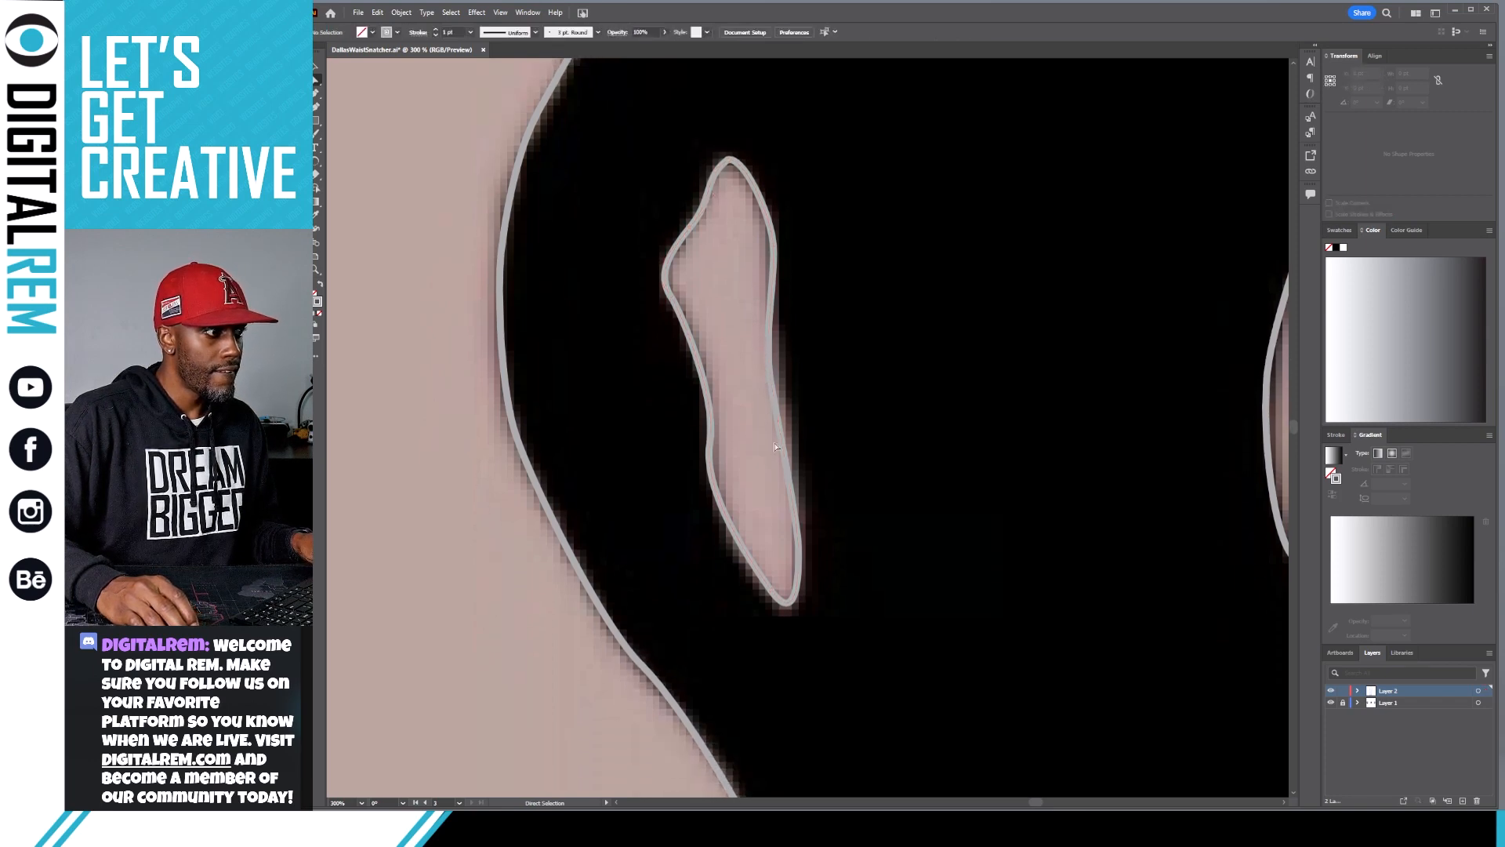
left_click(793, 606)
left_click_drag(800, 587, 796, 607)
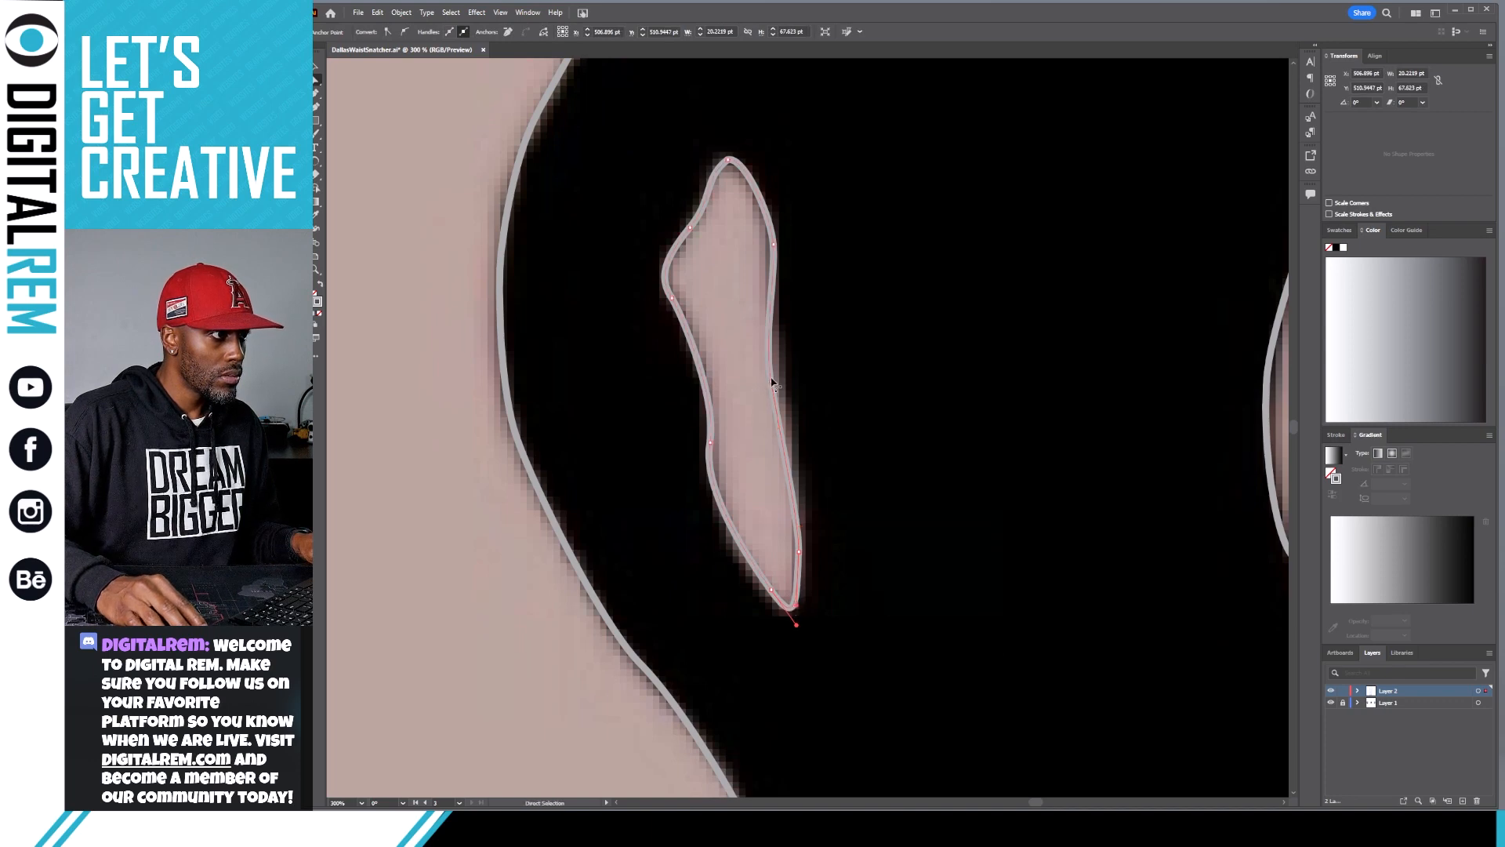
left_click(772, 381)
left_click_drag(776, 384, 778, 383)
scroll(820, 434, "down", 3)
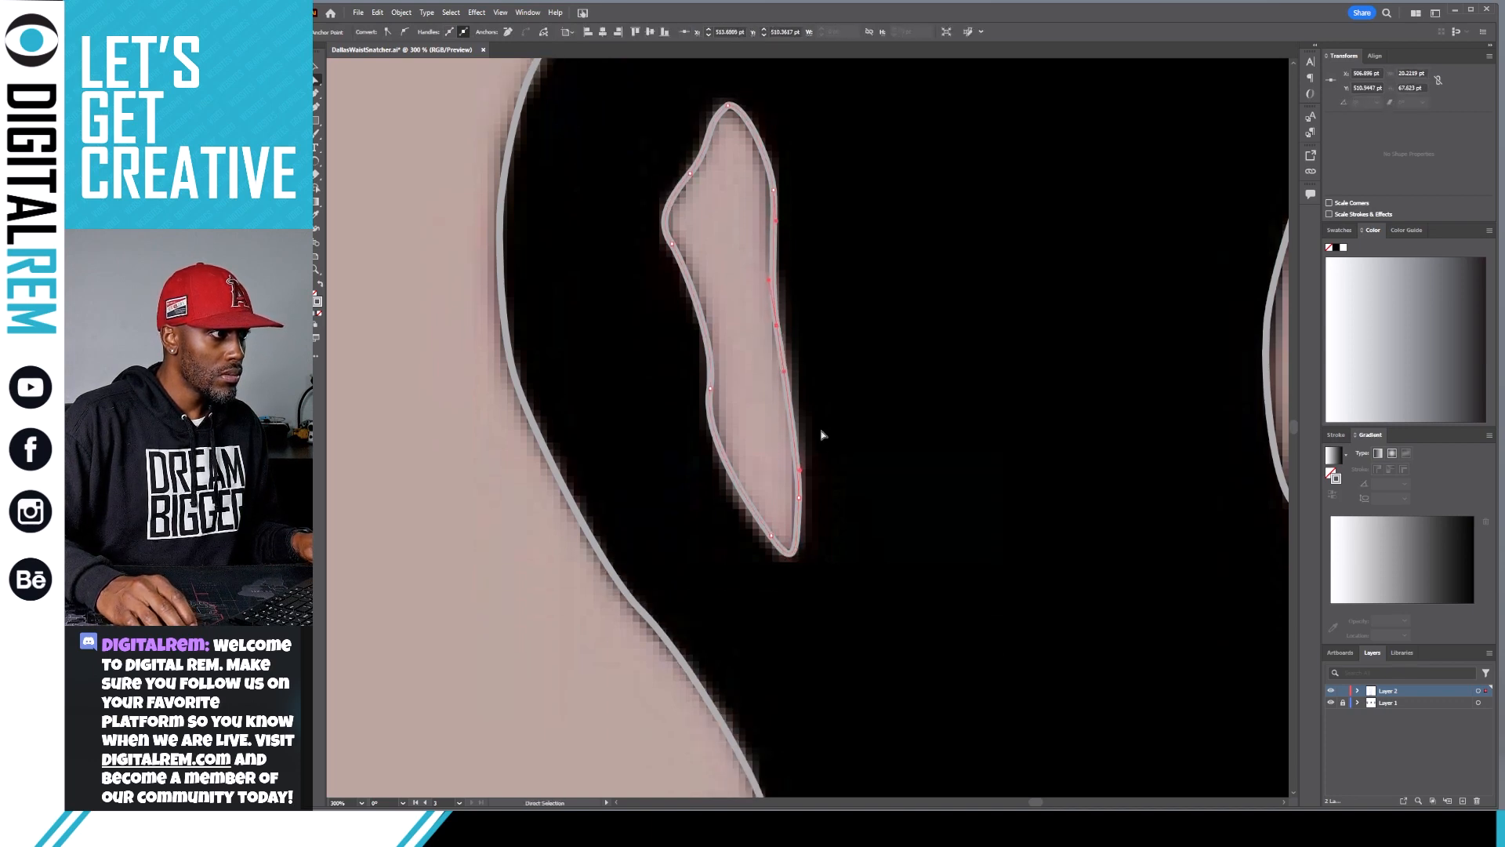
Trace the small gap beside the figure's left hand at the hip as a closed Pen tool path.
key("space")
left_click_drag(983, 477, 842, 192)
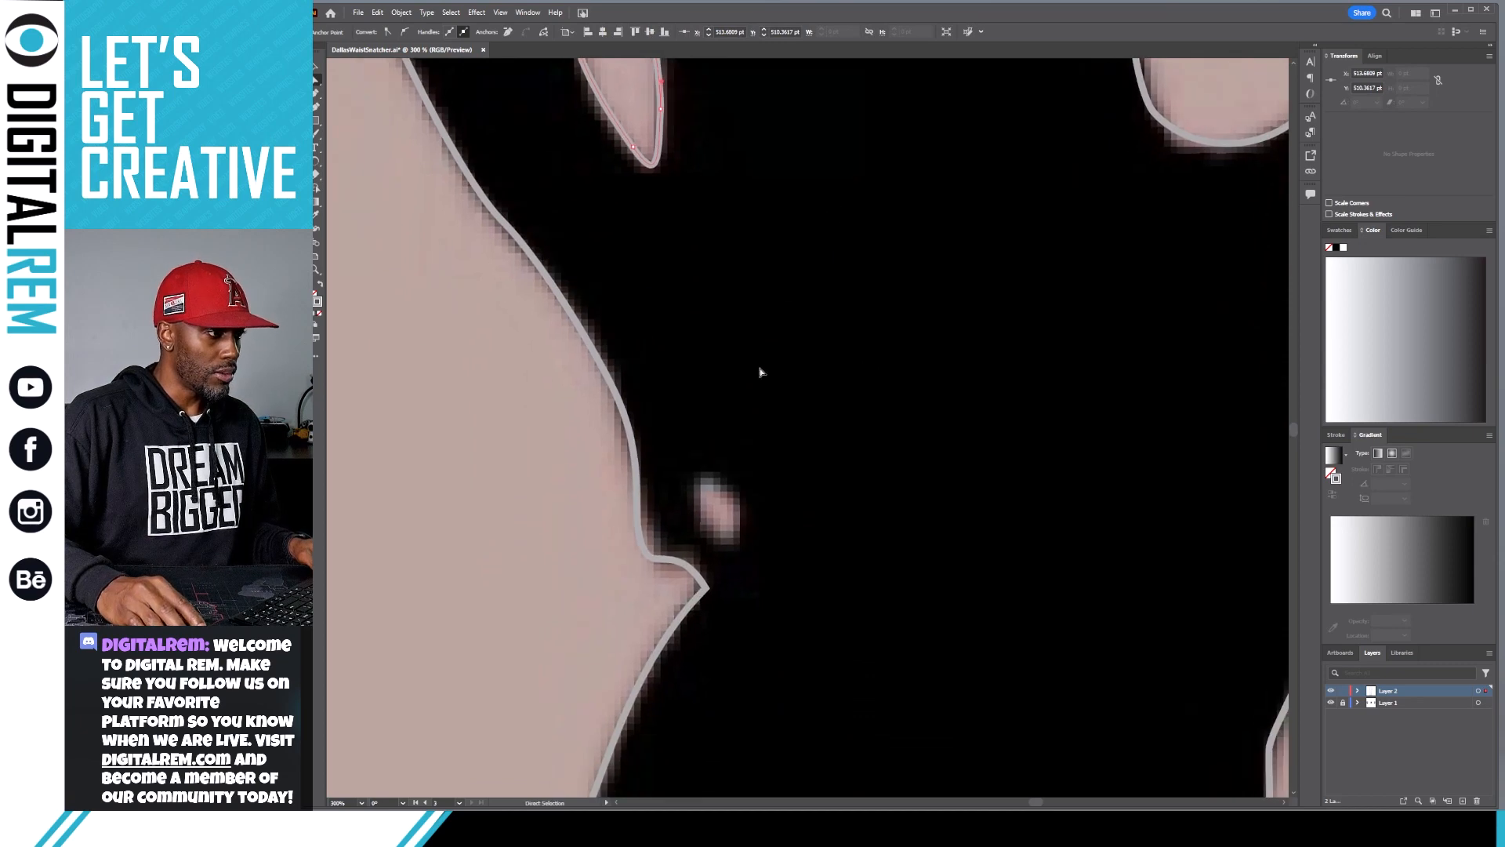
key("p")
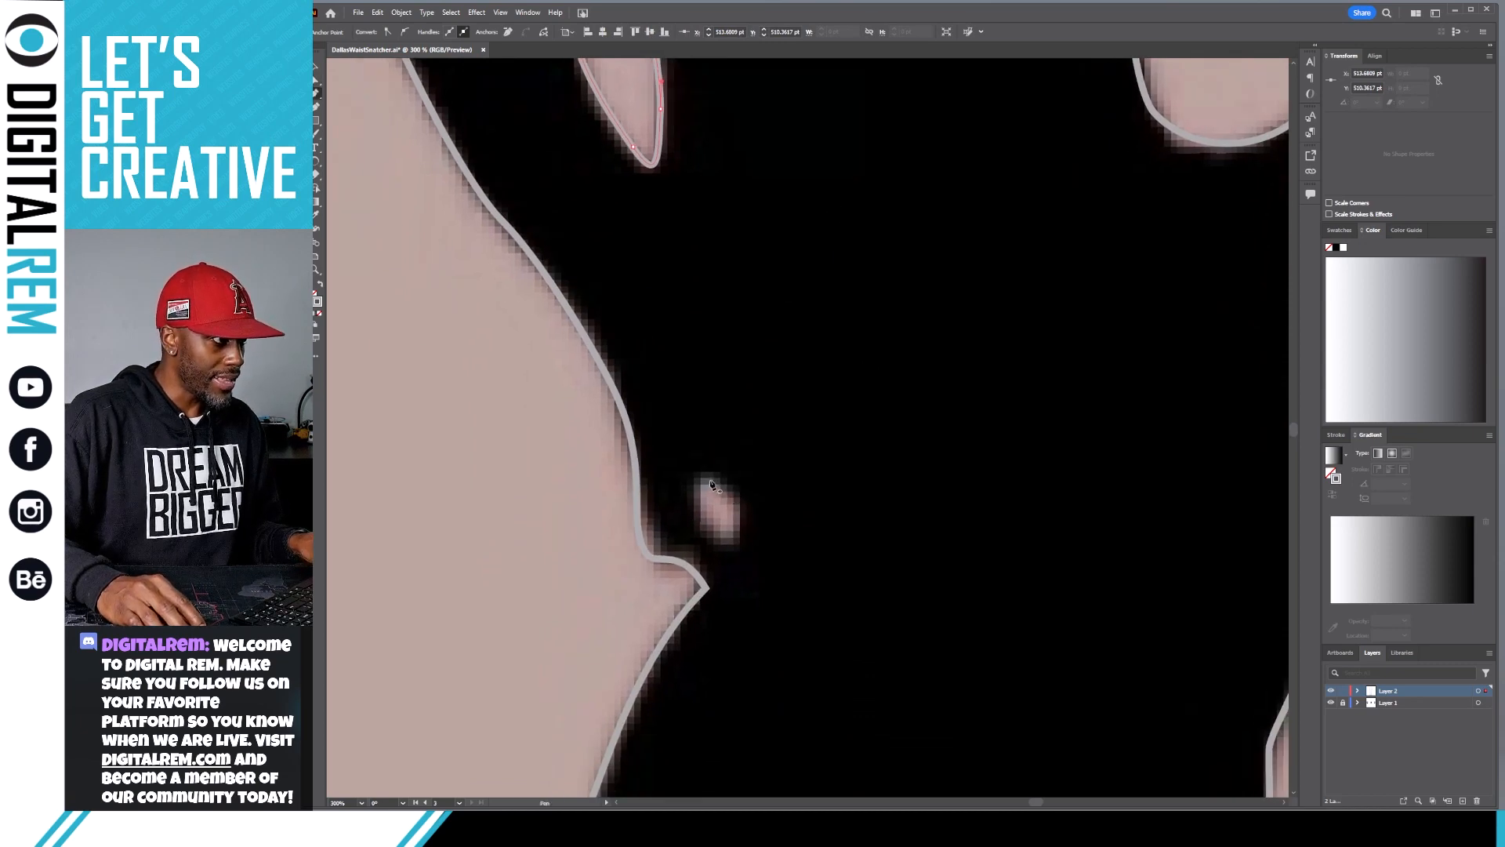
left_click(696, 475)
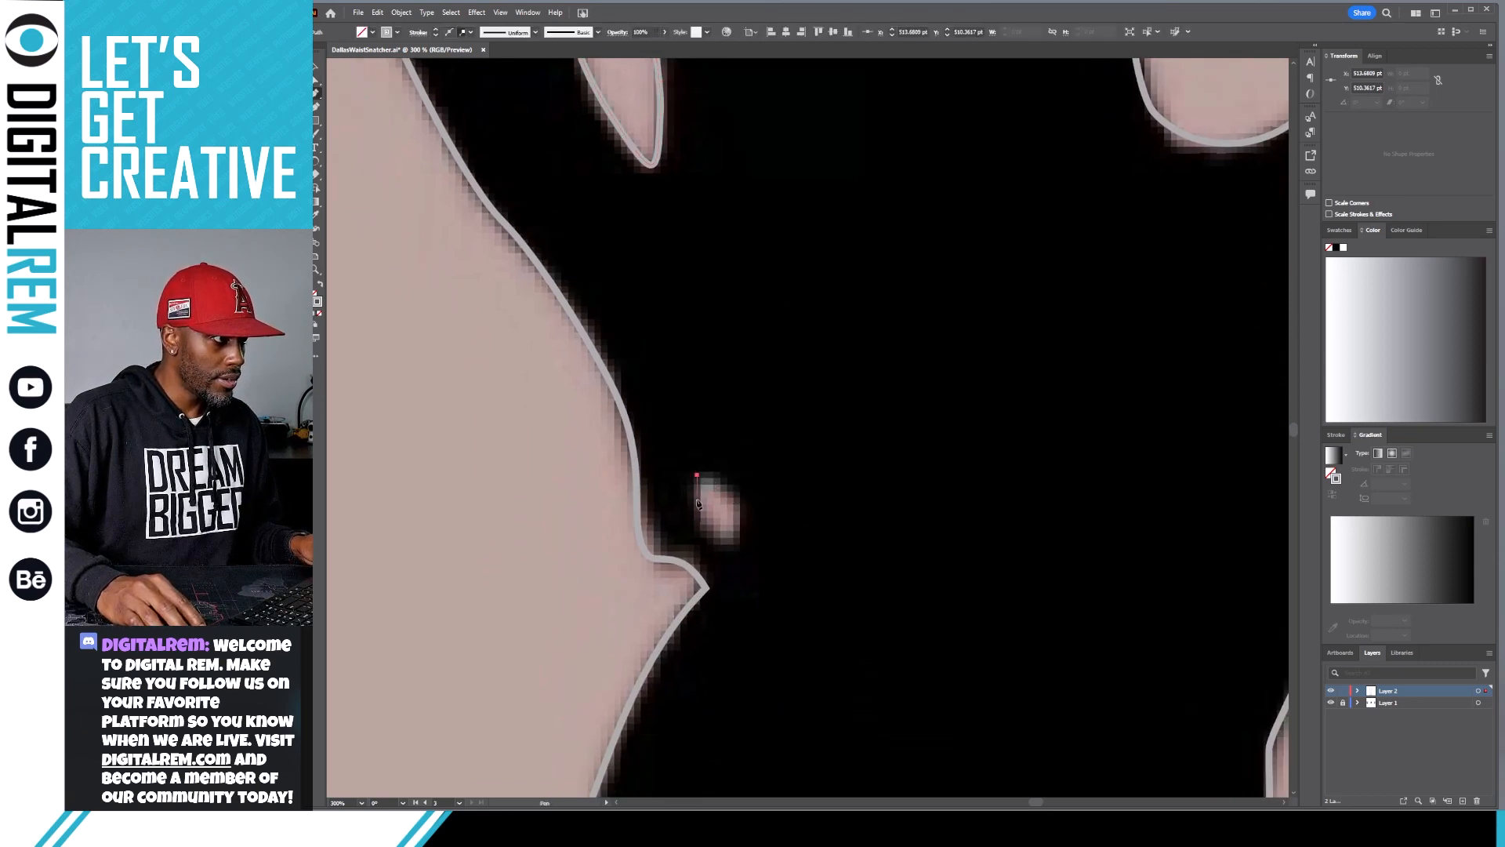
mouse_move(699, 517)
left_mouse_down()
mouse_move(741, 550)
mouse_move(728, 493)
left_mouse_up()
left_click(697, 476)
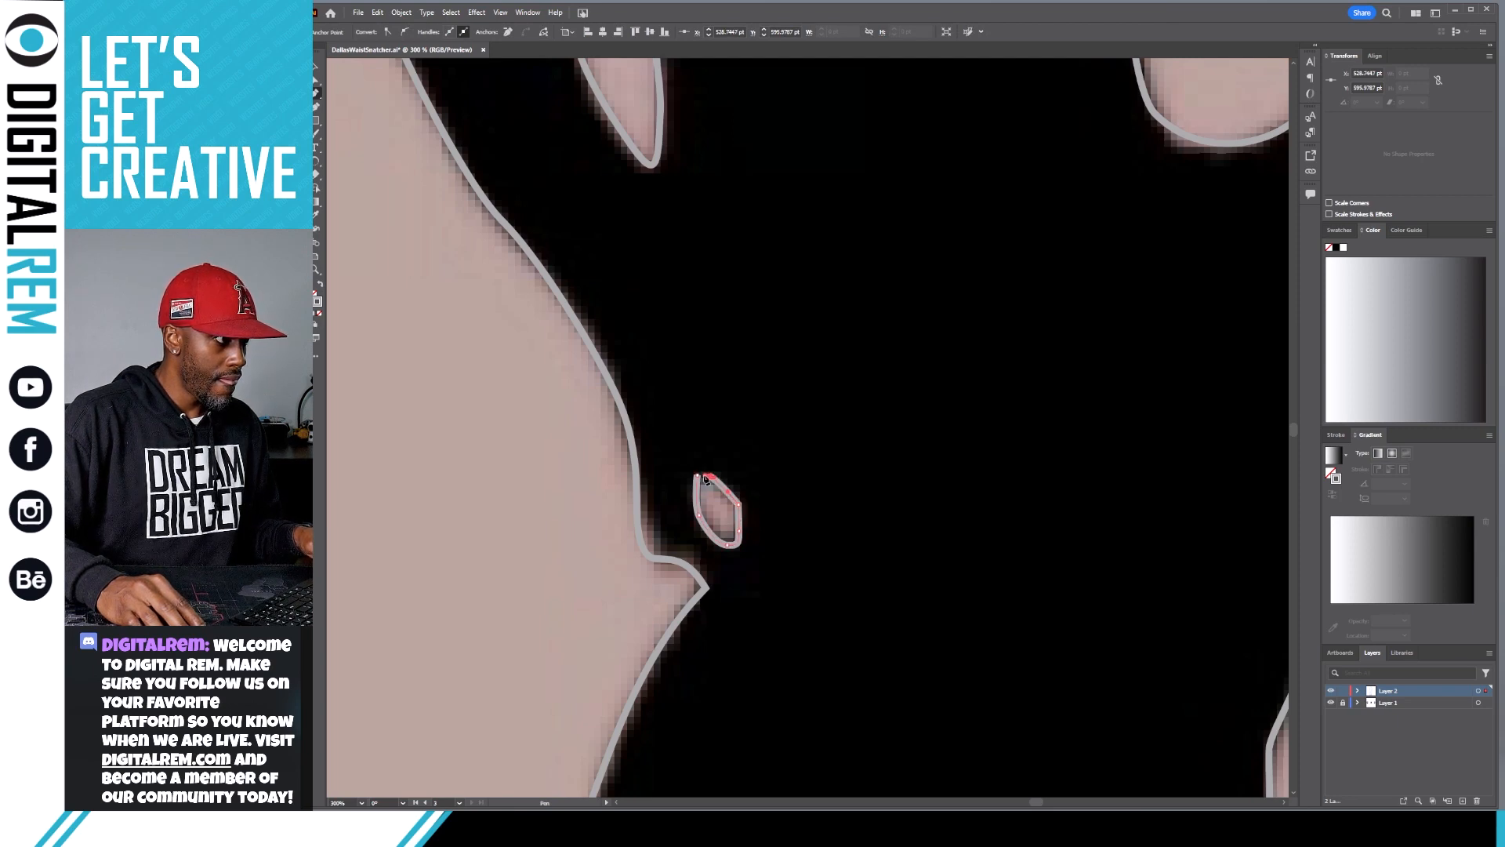
left_click_drag(696, 476, 697, 475)
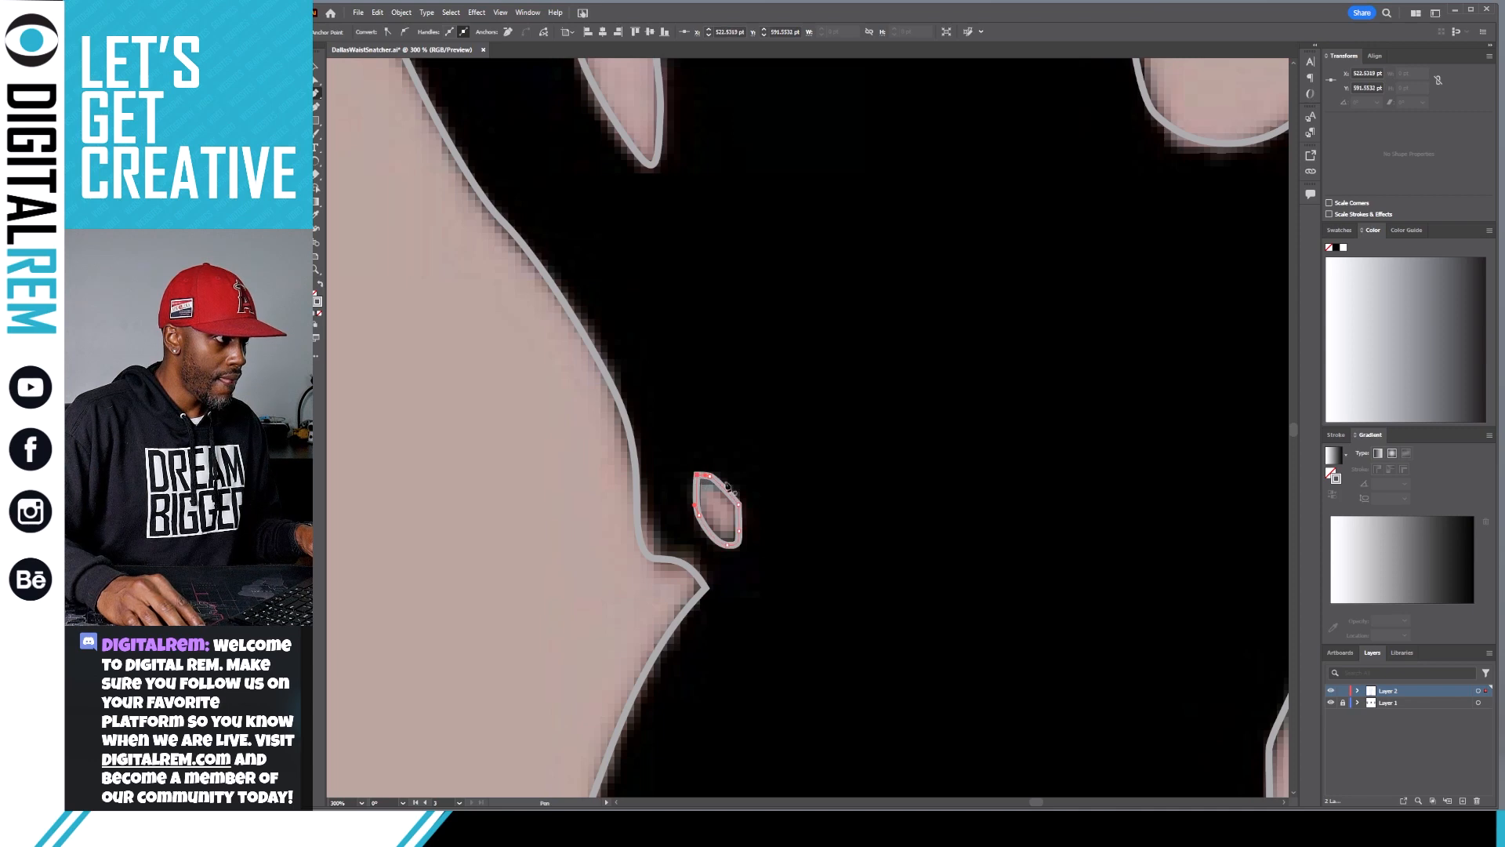
Redo the closing segment of the small hip gap's path at its starting point and curve its upper edge outward.
key("a")
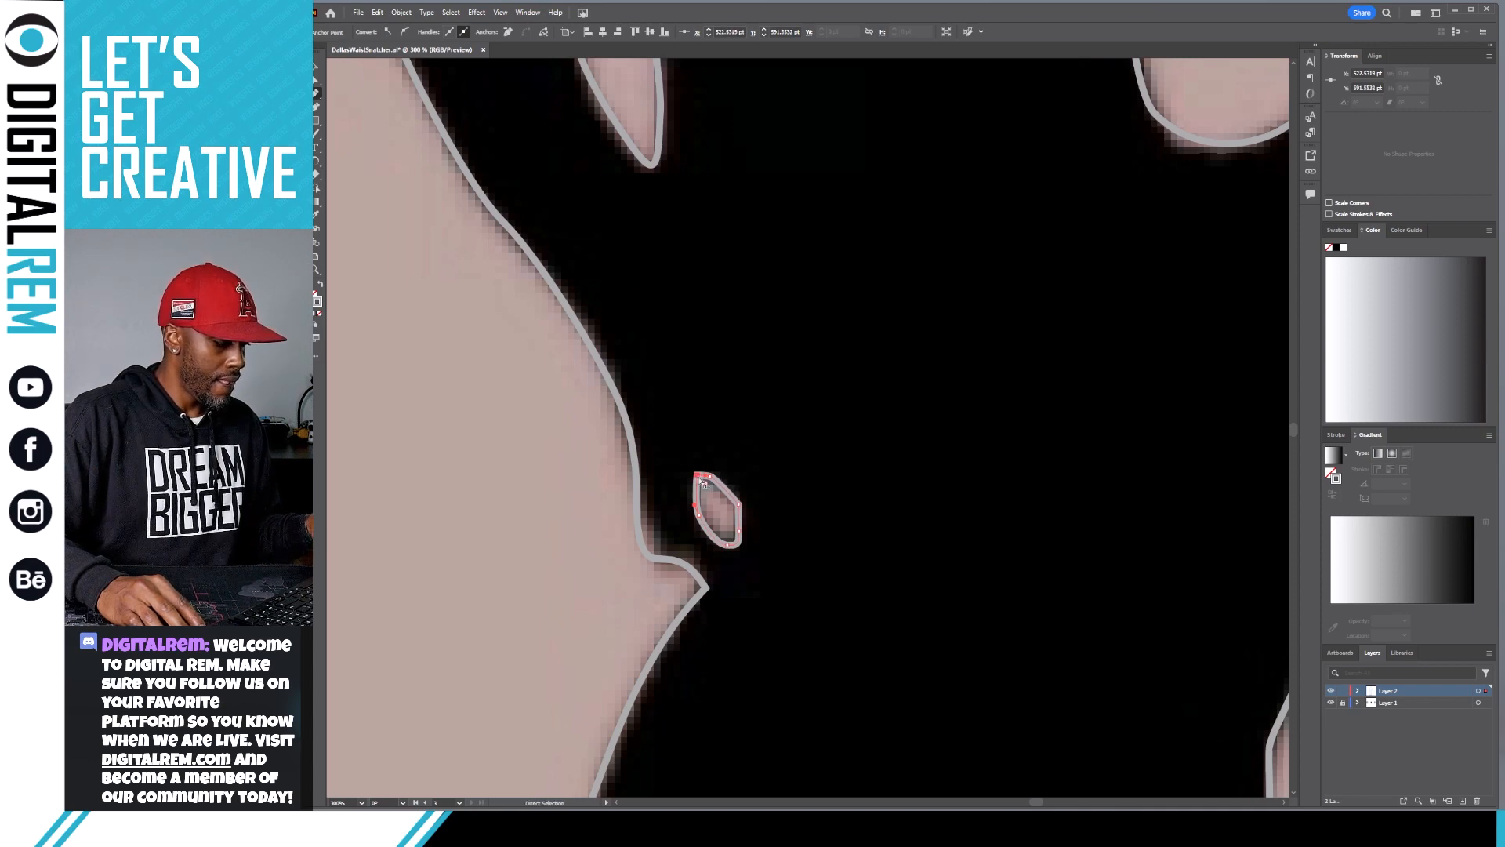
key("ctrl+z")
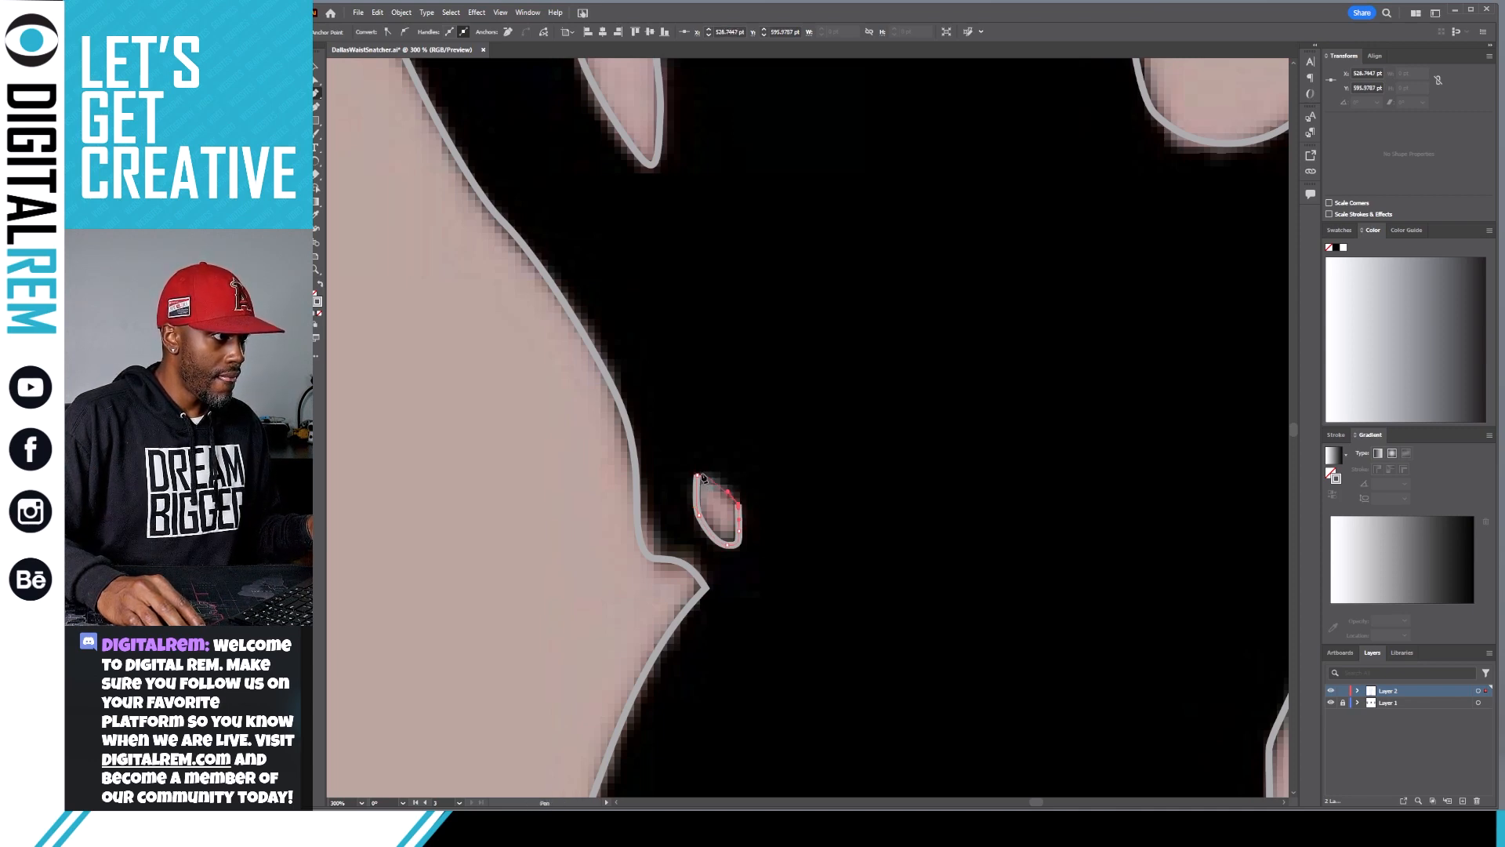
left_click(697, 475)
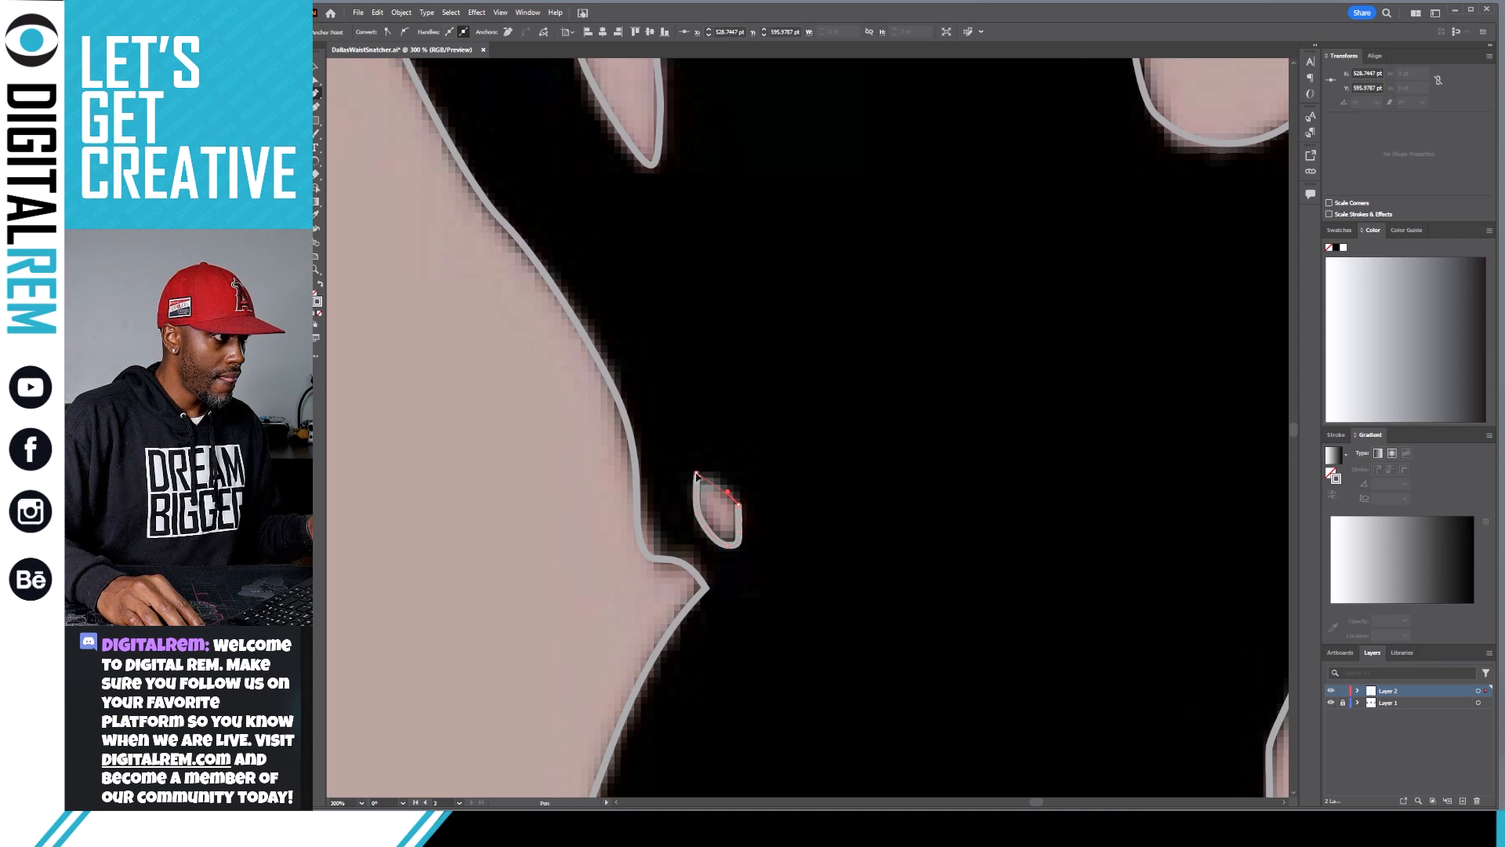
key("ctrl+z")
left_click(697, 476)
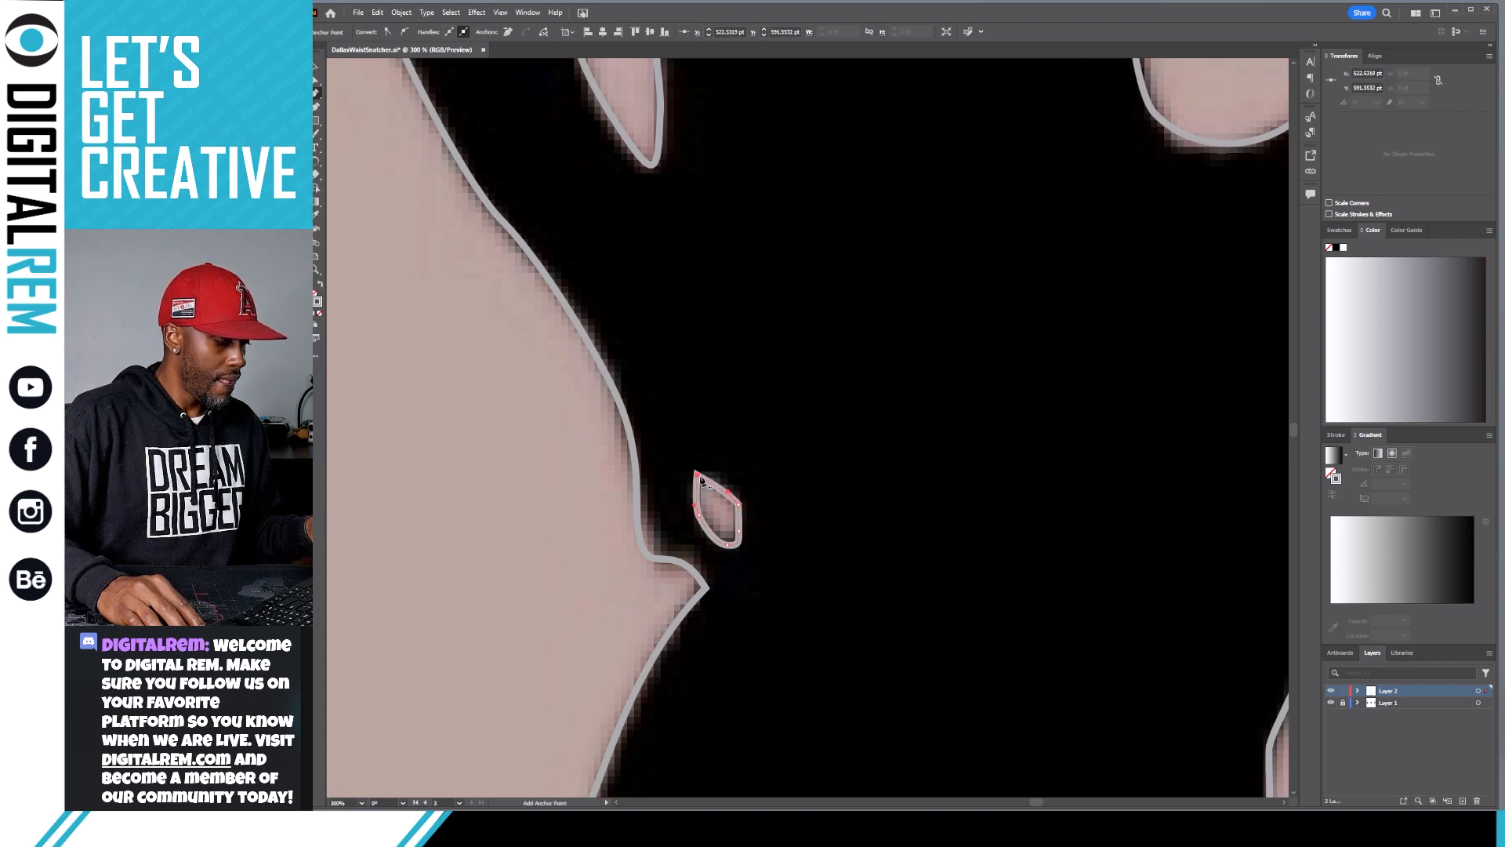
key("a")
left_click_drag(697, 476, 715, 481)
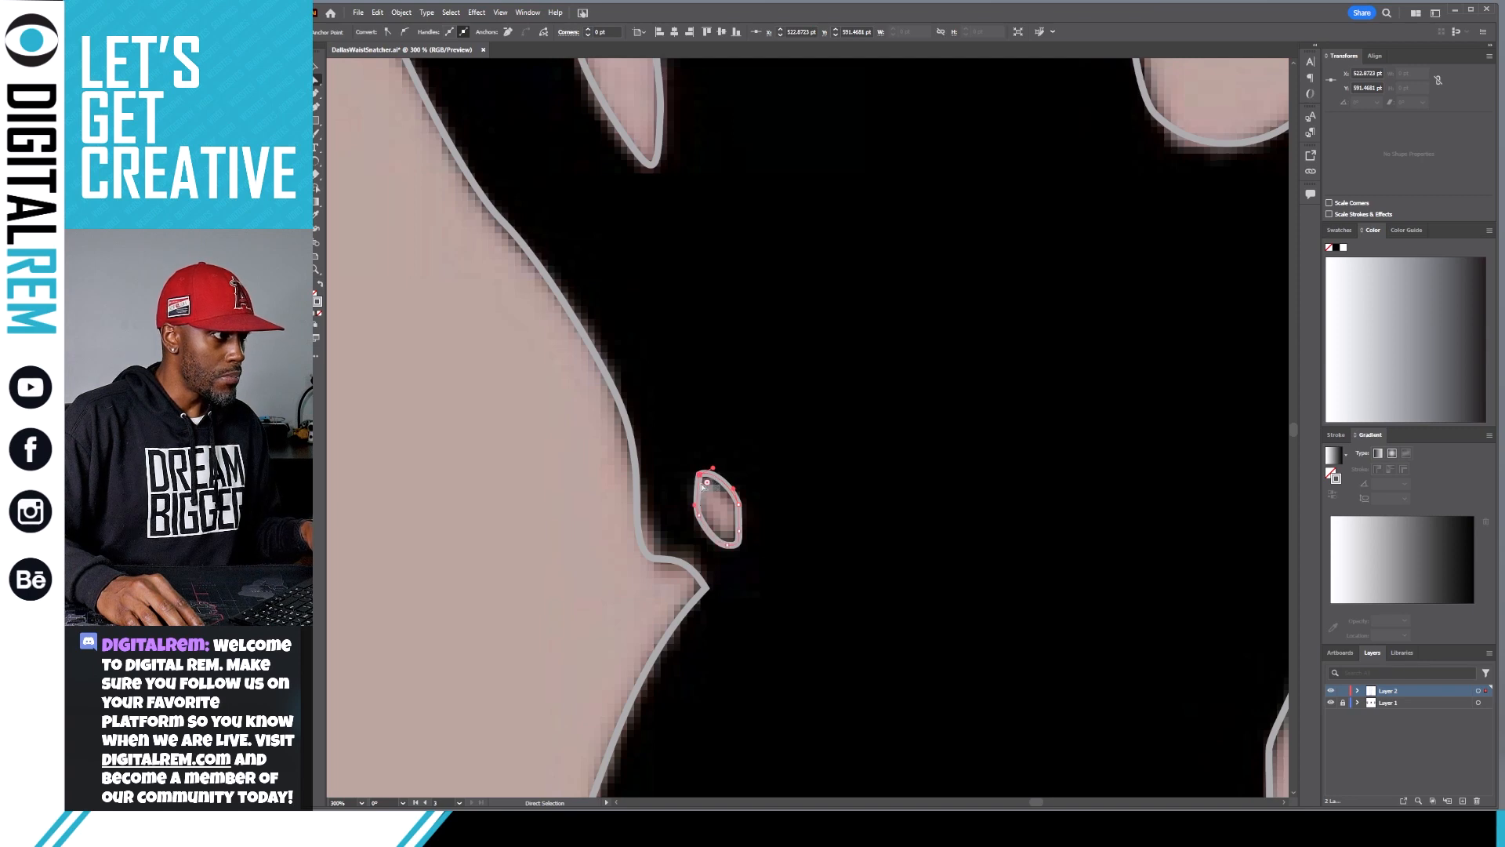
key("ctrl+shift+a")
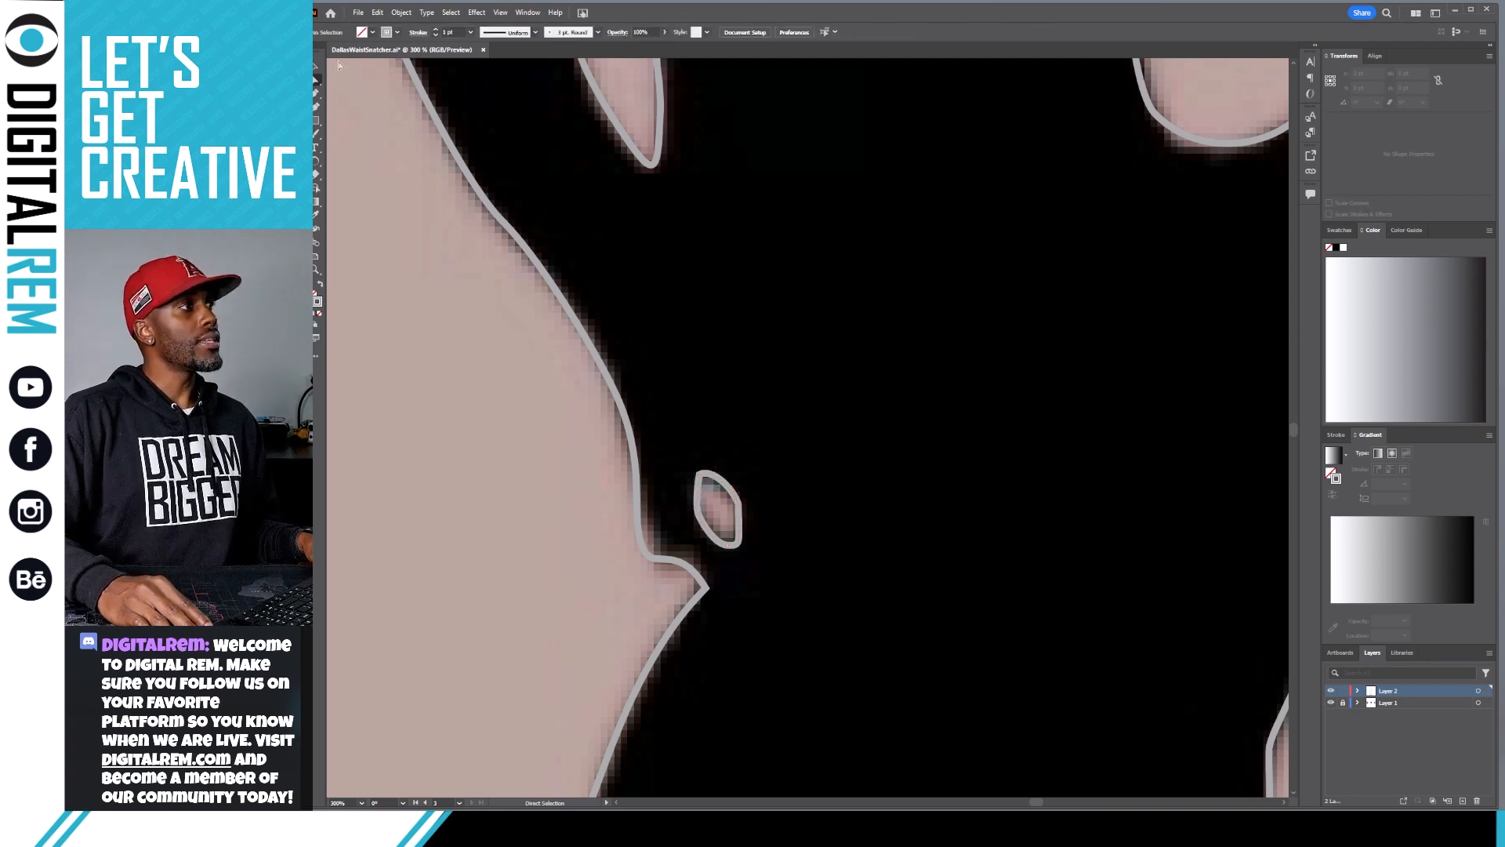
Examine the full body outline and its anchor points against the reference silhouette, including the arm and hip openings.
left_click(315, 69)
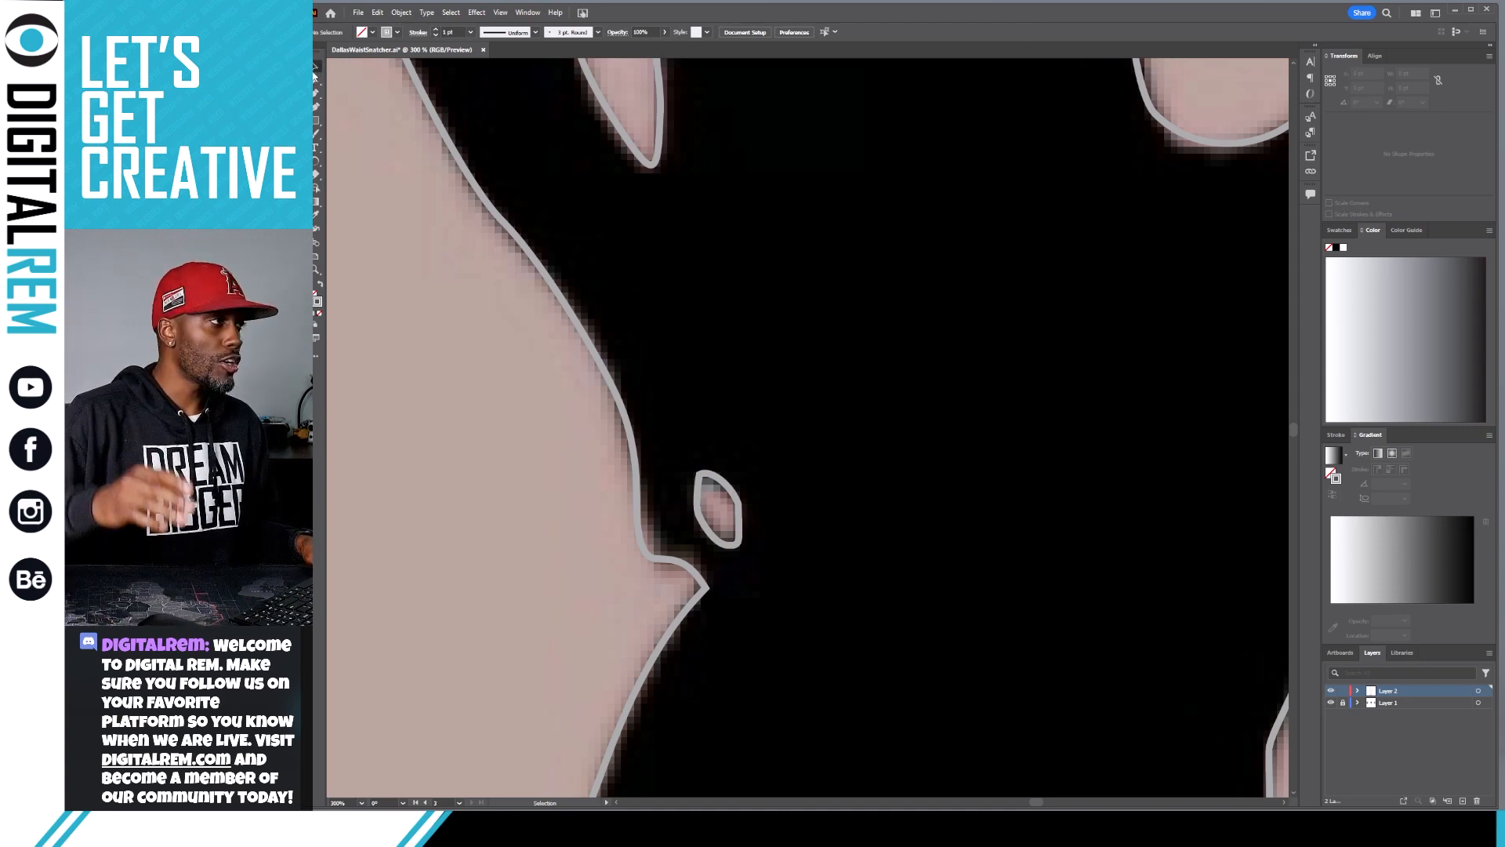
left_click(499, 220)
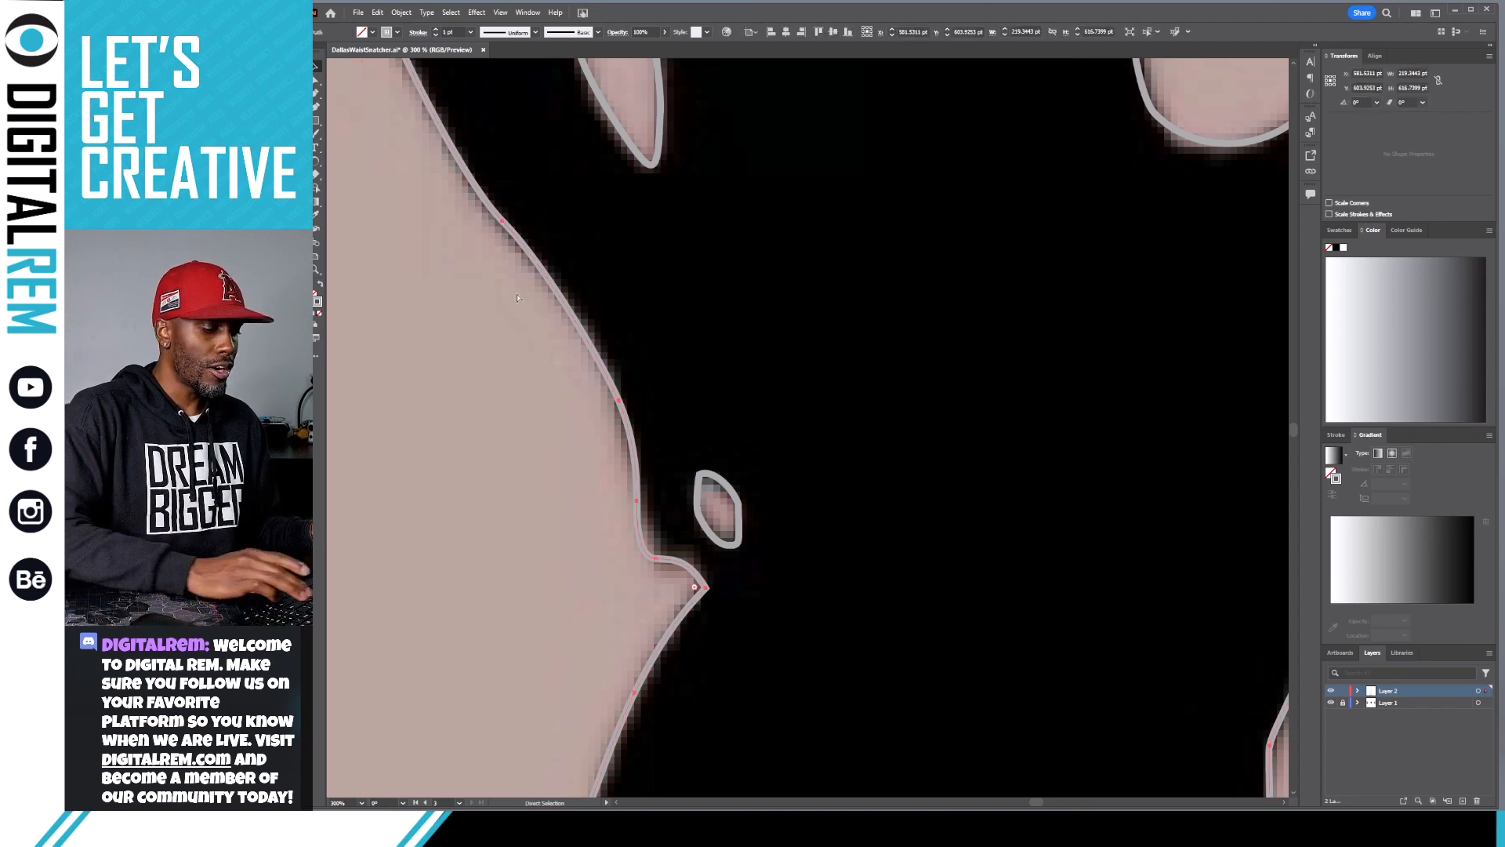
key("ctrl+minus")
key("ctrl+minus")
key("ctrl+minus")
key("ctrl+minus")
key("ctrl+minus")
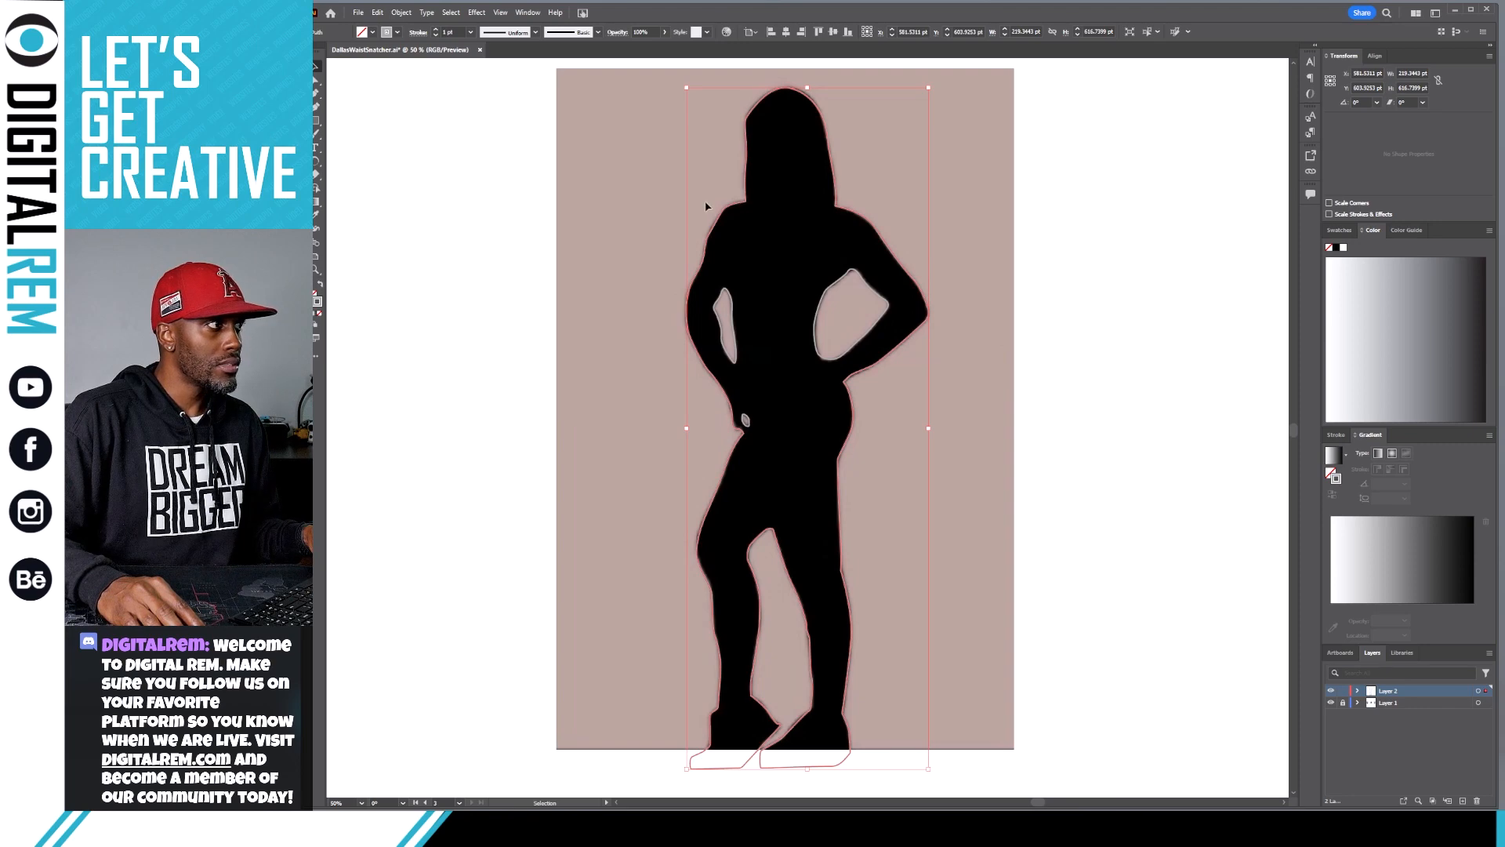
left_click(316, 86)
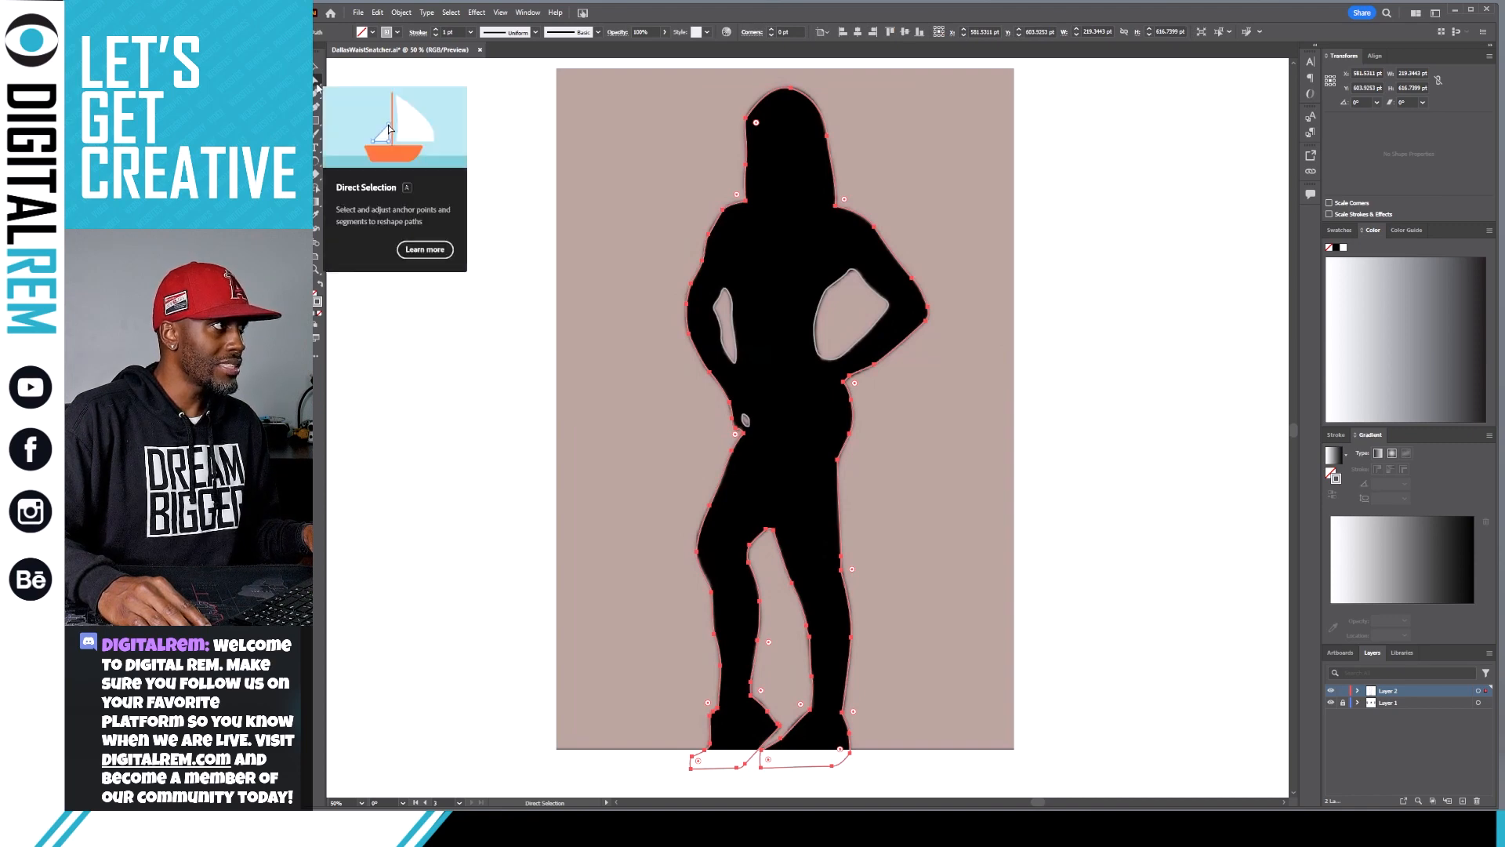
left_click(744, 202)
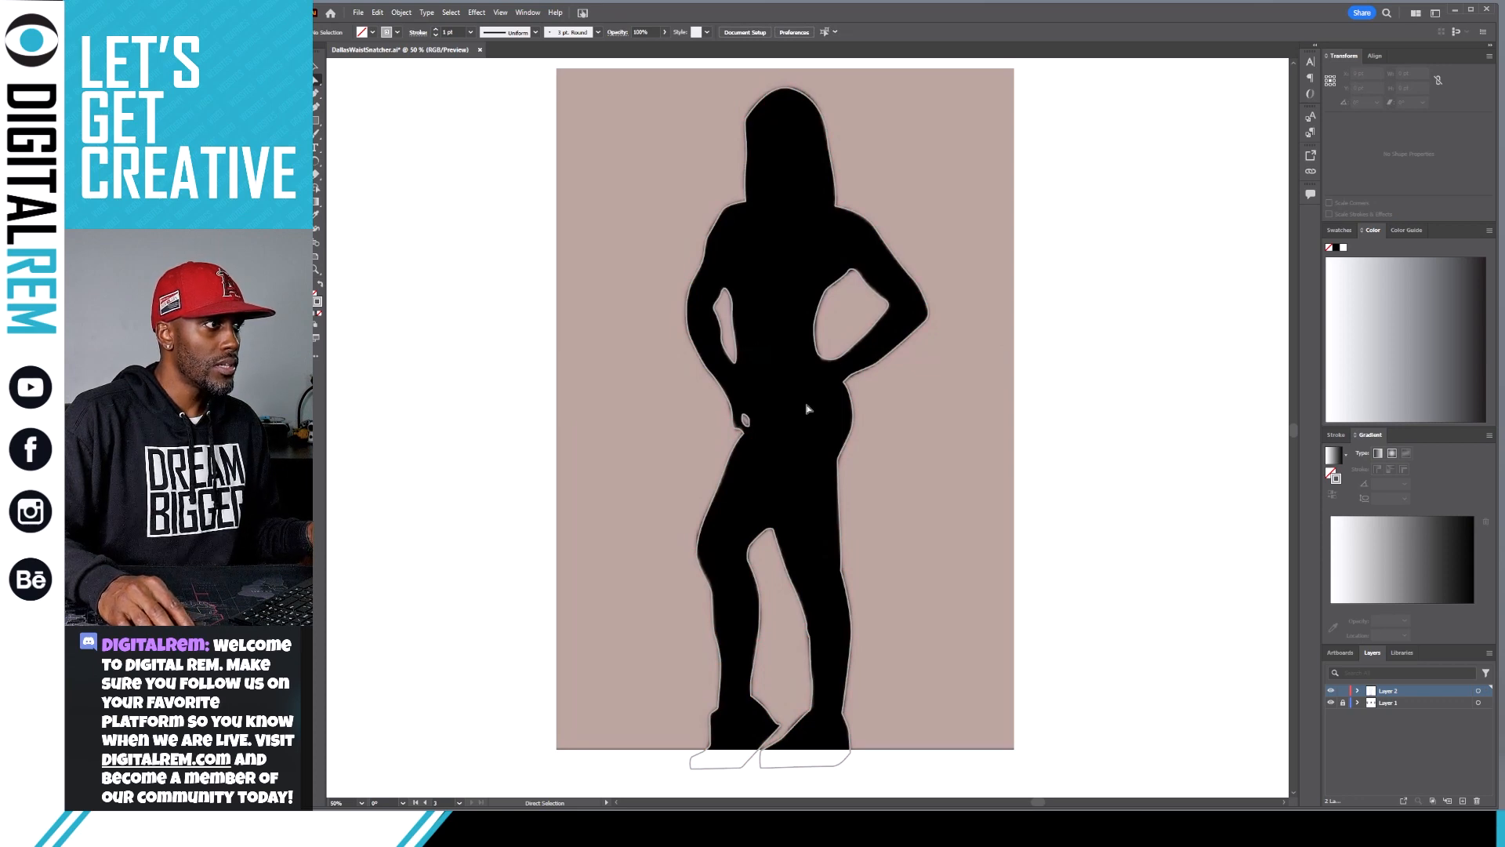
key("ctrl+=")
key("ctrl+=")
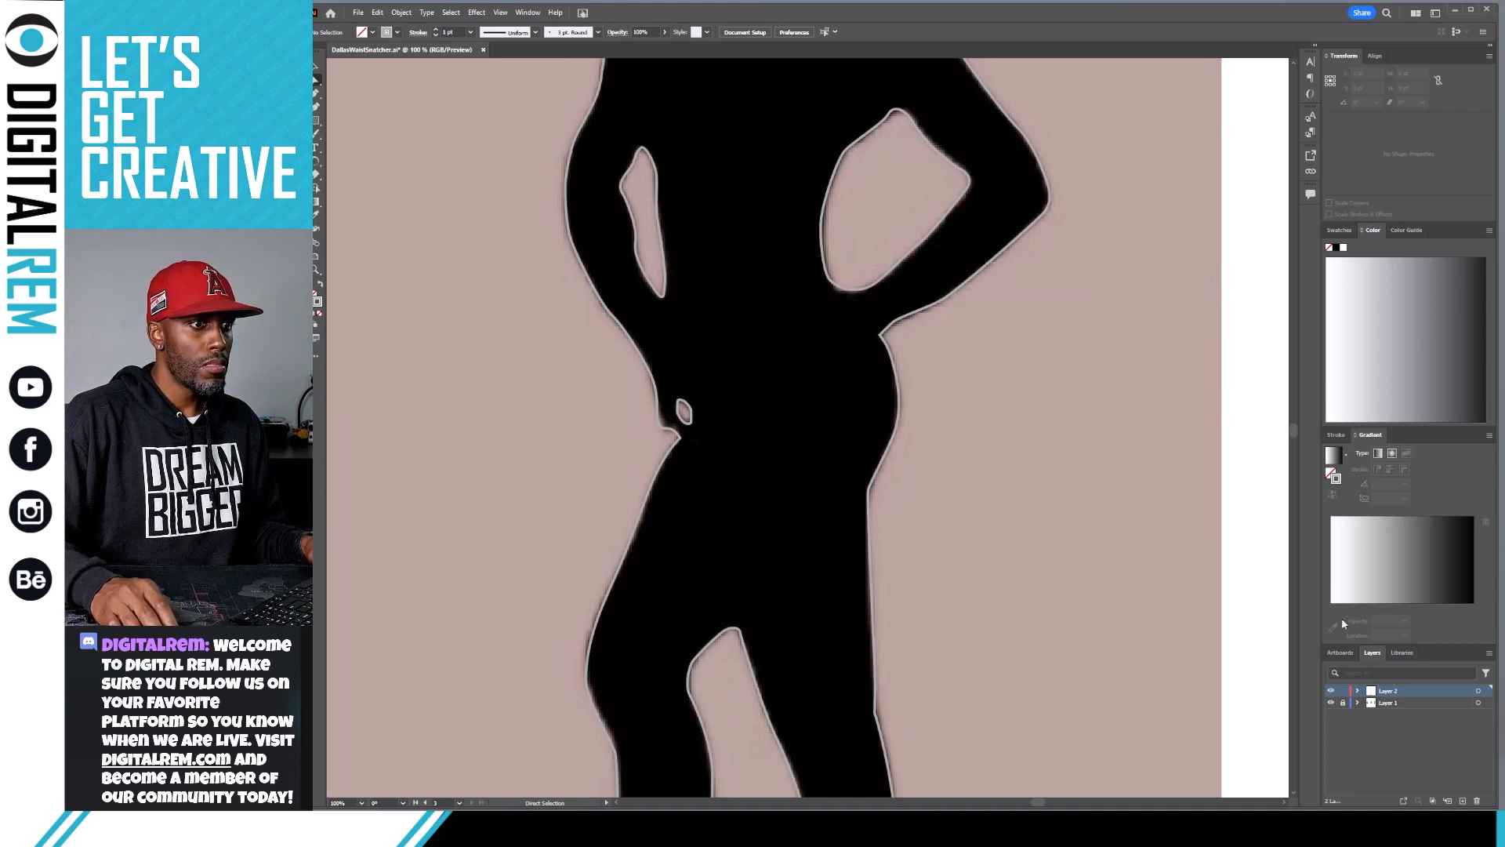
Hide Layer 1 with the reference image and review the traced outlines of the whole figure on their own.
left_click(1331, 702)
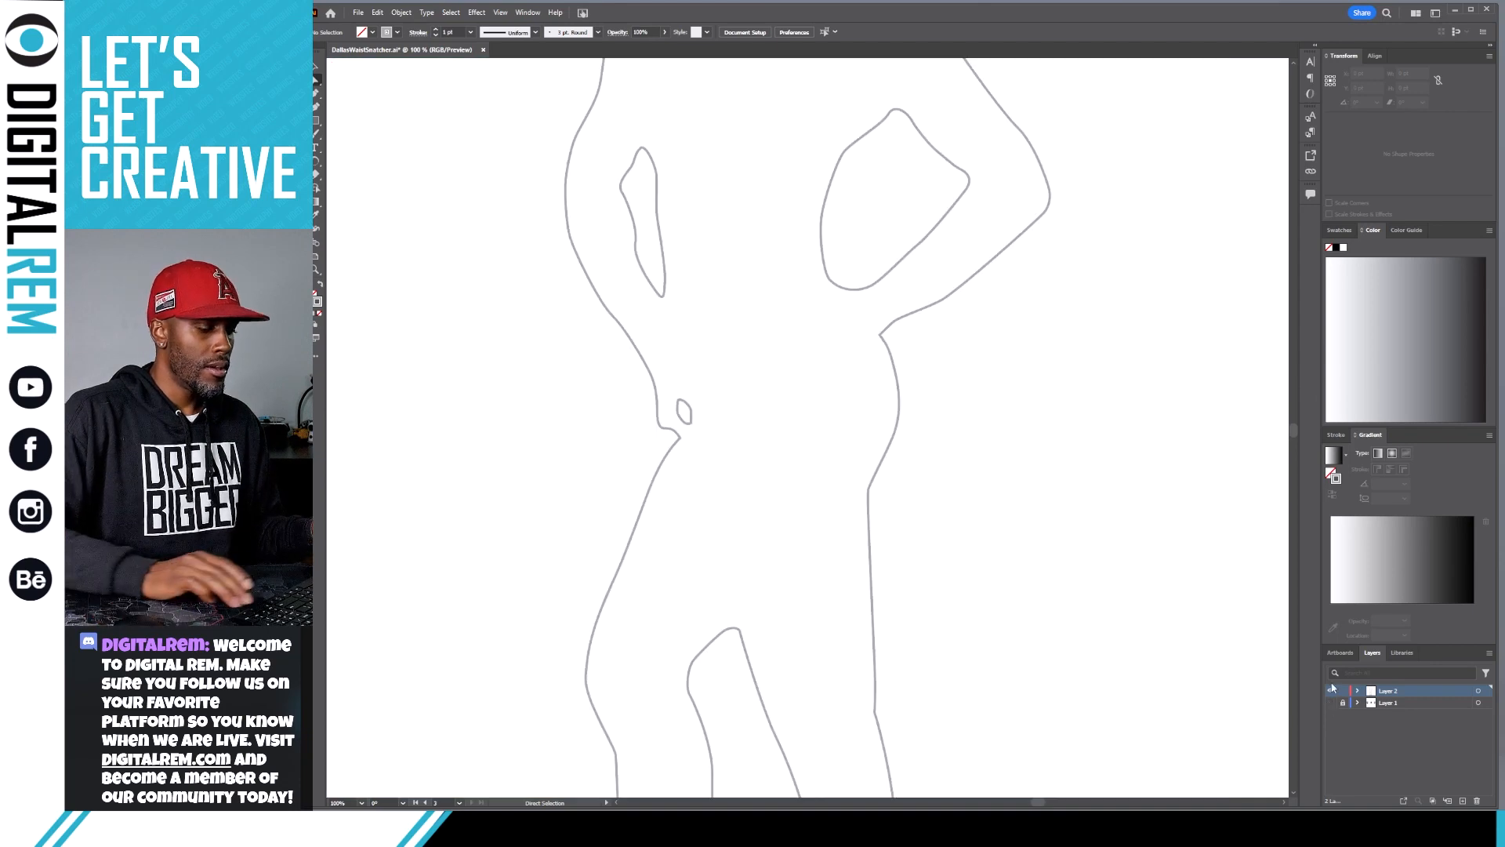
key("ctrl+minus")
key("ctrl+minus")
key("ctrl+minus")
key("ctrl+minus")
key("ctrl+minus")
key("ctrl+minus")
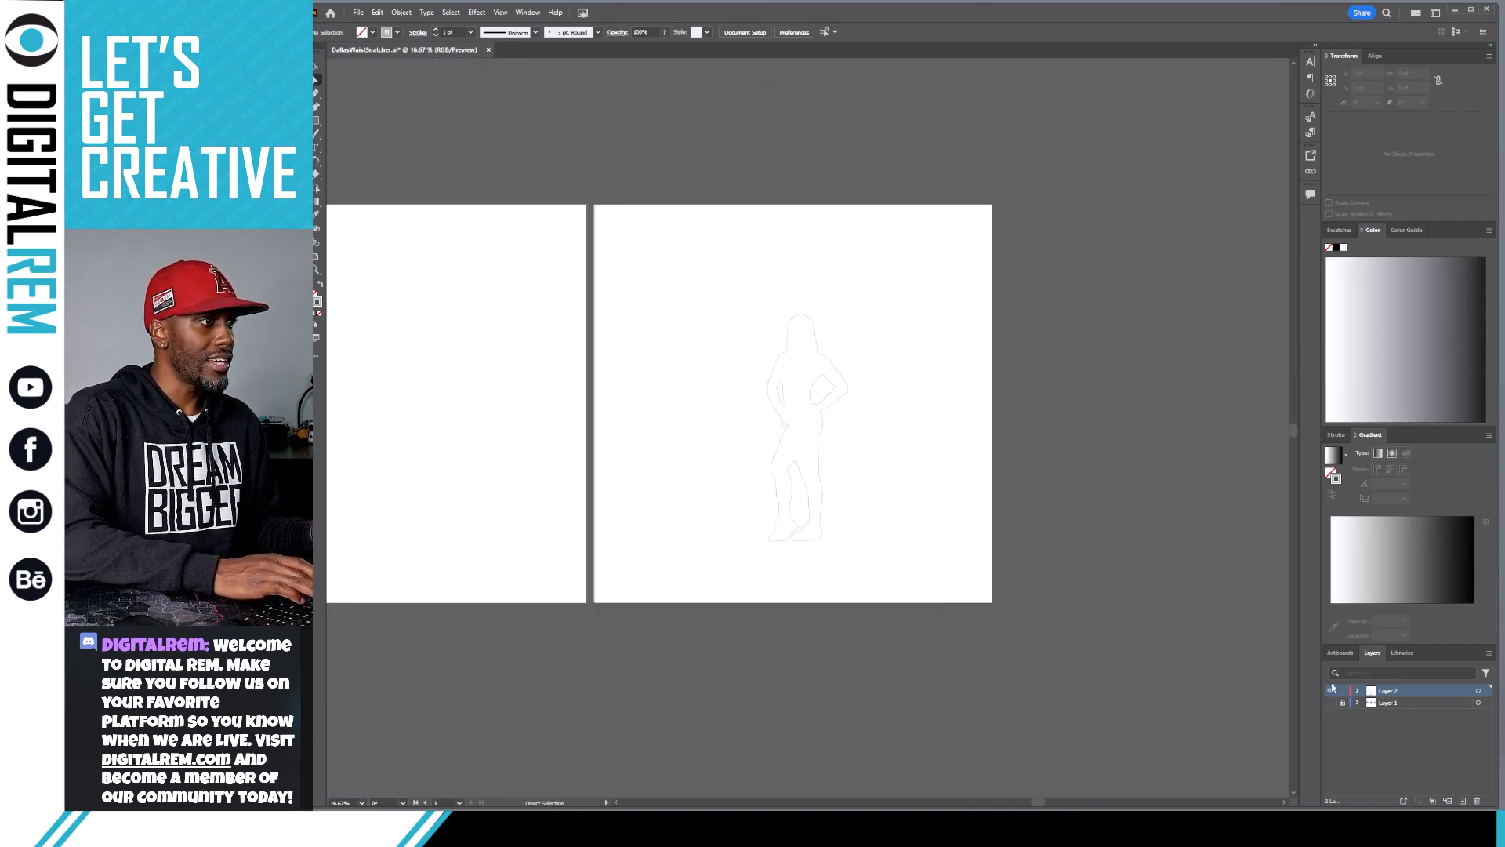
key("ctrl+plus")
key("ctrl+plus")
key("ctrl+plus")
key("ctrl+plus")
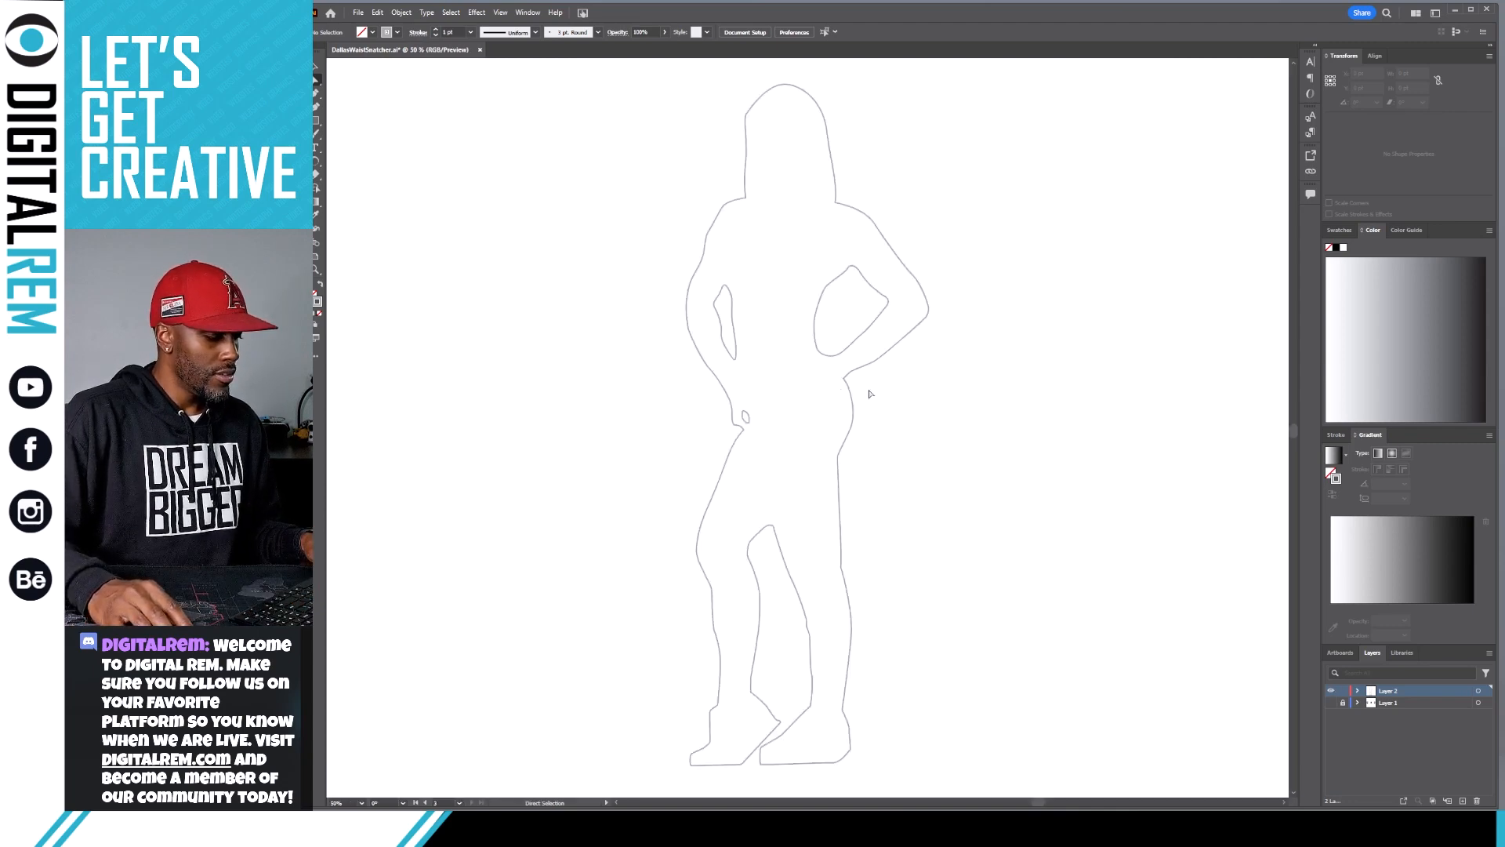
Select the body outline together with all inner opening paths and swap their fill and stroke.
key("v")
left_click_drag(918, 448, 638, 256)
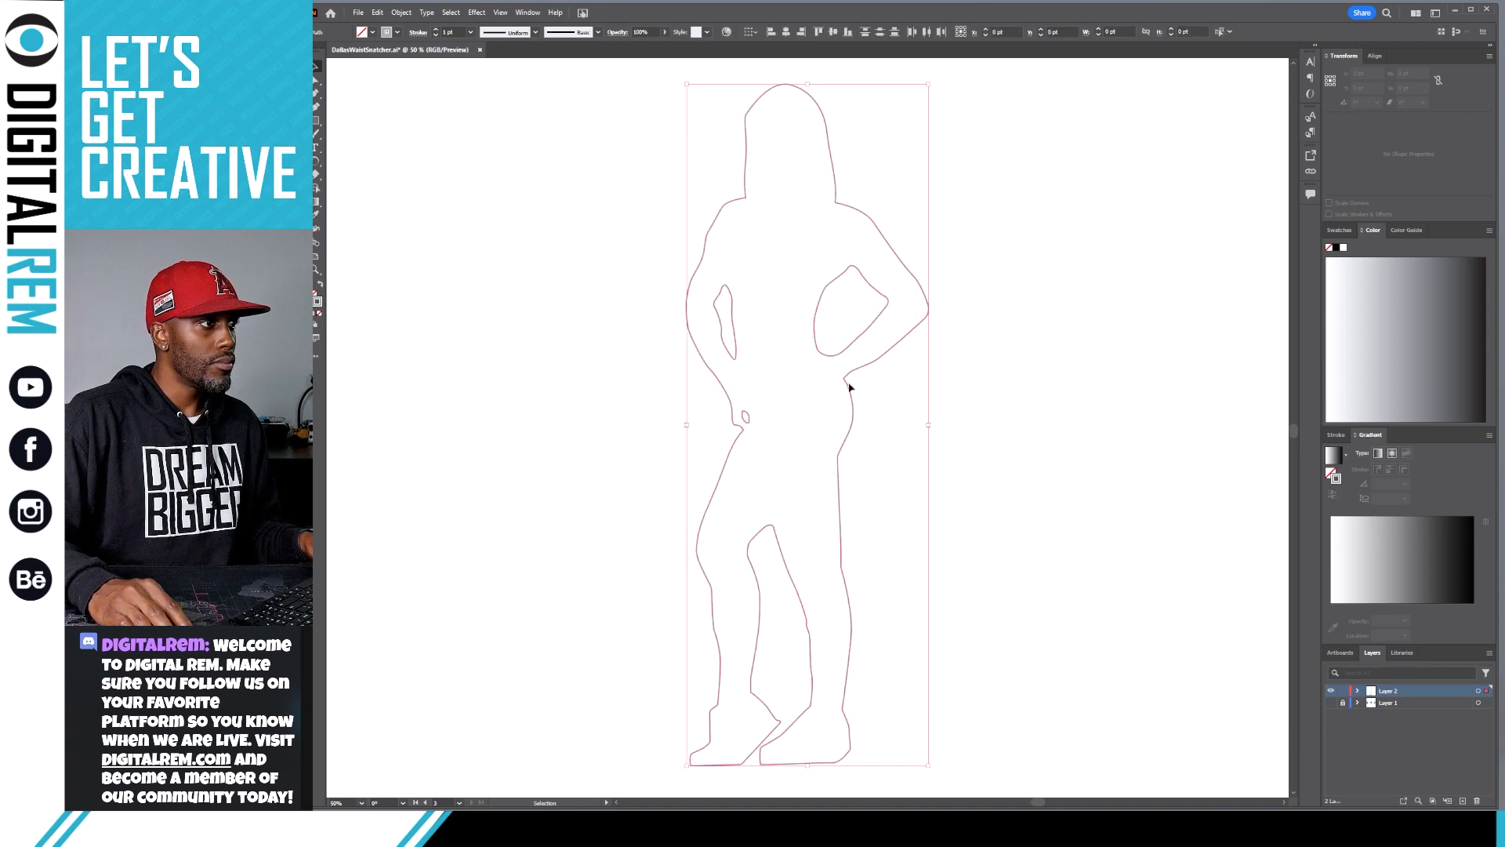
left_click(319, 287)
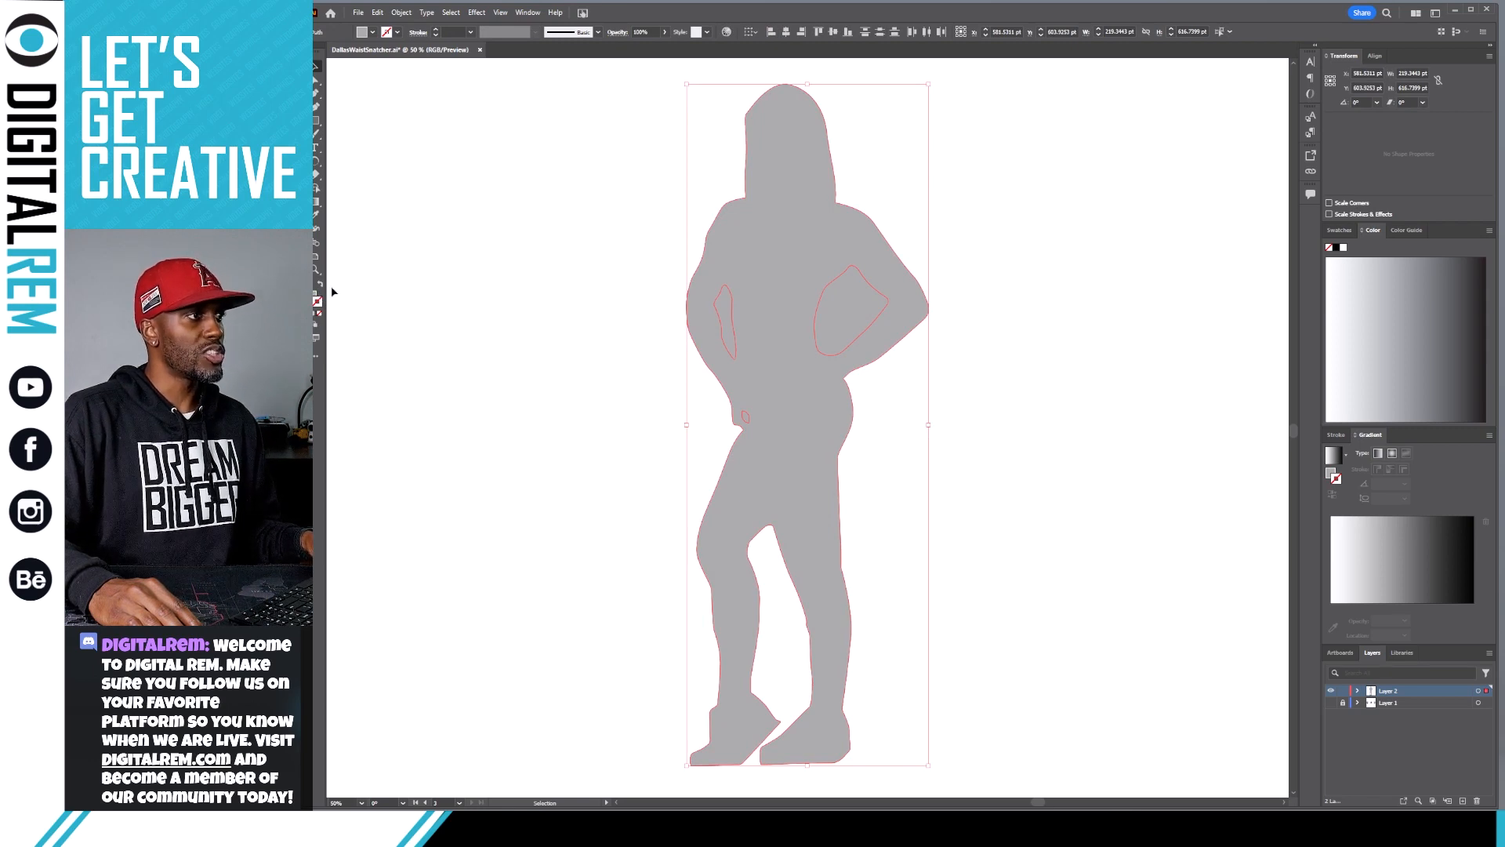
Check the arm and hip opening paths one by one as separate shapes, and reselect the whole figure.
left_click(434, 315)
left_click(848, 312)
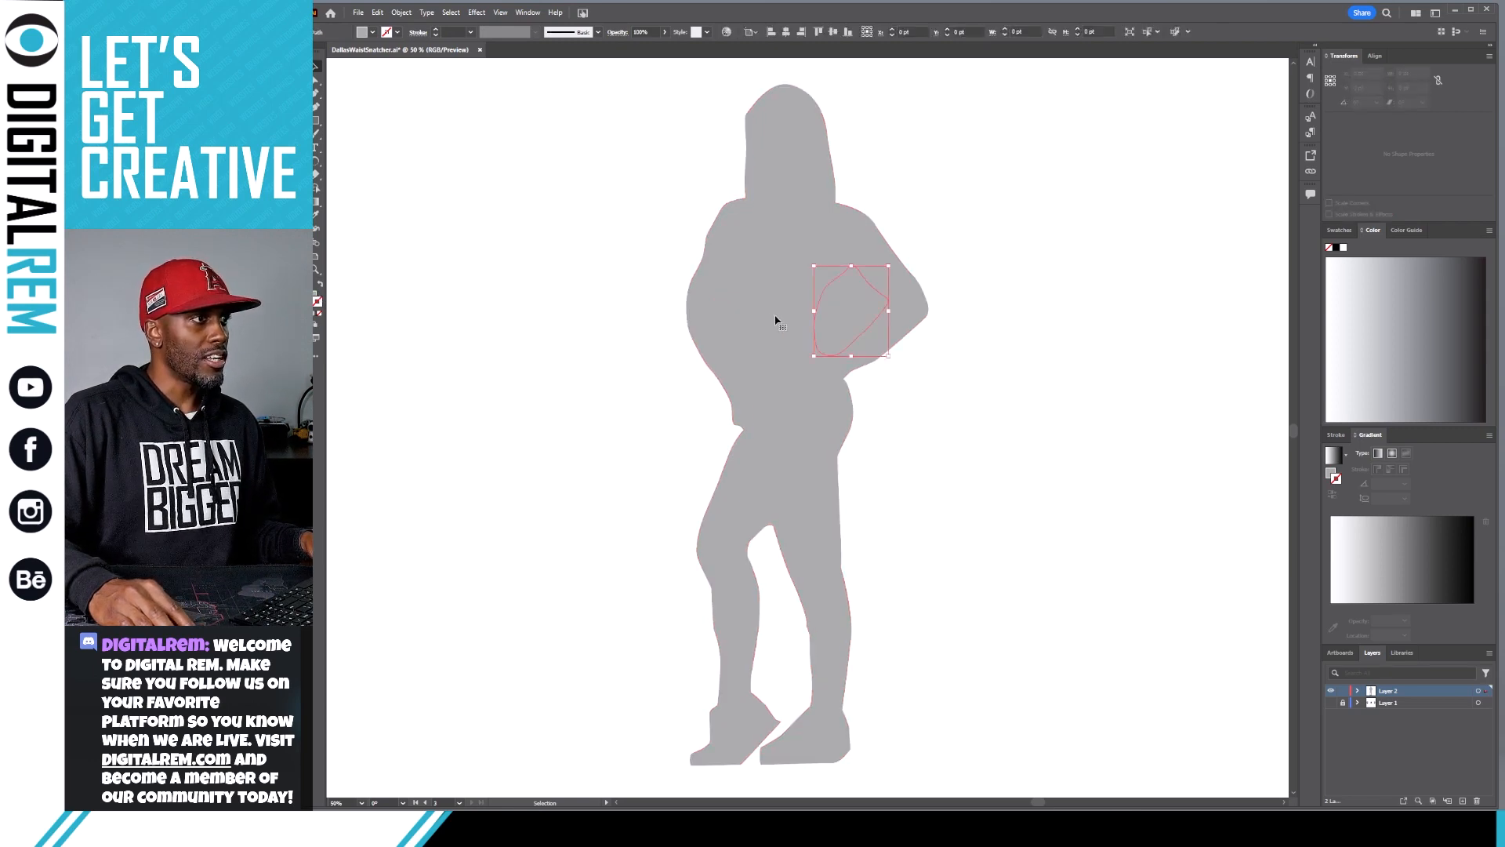
left_click(731, 307)
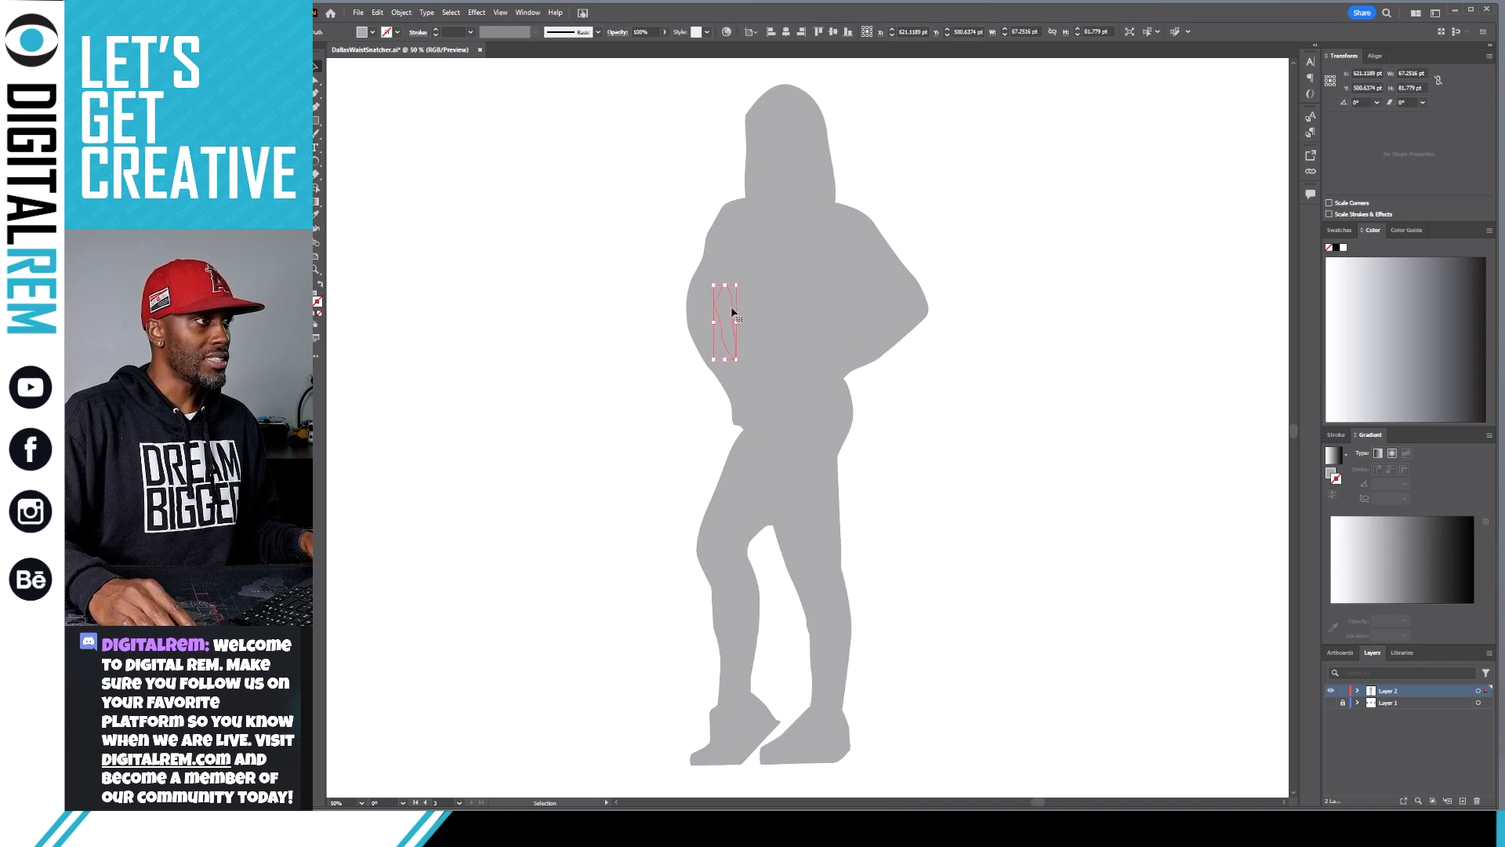
left_click(744, 415)
left_click_drag(980, 188, 631, 478)
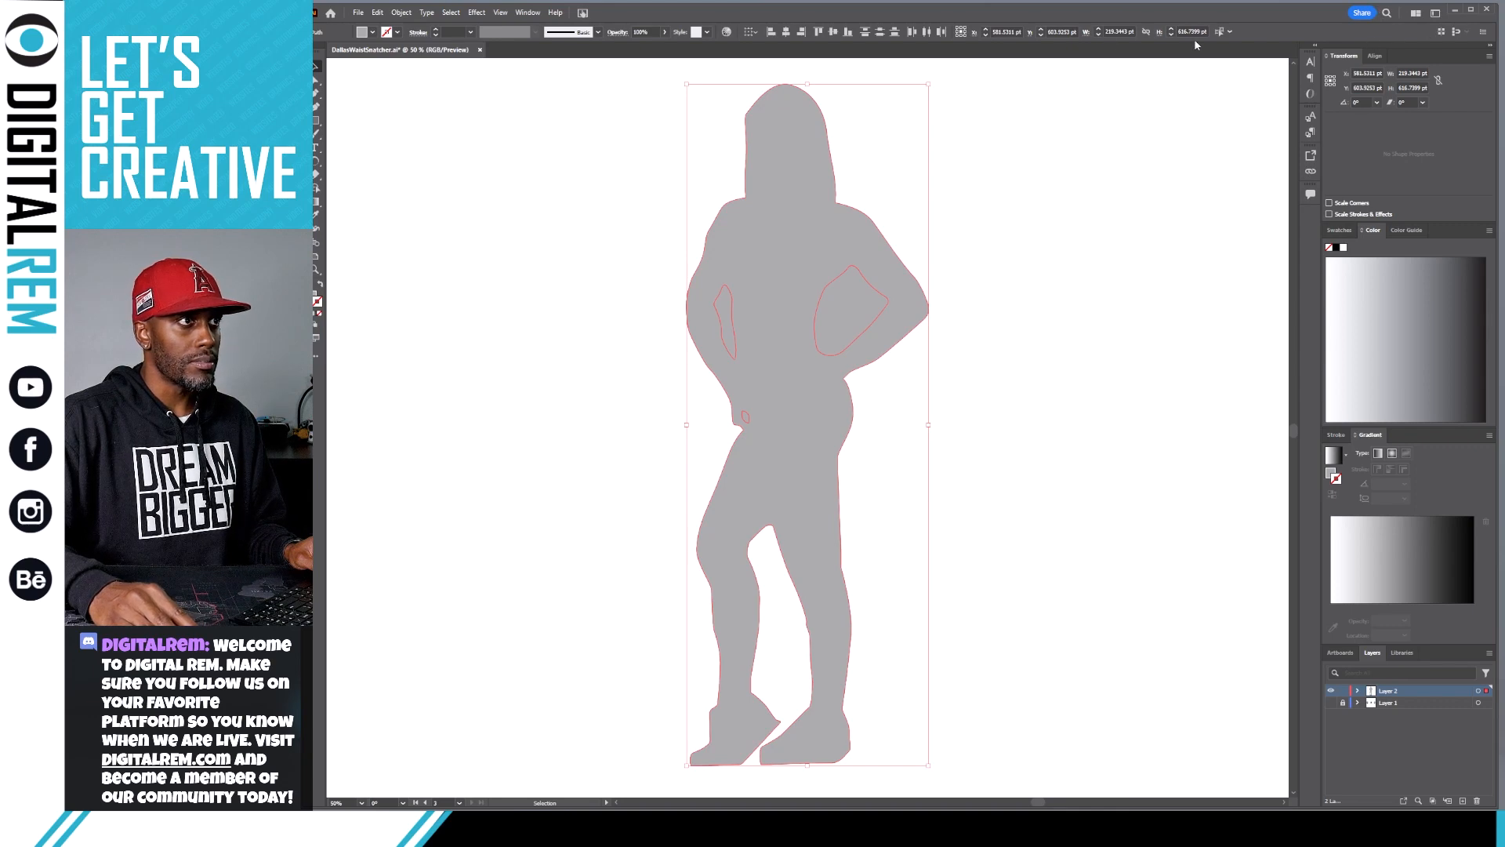
left_click(402, 13)
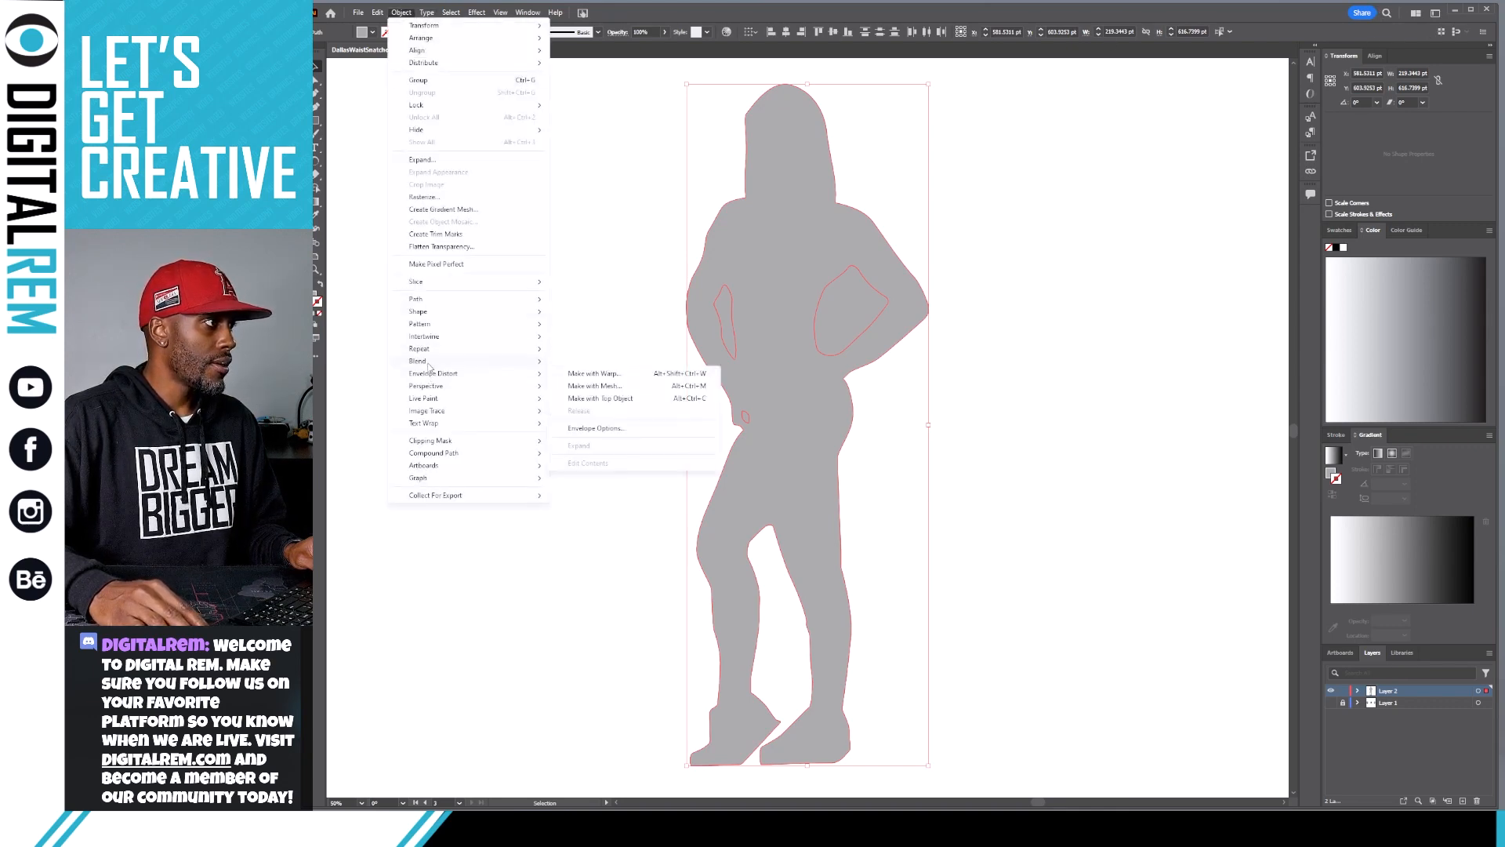
mouse_move(442, 324)
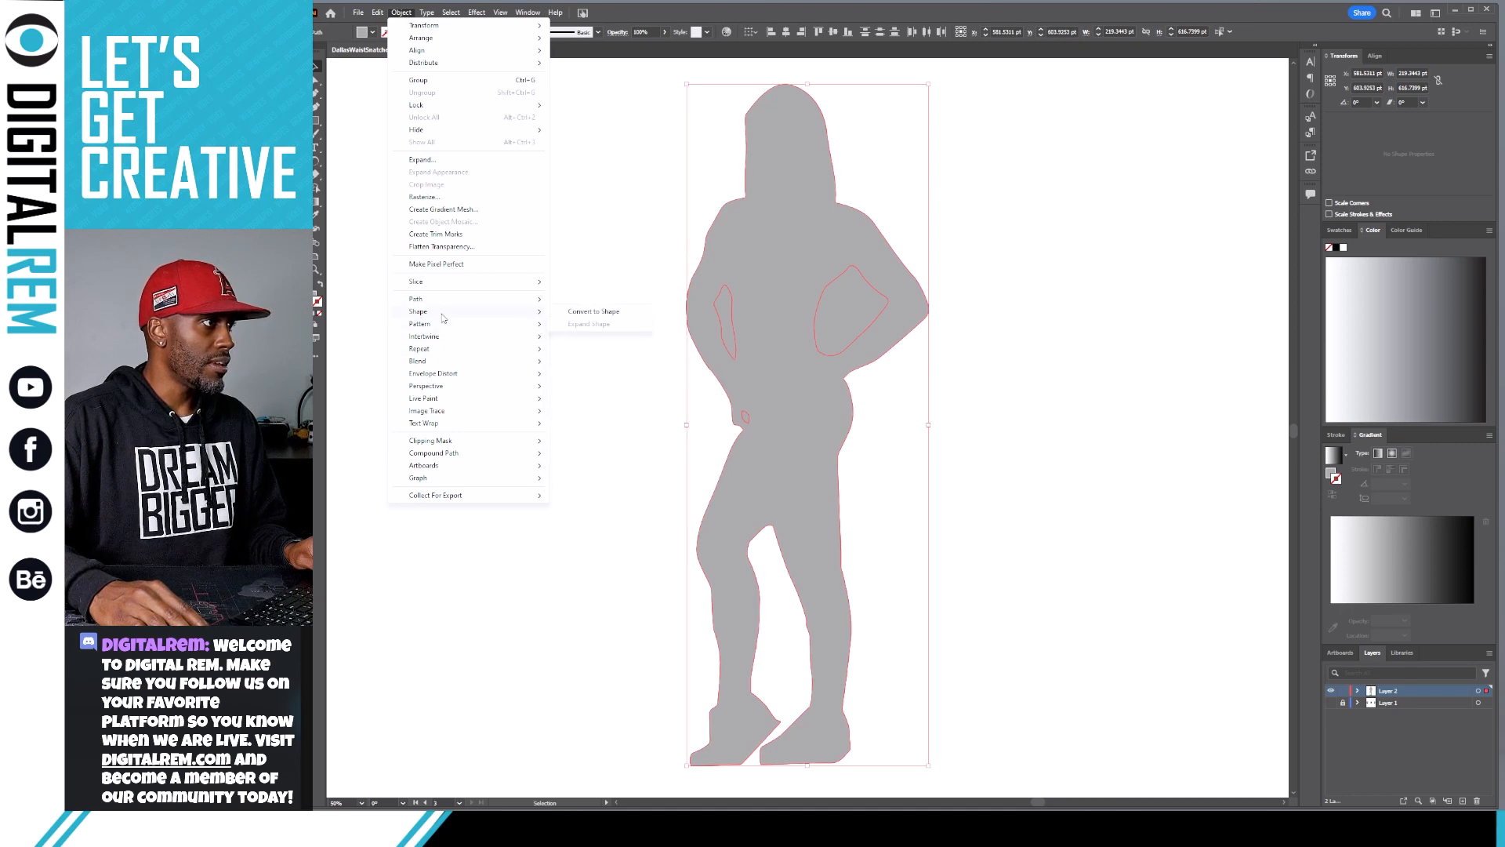
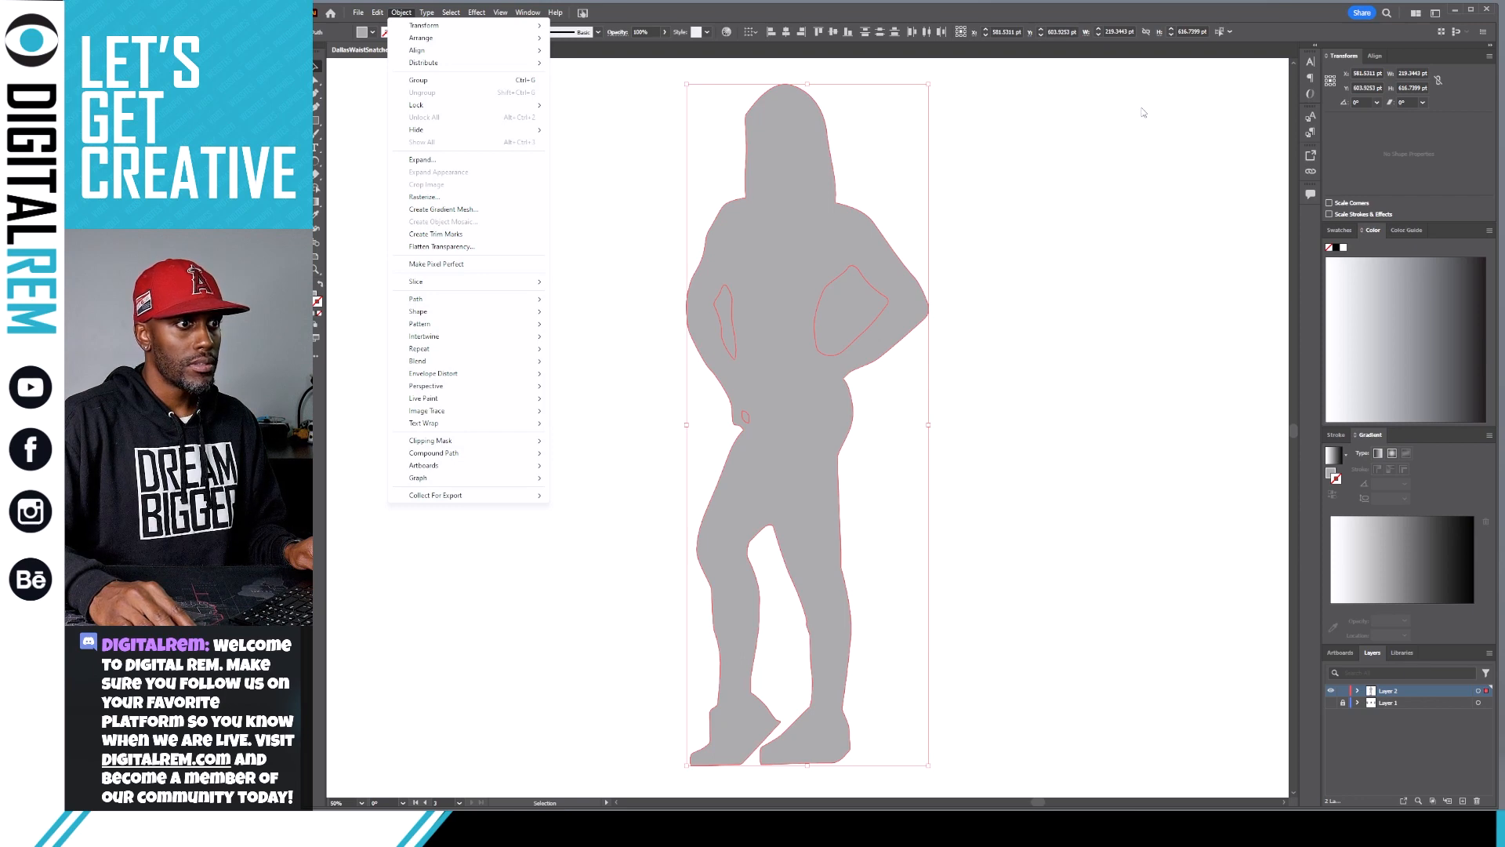
left_click(624, 11)
Show the Pathfinder panel, dock it with the collapsed panels beside the canvas and expand it.
left_click(528, 12)
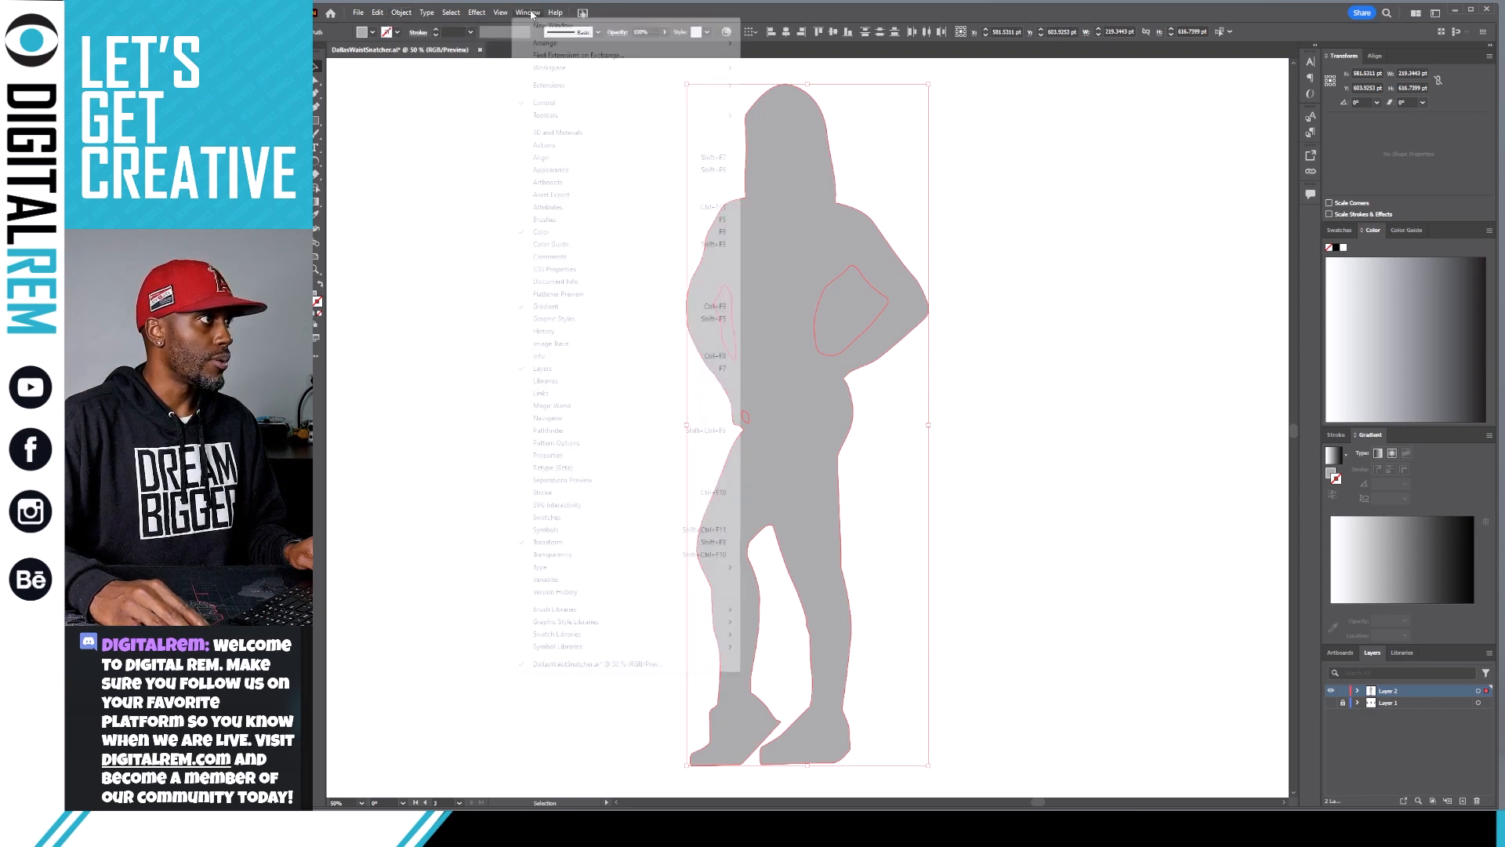
left_click(549, 430)
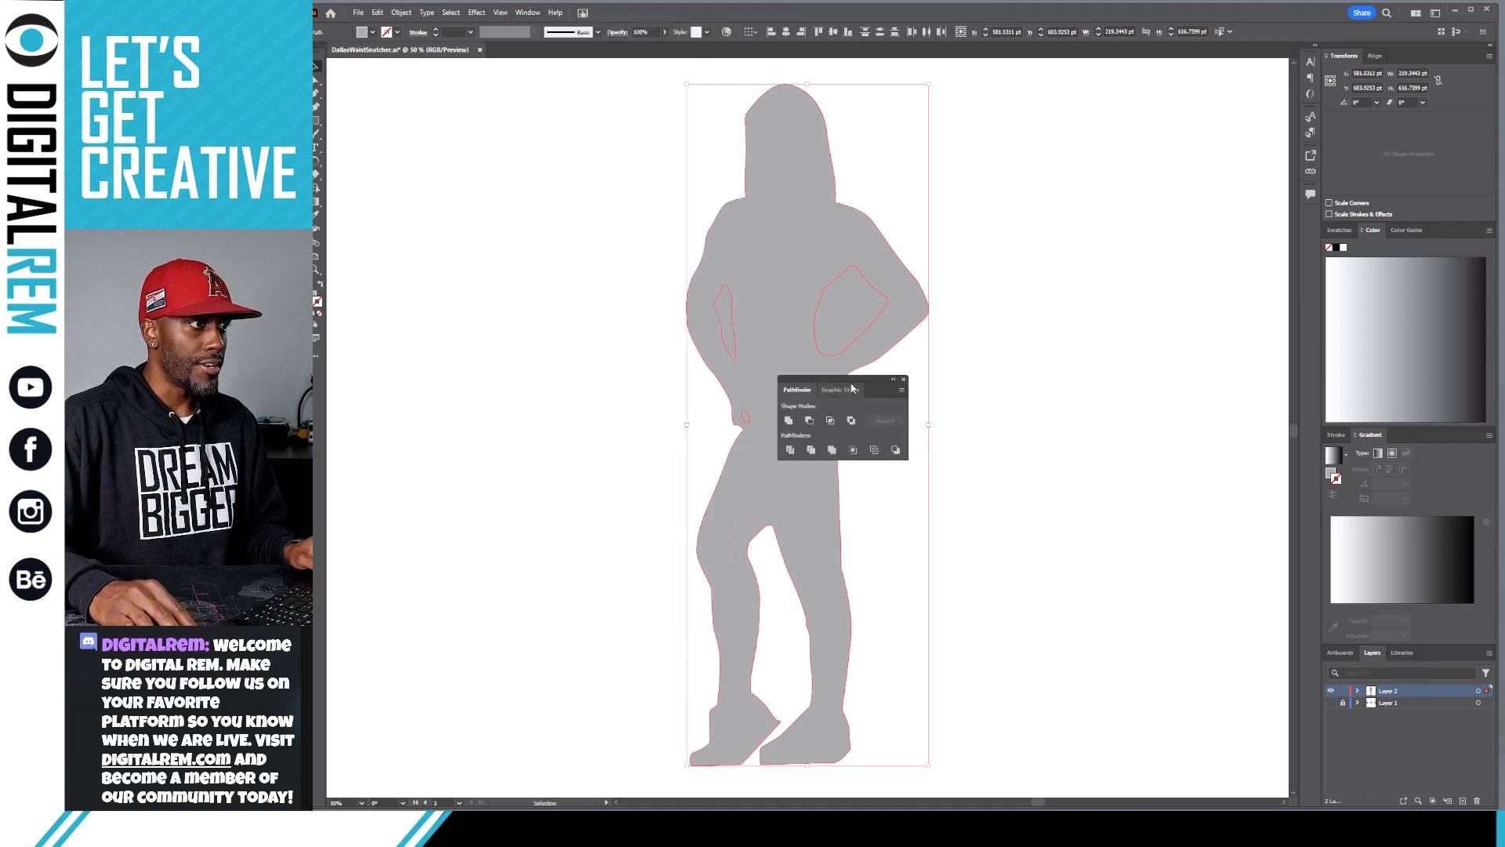
left_click_drag(862, 383, 1314, 224)
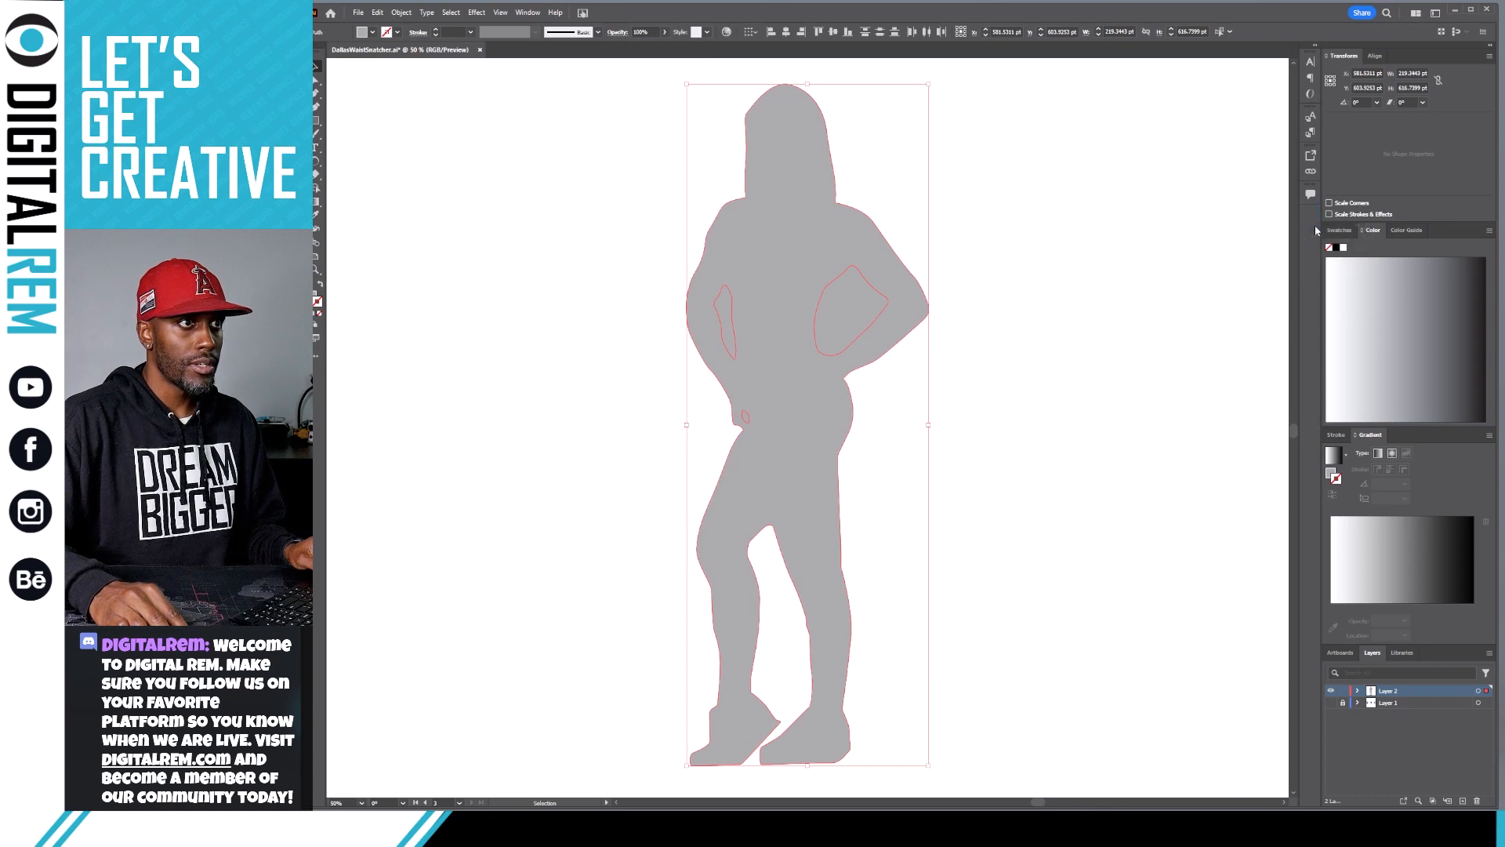
left_click(1310, 218)
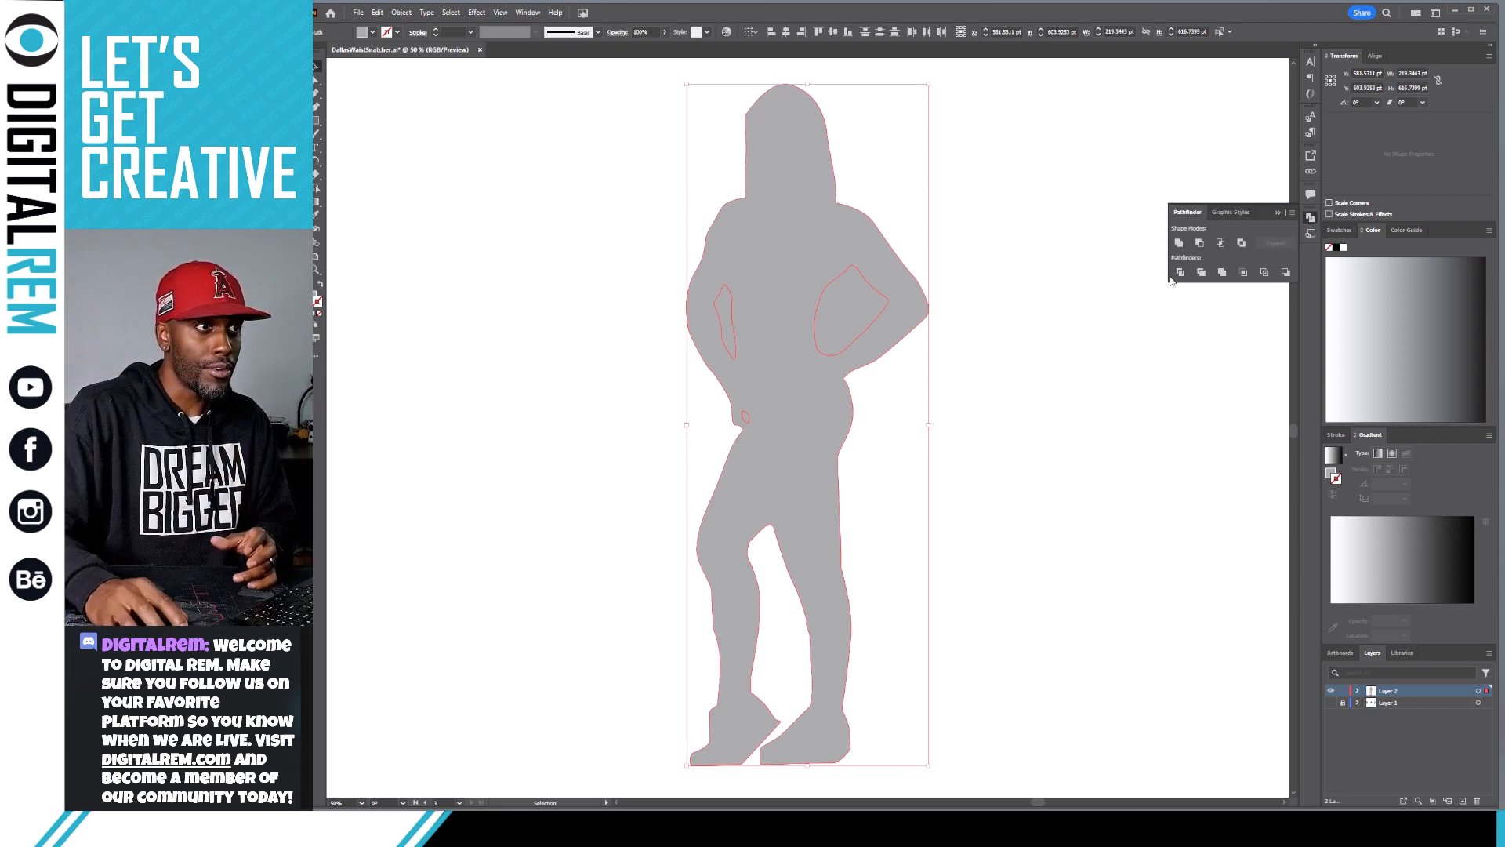
Divide the body outline with the inner opening paths and prepare to pick out individual pieces.
left_click(1161, 302)
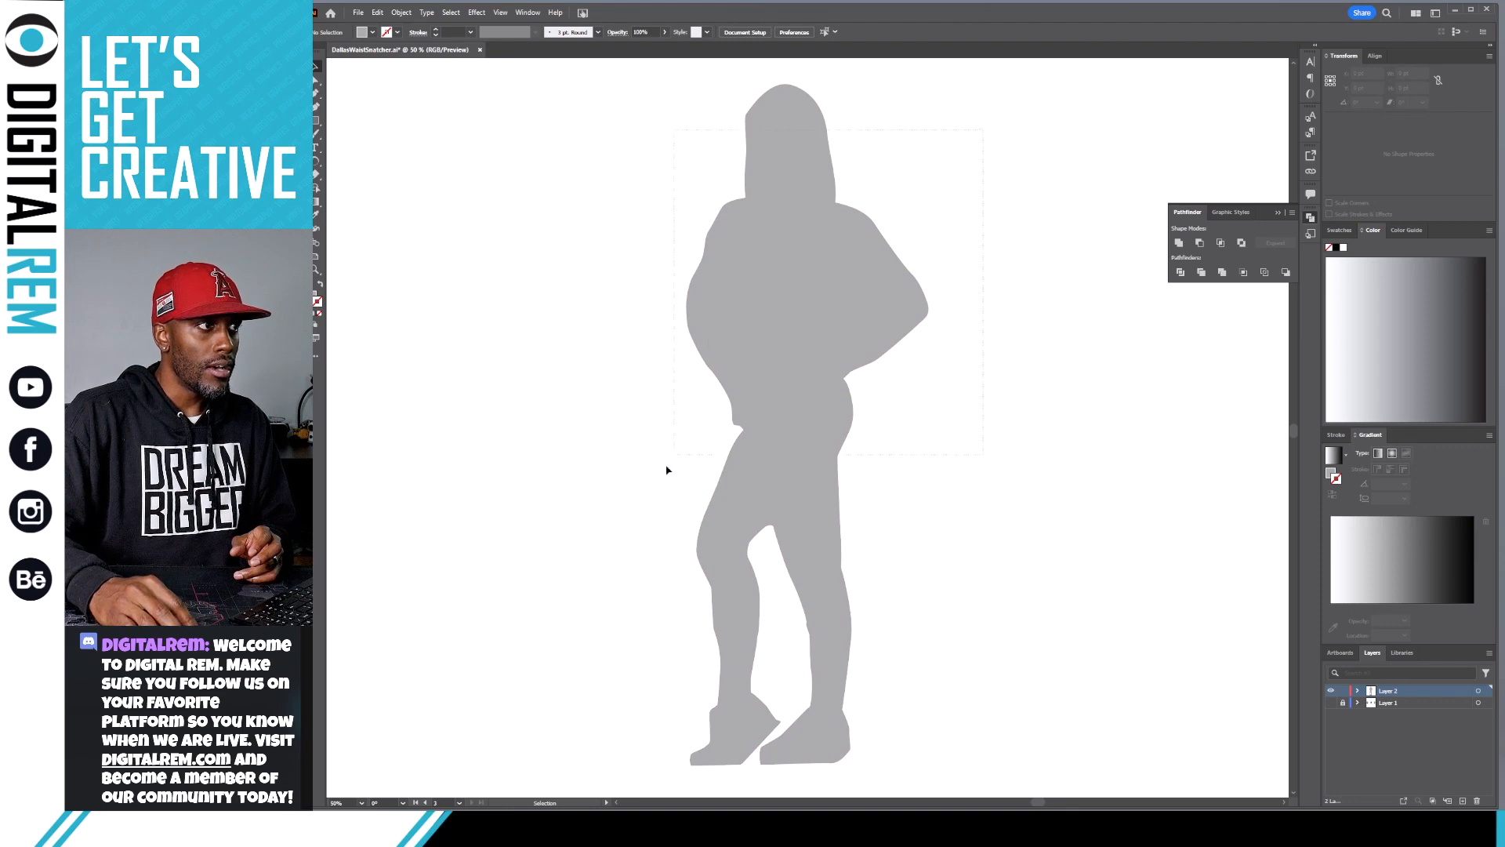
key("ctrl+a")
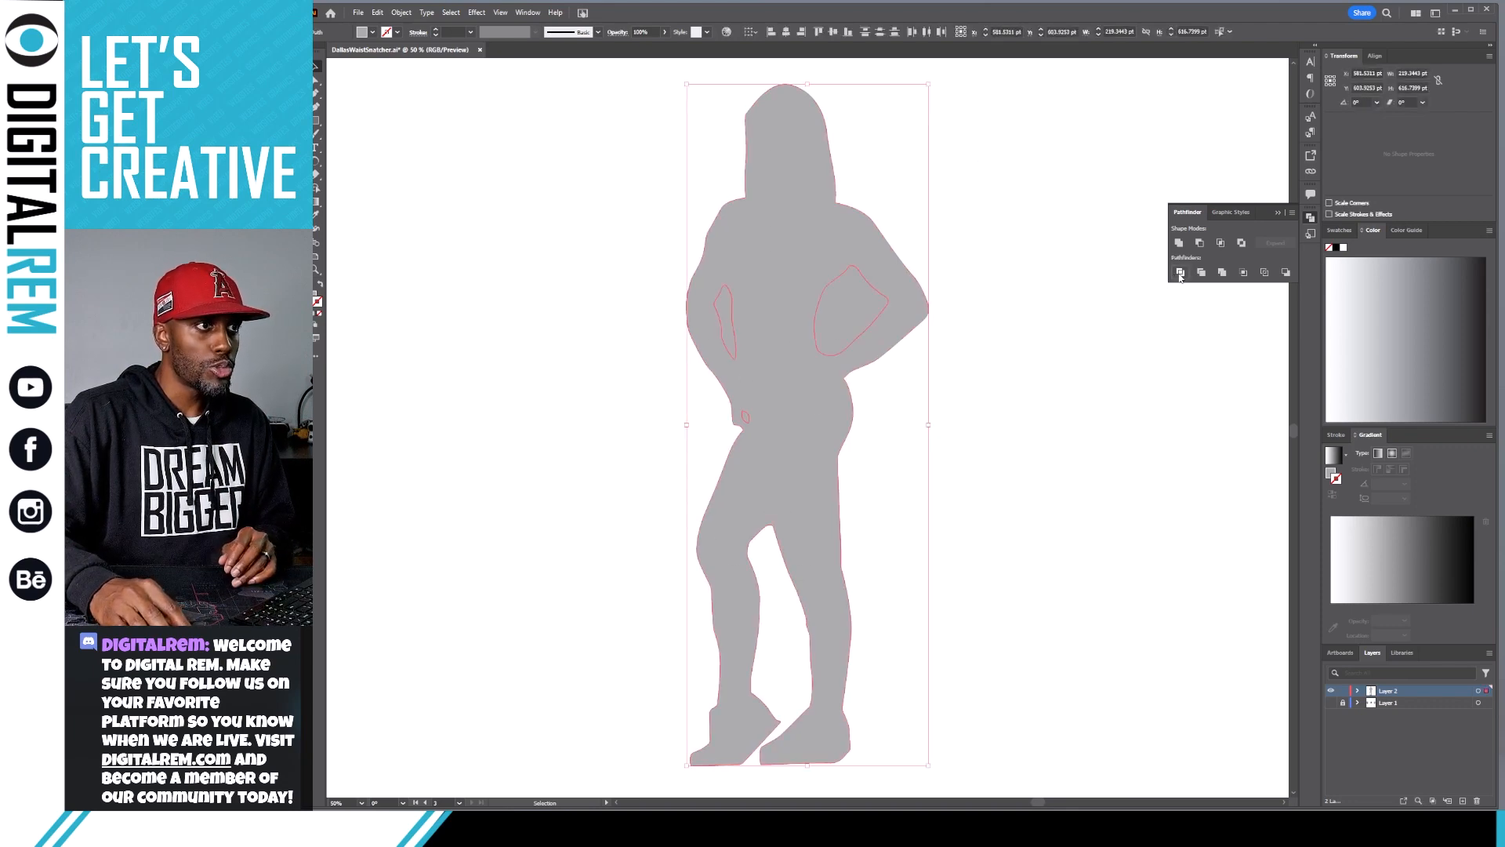
left_click(1179, 274)
left_click(1001, 323)
key("a")
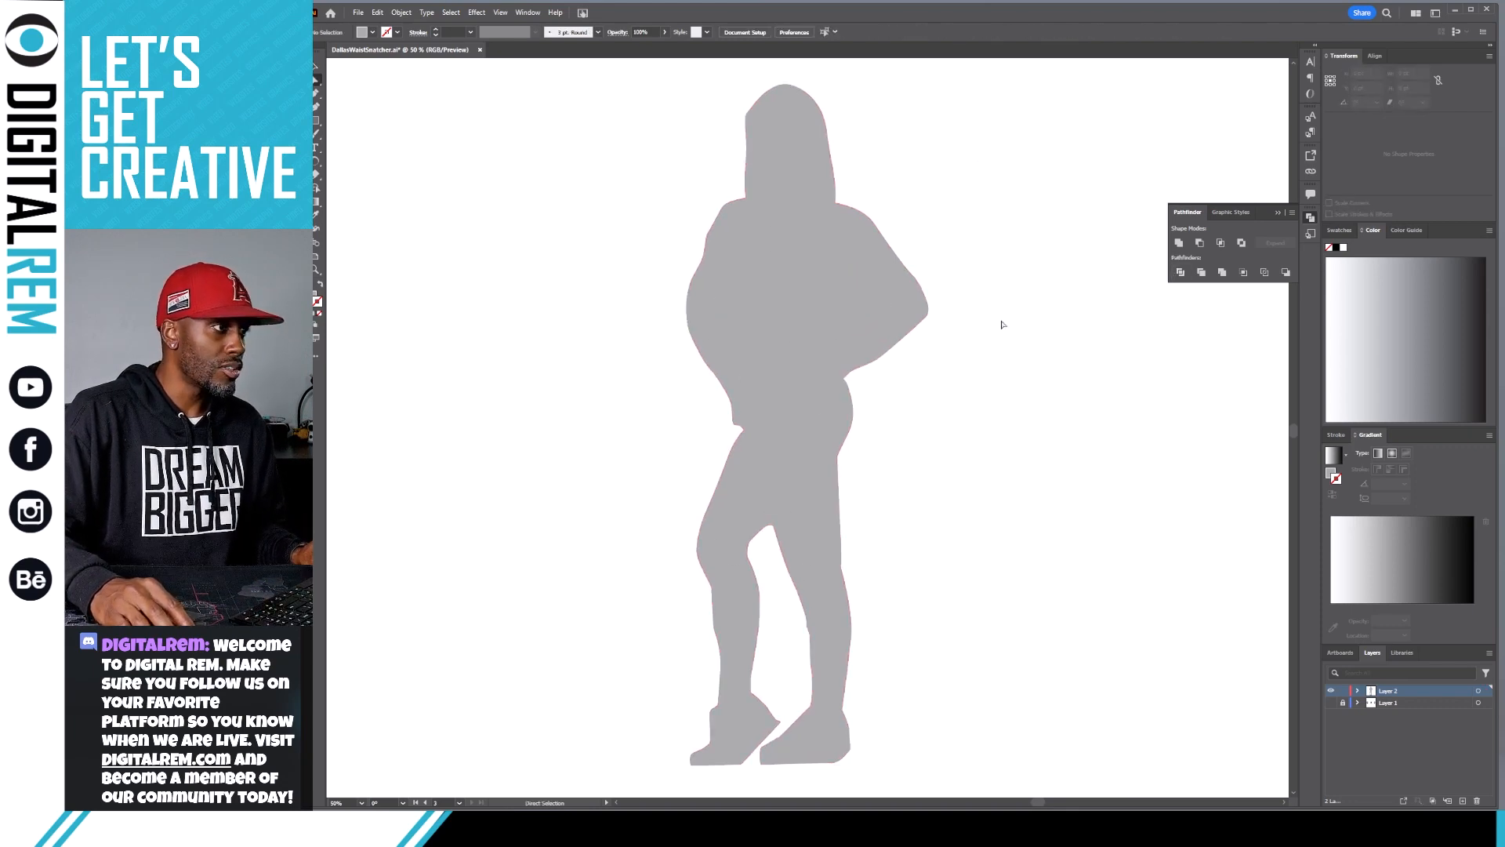
Delete the two arm-gap pieces and the small hip-gap piece from the divided silhouette.
left_click(848, 308)
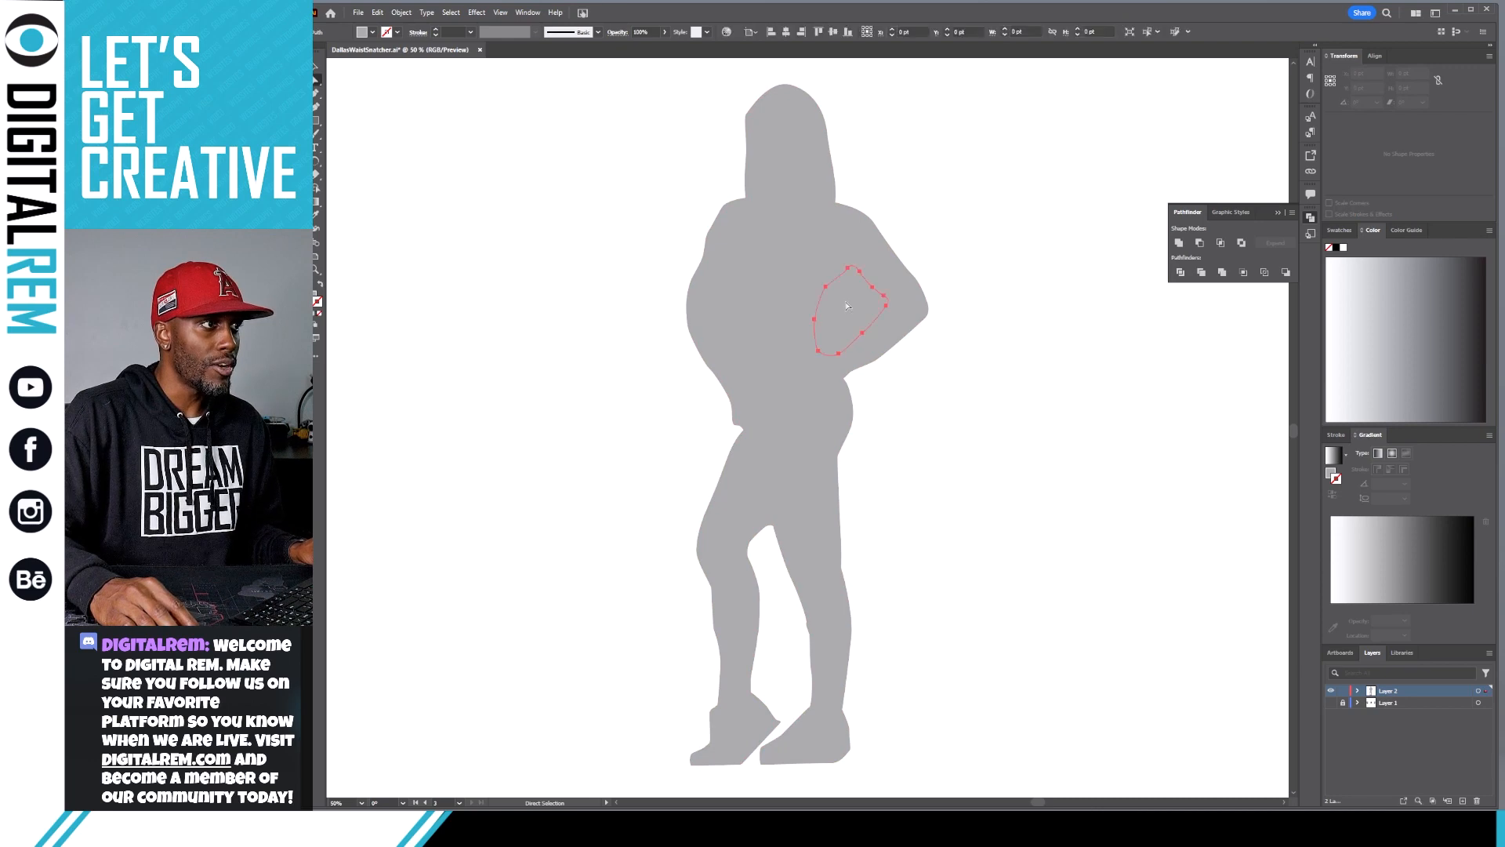
left_click(724, 320)
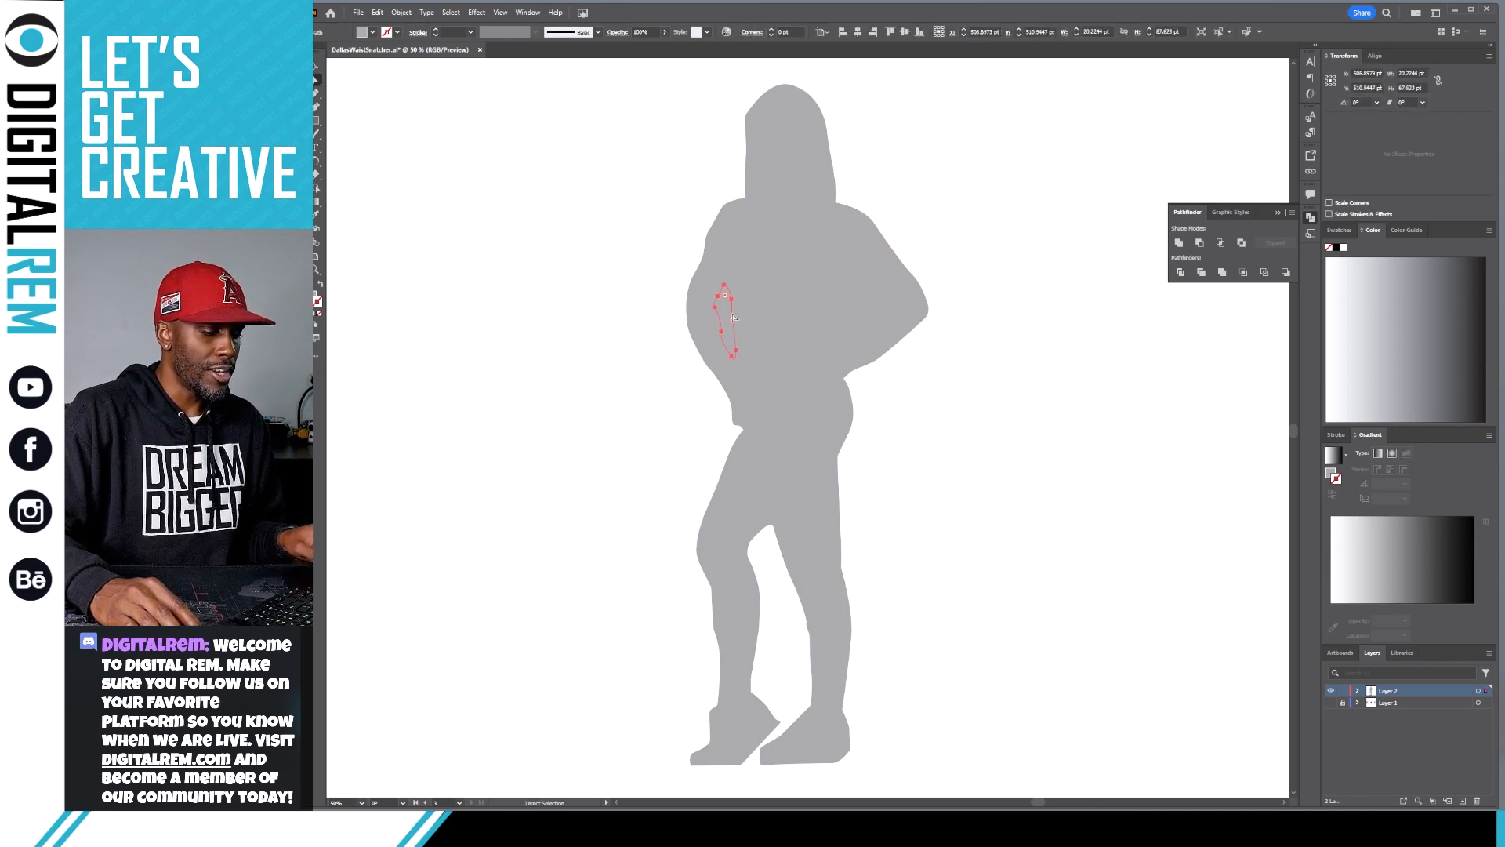
key("Delete")
left_click(858, 303)
key("Delete")
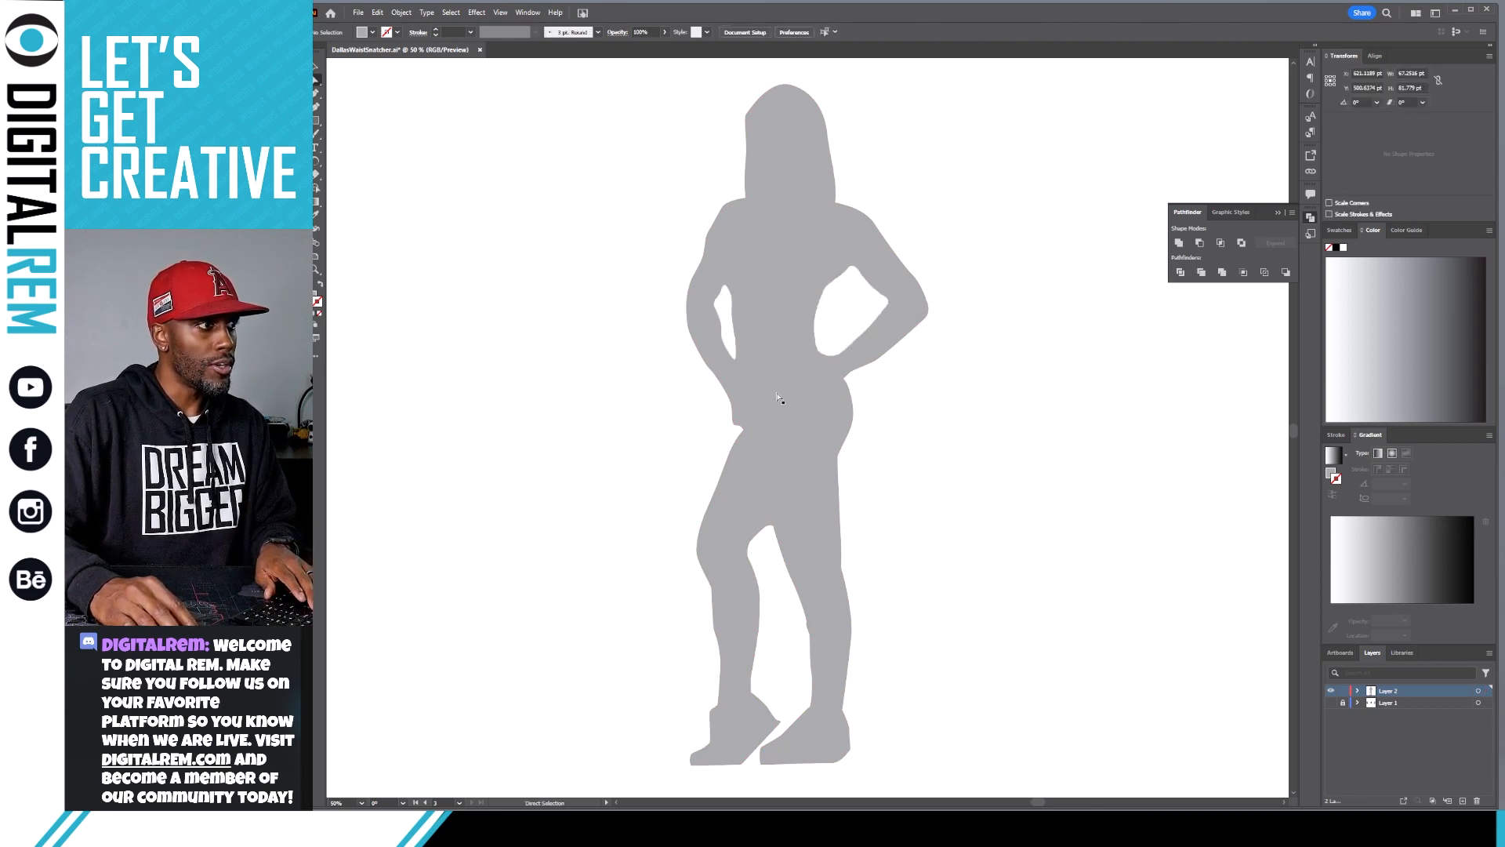
left_click(745, 421)
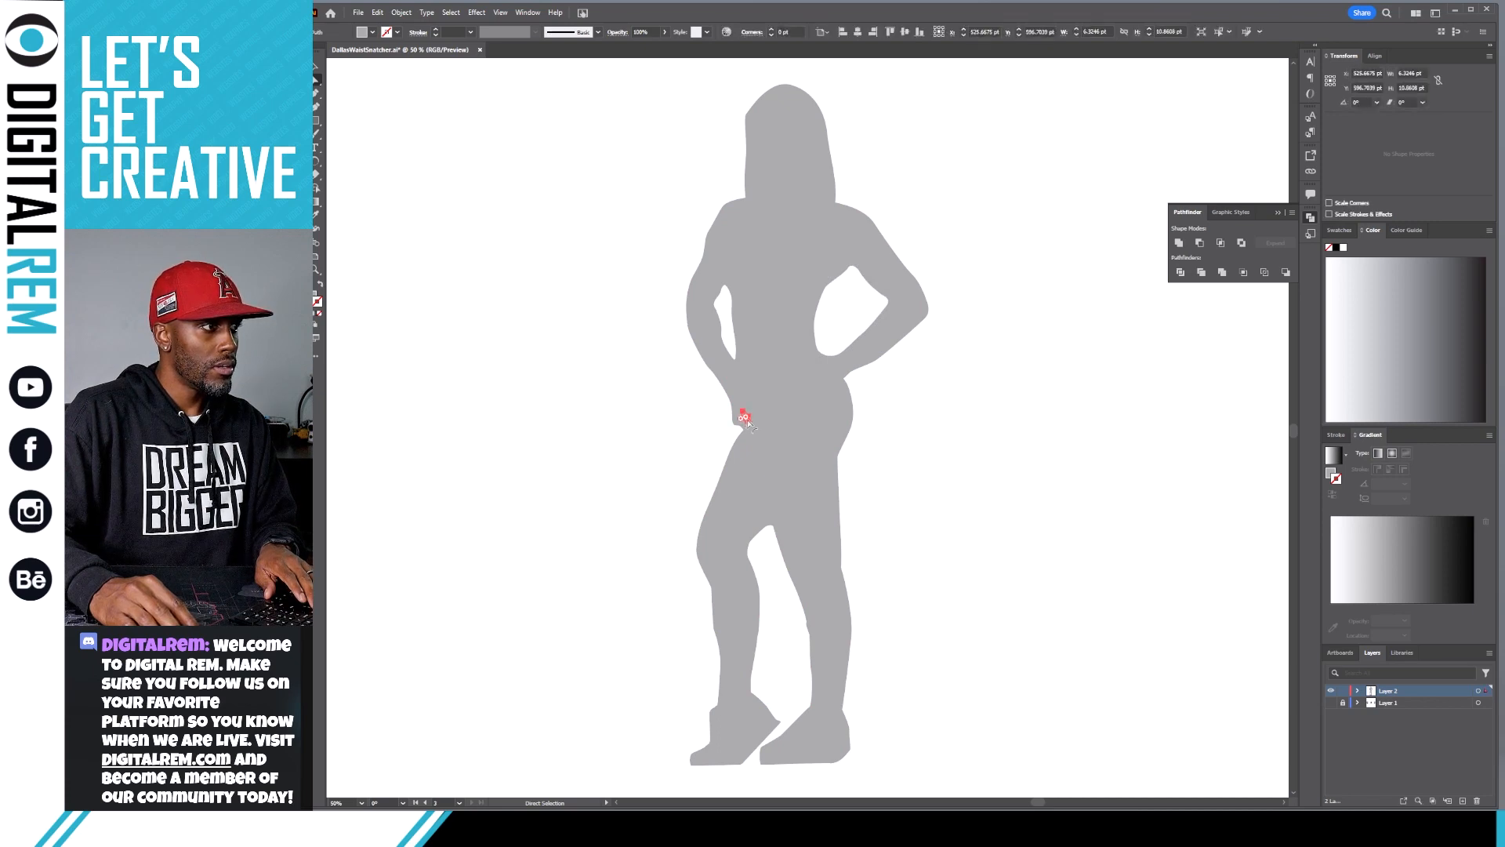
key("Delete")
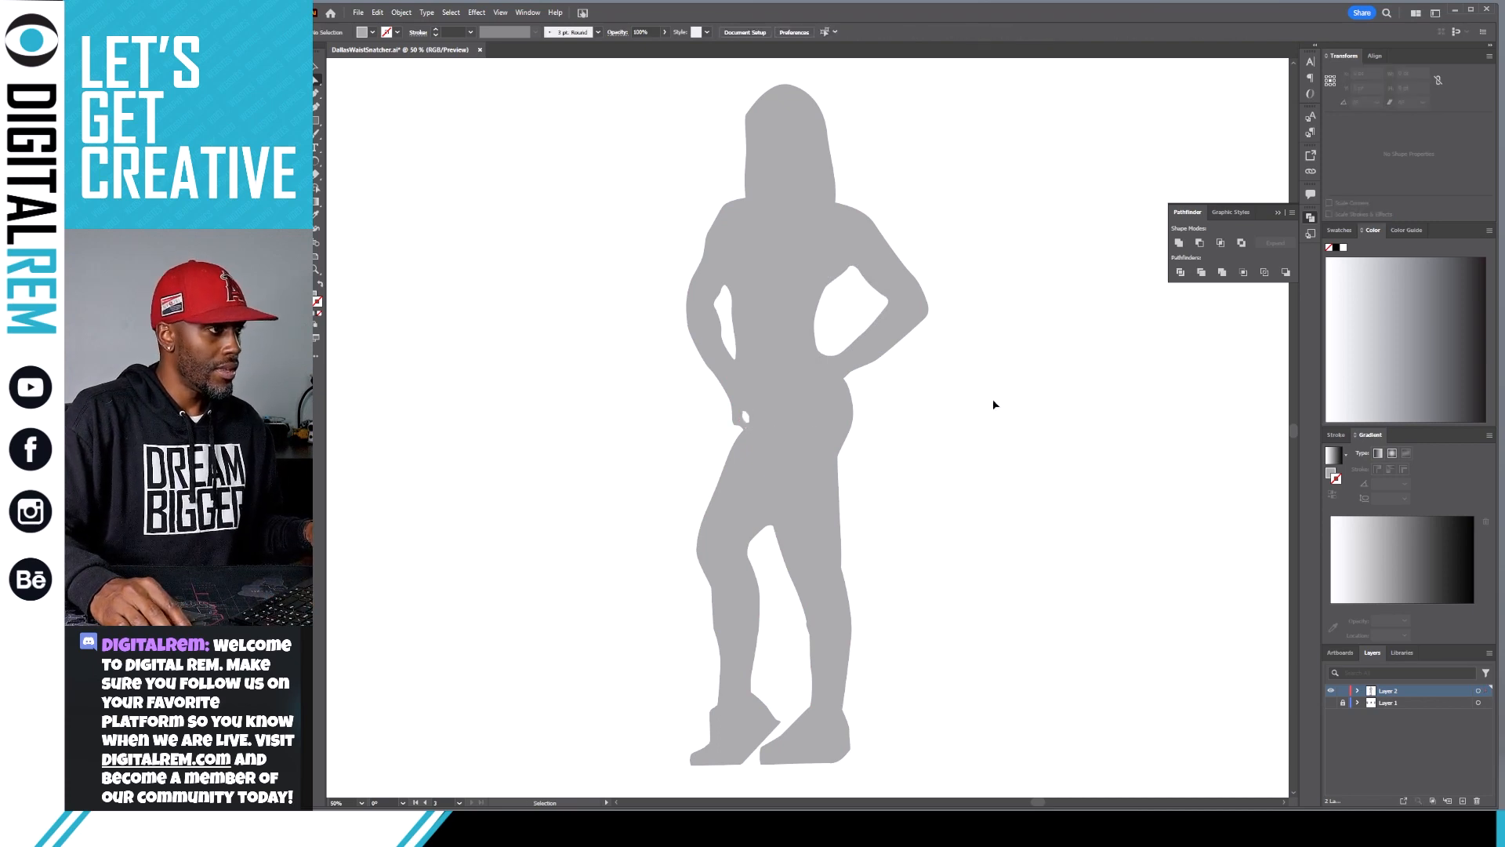
Undo the piece deletions and the Divide operation, back to the filled body with its separate opening paths.
key("ctrl+z")
key("ctrl+z")
key("ctrl+z")
key("ctrl+z")
key("ctrl+z")
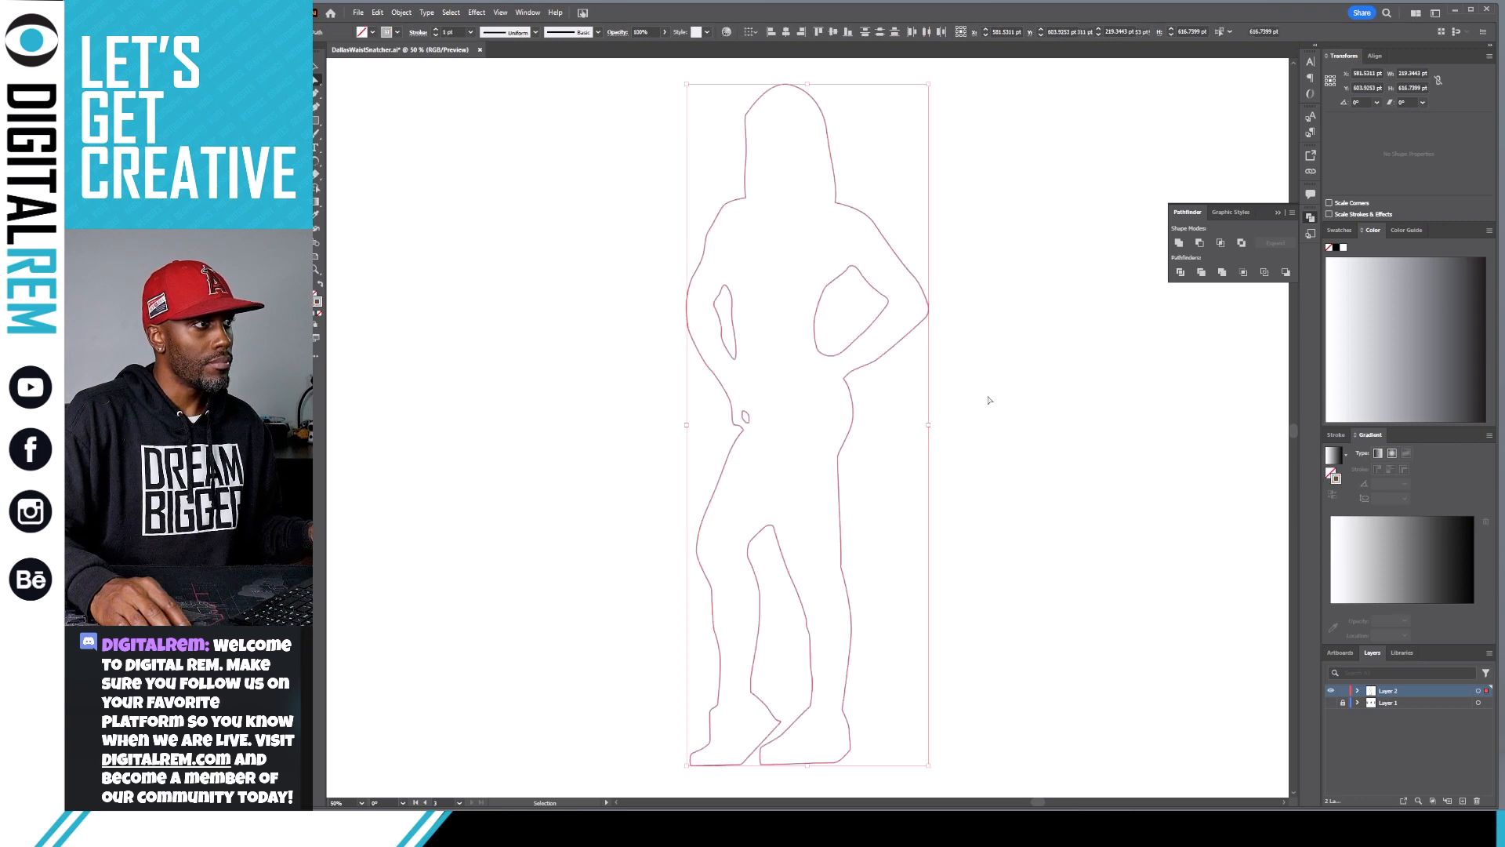
key("ctrl+shift+z")
left_click(989, 393)
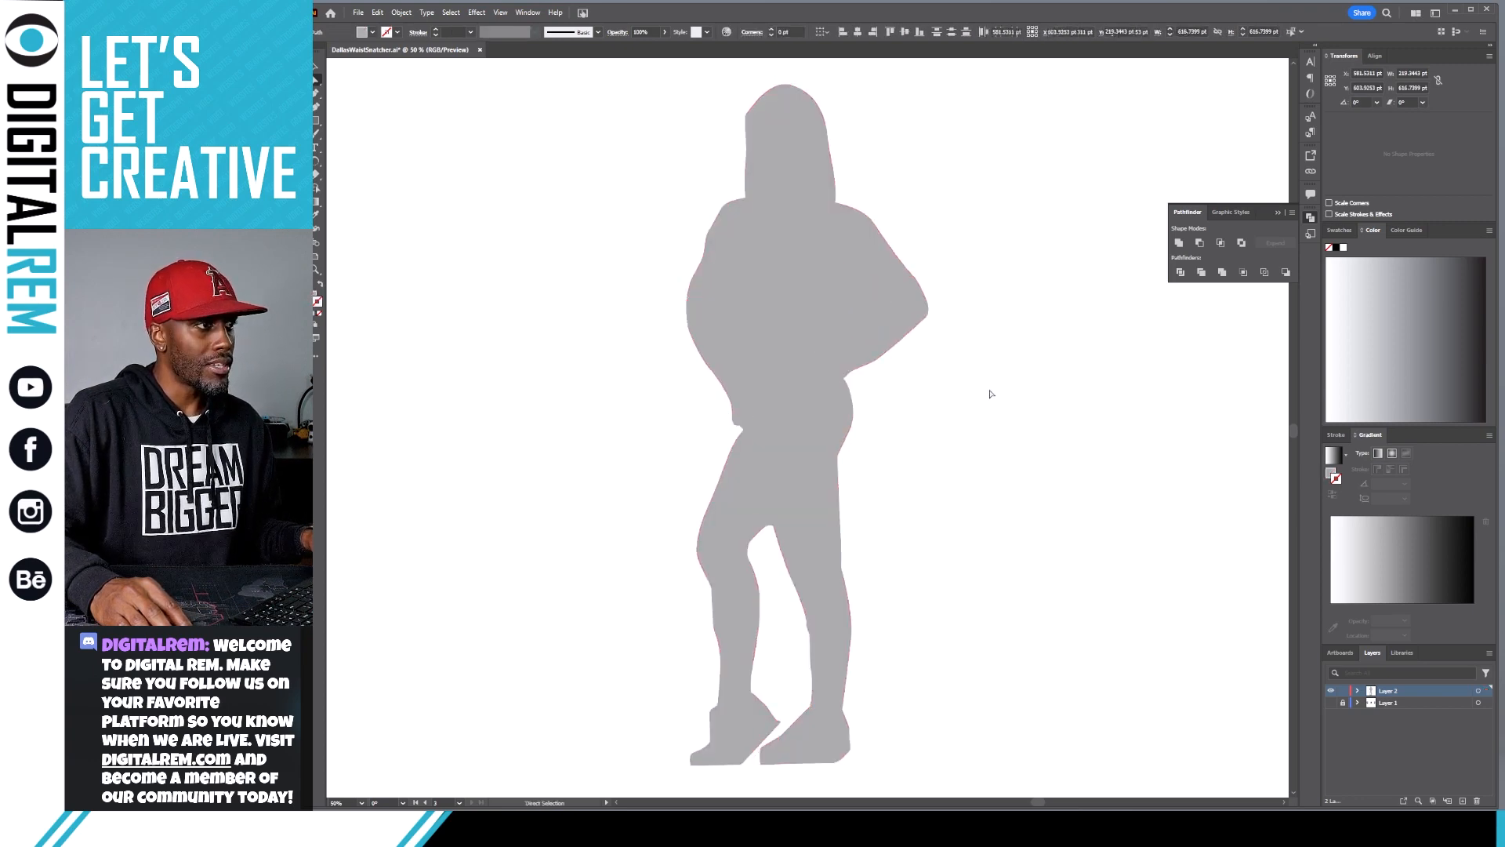
Select the body outline with all opening paths and cut the openings out using Minus Front.
key("v")
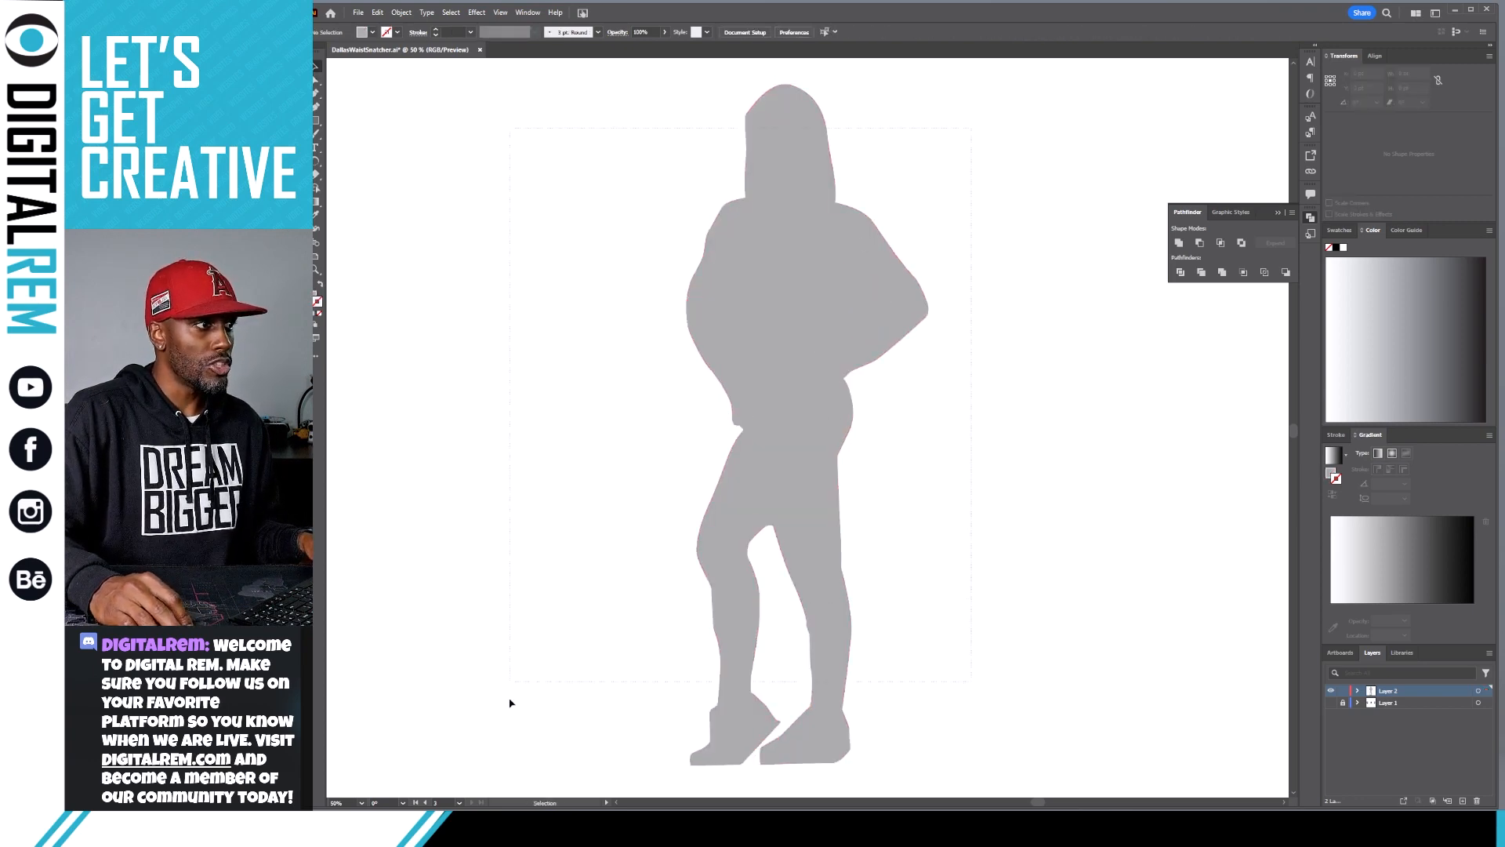
left_click(924, 316)
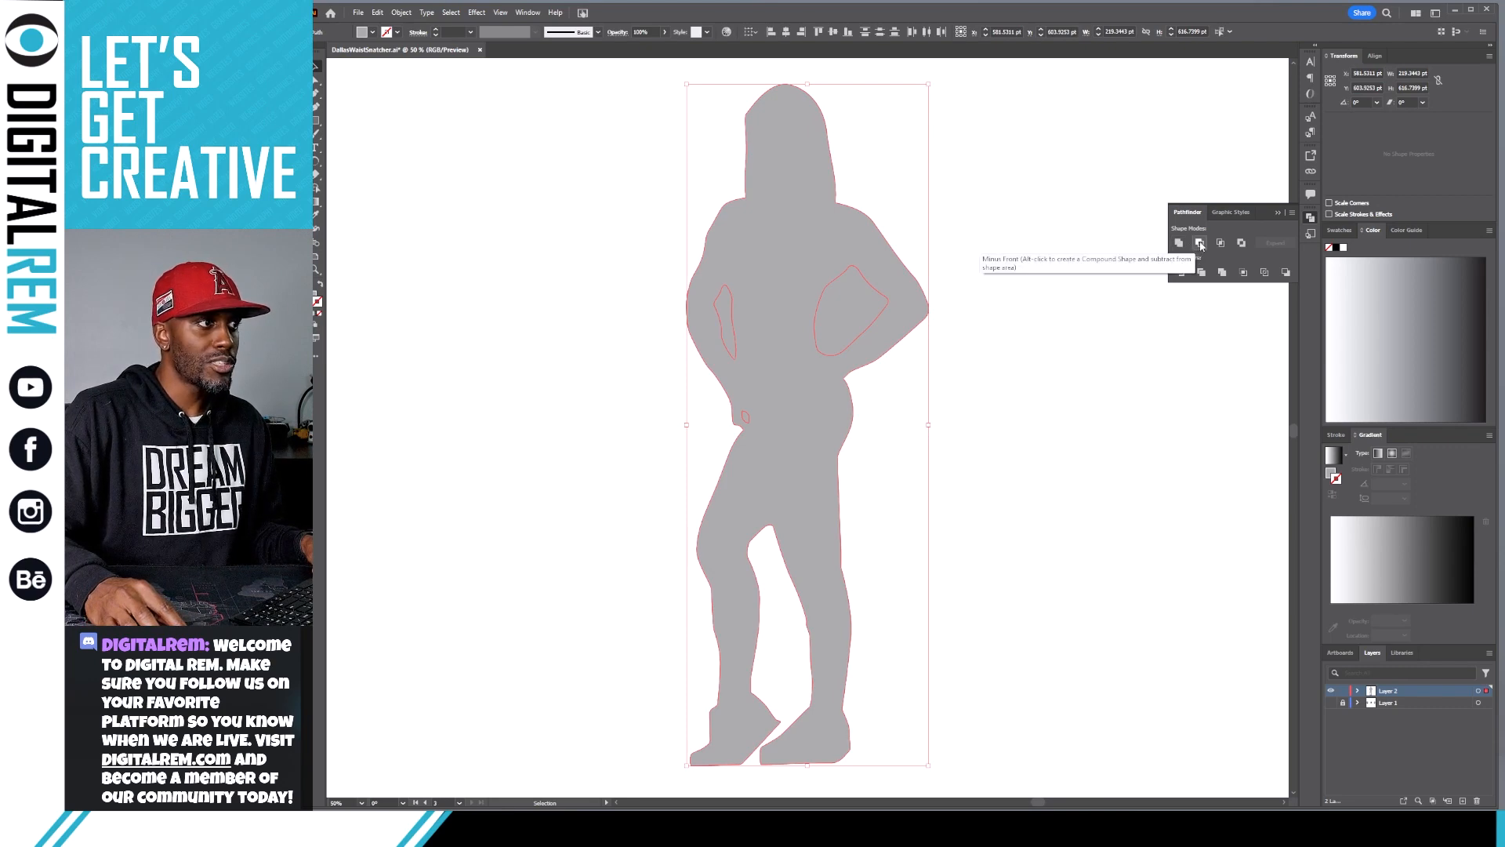
left_click(1200, 244)
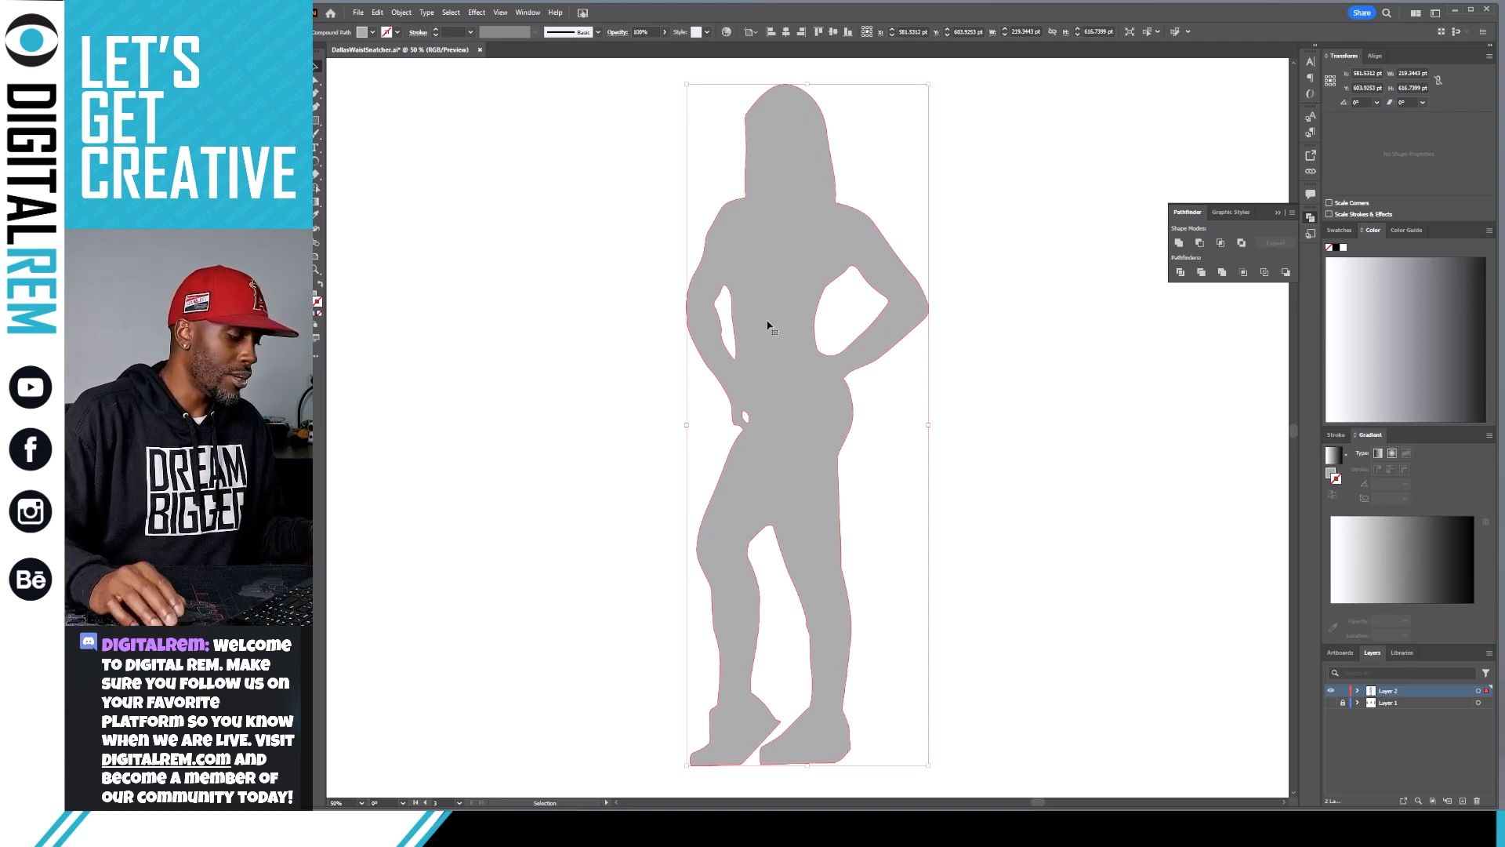
Undo the Minus Front subtraction and select the larger arm opening's path on its own.
key("a")
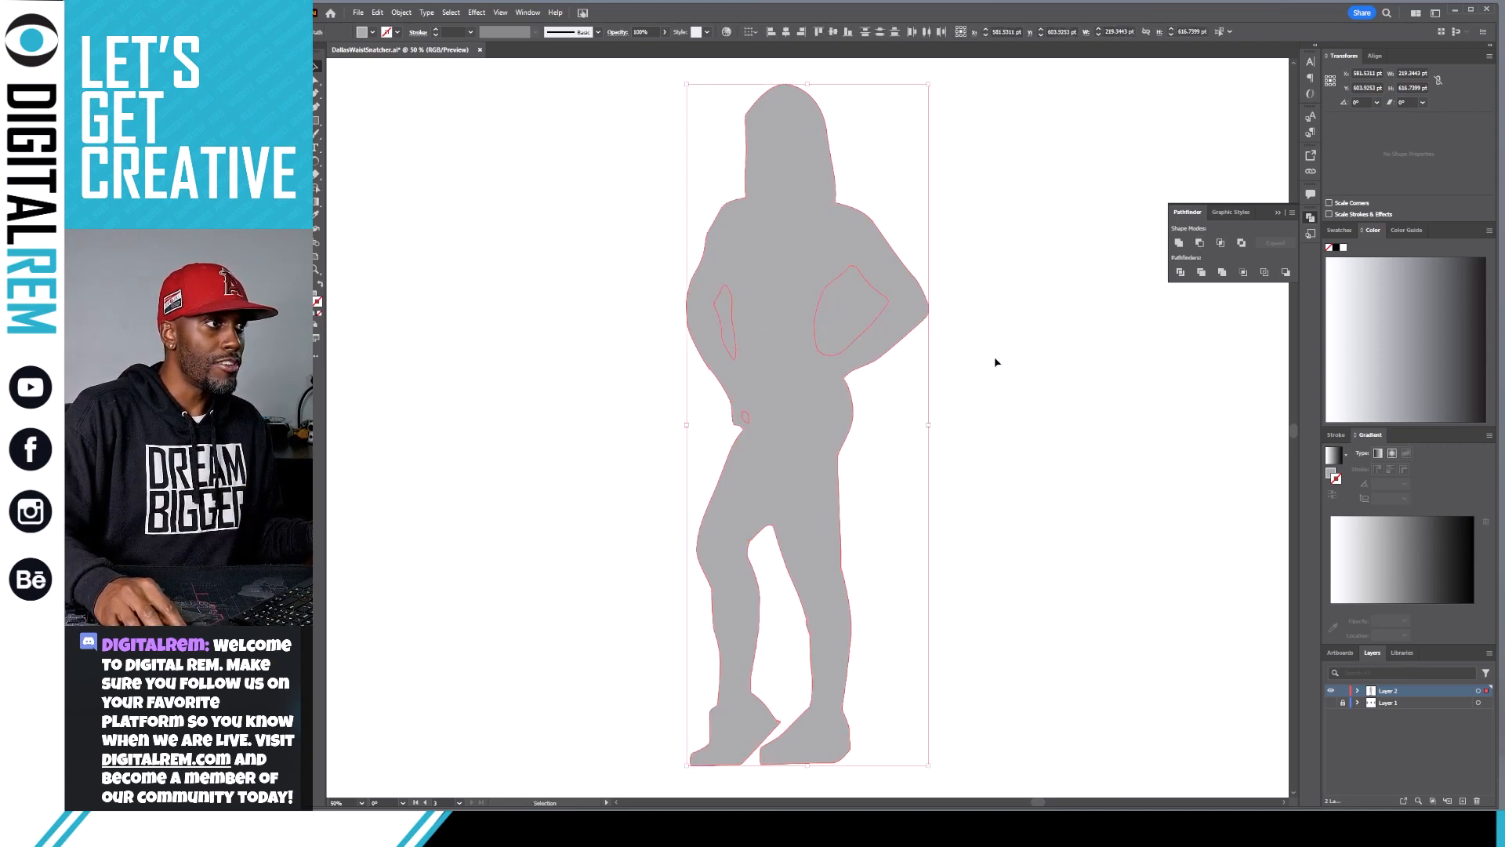
left_click(994, 356)
left_click(848, 309)
key("v")
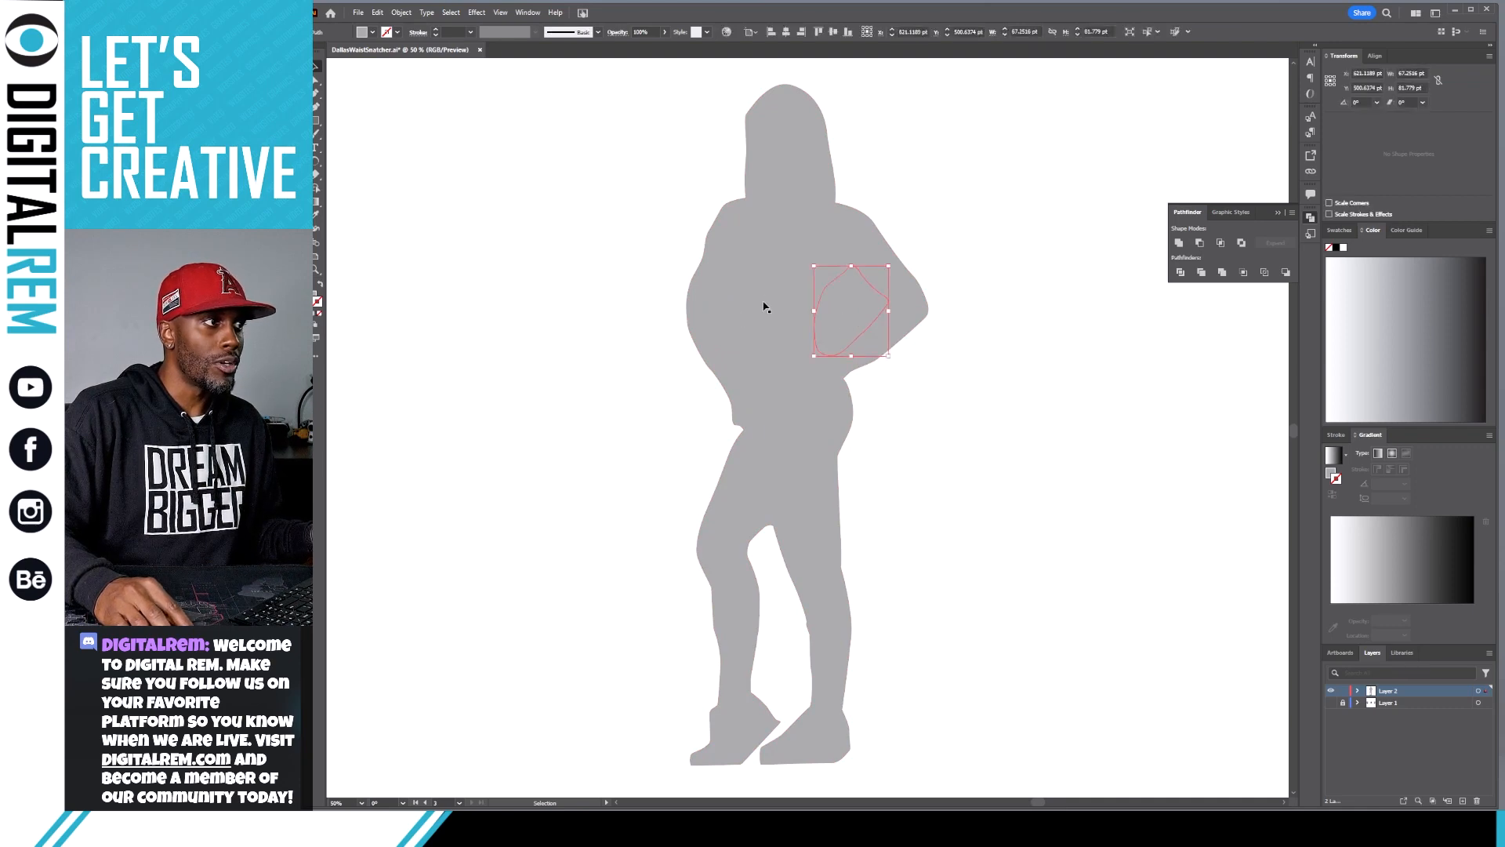
Send the body outline to the back, behind the arm and hip opening paths.
left_click(797, 219)
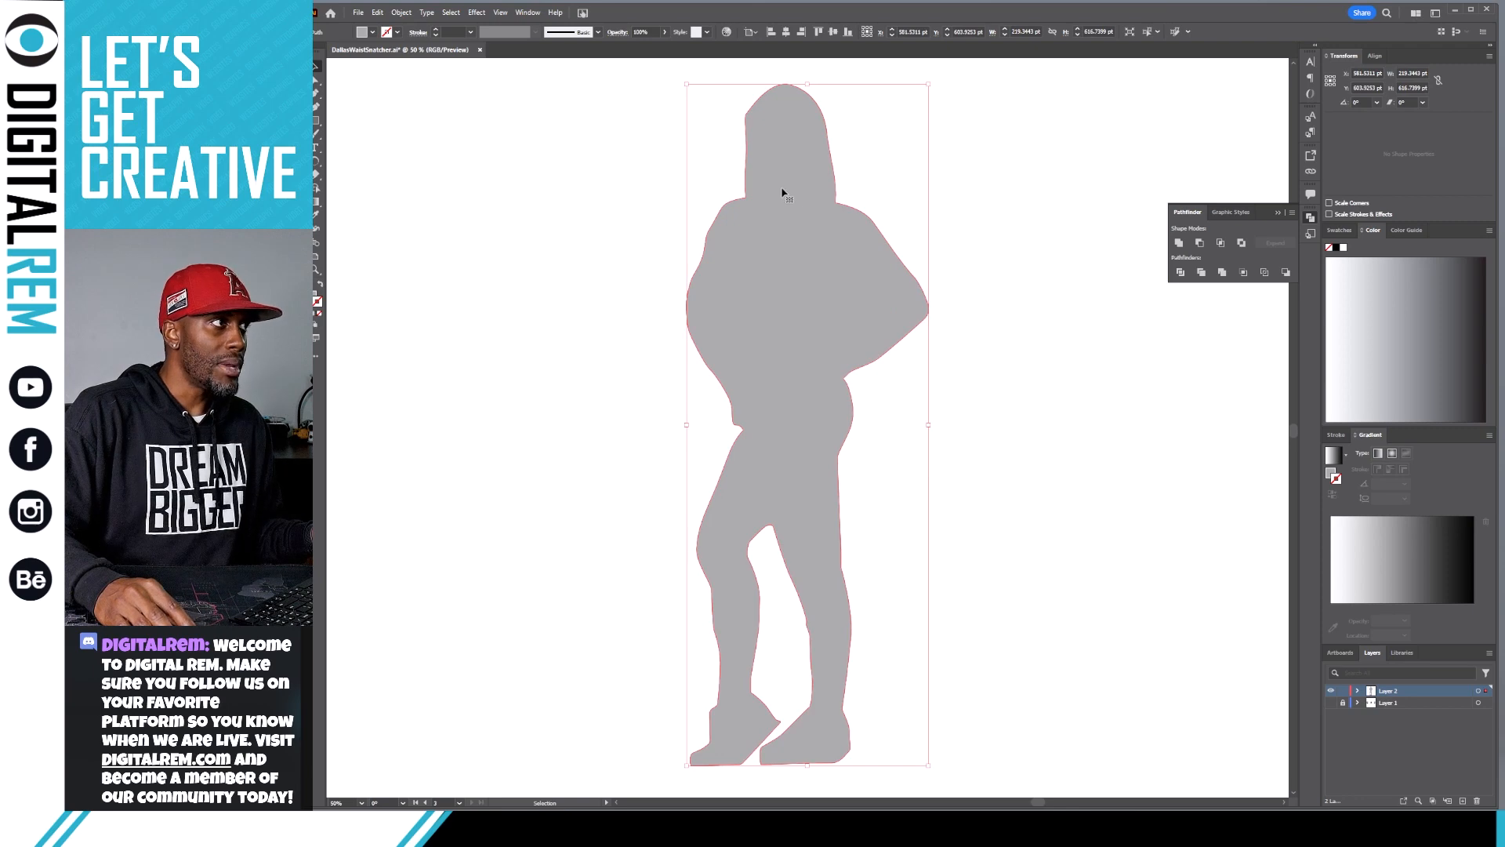
right_click(782, 192)
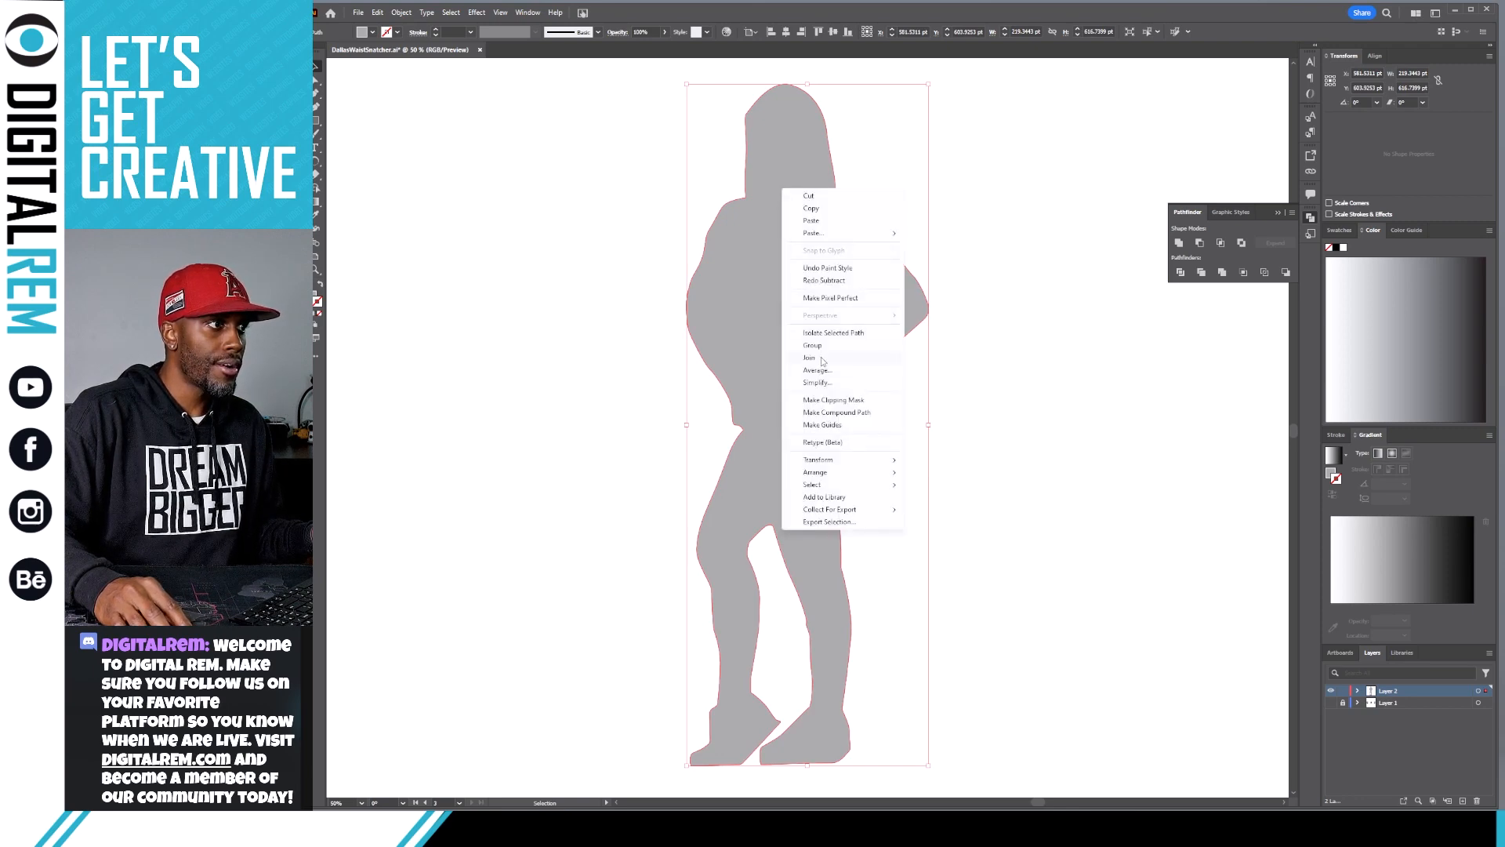
mouse_move(830, 472)
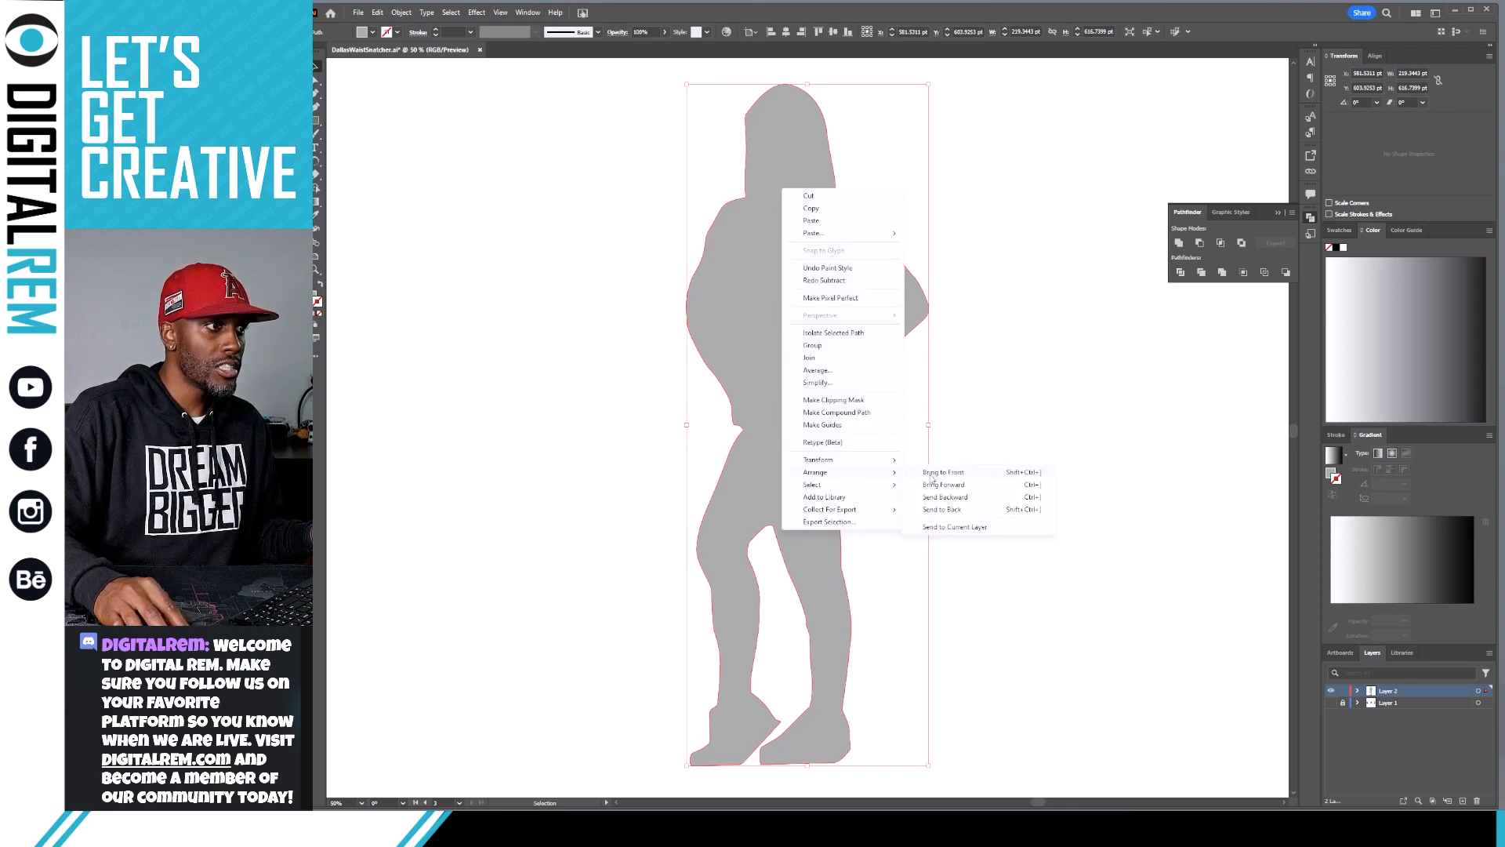
left_click(957, 511)
left_click(1008, 331)
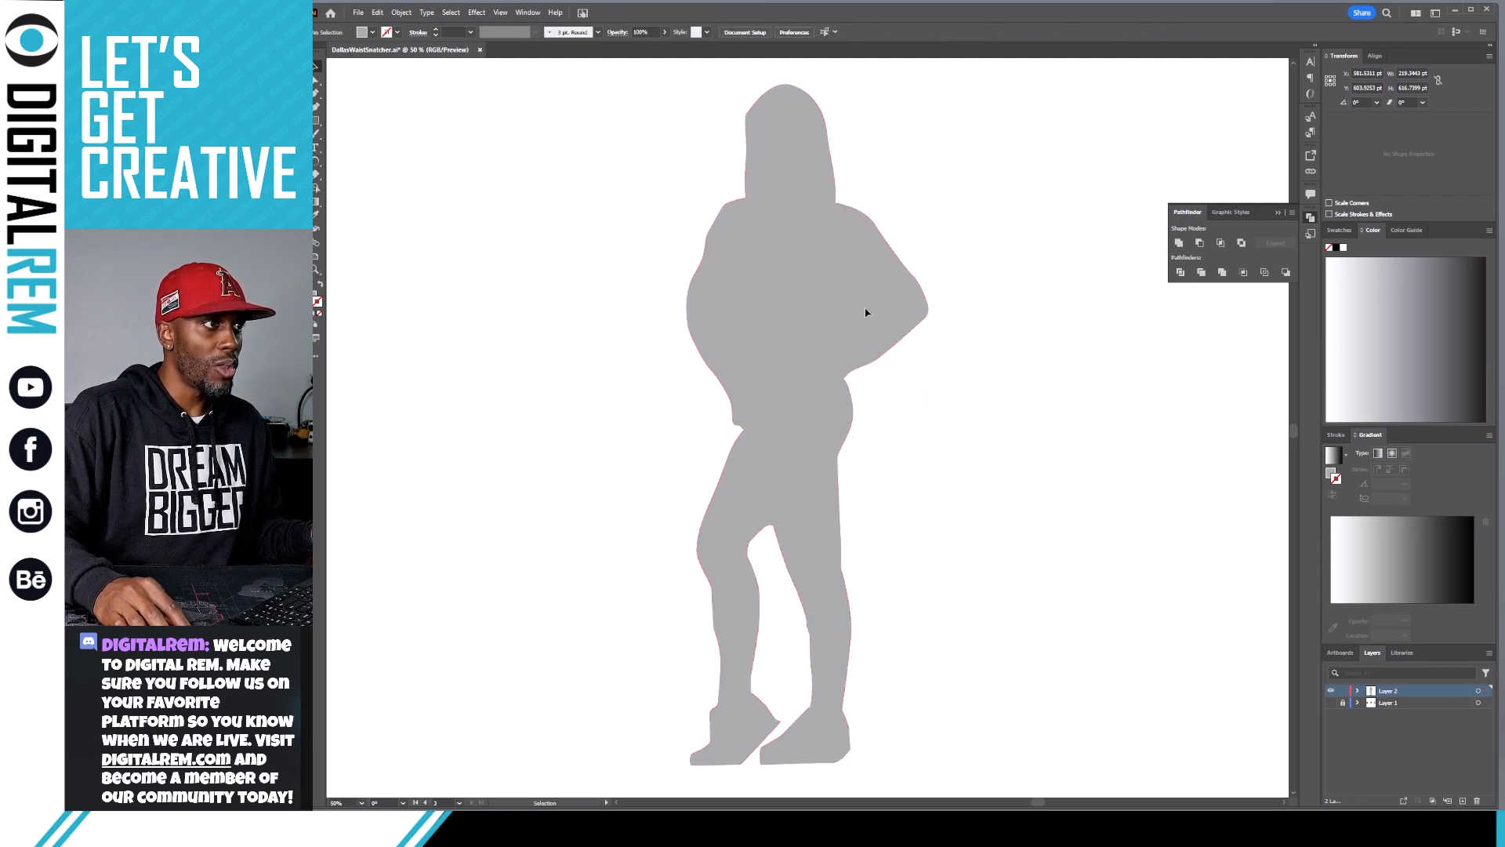
Subtract the arm and hip opening paths from the body outline with Minus Front.
left_click_drag(578, 721, 702, 548)
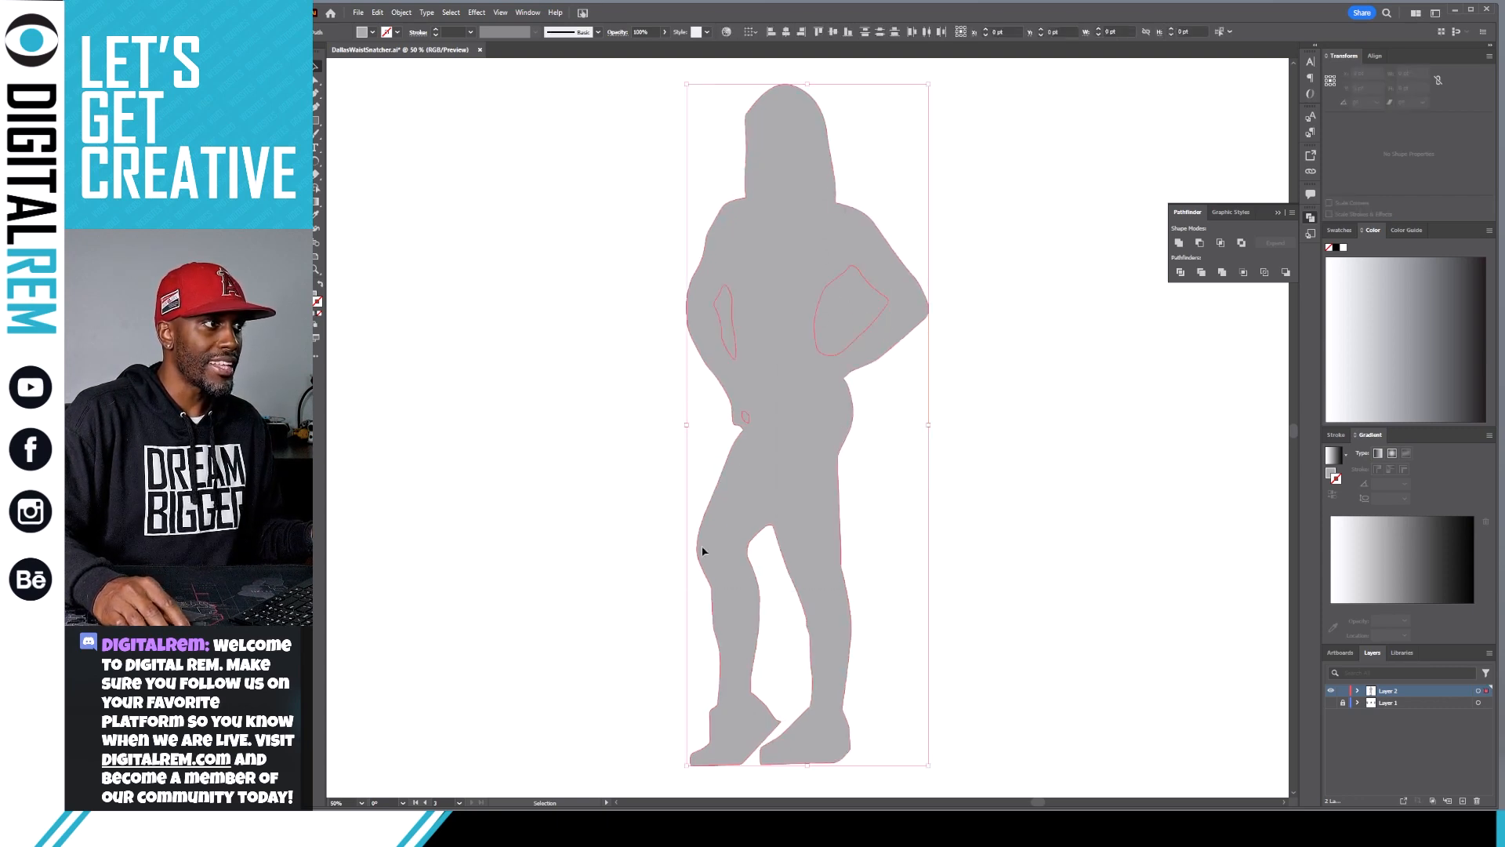
left_click(1220, 244)
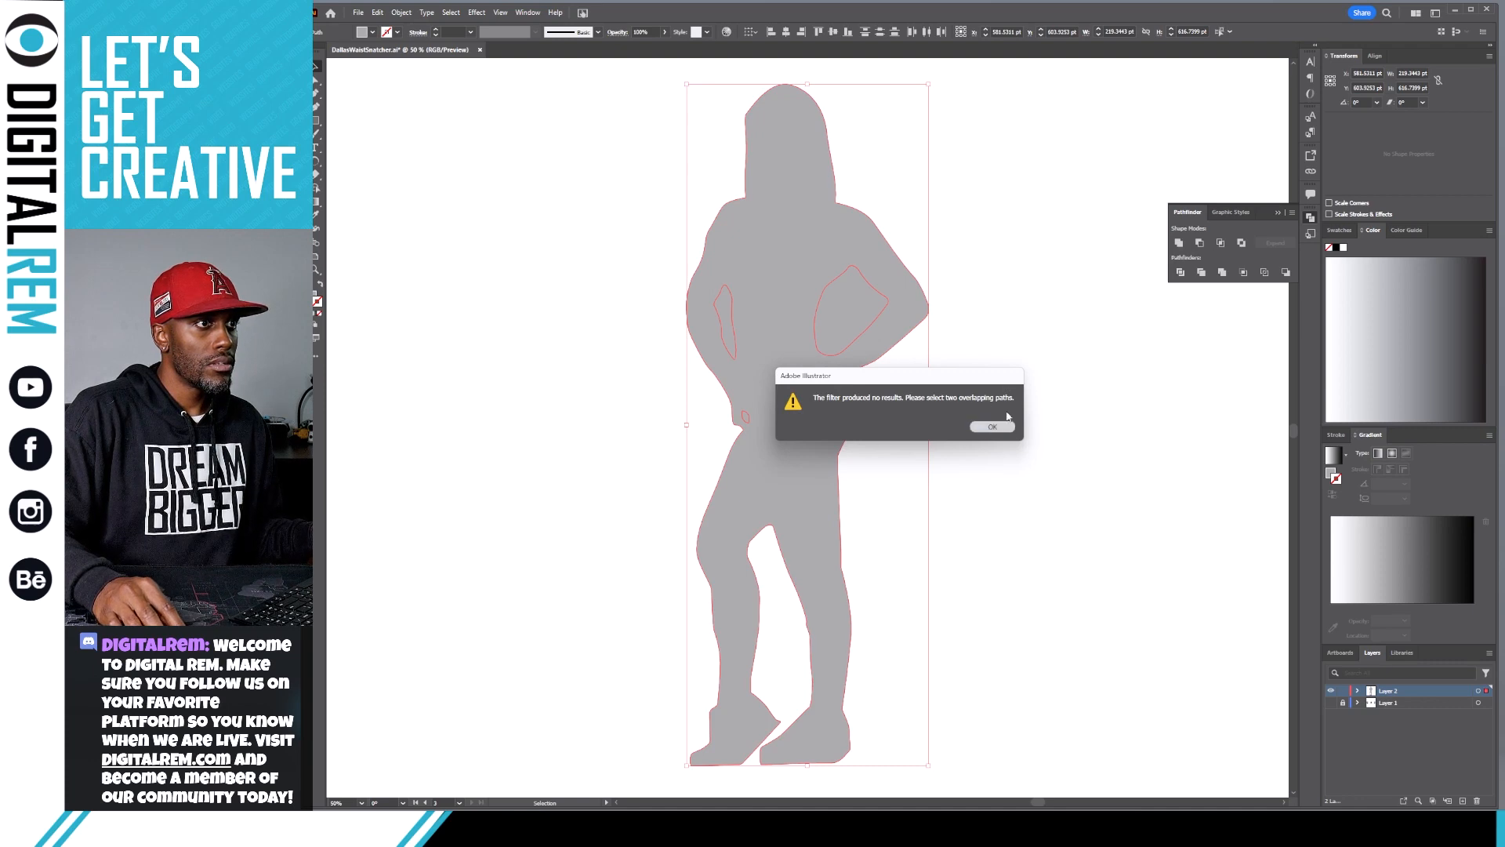
left_click(989, 428)
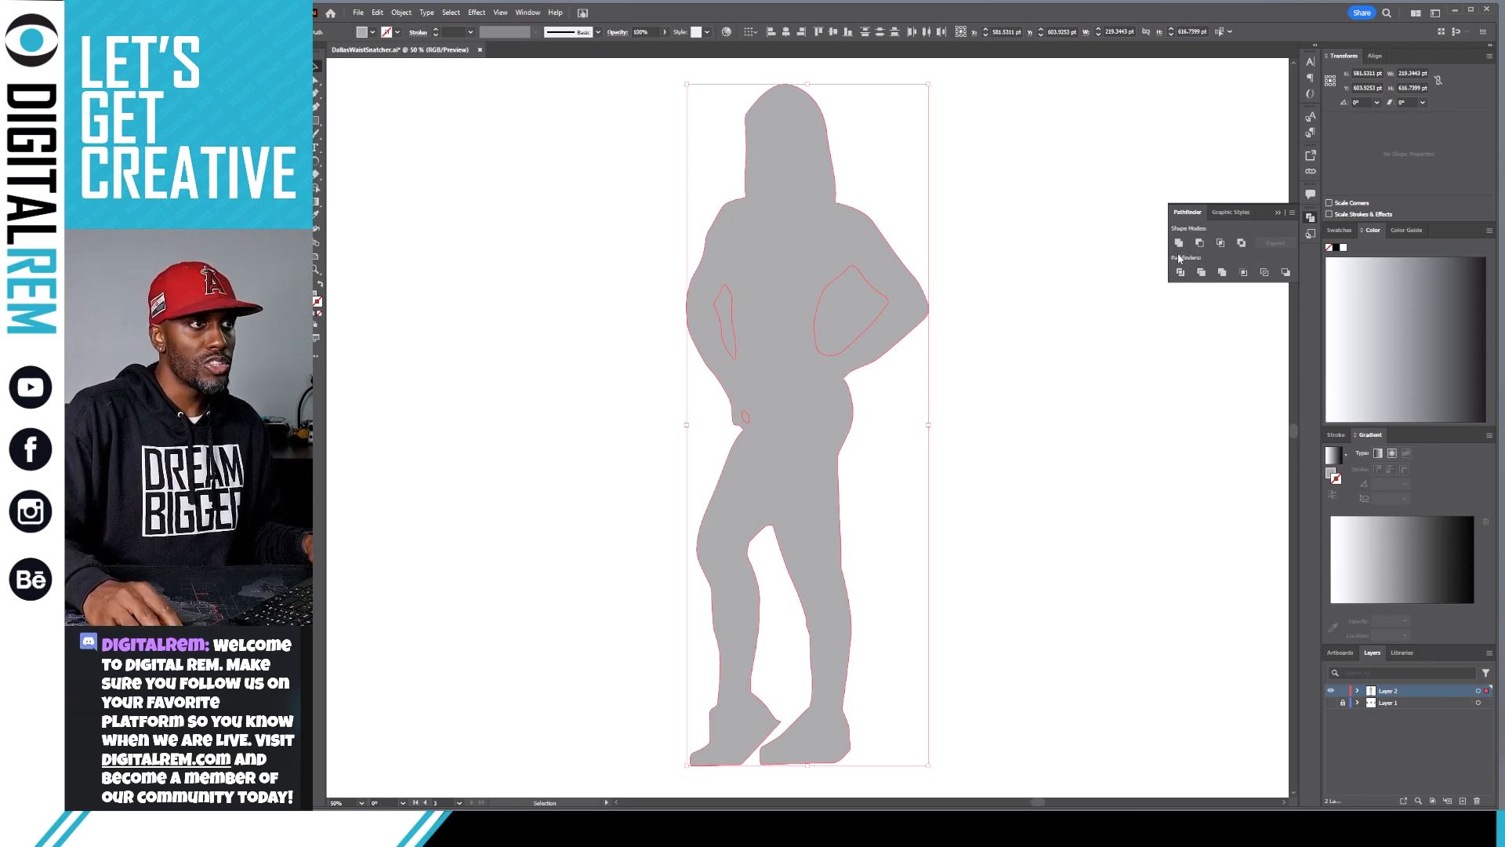
left_click(1198, 243)
left_click(1032, 275)
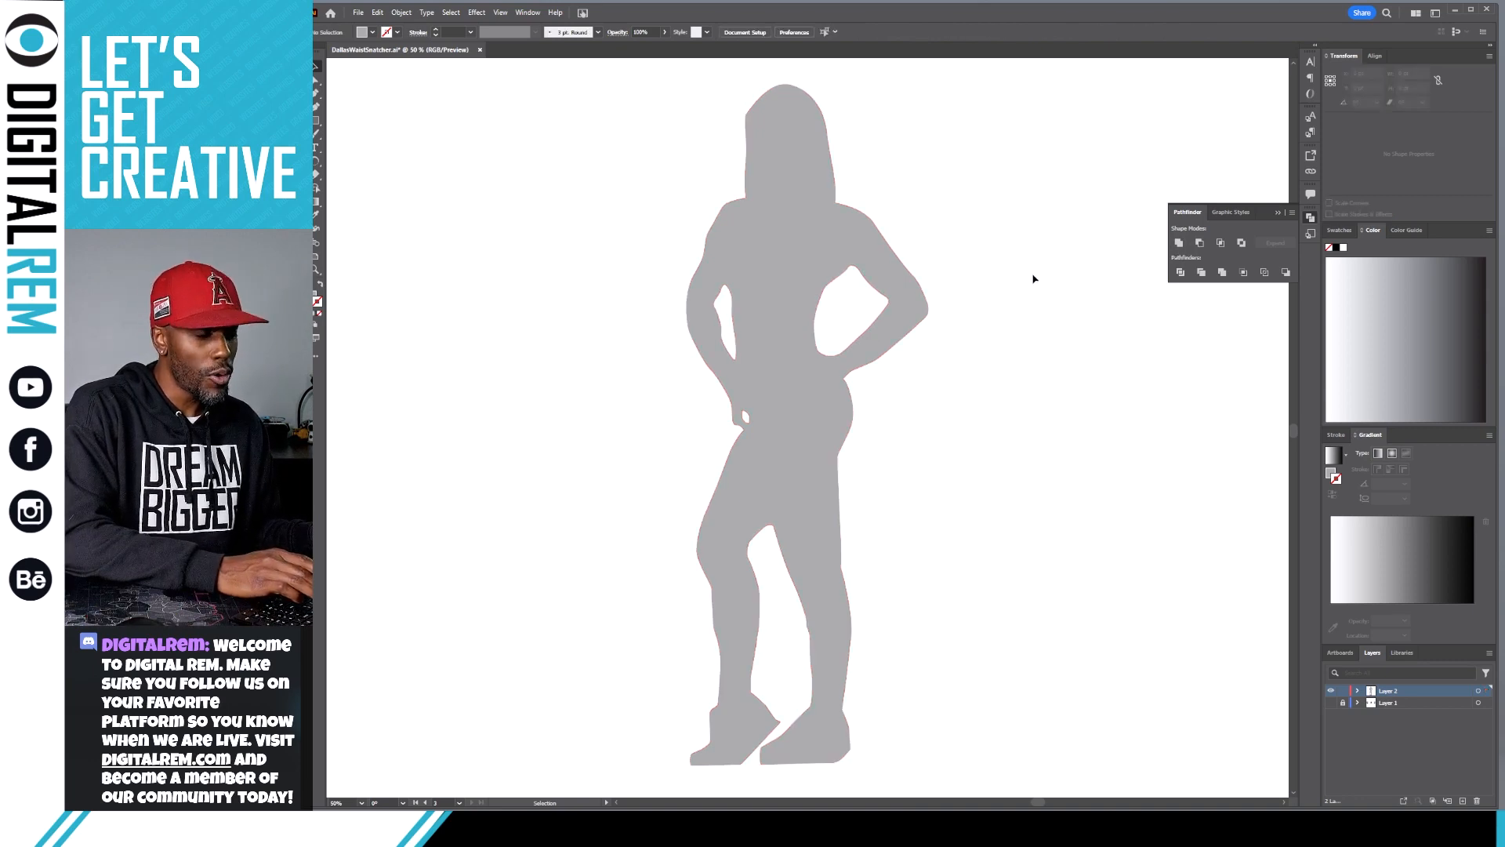
Select the combined silhouette and examine its hip opening, legs and feet up close at 66.67% zoom.
key("ctrl+minus")
key("ctrl+plus")
key("ctrl+plus")
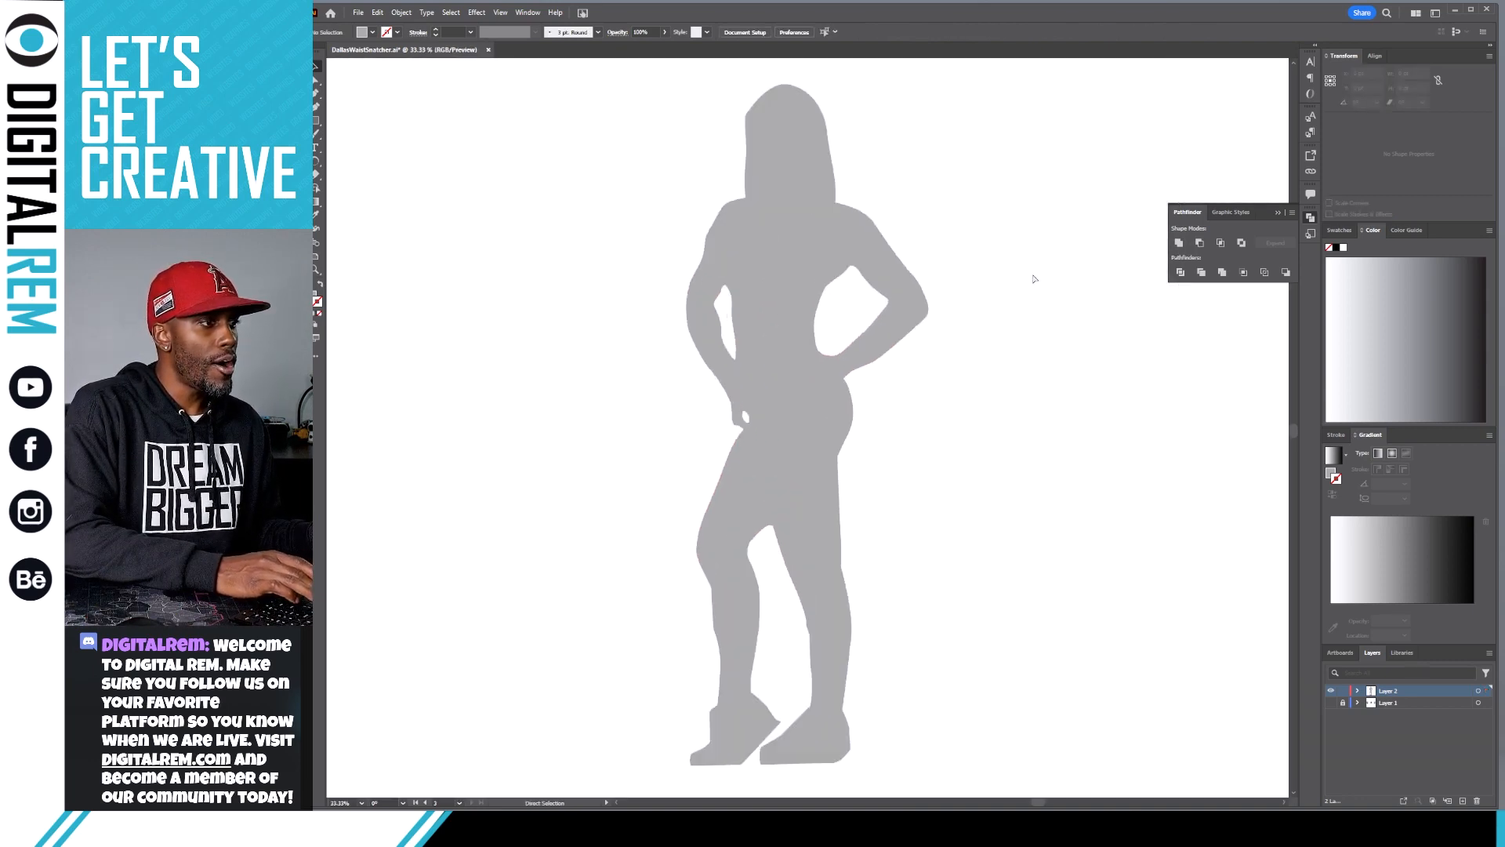
left_click_drag(912, 459, 961, 302)
left_click(878, 524)
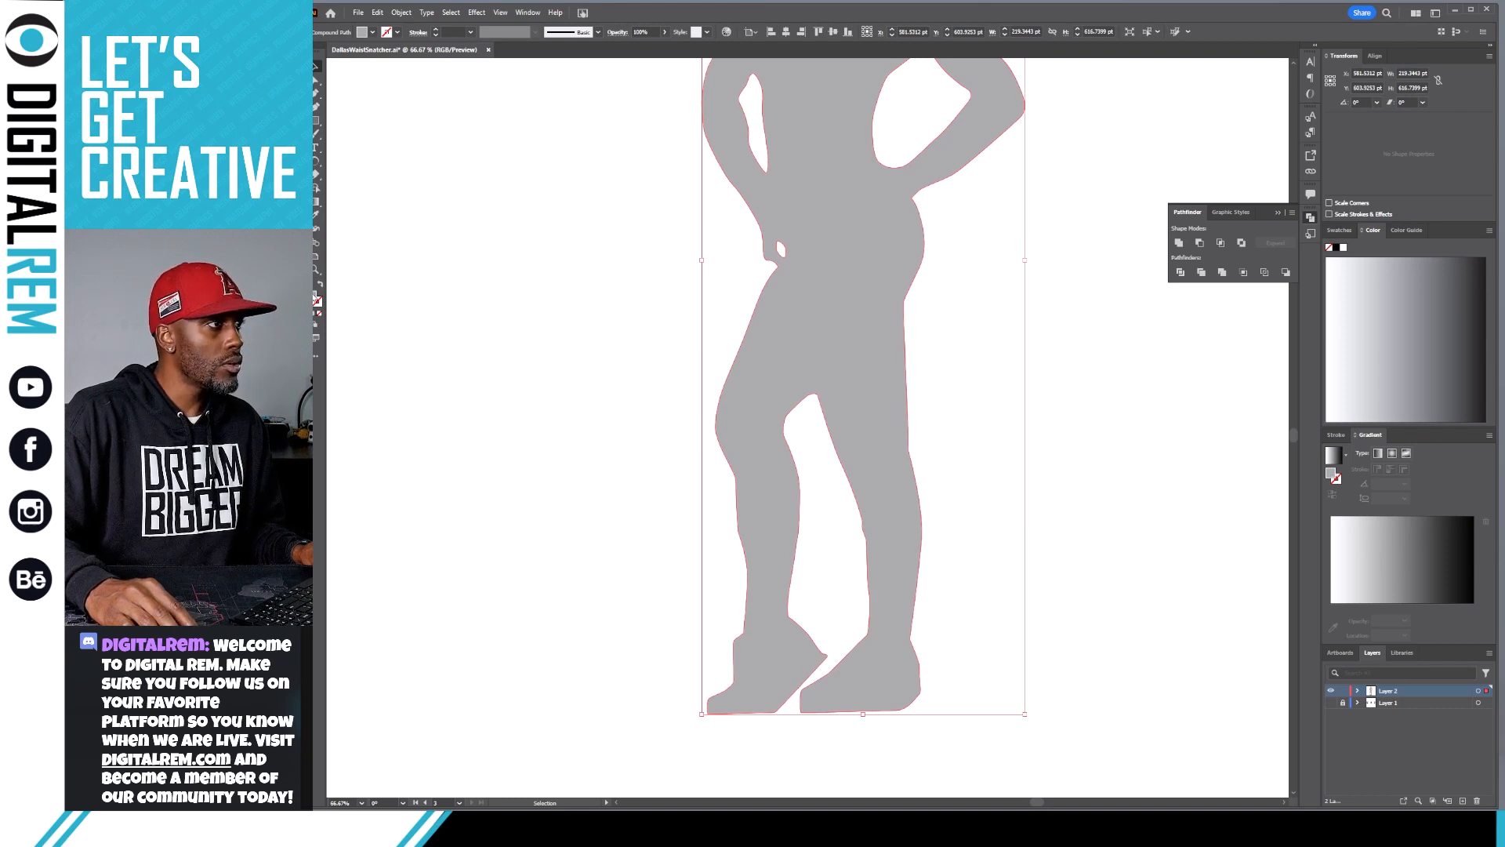
Fill the combined silhouette with solid black (#000000), deselect it and check the whole figure.
double_click(316, 298)
left_click_drag(667, 412, 610, 500)
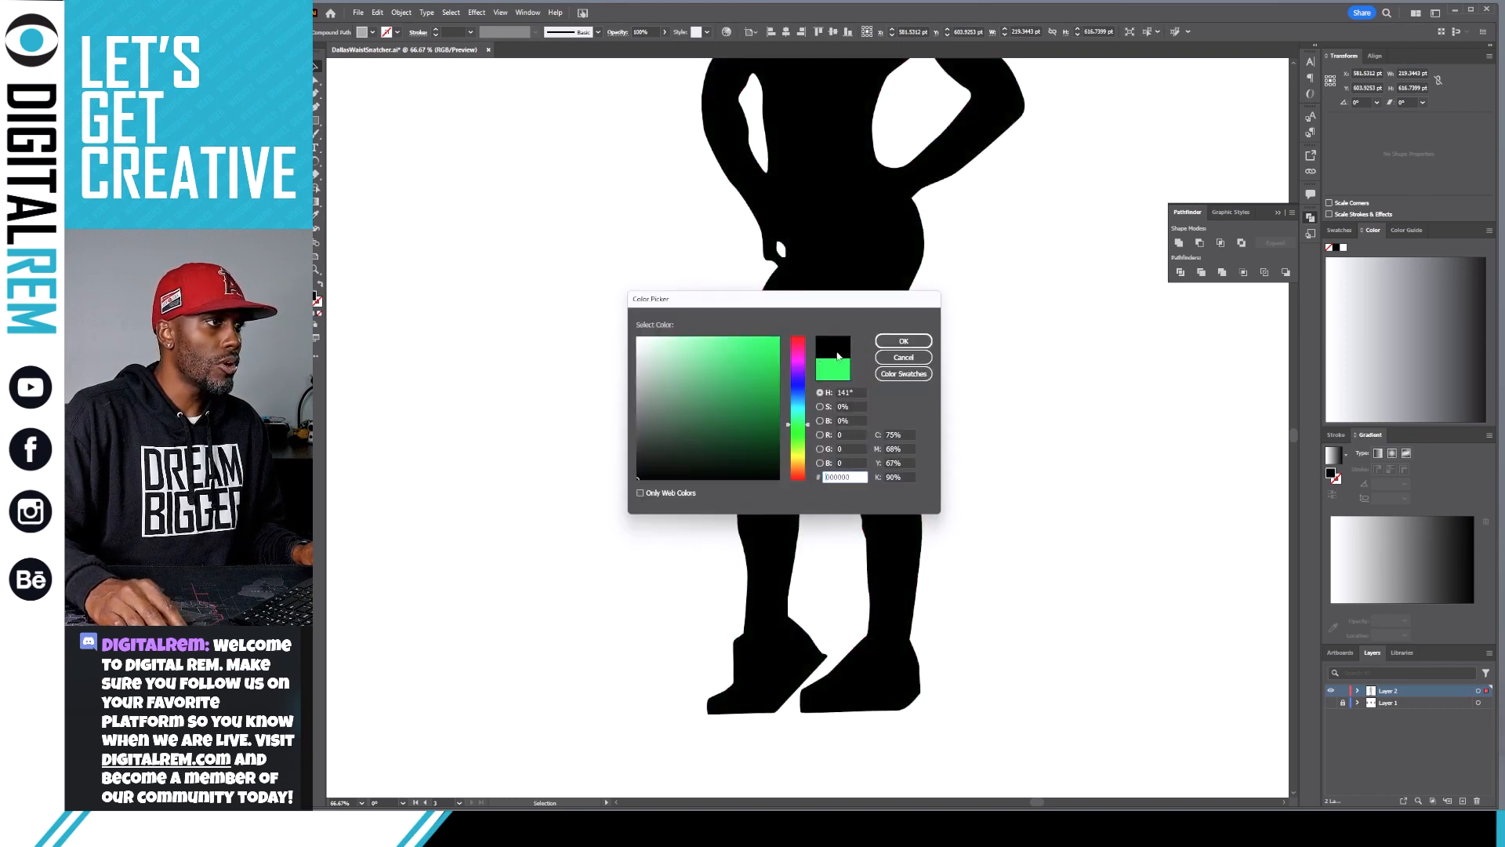
left_click(900, 345)
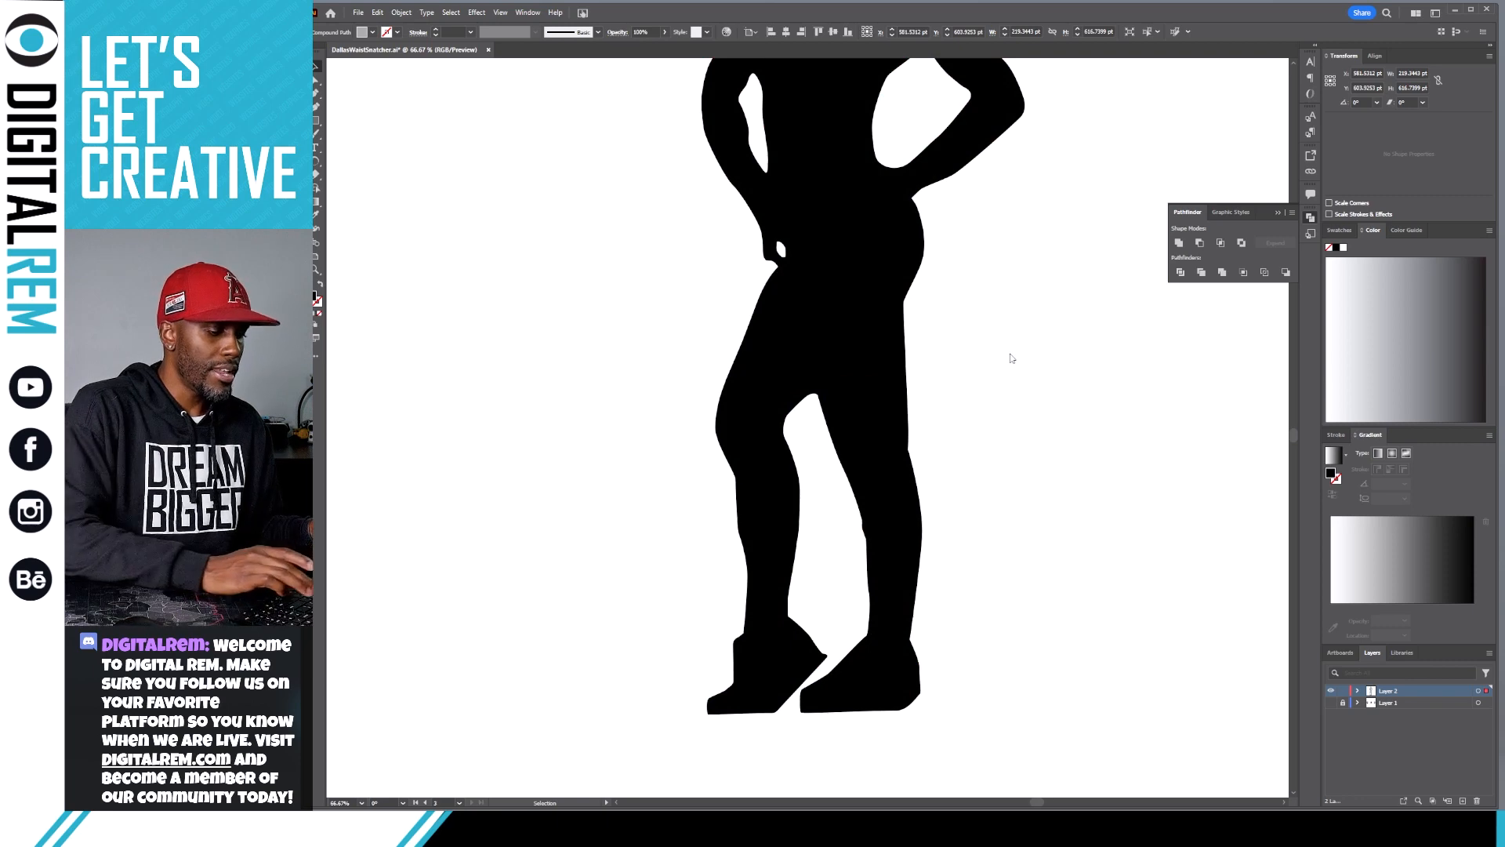
left_click(1010, 358)
key("ctrl+minus")
key("ctrl+minus")
key("ctrl+minus")
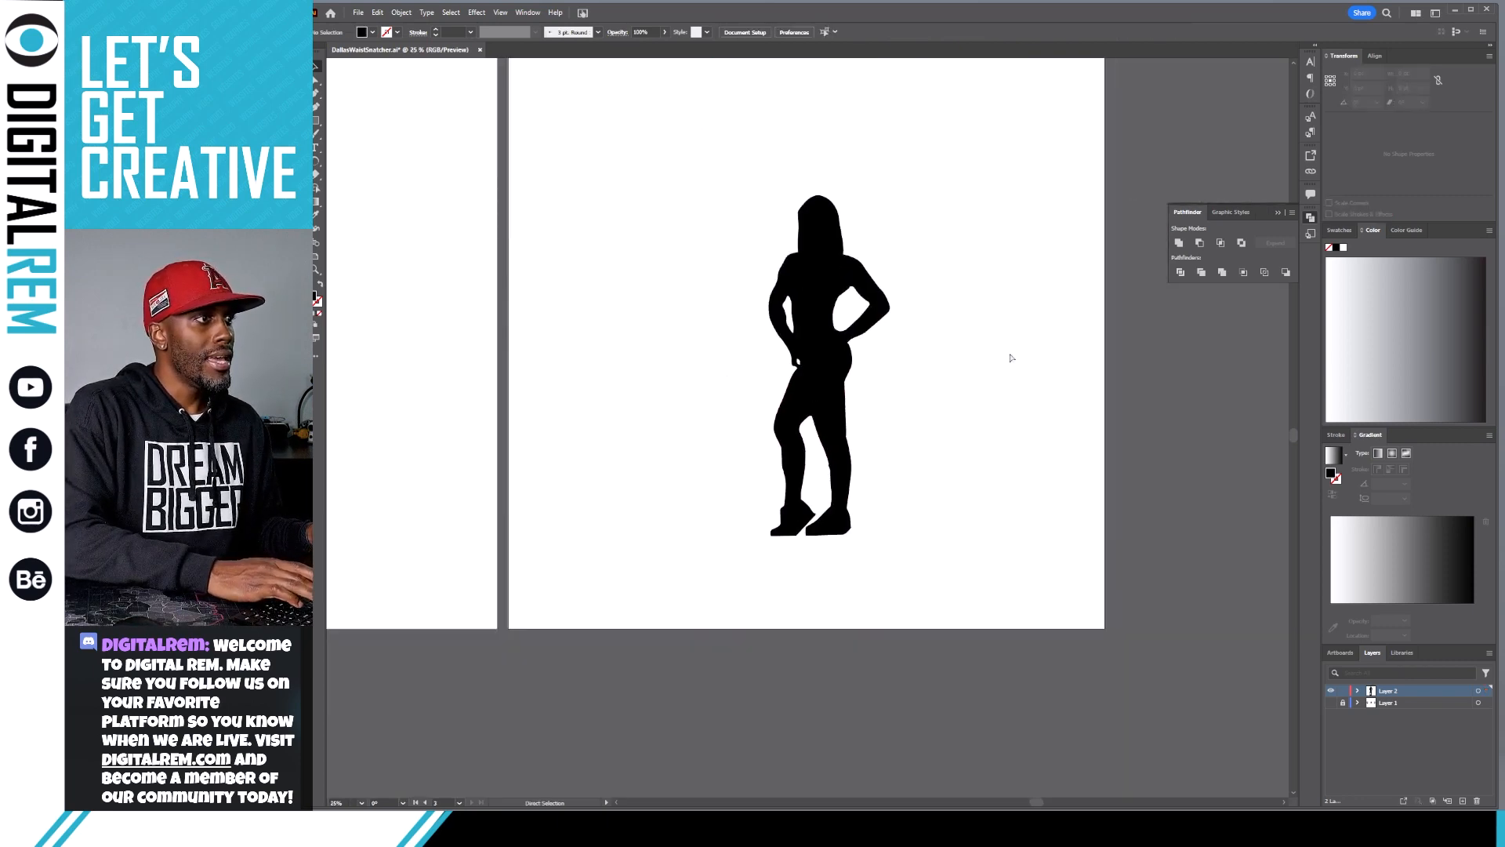
key("ctrl+plus")
key("ctrl+plus")
key("ctrl+plus")
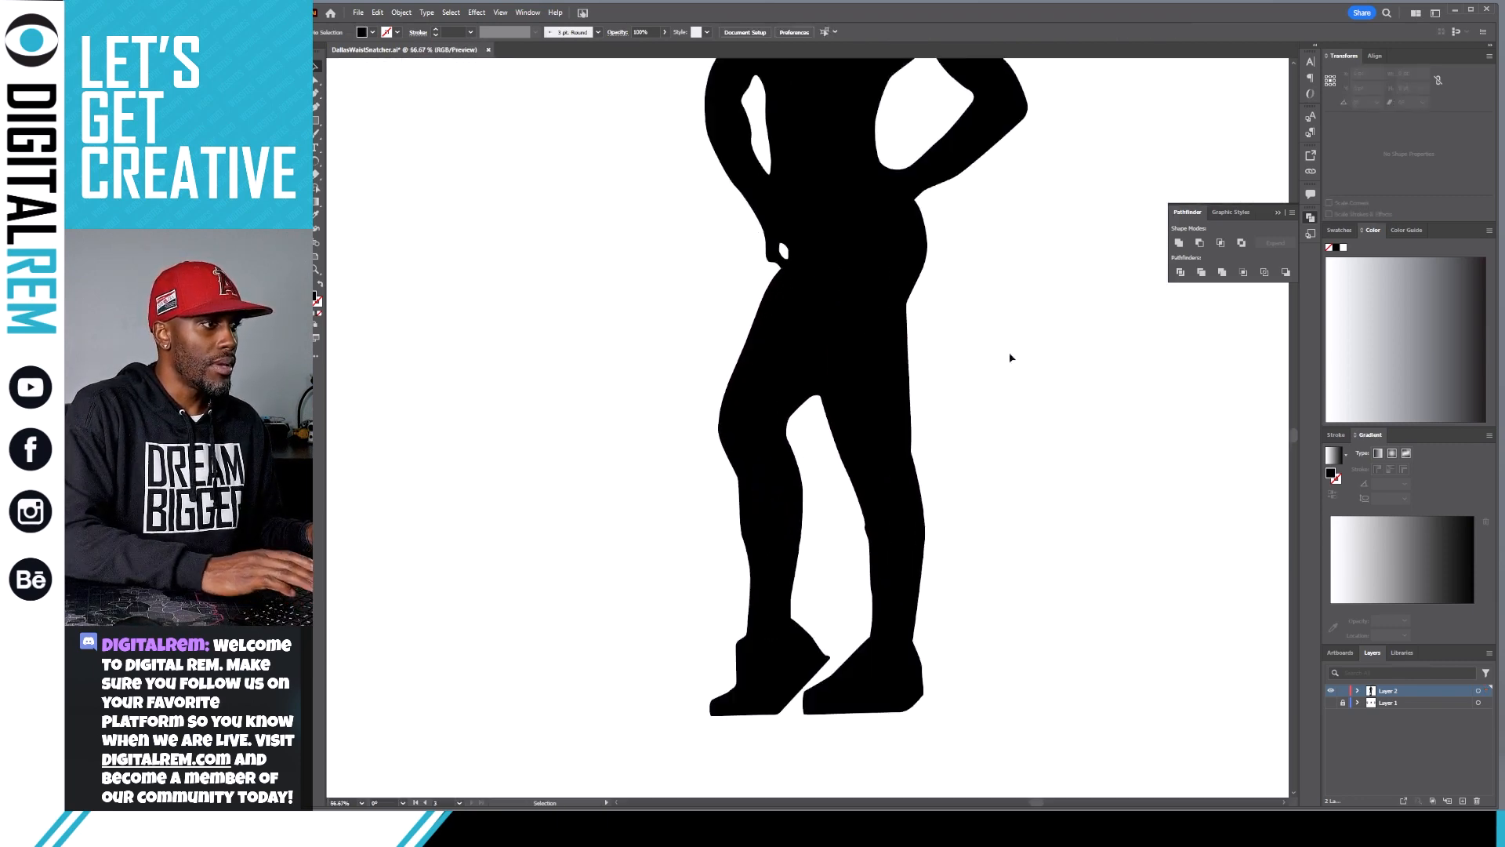
Select the flat foot's rear heel corner anchor and move it slightly downward to sharpen the heel.
scroll(783, 514, "down", 2)
left_click(879, 593)
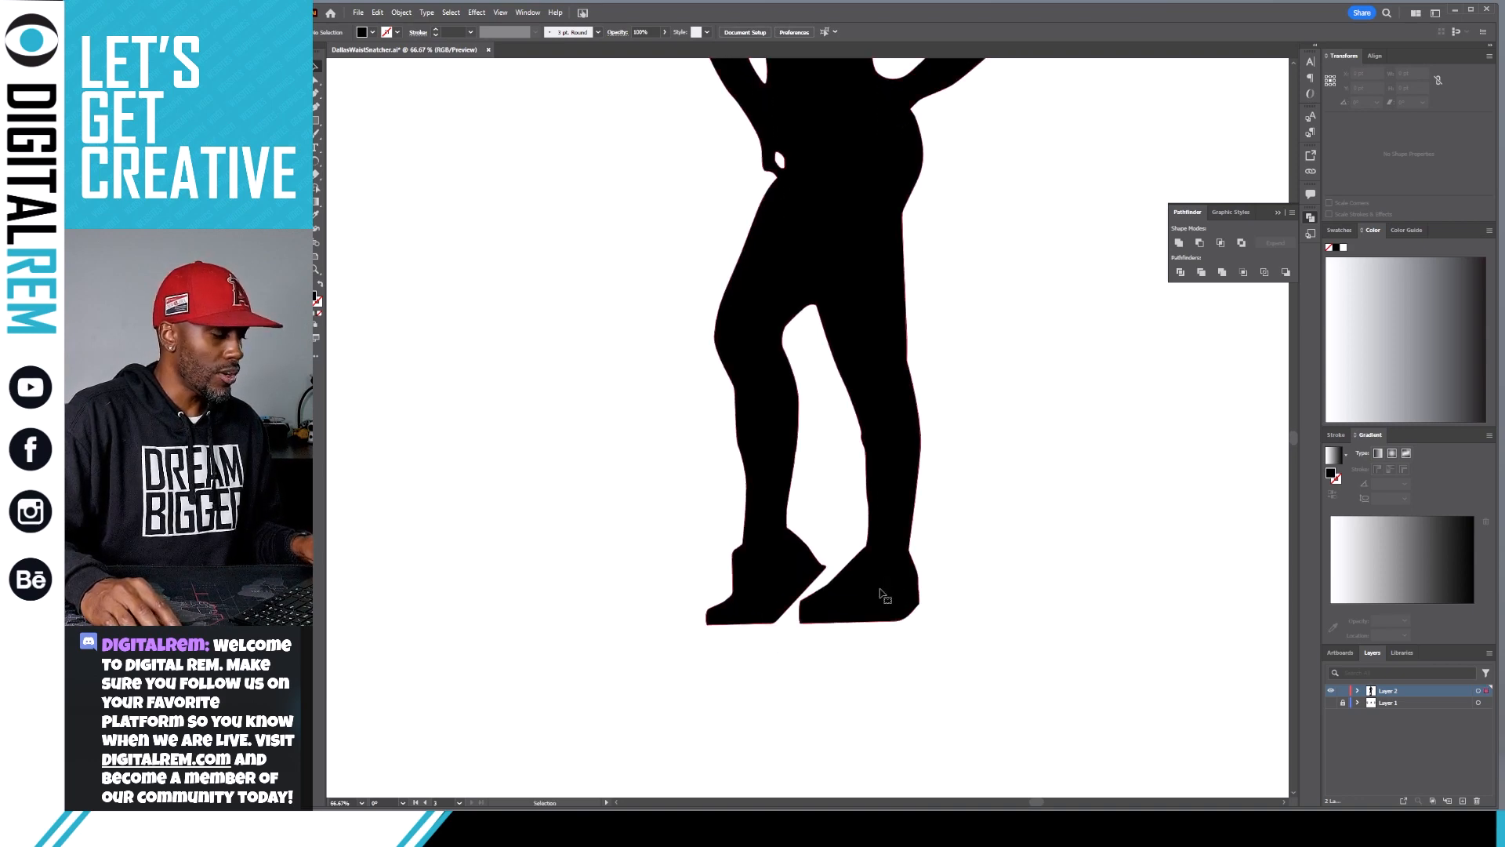
left_click(879, 594)
key("Tab")
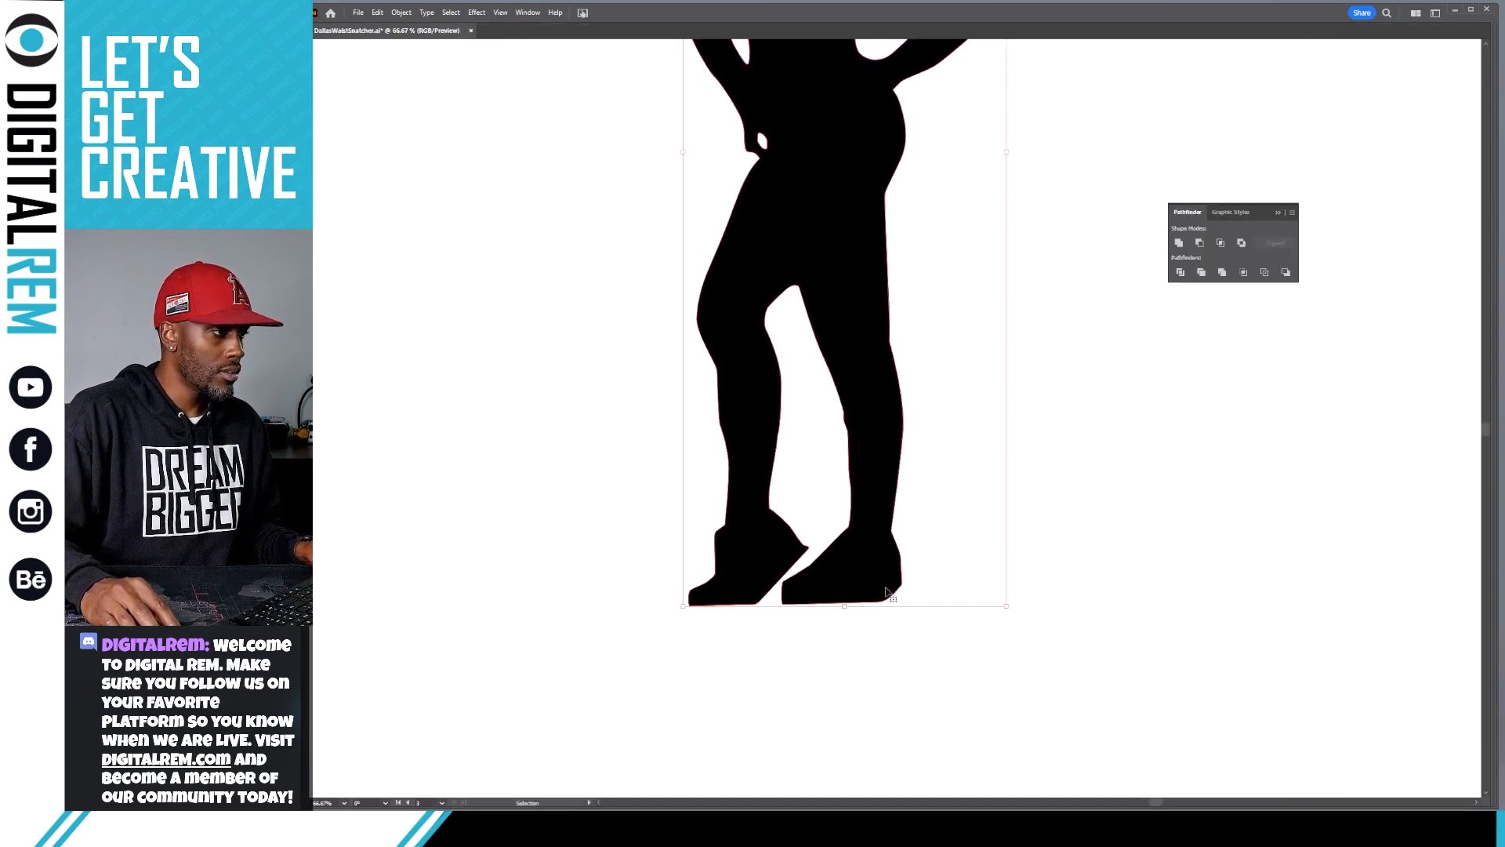
key("Tab")
key("a")
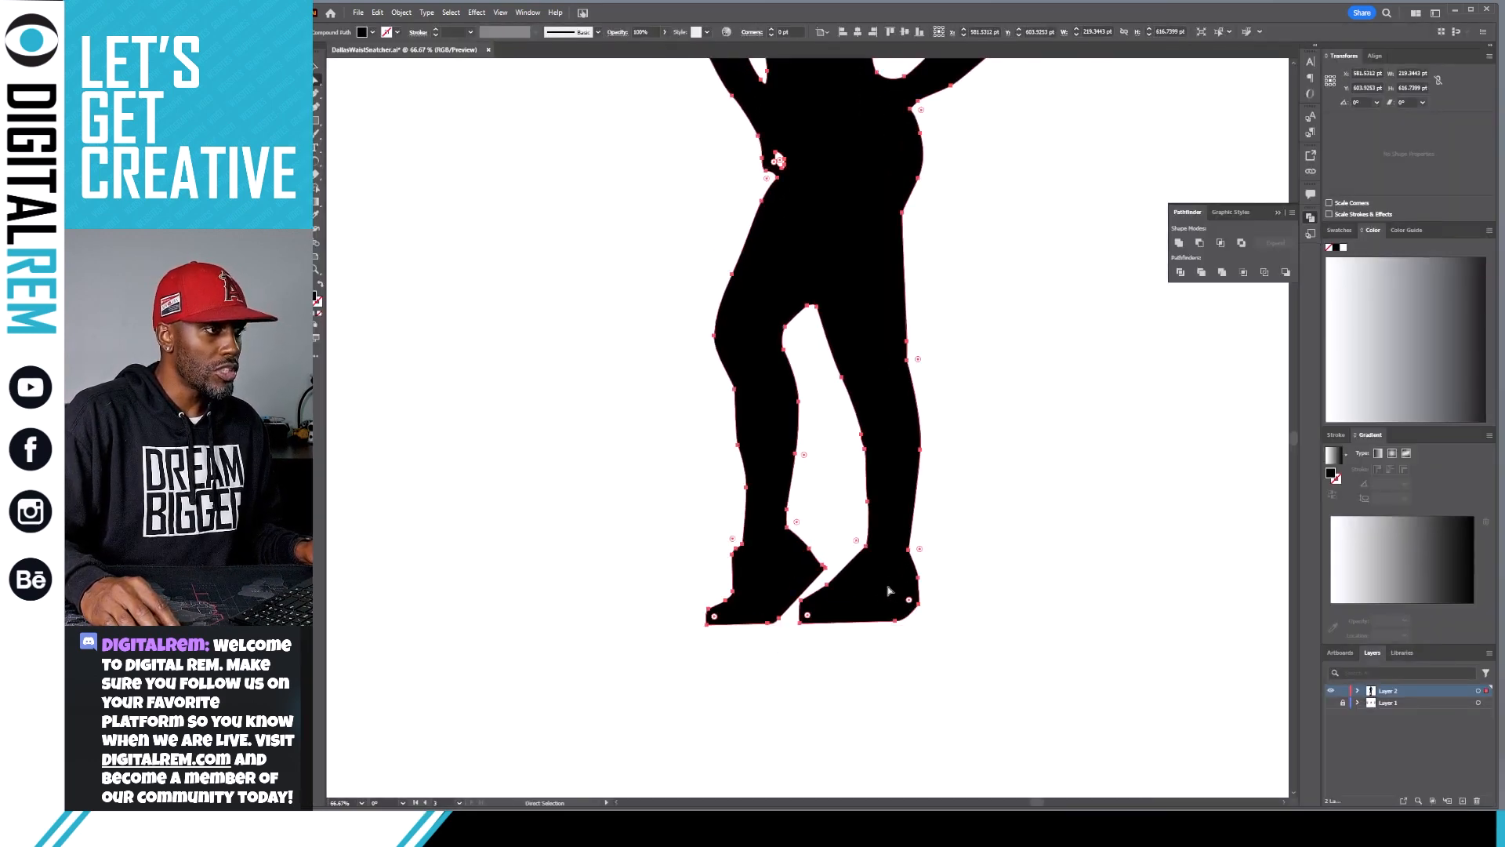
left_click(917, 604)
key("ctrl+equal")
key("ctrl+equal")
key("ctrl+equal")
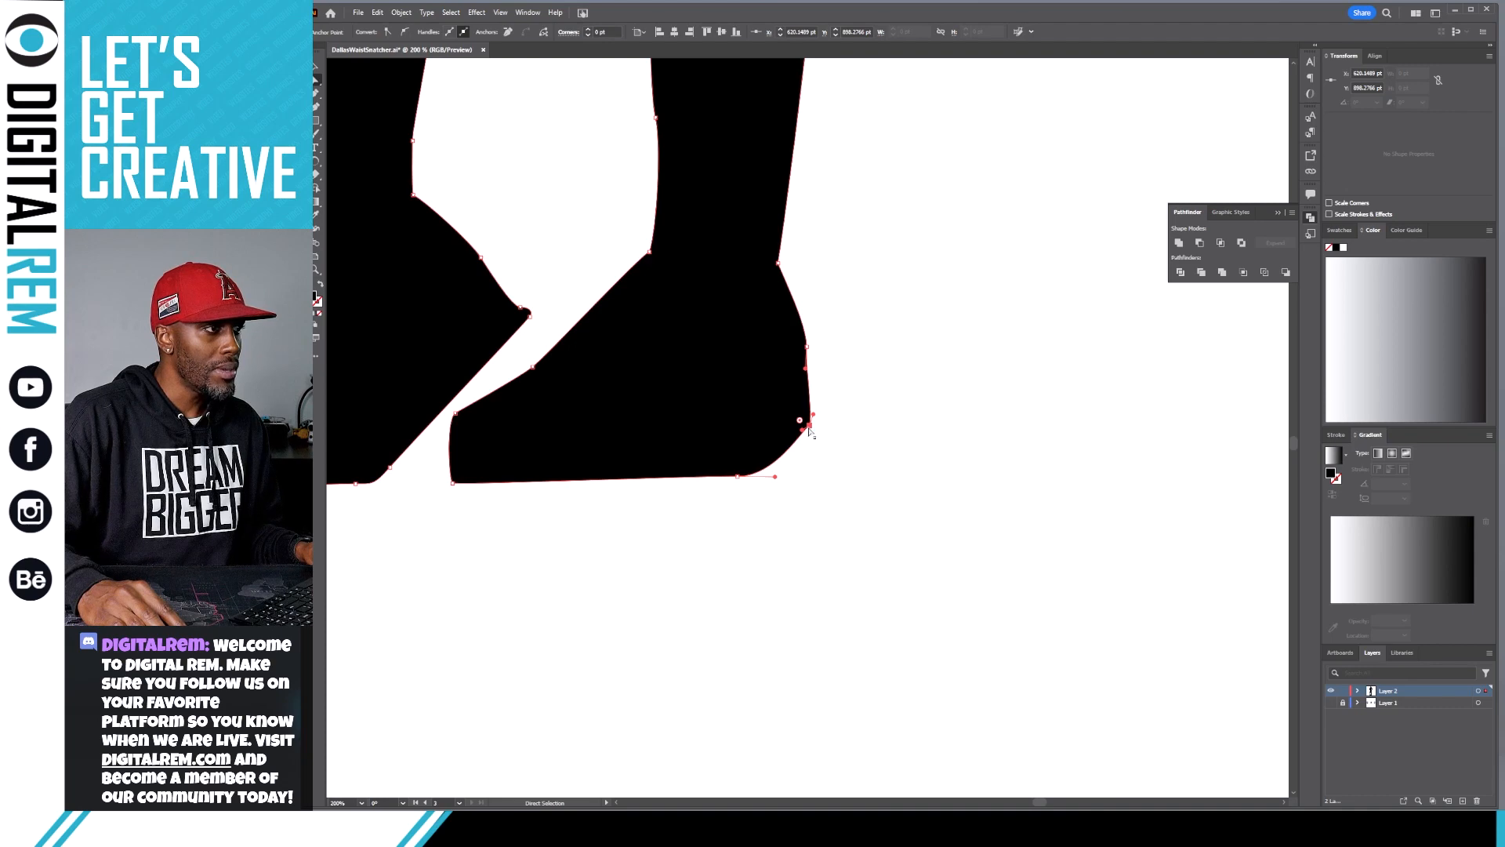
mouse_move(810, 431)
left_mouse_down()
mouse_move(812, 464)
mouse_move(810, 444)
left_mouse_up()
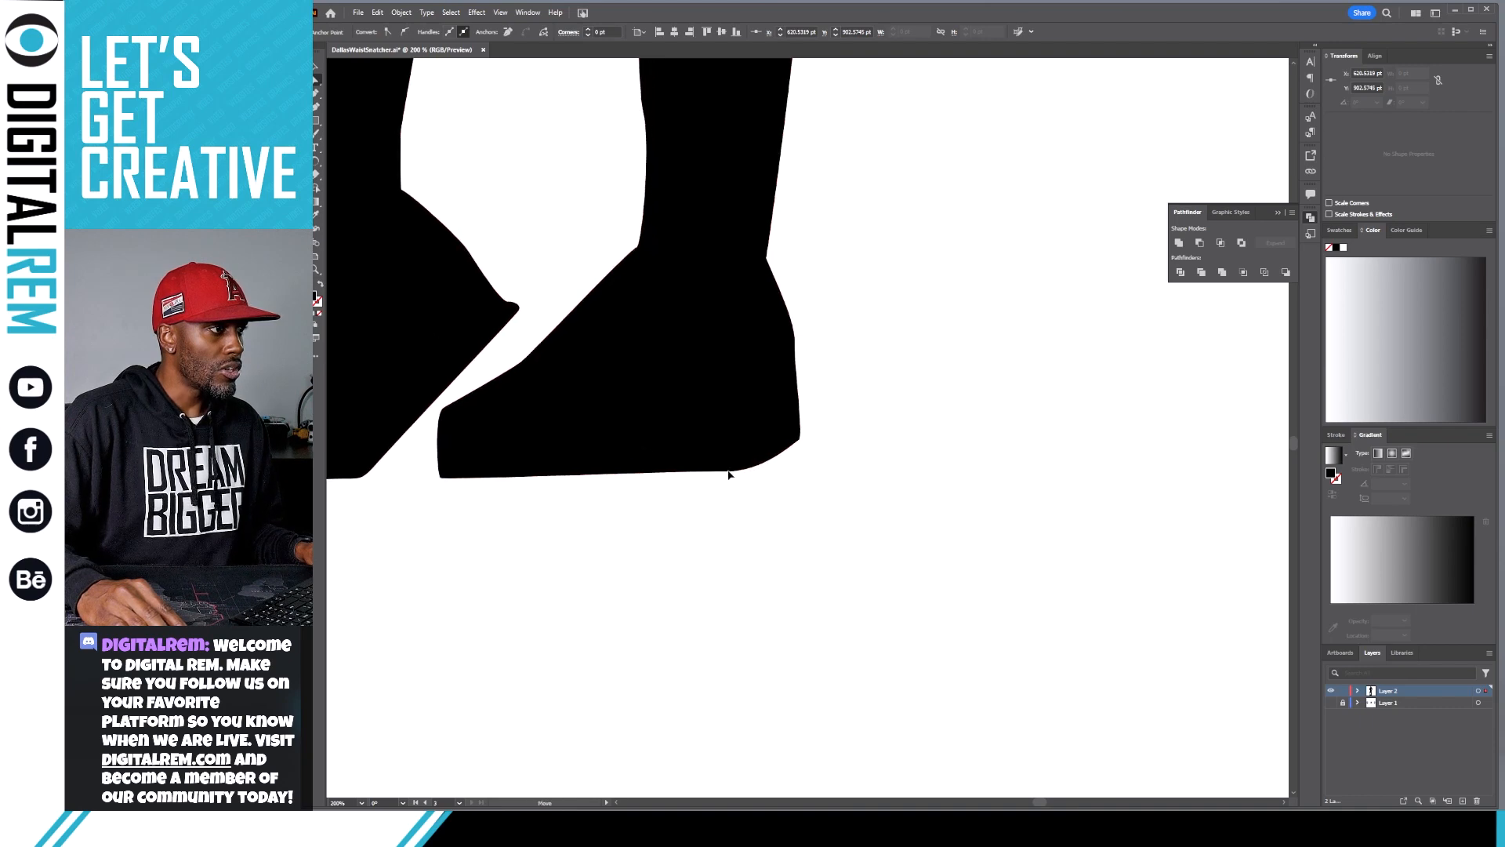
Move the flat foot's sole anchor from near the heel forward to the toe area so the sole slopes.
left_click(732, 473)
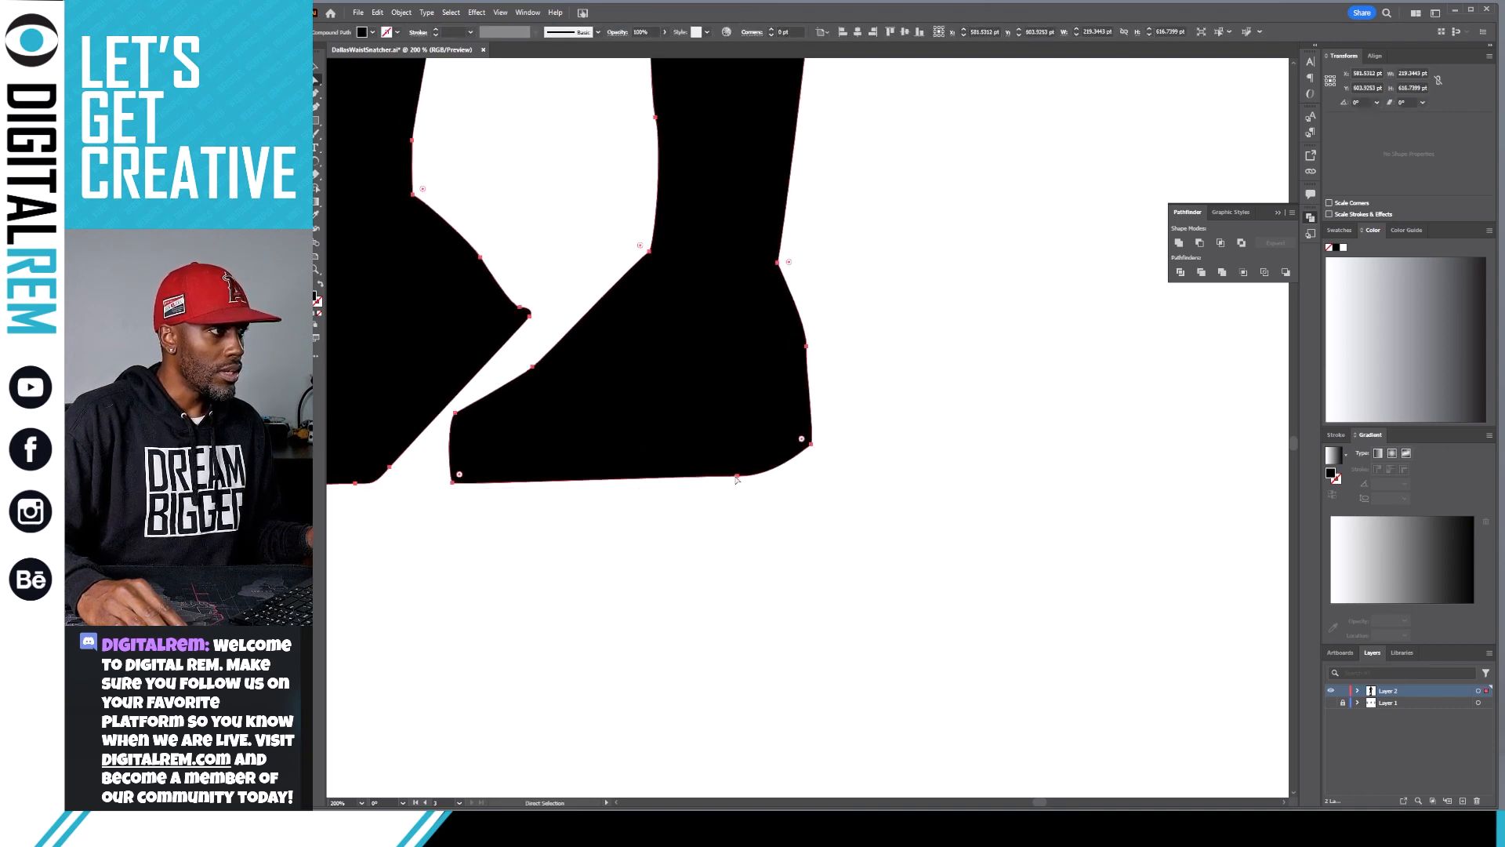
left_click_drag(737, 476, 530, 487)
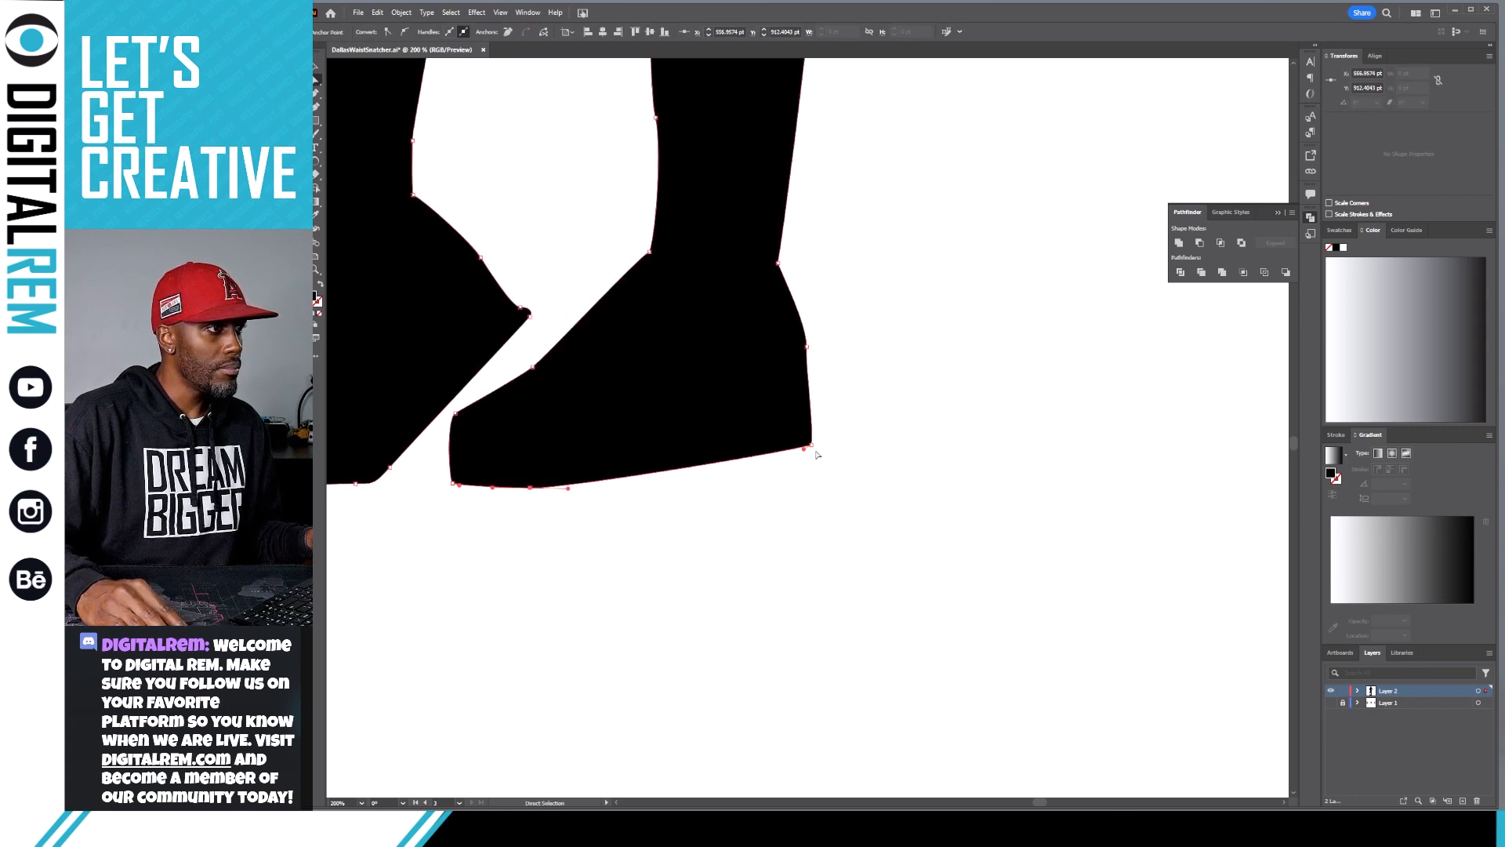
scroll(784, 470, "down", 4)
scroll(763, 463, "up", 3)
key("ctrl+minus")
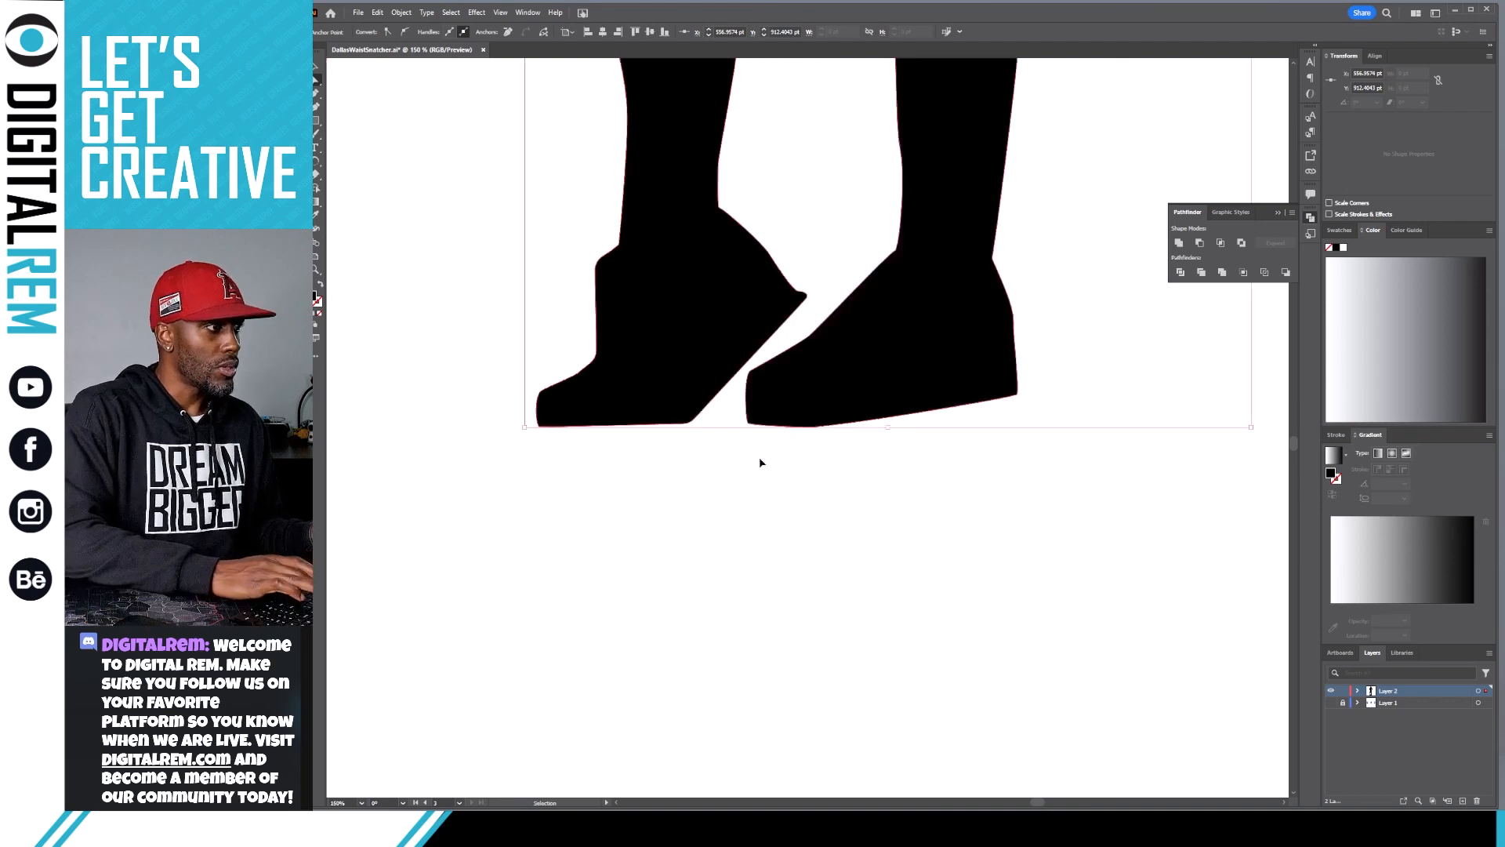
key("a")
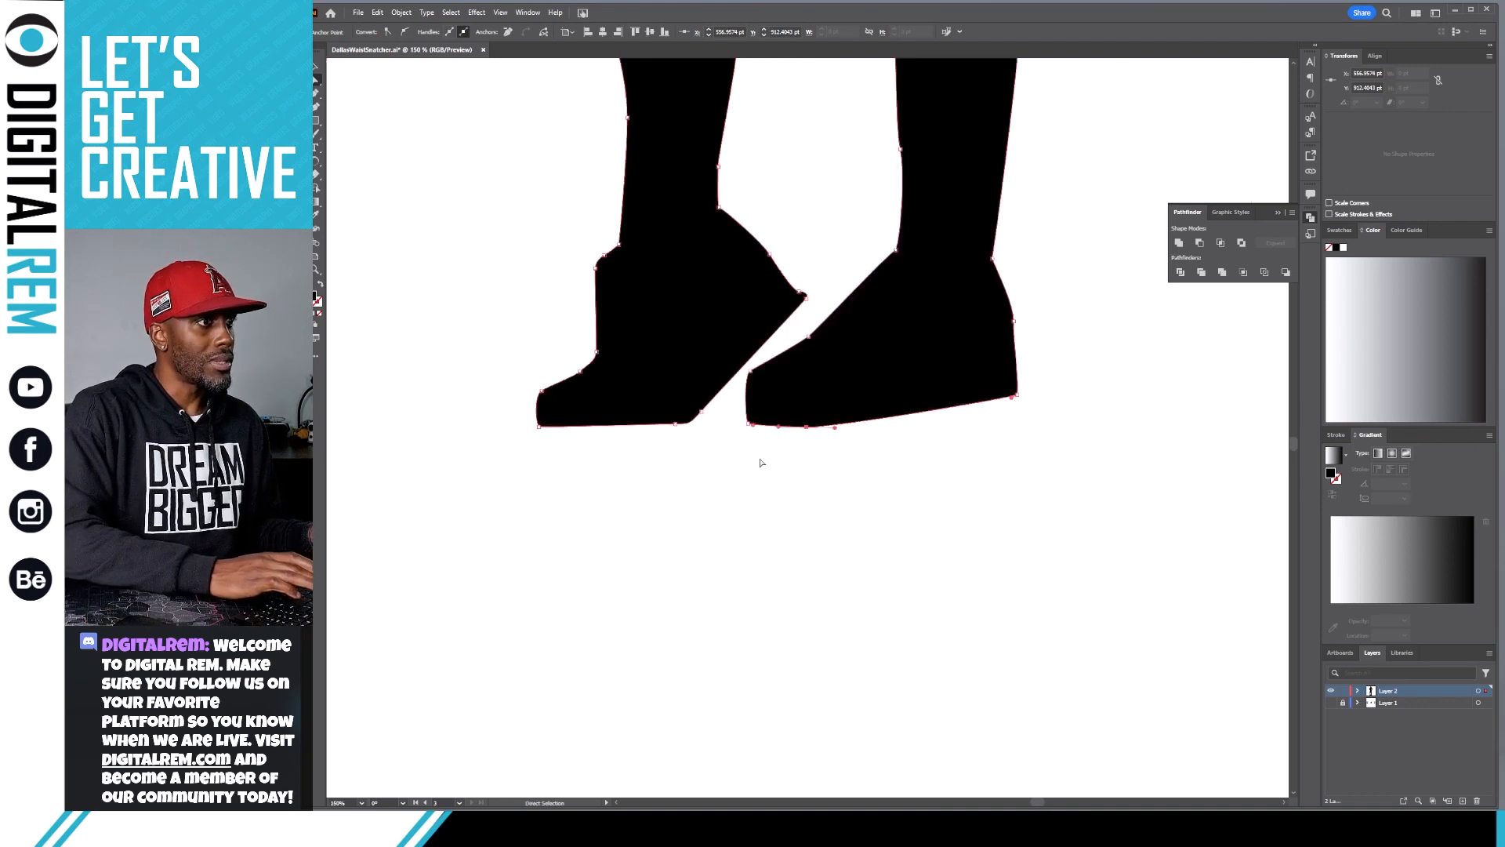
Curve the back of the flat foot's heel with the corner anchor's handle and nudge its instep anchor slightly down.
left_click(1020, 386)
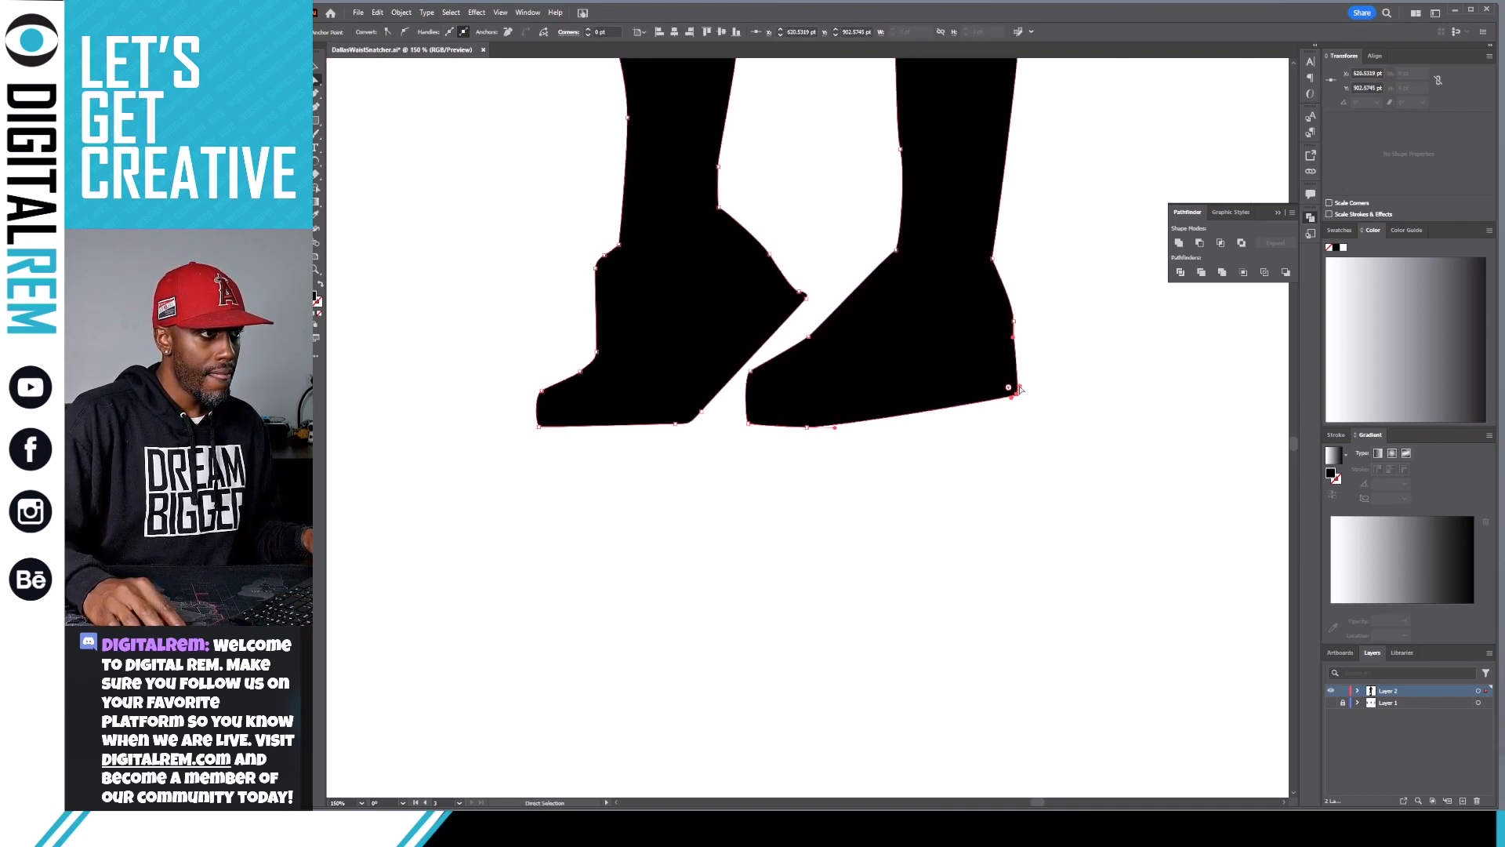
left_click_drag(1020, 389, 1017, 343)
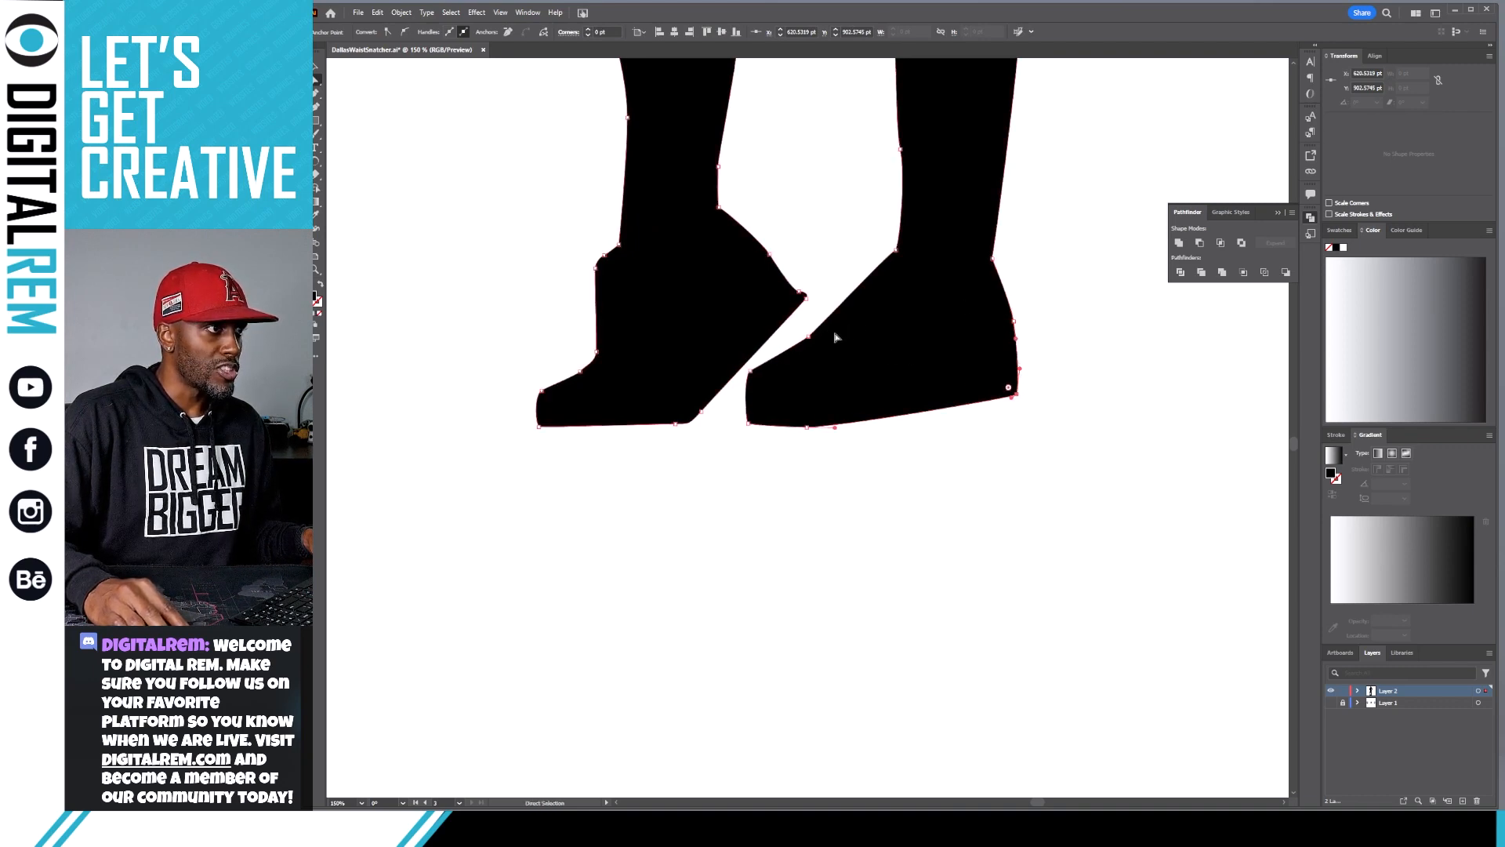
left_click_drag(808, 338, 812, 345)
left_click(687, 430)
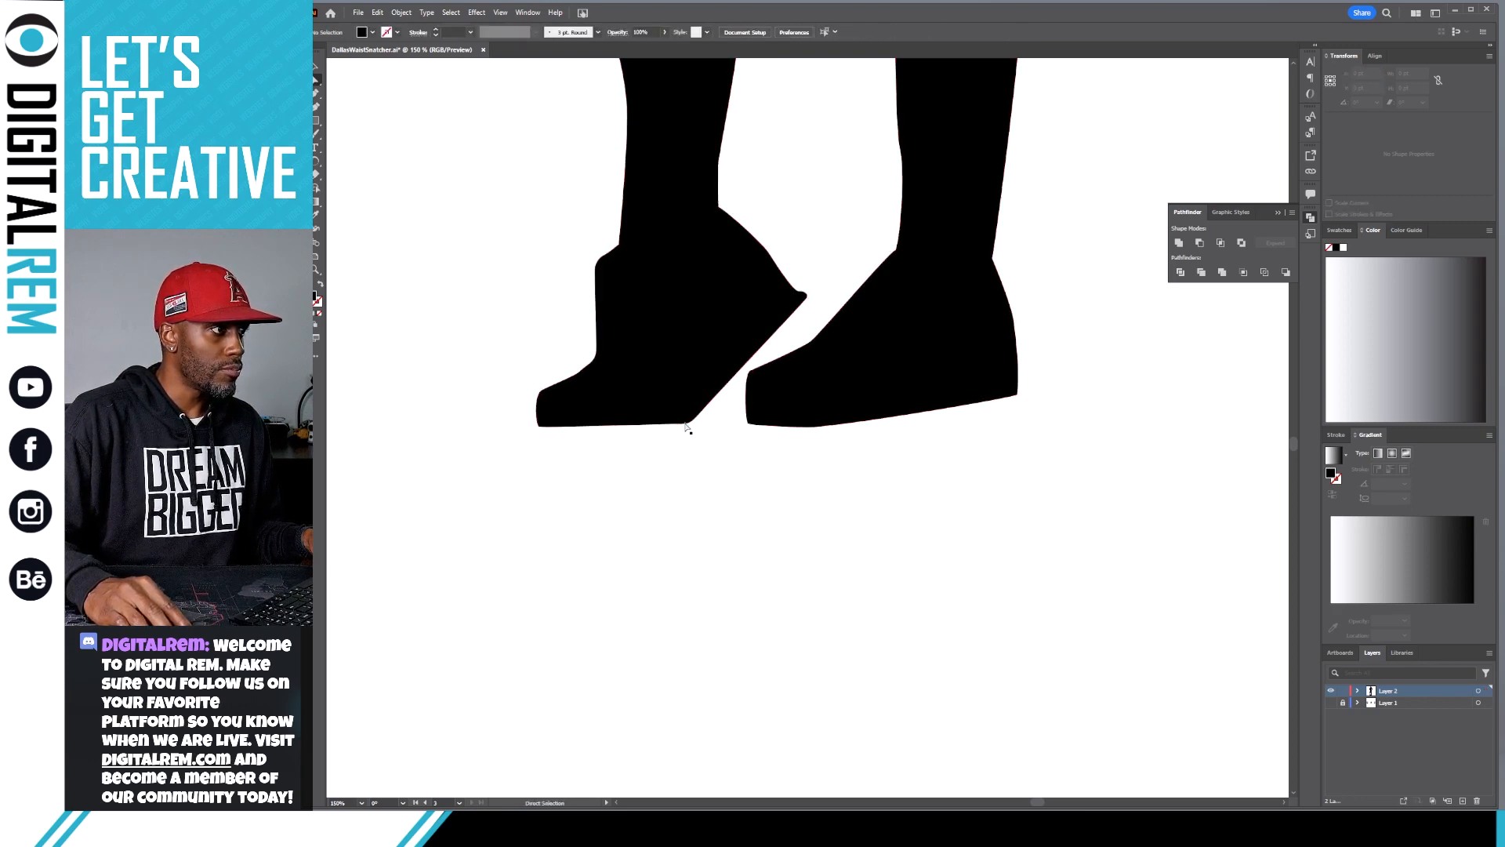
left_click(680, 425)
left_click_drag(675, 425, 663, 426)
key("ctrl+z")
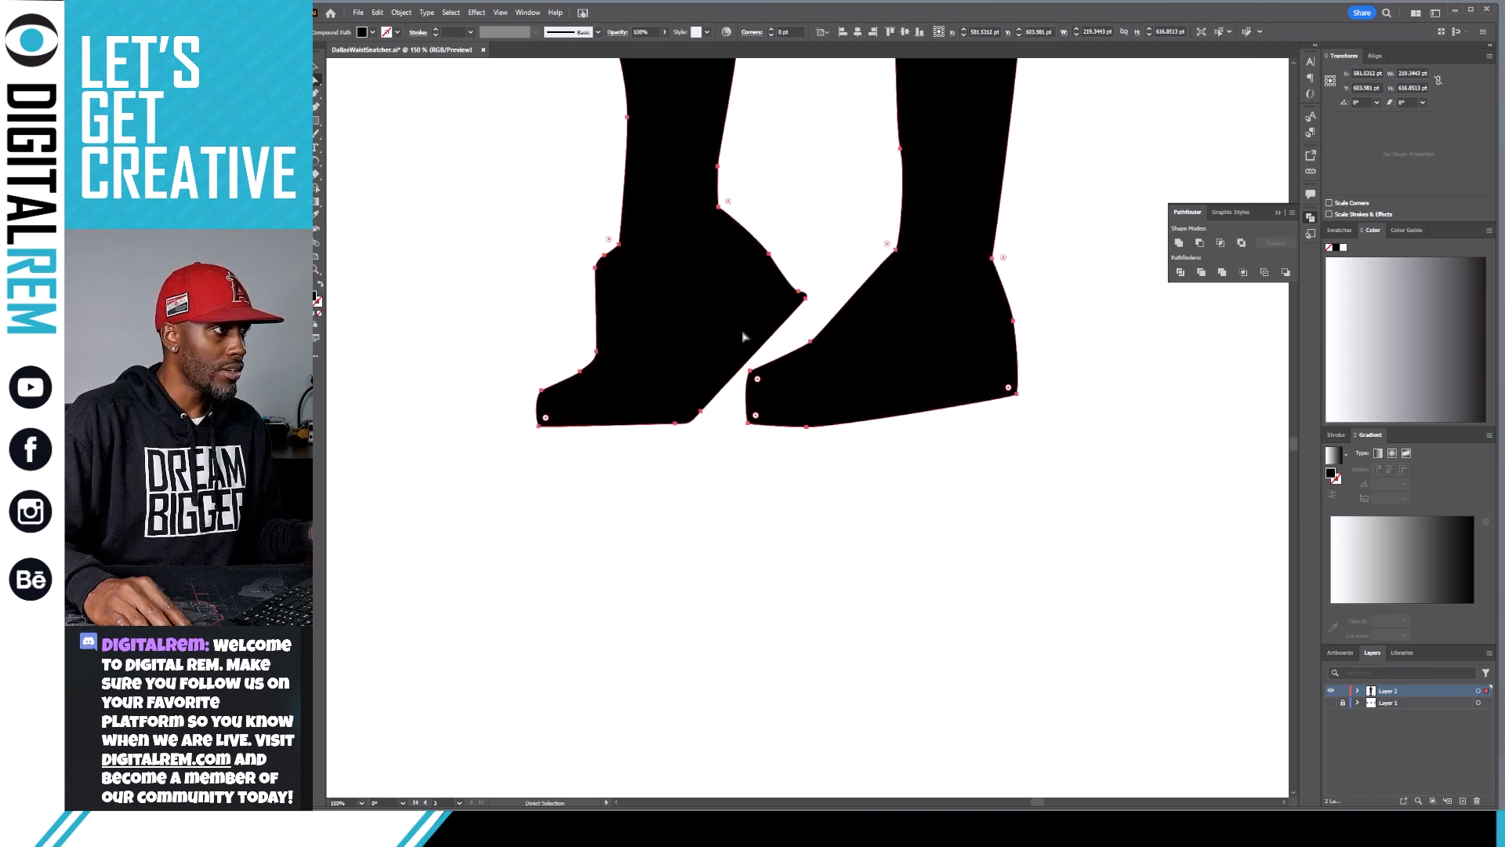
Delete the extra anchor at the raised foot's heel tip and angle the remaining tip anchor's handle downward.
left_click(802, 295)
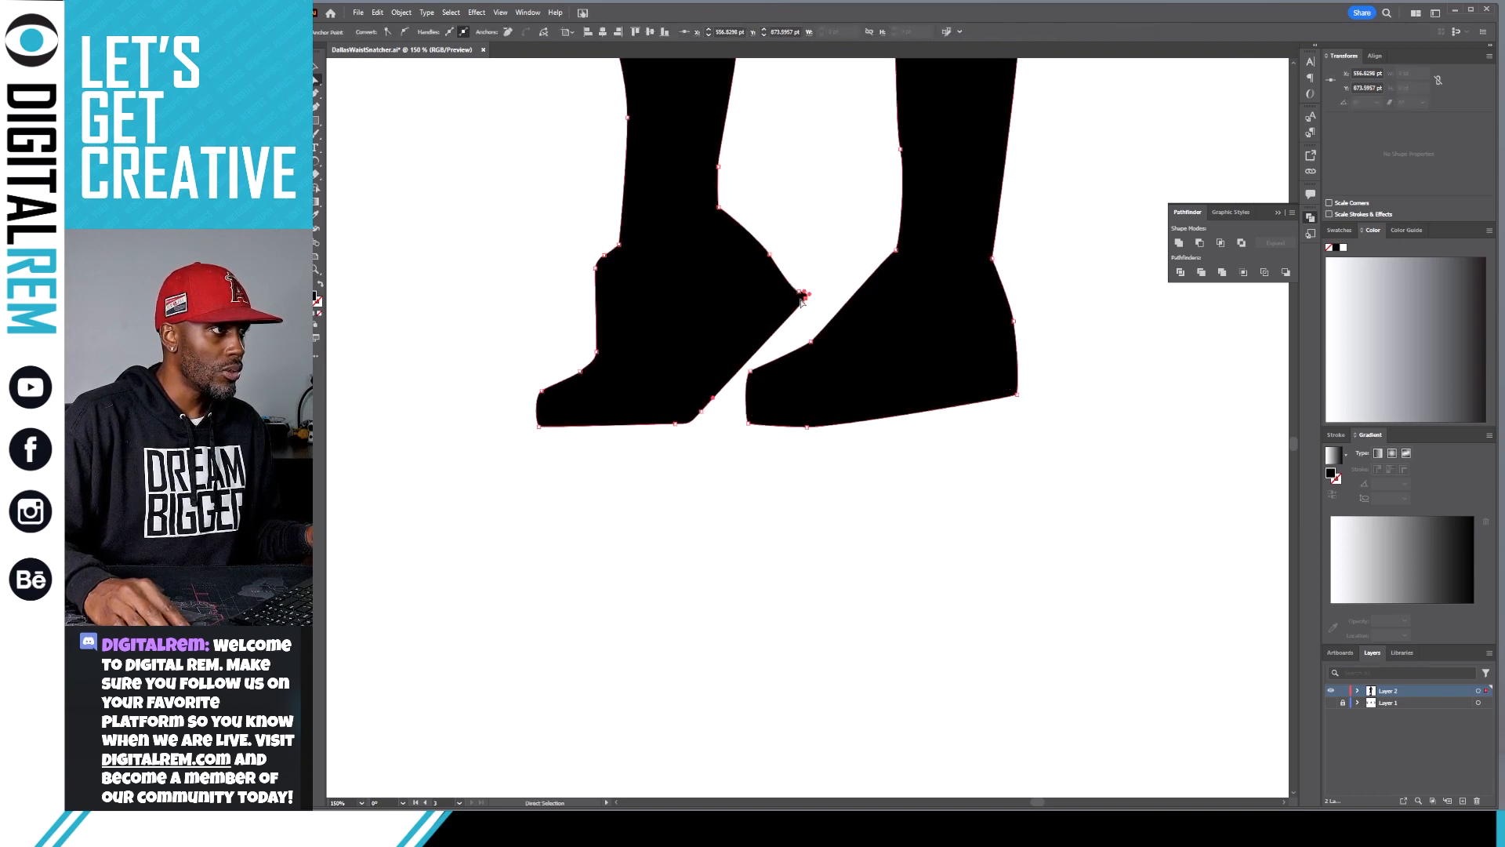
key("ctrl+a")
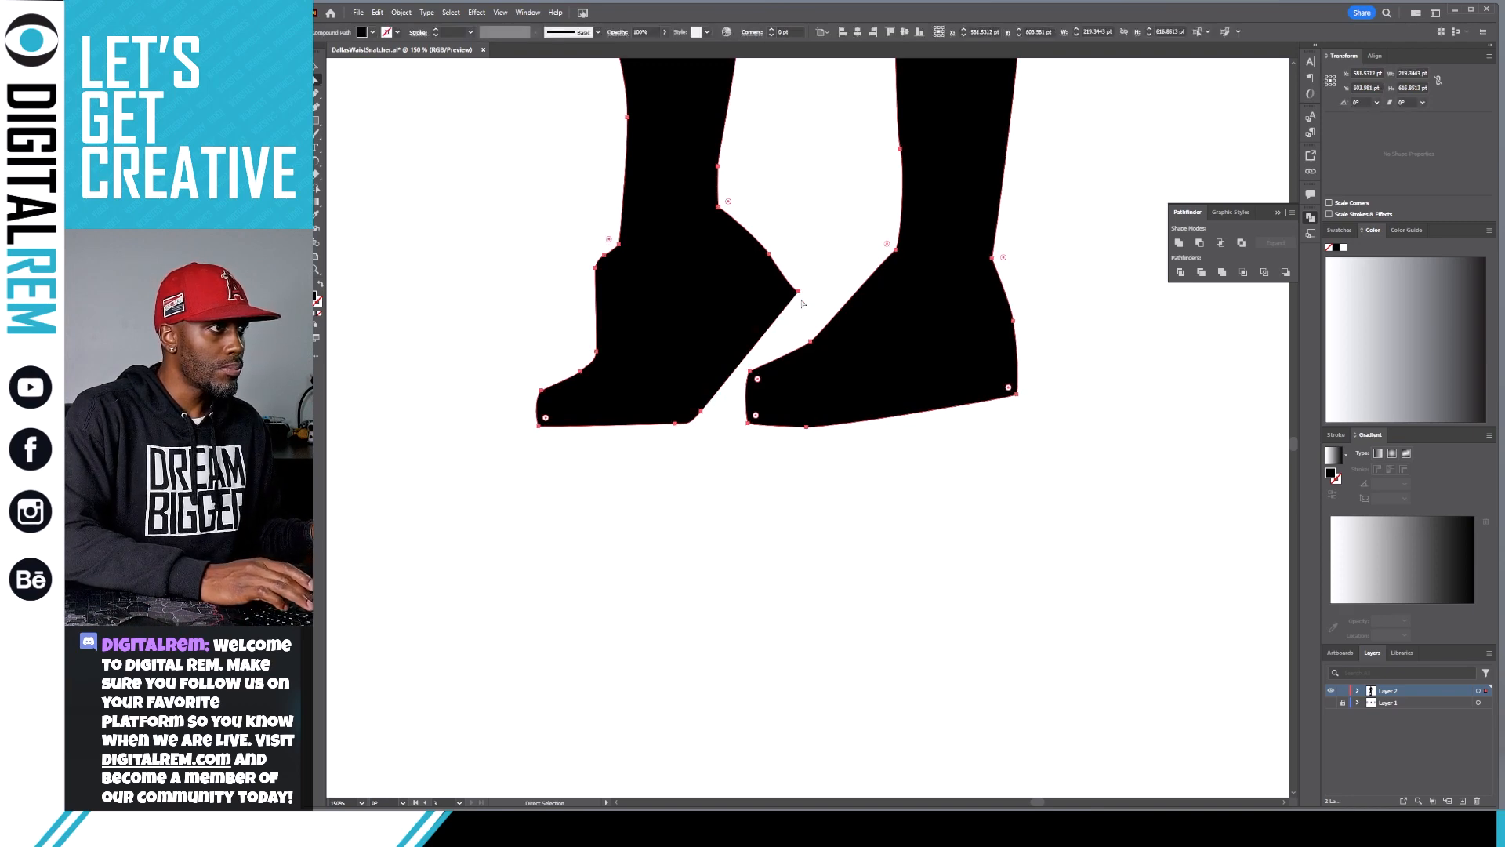
left_click(800, 297)
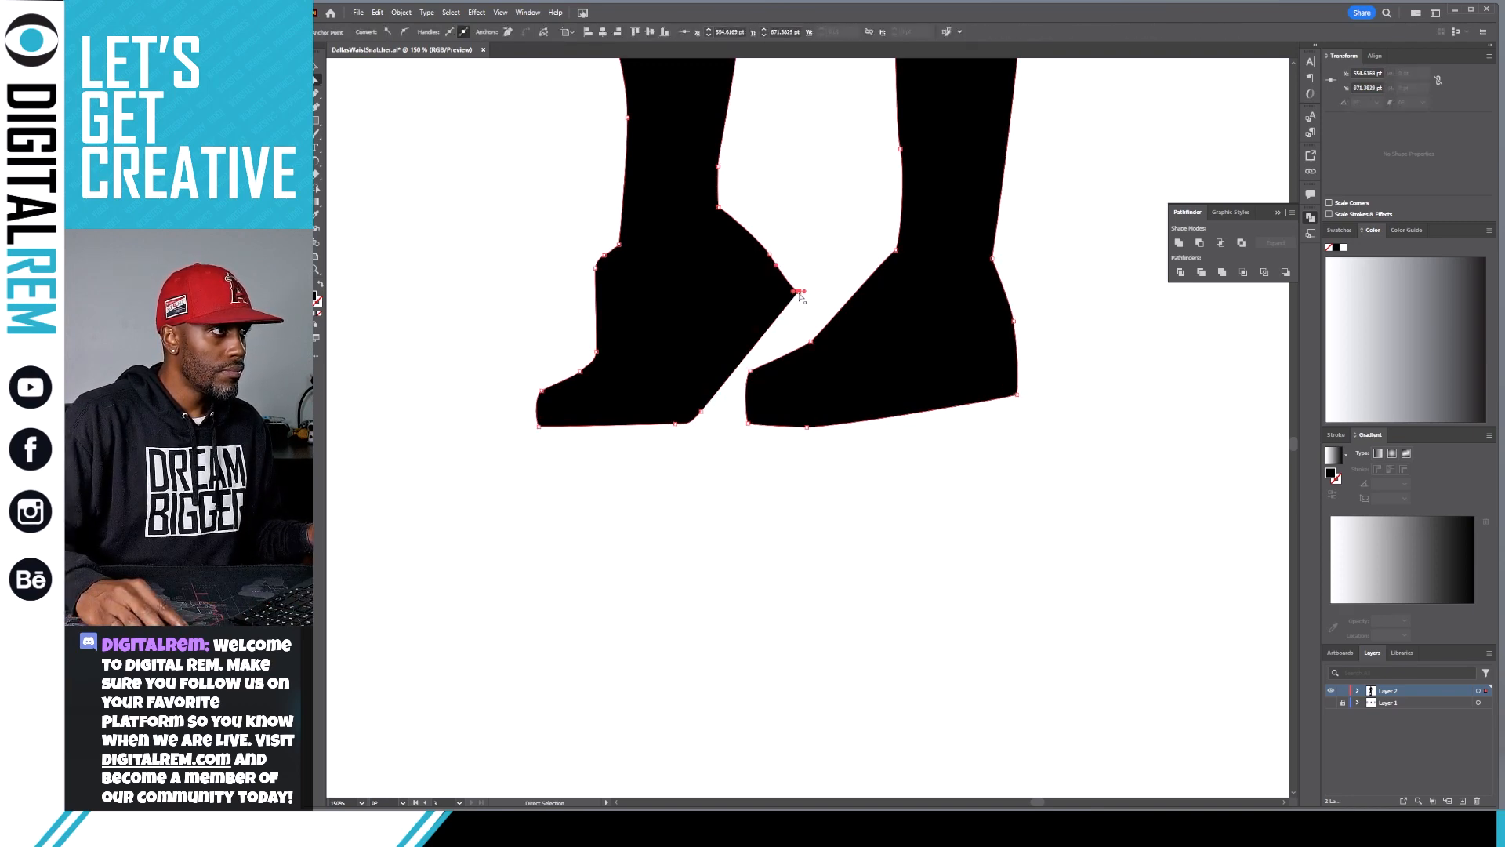
left_click(806, 299)
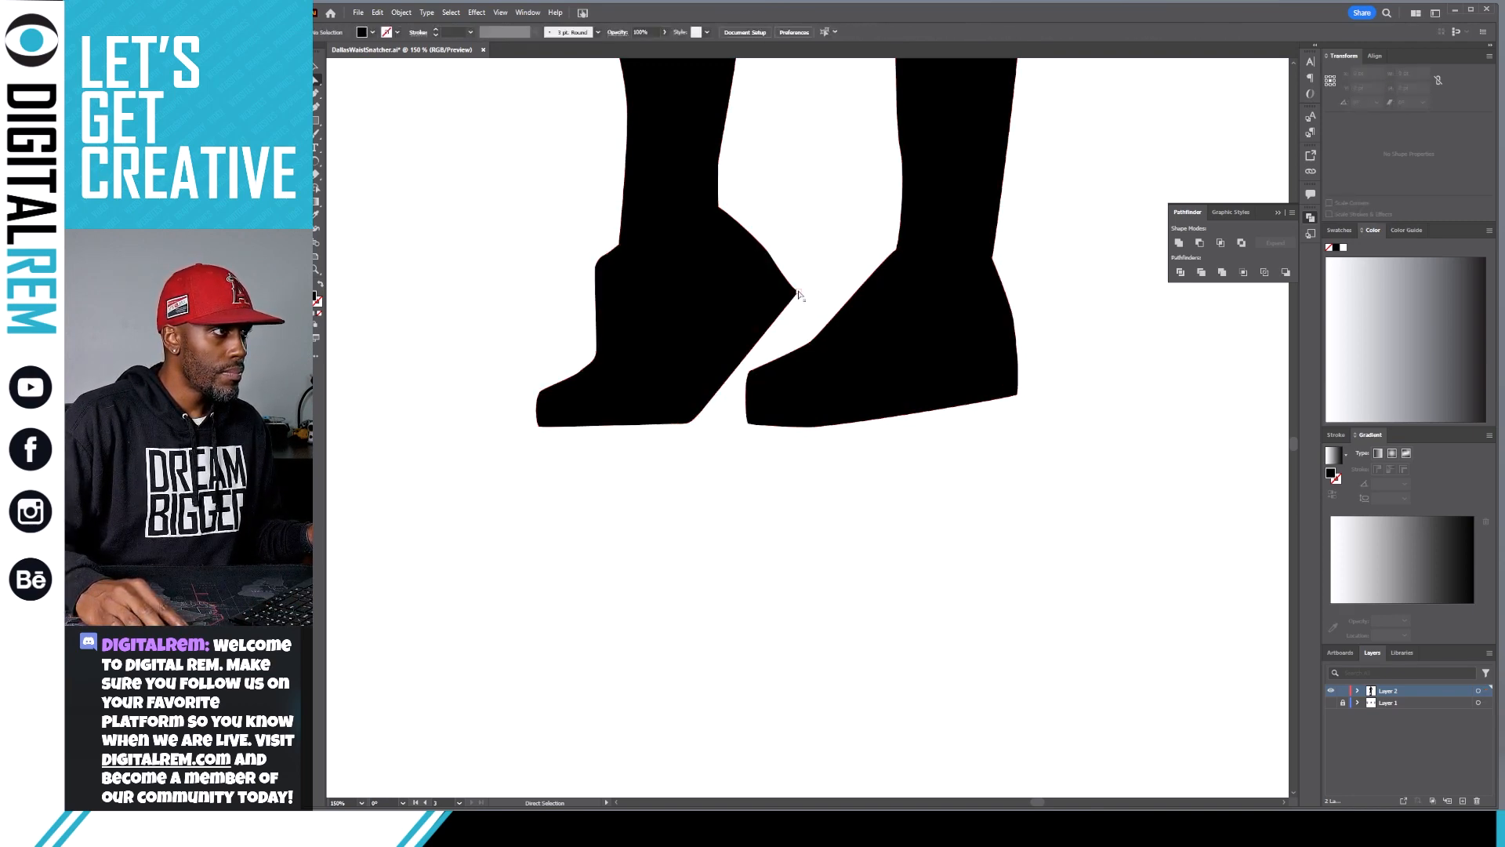
left_click(798, 292)
left_click_drag(804, 291, 802, 298)
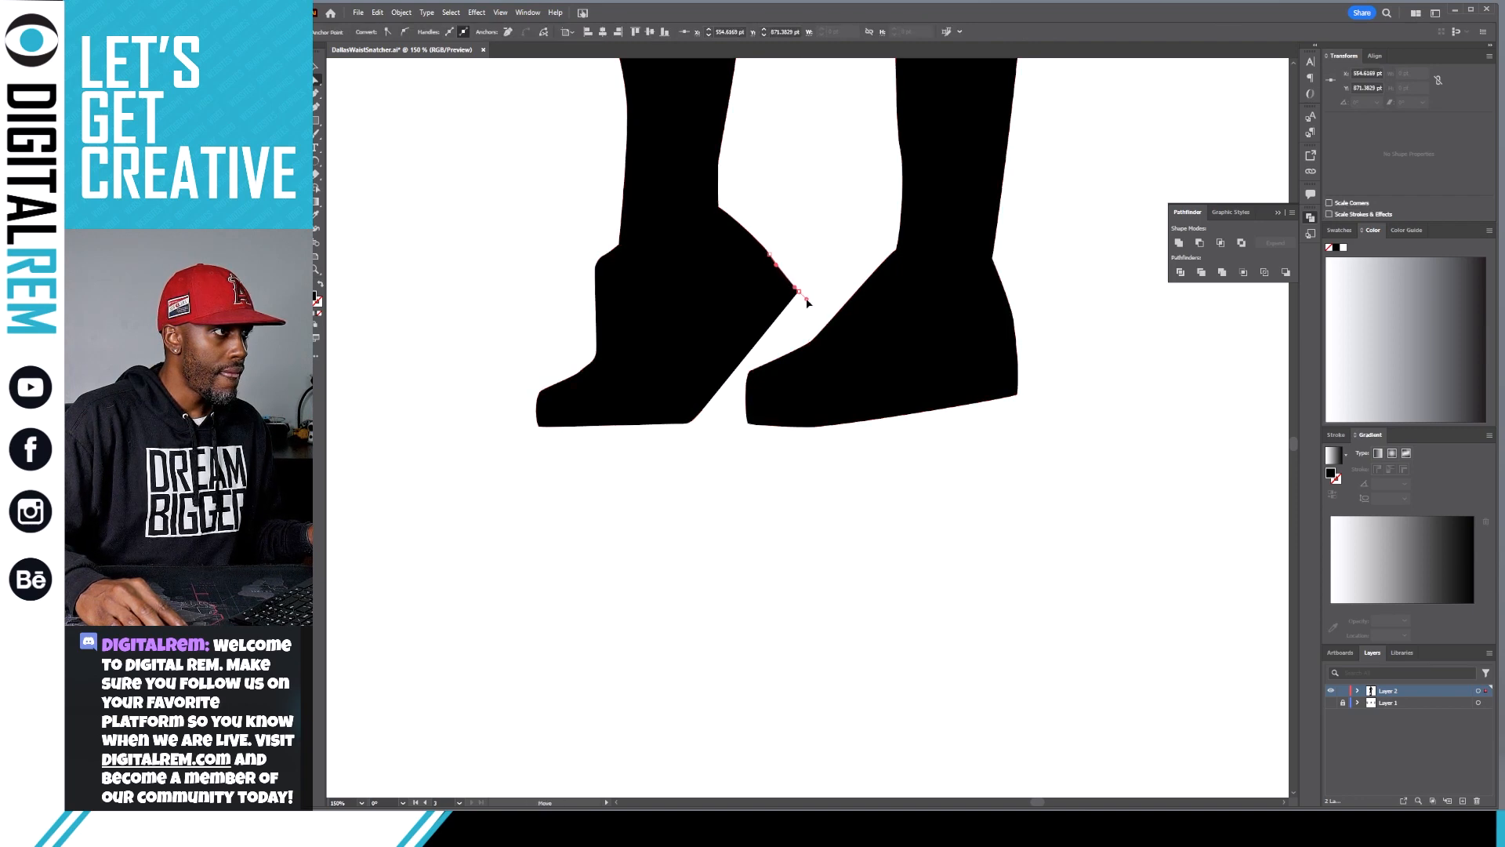
left_click_drag(801, 311, 801, 309)
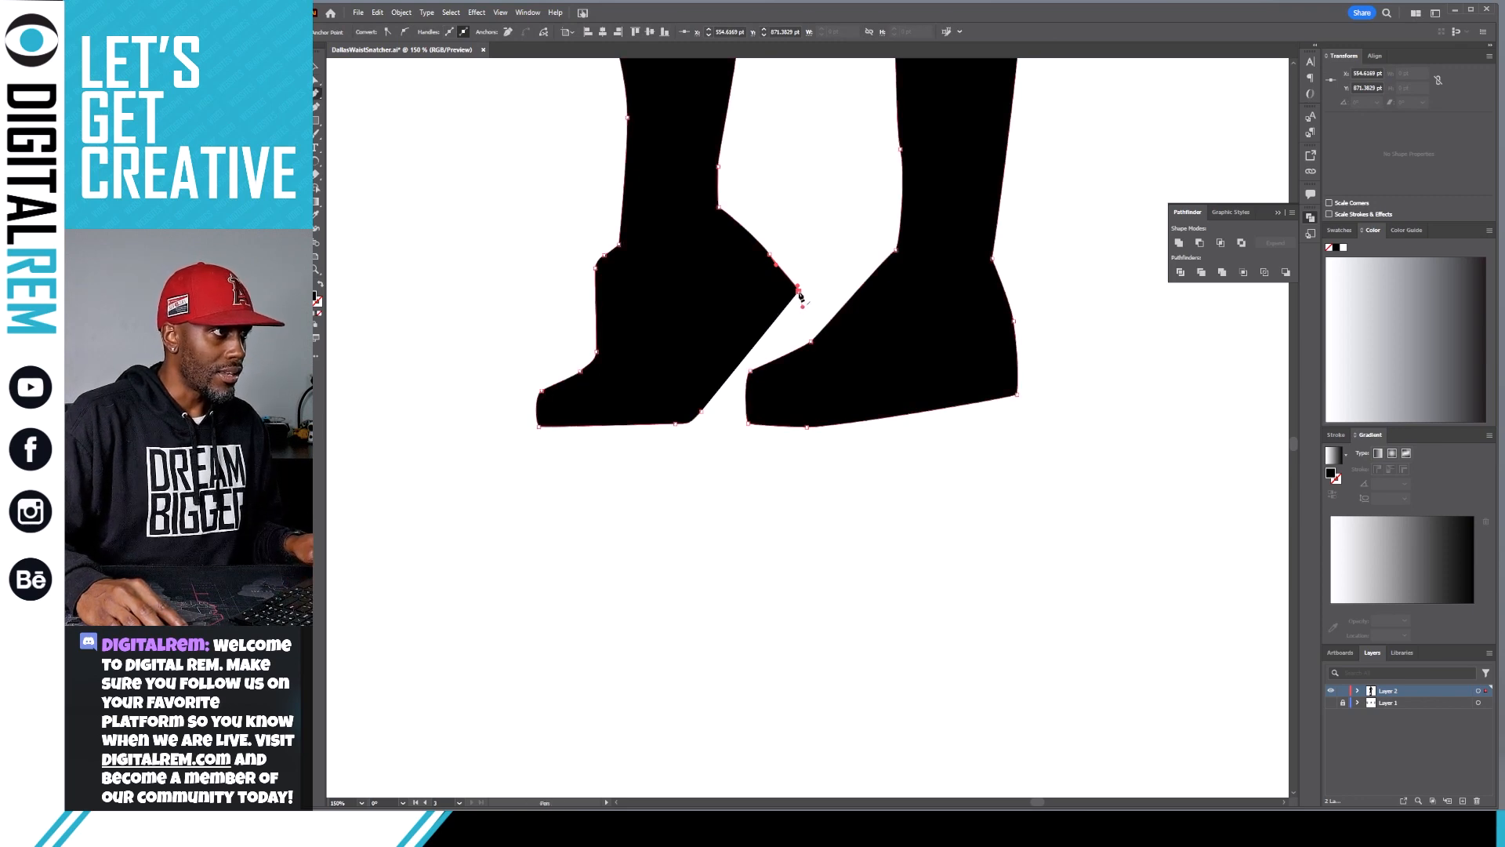
Remove the heel tip anchor's lower handle so the raised foot's edge runs straight from heel to sole.
left_click(713, 399)
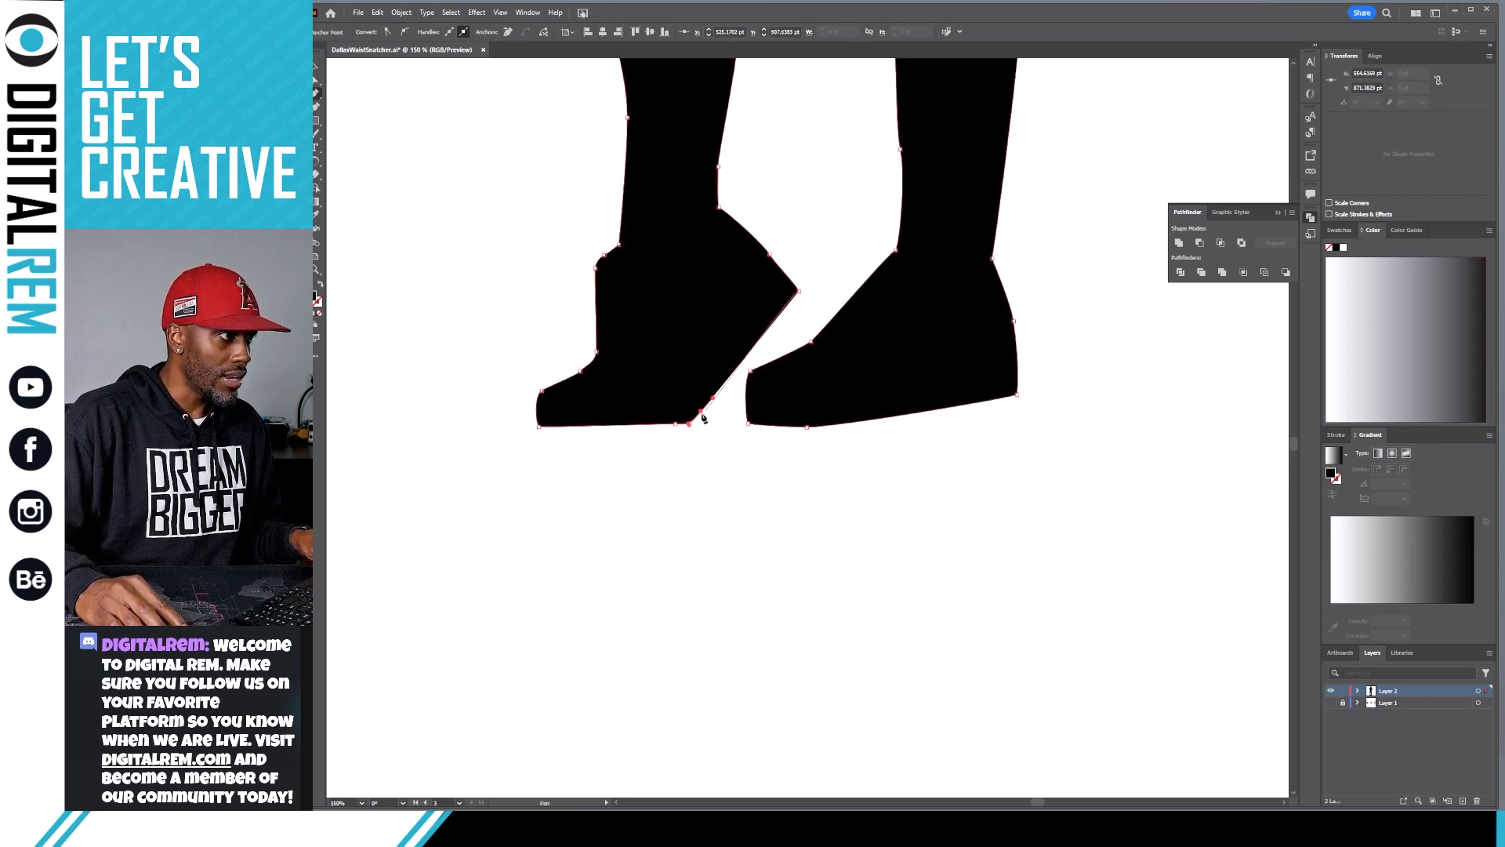
left_click(701, 411, "alt")
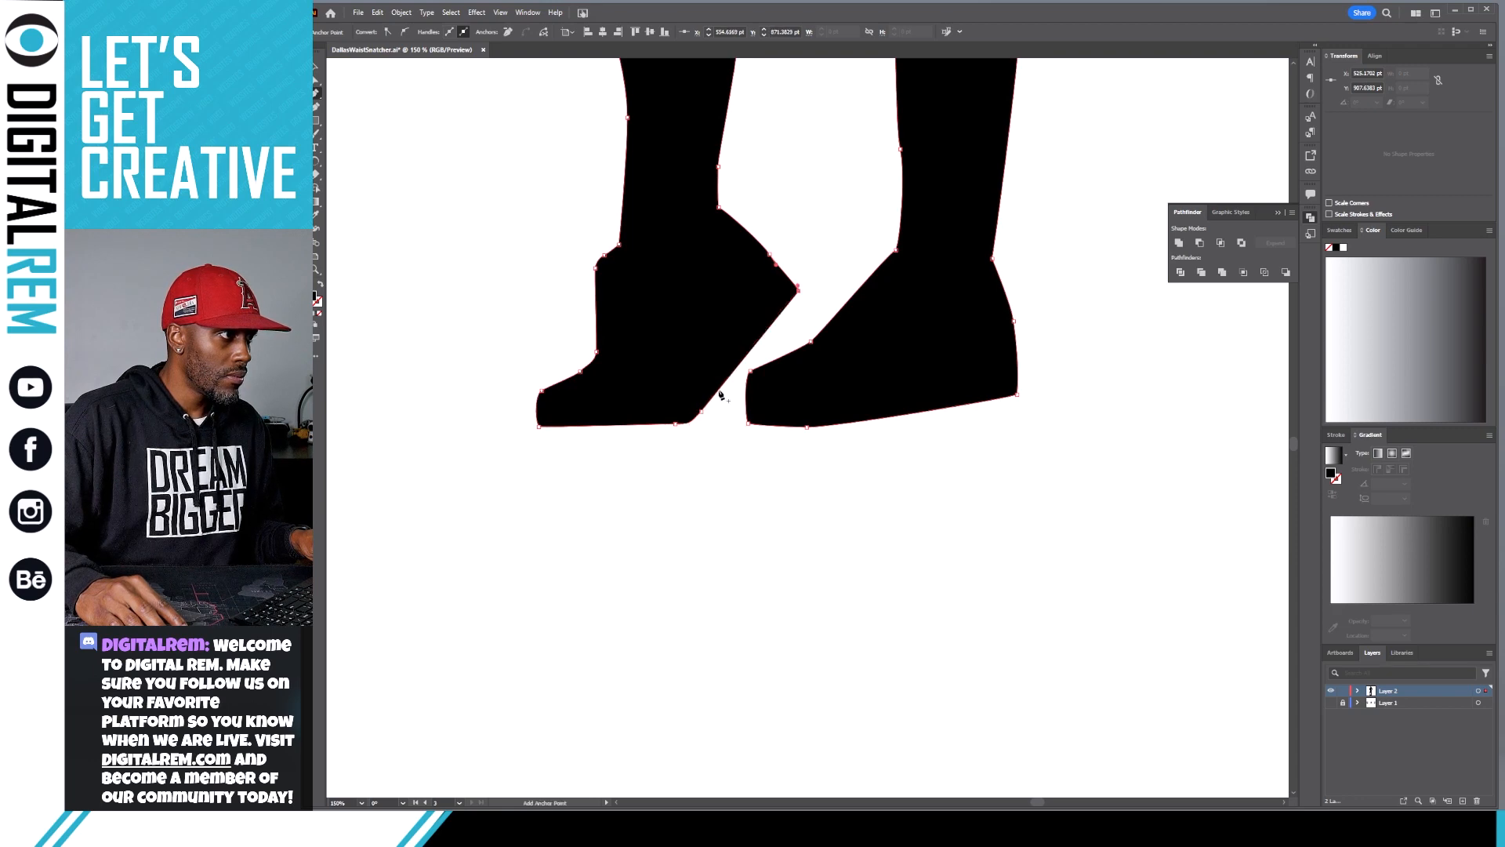
left_click(799, 292, "ctrl")
key("a")
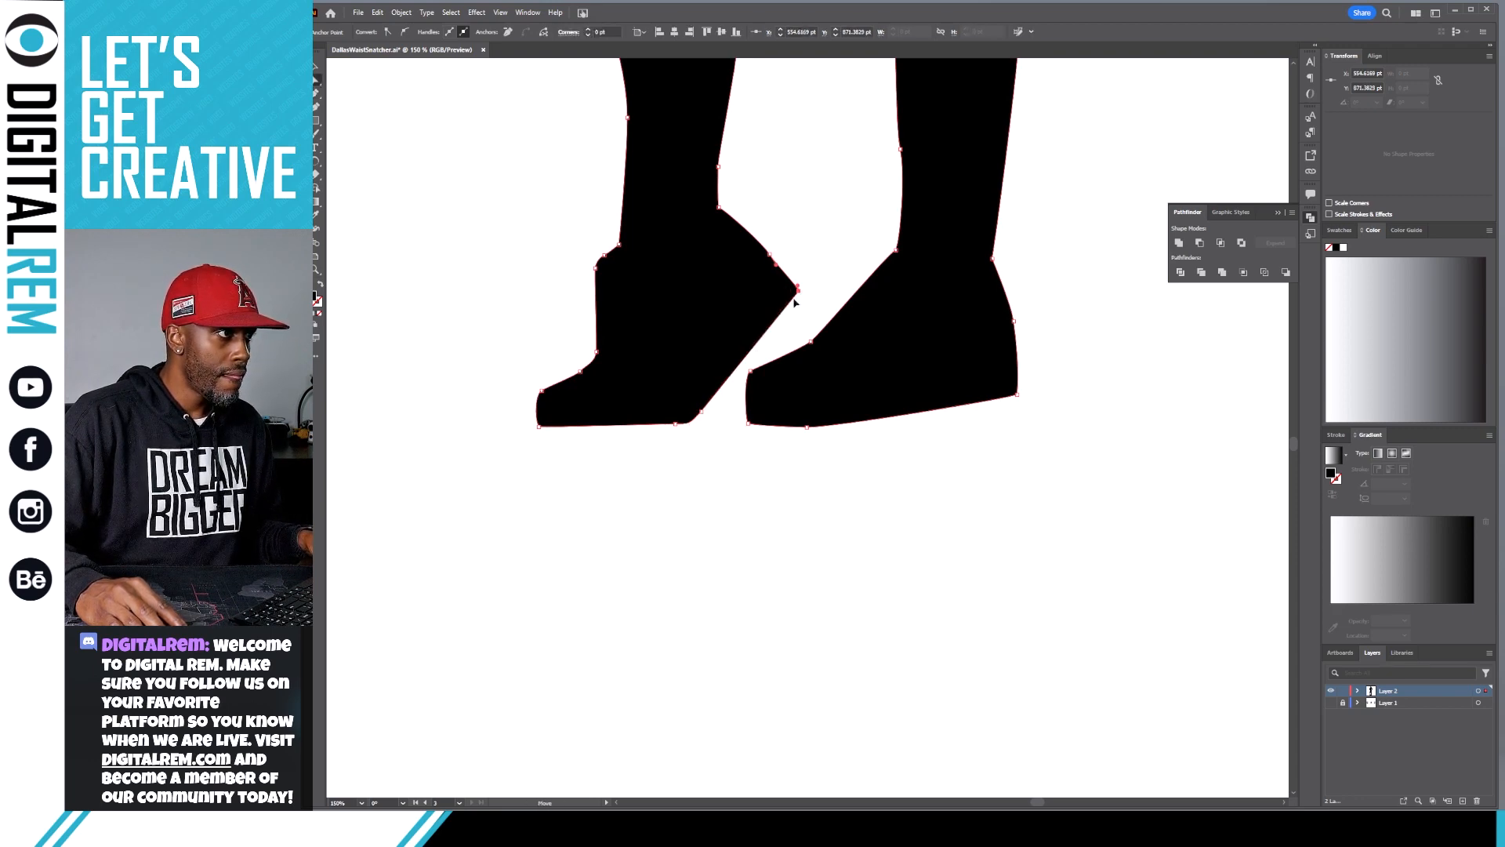
left_click_drag(793, 298, 798, 295)
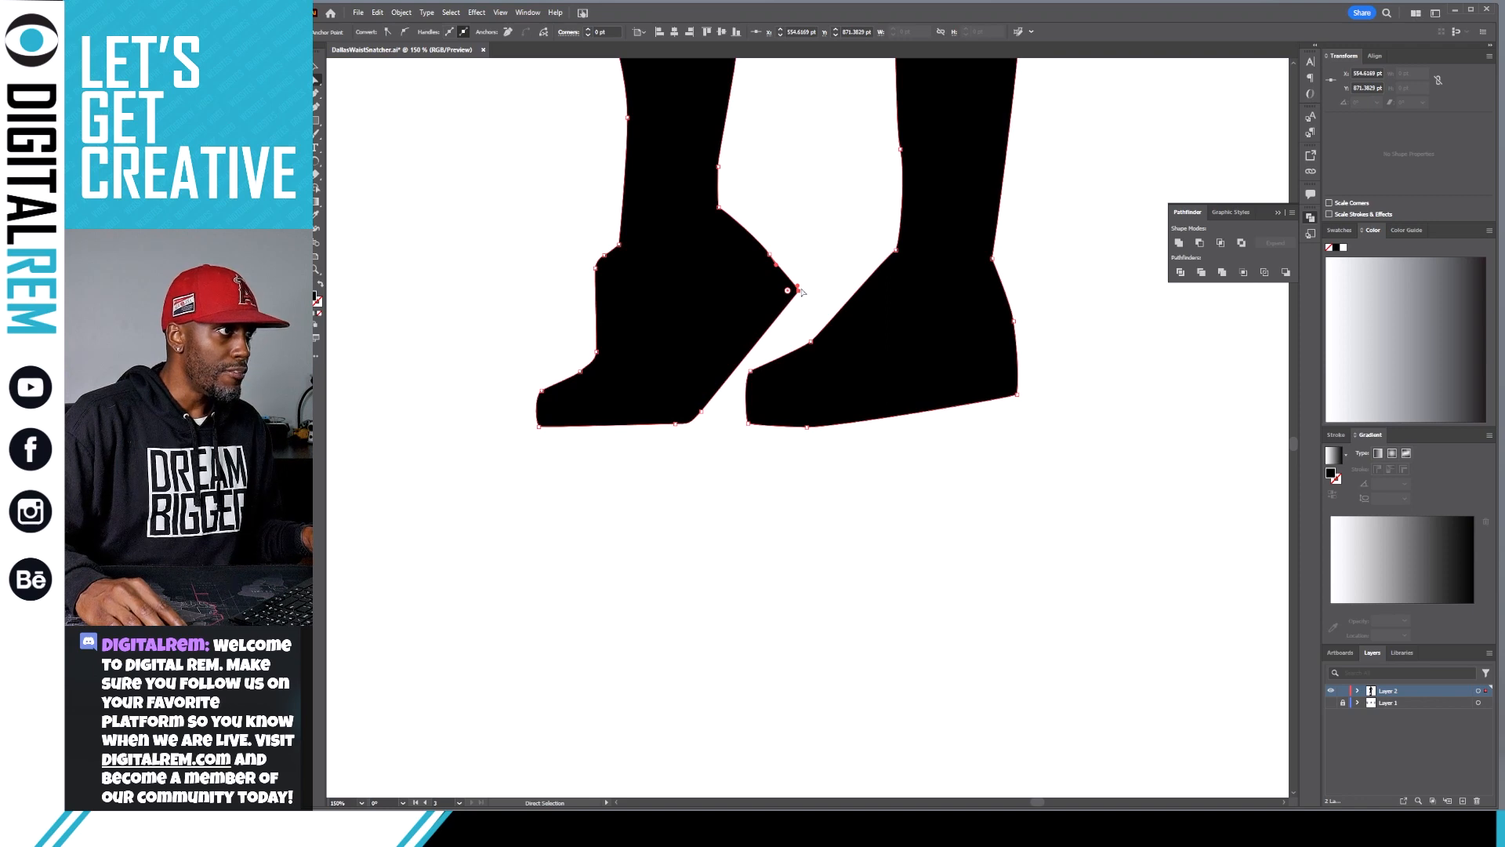
Convert the raised foot's heel tip anchor to a smooth point and pull its lower handle in close to the tip.
key("ctrl+shift+a")
key("ctrl+plus")
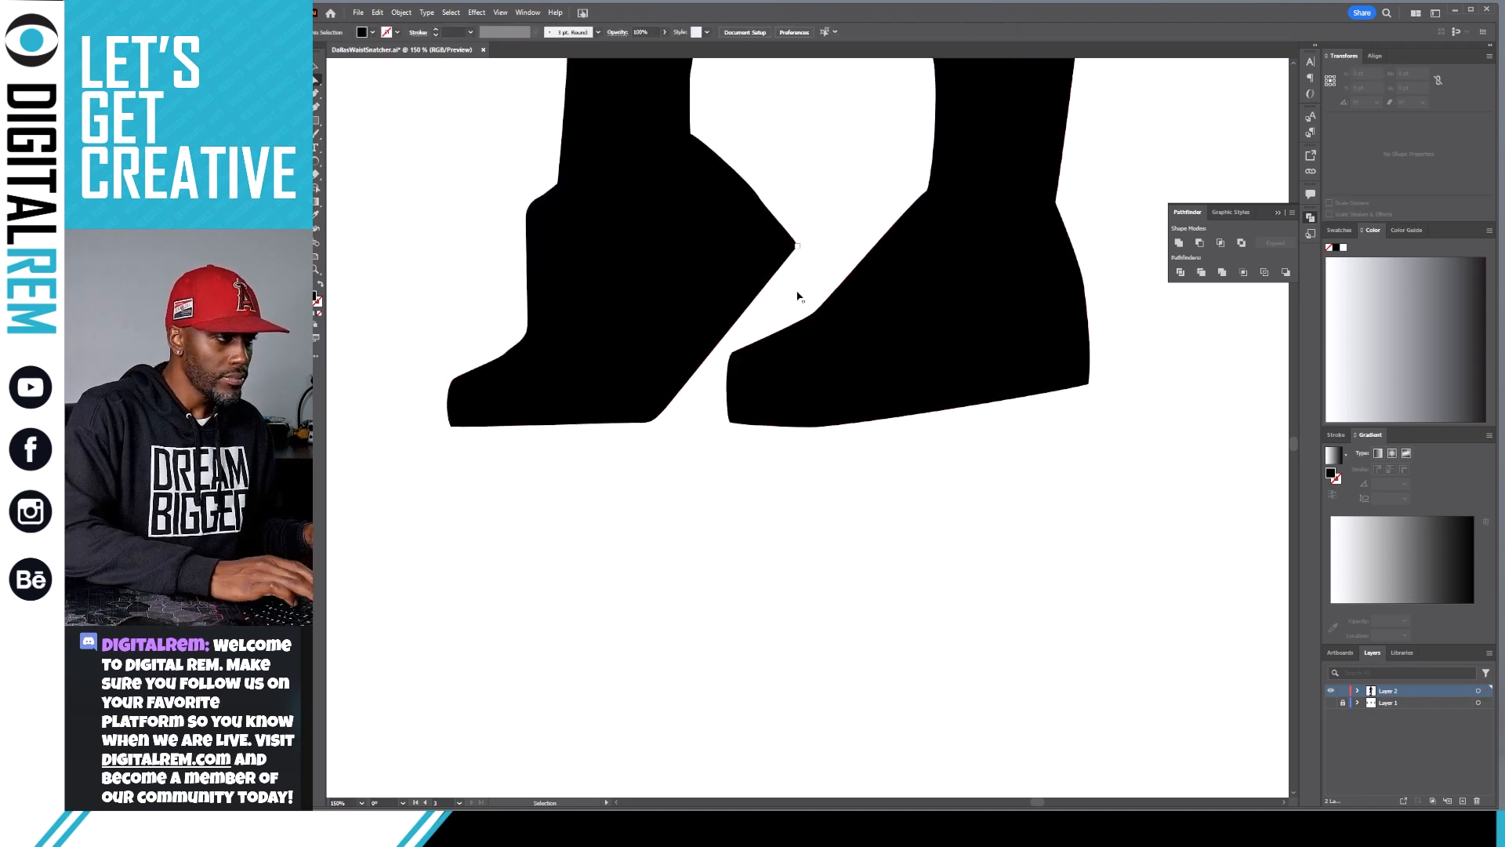
key("a")
left_click(788, 243)
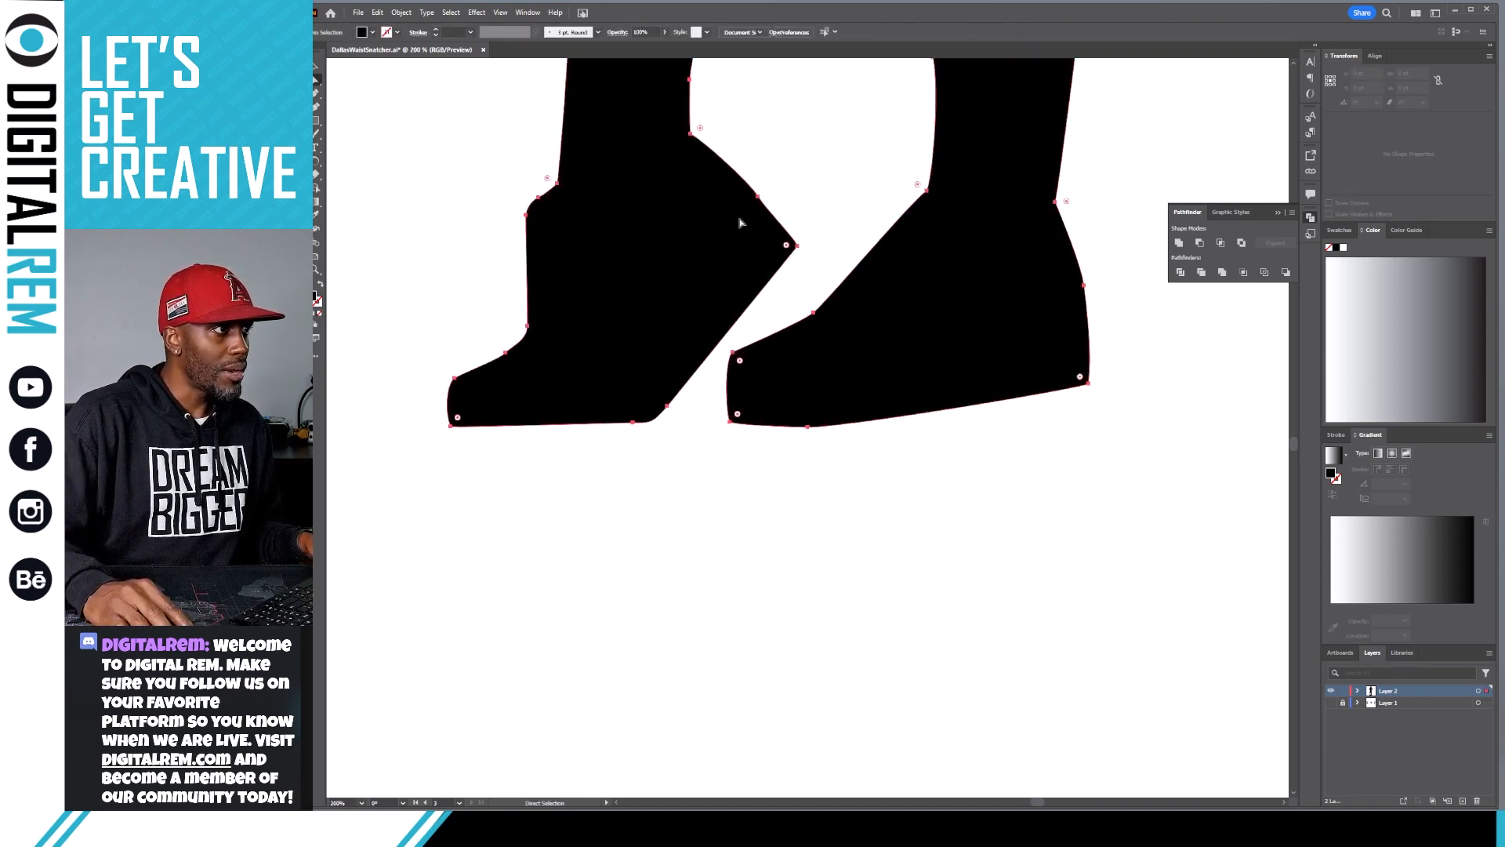
left_click(796, 245)
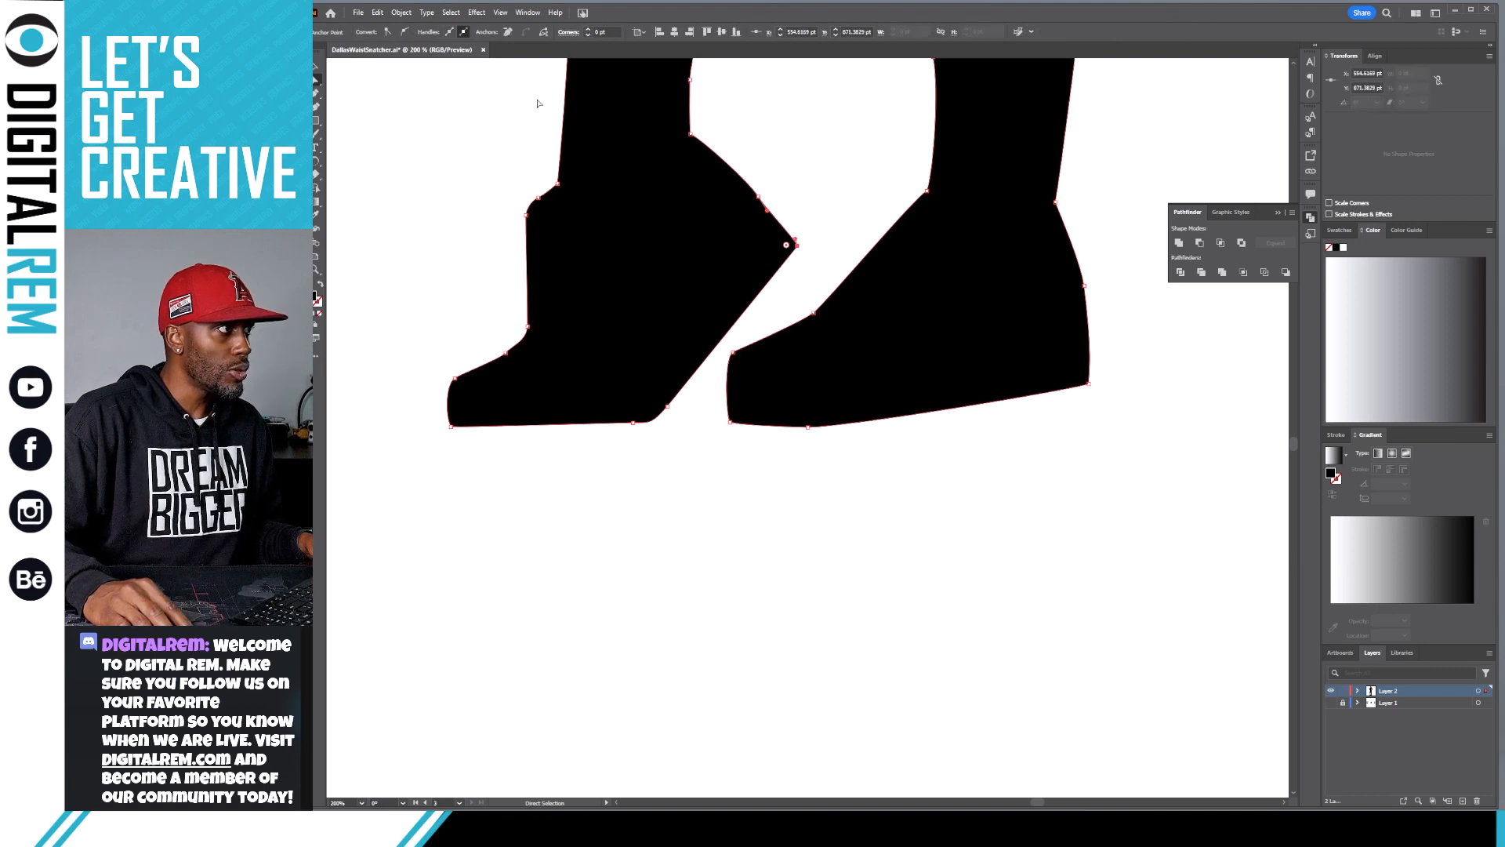
left_click(406, 36)
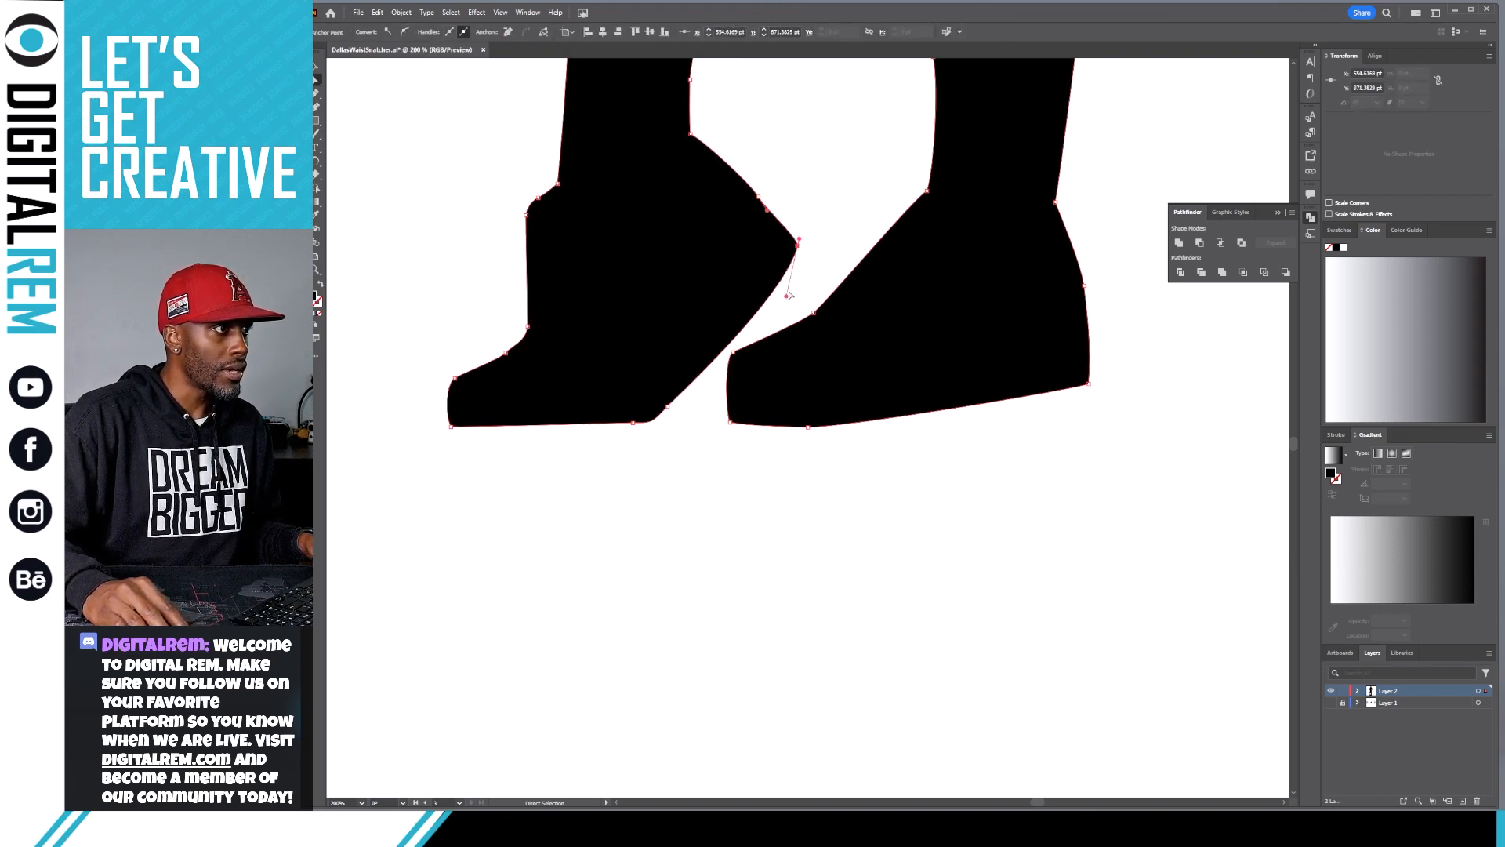
left_click_drag(787, 298, 799, 252)
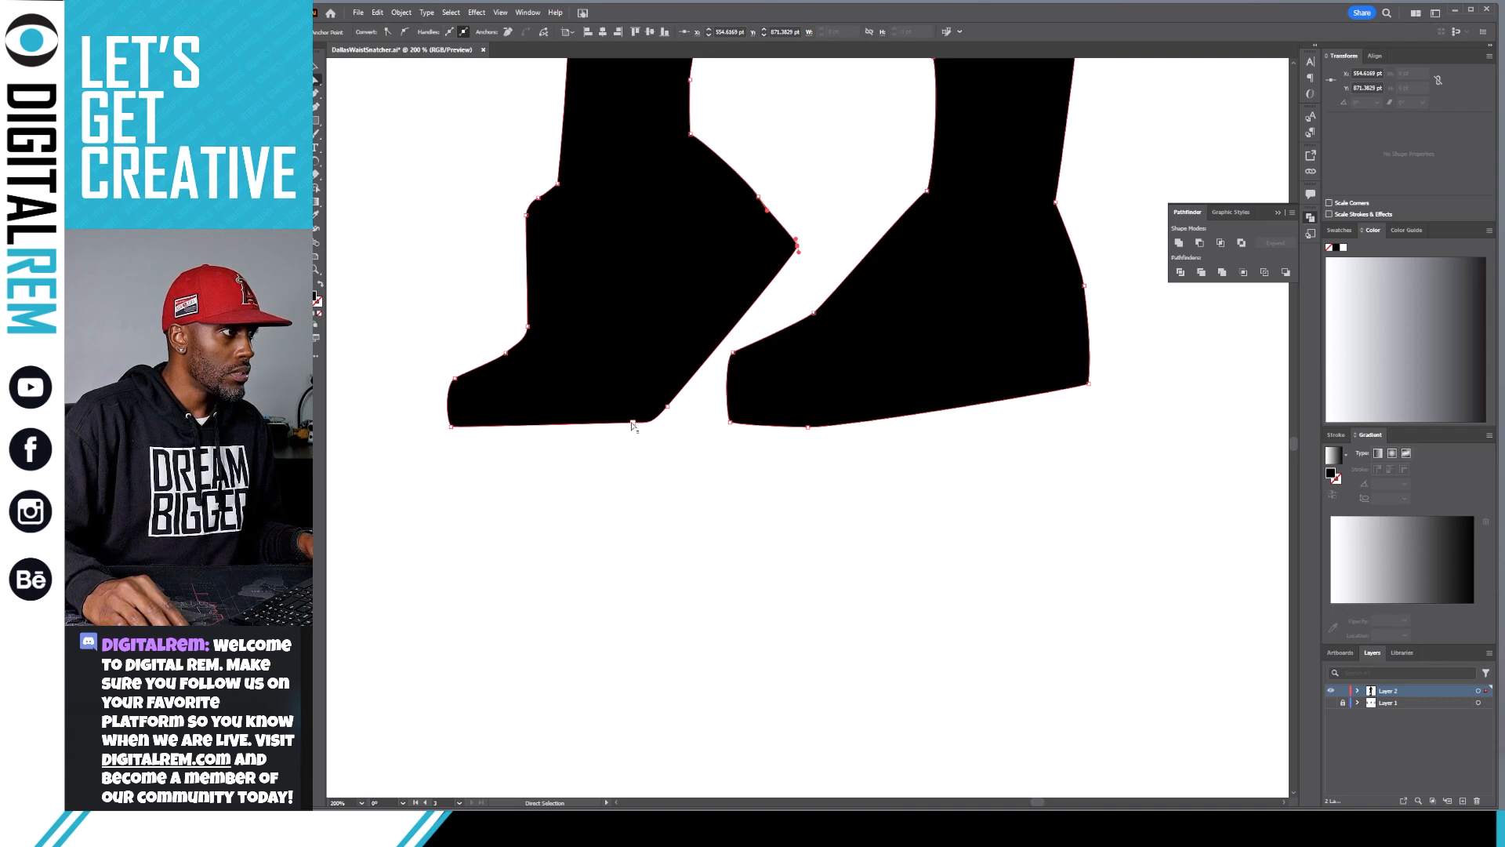
Move the raised foot's sole anchor toward the toes and slightly down to round the underside of the forefoot.
left_click_drag(633, 425, 571, 426)
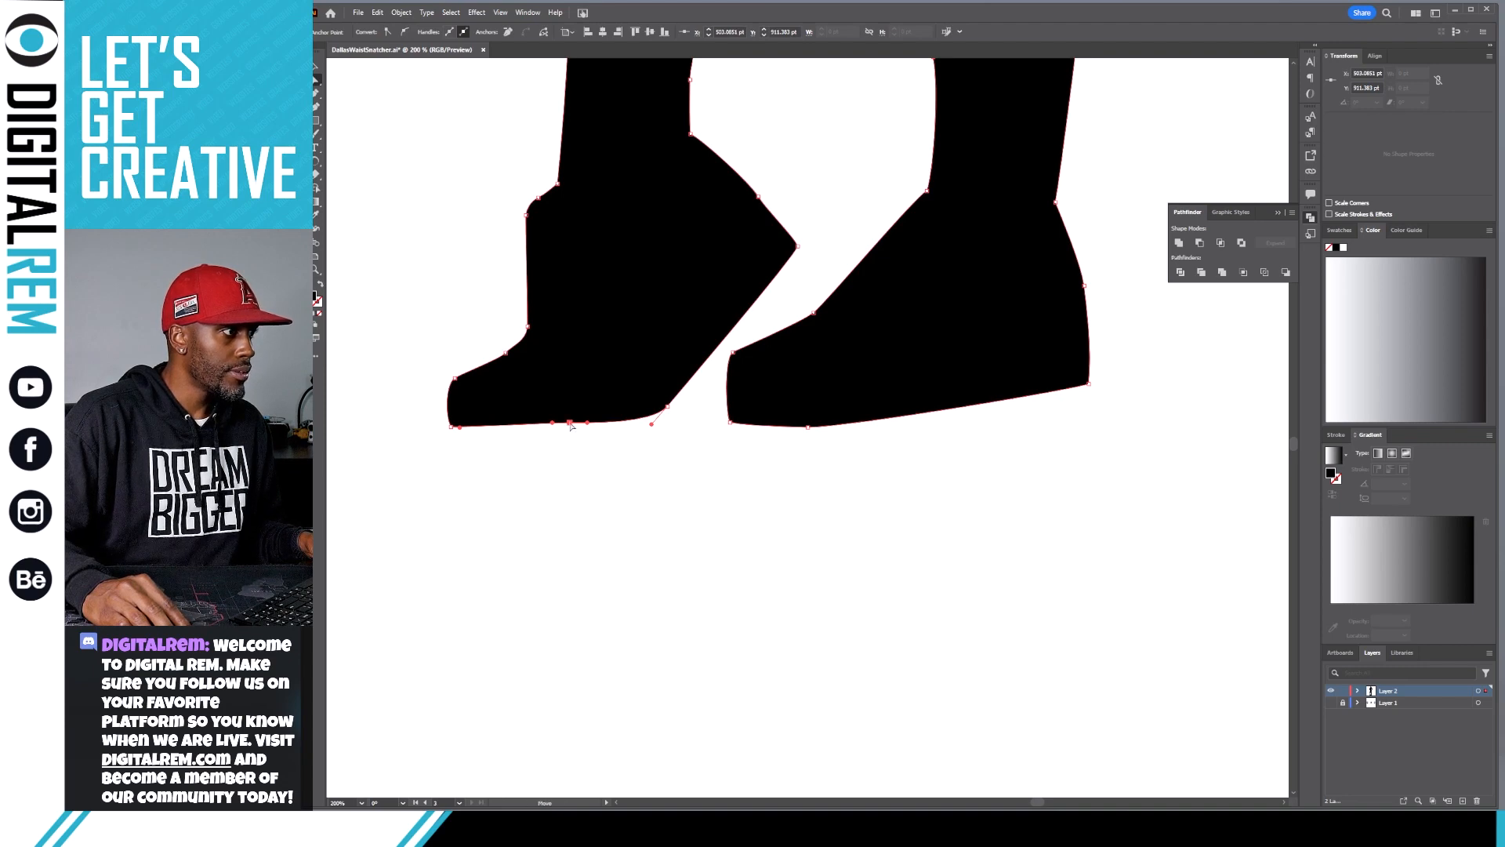
left_click_drag(570, 424, 528, 443)
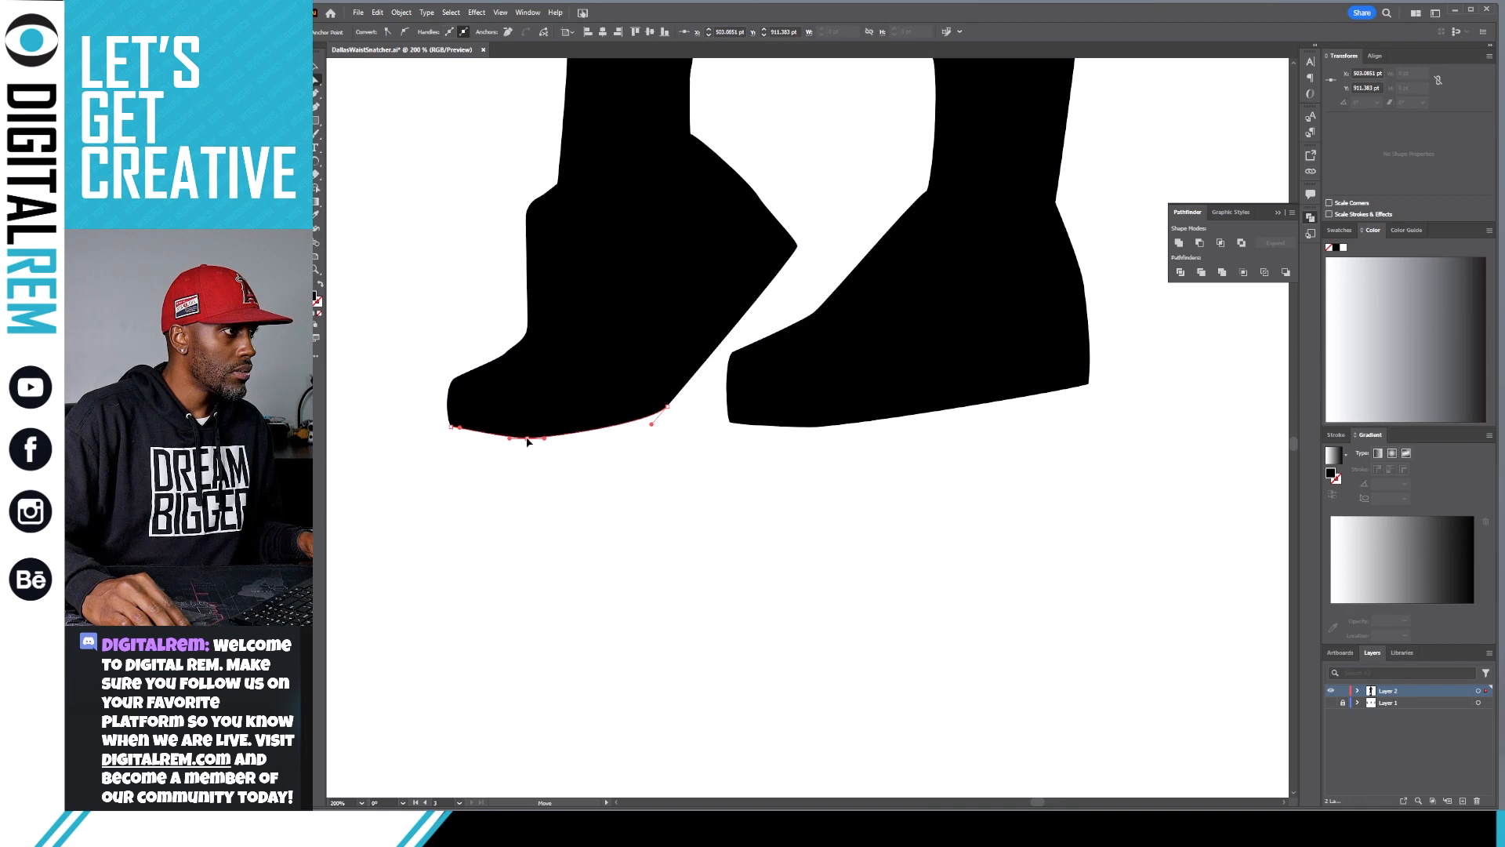
left_click(459, 431)
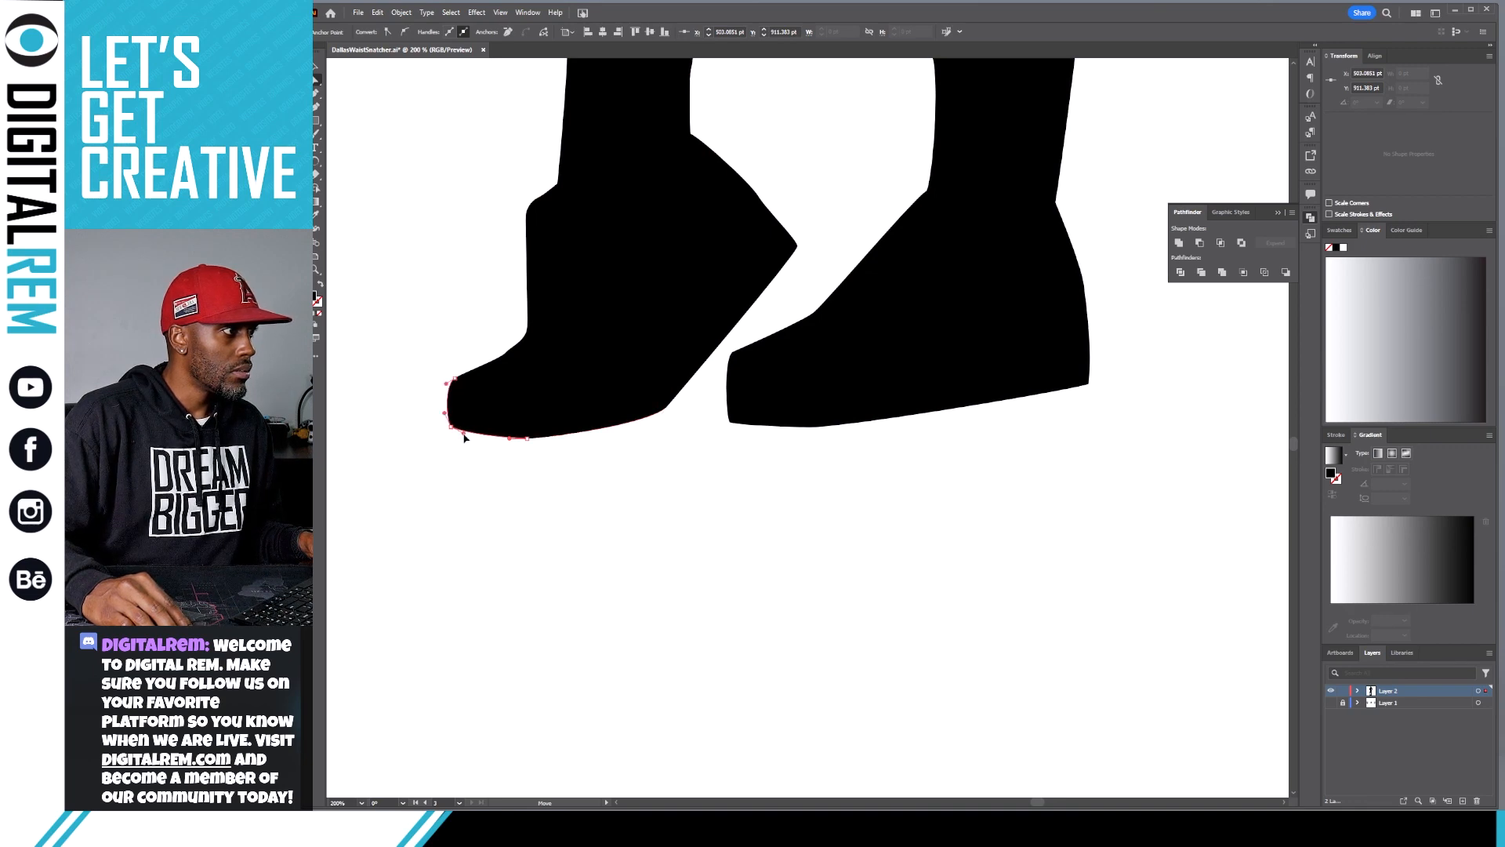
Slim the raised foot by moving its ball anchor up and inward and its two instep anchors up toward the ankle.
left_click(667, 407)
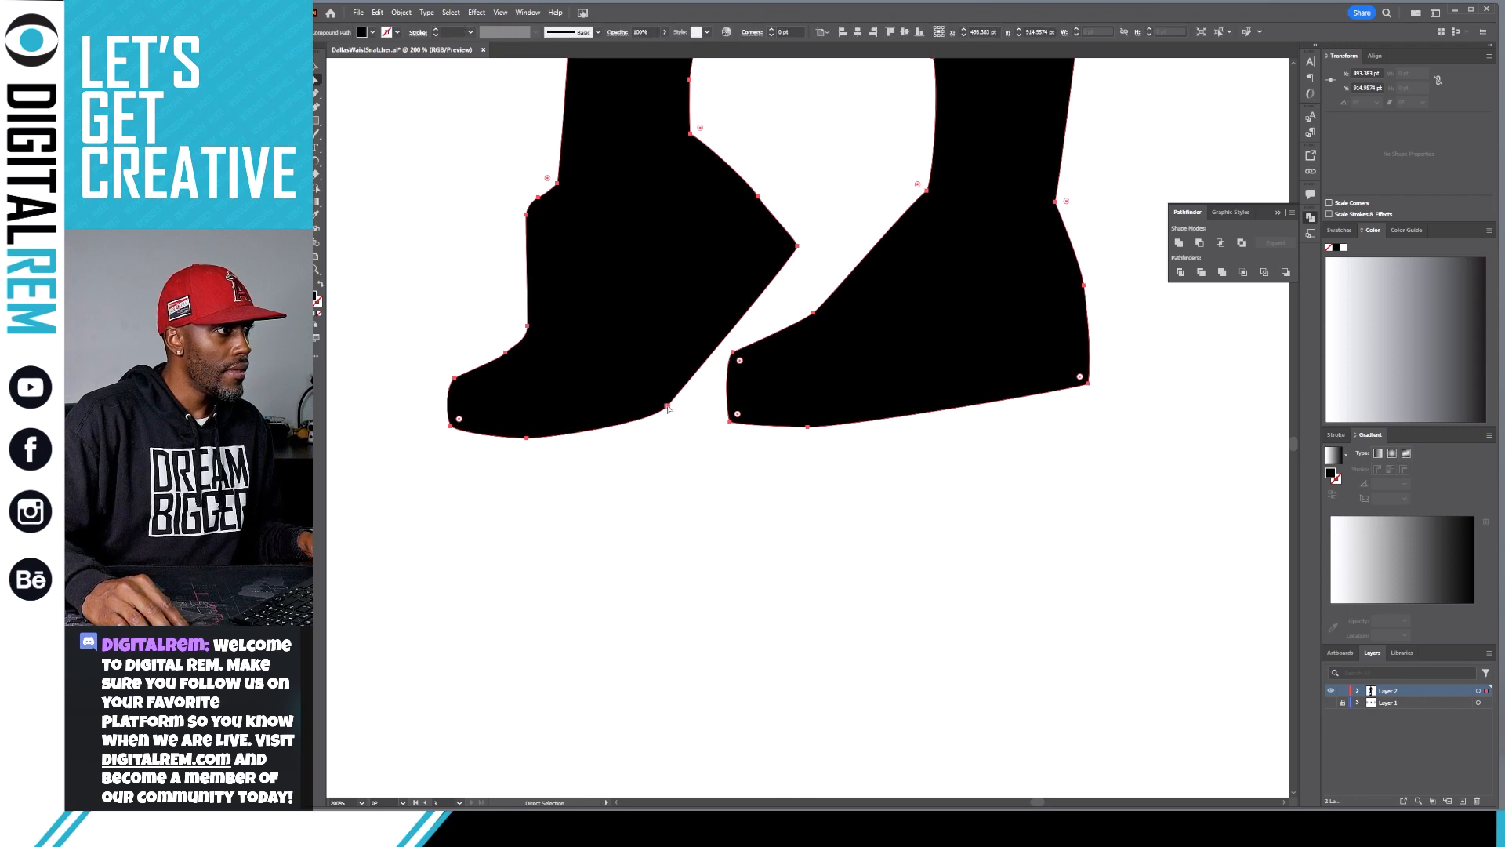
left_click(670, 406)
left_click(665, 406)
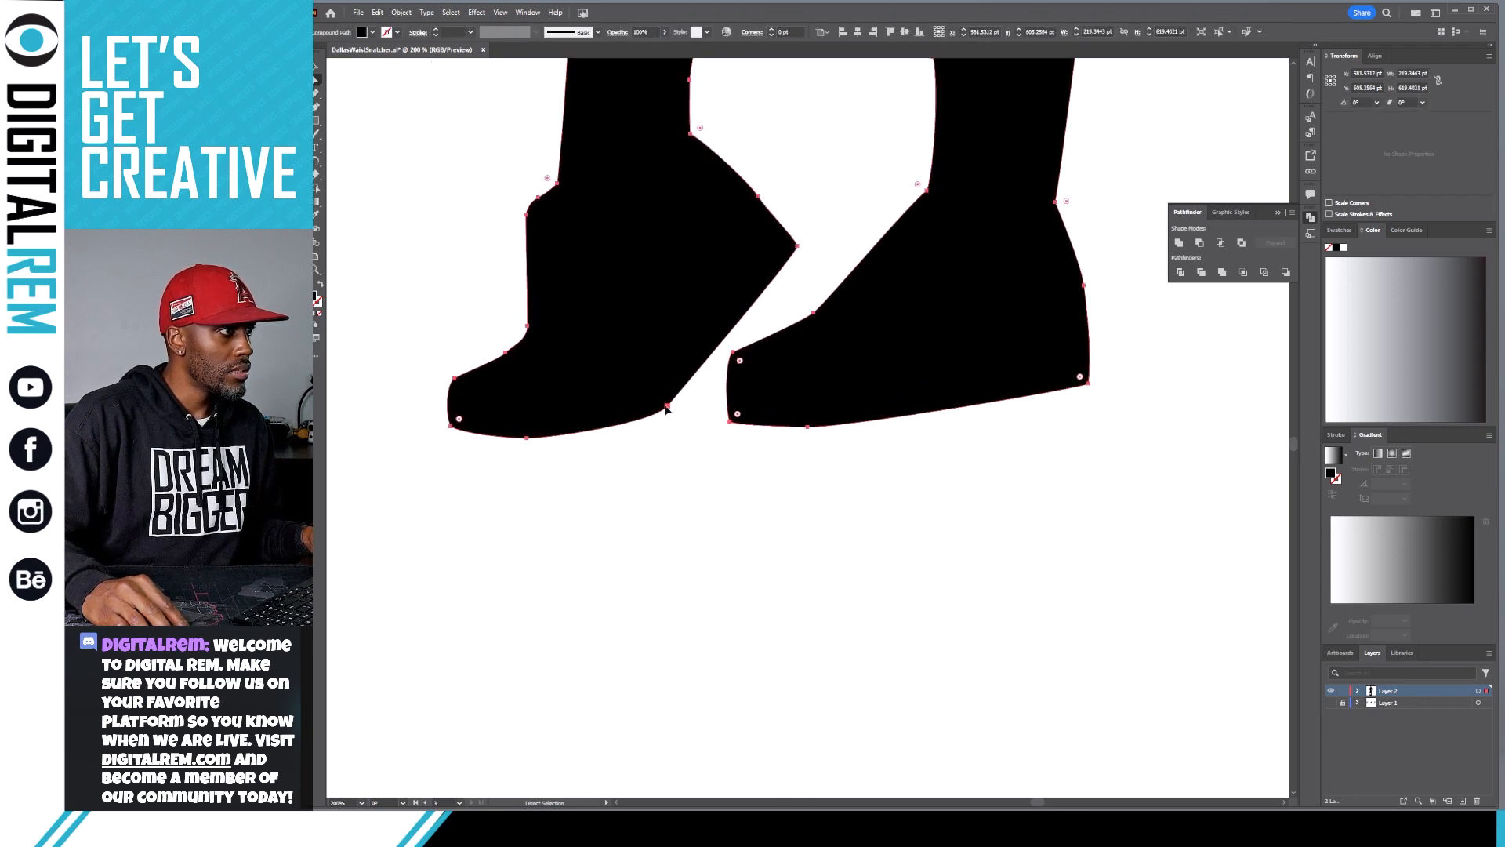
left_click_drag(667, 406, 658, 386)
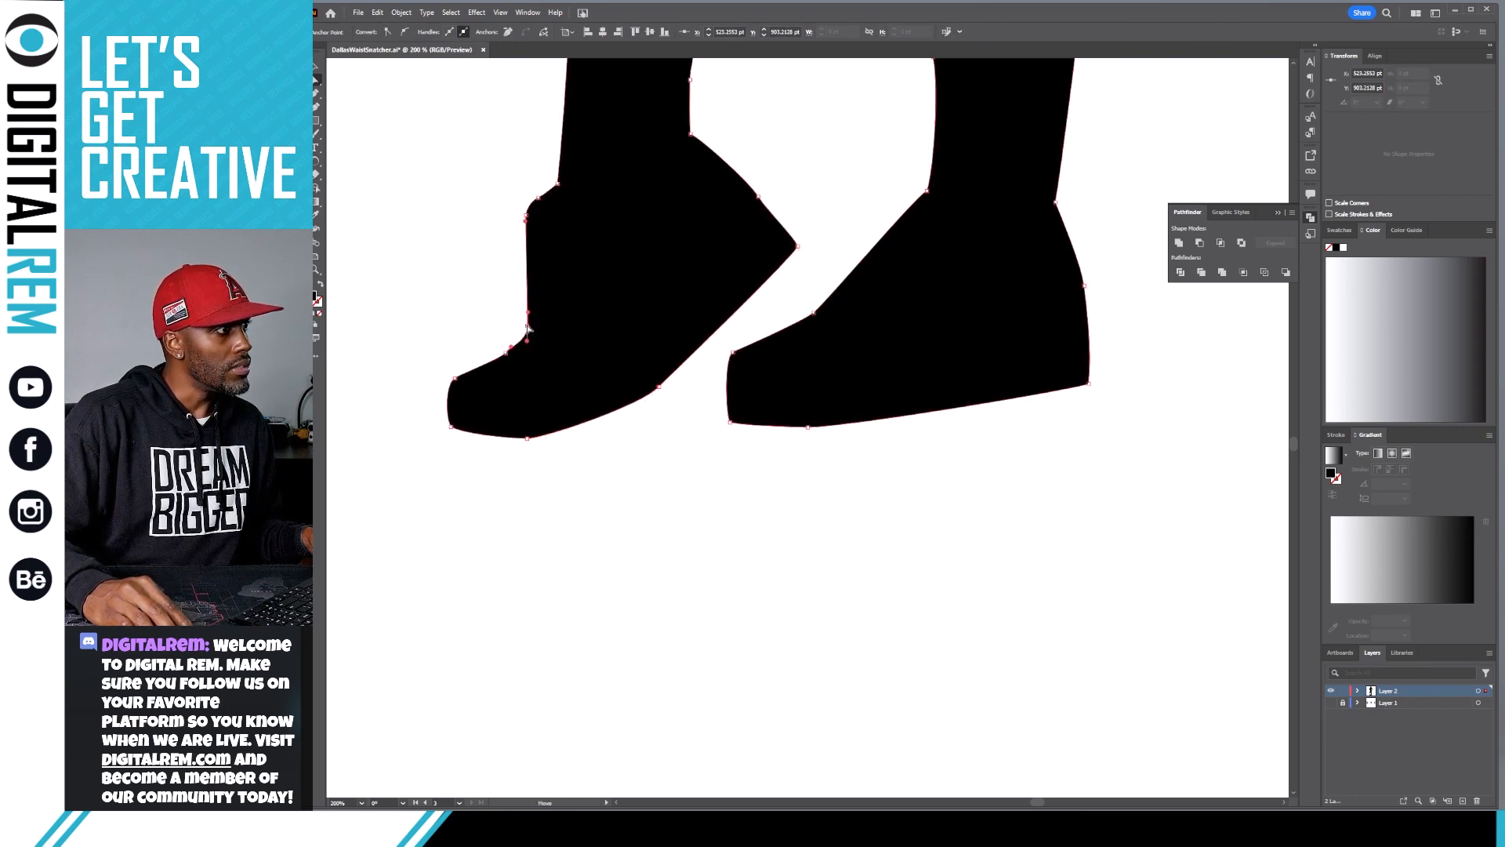
left_click_drag(529, 330, 538, 293)
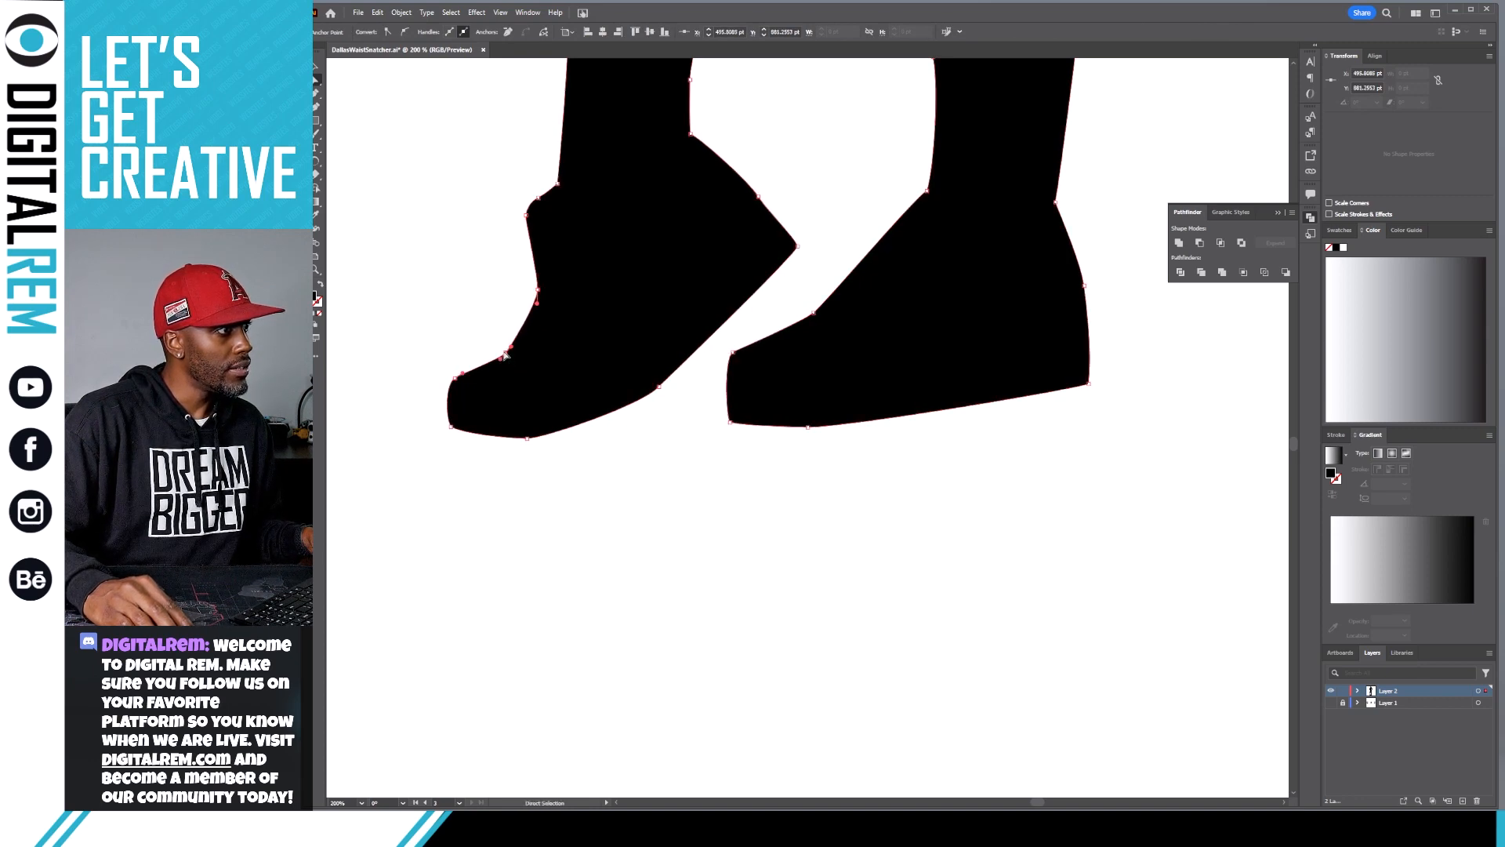
left_click_drag(506, 355, 518, 336)
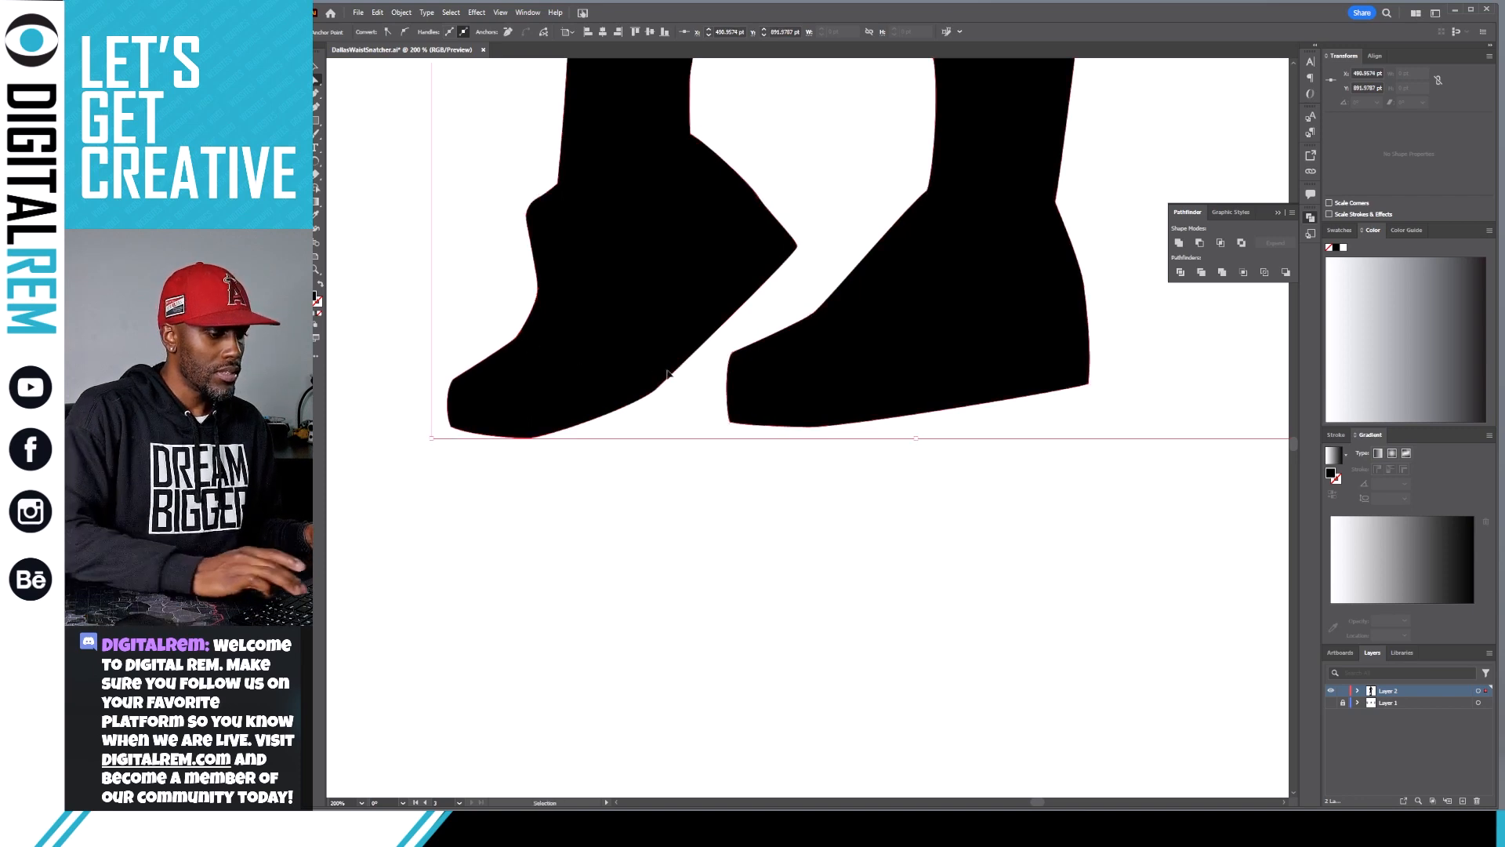
Deselect the silhouette and save the document.
key("ctrl+minus")
key("ctrl+minus")
key("ctrl+minus")
key("ctrl+minus")
key("ctrl+minus")
key("ctrl+minus")
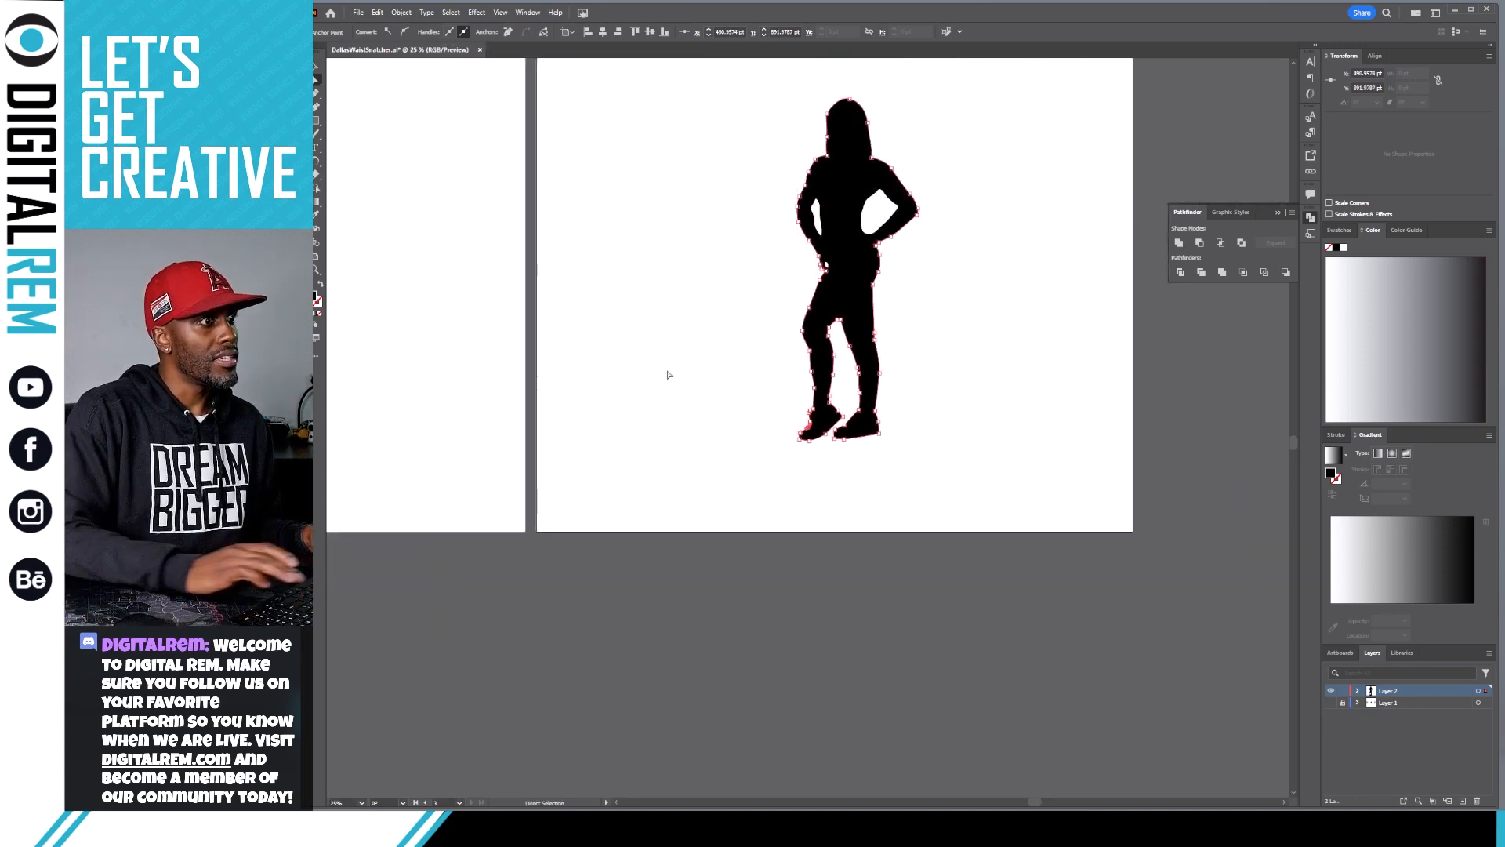
left_click(976, 515)
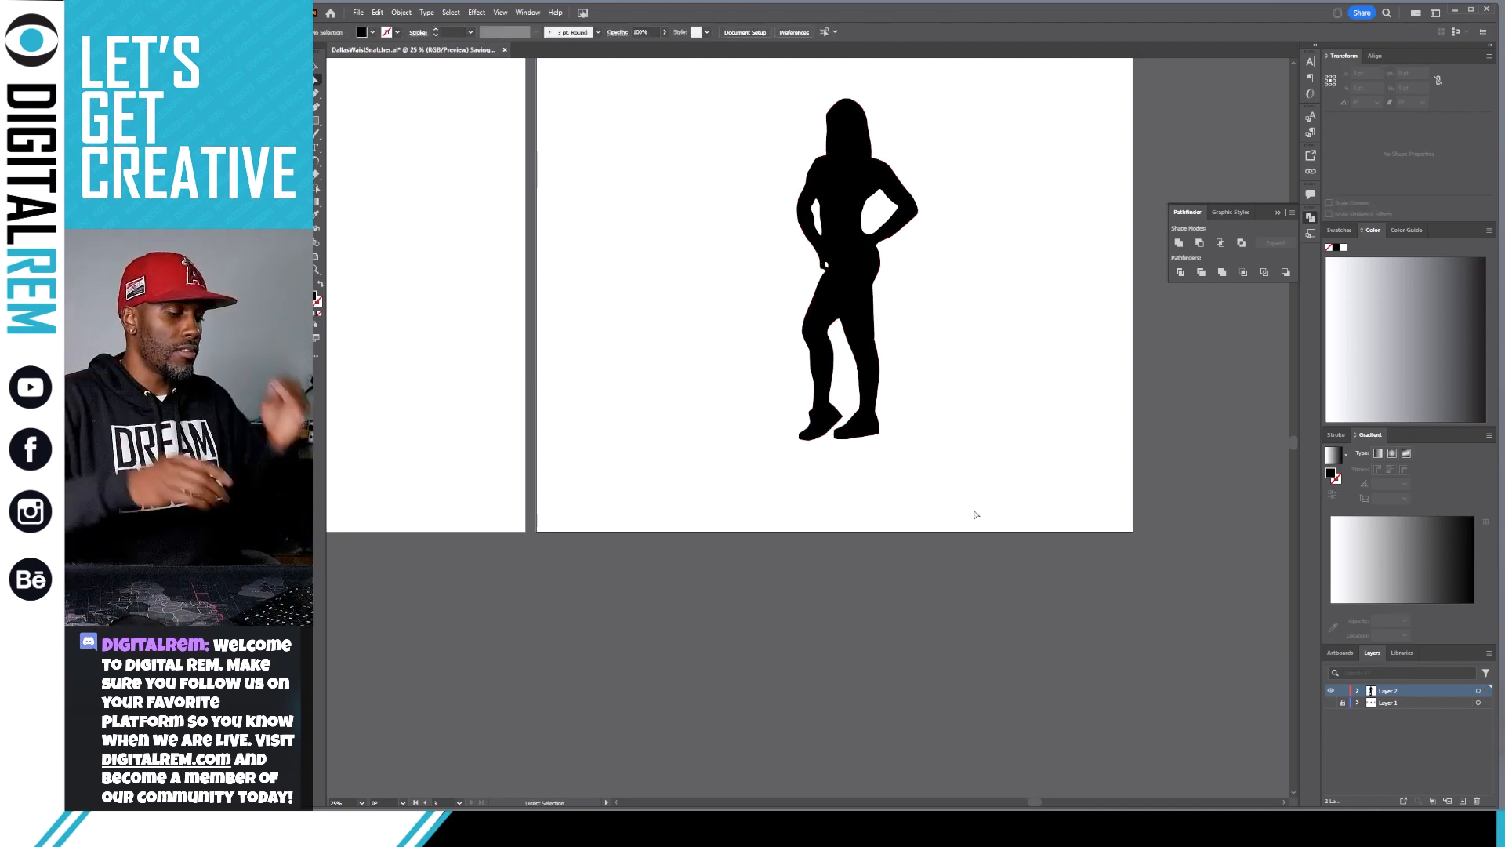
Examine the whole silhouette from the head down to the reshaped feet.
key("ctrl+minus")
key("ctrl+plus")
key("ctrl+plus")
key("ctrl+plus")
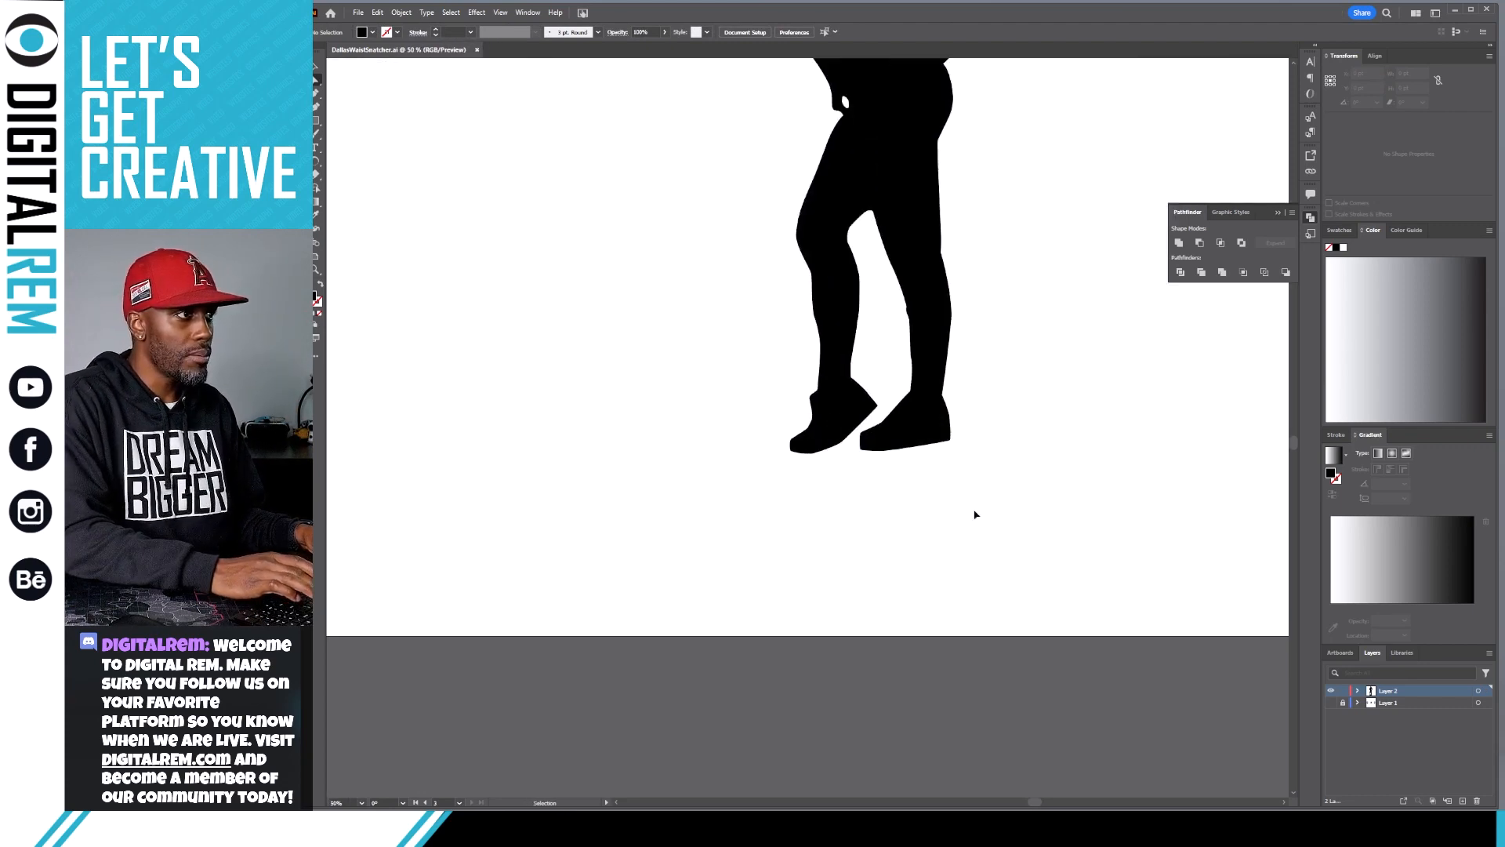
left_click_drag(951, 430, 818, 557)
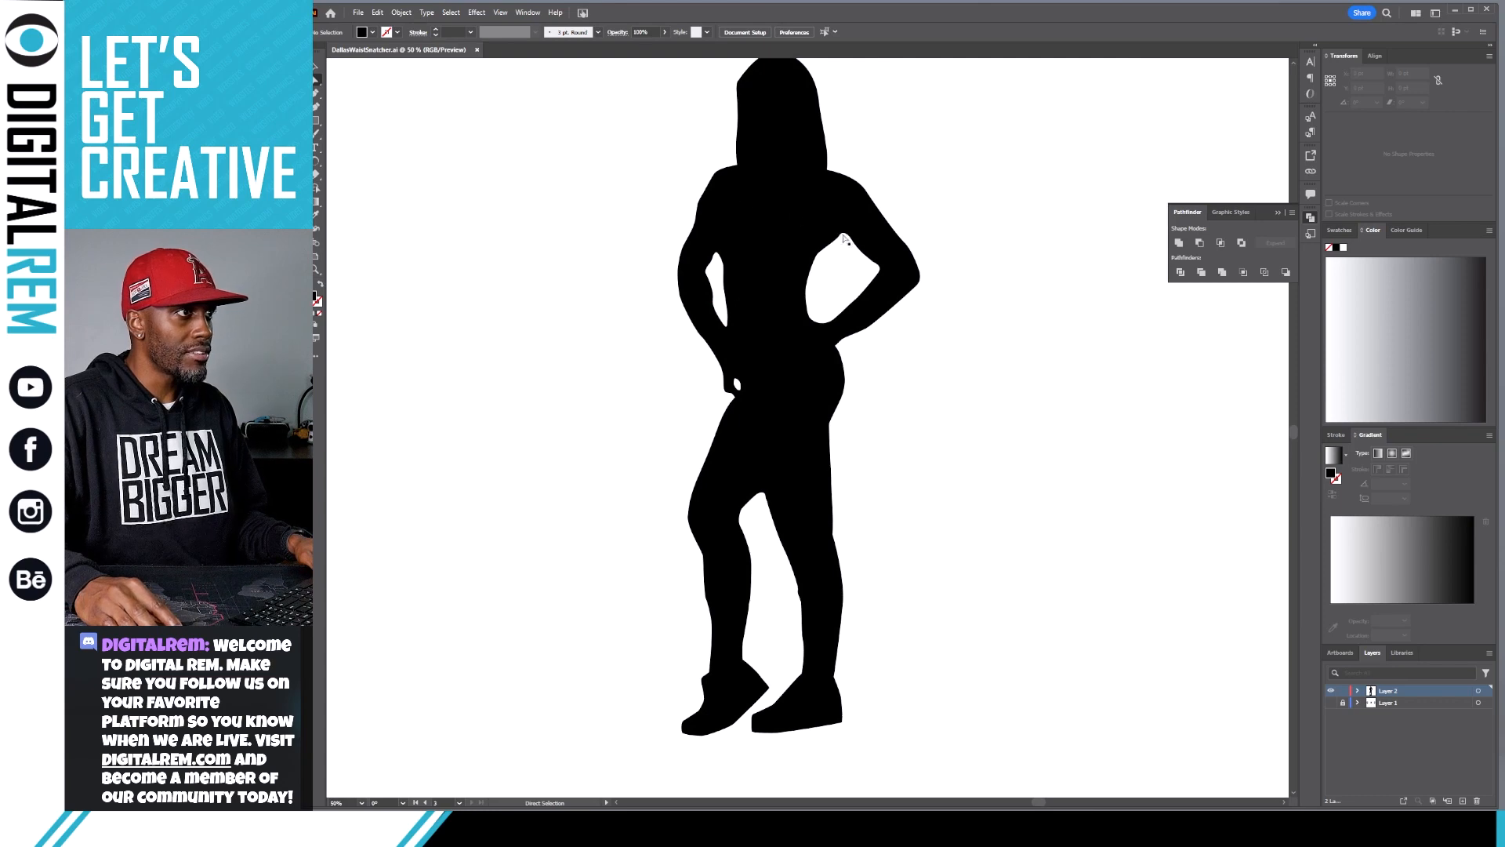
key("ctrl+minus")
key("ctrl+minus")
key("ctrl+minus")
key("ctrl+minus")
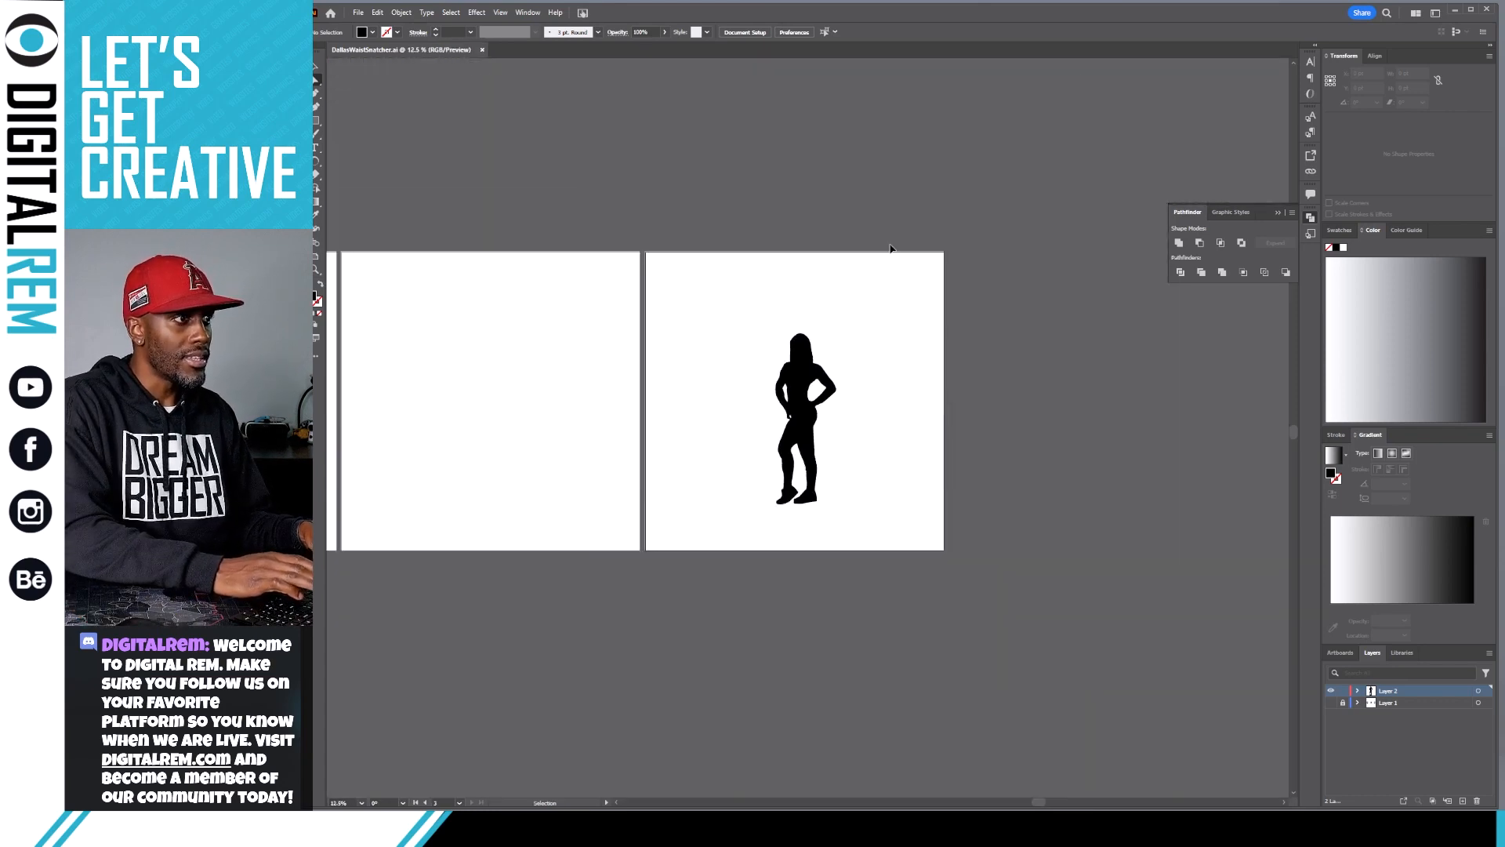
Show and unlock Layer 1 and delete the reference image behind the silhouette on the third artboard.
key("a")
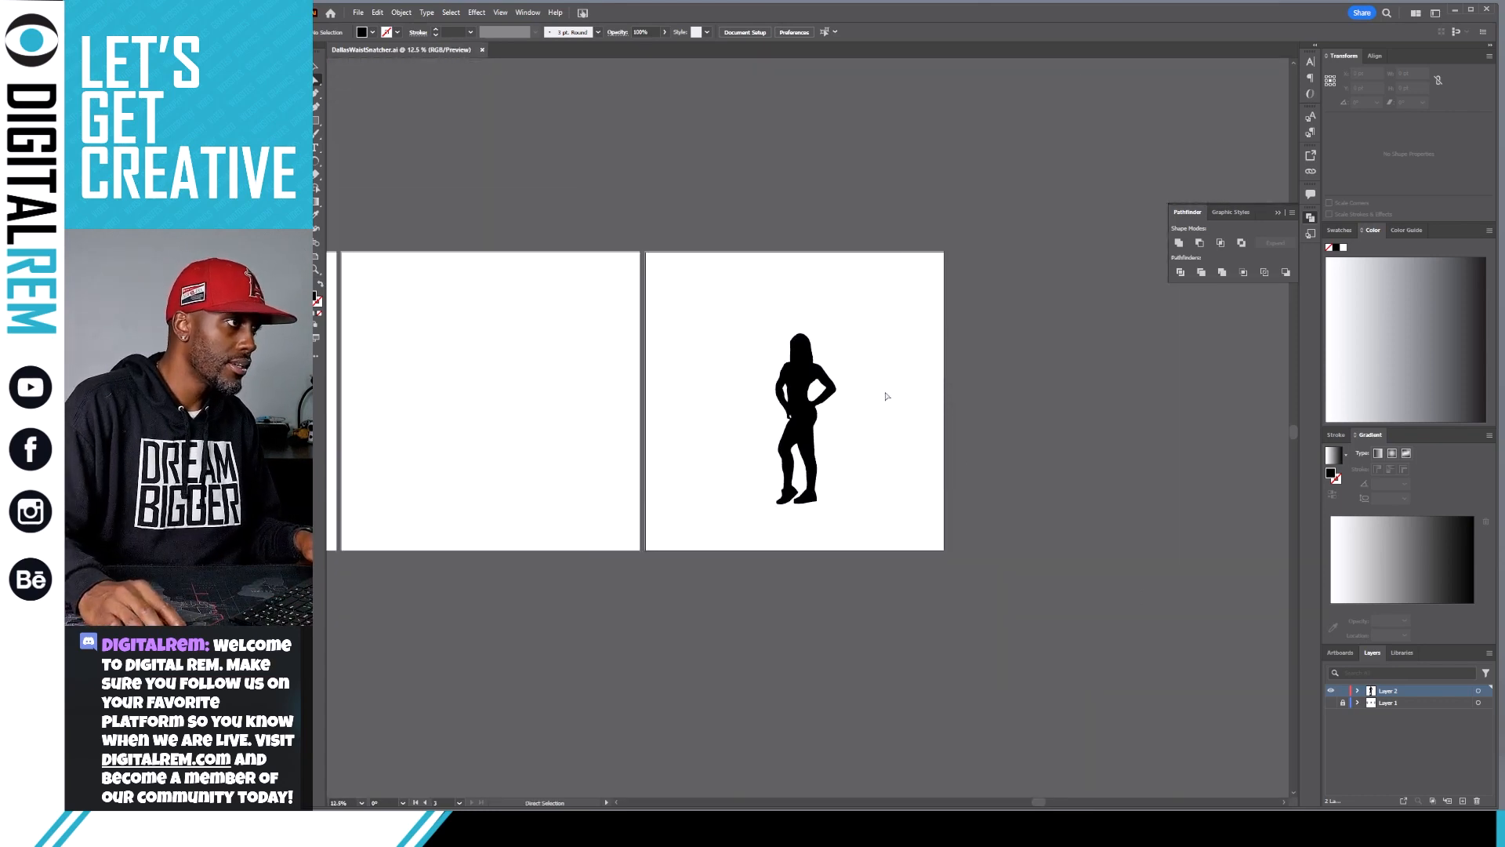
key("v")
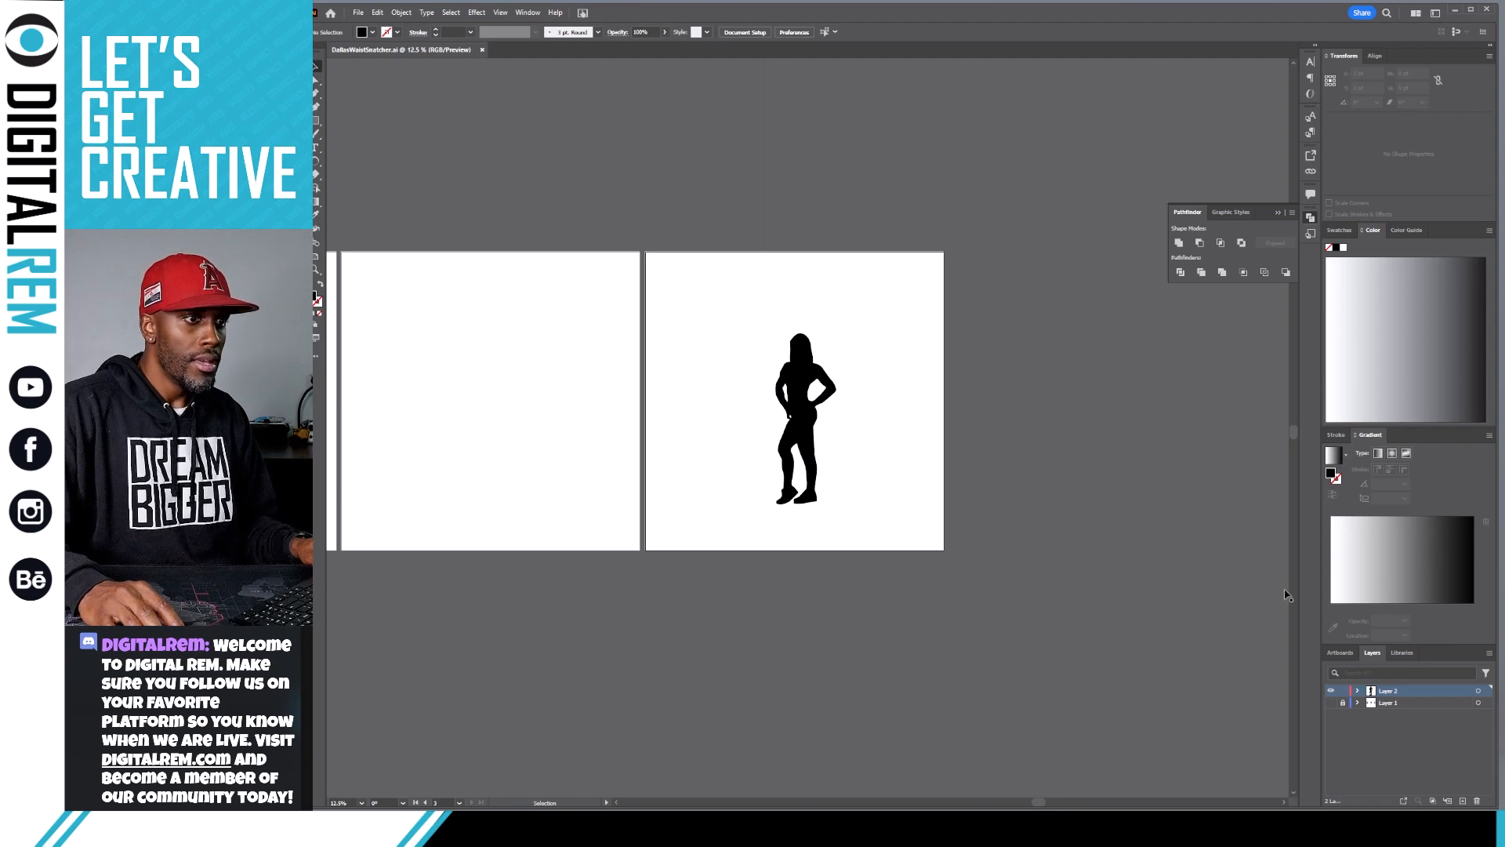
left_click(1329, 703)
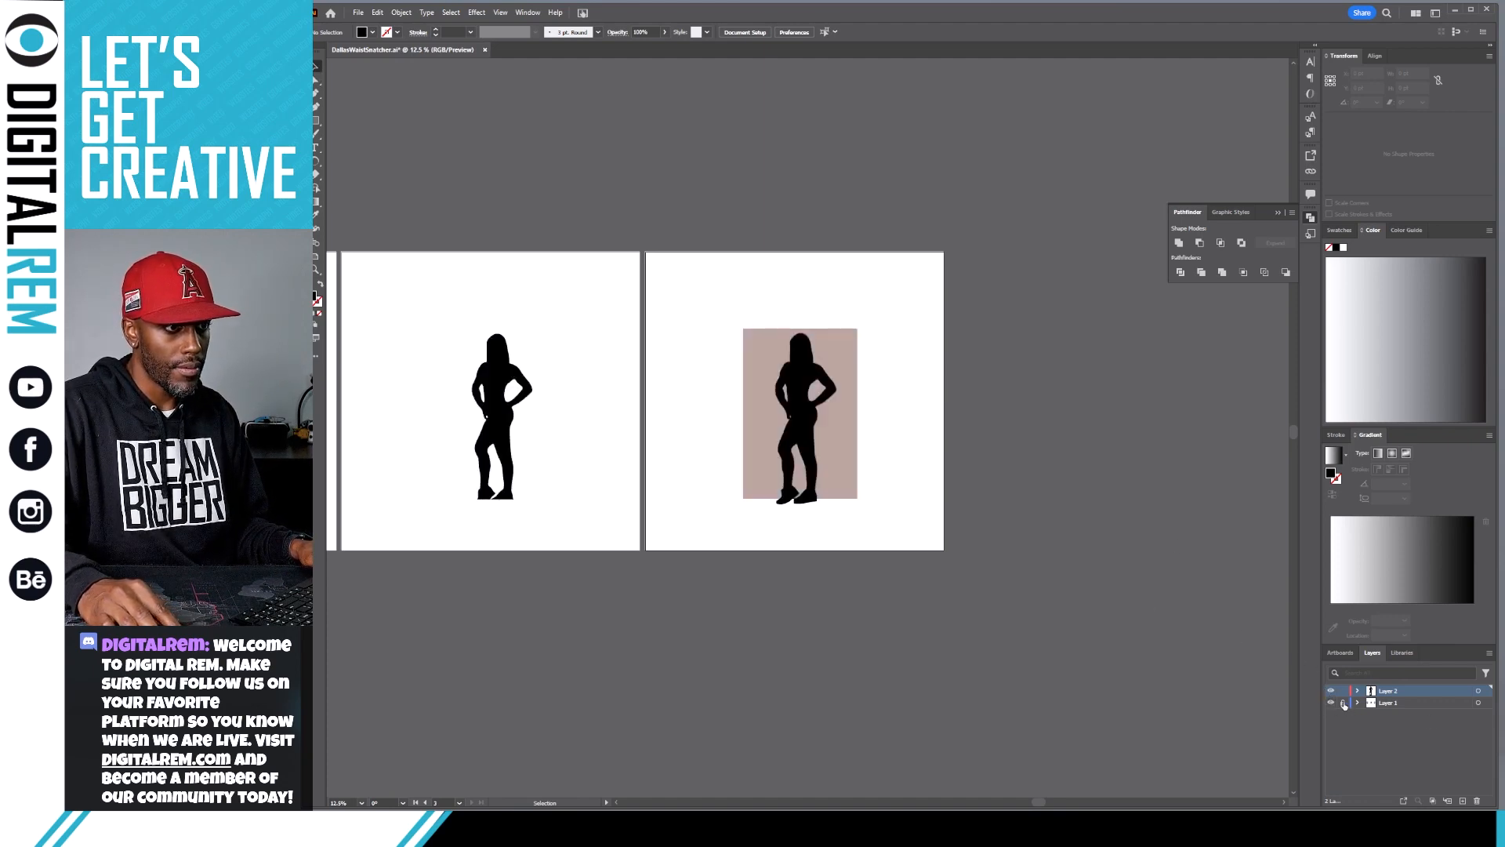
left_click(841, 466)
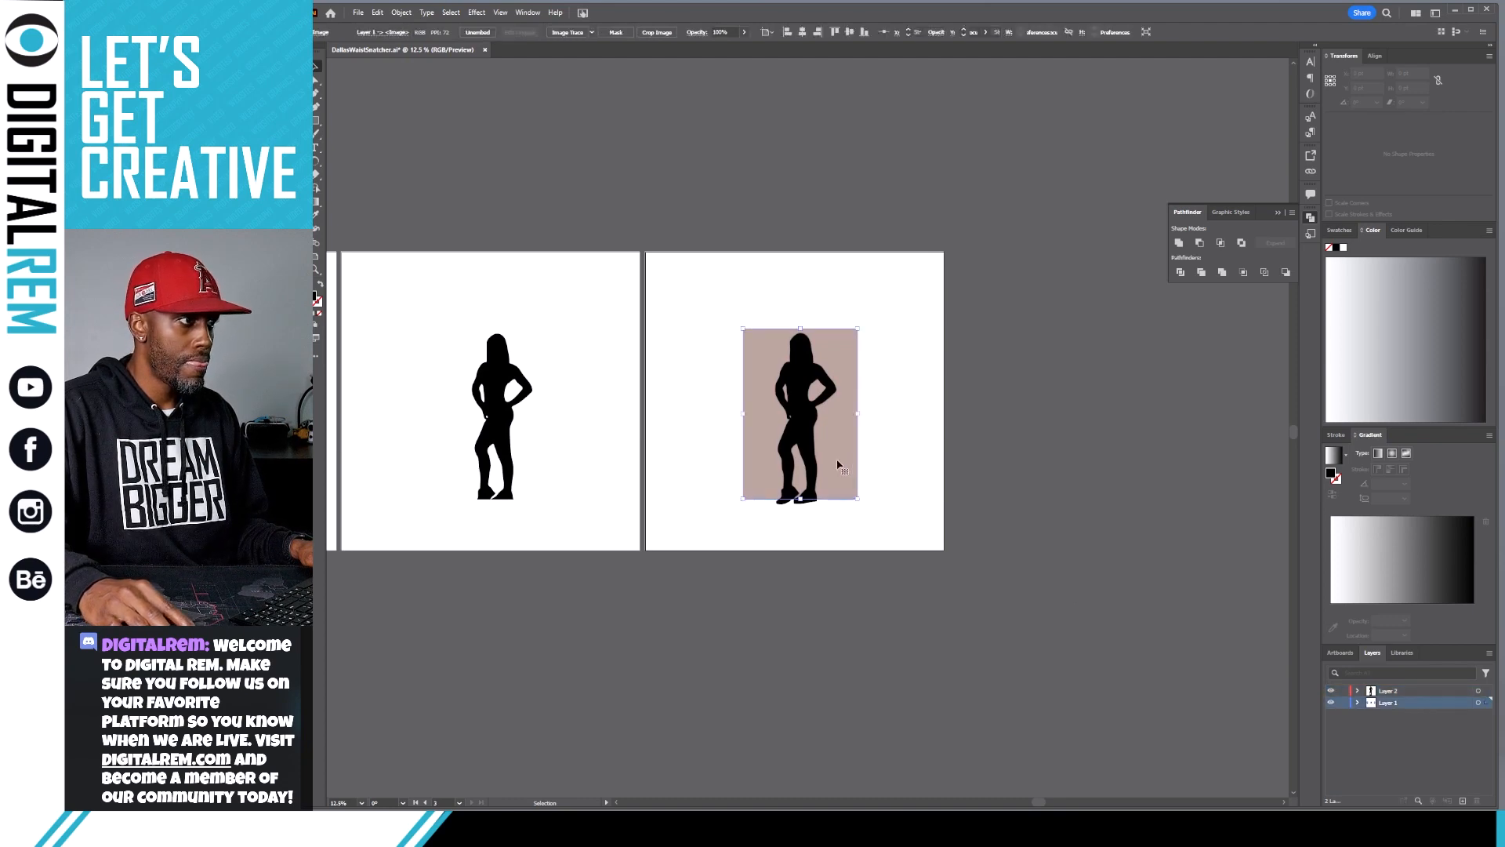
key("Delete")
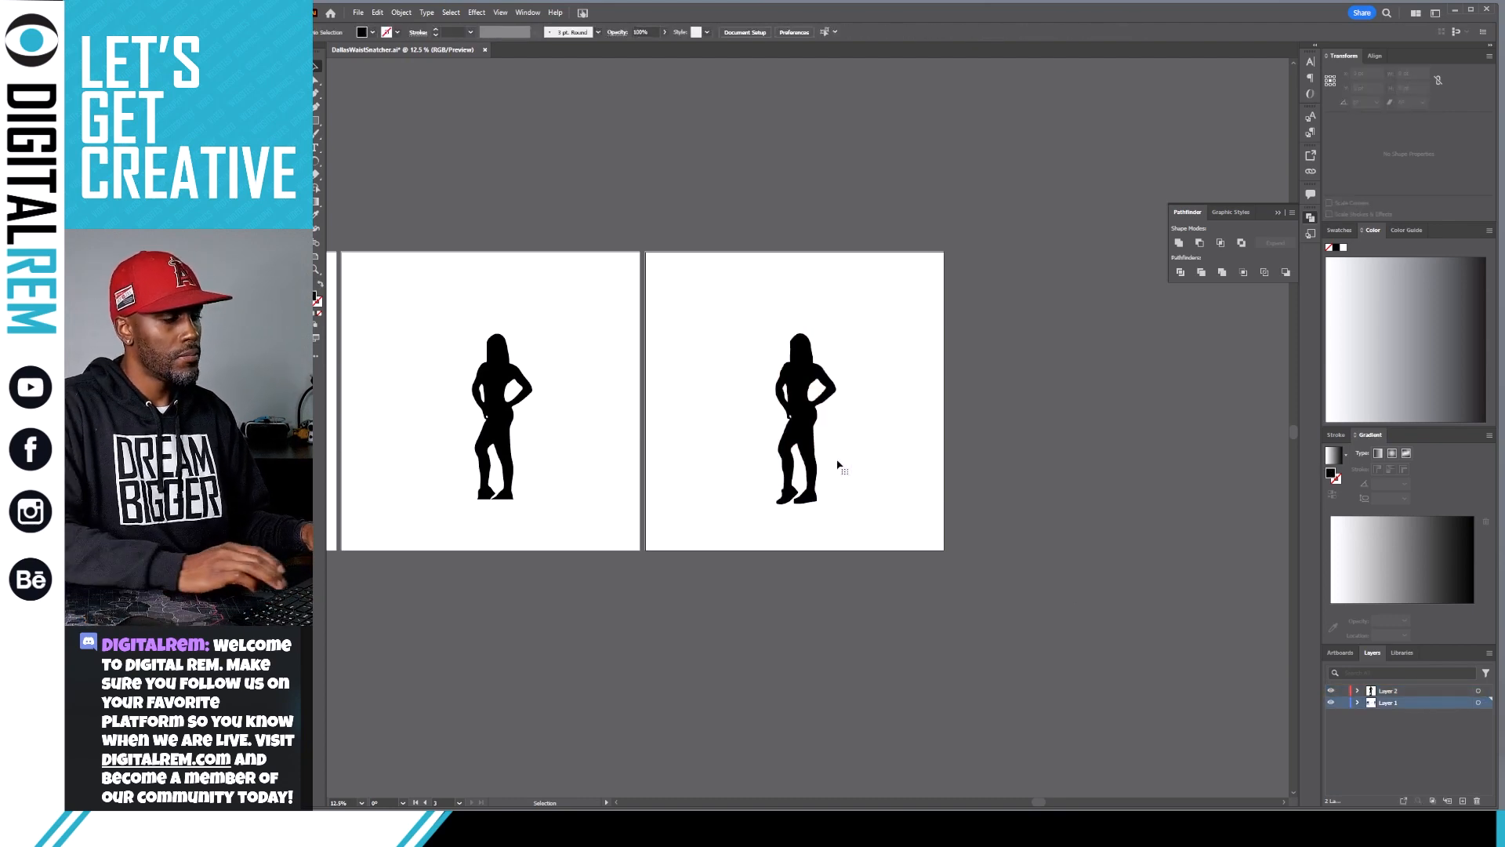
Examine the edge quality of the original image's shoulder and arm on the first artboard up close.
key("ctrl+minus")
left_click_drag(561, 392, 790, 436)
scroll(789, 436, "up", 2)
scroll(791, 435, "down", 2)
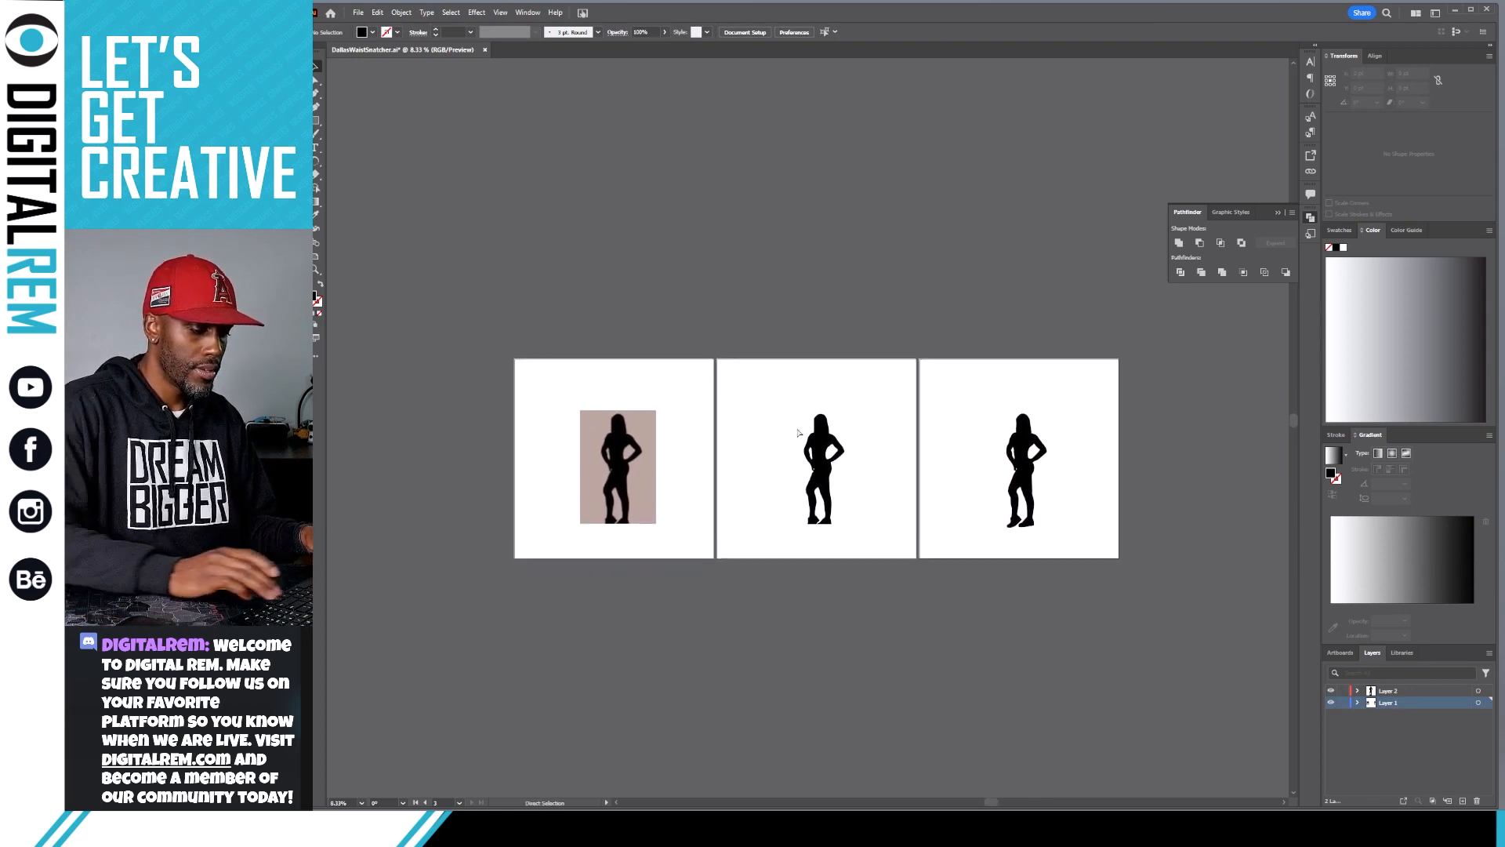
key("ctrl+plus")
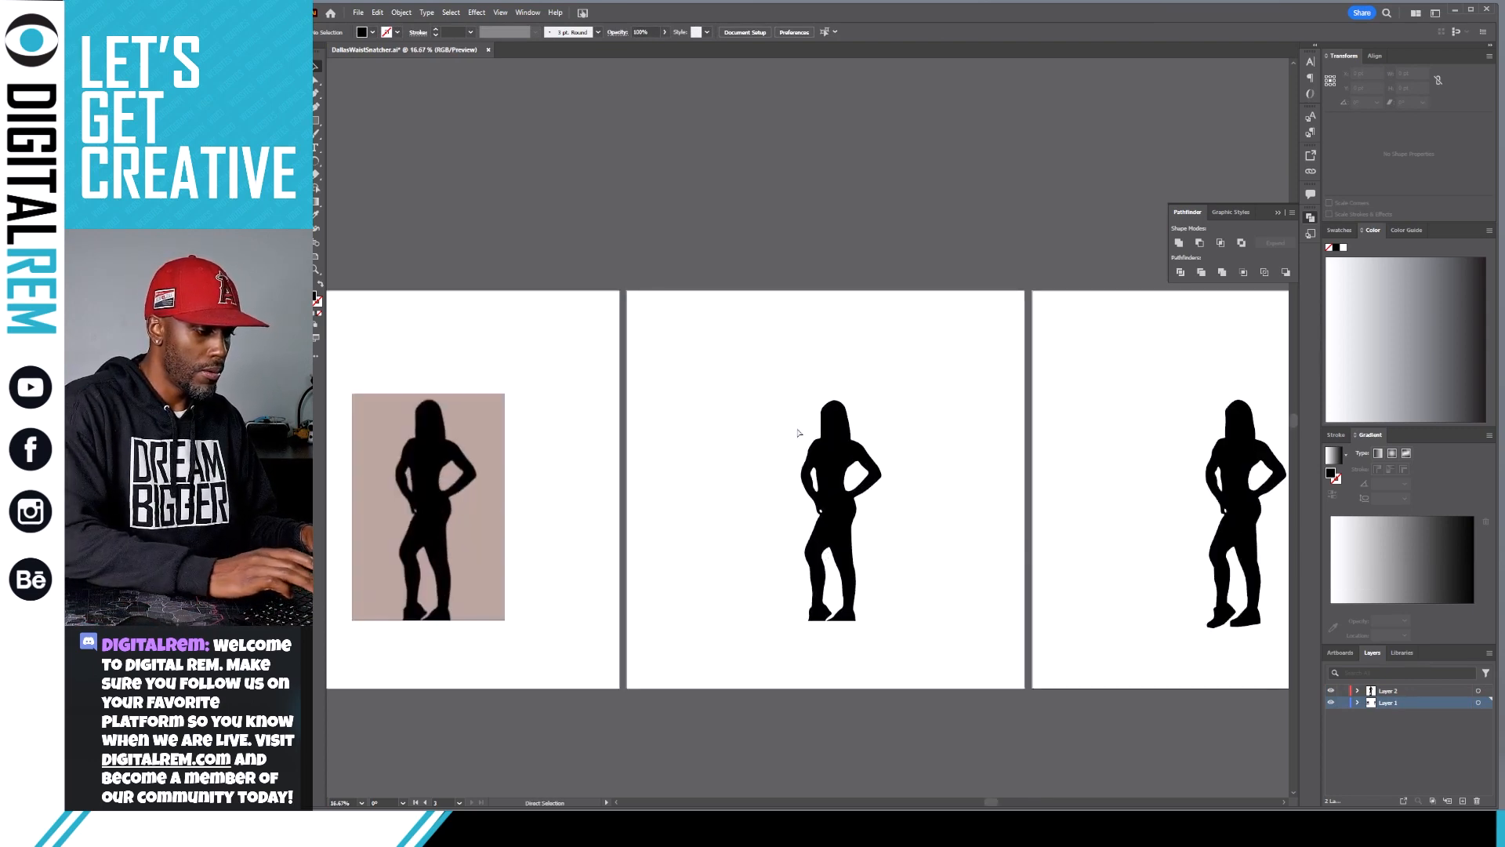
key("ctrl+plus")
key("ctrl+plus")
key("ctrl+plus")
key("ctrl+plus")
left_click_drag(796, 428, 1208, 436)
left_click_drag(768, 461, 1129, 448)
left_click_drag(494, 448, 1030, 439)
left_click_drag(373, 452, 873, 401)
left_click_drag(702, 440, 792, 428)
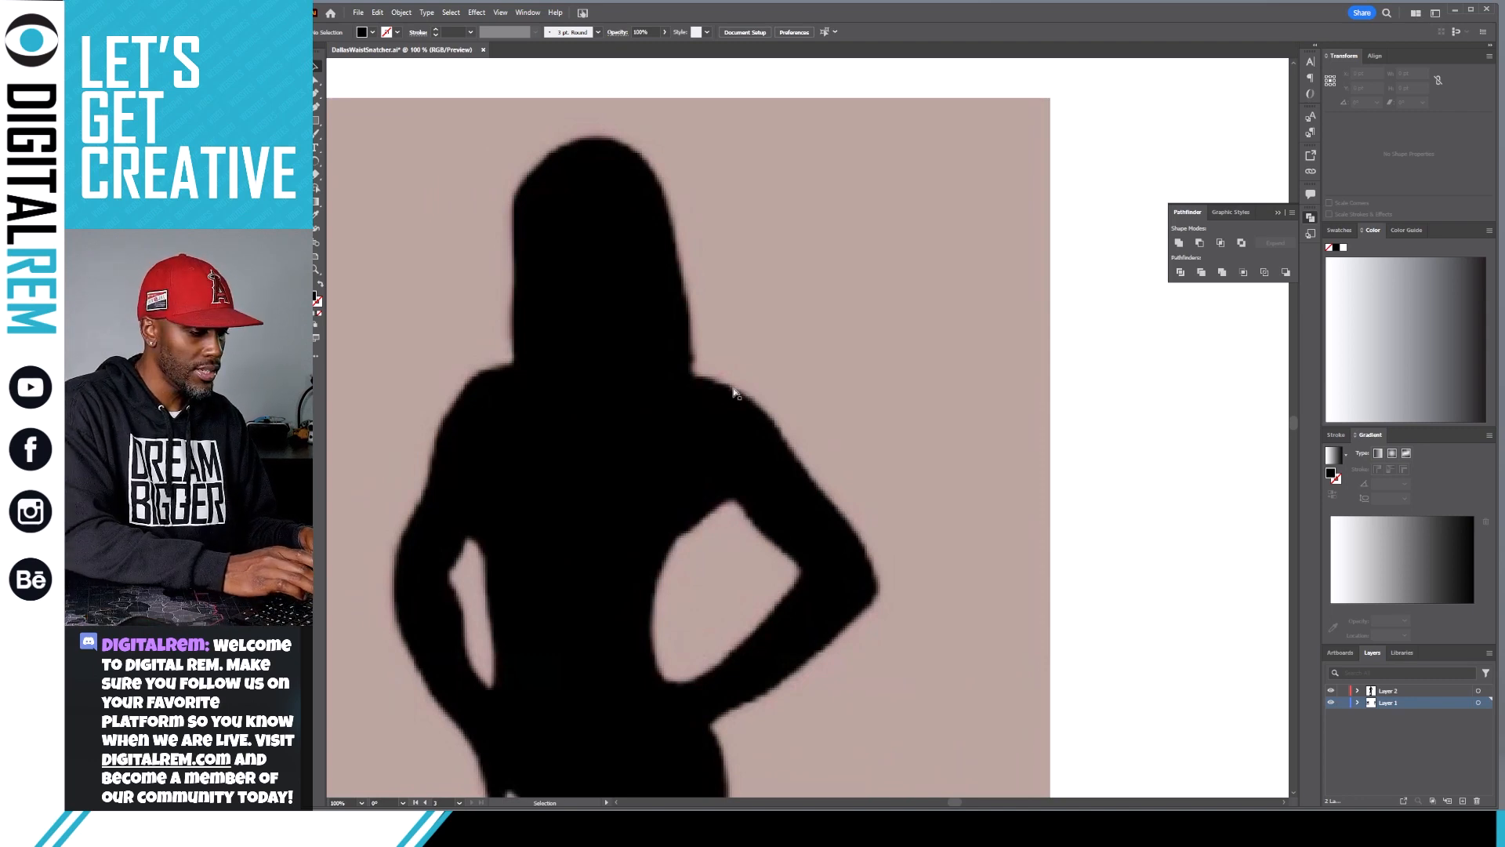
scroll(735, 391, "up", 2)
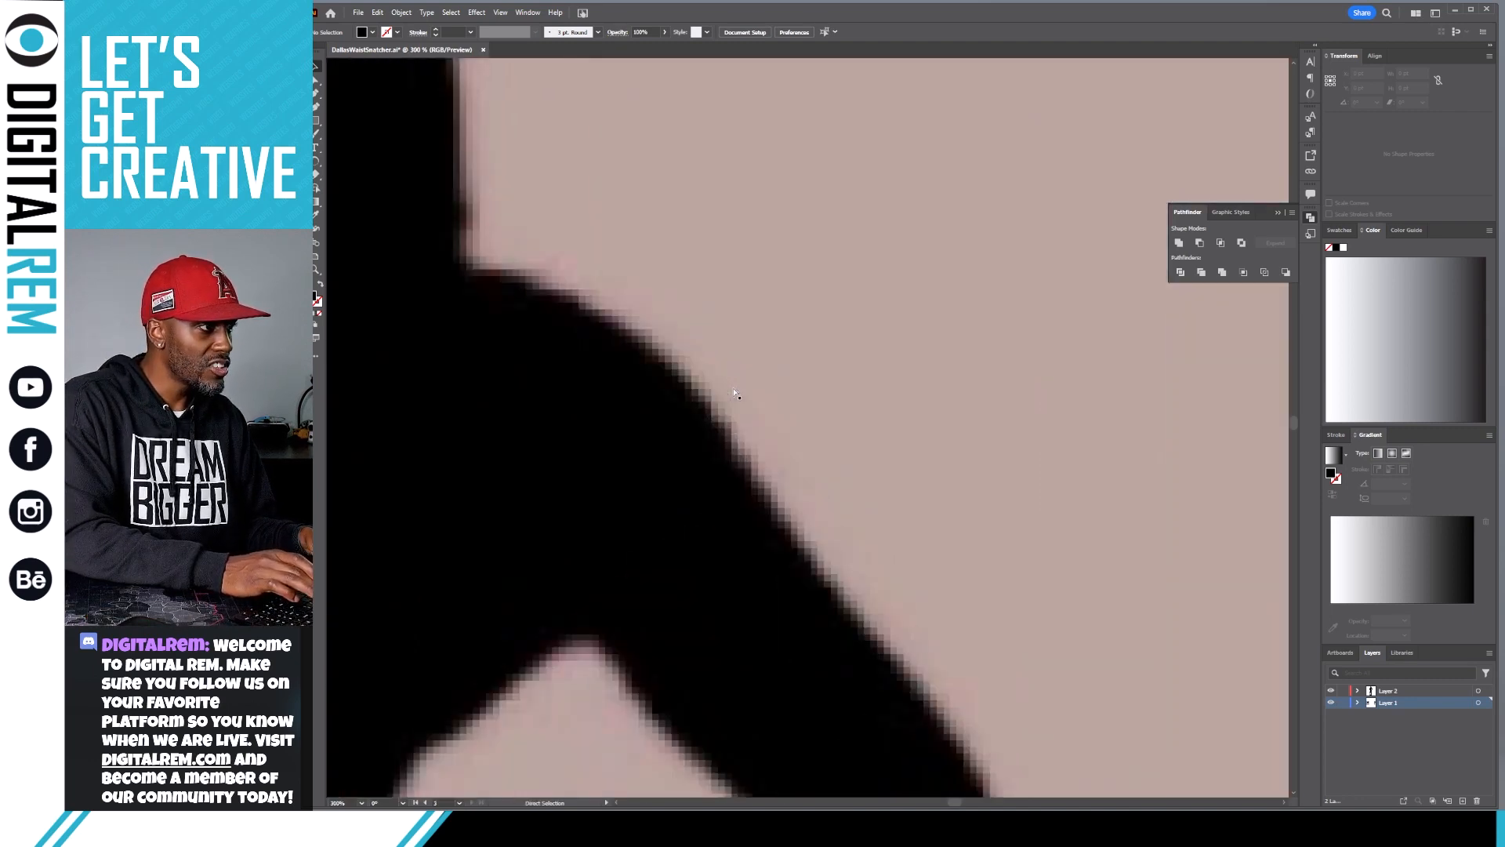
scroll(734, 392, "up", 1)
scroll(735, 392, "down", 4)
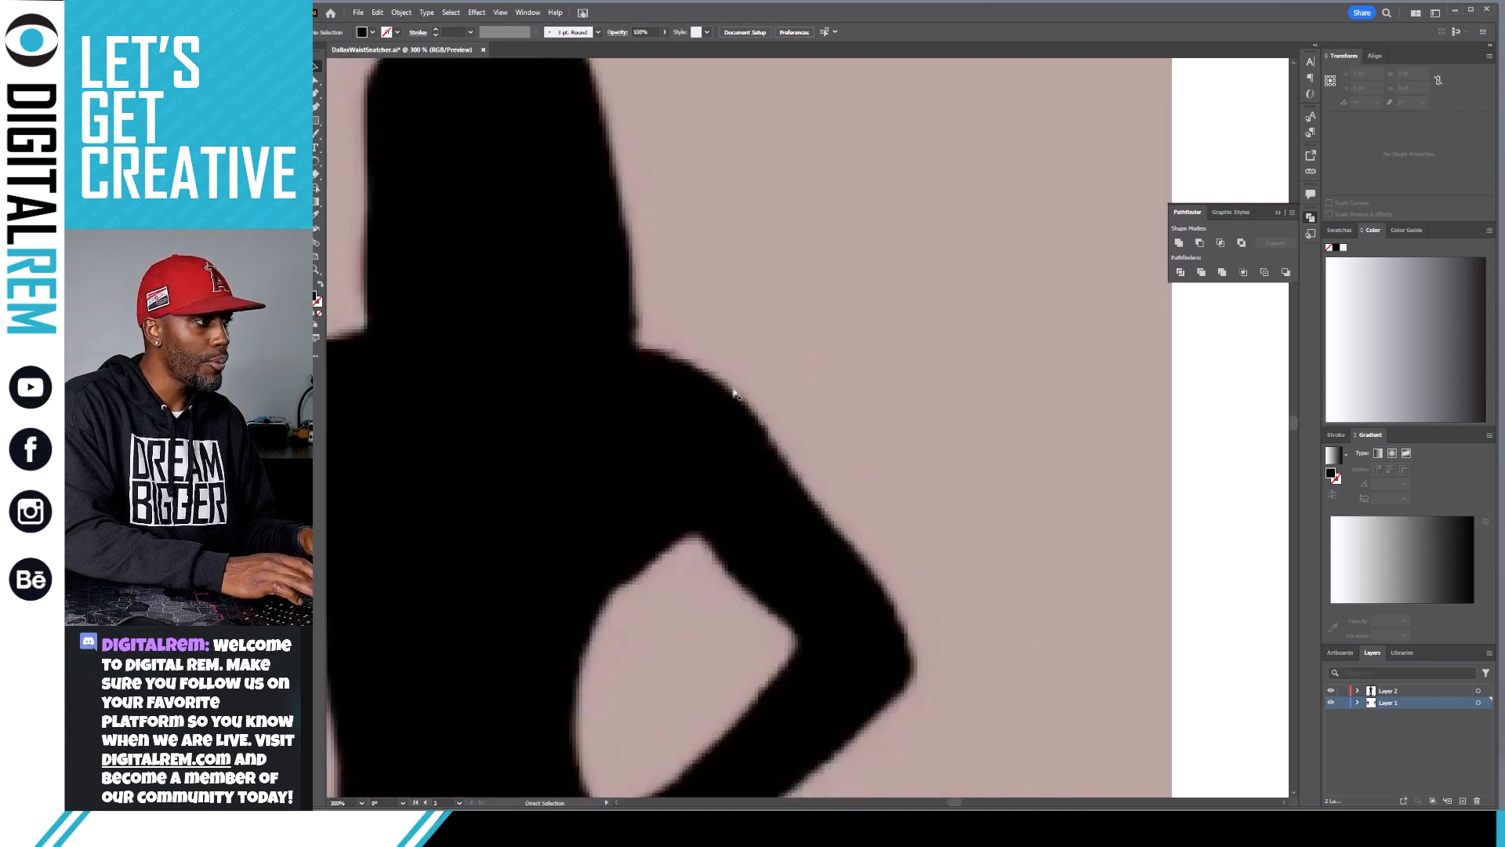
scroll(630, 441, "up", 1)
Compare the head, shoulder and arm outlines of the figures on the second and third artboards.
scroll(630, 440, "right", 10)
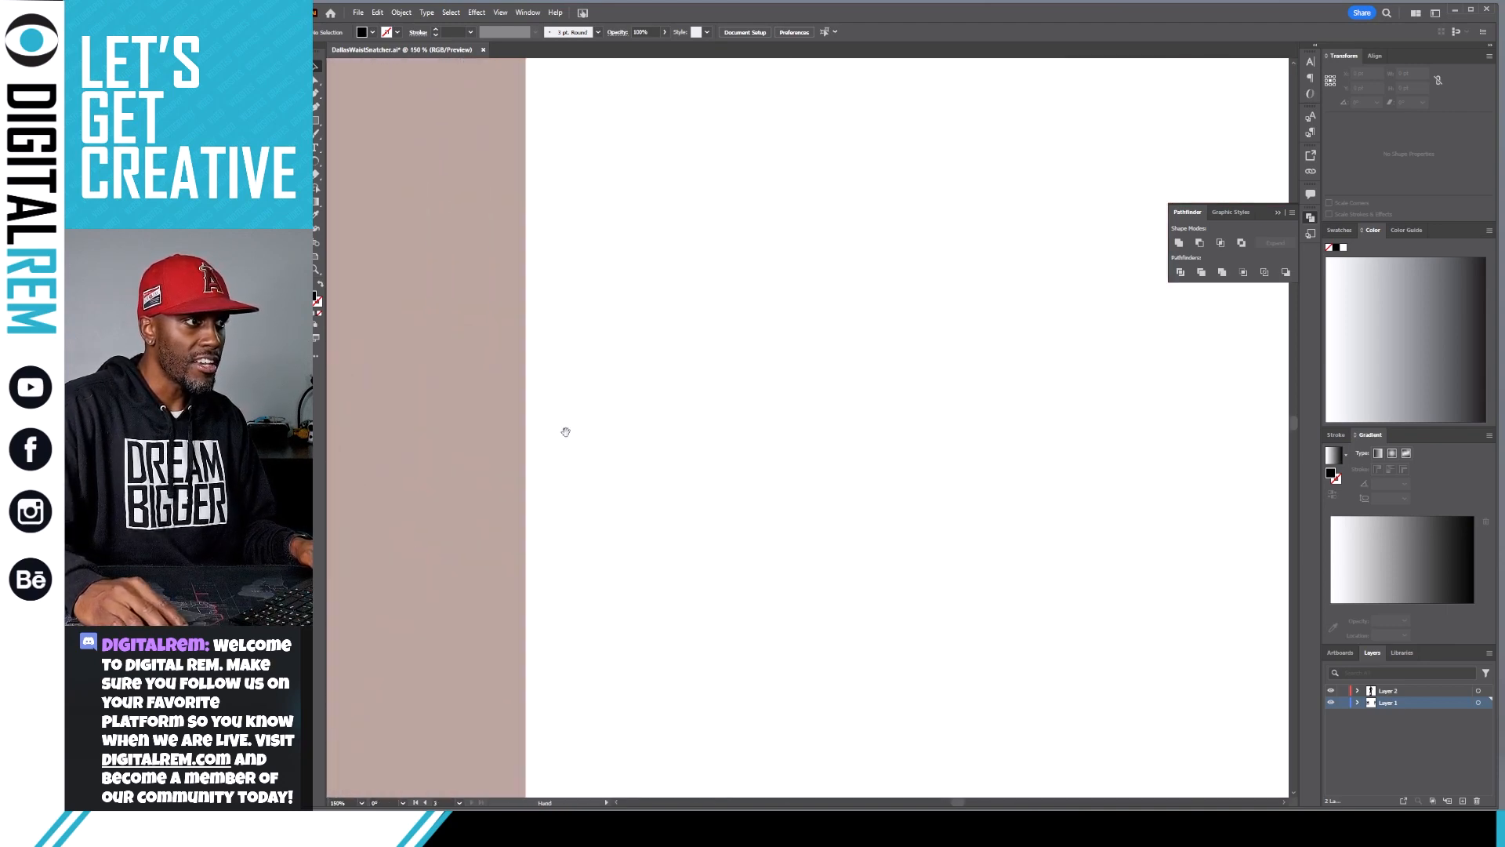
scroll(936, 409, "right", 10)
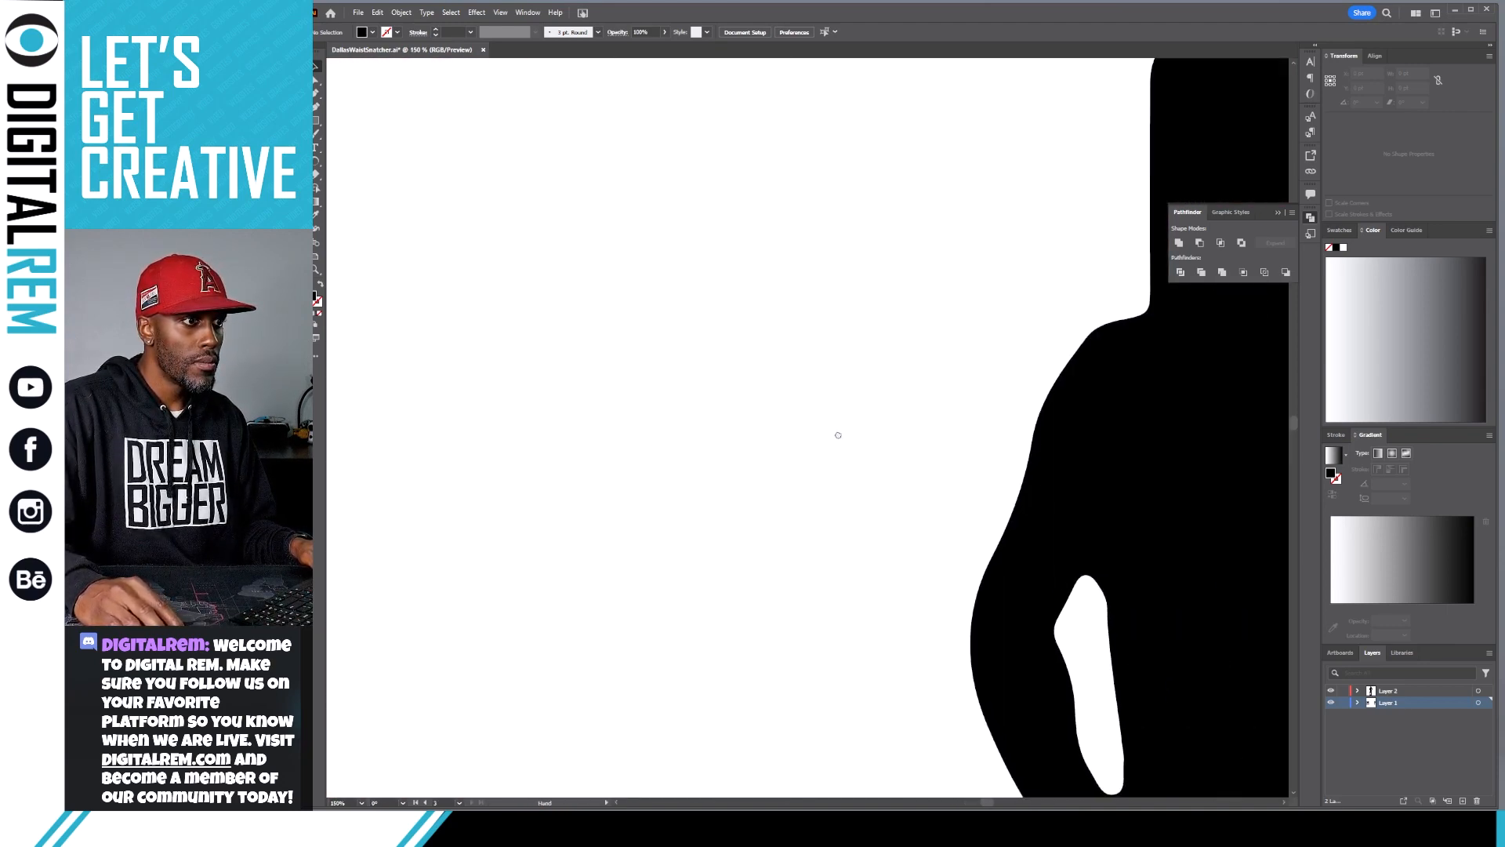
scroll(870, 349, "right", 3)
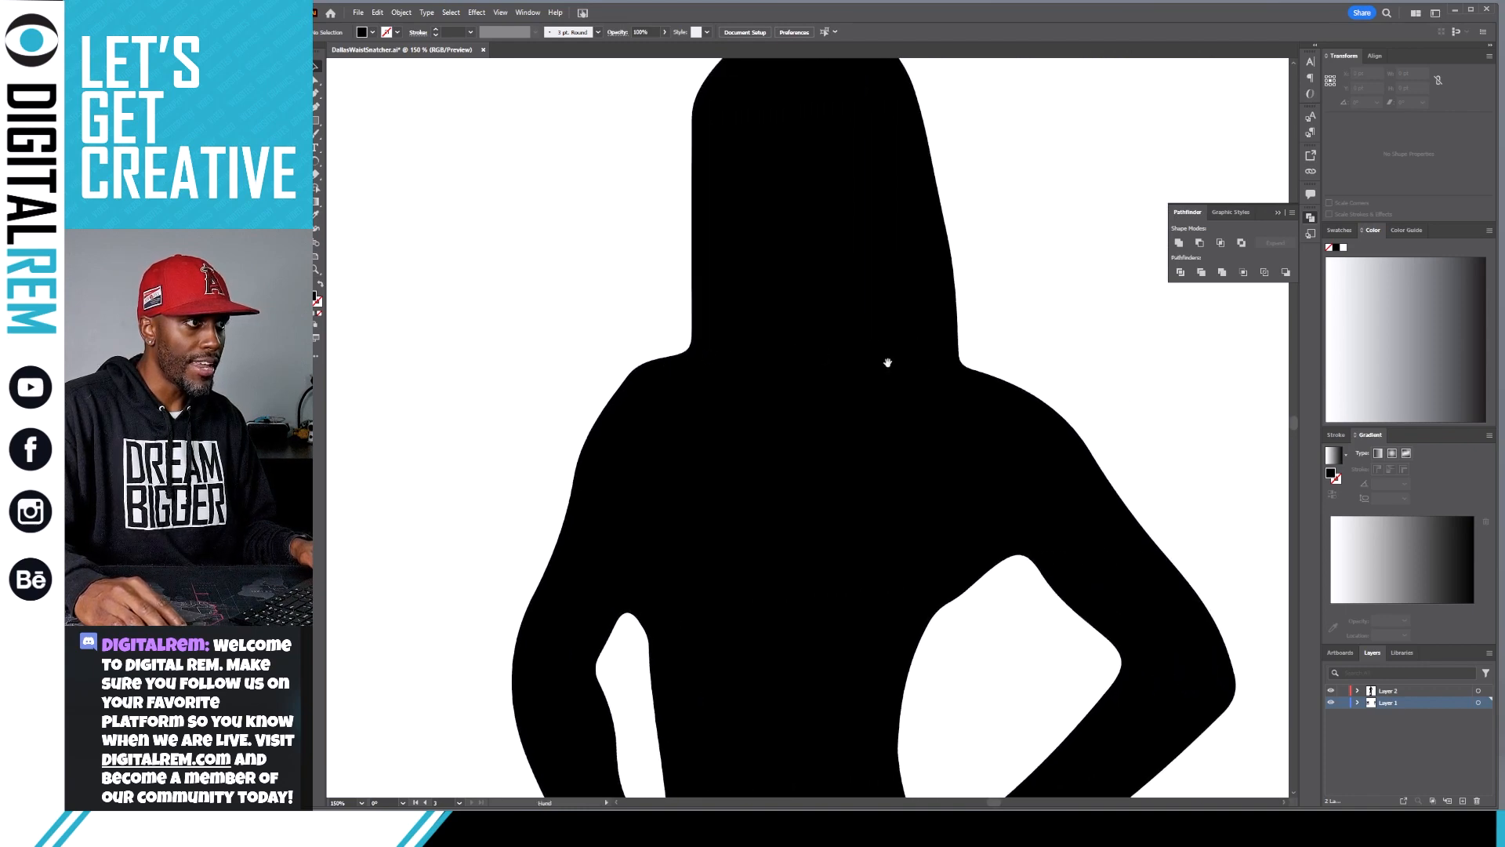
scroll(980, 382, "right", 2)
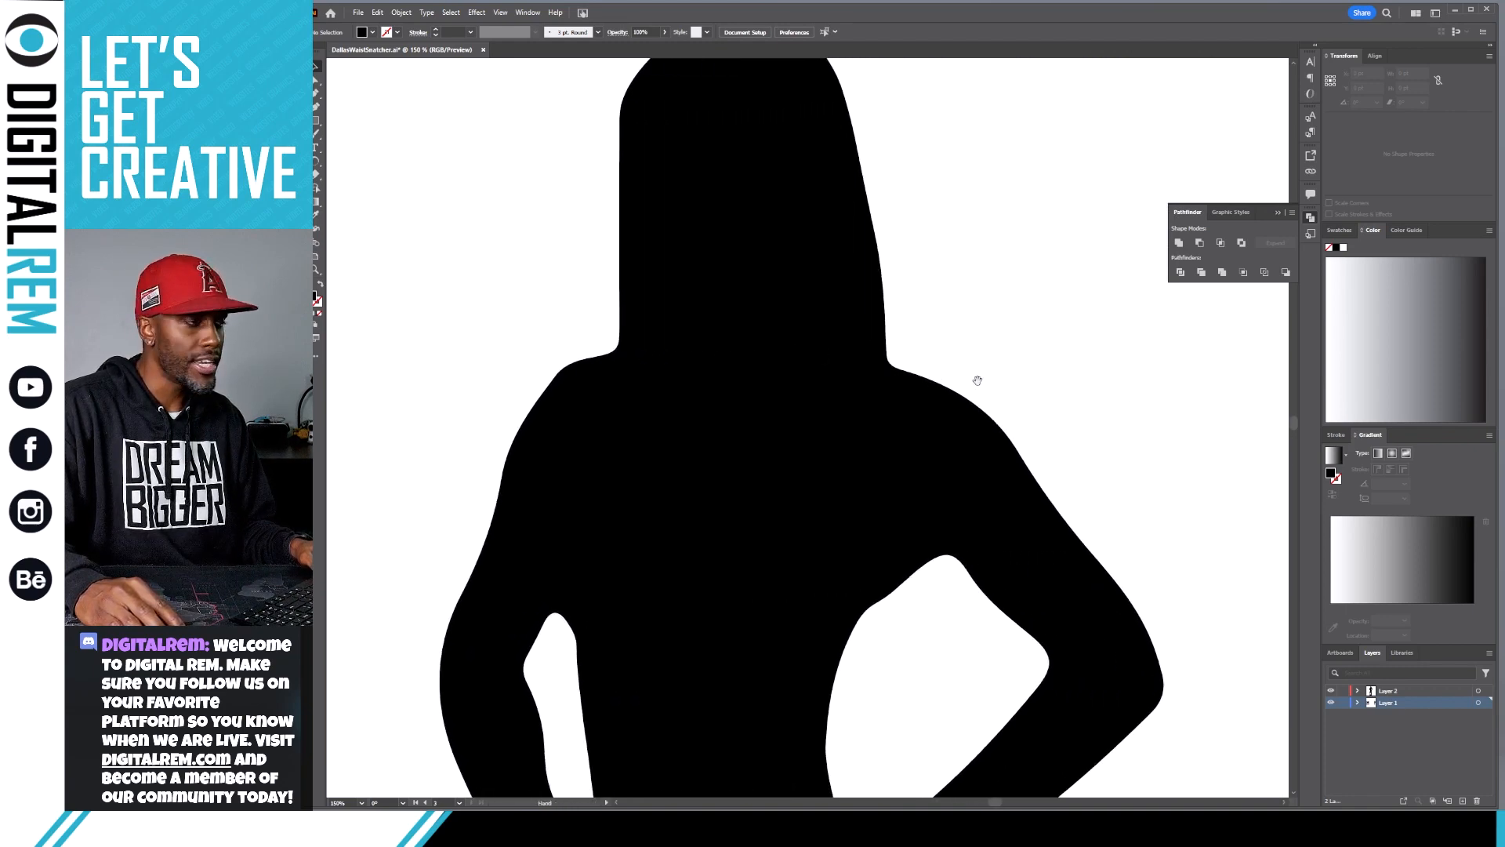
scroll(977, 380, "right", 20)
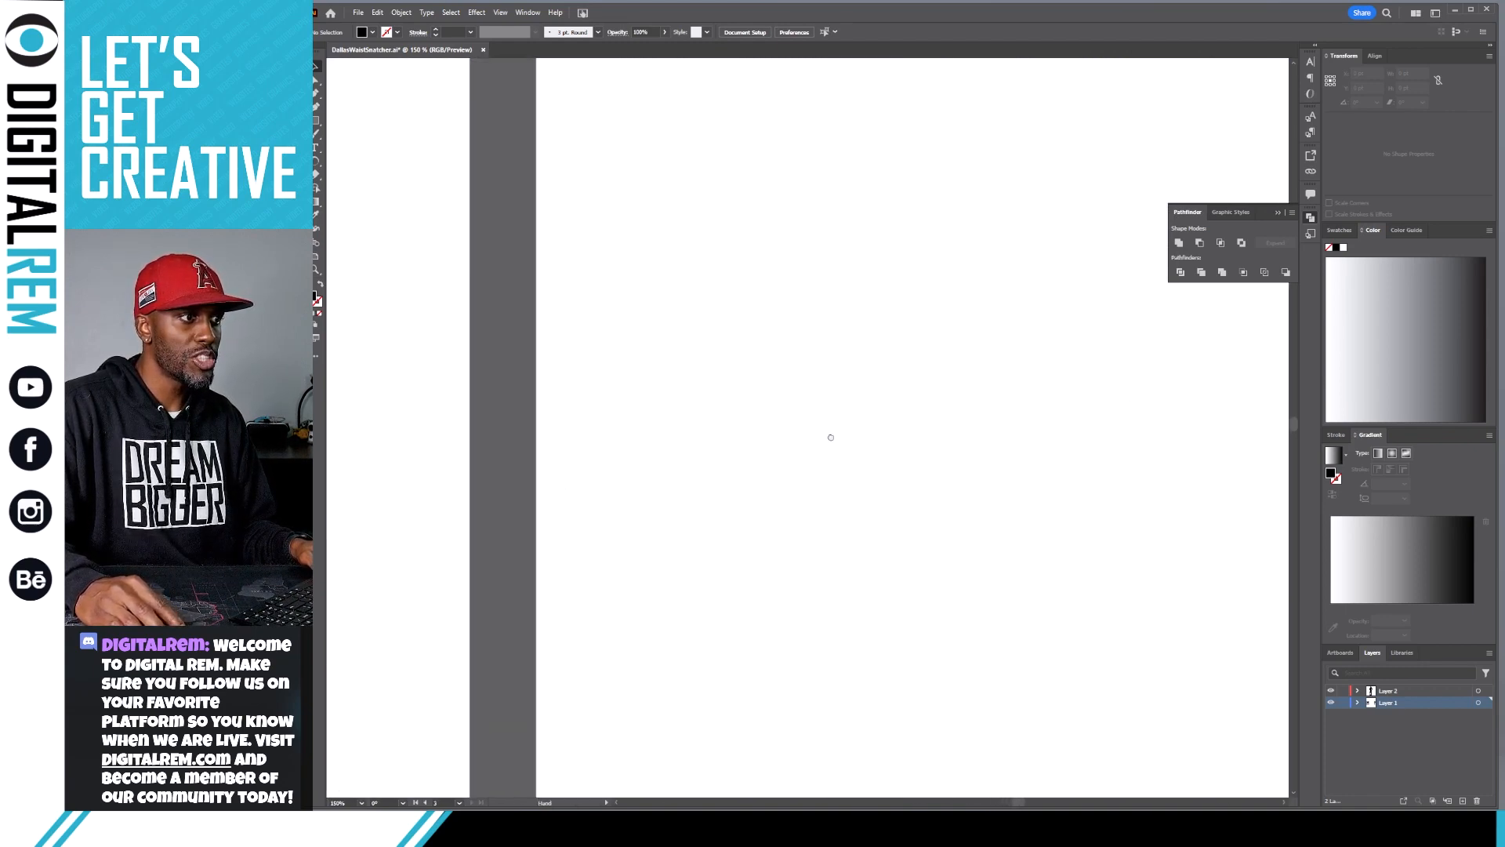
scroll(831, 436, "right", 15)
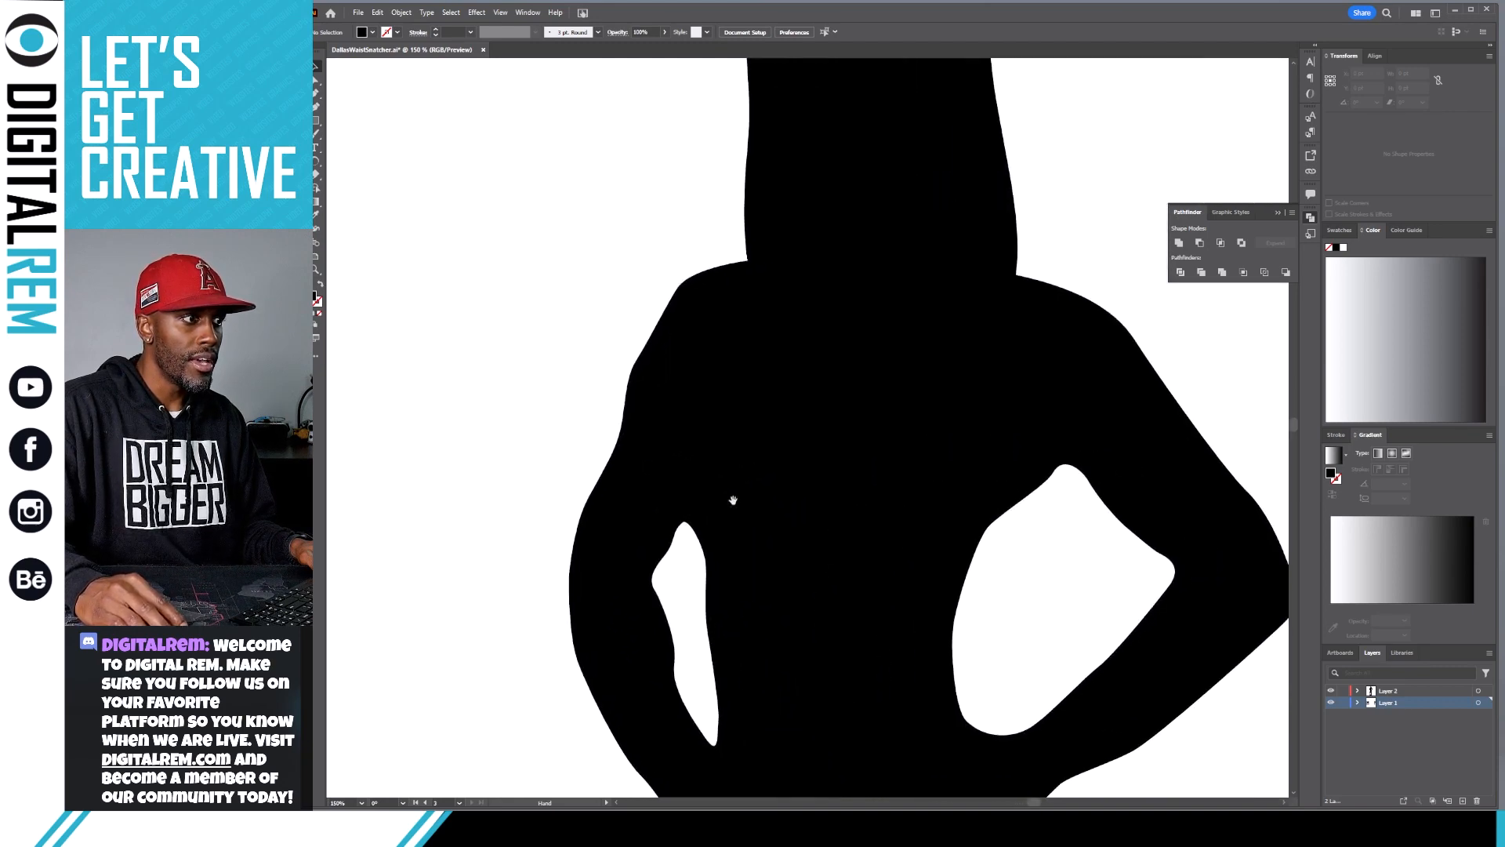
scroll(733, 500, "right", 1)
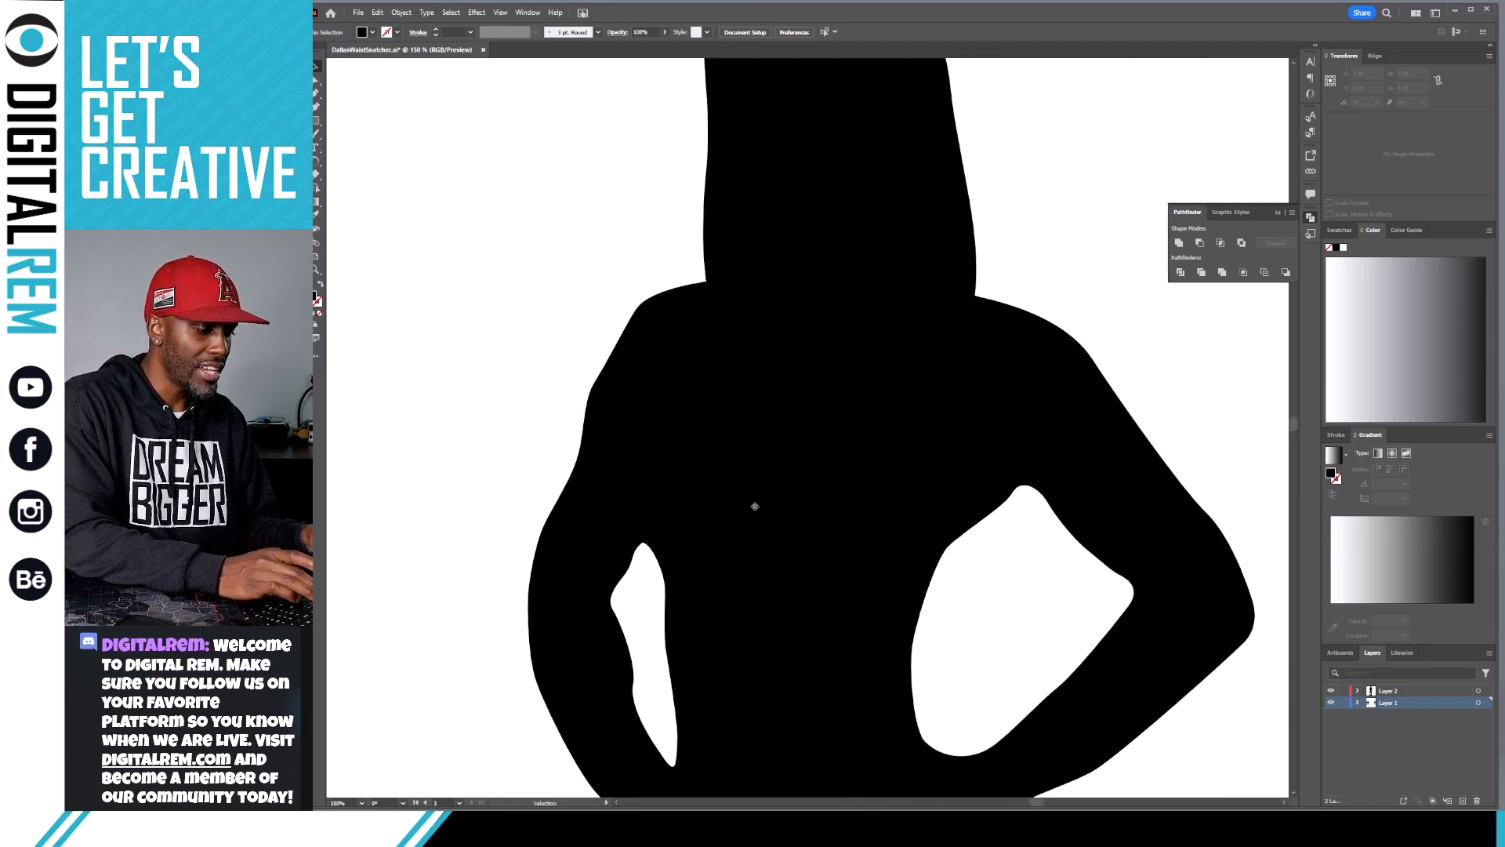
Scale the third artboard's silhouette up proportionally to about 512 by 1446 pt, inspect its arm and hip edges, and deselect it.
scroll(755, 506, "down", 4)
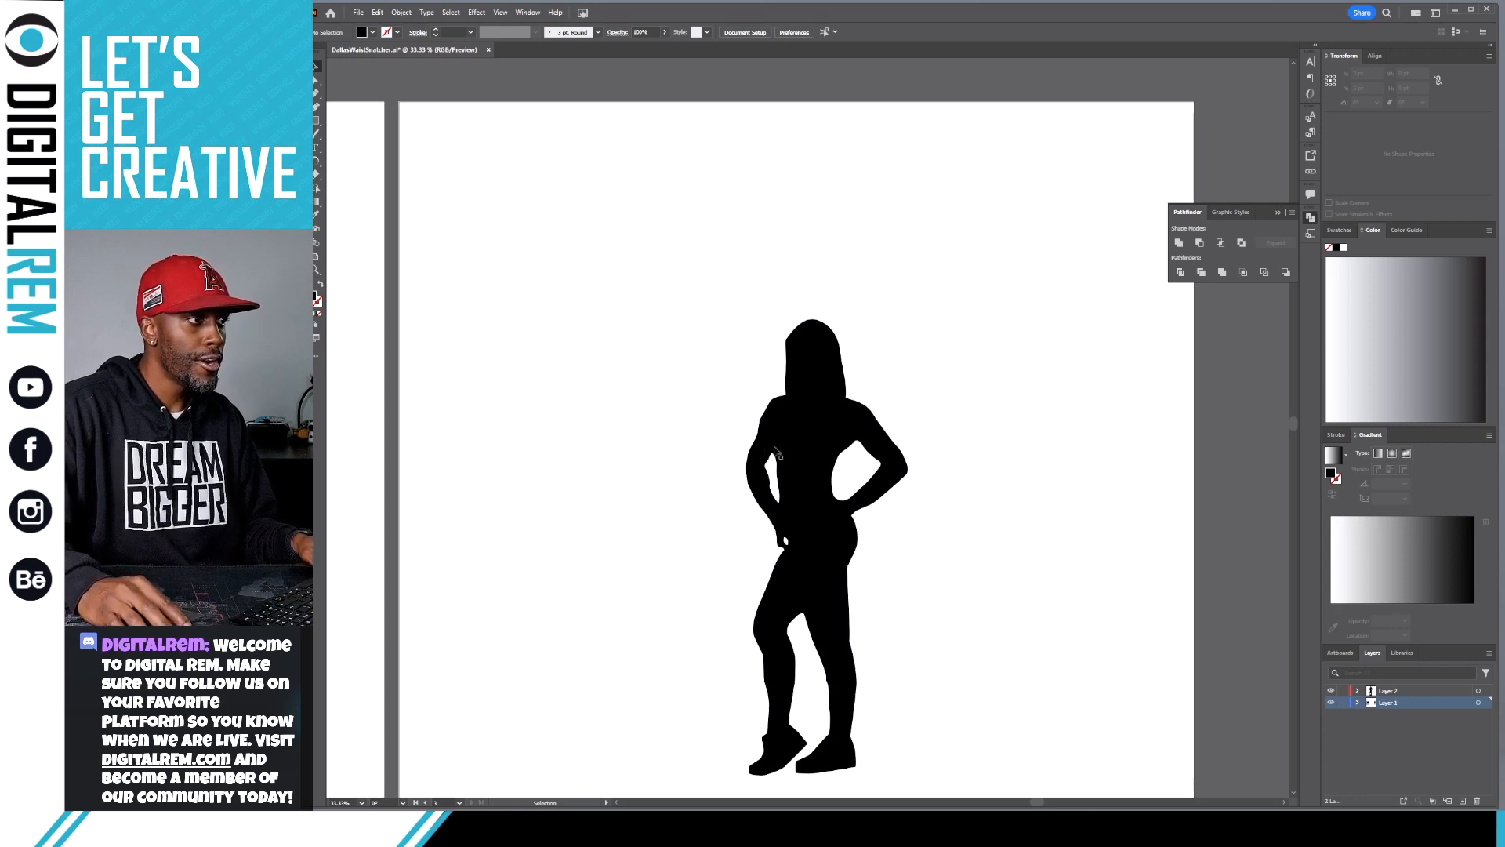
left_click(774, 451)
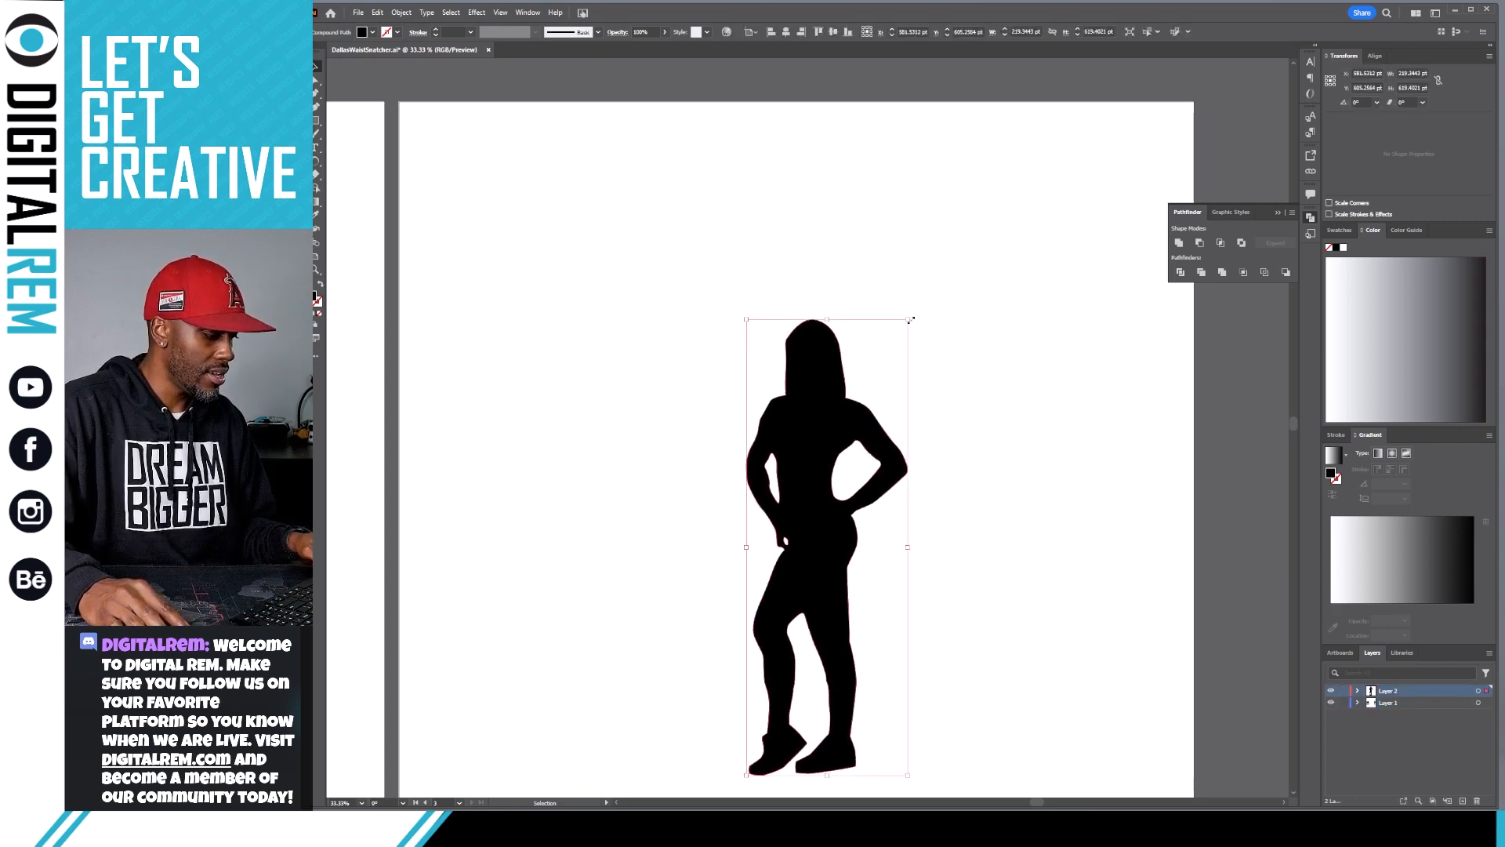
left_click_drag(910, 320, 1302, 13)
key("ctrl+equal")
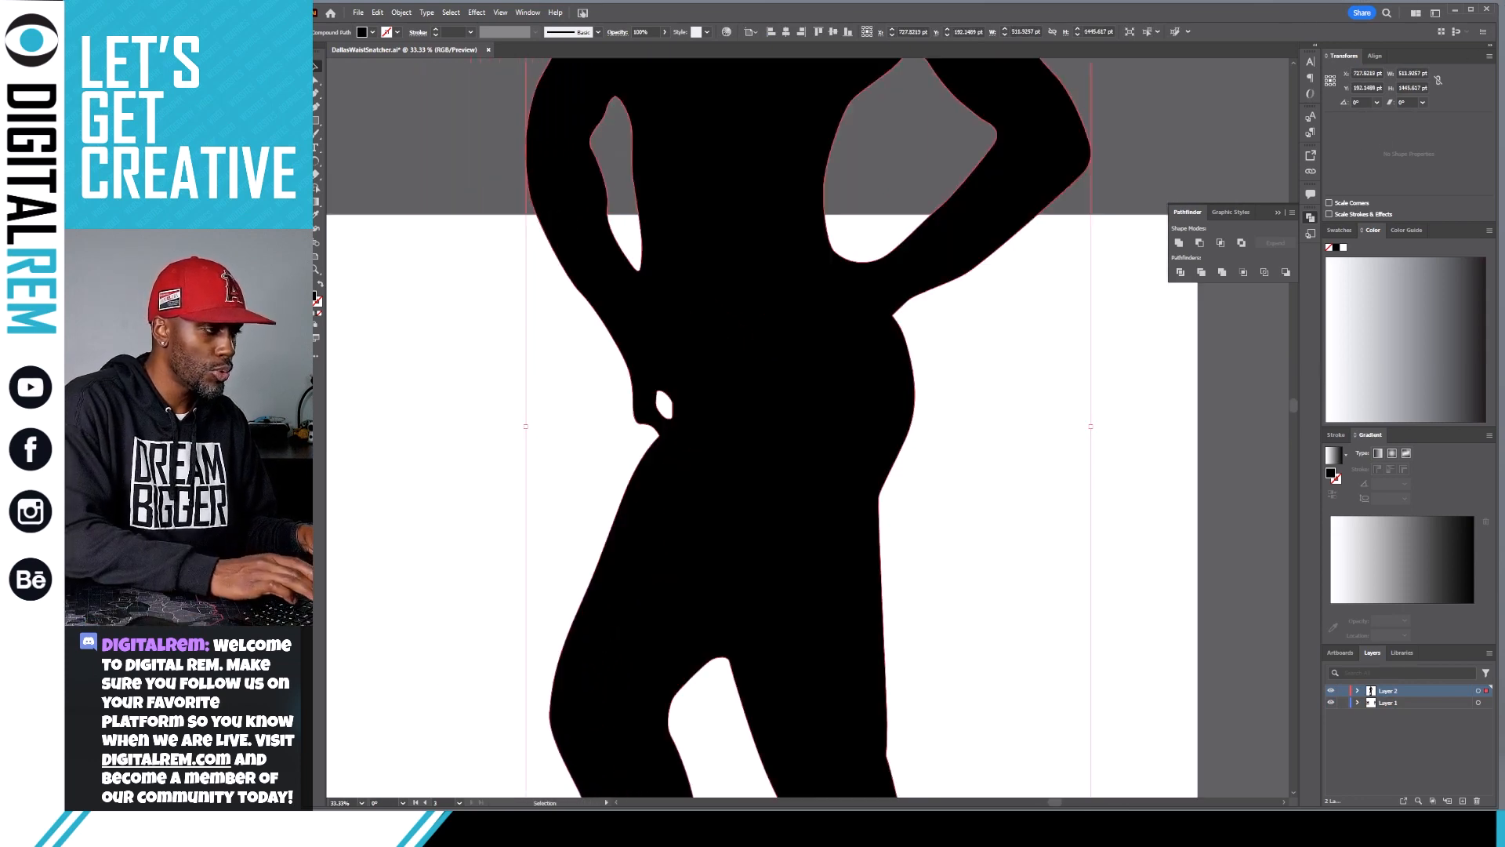
key("ctrl+equal")
key("ctrl+equal")
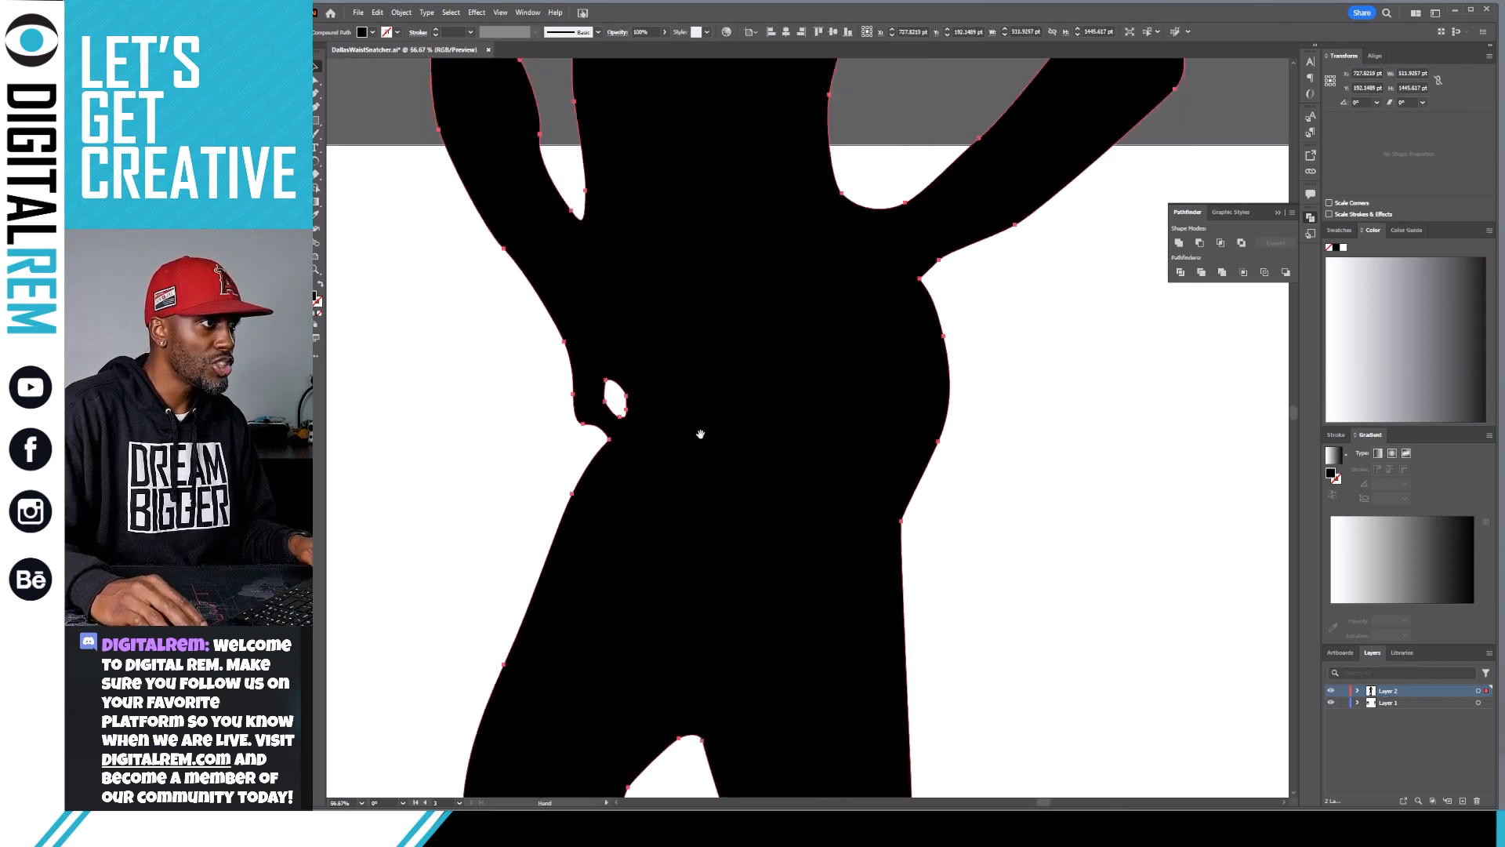
left_click_drag(700, 433, 718, 592)
left_click(1039, 565)
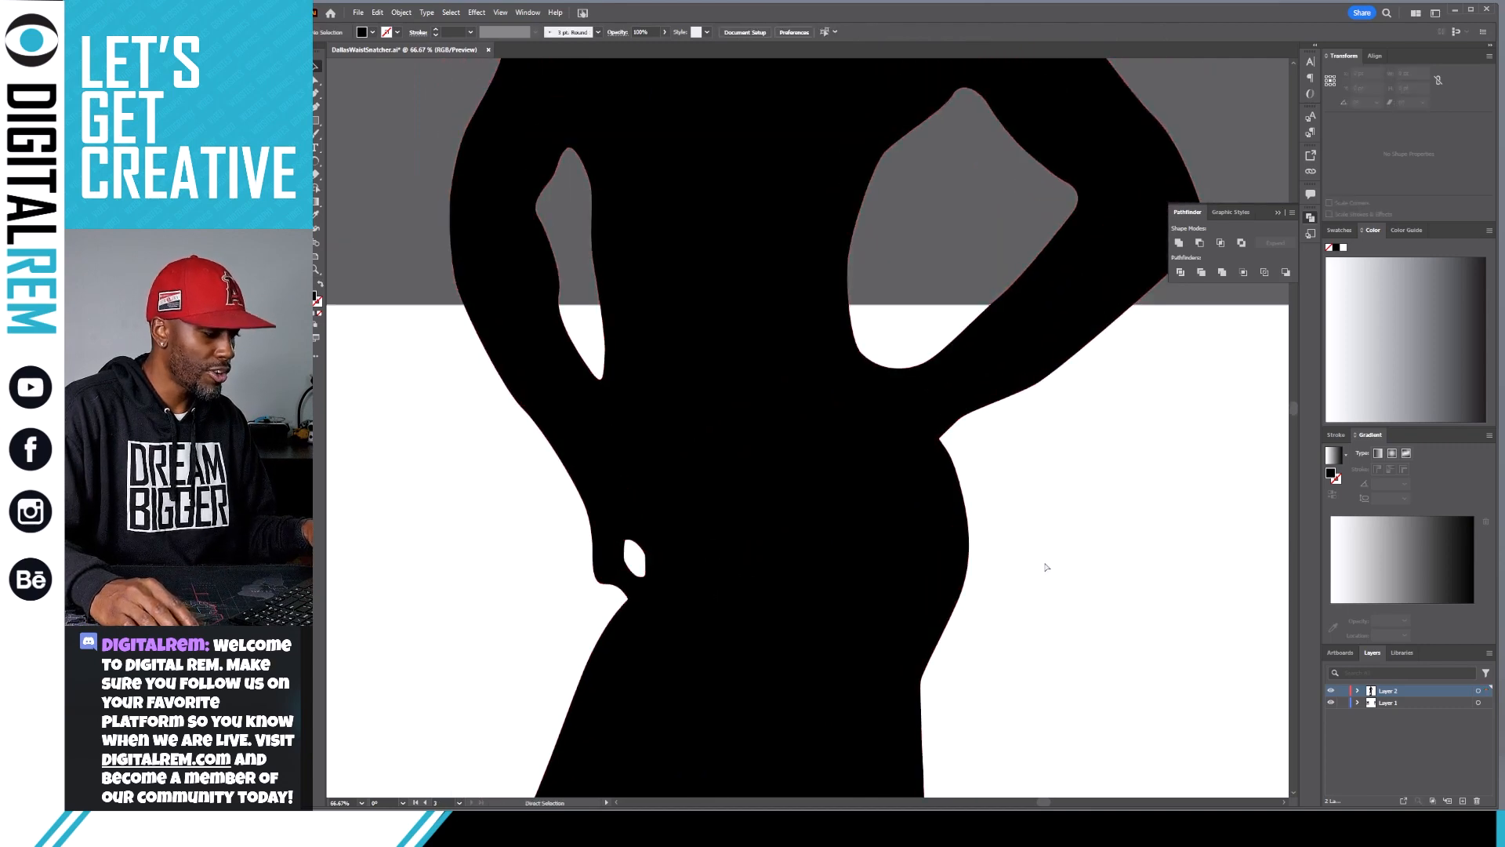
Undo the enlargement of the third artboard's silhouette and deselect the figure.
key("ctrl+z")
left_click_drag(605, 589, 834, 413)
key("ctrl+minus")
key("ctrl+minus")
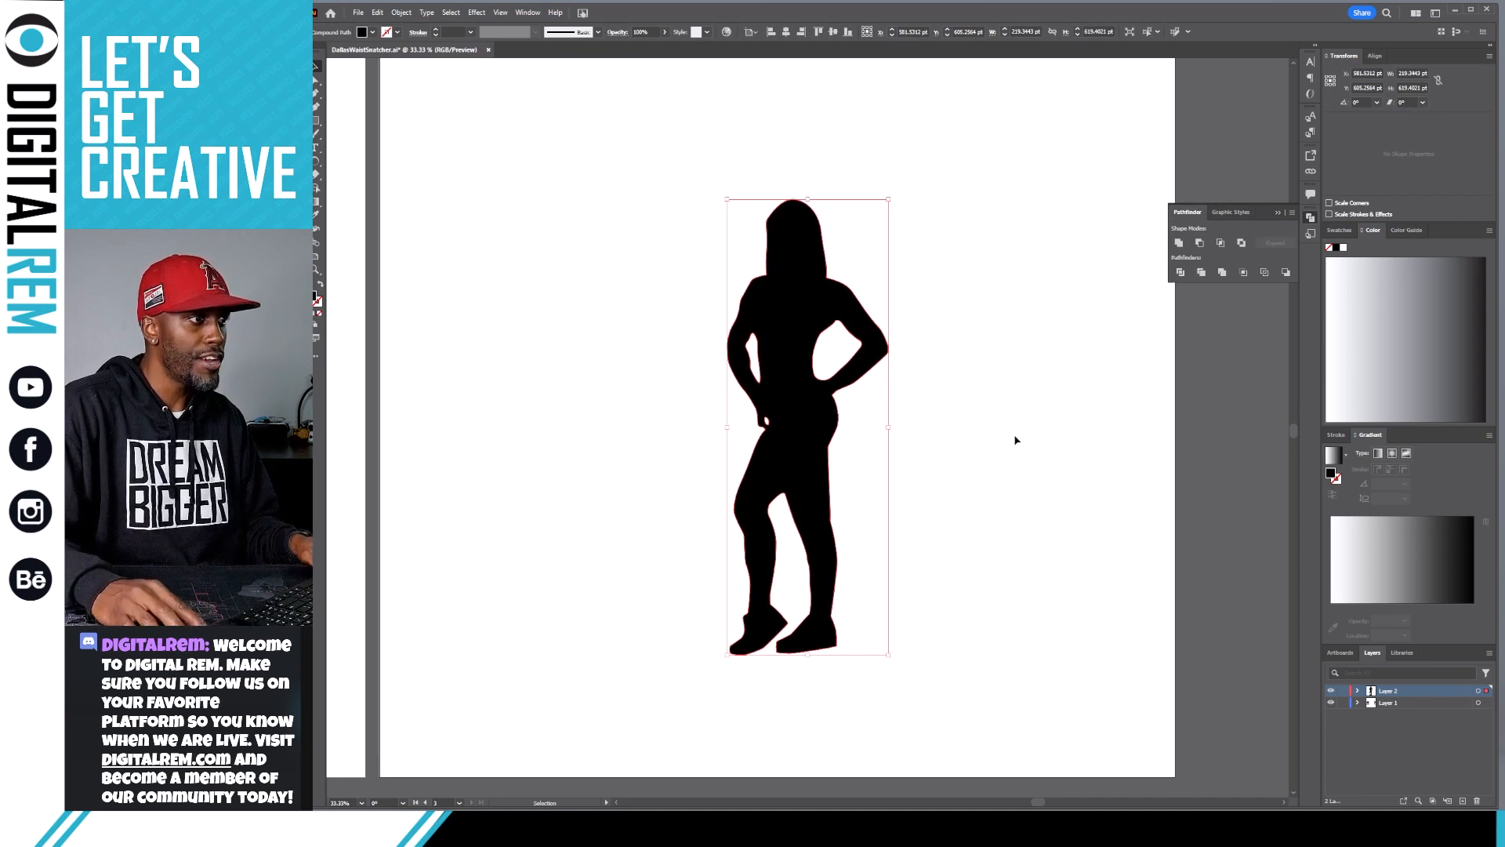
left_click(1016, 440)
left_click_drag(947, 430, 1052, 403)
key("ctrl+minus")
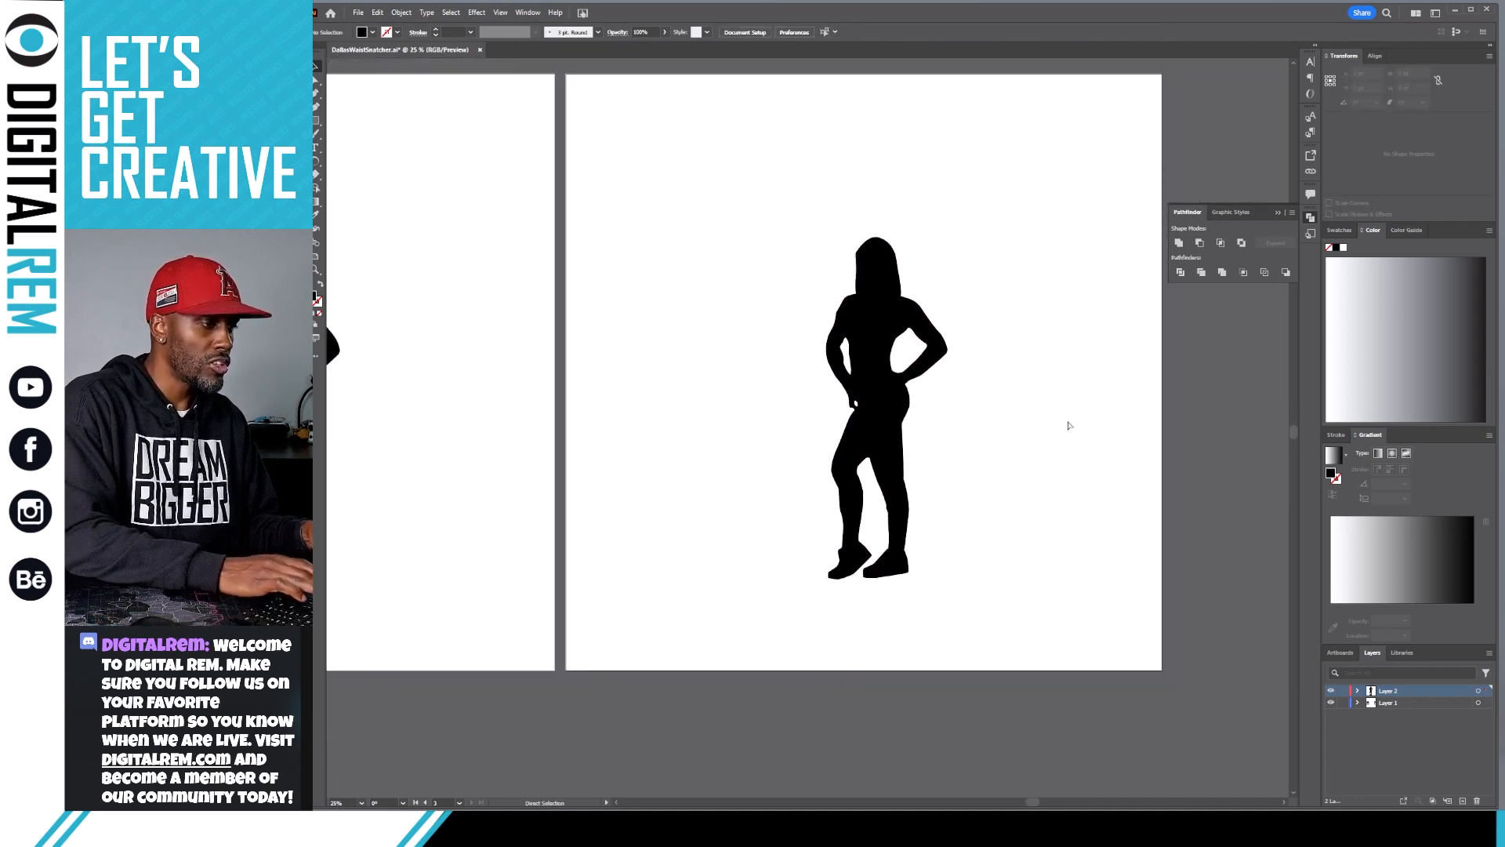
Compare the figures on the second and third artboards by selecting each, and inspect the third silhouette's anchor points.
key("v")
left_click_drag(651, 502, 960, 527)
left_click(589, 394)
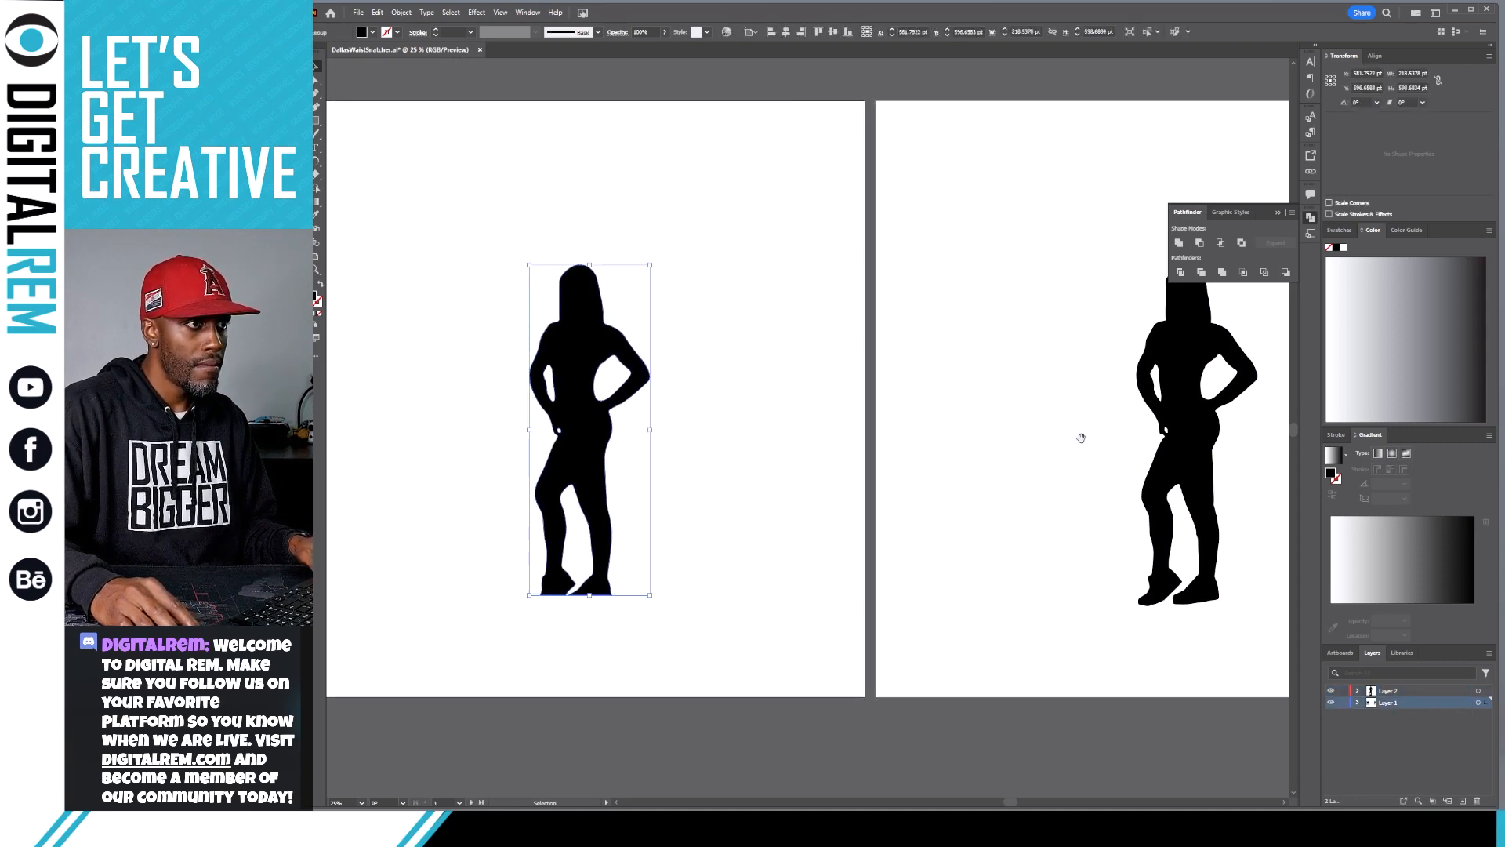
left_click_drag(1079, 434, 1058, 439)
left_click(750, 435)
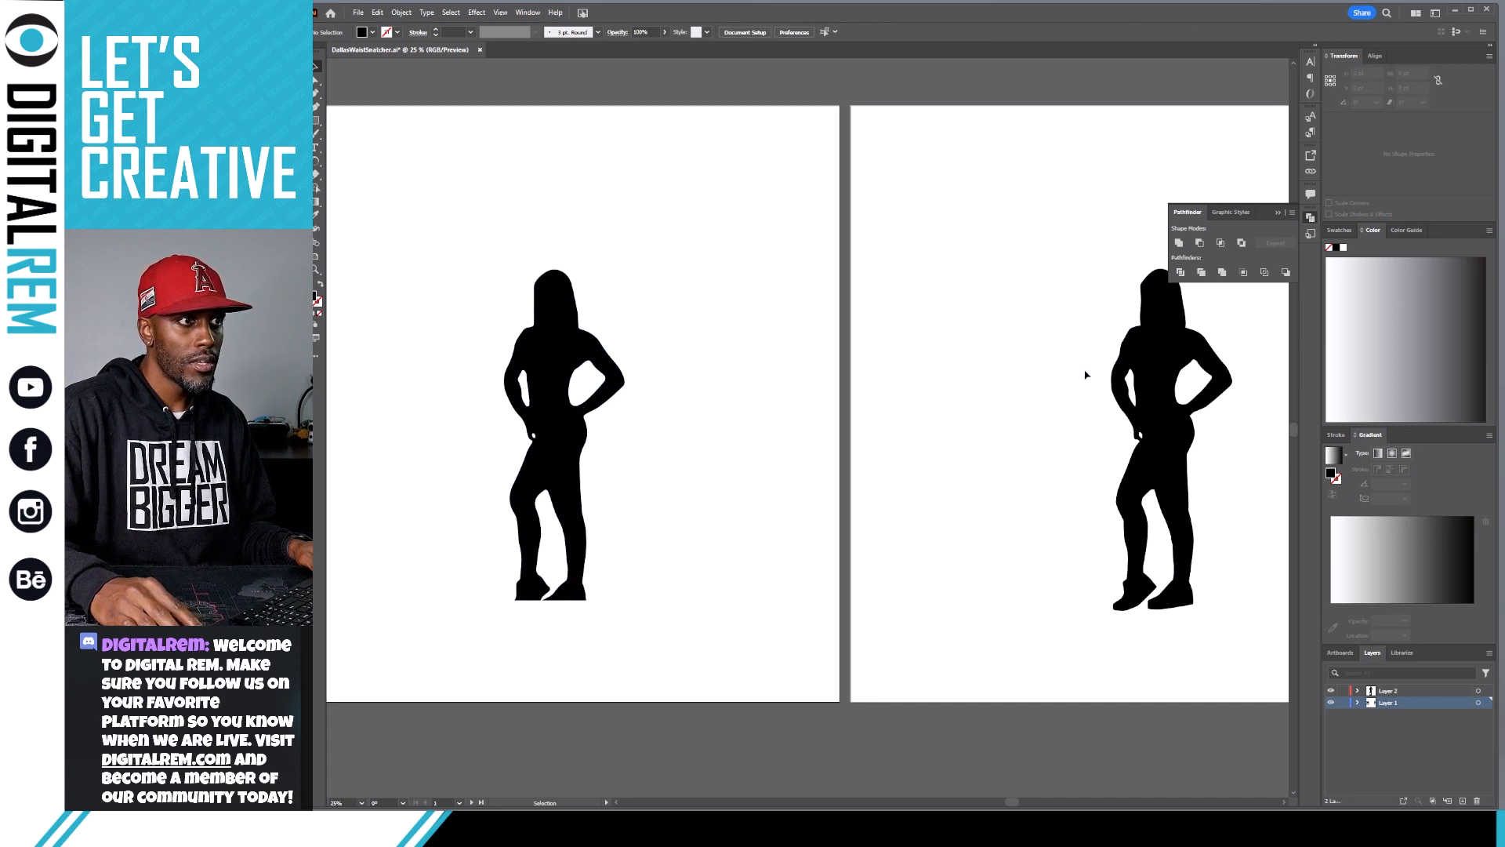
left_click(1129, 400)
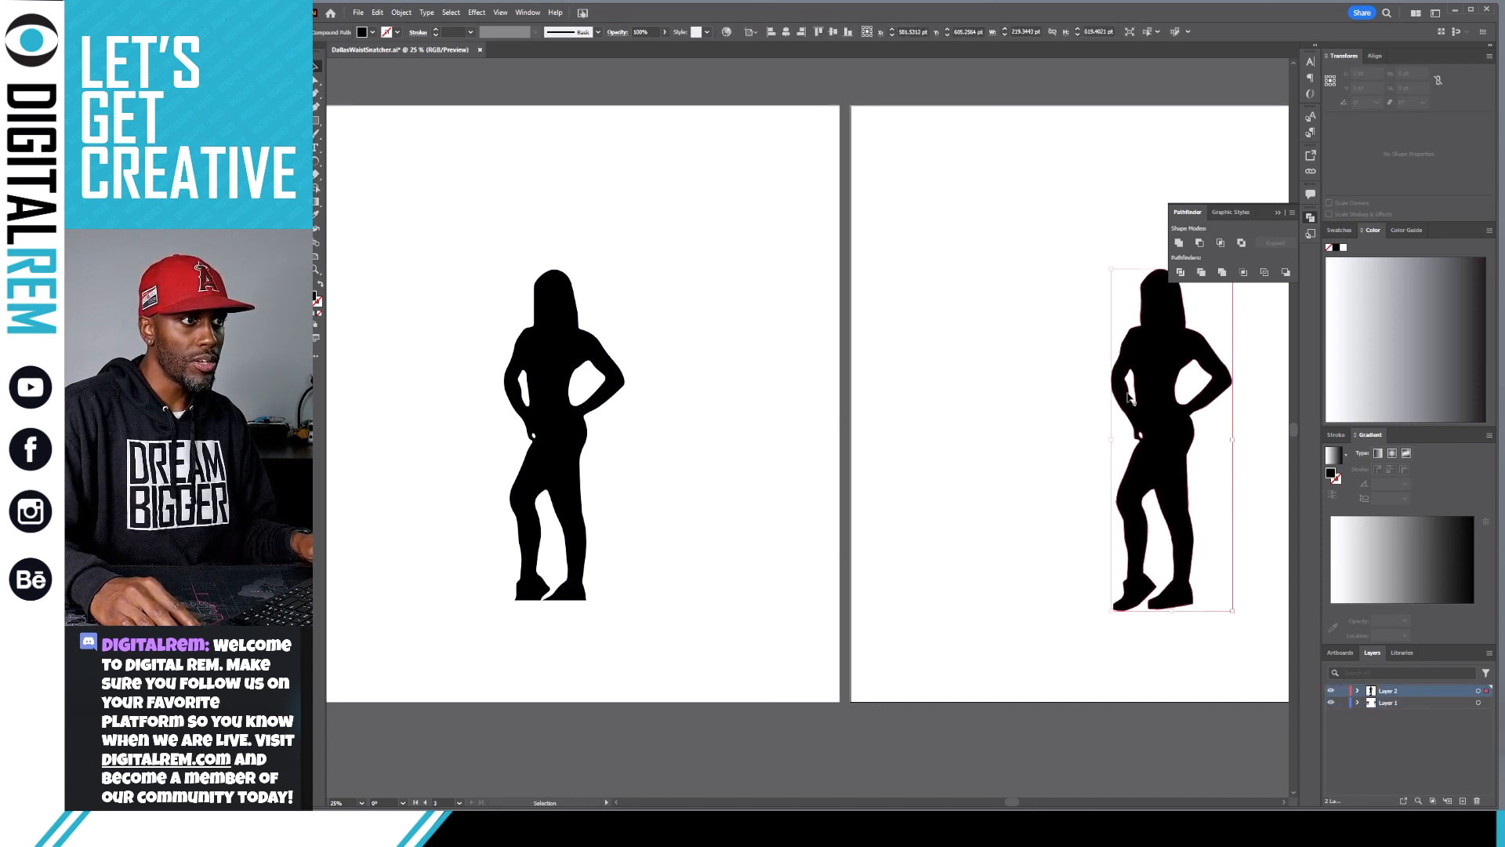
key("a")
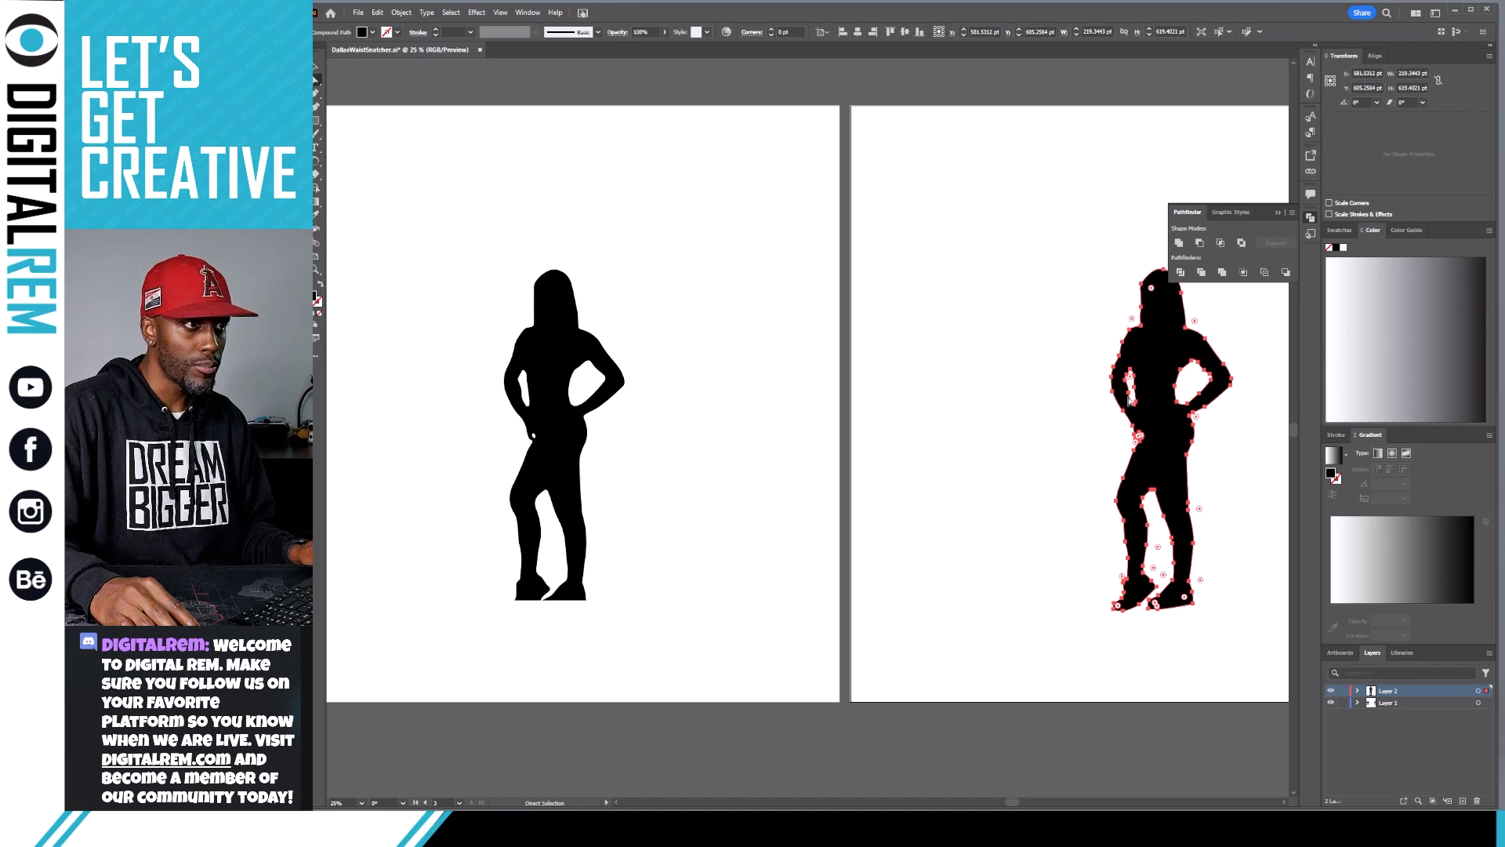
left_click(908, 417)
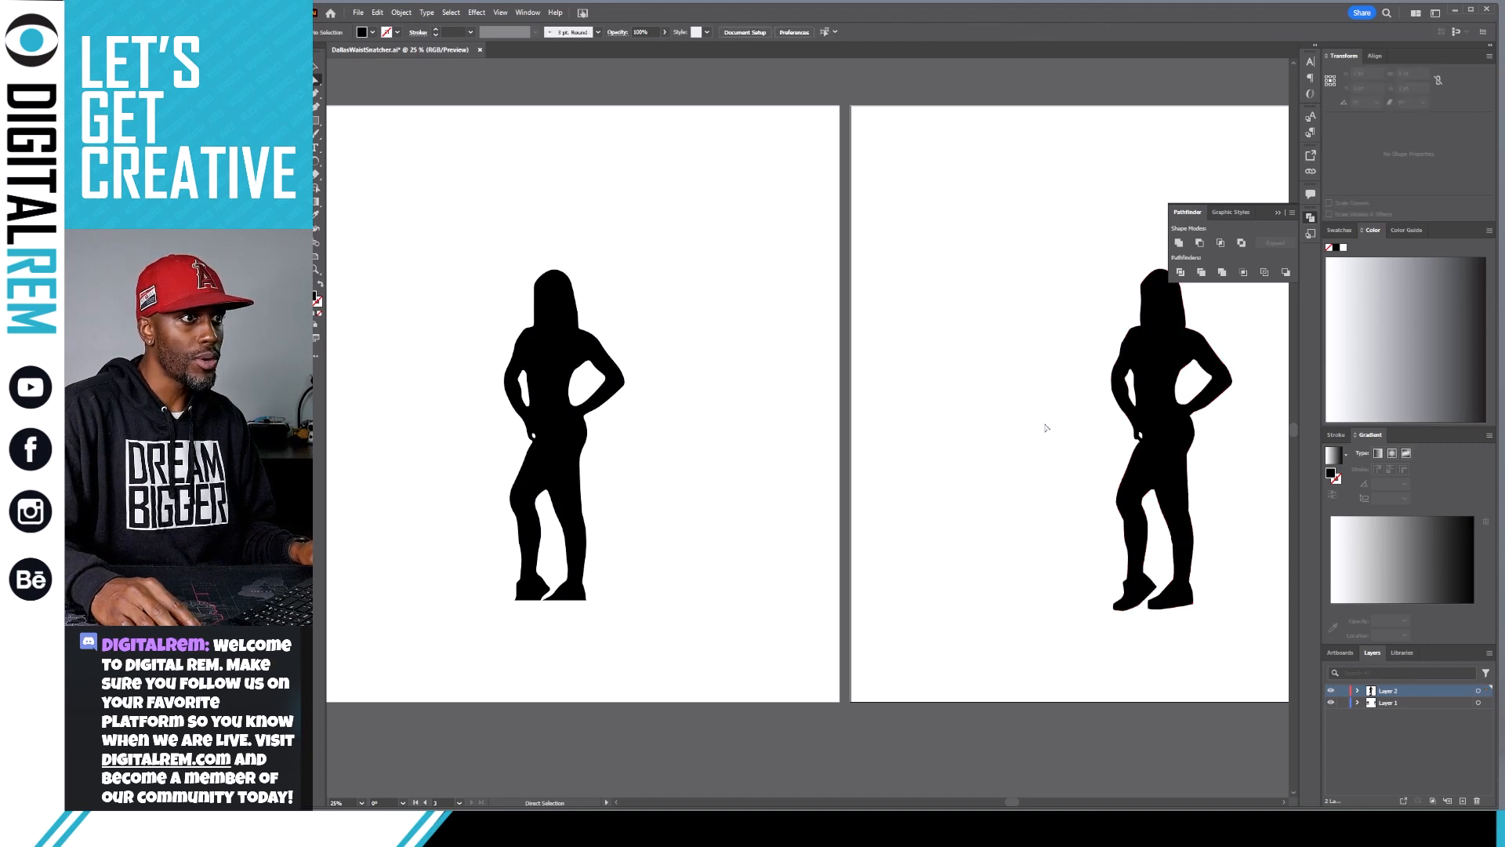
Use Direct Selection on the third artboard's silhouette to slightly adjust the forearm edge of the narrow arm opening.
left_click(1135, 335)
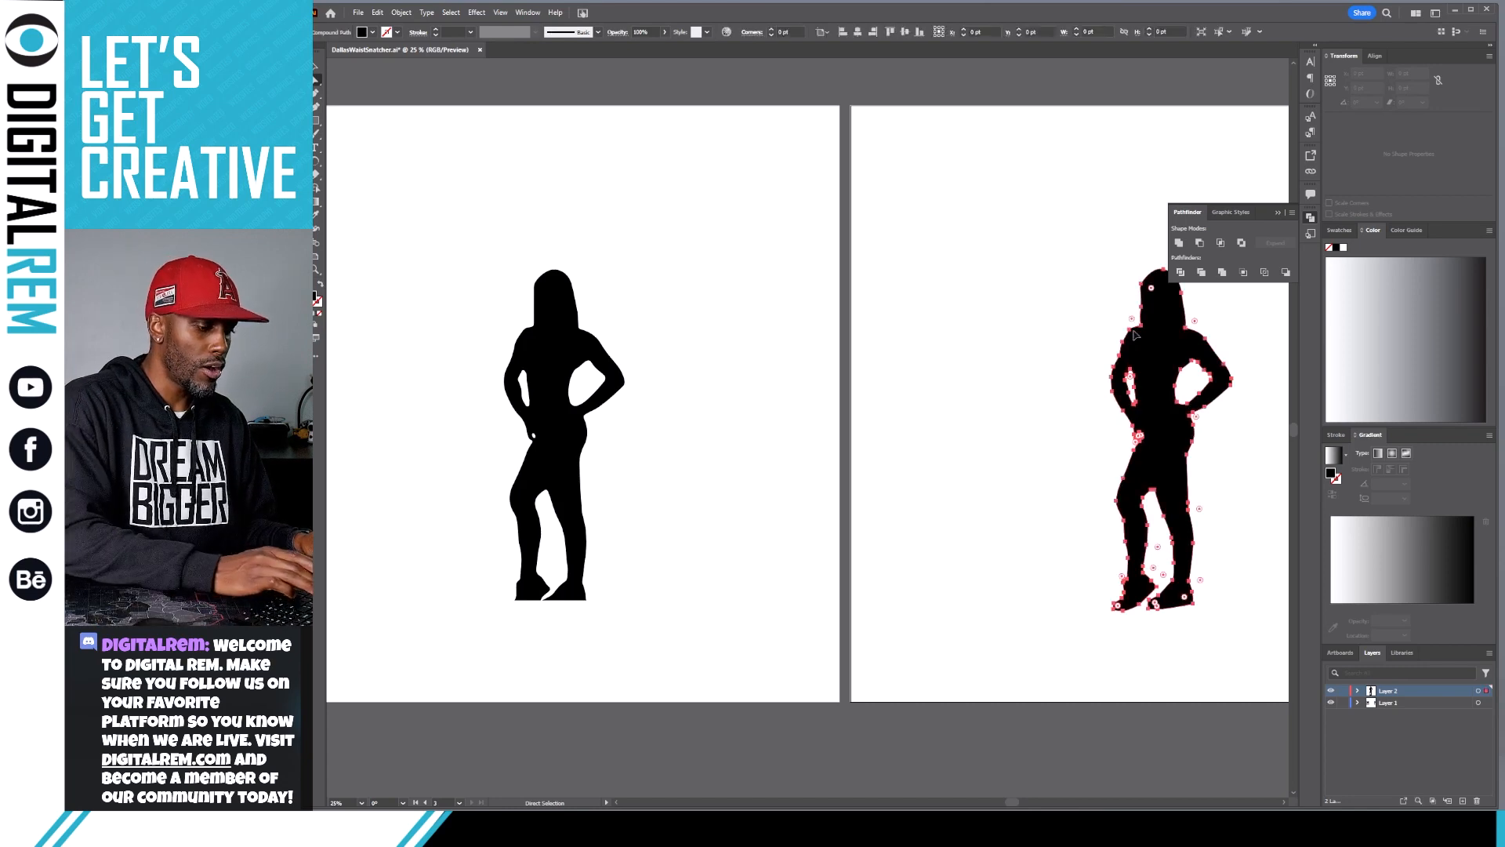
key("ctrl+0")
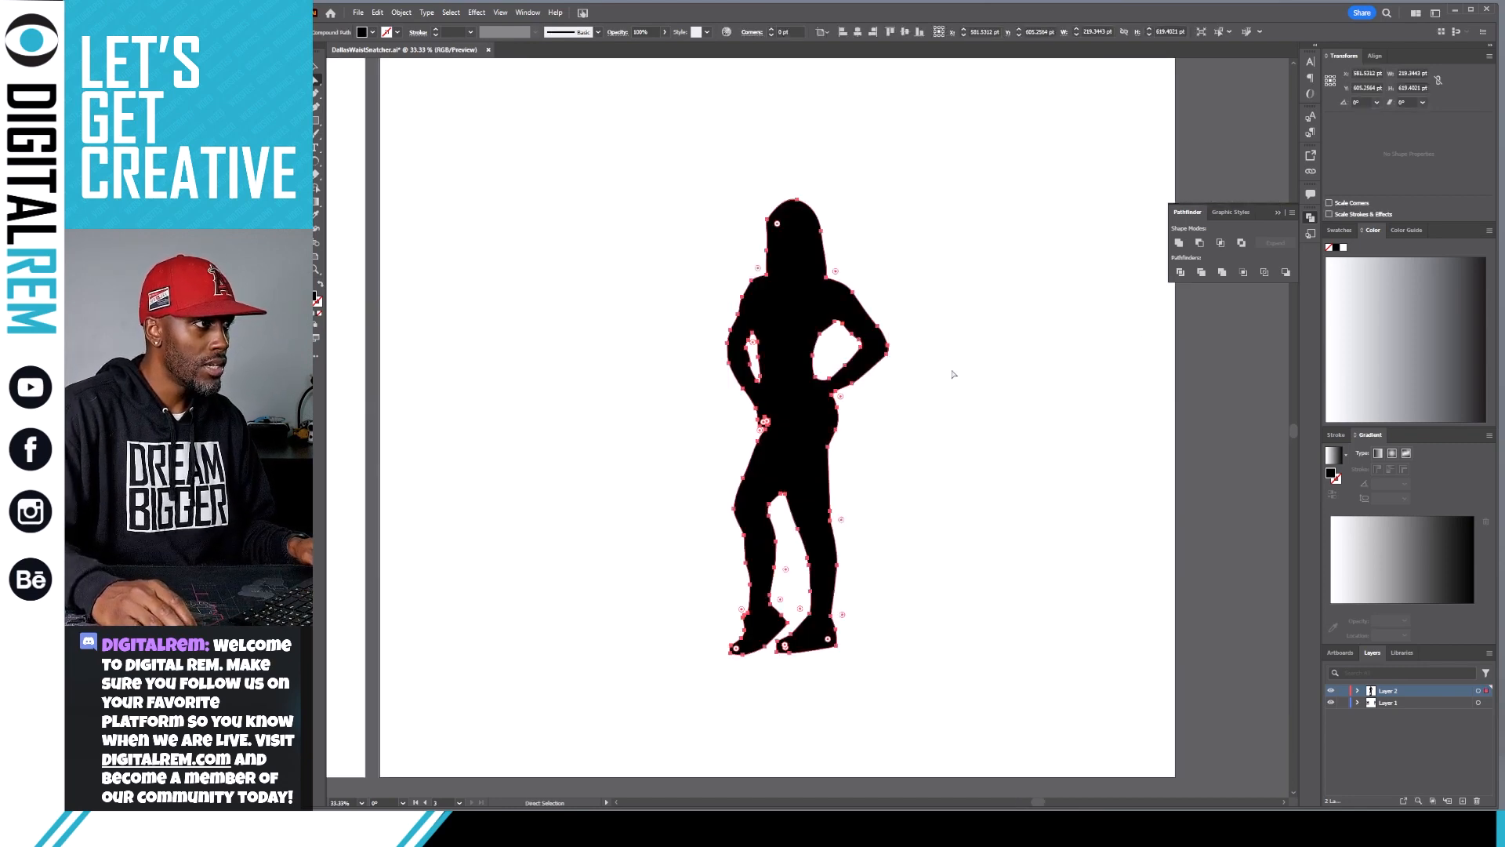
key("ctrl+1")
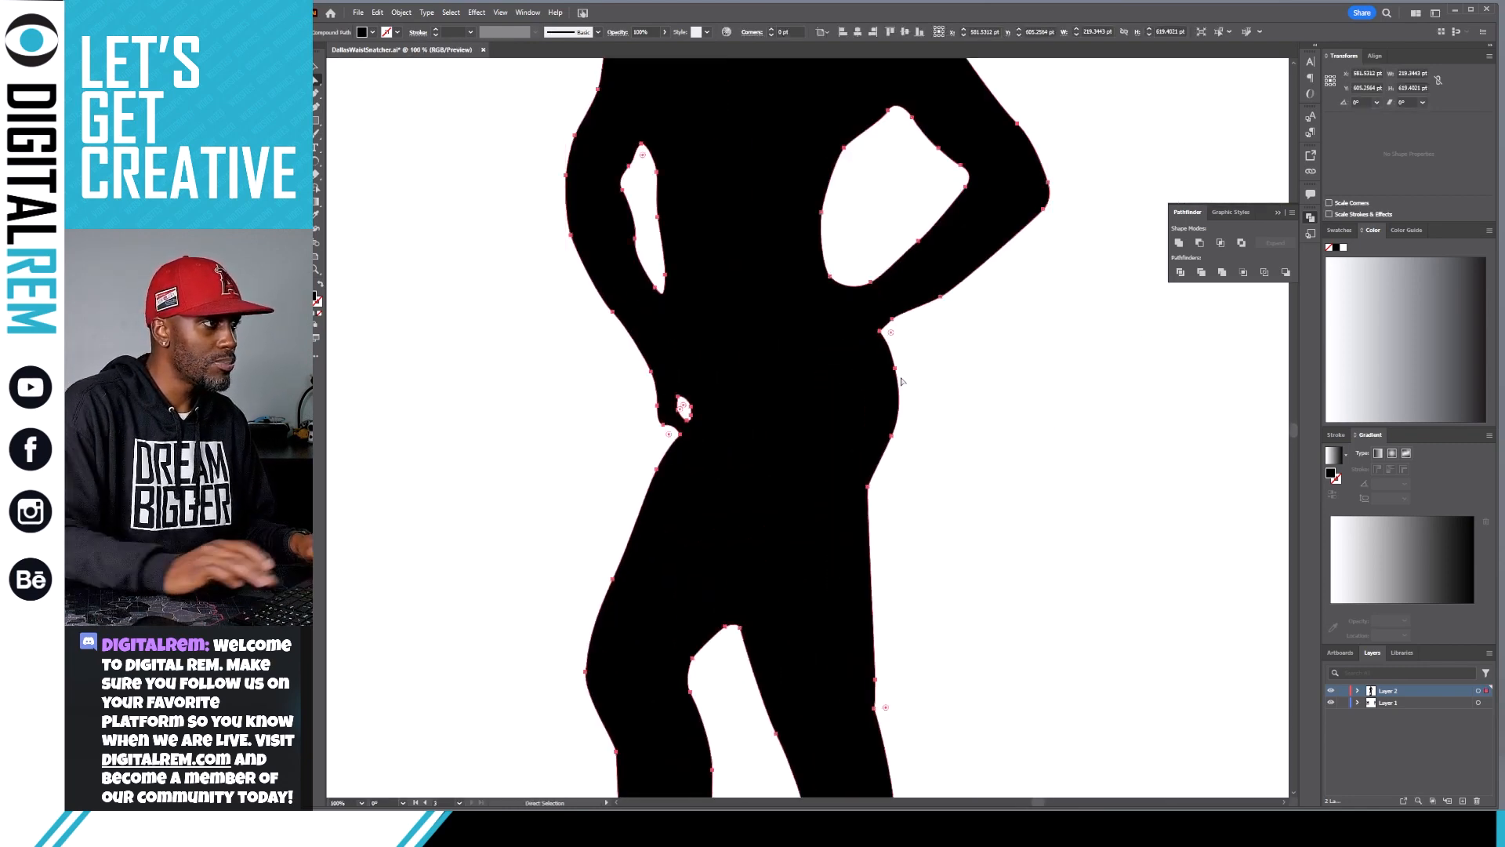
left_click_drag(901, 382, 988, 680)
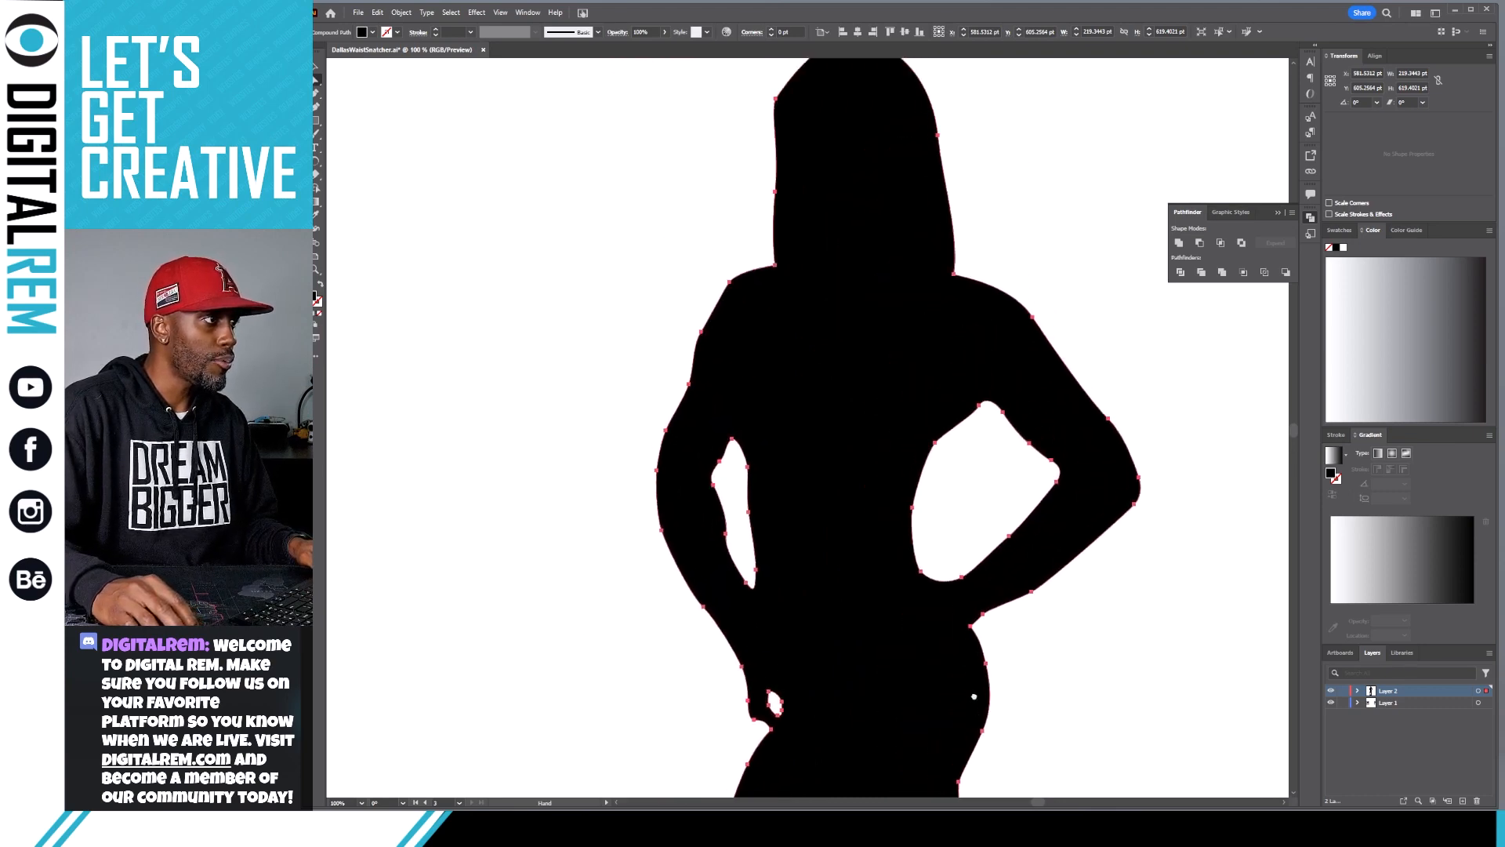
left_click(723, 523)
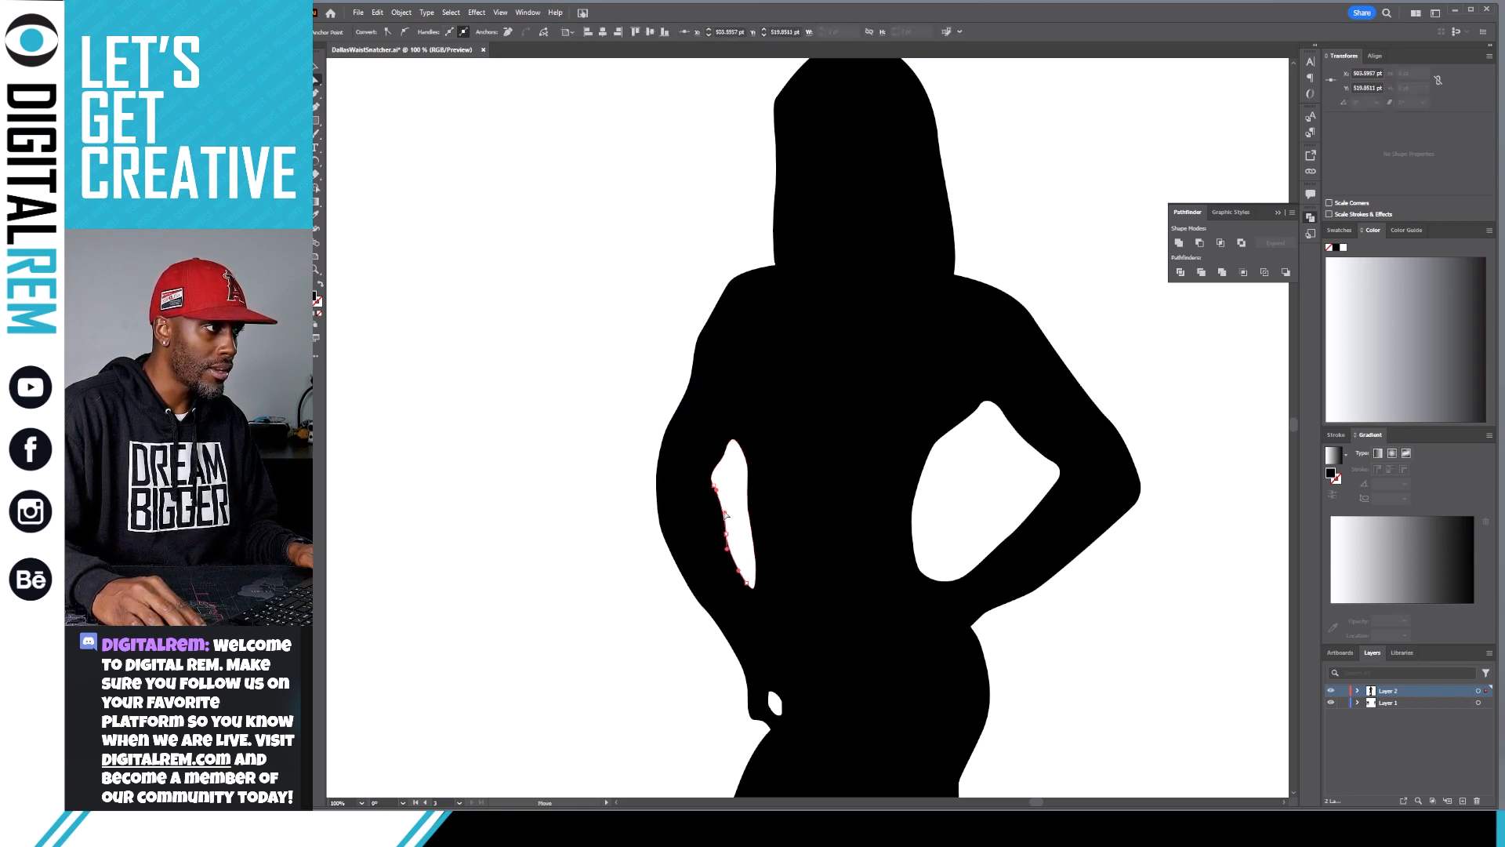
left_click_drag(724, 512, 724, 513)
Smooth the outer shoulder contour above the narrow arm opening by adjusting its anchor points and handles, and deselect the path.
left_click(729, 283)
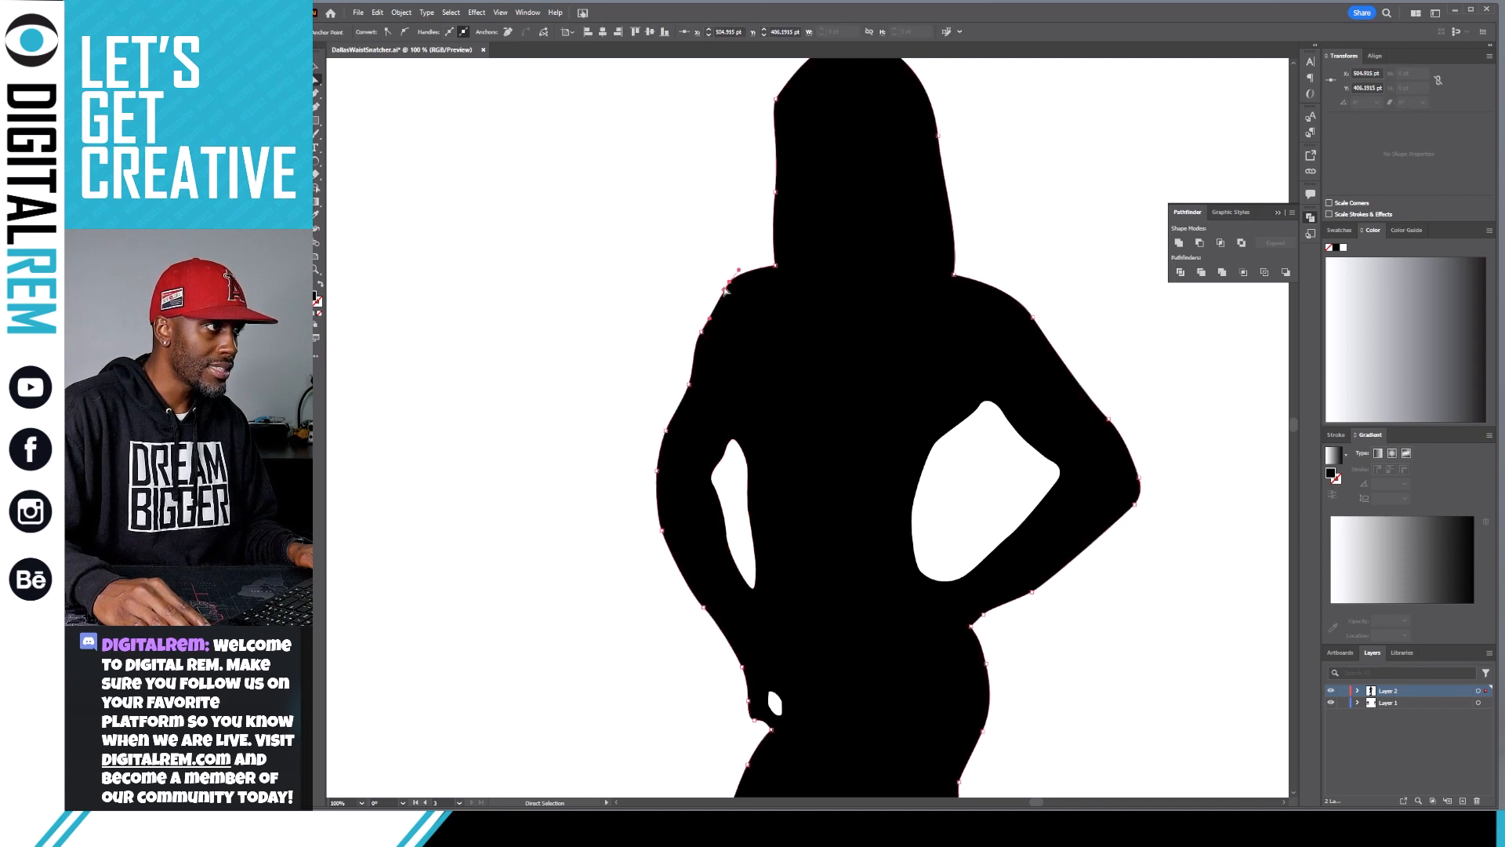
left_click(721, 294)
left_click(719, 290)
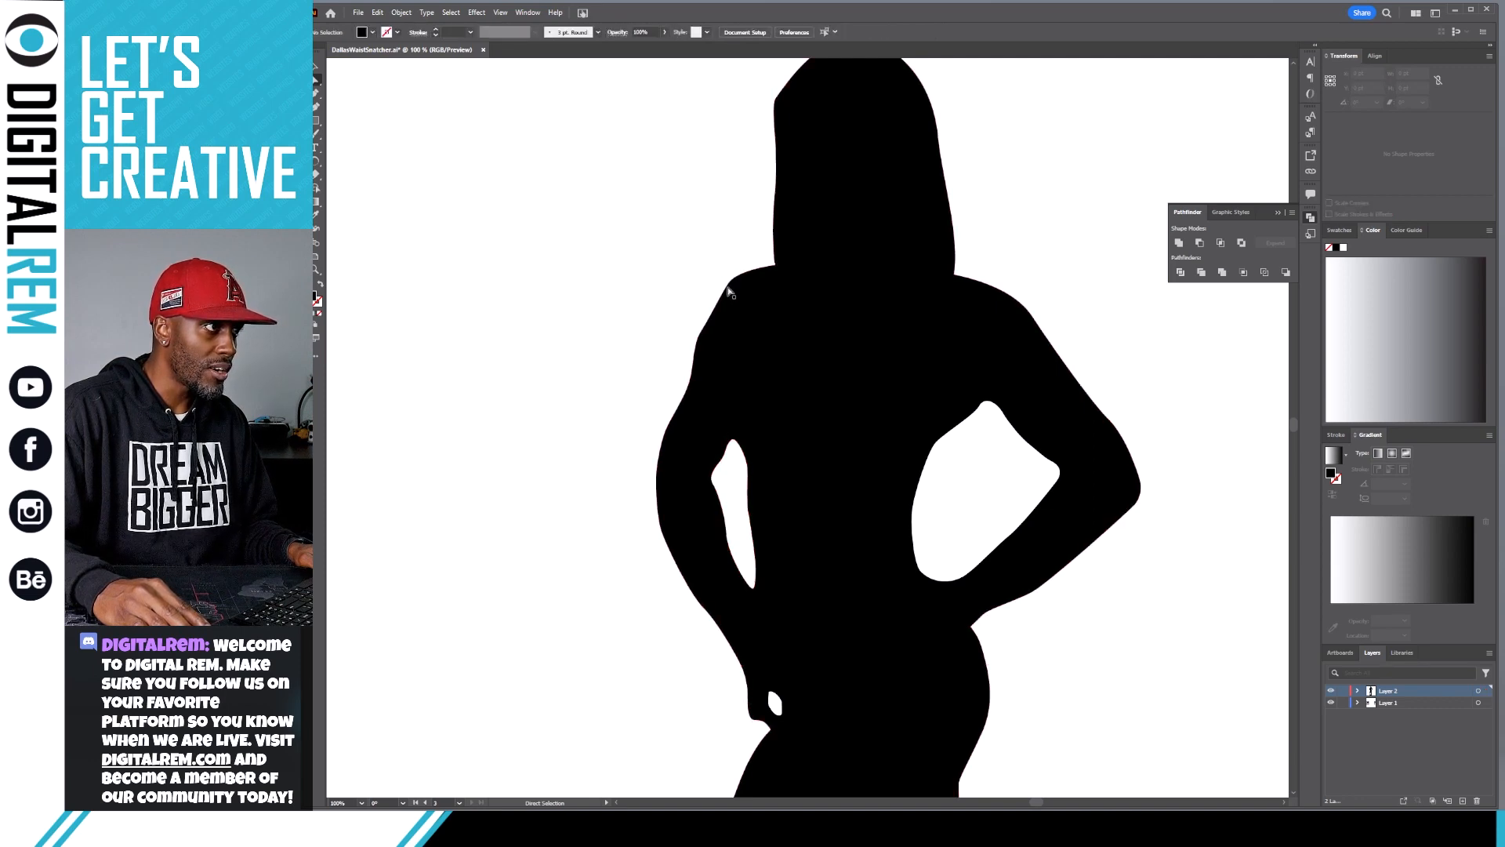
left_click(727, 284)
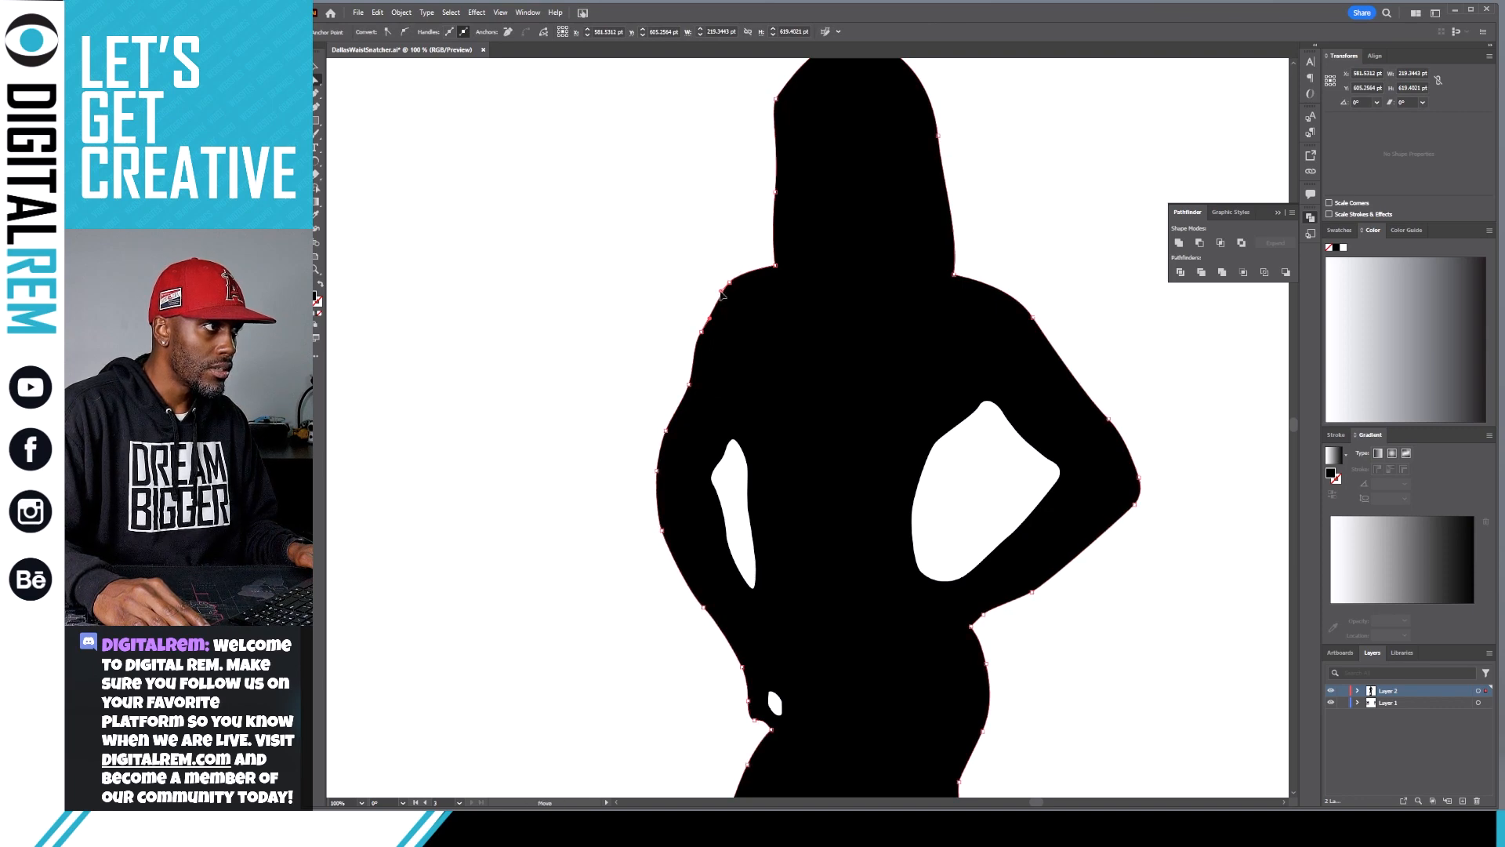
left_click(721, 294)
left_click(715, 320)
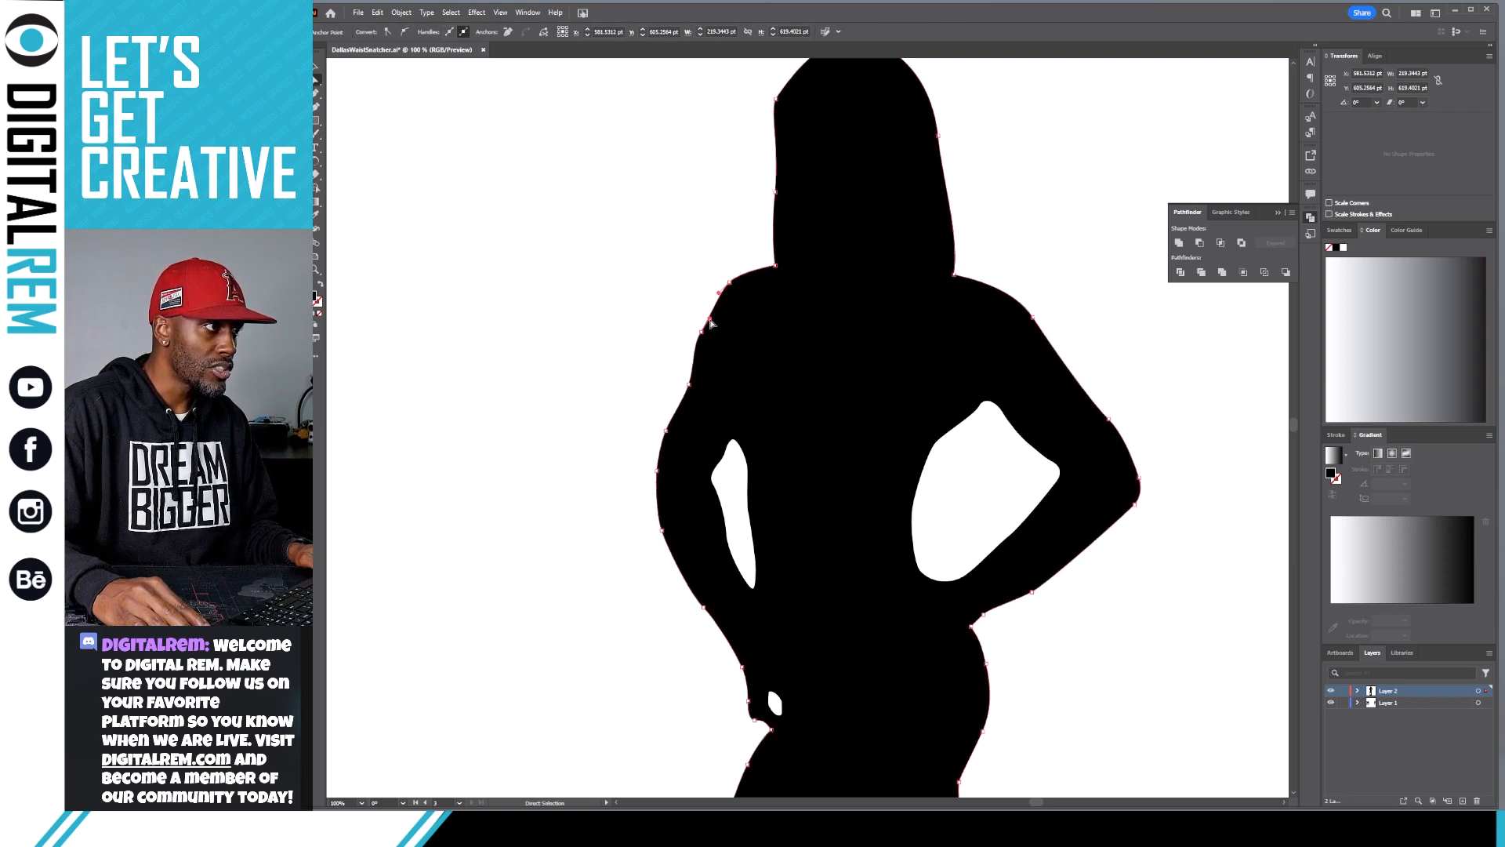
left_click(710, 322)
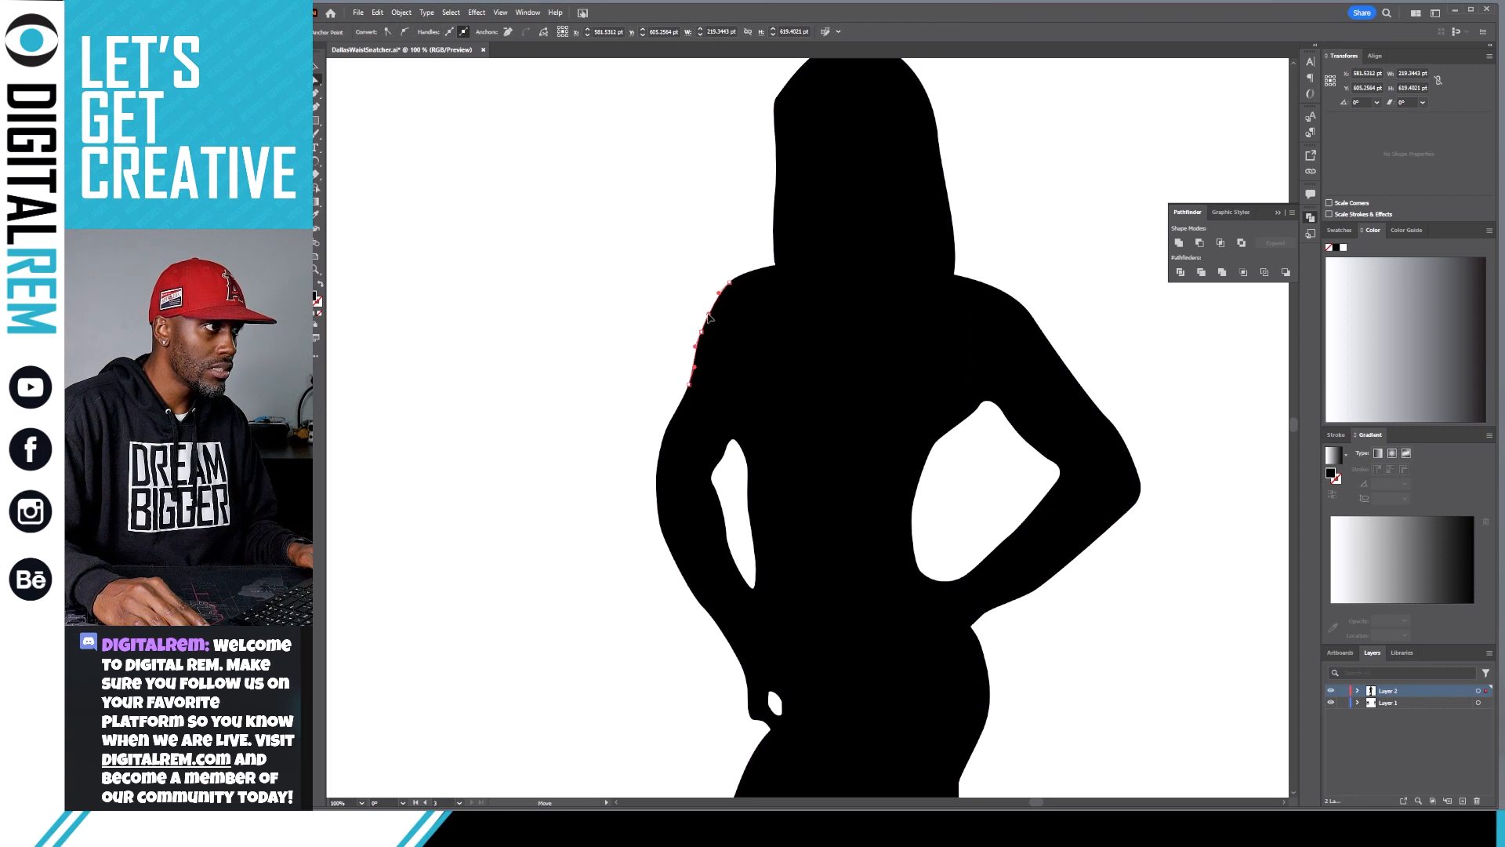
left_click_drag(707, 313, 712, 311)
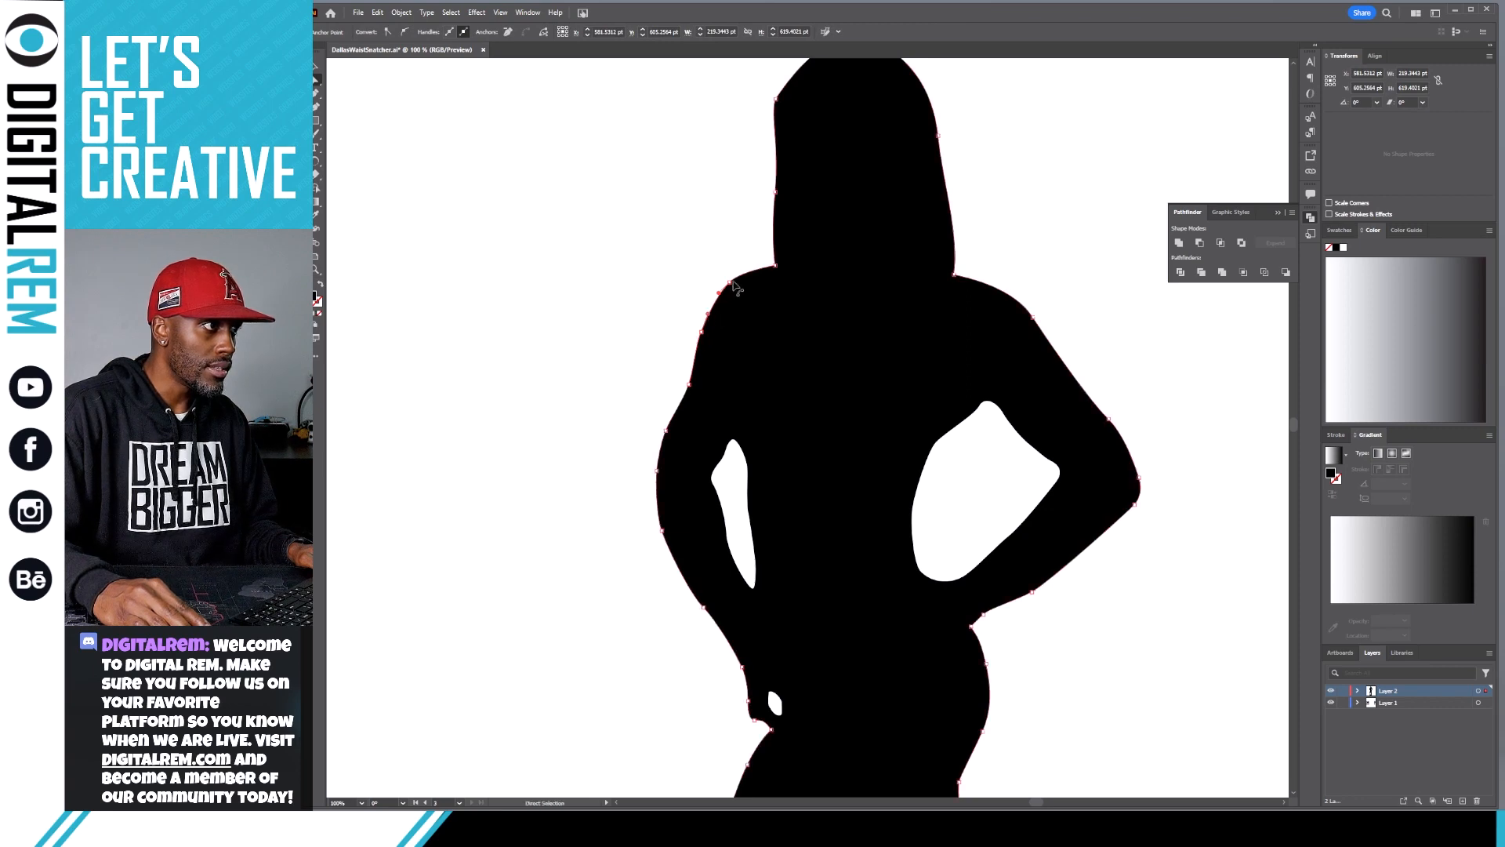
left_click(701, 270)
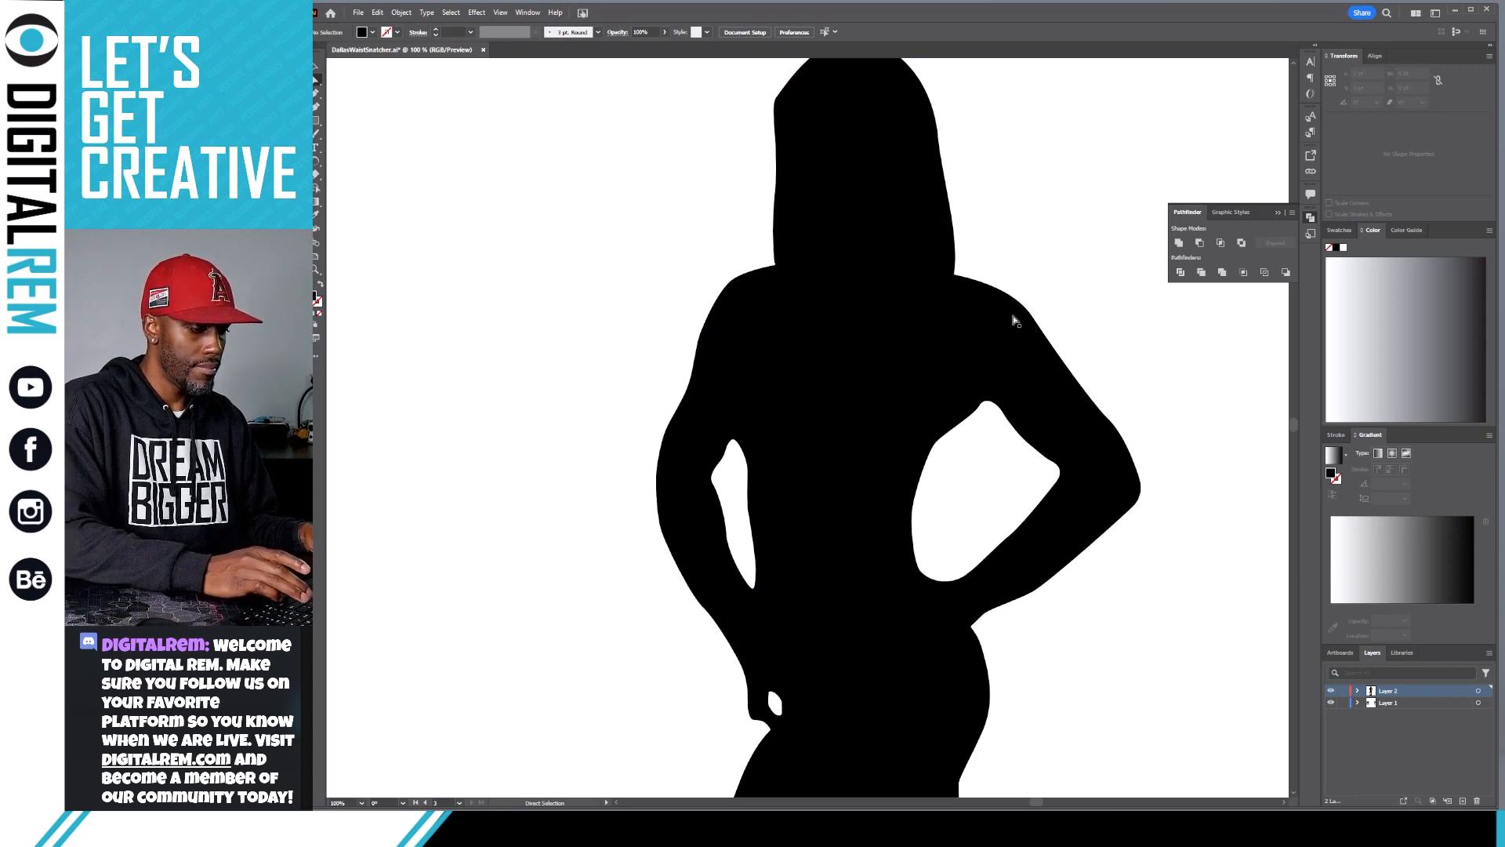
Compare the full outlines of the silhouettes on the second and third artboards side by side.
key("ctrl+minus")
key("ctrl+minus")
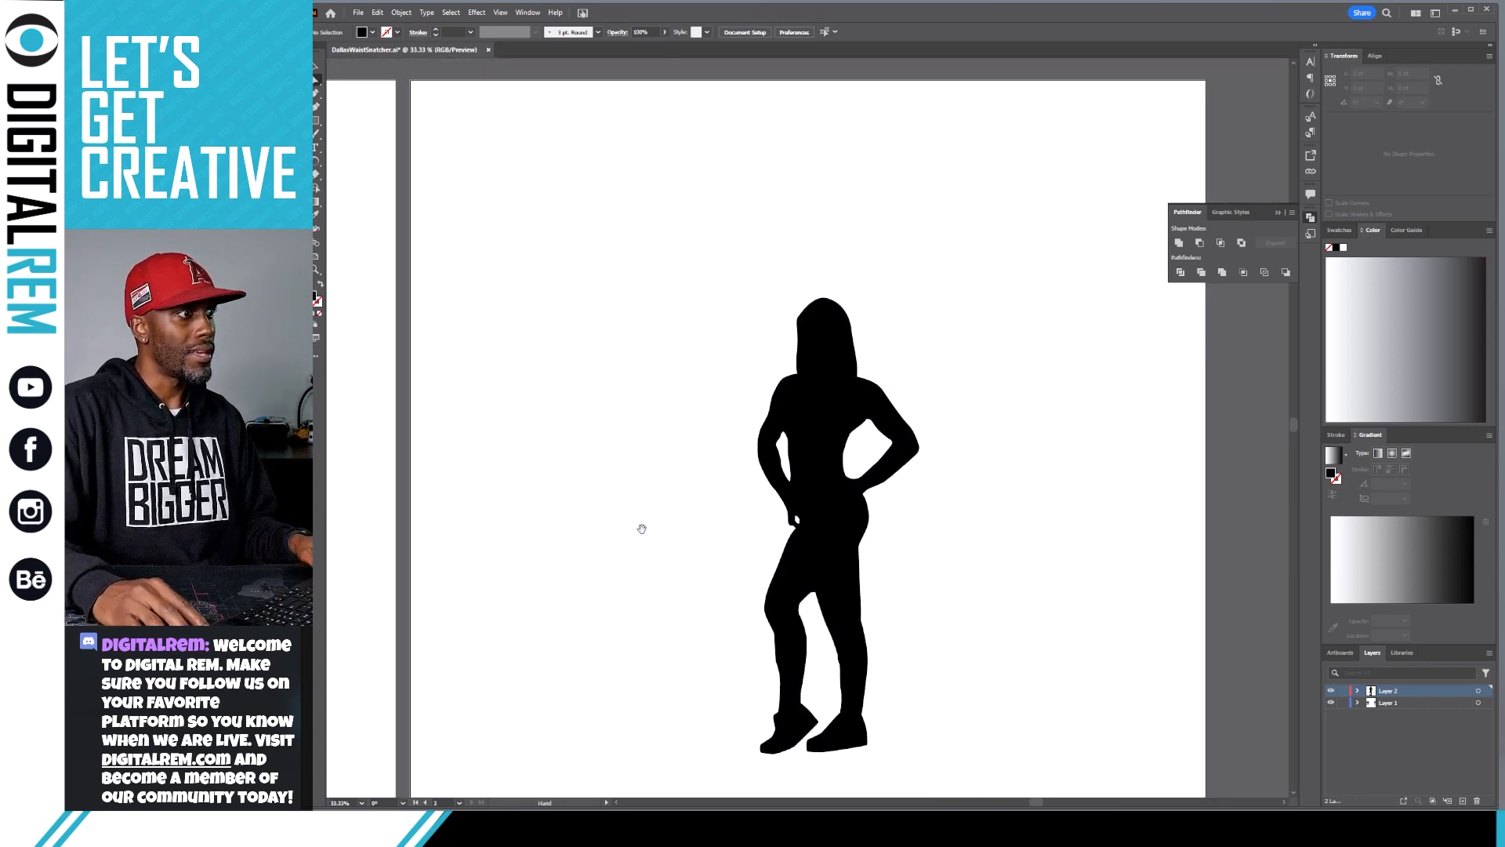
left_click_drag(641, 527, 1089, 540)
key("ctrl+minus")
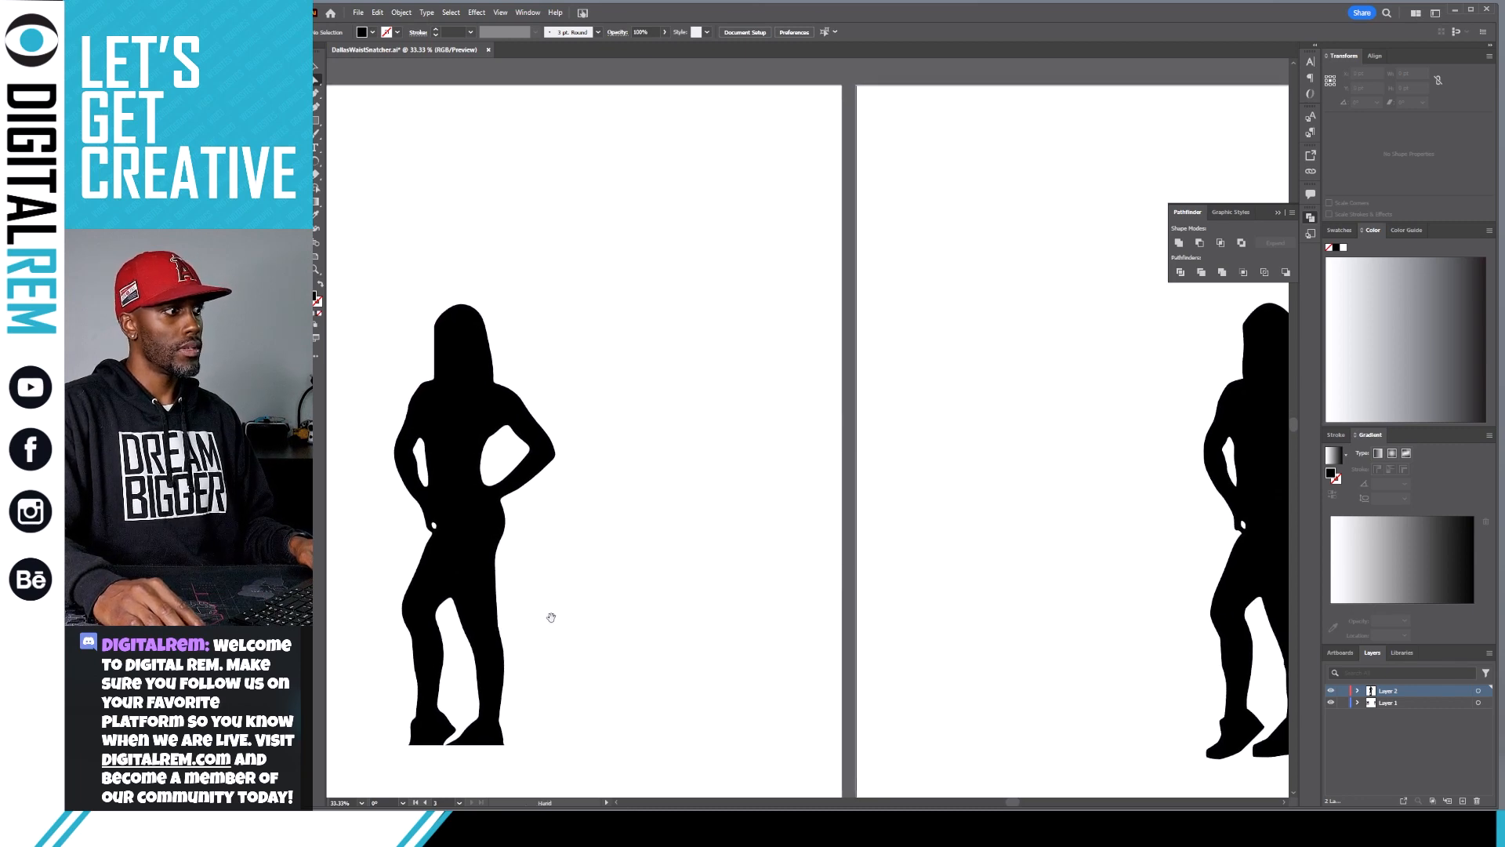
left_click_drag(574, 606, 554, 579)
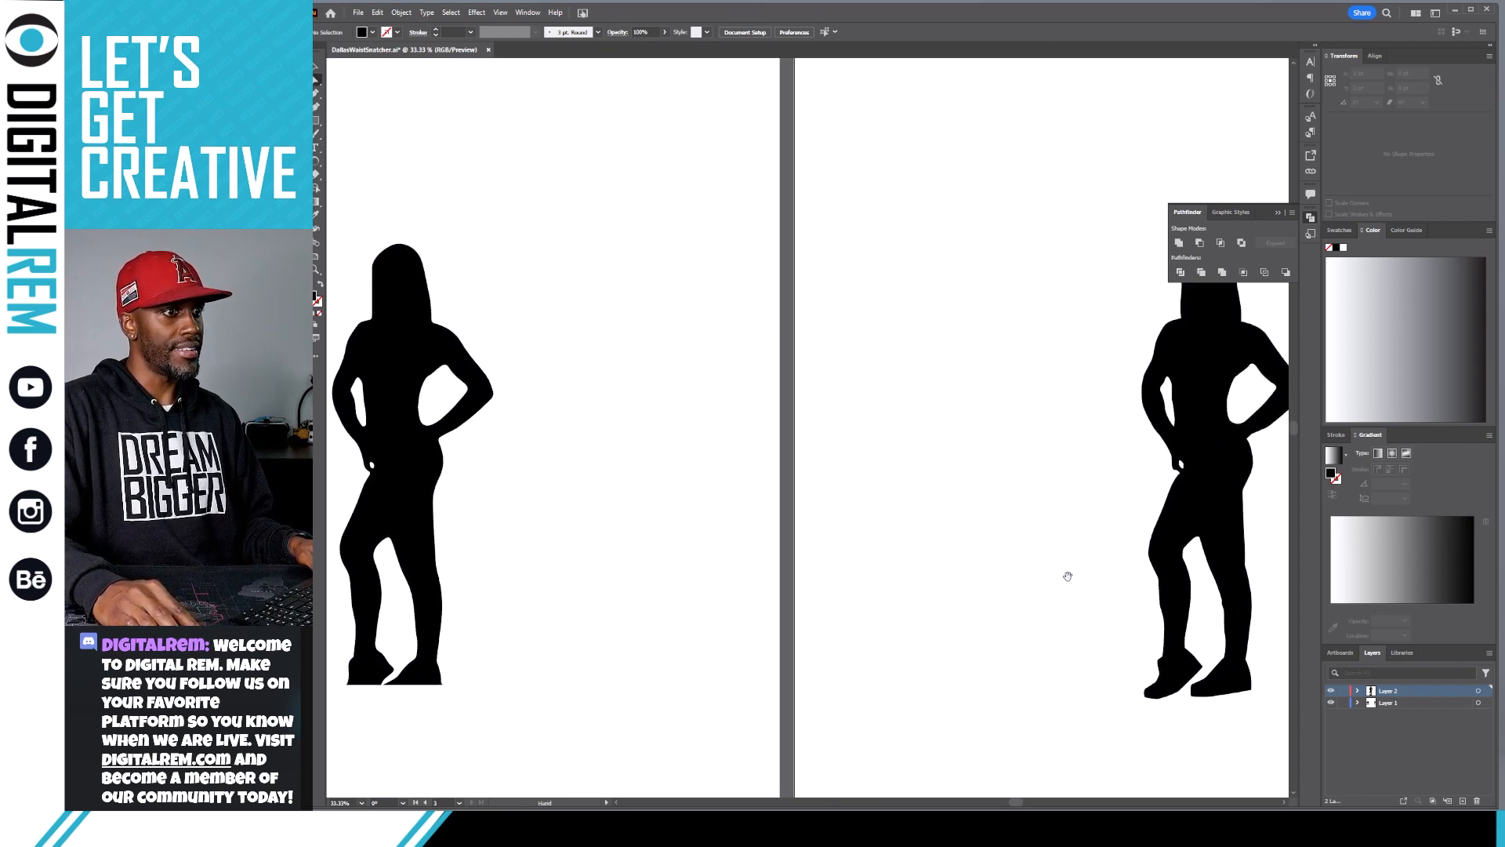
left_click_drag(1070, 575, 1043, 587)
left_click_drag(992, 620, 716, 598)
Lower the anchor behind the straight leg's knee to about Y 743.6 pt and move the anchor above it up the thigh.
key("a")
left_click(940, 574)
key("v")
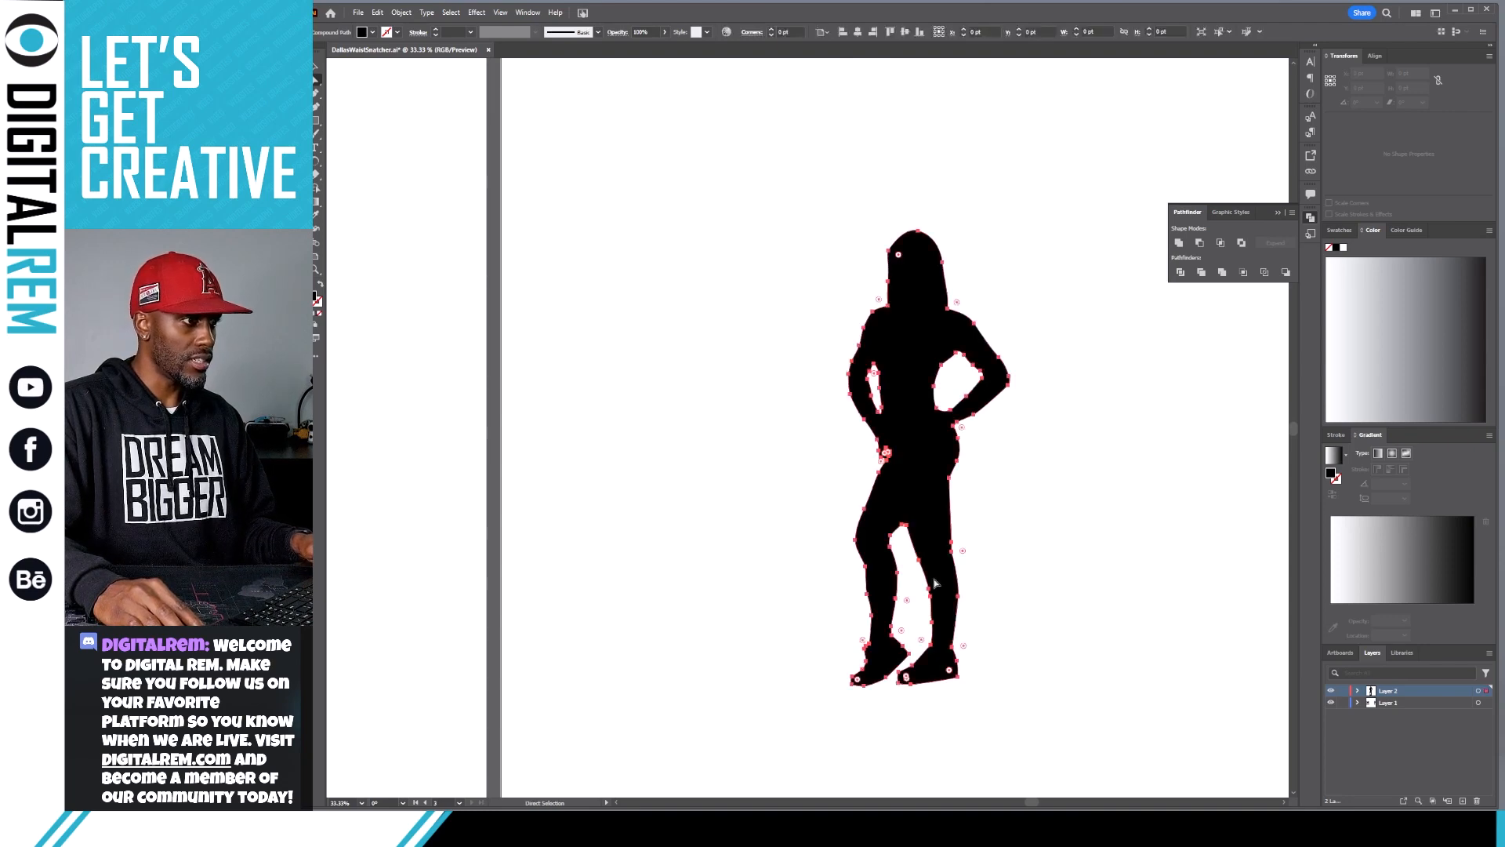
key("ctrl+equal")
key("ctrl+equal")
key("ctrl+equal")
key("ctrl+equal")
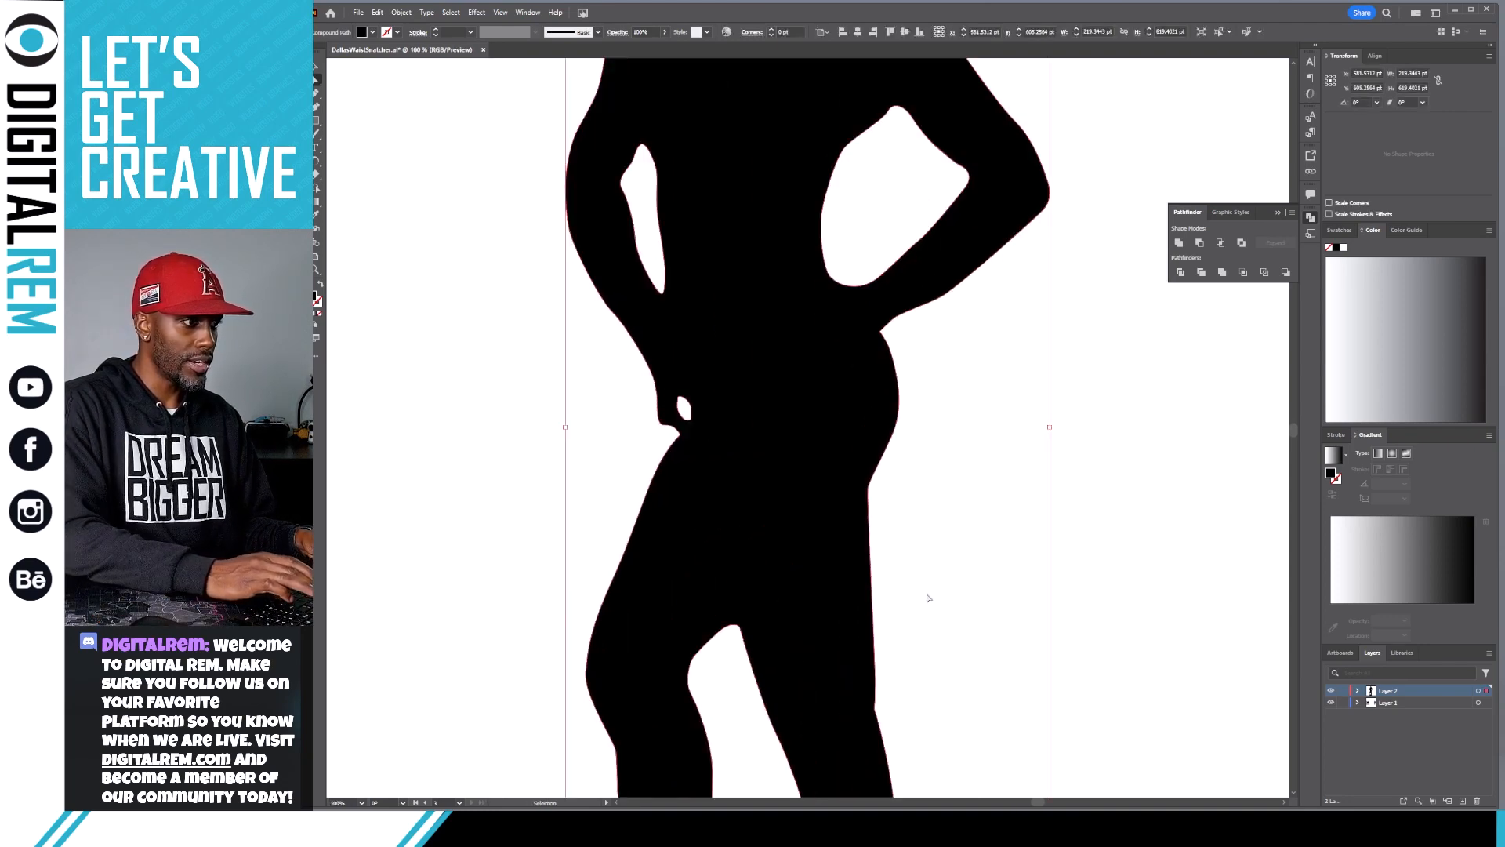
left_click_drag(927, 598, 874, 292)
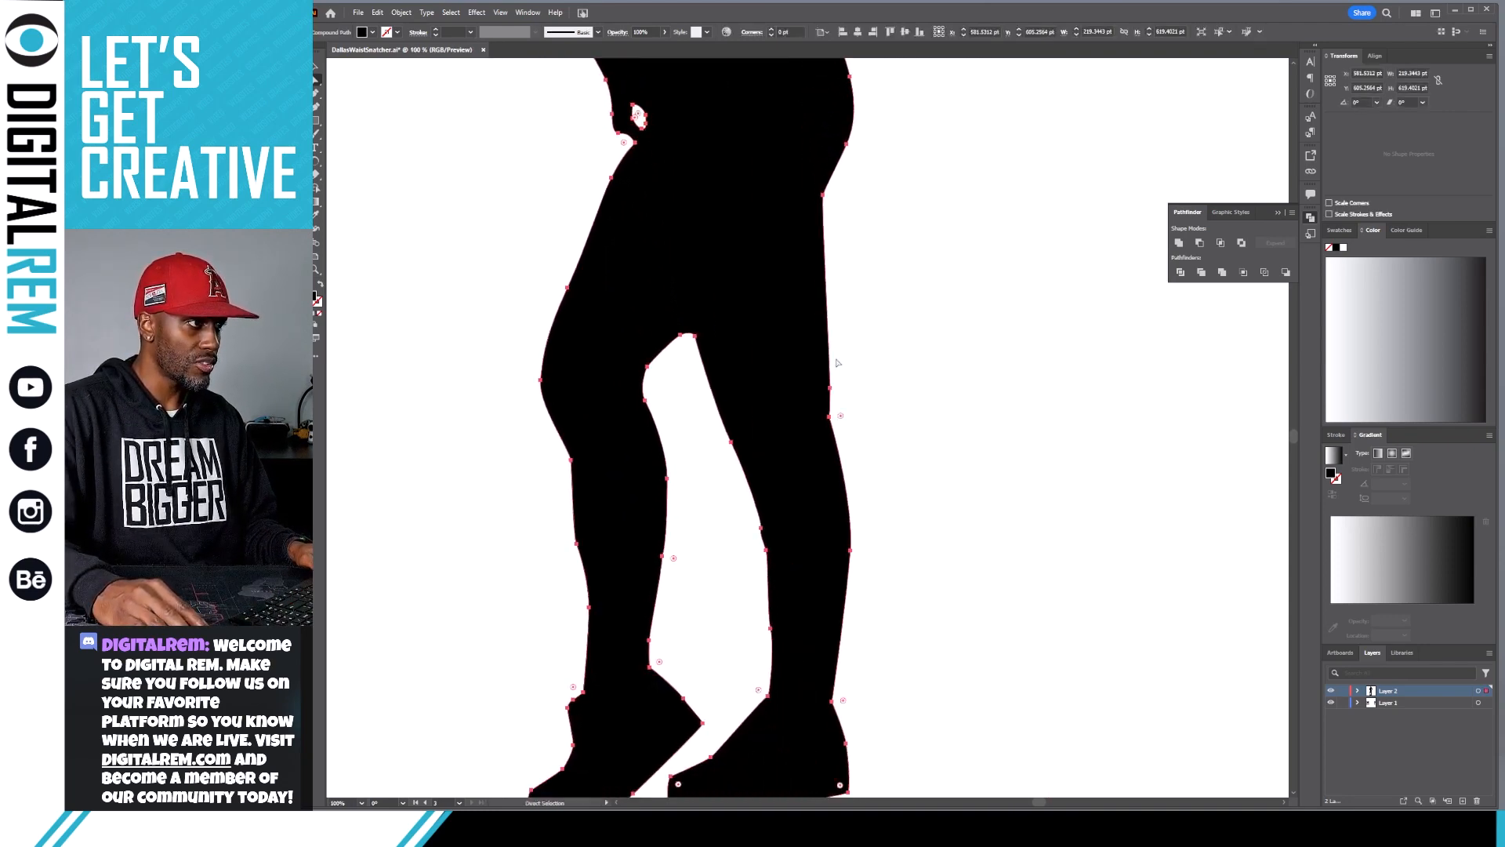
left_click(828, 417)
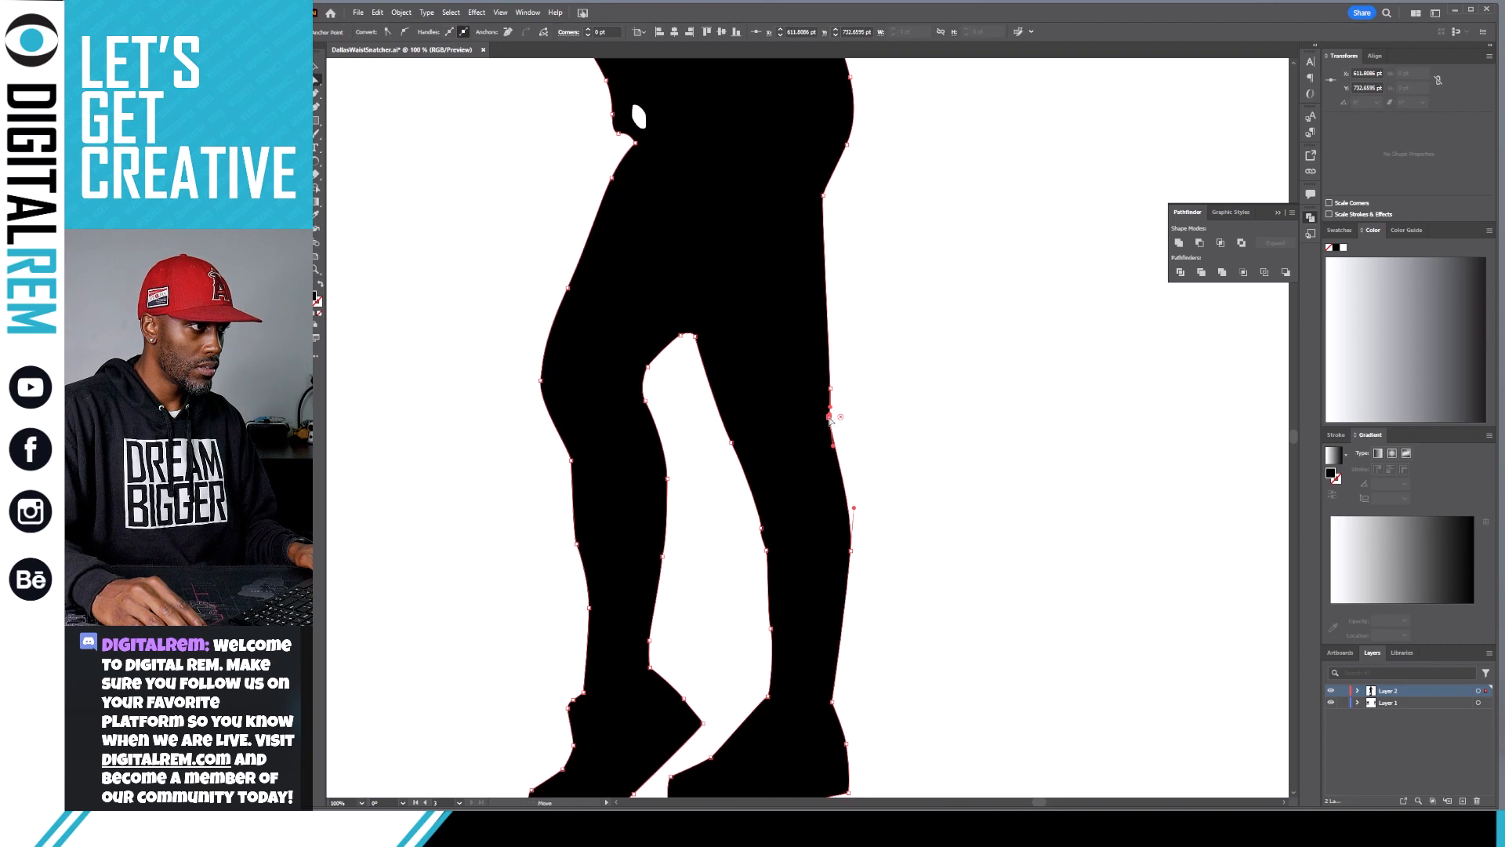
left_click_drag(829, 417, 829, 441)
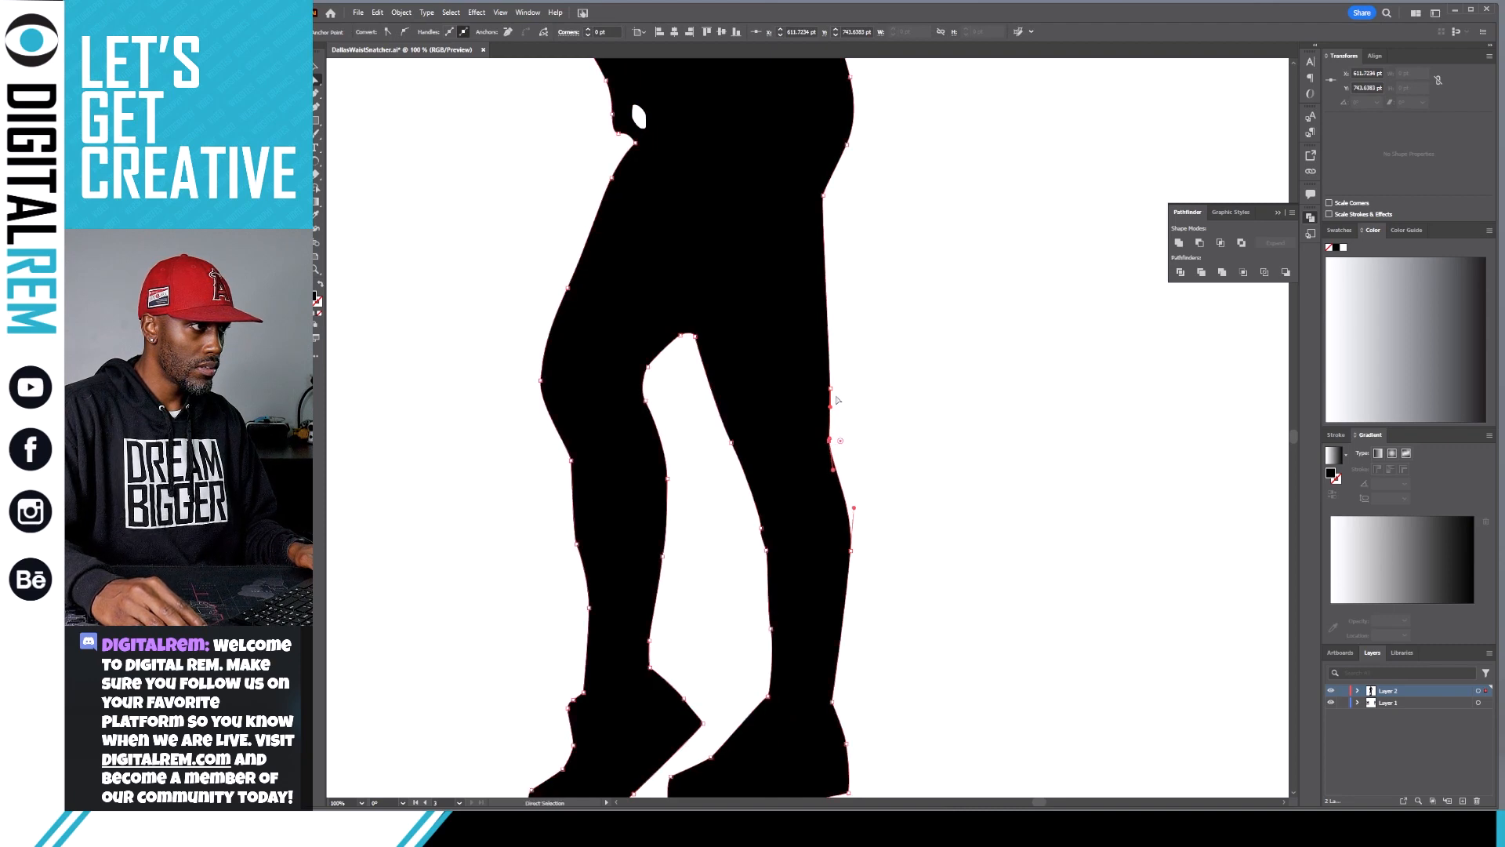
left_click_drag(829, 390, 827, 317)
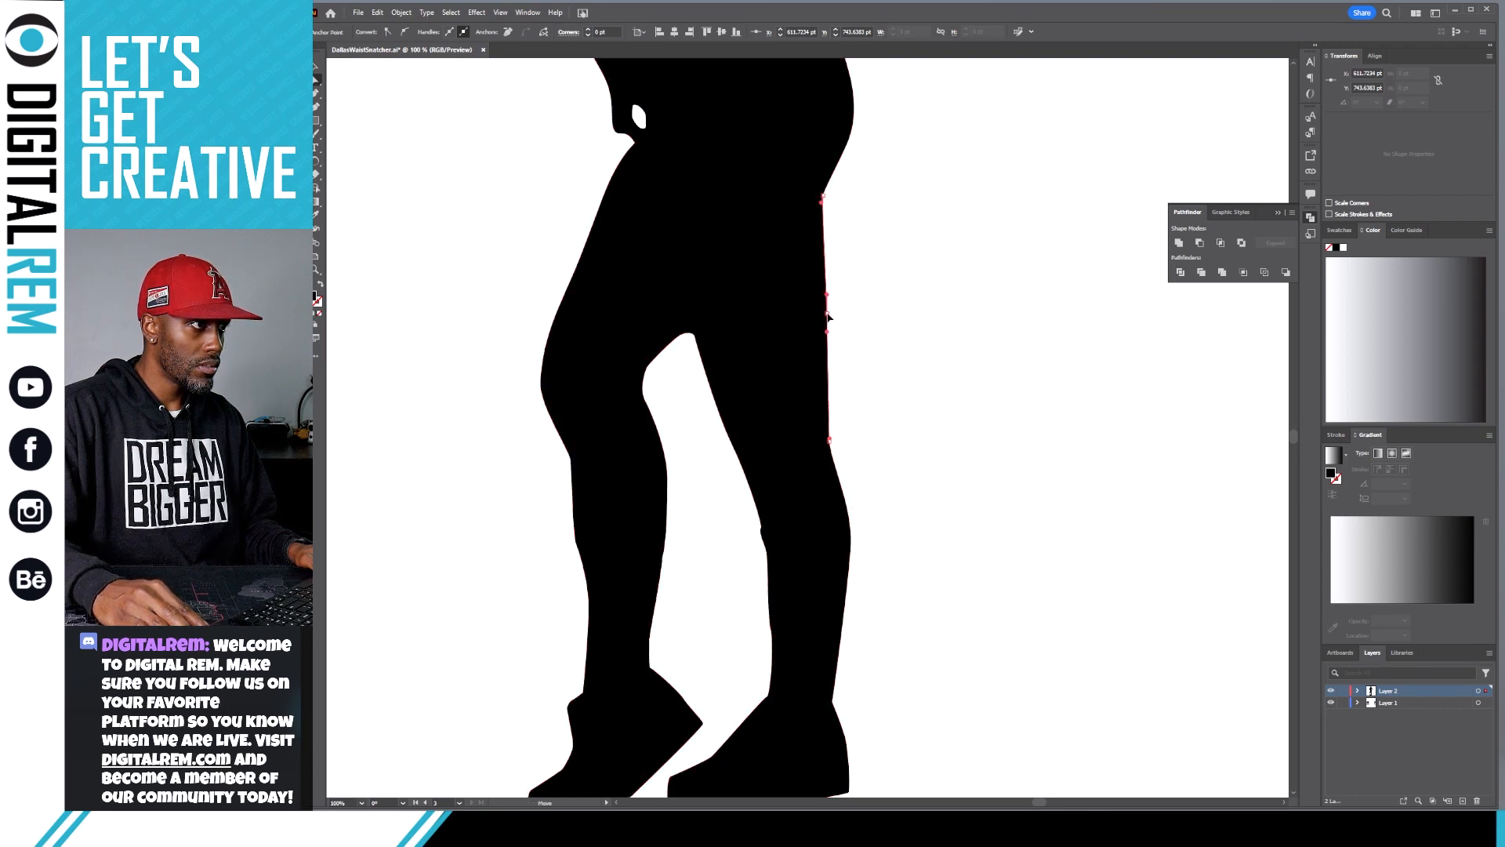
left_click(938, 396)
scroll(932, 416, "down", 1)
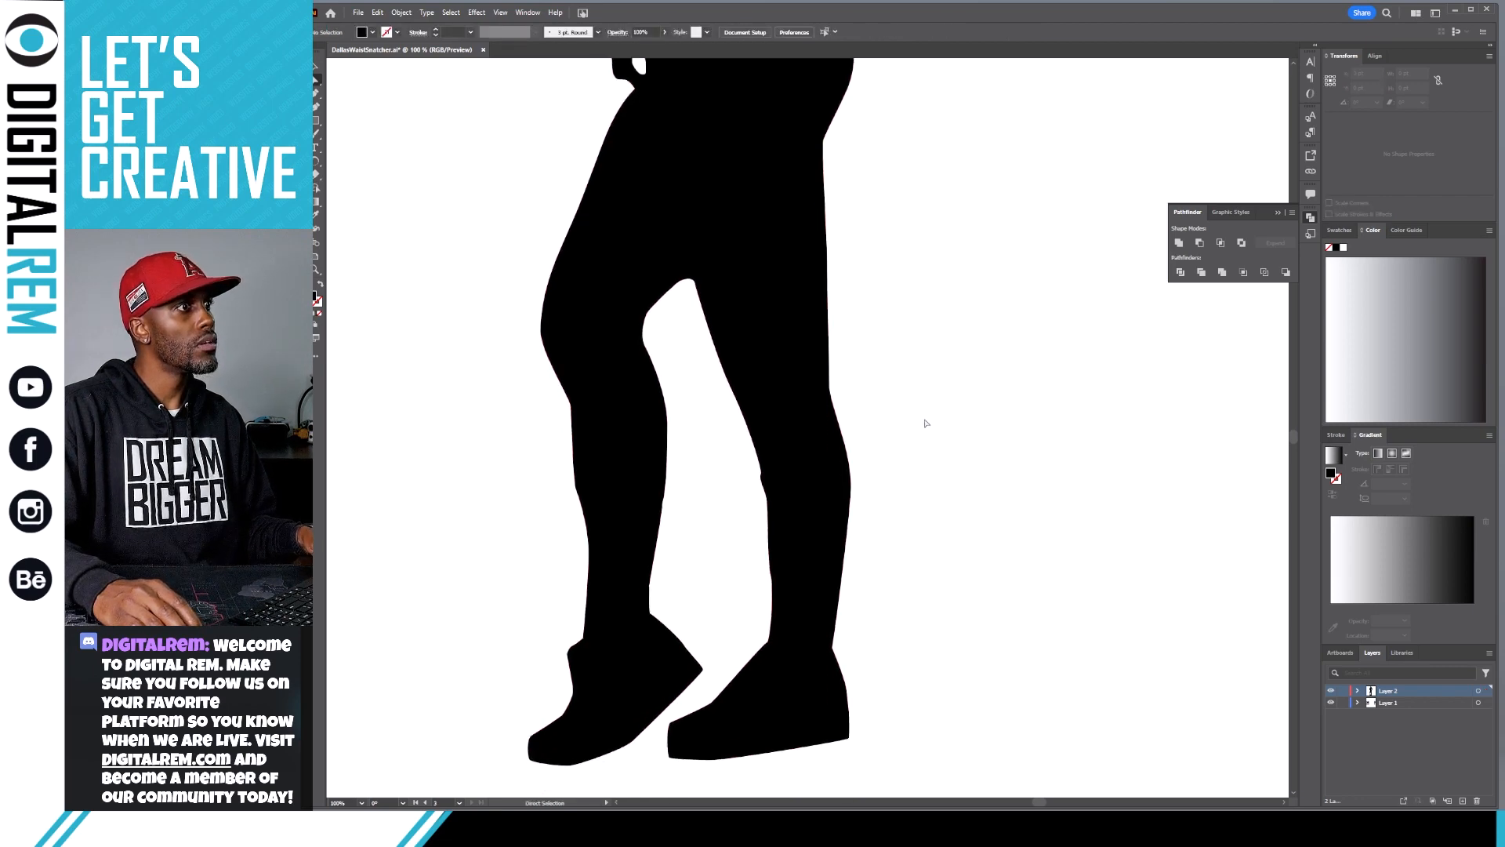
Soften the corner where the buttock meets the back of the thigh by adjusting its anchor and handles, and deselect the silhouette.
left_click(820, 143)
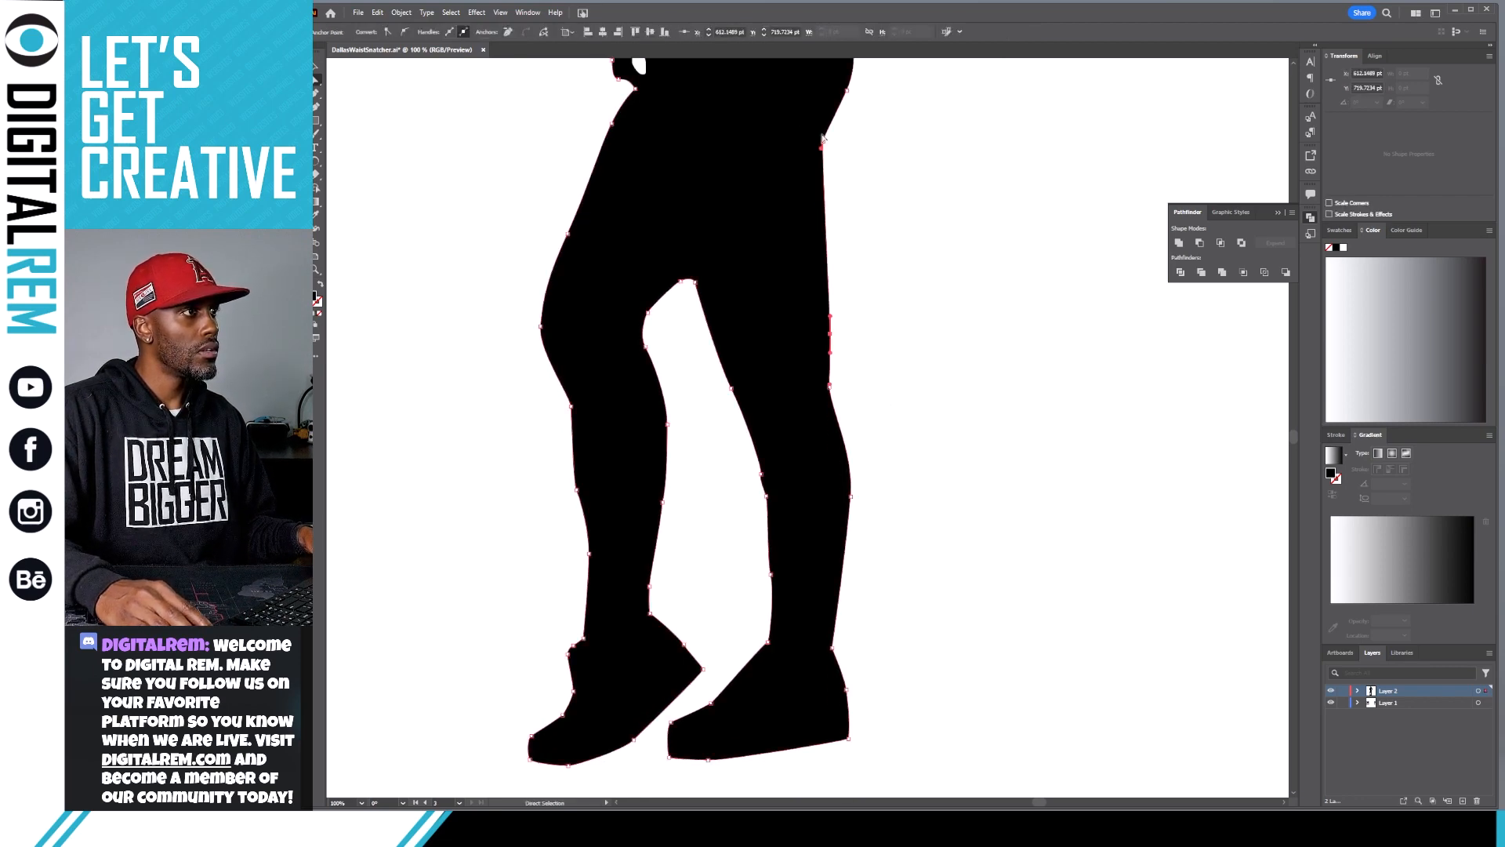
left_click(819, 153)
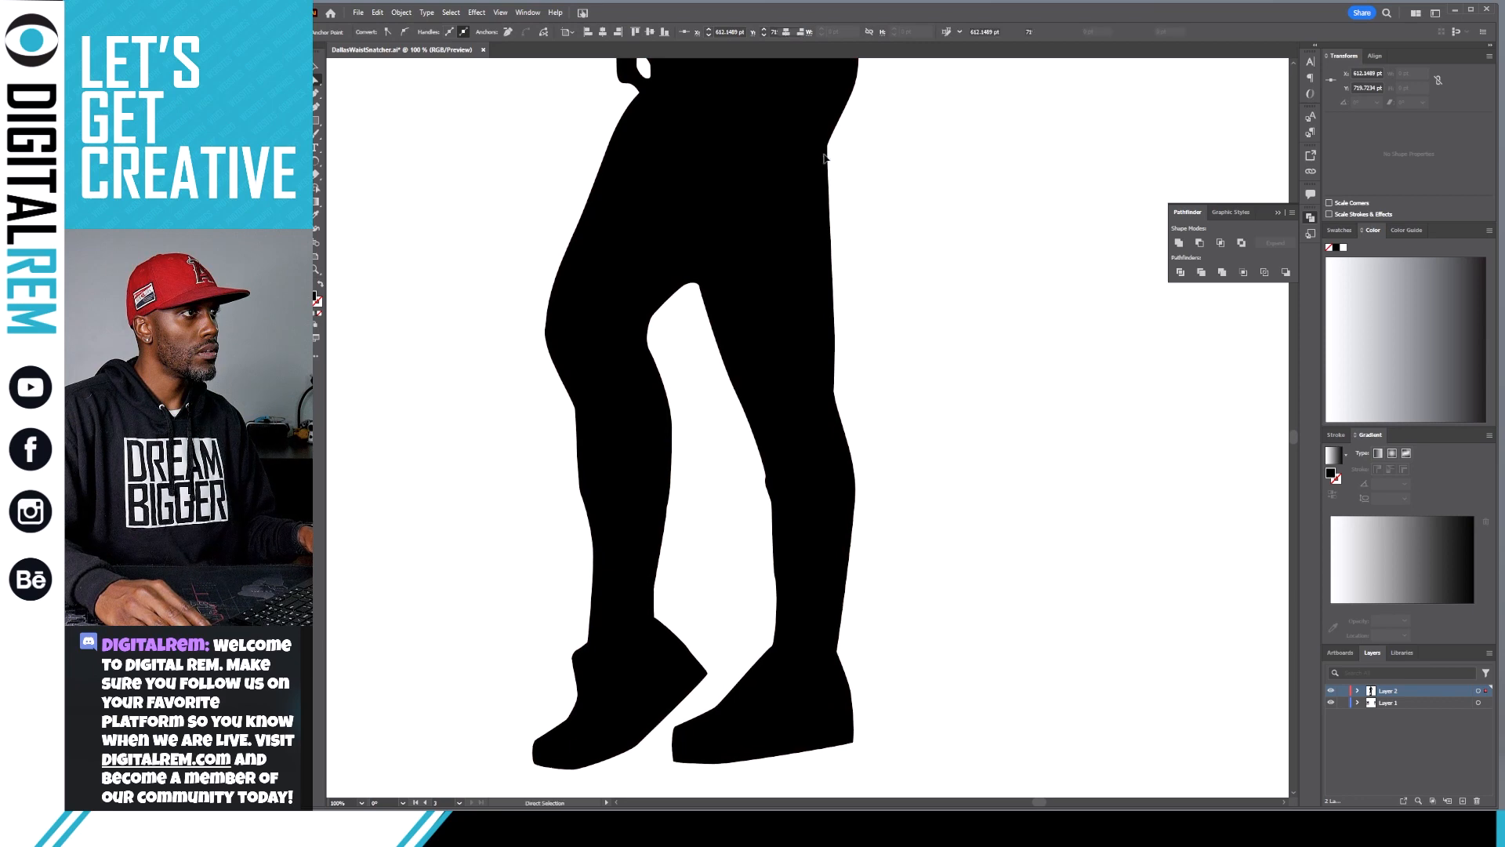
left_click(821, 150)
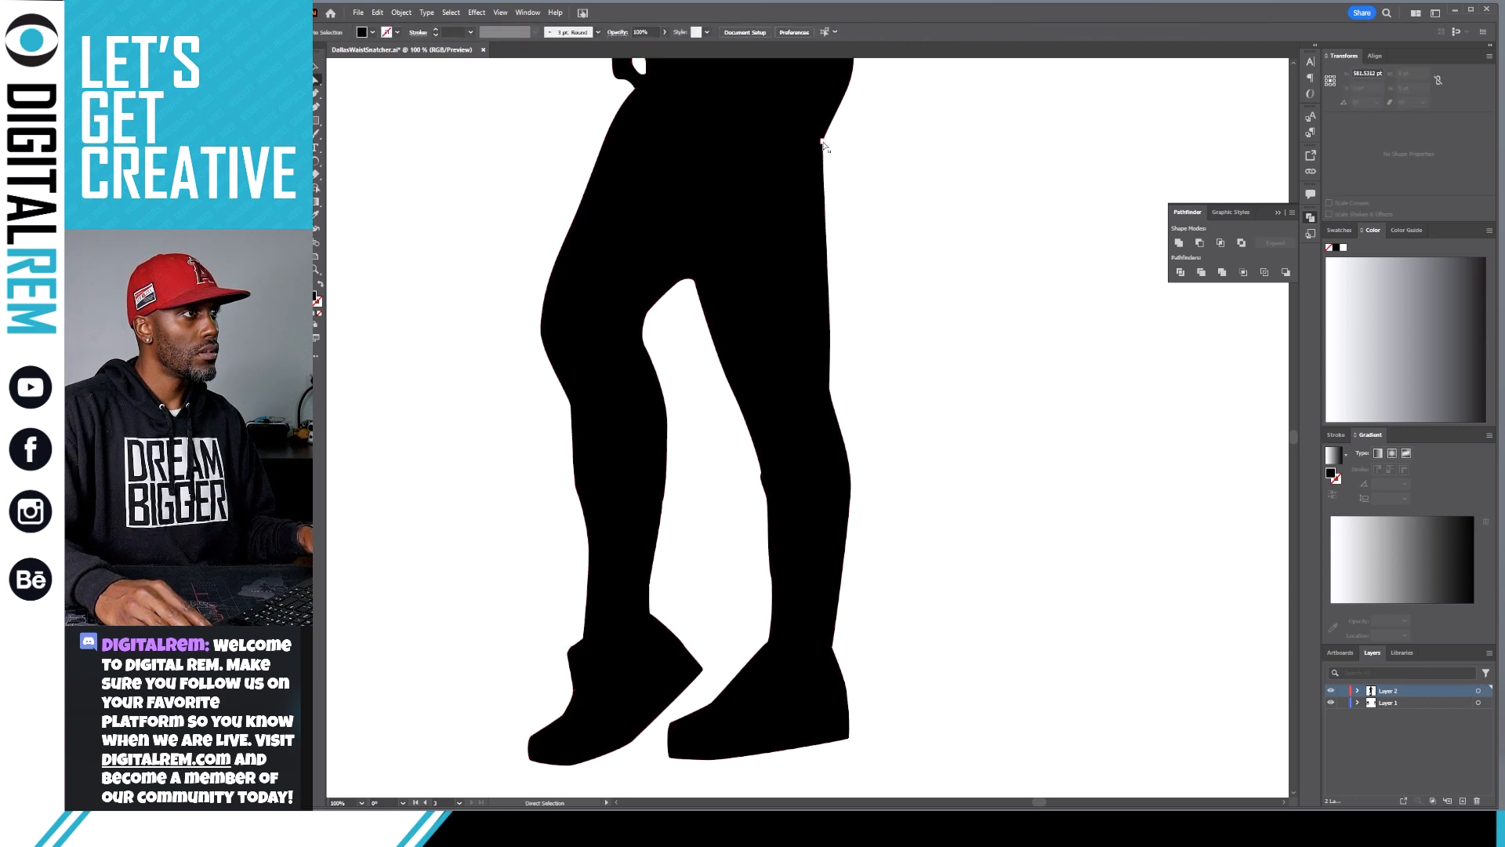
left_click(826, 157)
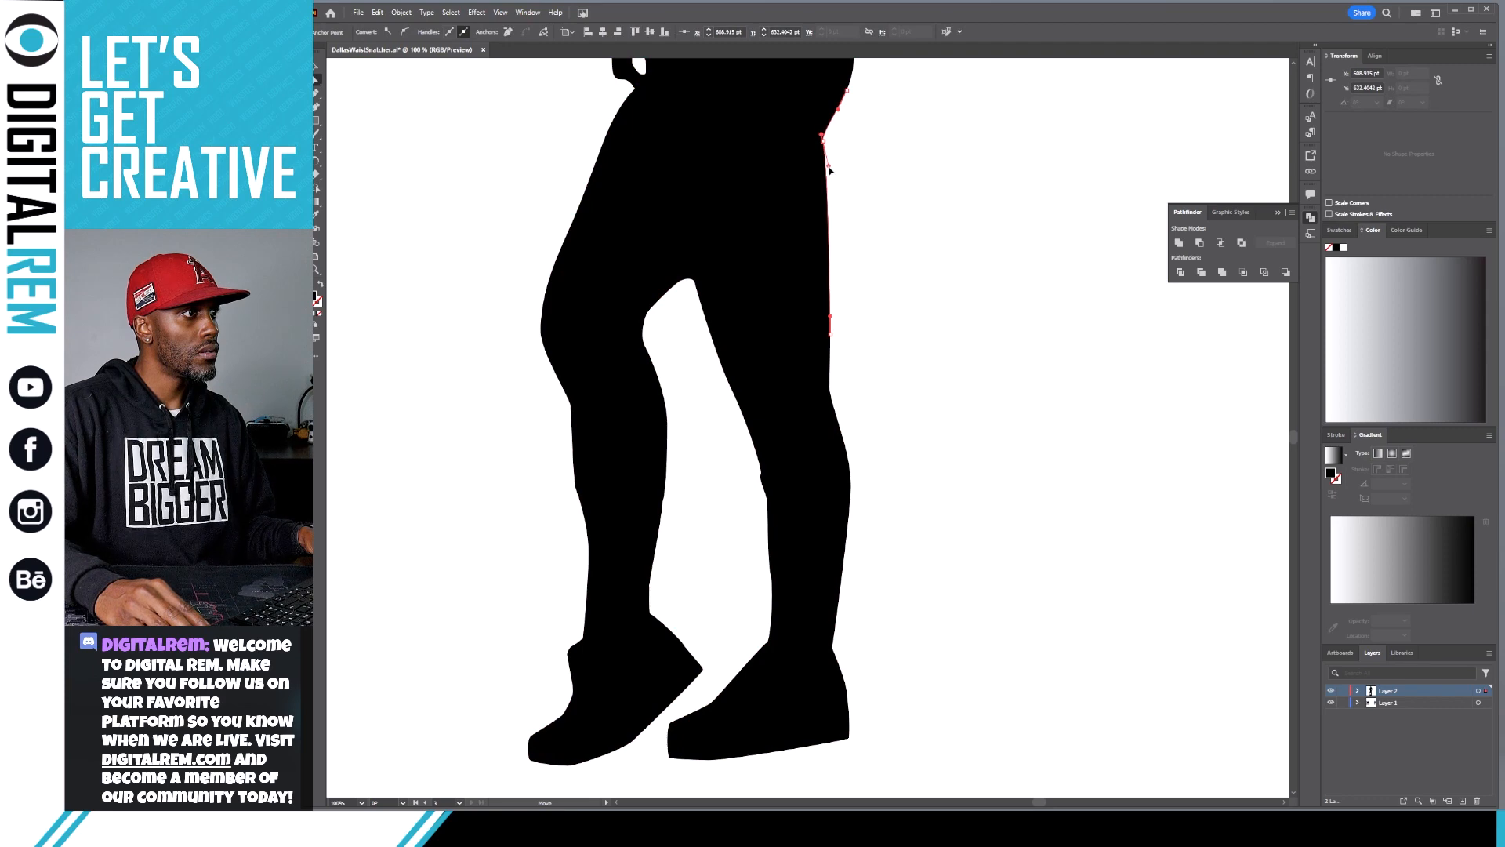
key("ctrl+minus")
key("ctrl+minus")
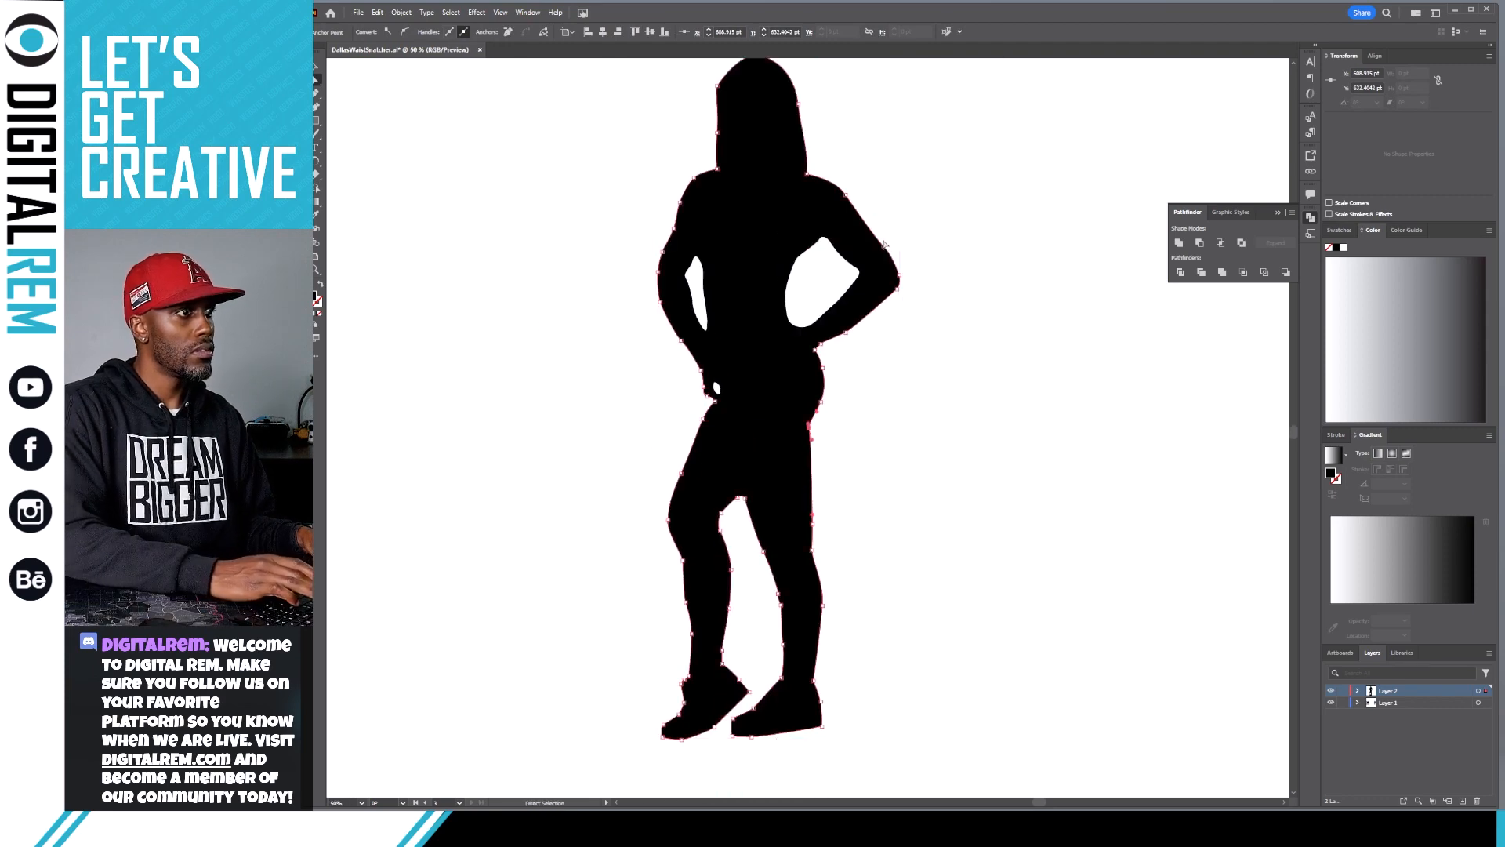
left_click(878, 492)
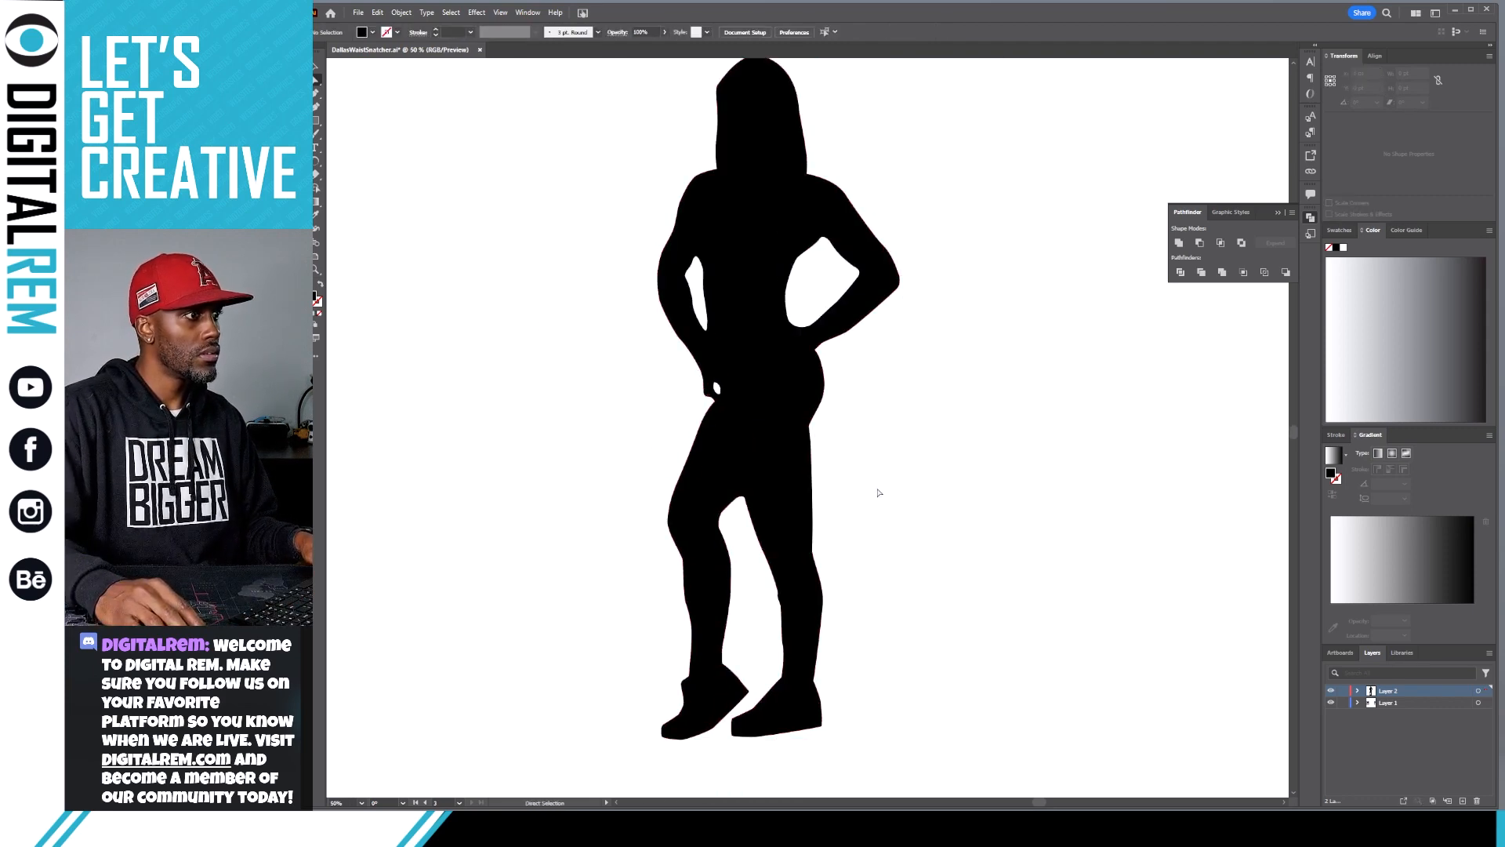
Select the silhouette on the second artboard and examine its anchor points beside the refined figure on the third artboard.
key("ctrl+minus")
key("ctrl+minus")
key("ctrl+minus")
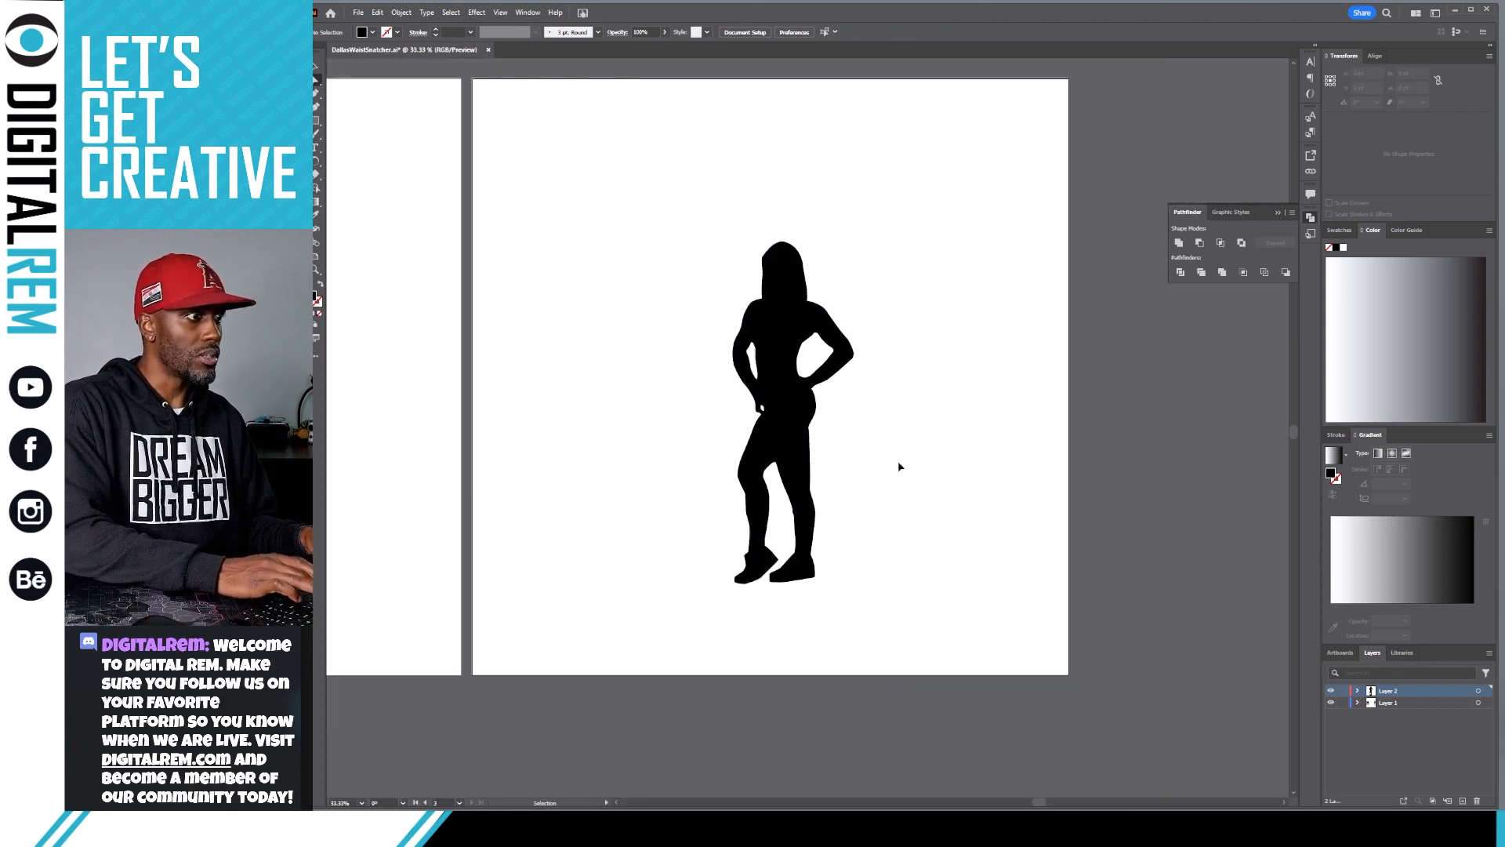
left_click_drag(723, 426, 789, 481)
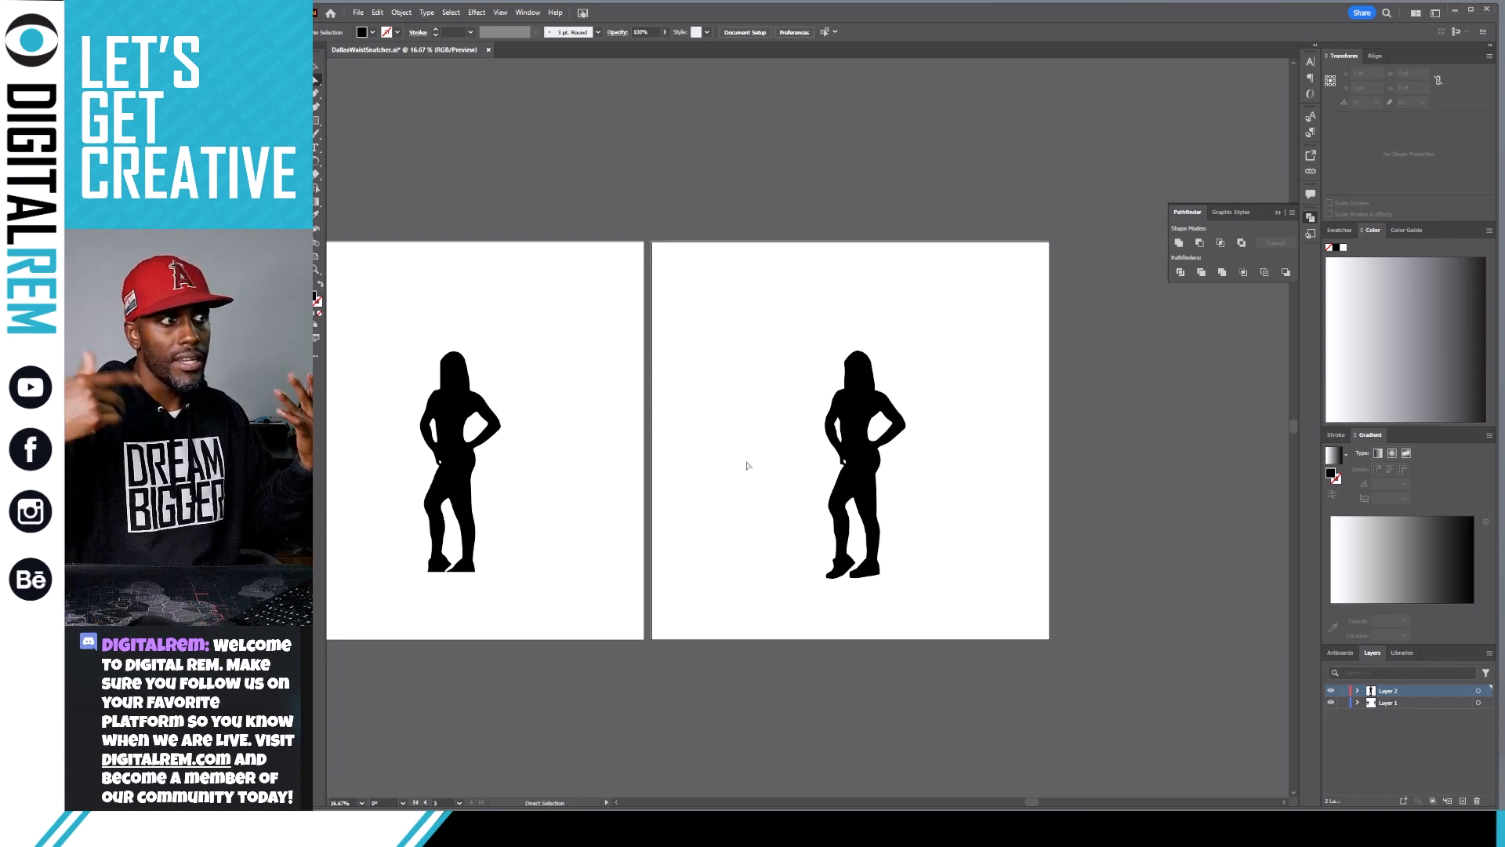
left_click(453, 478)
key("v")
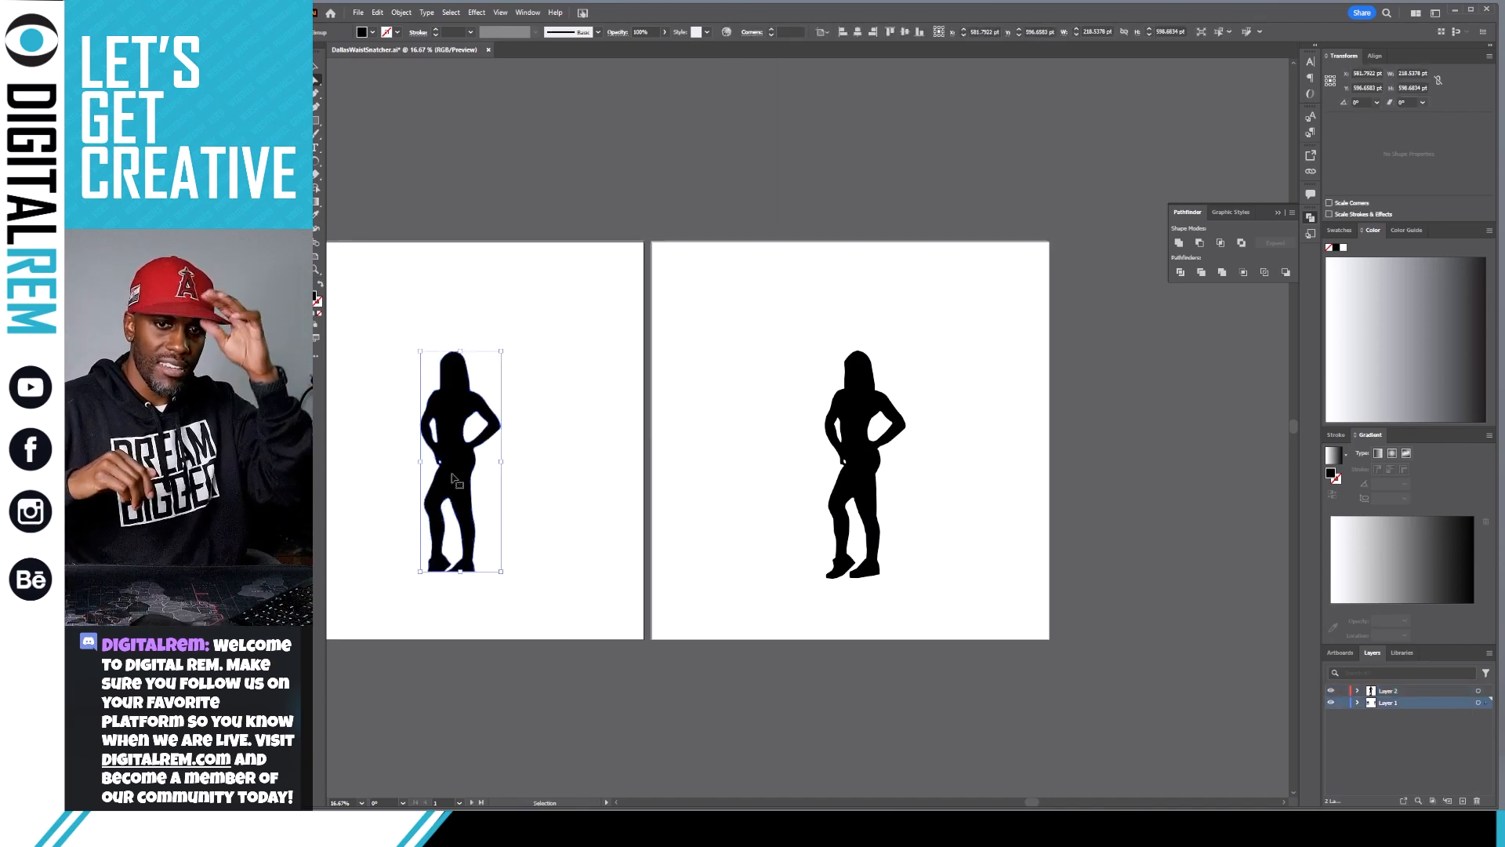
key("a")
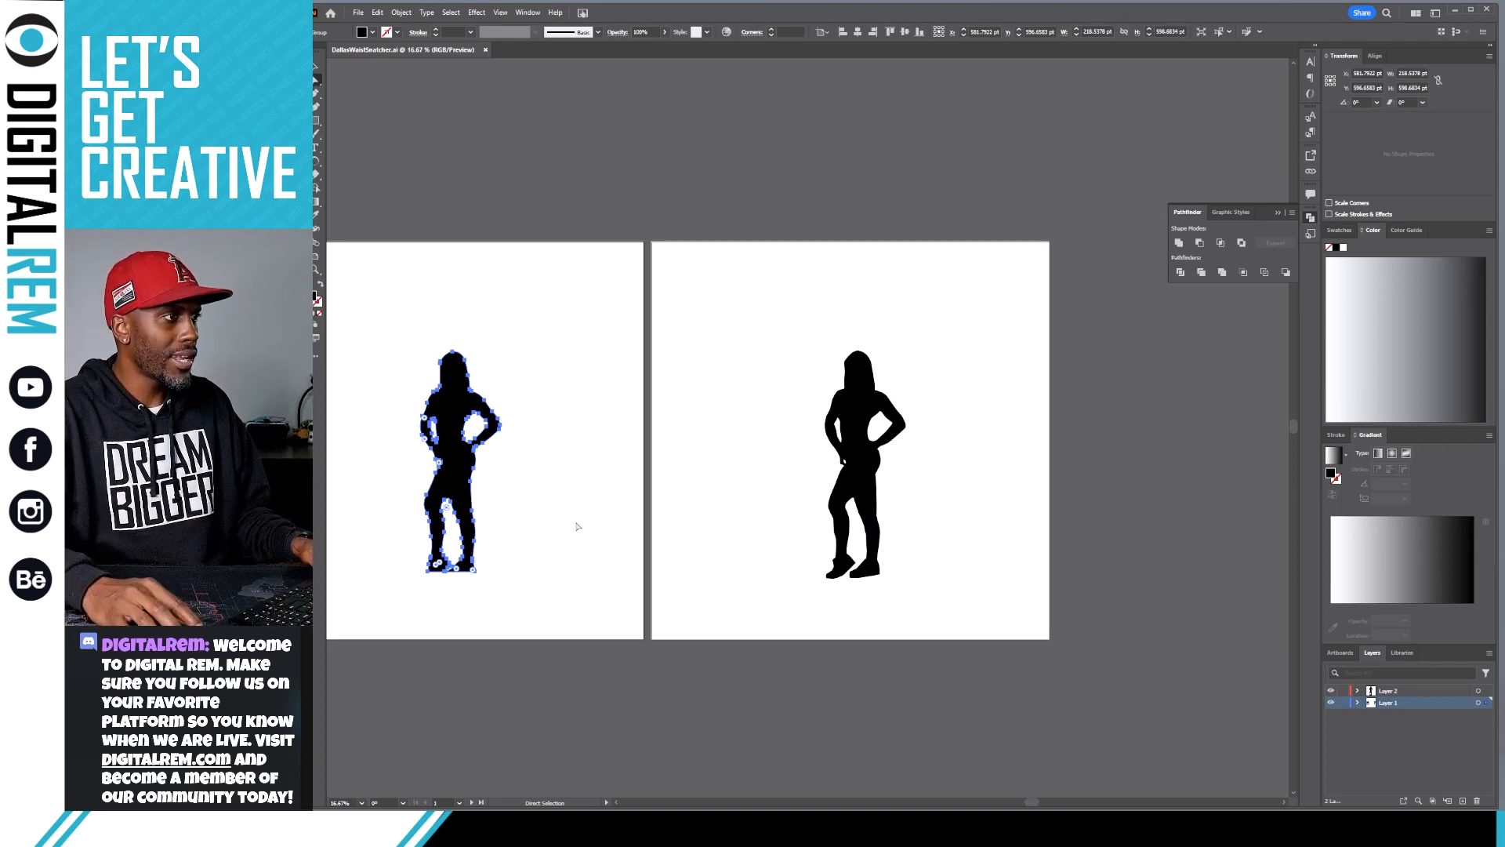
Deselect the silhouette and compare the original image with both vector figures across all three artboards.
left_click_drag(685, 452, 881, 449)
key("ctrl+minus")
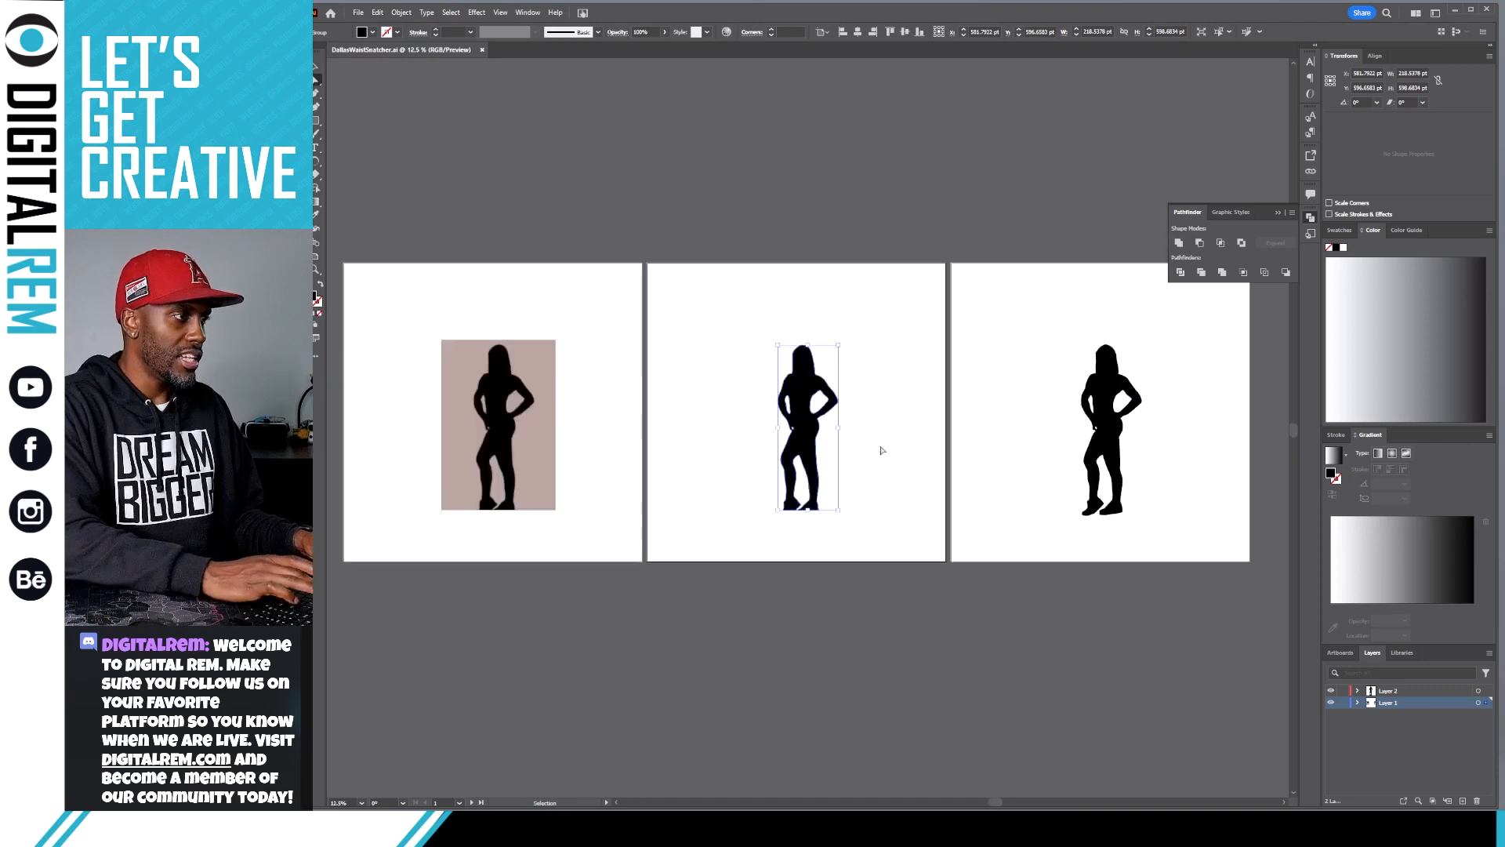
key("a")
left_click(880, 620)
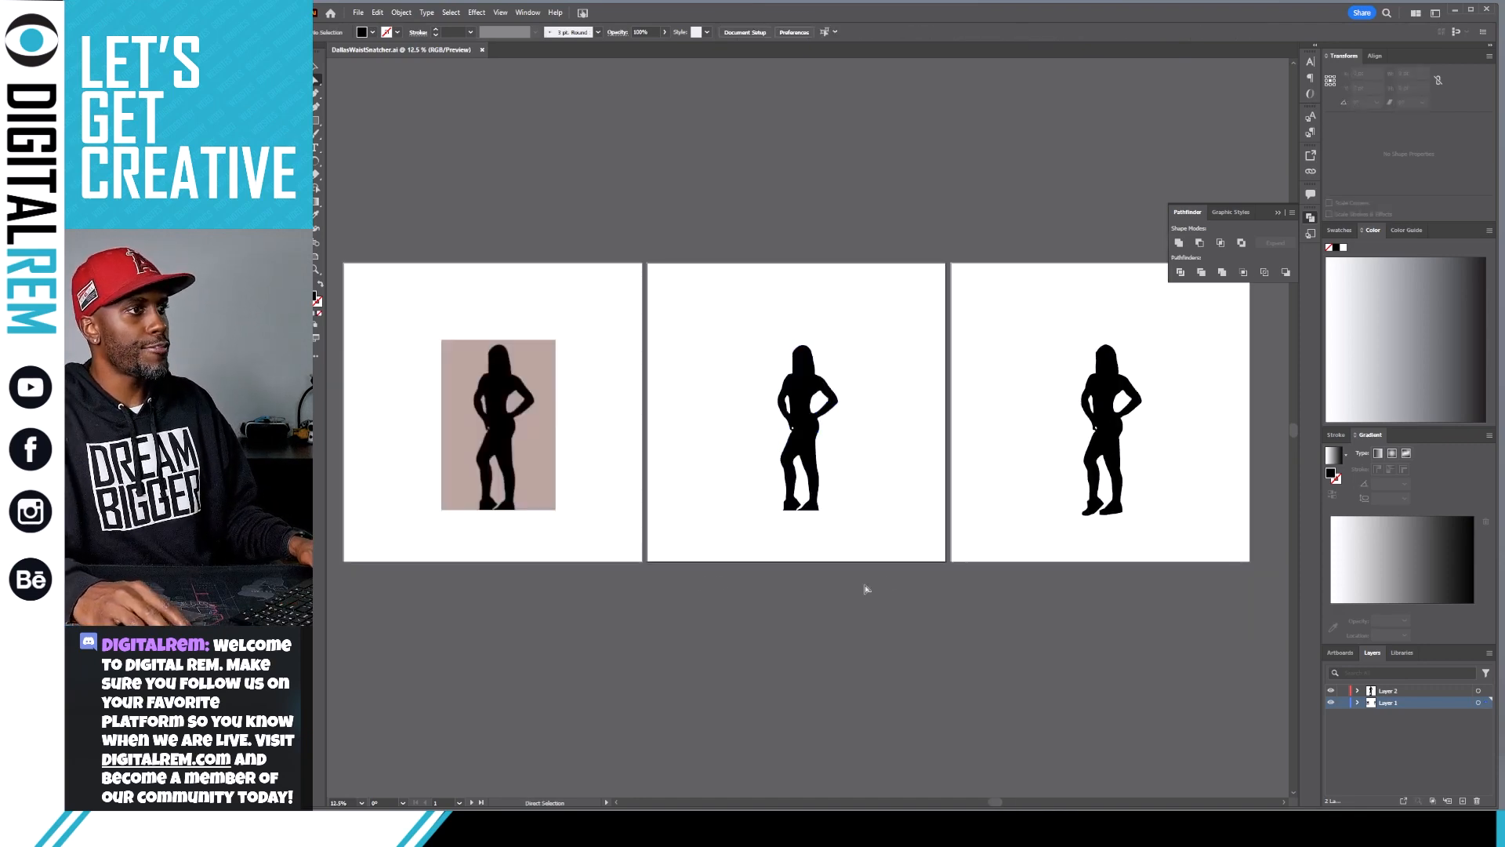
left_click_drag(867, 591, 907, 591)
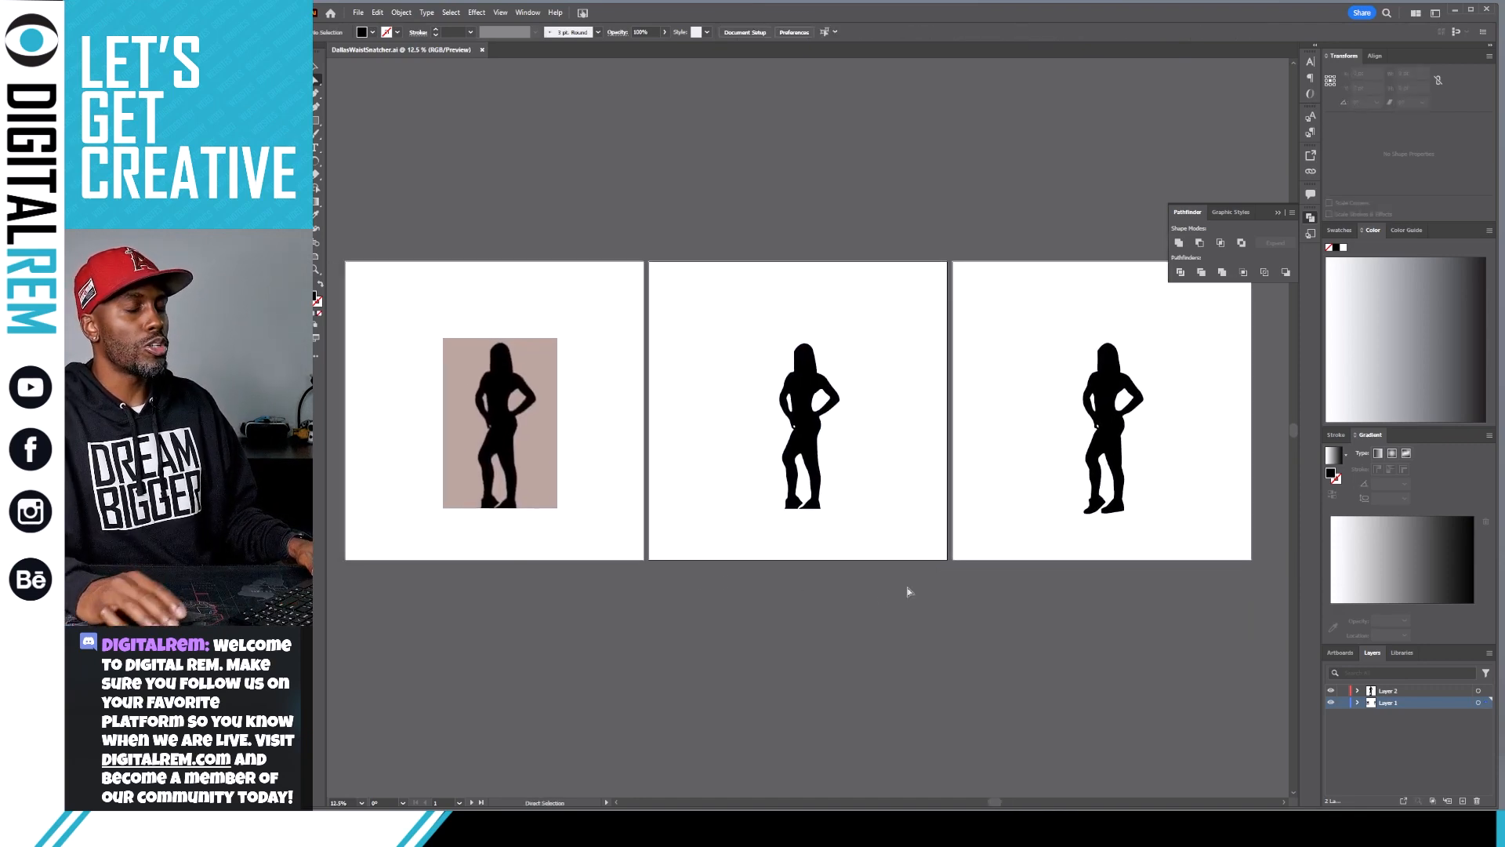